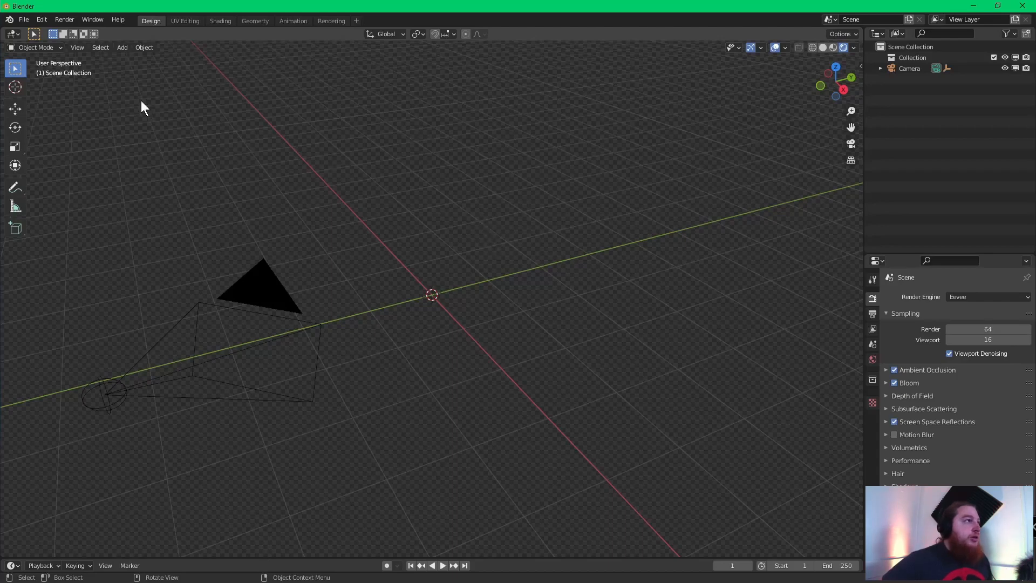
# - Append the Raft object from the Raft.blend file in the Buoyancy Tutorial folder to the scene
pyautogui.click(23, 19)
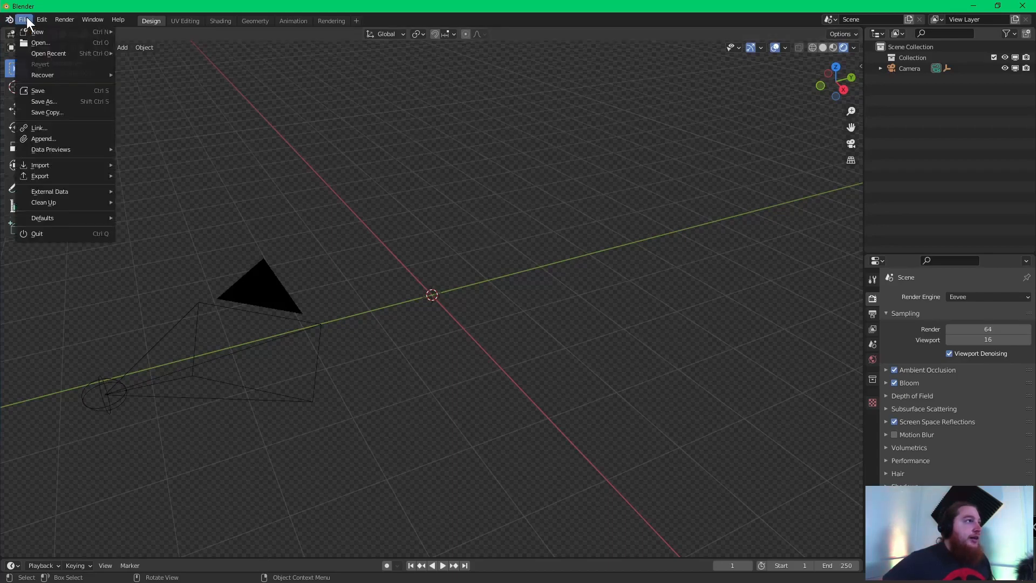
pyautogui.click(45, 139)
pyautogui.click(396, 69)
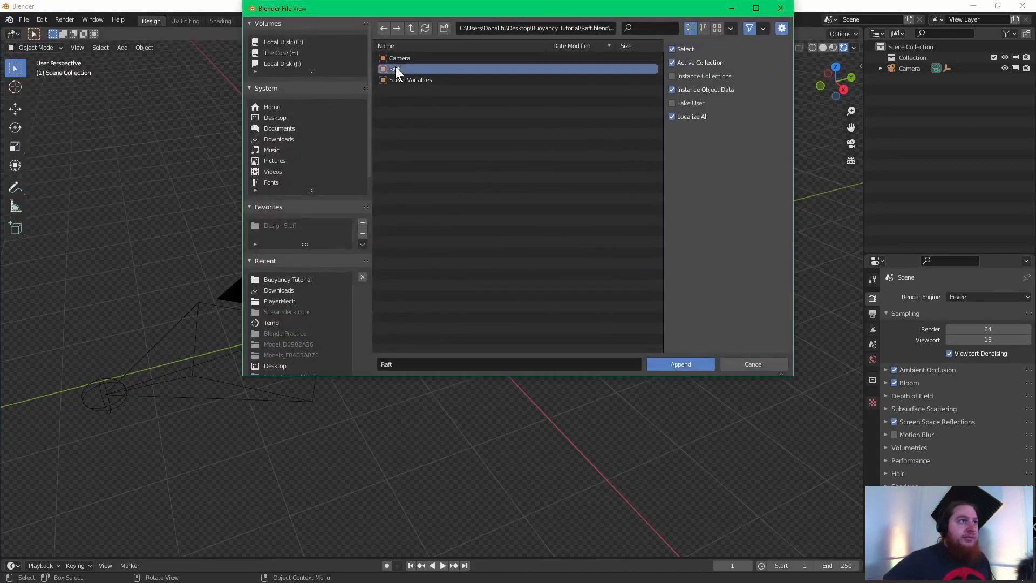
pyautogui.click(684, 365)
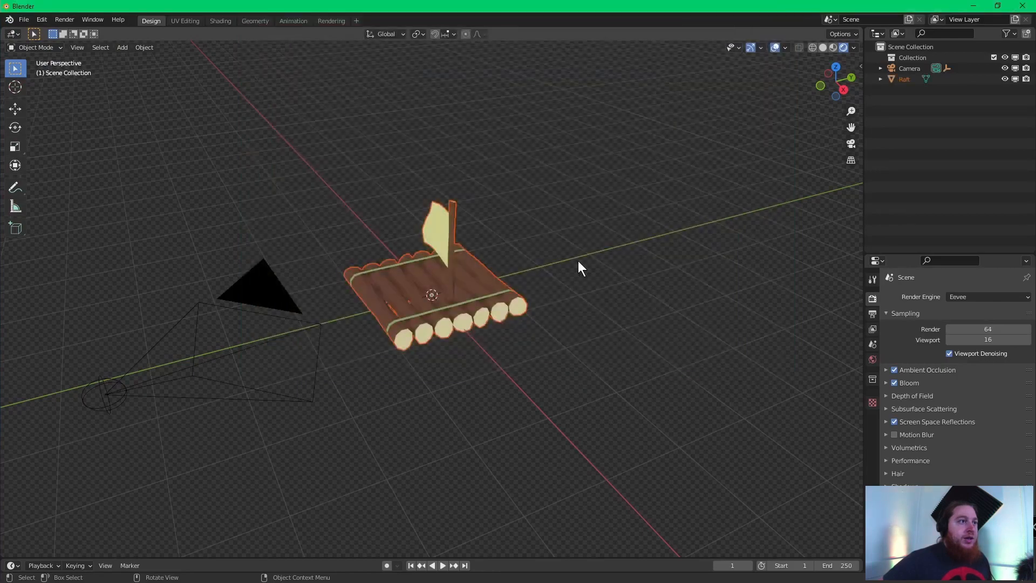
# - Deselect the raft and add a sphere-shaped empty at the world origin
pyautogui.moveTo(601, 211); pyautogui.dragTo(526, 195, button='middle')
pyautogui.scroll(3, 412, 234)
pyautogui.scroll(-2, 412, 234)
pyautogui.click(620, 188)
pyautogui.scroll(-6, 599, 193)
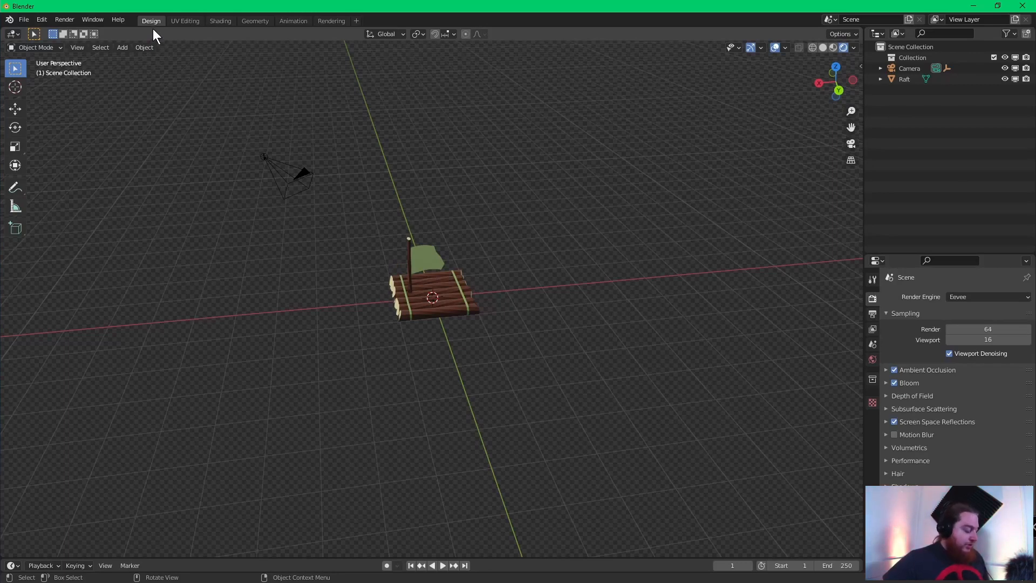
pyautogui.hotkey('shift', 'a')
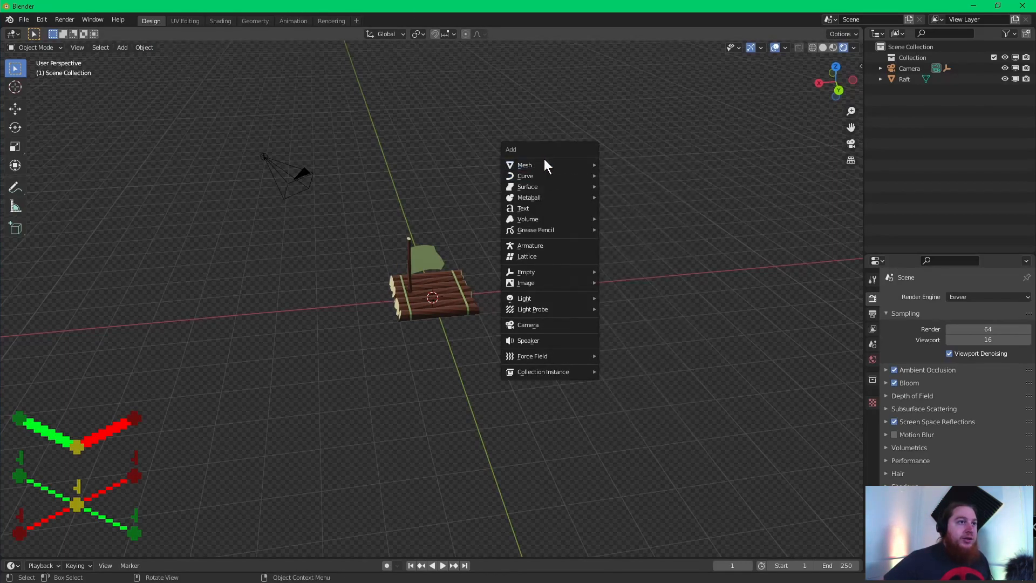
pyautogui.moveTo(563, 272)
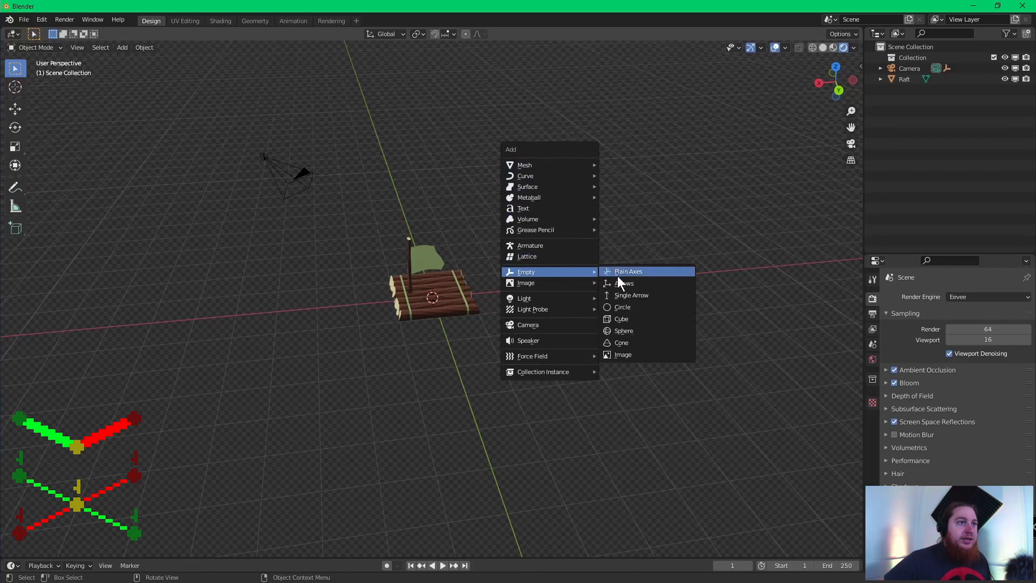
pyautogui.click(641, 331)
pyautogui.scroll(4, 504, 264)
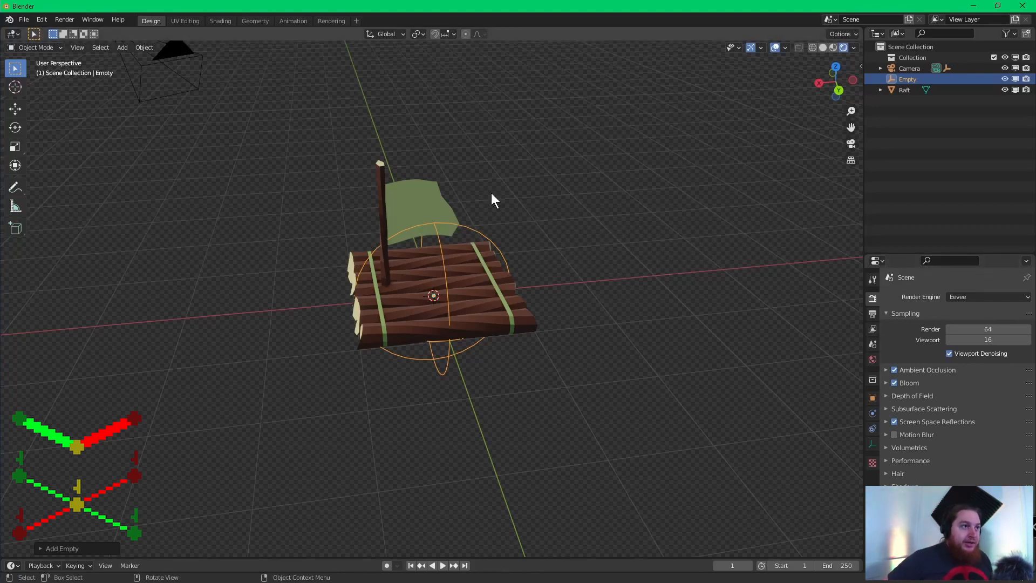
# - Set the sphere empty's display size to 0.25 in its object data properties
pyautogui.click(873, 444)
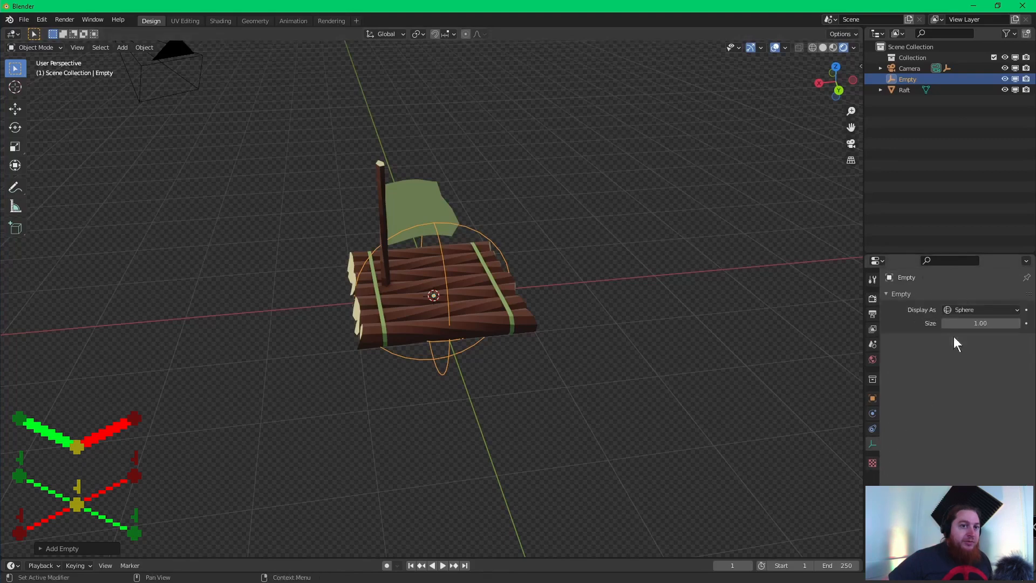
pyautogui.click(970, 322)
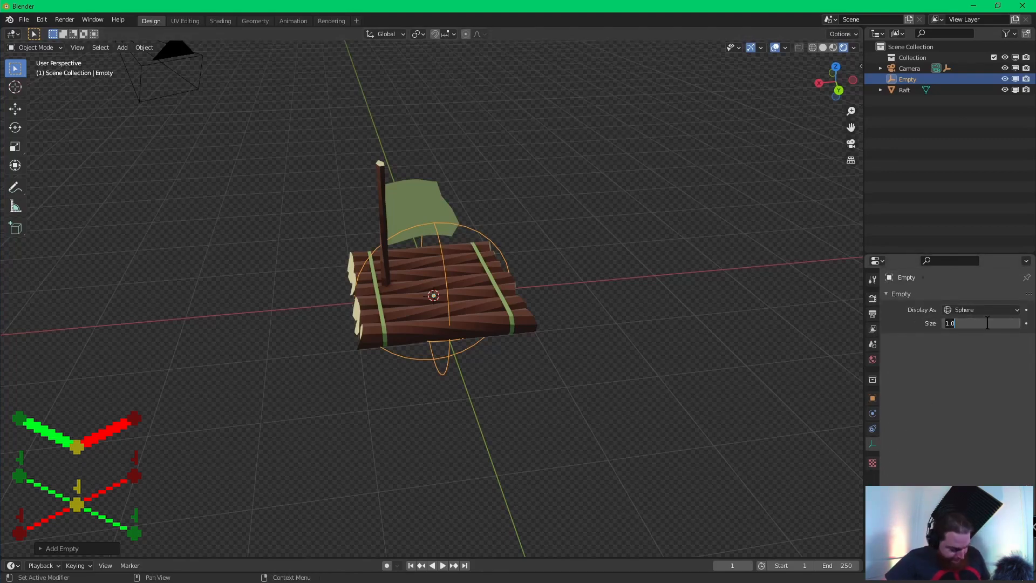
pyautogui.write('0.2')
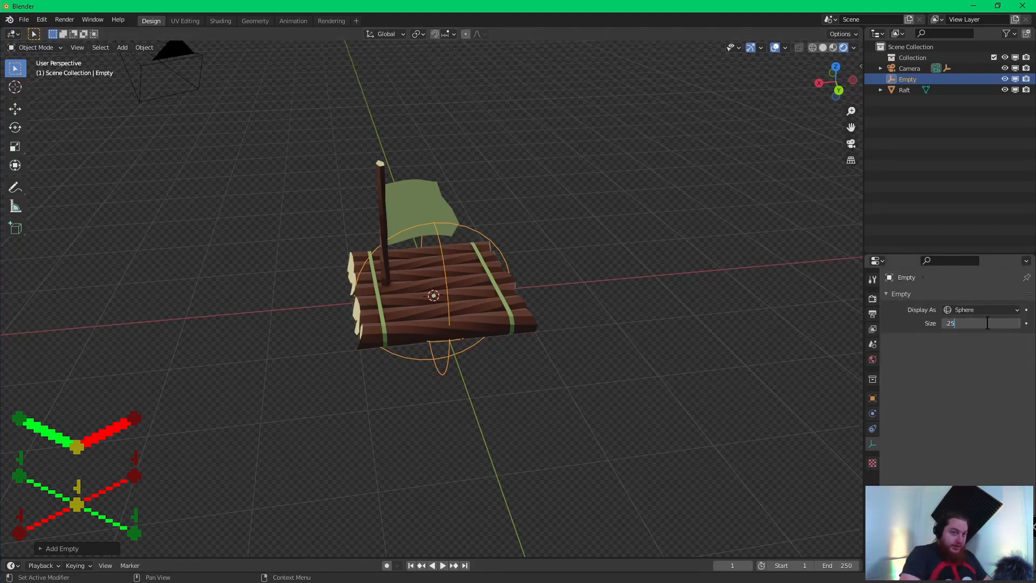
pyautogui.press('Return')
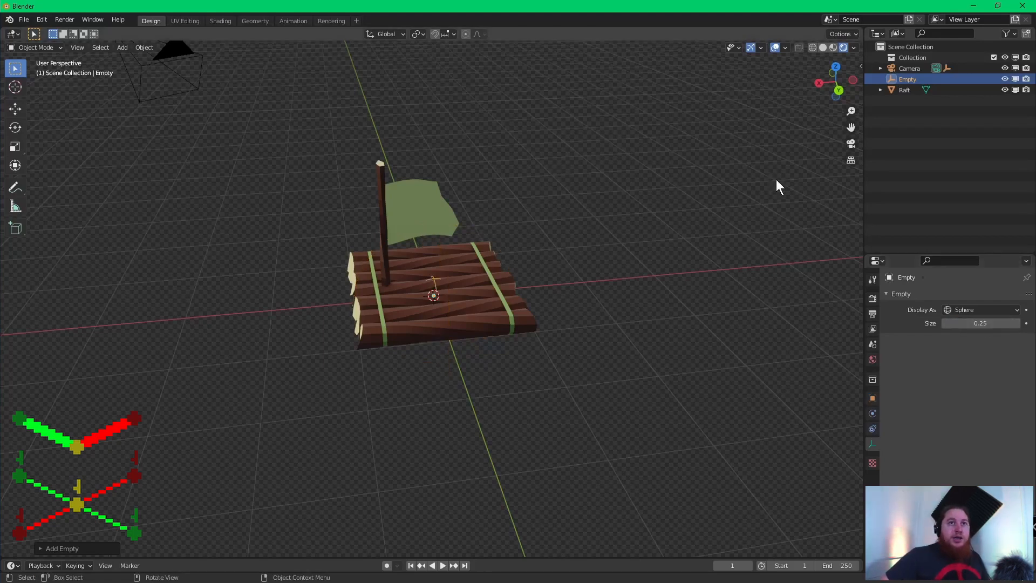
# - Raise the sphere empty above the raft, trying Z locations of 1 and 5 before settling on 3
pyautogui.press('n')
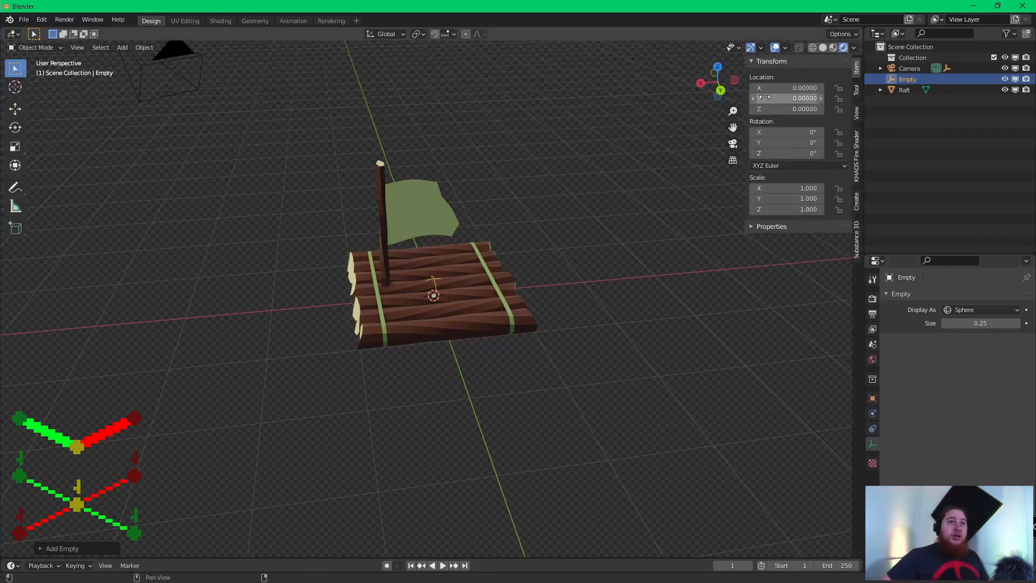
pyautogui.click(775, 108)
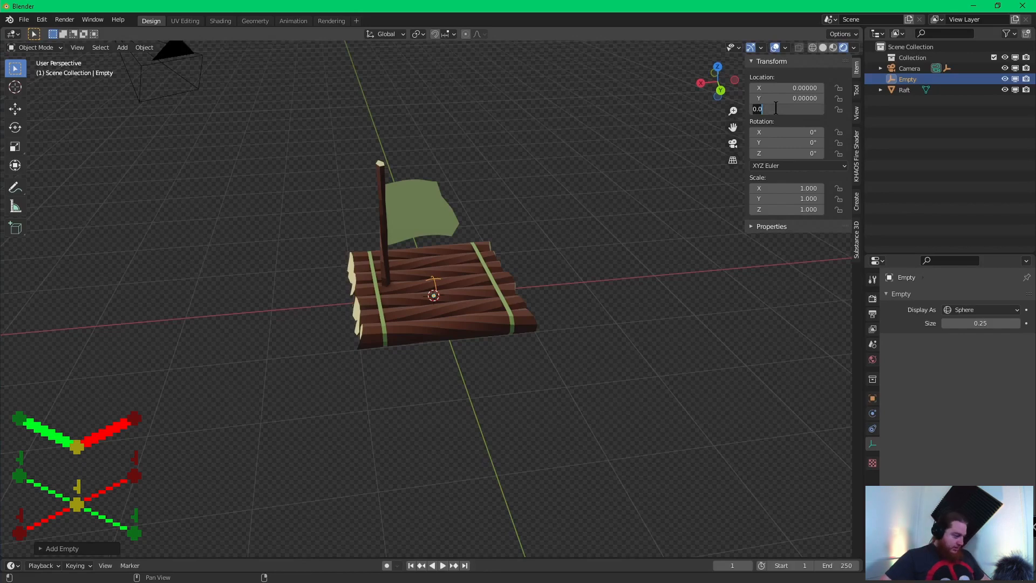
pyautogui.write('1')
pyautogui.press('Return')
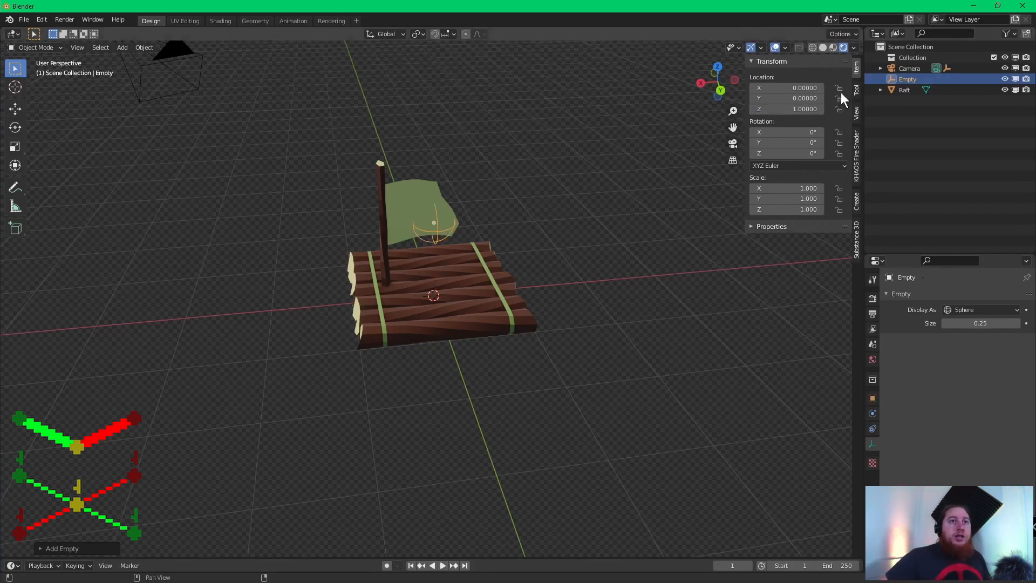
pyautogui.click(806, 109)
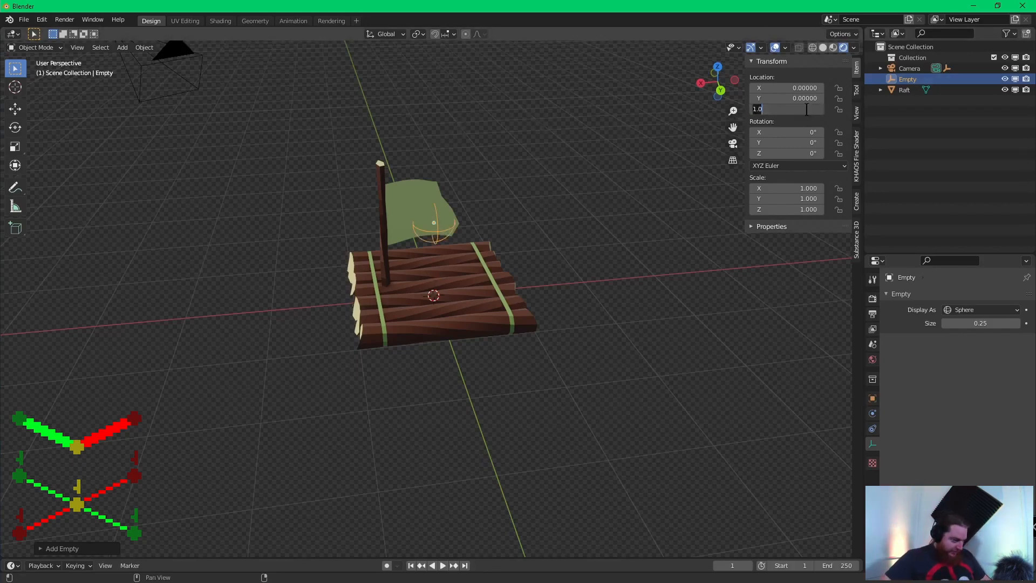
pyautogui.write('5')
pyautogui.press('Return')
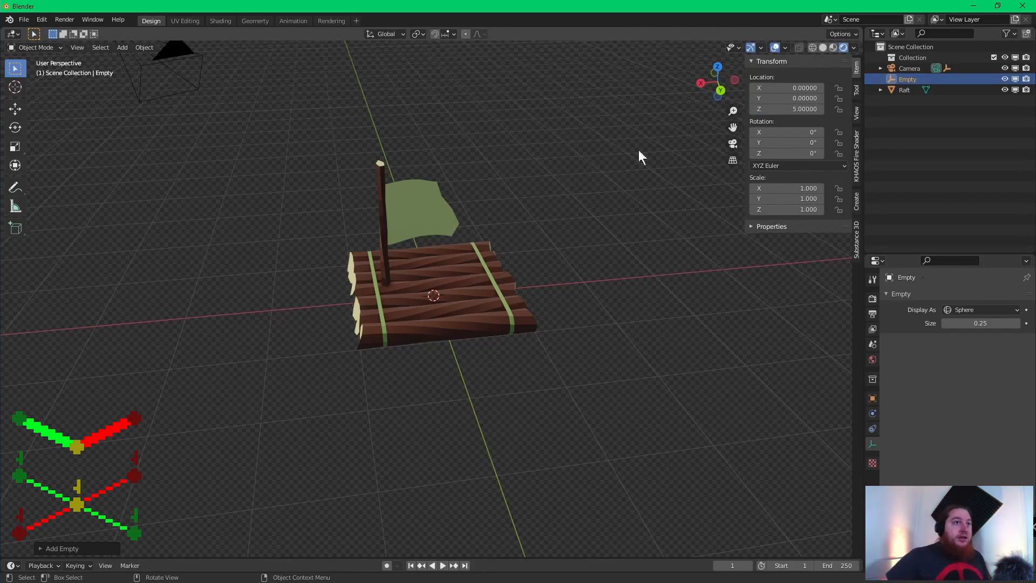
pyautogui.click(783, 109)
pyautogui.write('3')
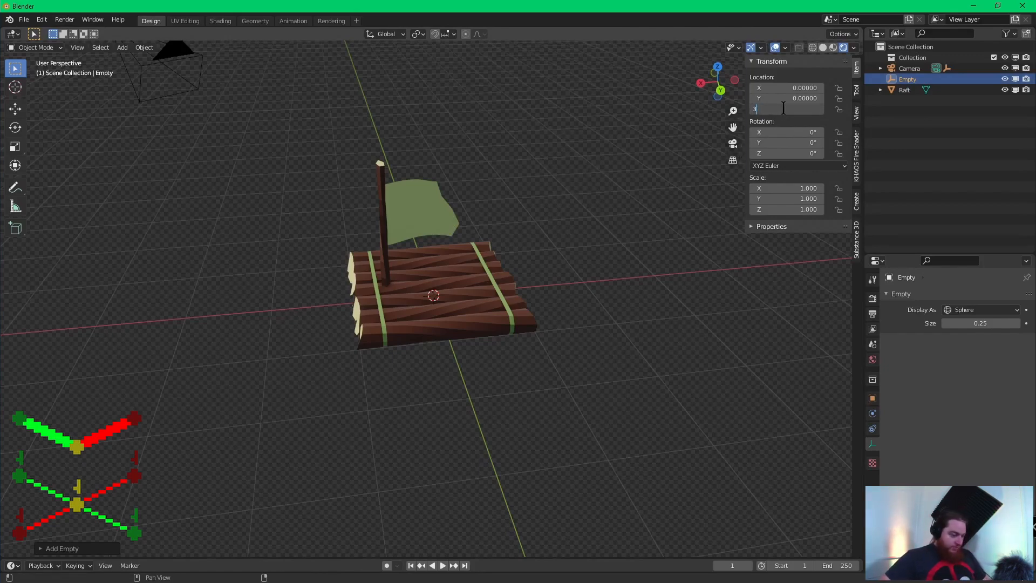
pyautogui.press('Return')
# - Duplicate the sphere empty above the raft and offset the copy by 1 along the global Y axis
pyautogui.scroll(-2, 529, 184)
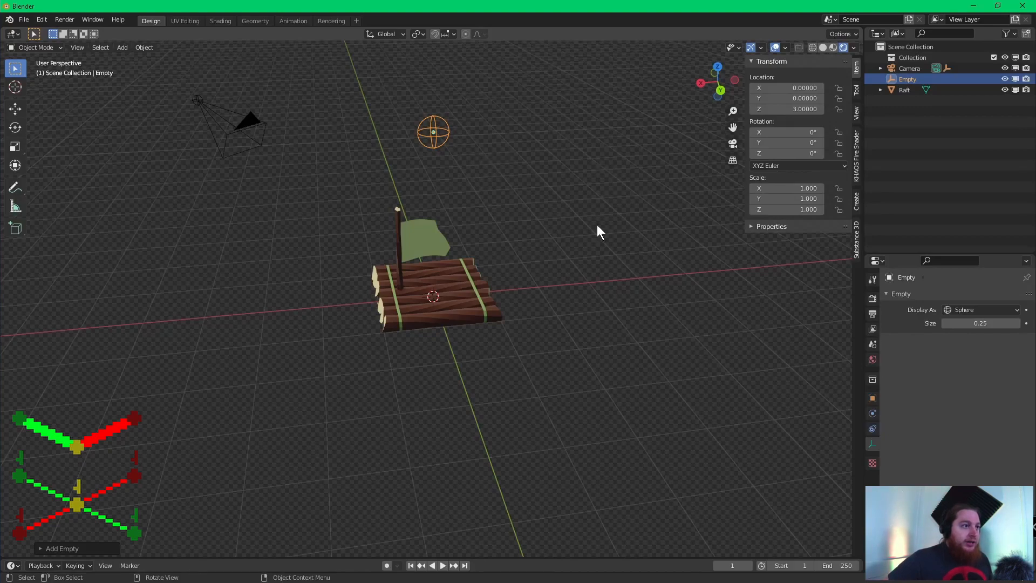
pyautogui.moveTo(593, 231); pyautogui.dragTo(460, 261, button='middle')
pyautogui.click(440, 312)
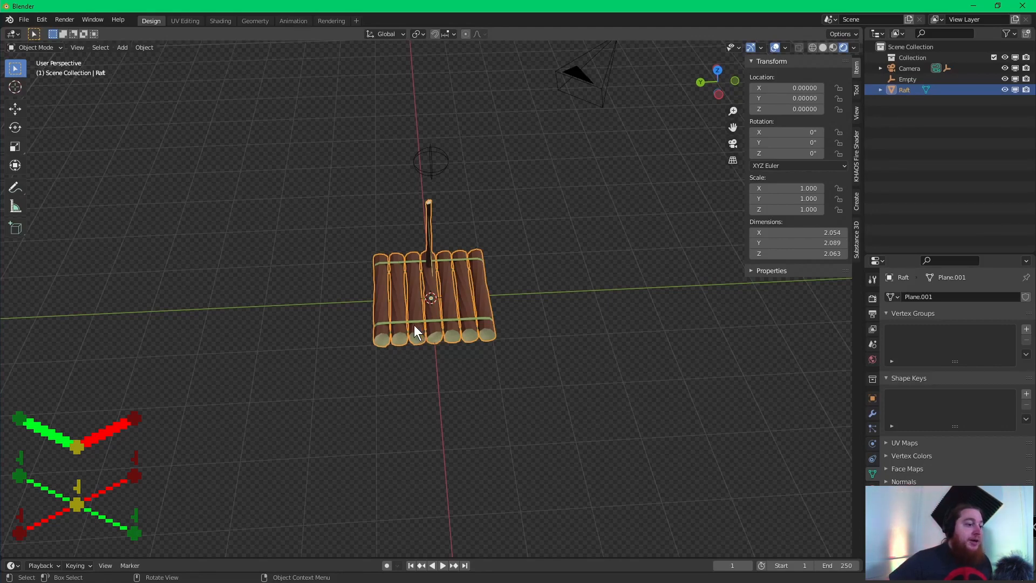
pyautogui.click(442, 156)
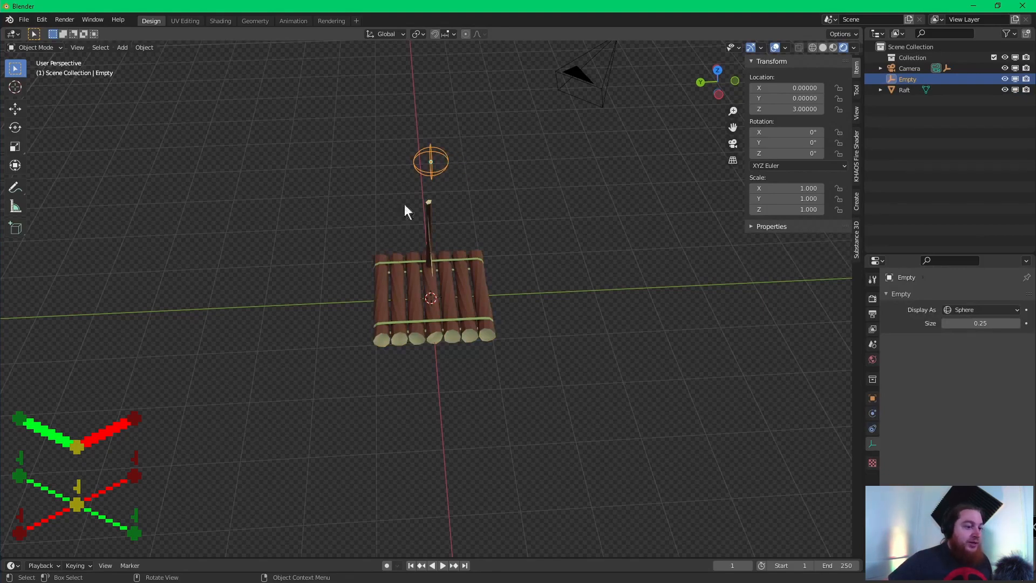
pyautogui.moveTo(555, 191); pyautogui.dragTo(416, 155, button='middle')
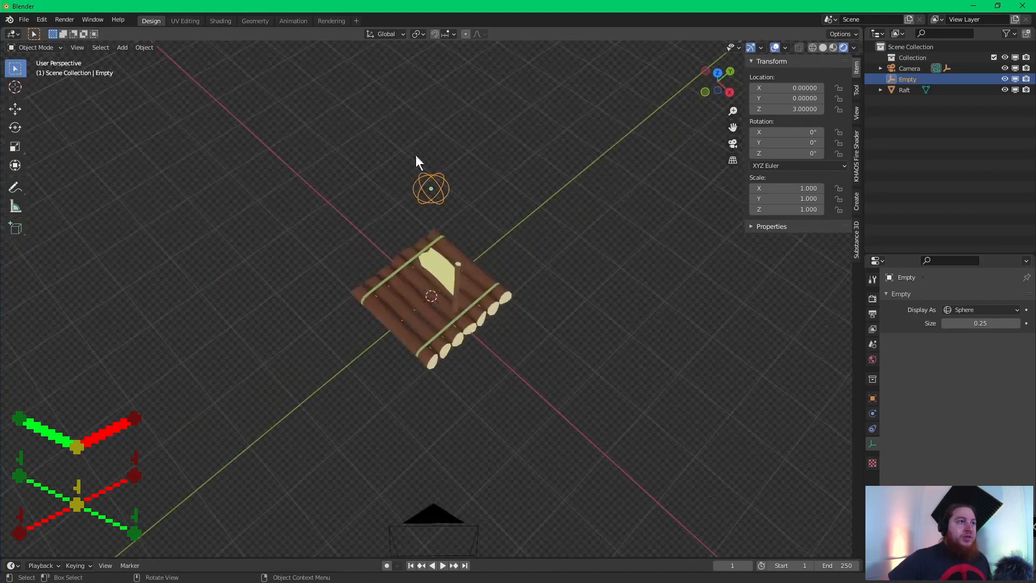
pyautogui.hotkey('shift', 'd')
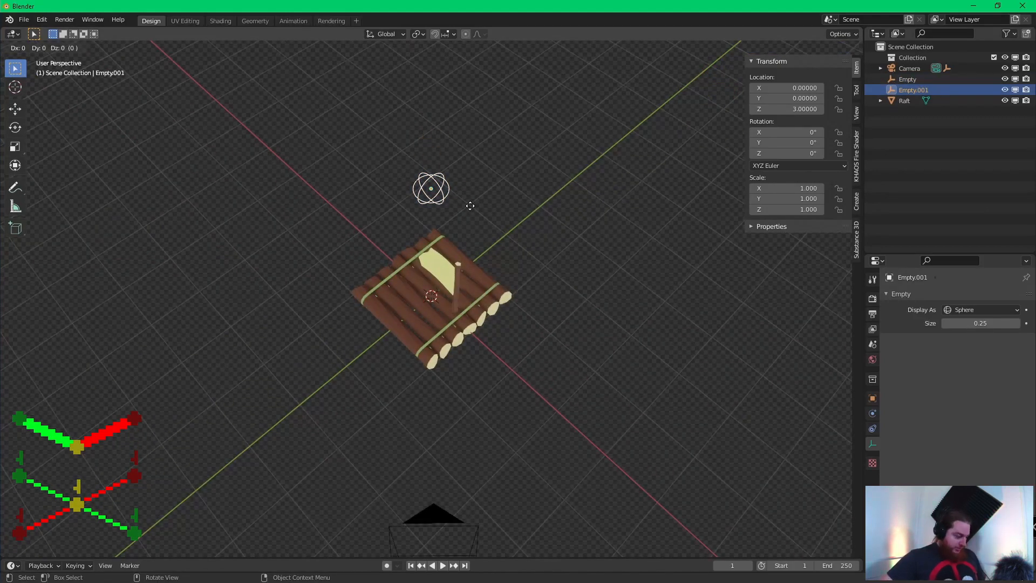
pyautogui.write('y')
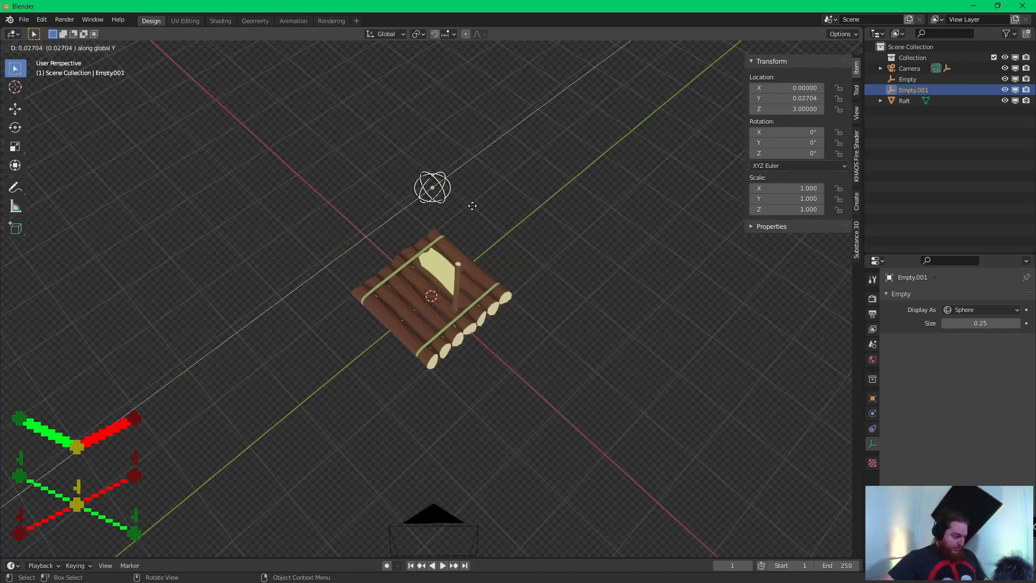
pyautogui.write('1')
pyautogui.press('Return')
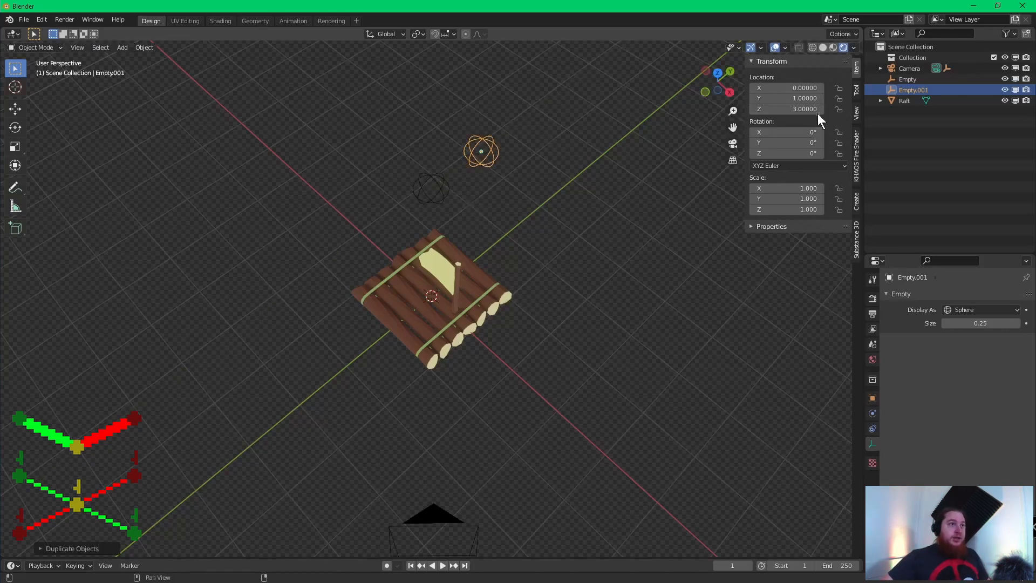
# - Rename the original sphere empty, directly above the raft's centre, as Origin
pyautogui.click(907, 81)
pyautogui.doubleClick(914, 82)
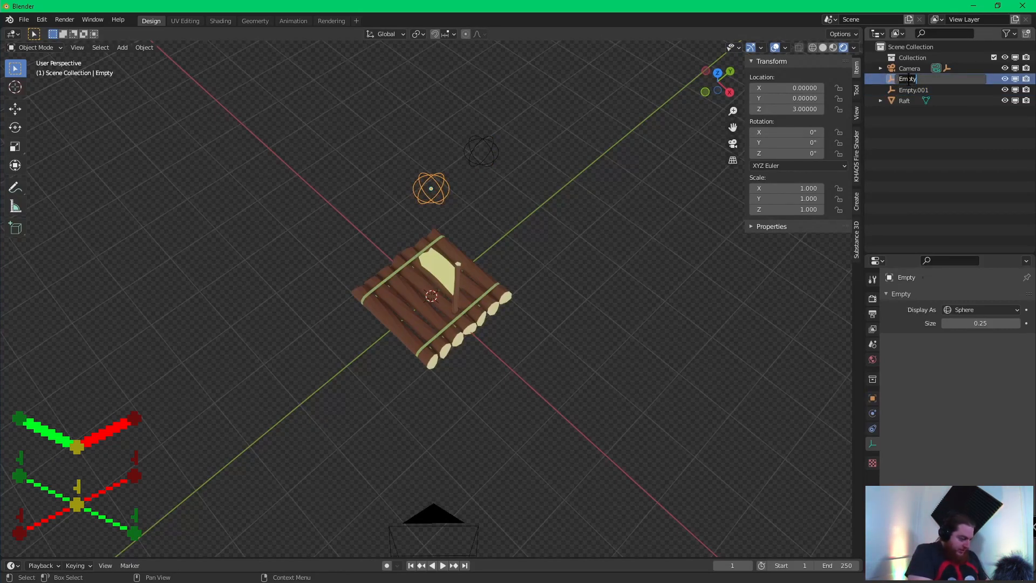
pyautogui.write('Origin')
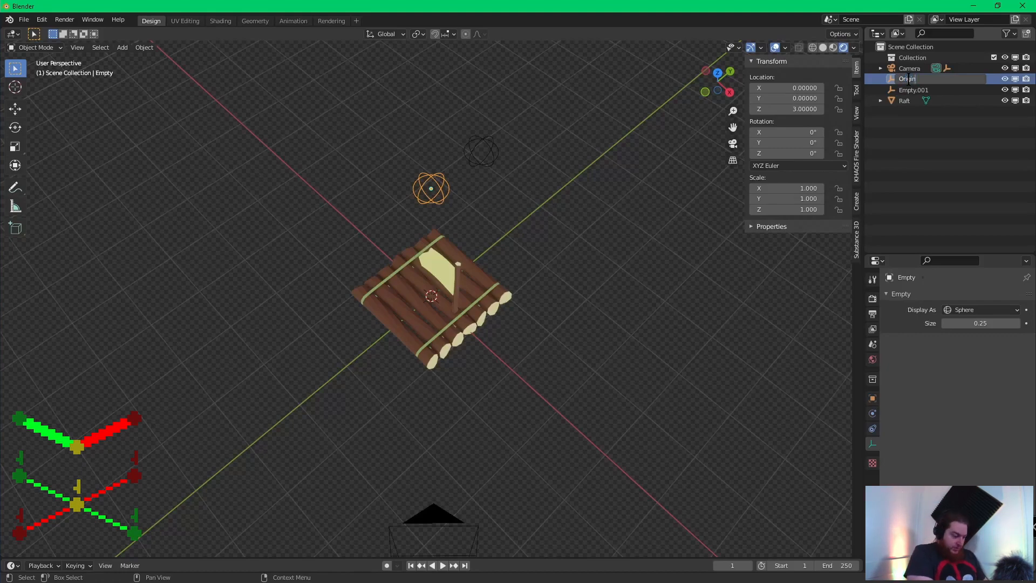
pyautogui.press('Return')
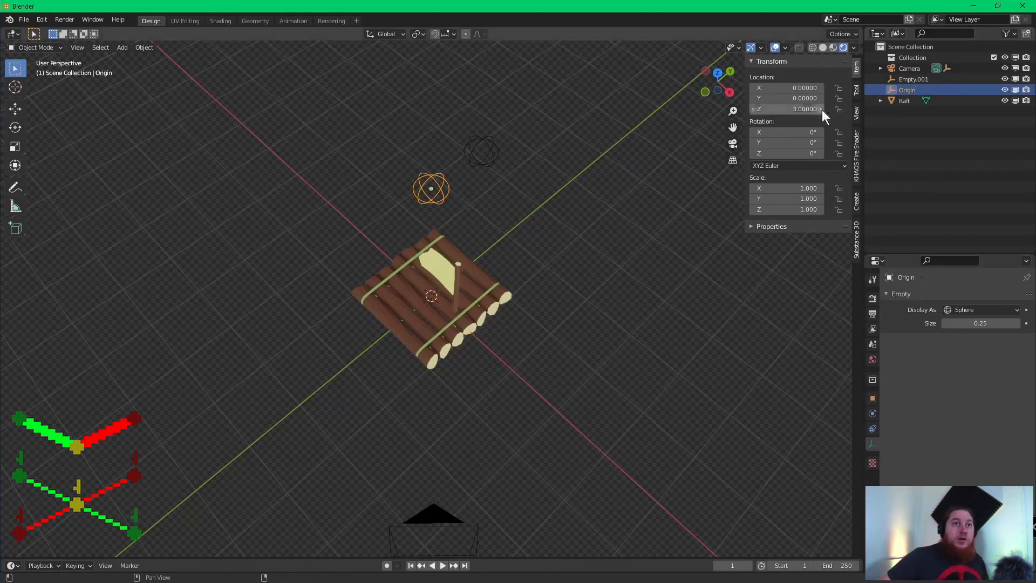
# - Rename the duplicated empty, offset along the Y axis, as Forward
pyautogui.click(912, 79)
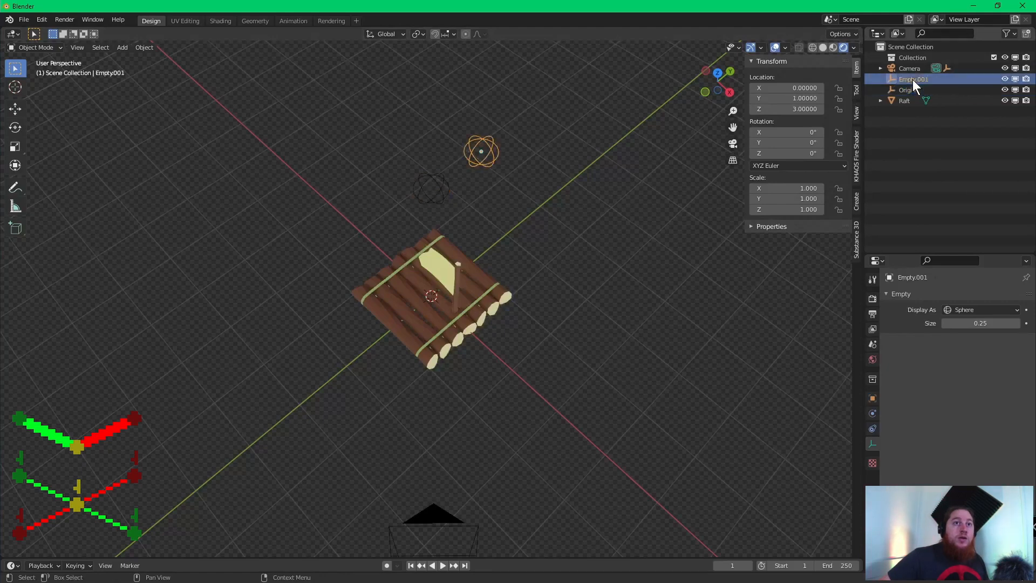
pyautogui.doubleClick(912, 79)
pyautogui.write('F')
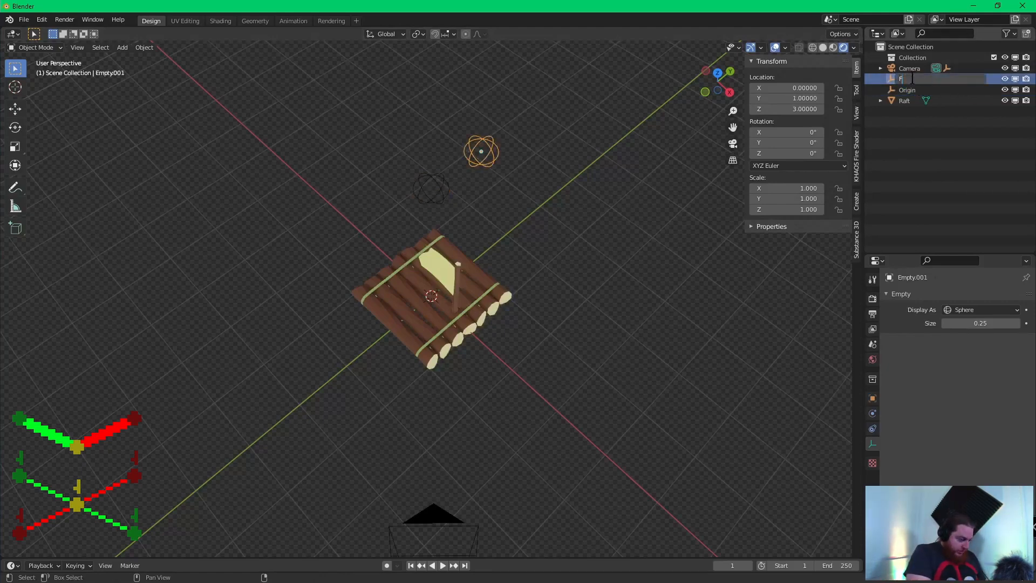
pyautogui.write('orwears')
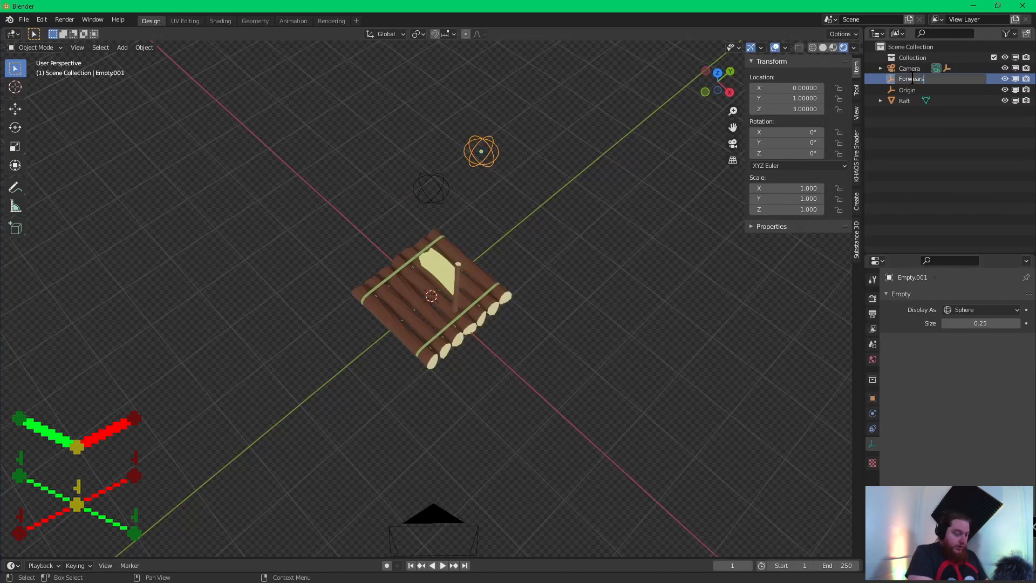
pyautogui.press('BackSpace')
pyautogui.press('BackSpace')
pyautogui.press('BackSpace')
pyautogui.press('BackSpace')
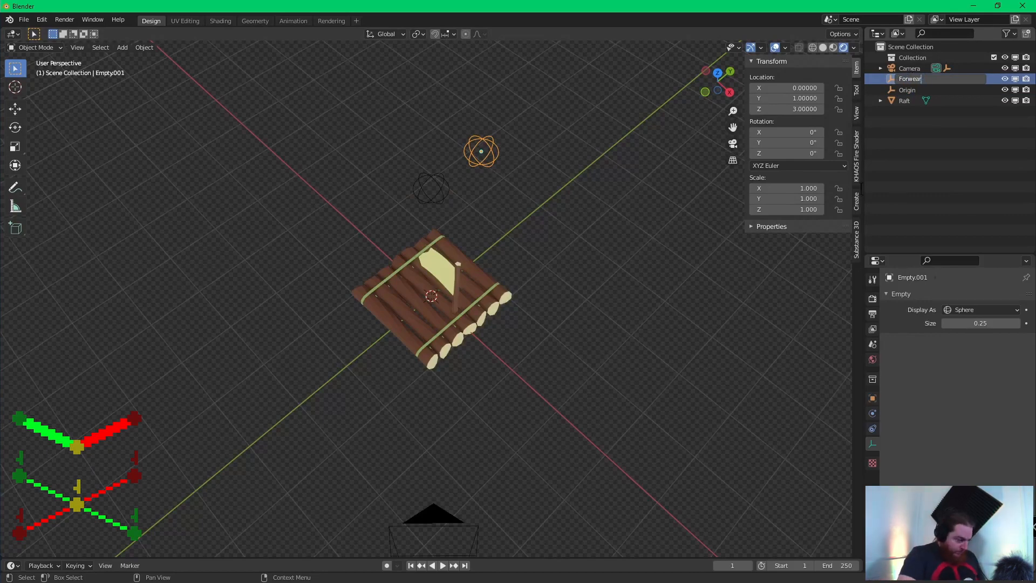
pyautogui.write('ard')
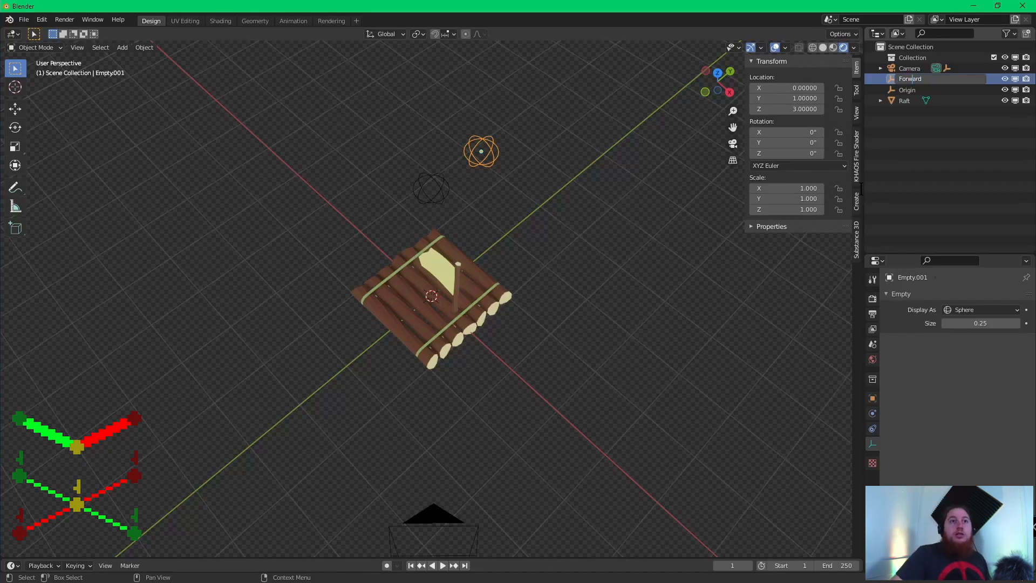
pyautogui.press('Return')
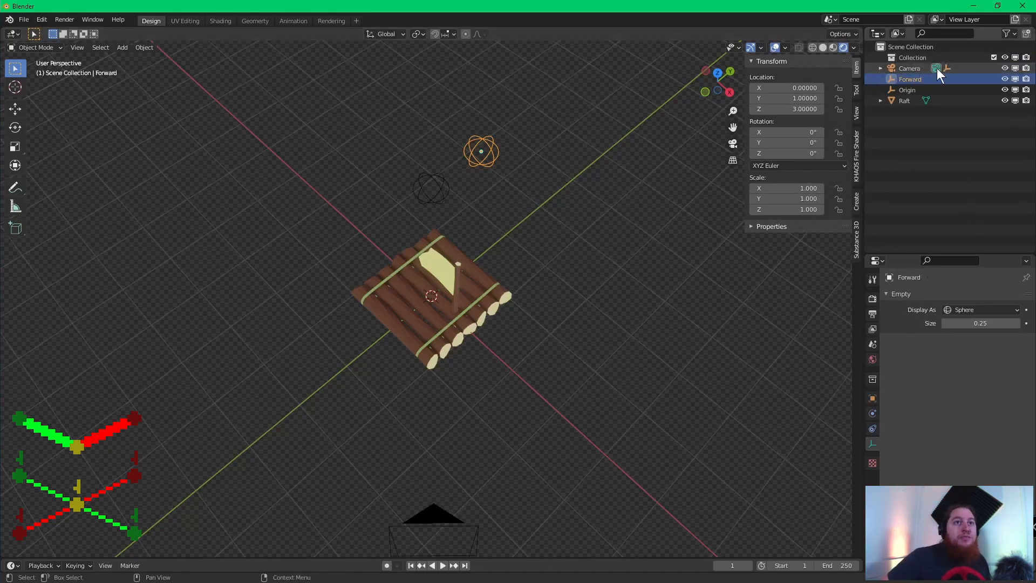
# - Parent the Forward empty to the Origin empty in the scene hierarchy and select the Origin empty
pyautogui.click(917, 79)
pyautogui.moveTo(902, 82)
pyautogui.mouseDown()
pyautogui.moveTo(912, 88)
pyautogui.moveTo(899, 88)
pyautogui.mouseUp()
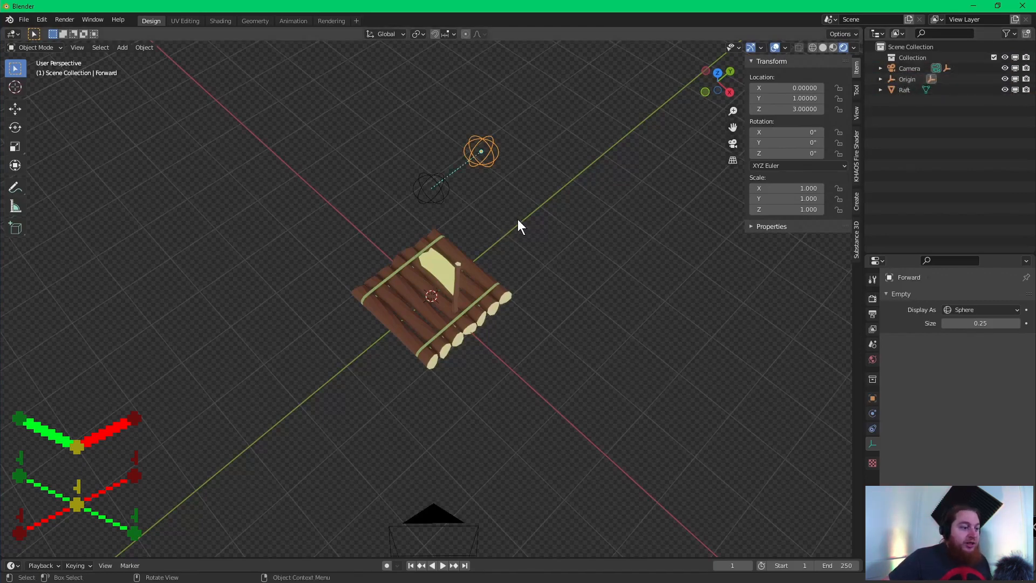
pyautogui.click(440, 196)
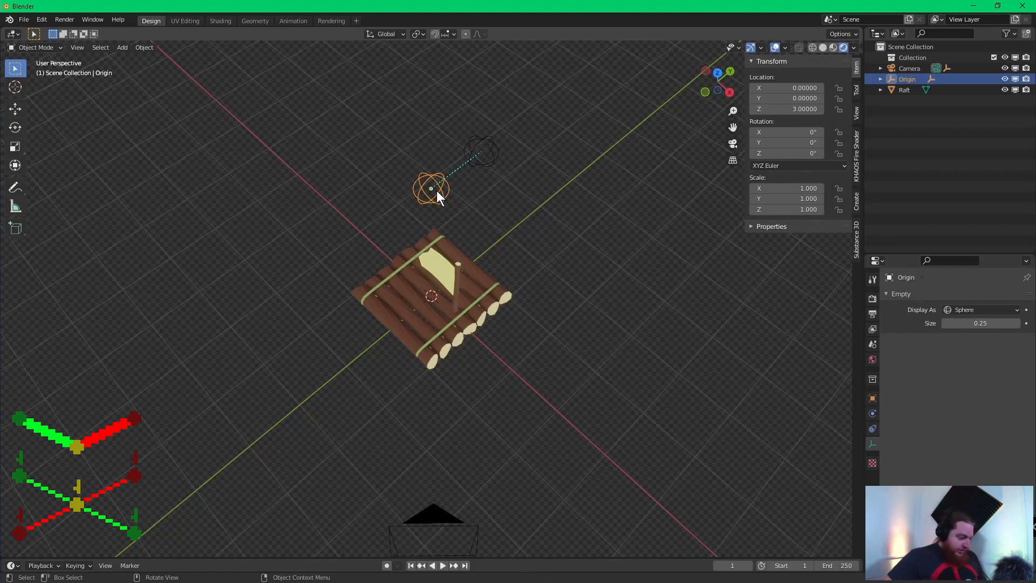
# - Duplicate the Origin empty above the raft and offset the copy by 1 along the global X axis
pyautogui.hotkey('shift', 'd')
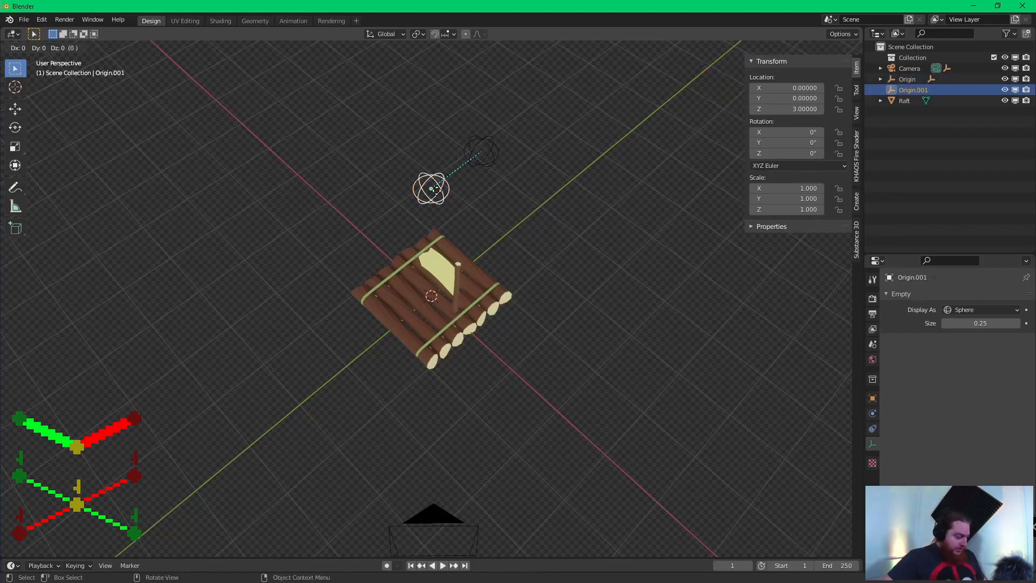
pyautogui.write('x')
pyautogui.write('1')
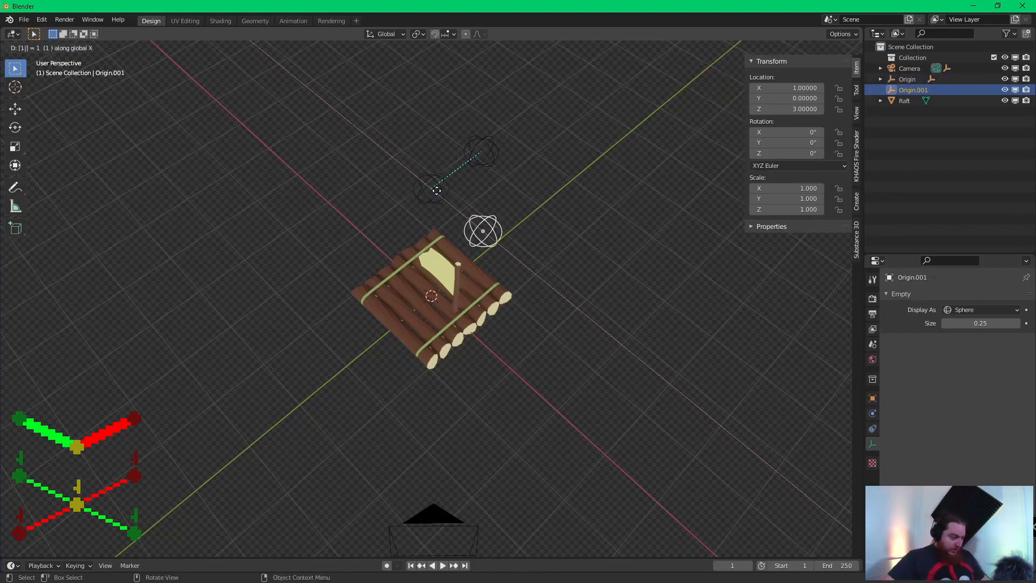
pyautogui.press('Return')
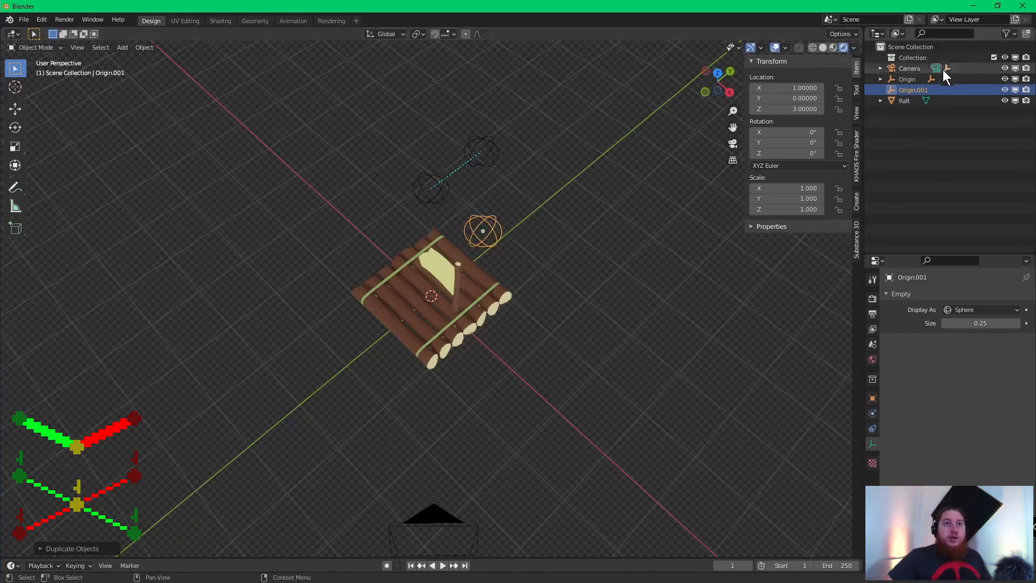
# - Rename the duplicated empty, offset along the X axis, as Side and parent it to the Origin empty
pyautogui.doubleClick(917, 91)
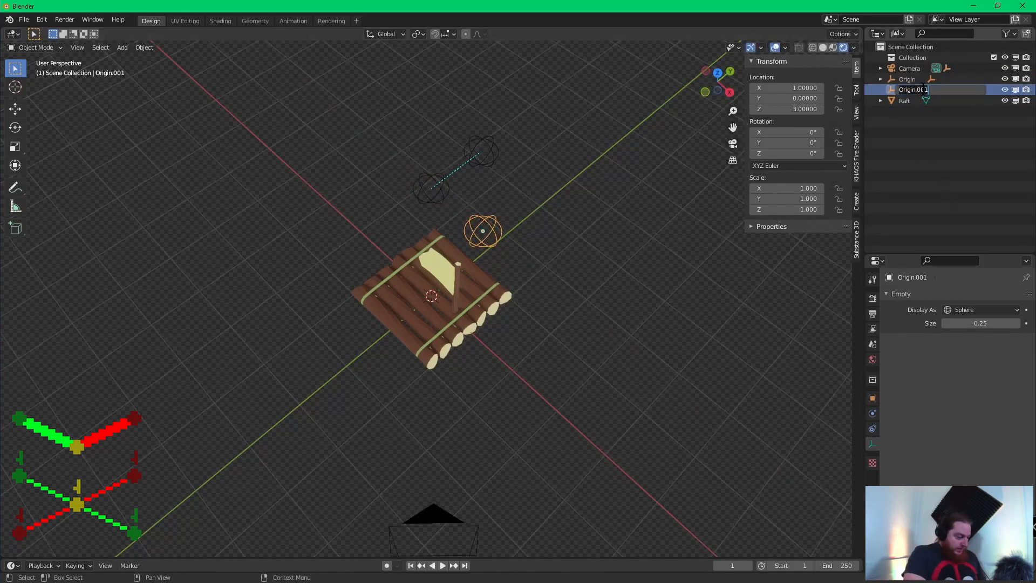
pyautogui.write('Side')
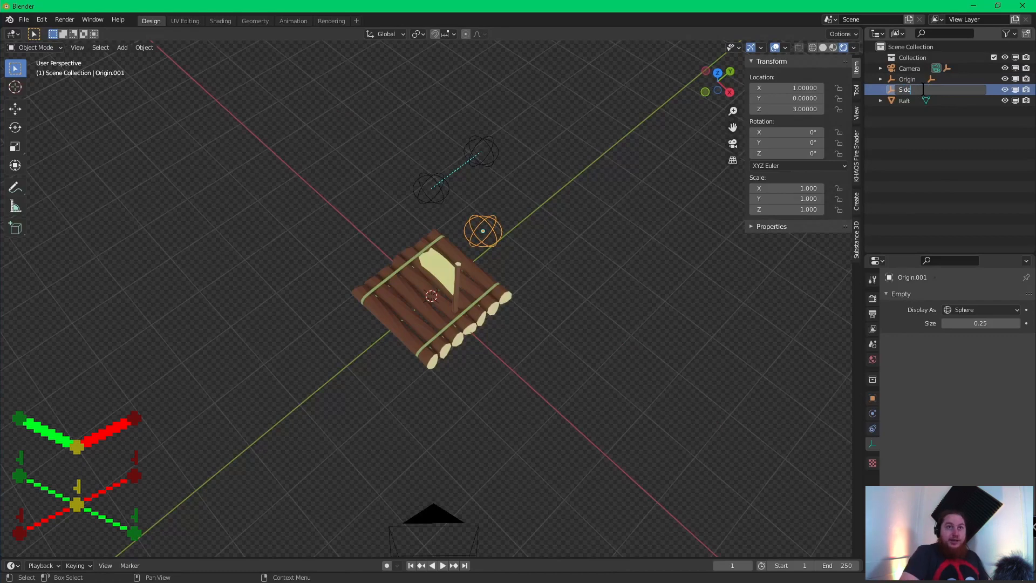
pyautogui.press('Return')
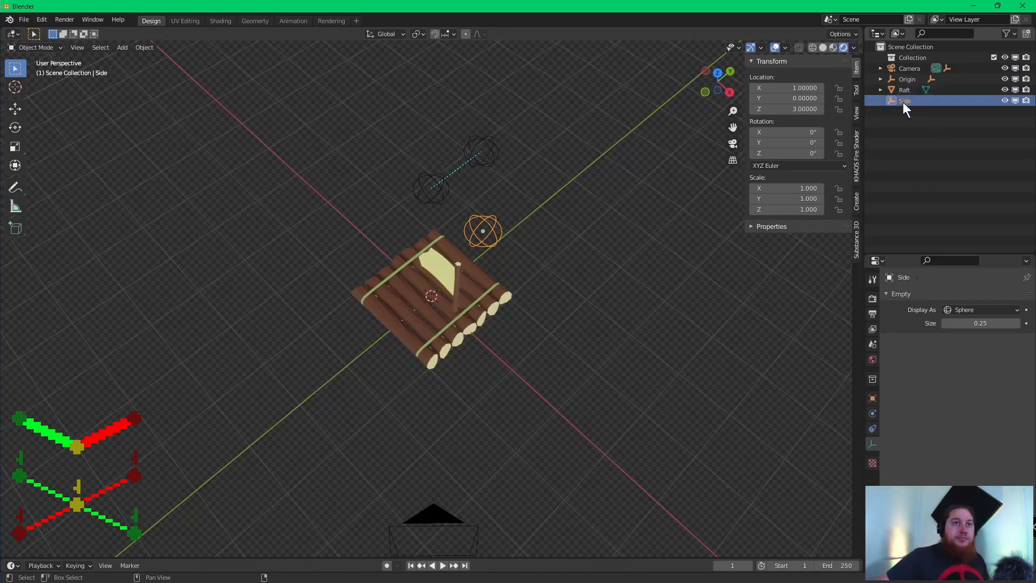
pyautogui.moveTo(902, 102); pyautogui.dragTo(914, 79)
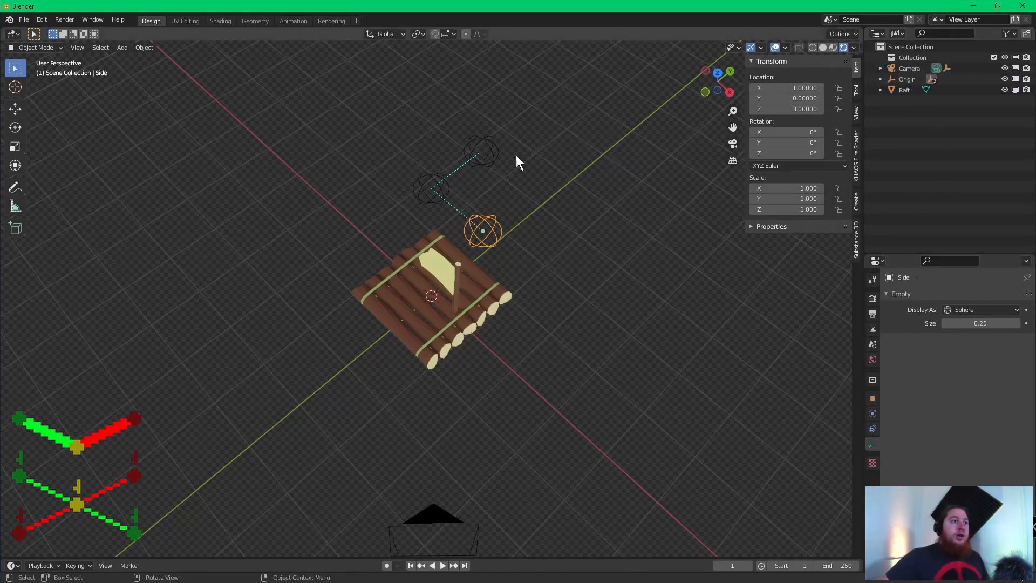
# - Display the Forward empty as a Single Arrow with a size of 0.5
pyautogui.click(477, 149)
pyautogui.click(982, 310)
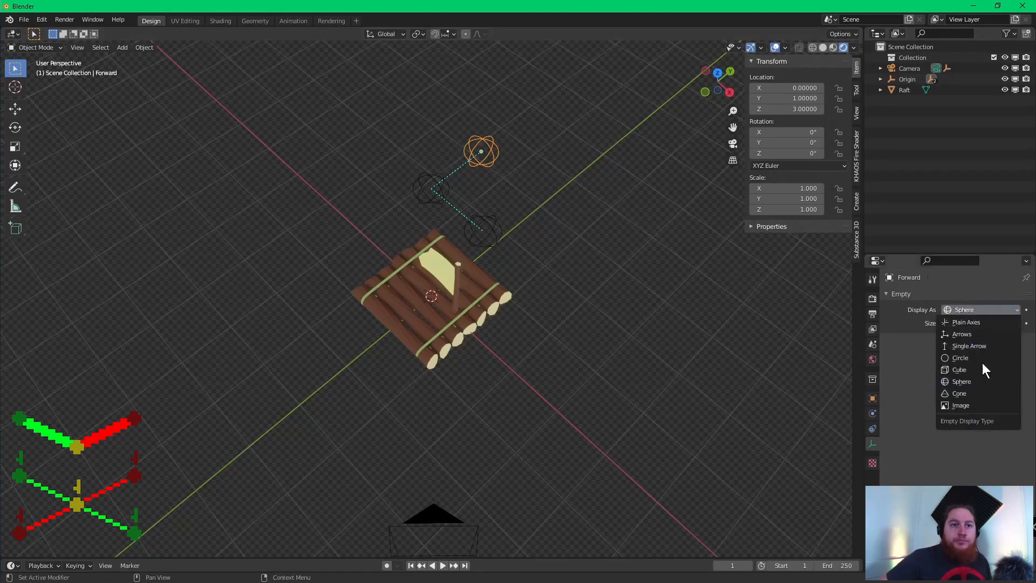
pyautogui.click(970, 346)
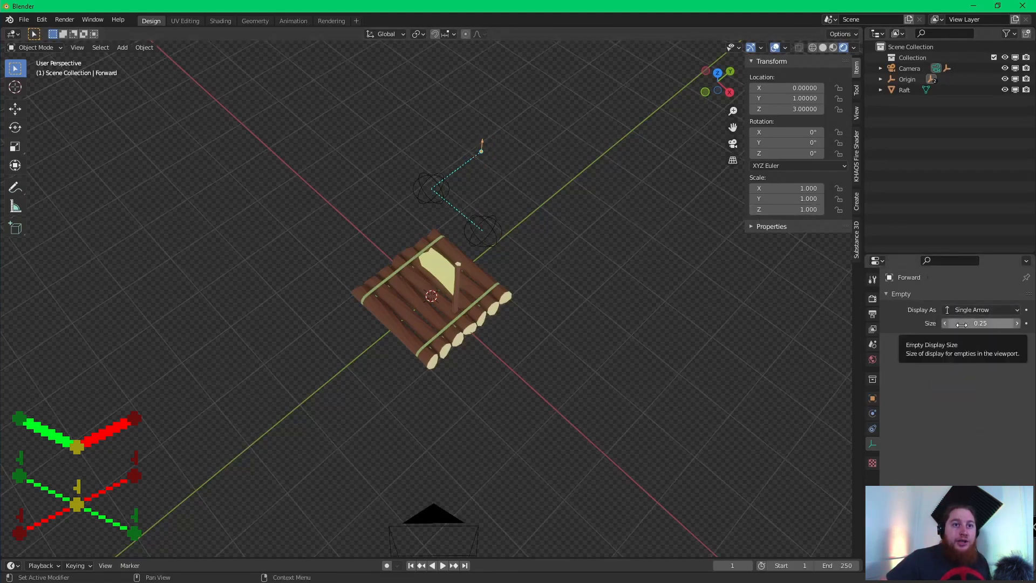
pyautogui.click(961, 323)
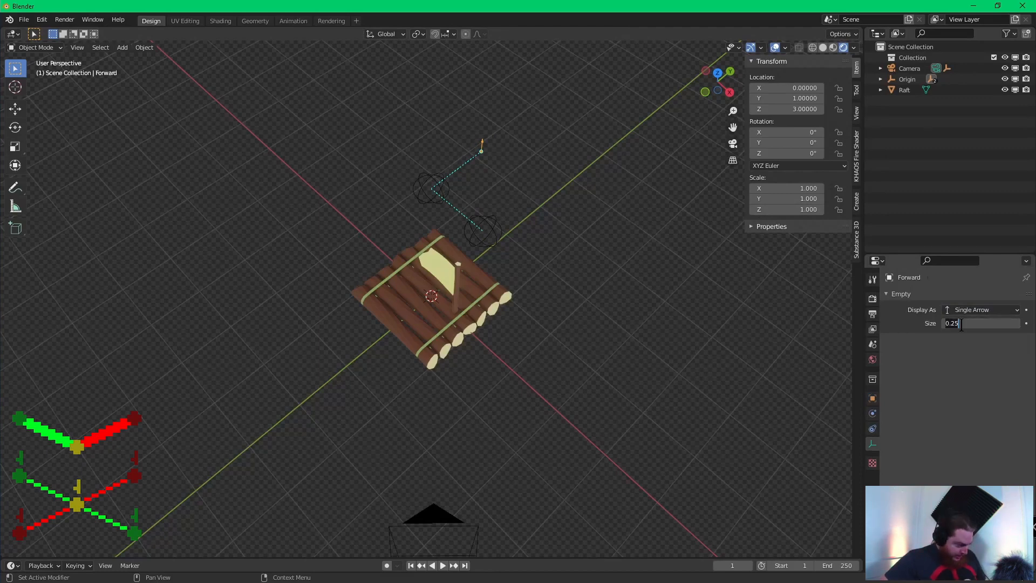
pyautogui.press('BackSpace')
pyautogui.write('0.5')
pyautogui.press('Return')
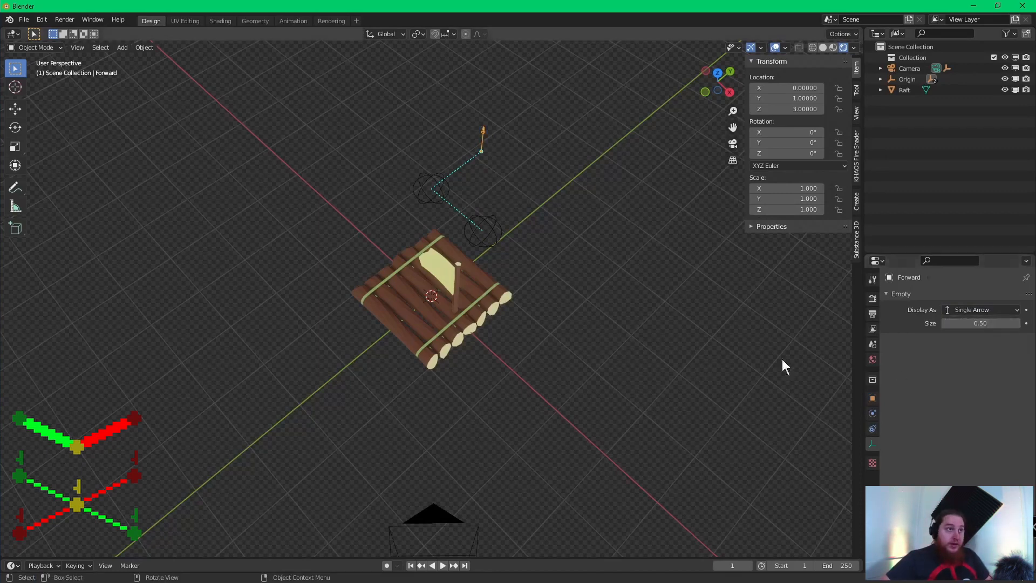
# - Rotate the Forward empty's arrow to -90° about X, after trying 90°
pyautogui.click(787, 132)
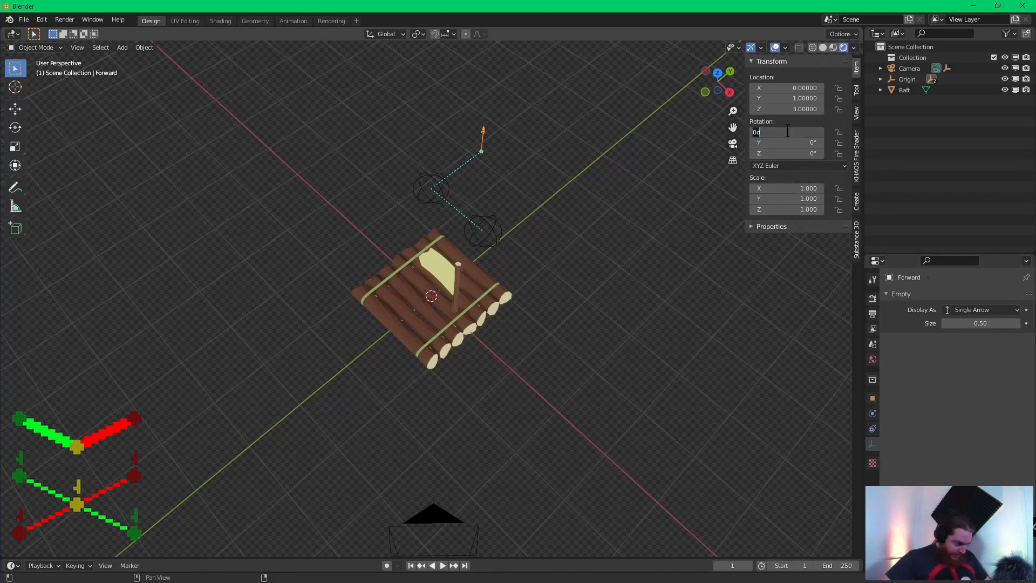
pyautogui.write('90')
pyautogui.press('Return')
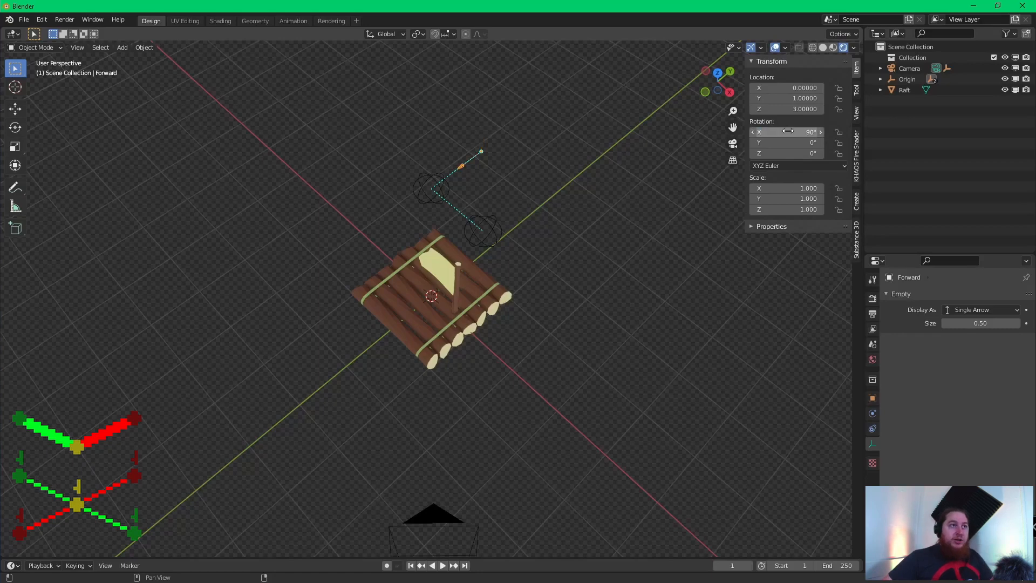
pyautogui.click(790, 141)
pyautogui.click(776, 131)
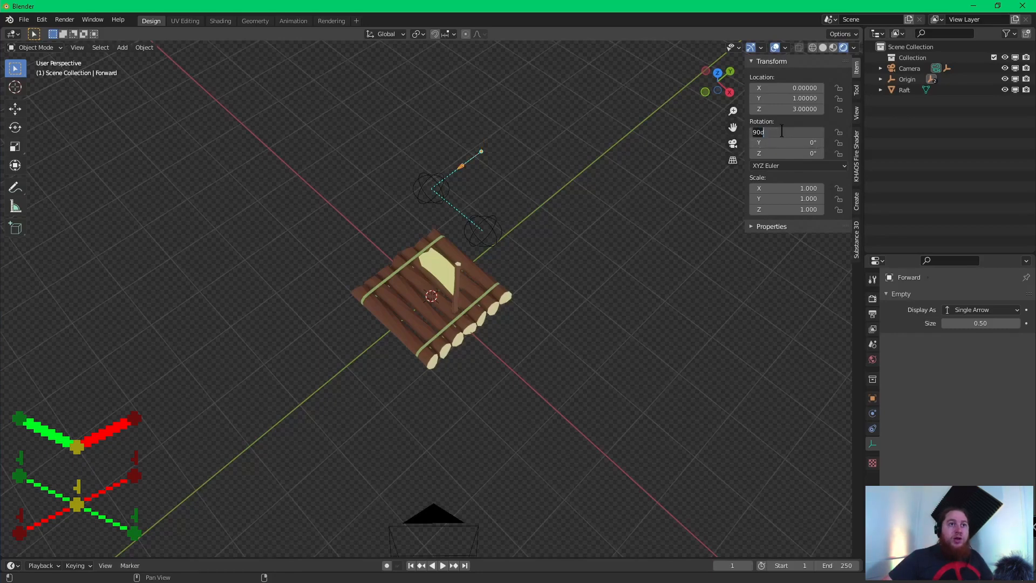
pyautogui.click(748, 138)
pyautogui.click(778, 133)
pyautogui.click(754, 133)
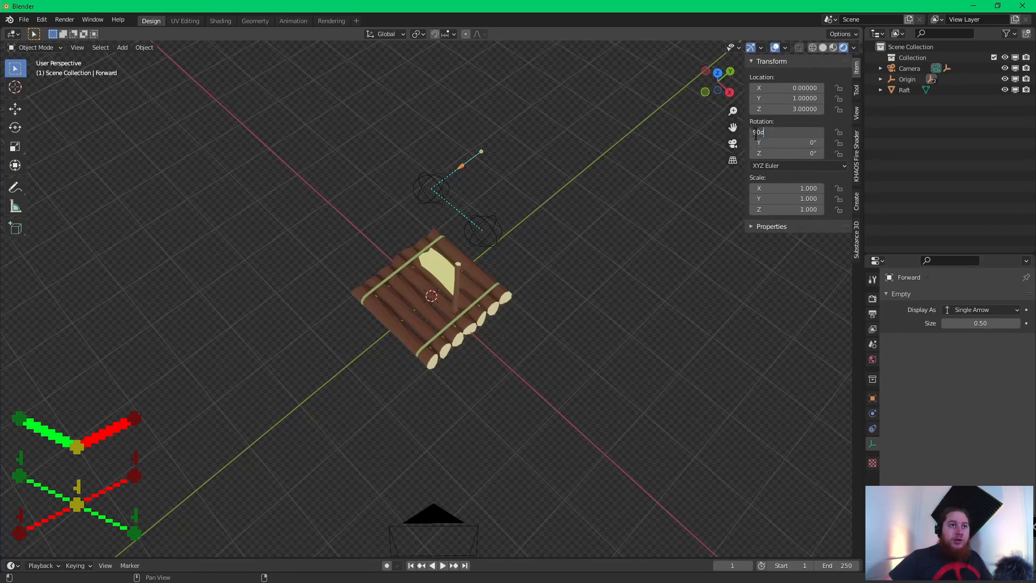
pyautogui.write('-')
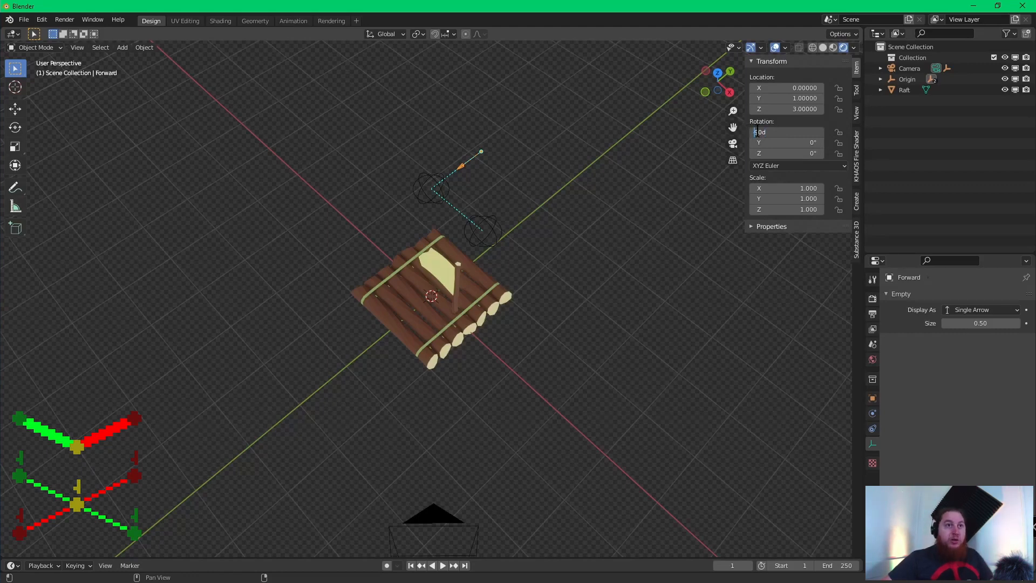
pyautogui.press('Return')
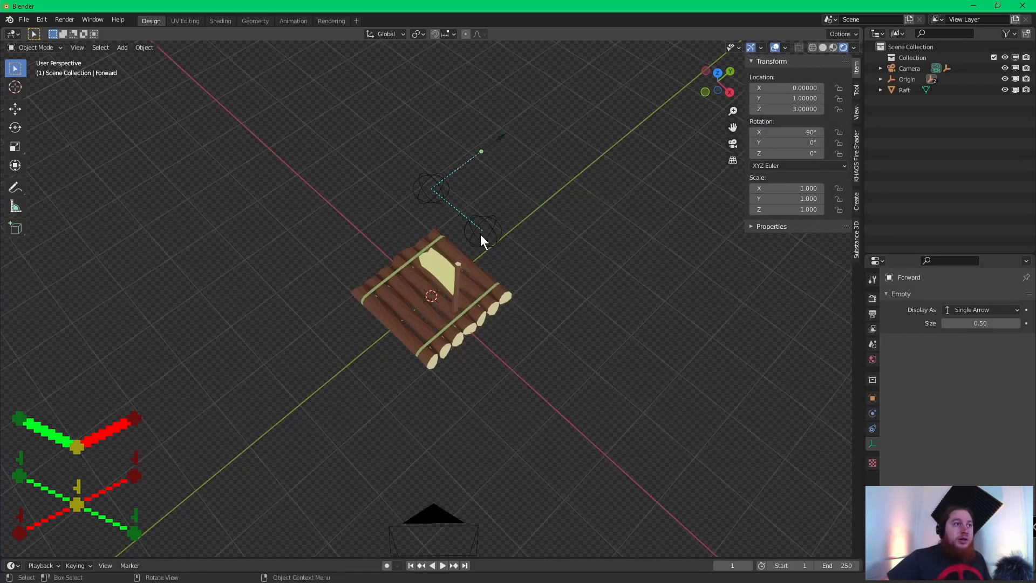
pyautogui.click(481, 233)
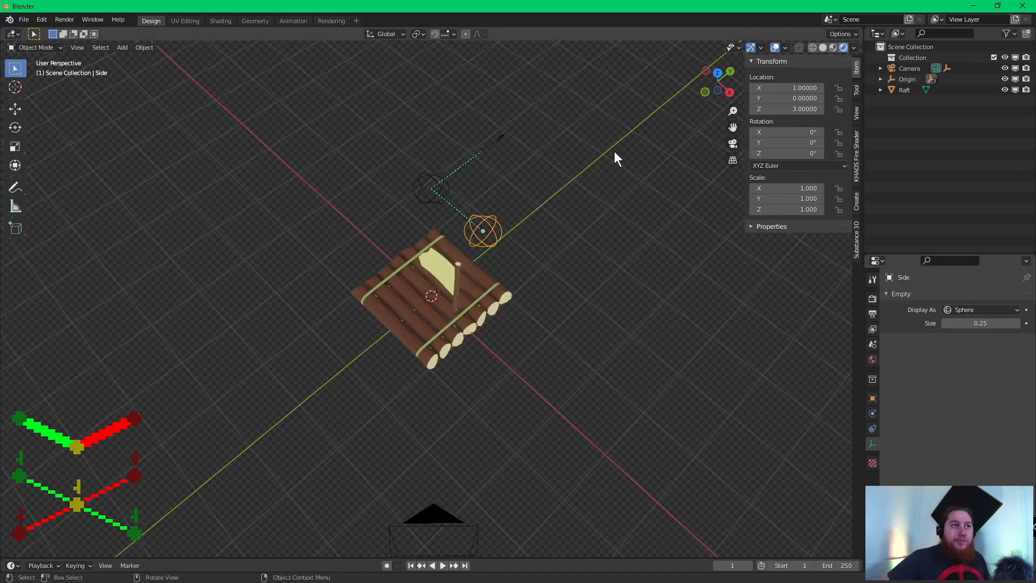
# - Display the Forward empty as a Cone and set its X rotation to 0°
pyautogui.click(500, 138)
pyautogui.click(956, 306)
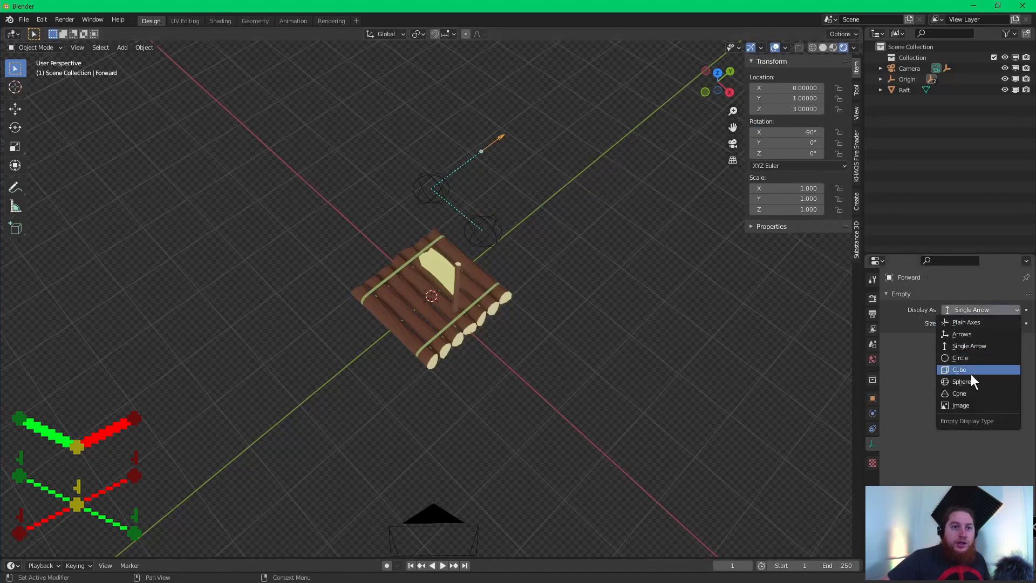
pyautogui.click(957, 393)
pyautogui.moveTo(569, 137); pyautogui.dragTo(497, 100, button='middle')
pyautogui.click(807, 132)
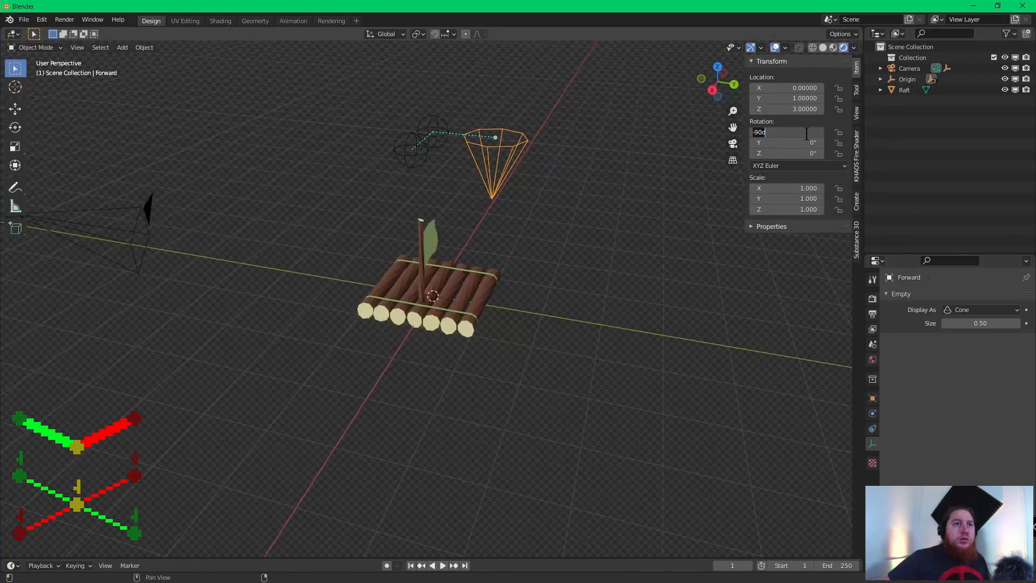
pyautogui.write('0')
pyautogui.press('Return')
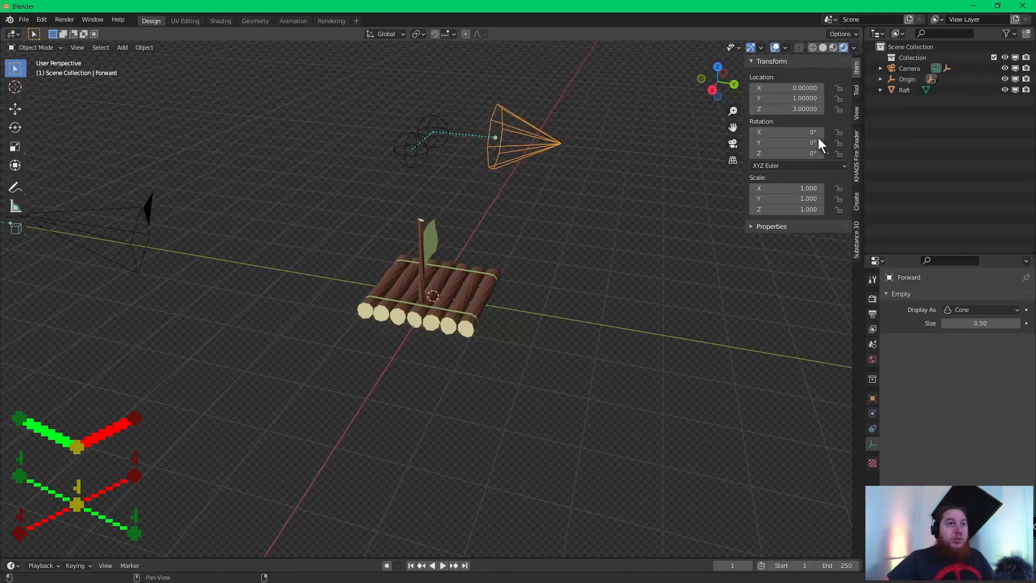
# - Set the display size of the cone-shaped Forward empty to 0.25
pyautogui.moveTo(702, 146); pyautogui.dragTo(872, 250, button='middle')
pyautogui.click(954, 322)
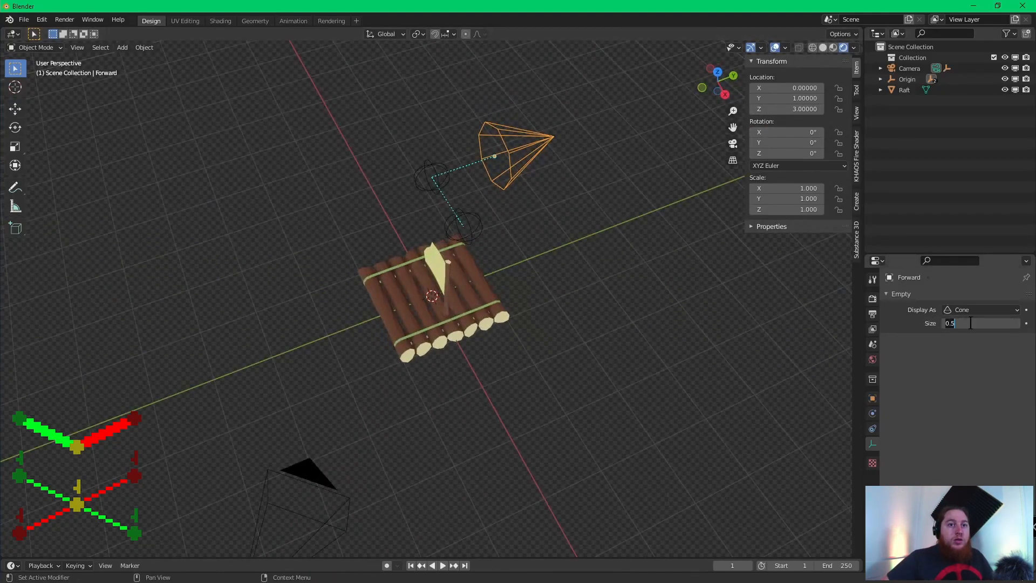
pyautogui.press('BackSpace')
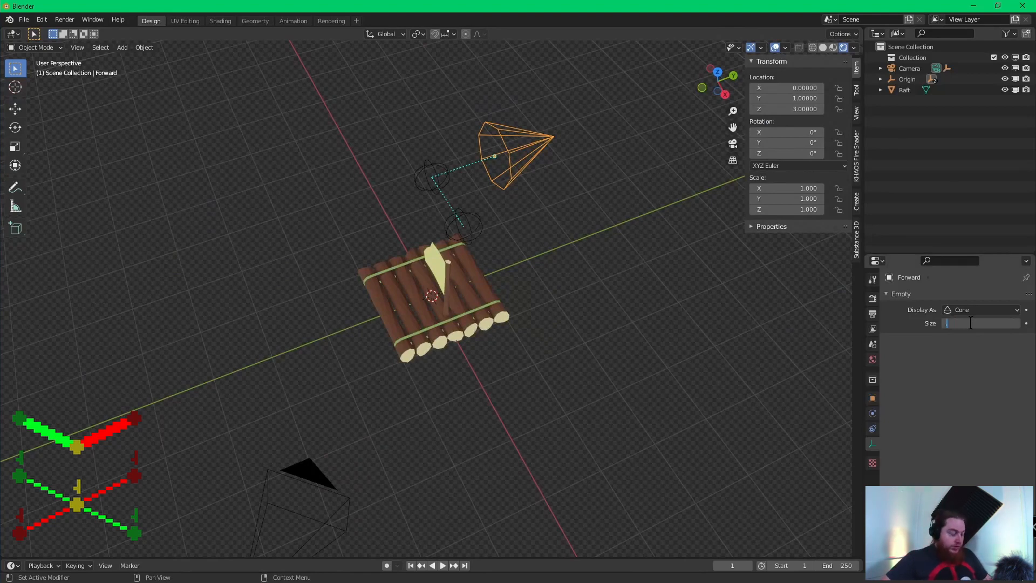
pyautogui.write('.24')
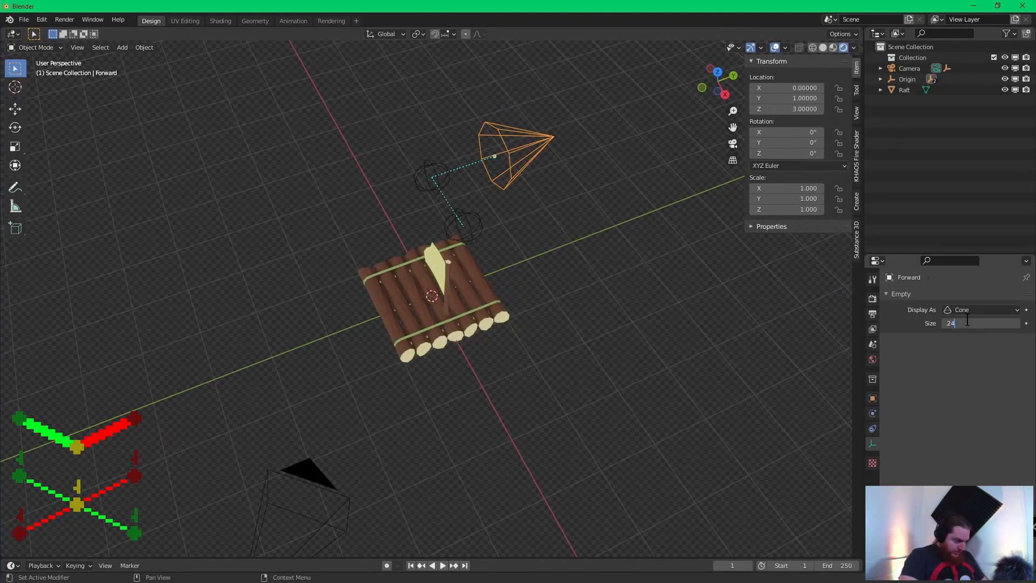
pyautogui.press('Return')
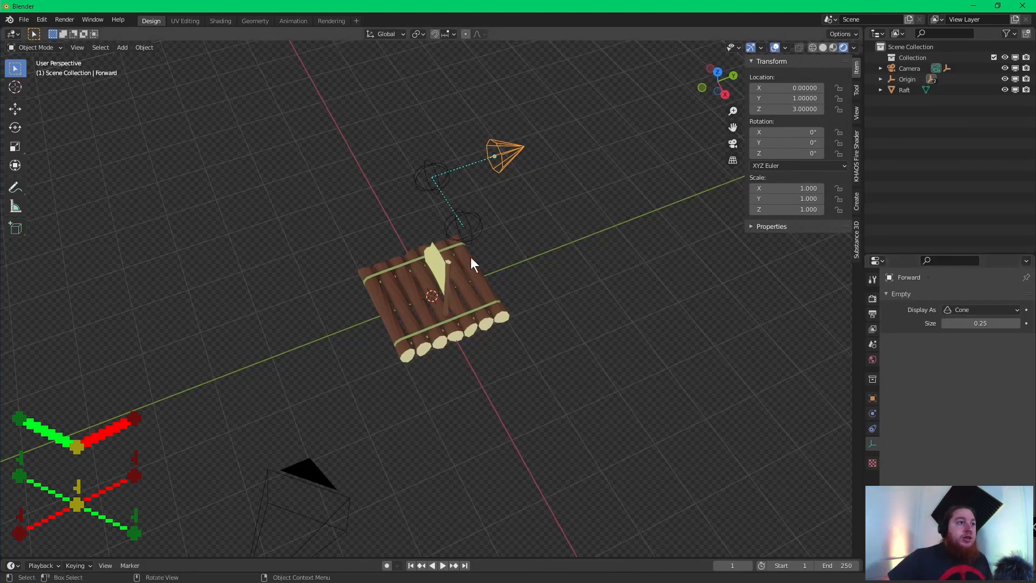
# - Display the Side empty as a Cone and set its Z rotation to -90°
pyautogui.click(485, 226)
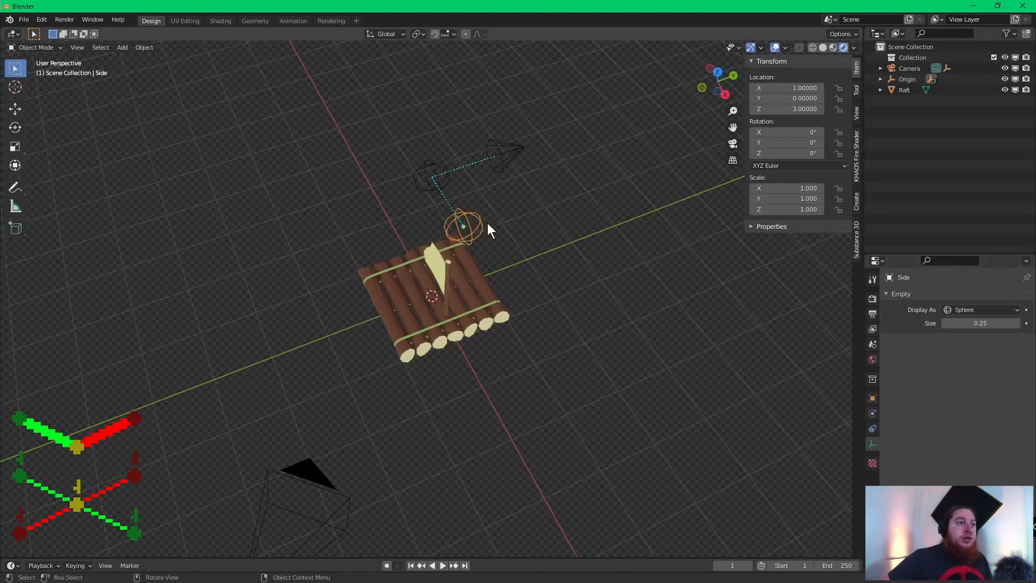
pyautogui.click(969, 313)
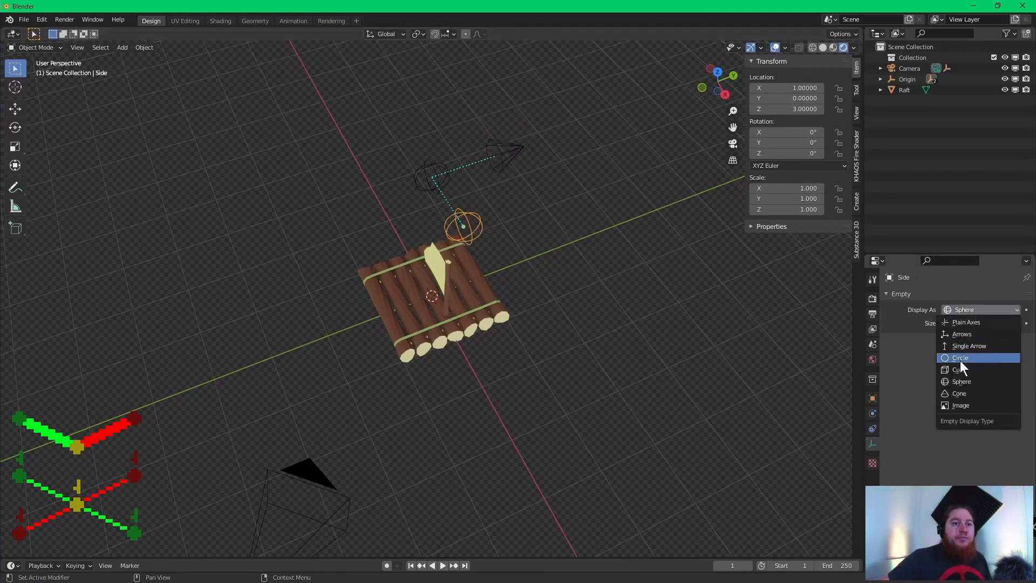
pyautogui.click(961, 398)
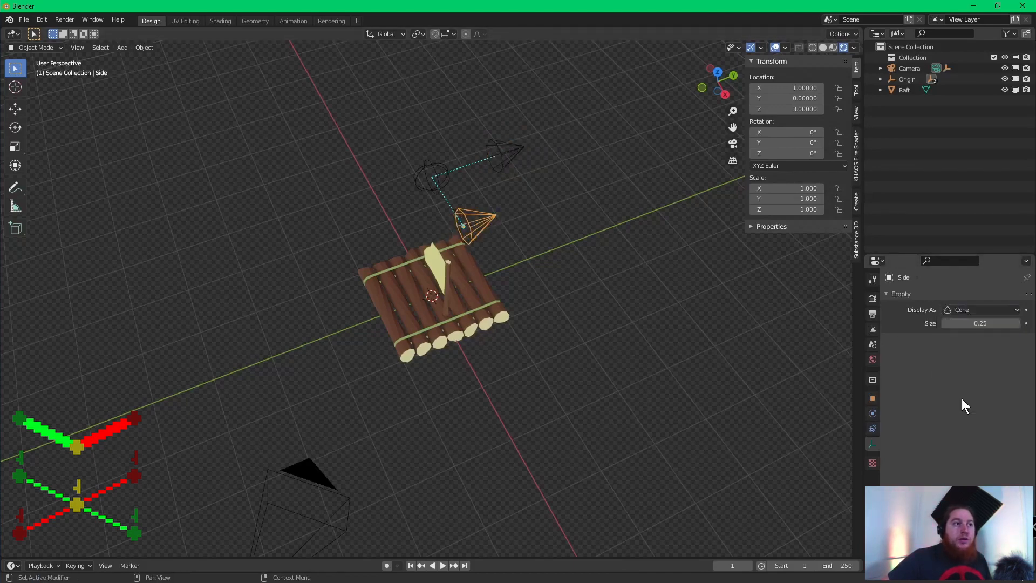
pyautogui.click(788, 152)
pyautogui.write('90')
pyautogui.press('Return')
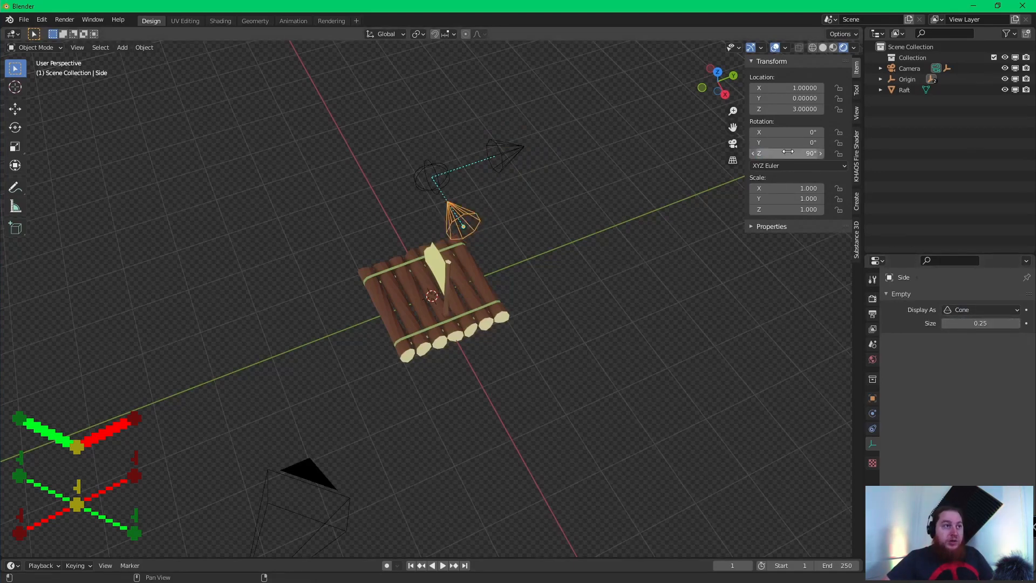
pyautogui.click(756, 153)
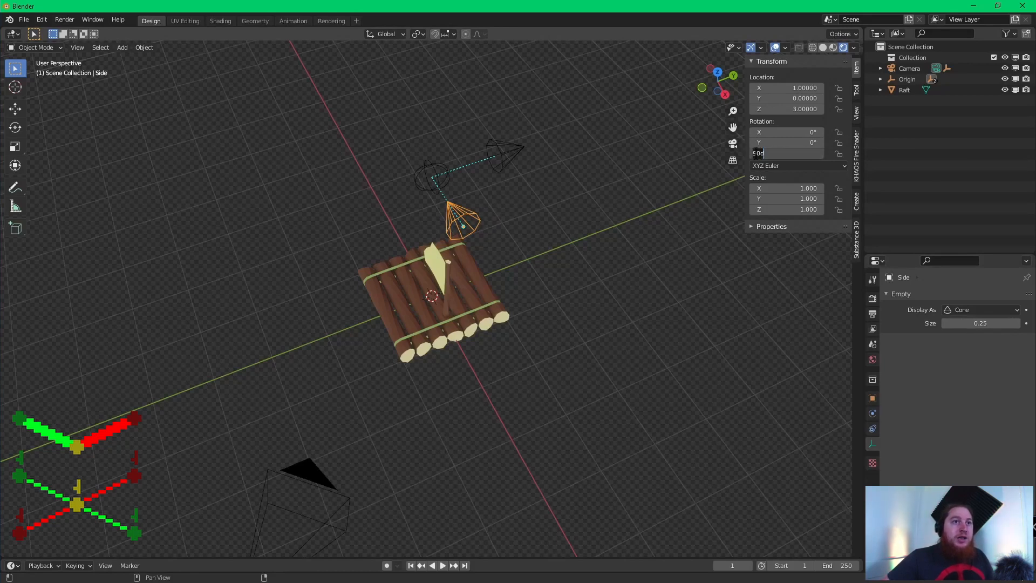
pyautogui.write('-')
pyautogui.press('Return')
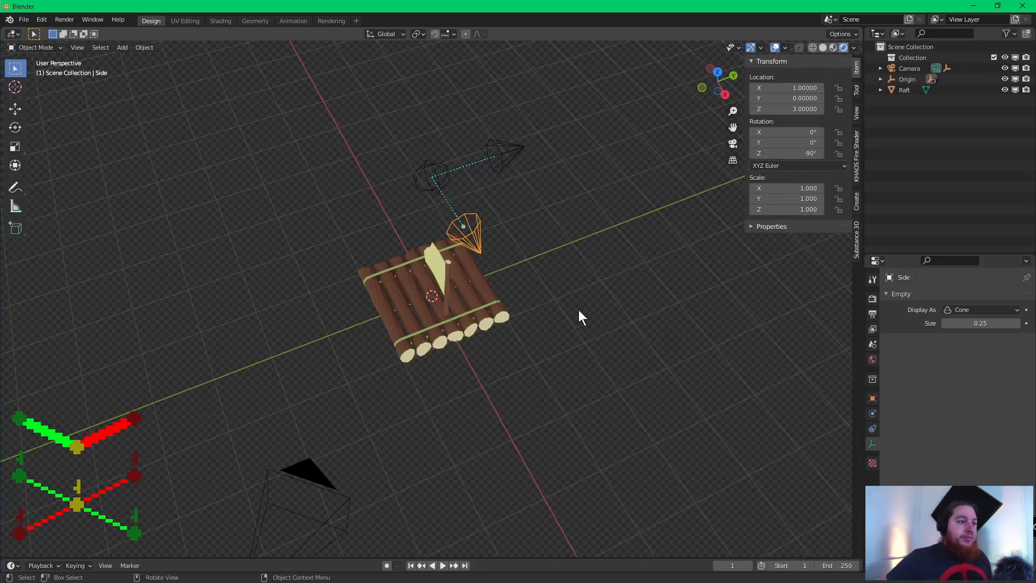
pyautogui.moveTo(565, 289); pyautogui.dragTo(615, 273, button='middle')
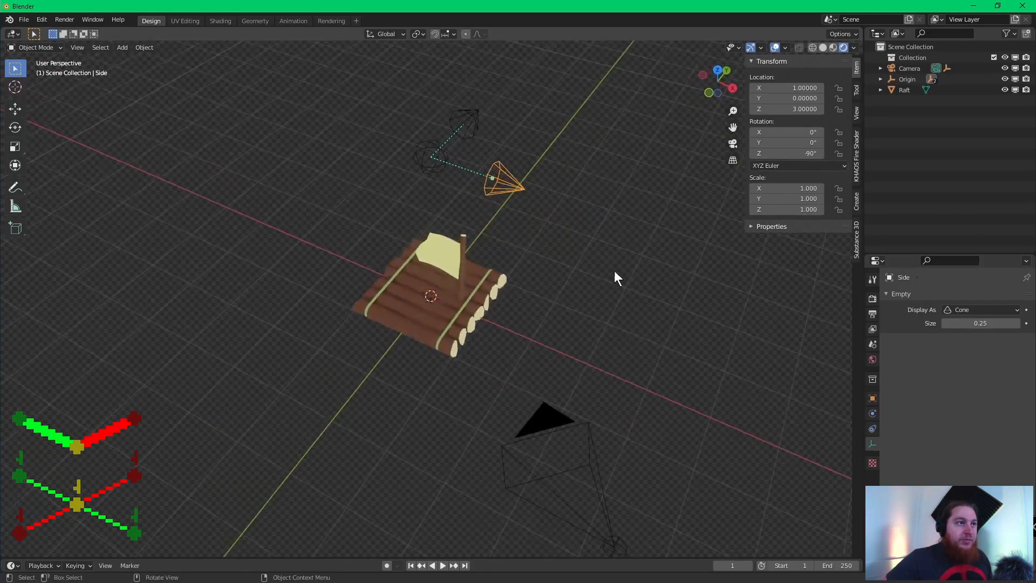
pyautogui.keyDown('shift'); pyautogui.moveTo(593, 189); pyautogui.dragTo(582, 223, button='middle'); pyautogui.keyUp('shift')
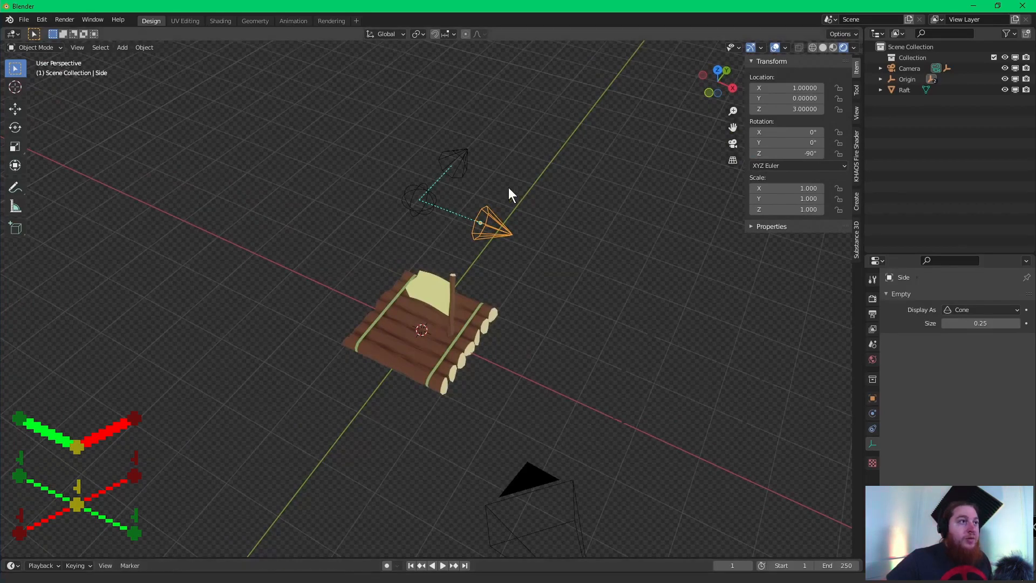
pyautogui.keyDown('shift'); pyautogui.moveTo(508, 189); pyautogui.dragTo(738, 309, button='middle'); pyautogui.keyUp('shift')
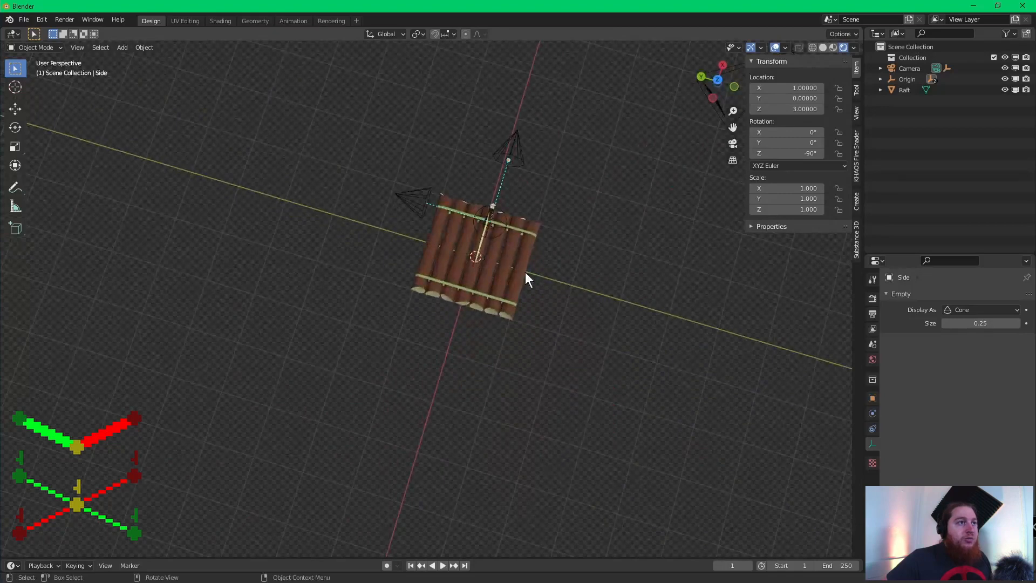
pyautogui.moveTo(527, 278); pyautogui.dragTo(589, 223, button='middle')
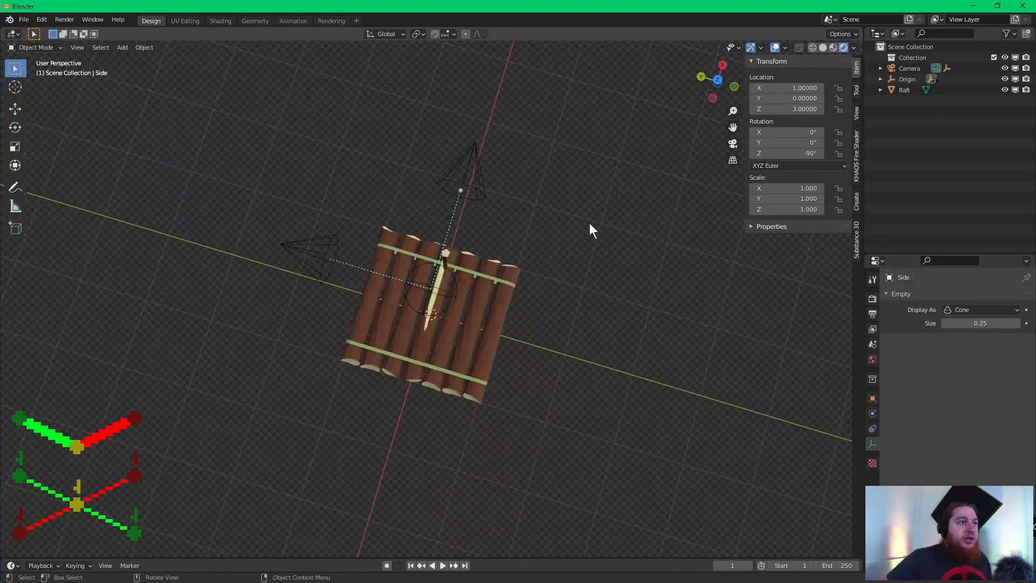
# - Rename the Y-axis cone empty under Origin as Side and the X-axis cone empty as Forward
pyautogui.click(880, 79)
pyautogui.click(907, 92)
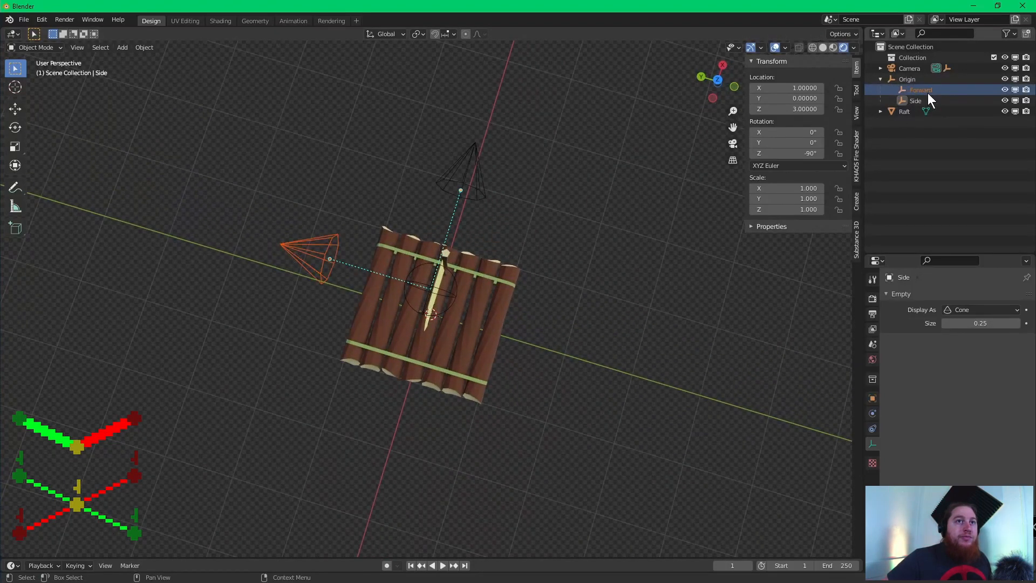
pyautogui.doubleClick(928, 92)
pyautogui.write('Side')
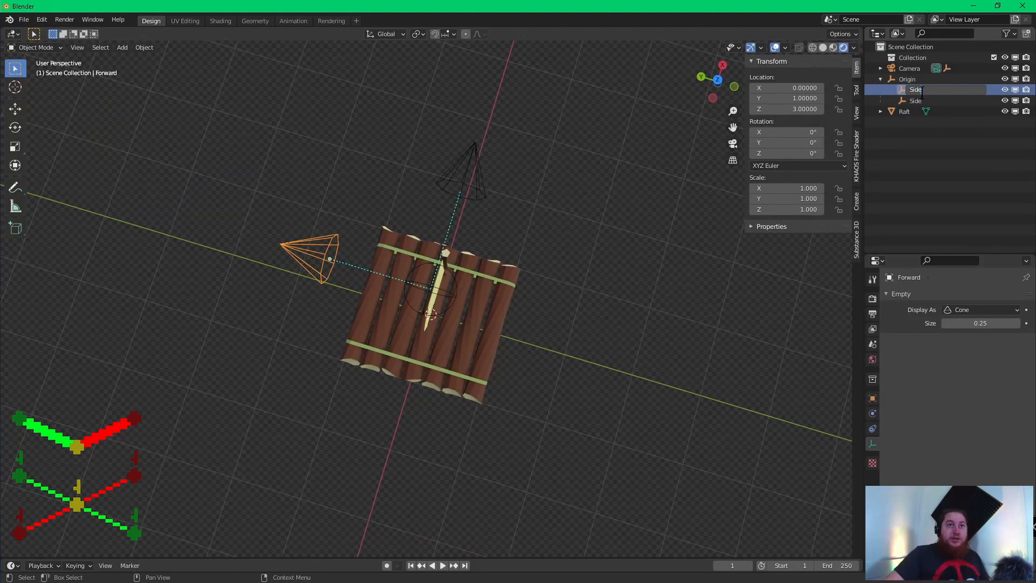
pyautogui.press('Return')
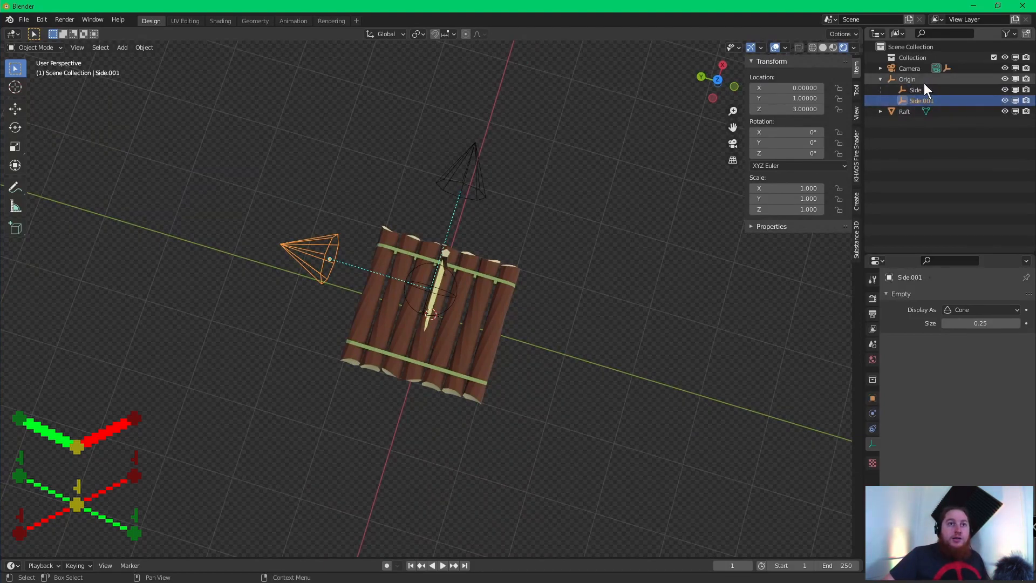
pyautogui.doubleClick(920, 90)
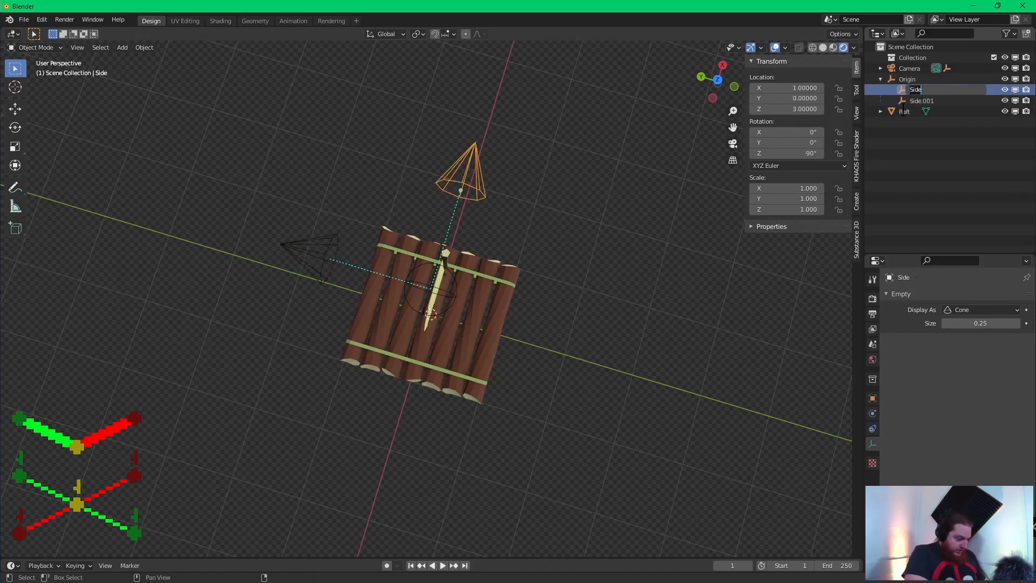
pyautogui.write('Forward')
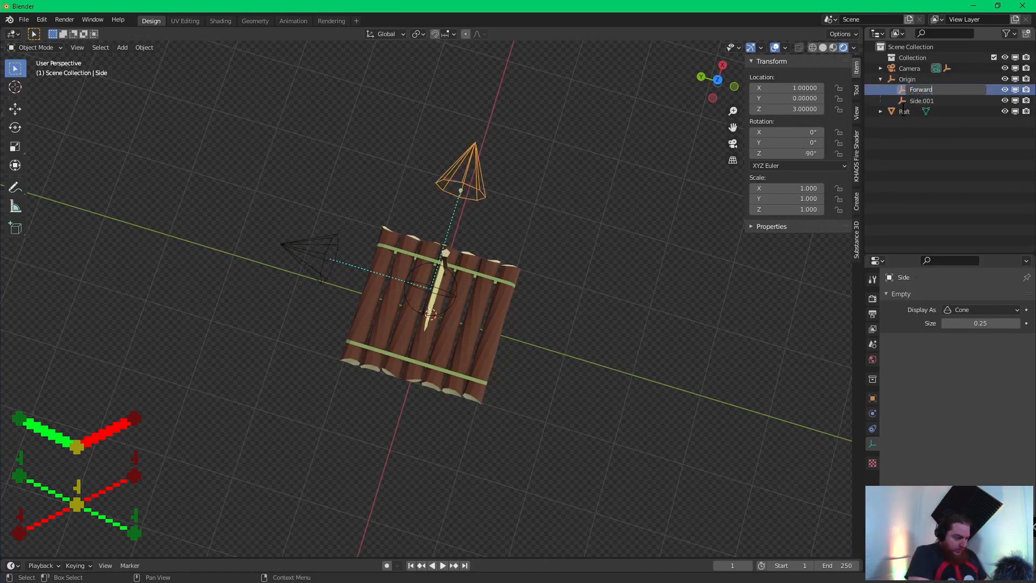
pyautogui.press('Return')
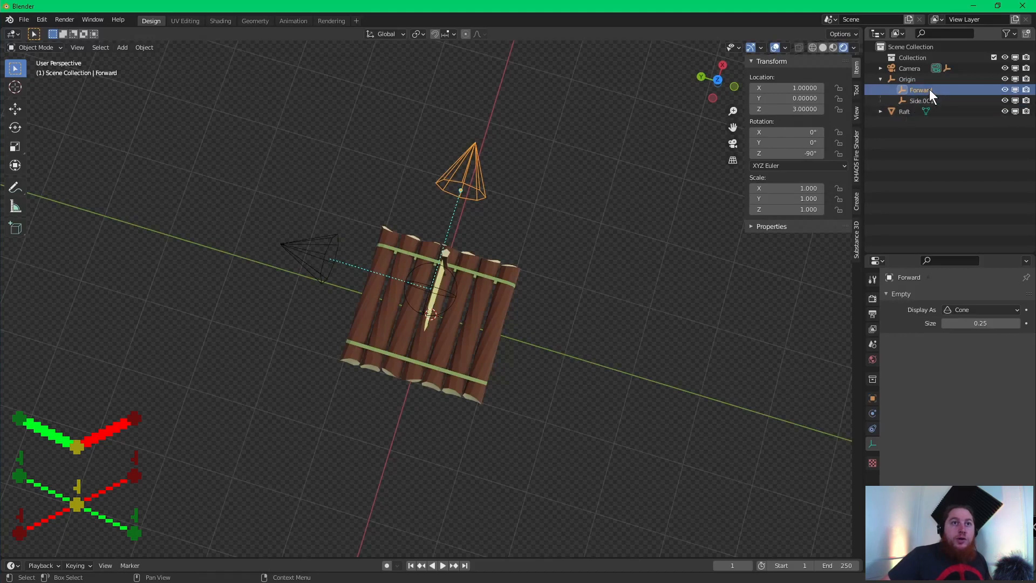
# - Remove the .001 suffix from the Y-axis cone's name, leaving it as Side
pyautogui.doubleClick(944, 99)
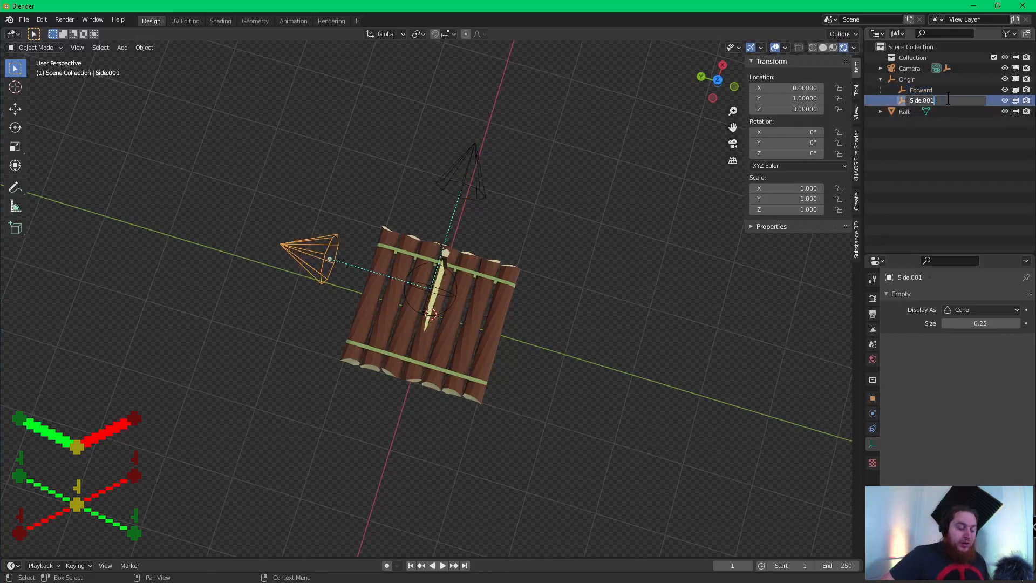
pyautogui.press('BackSpace')
pyautogui.press('BackSpace')
pyautogui.press('BackSpace')
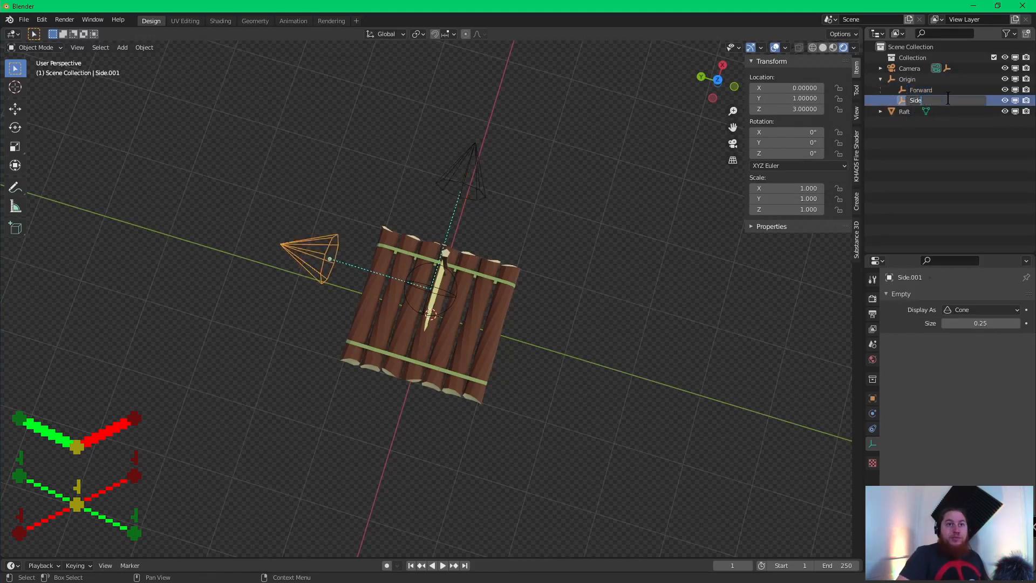
pyautogui.press('Return')
# - Duplicate the Origin empty in place and set the copy's Z location to 0
pyautogui.moveTo(589, 226); pyautogui.dragTo(608, 173, button='middle')
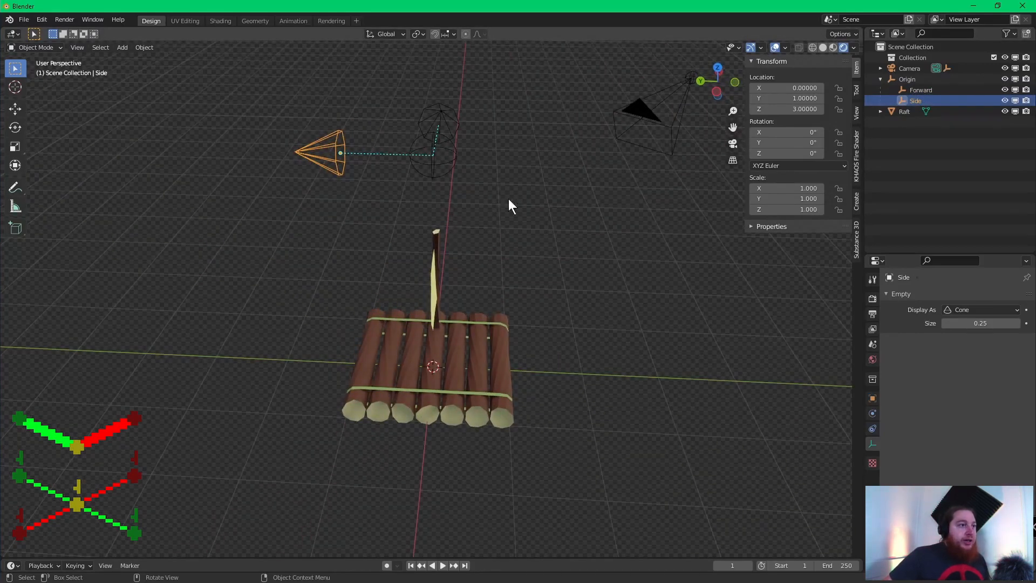
pyautogui.moveTo(509, 204); pyautogui.dragTo(506, 240, button='middle')
pyautogui.scroll(-3, 487, 284)
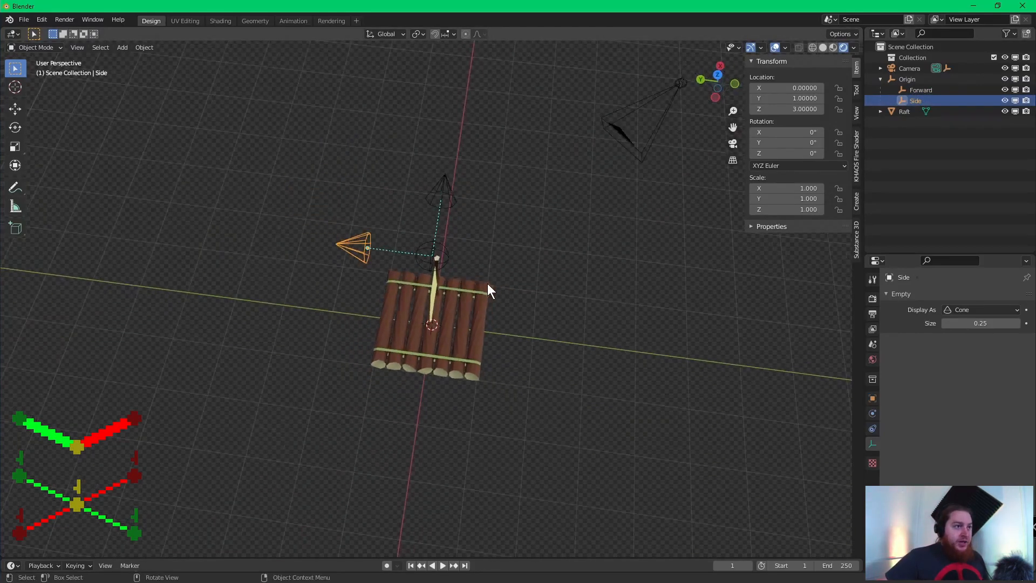
pyautogui.moveTo(487, 283); pyautogui.dragTo(467, 236, button='middle')
pyautogui.click(431, 204)
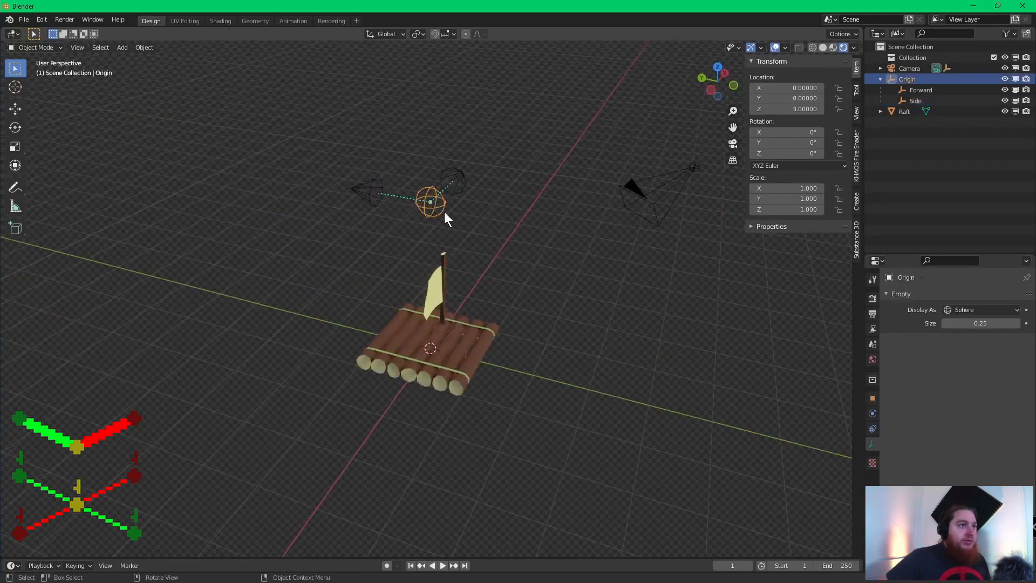
pyautogui.hotkey('shift', 'd')
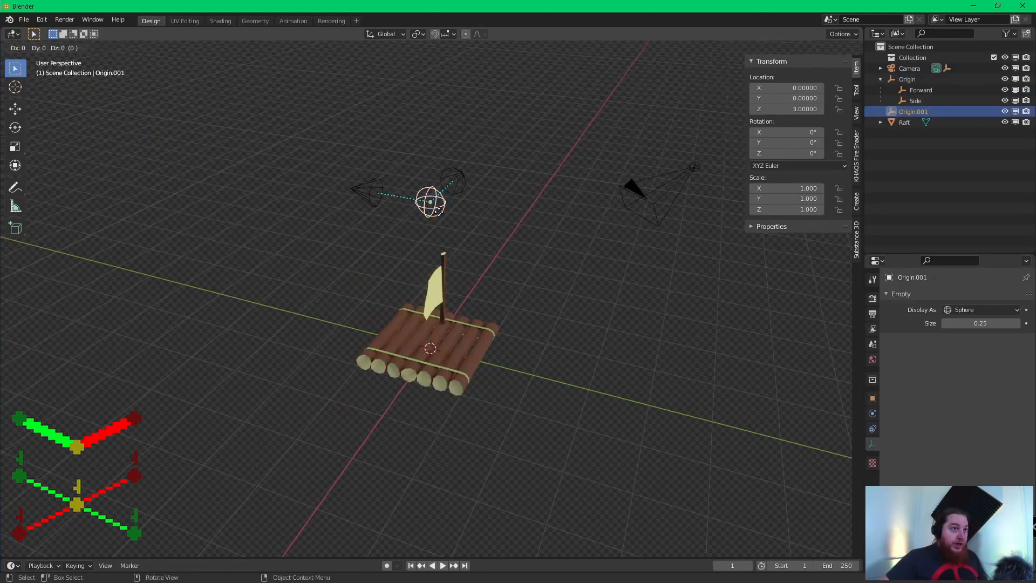
pyautogui.press('Escape')
pyautogui.click(794, 109)
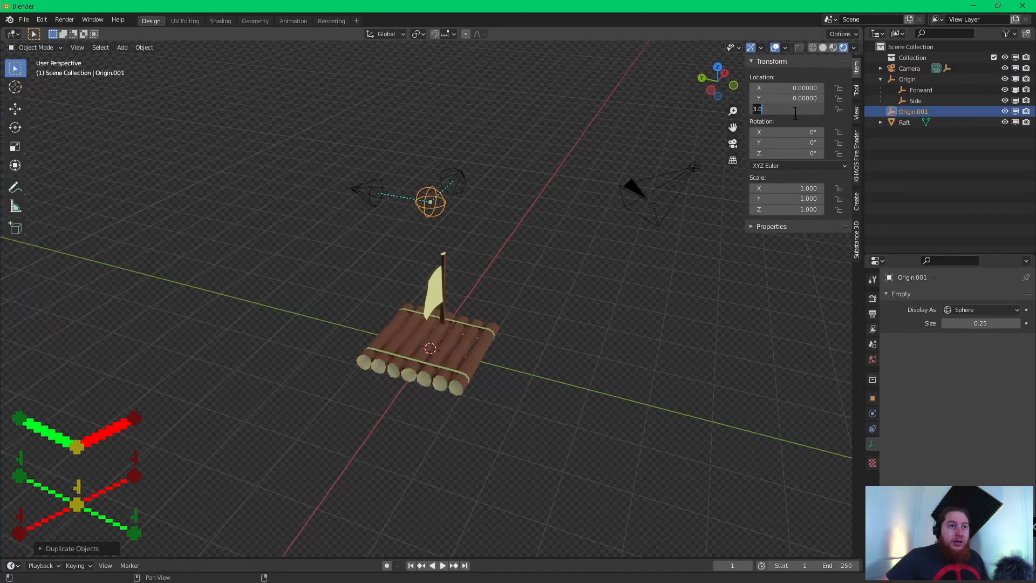
pyautogui.write('0')
pyautogui.press('Return')
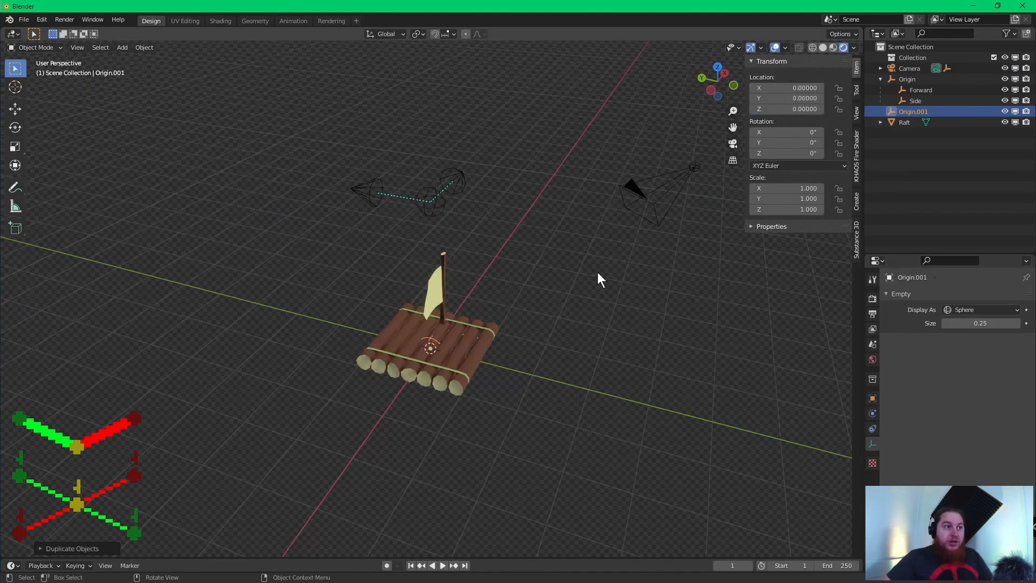
# - Rename the duplicated empty as Center_Ref and parent it to Origin
pyautogui.click(908, 108)
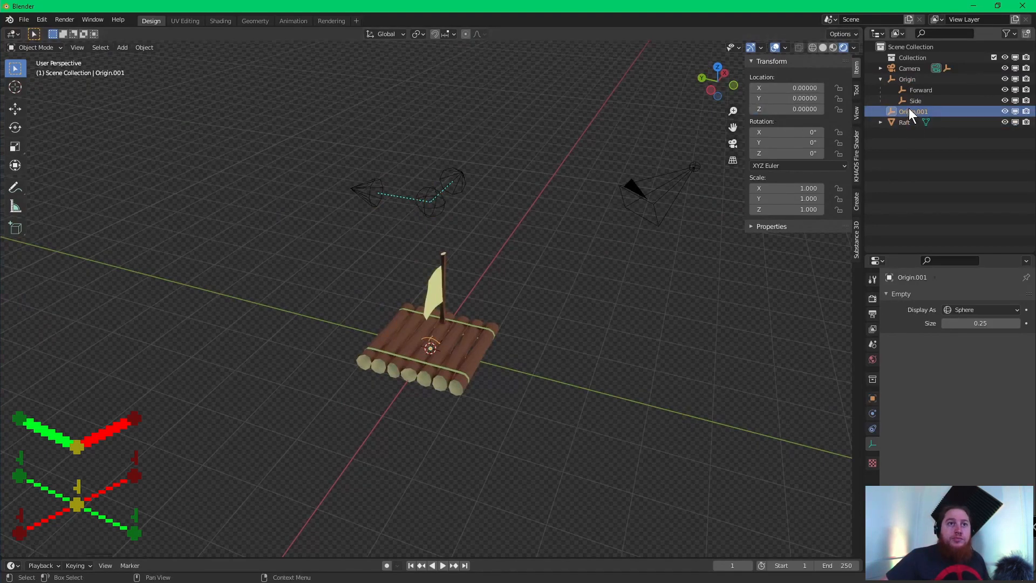
pyautogui.doubleClick(912, 114)
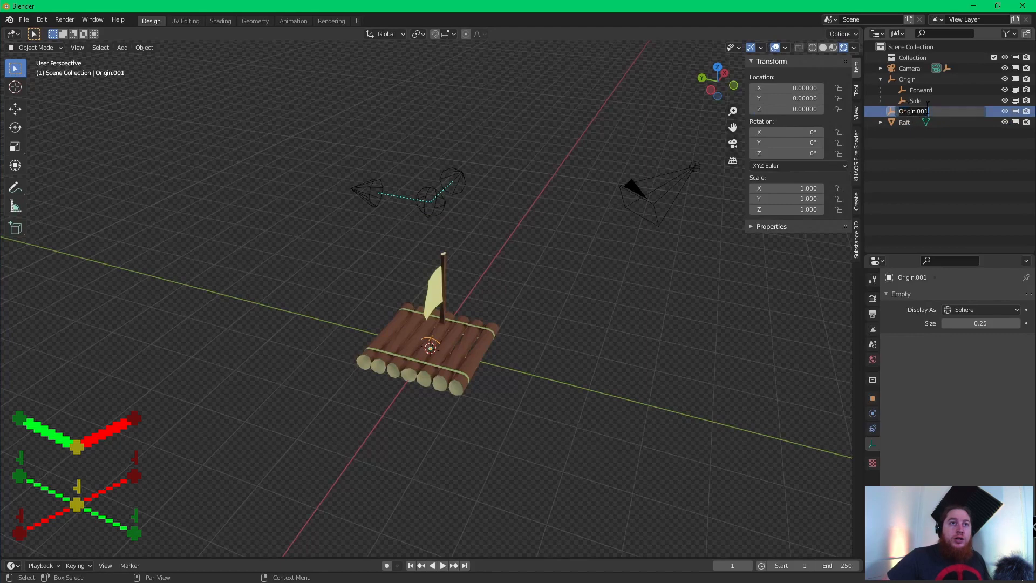
pyautogui.write('C')
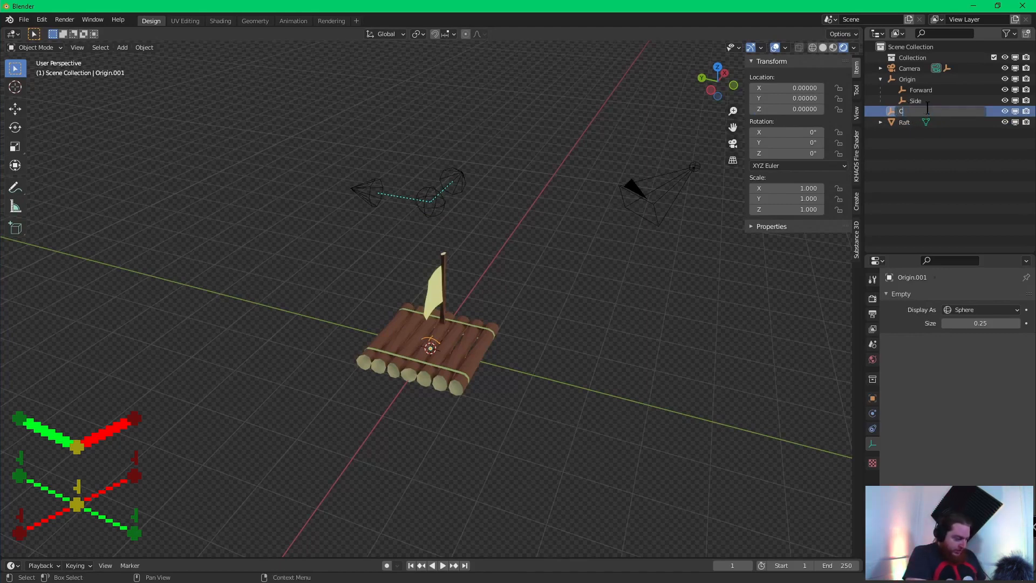
pyautogui.write('ente')
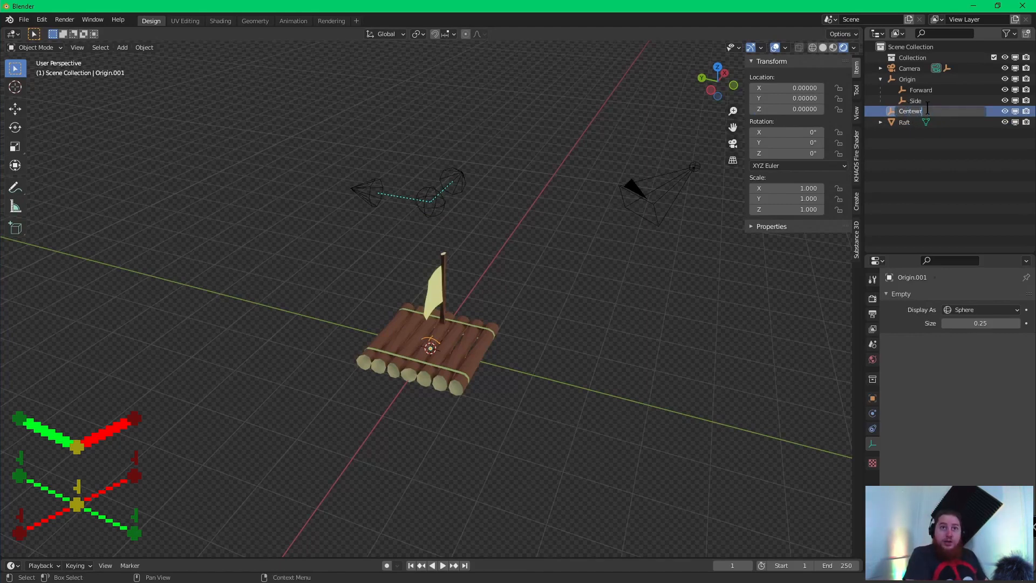
pyautogui.write('r')
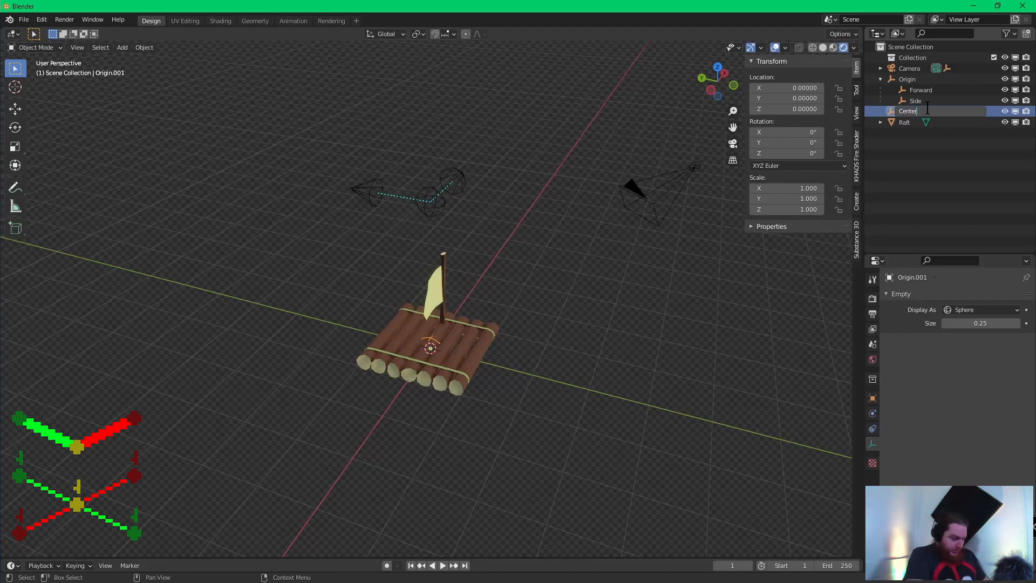
pyautogui.write('_Re')
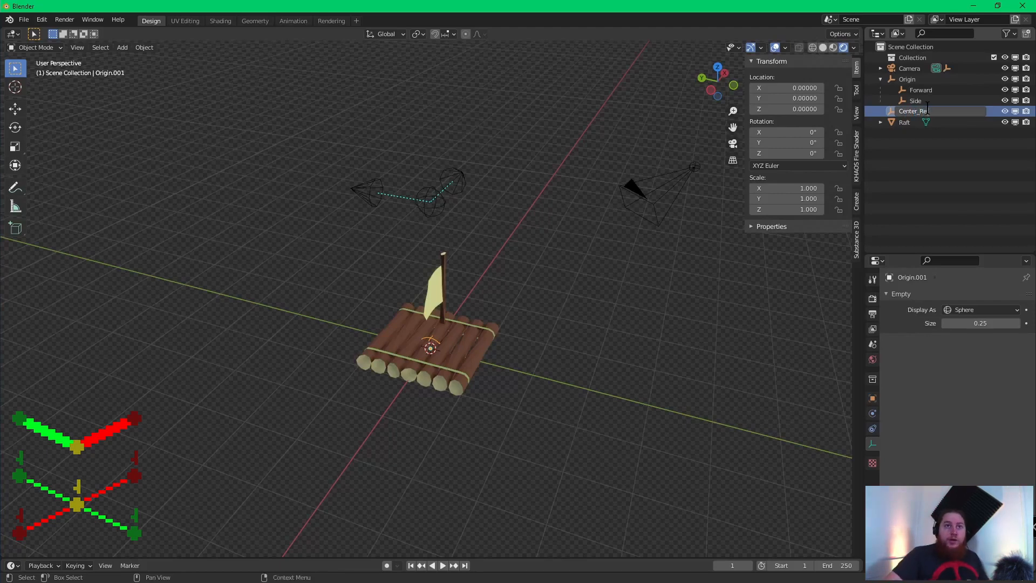
pyautogui.write('f')
pyautogui.press('Return')
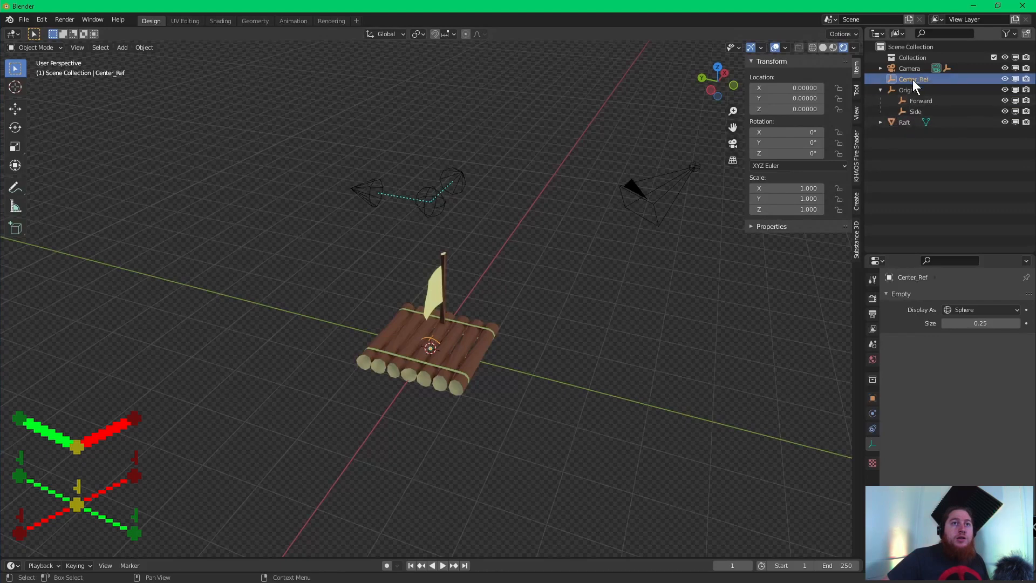
pyautogui.moveTo(912, 79); pyautogui.dragTo(905, 91)
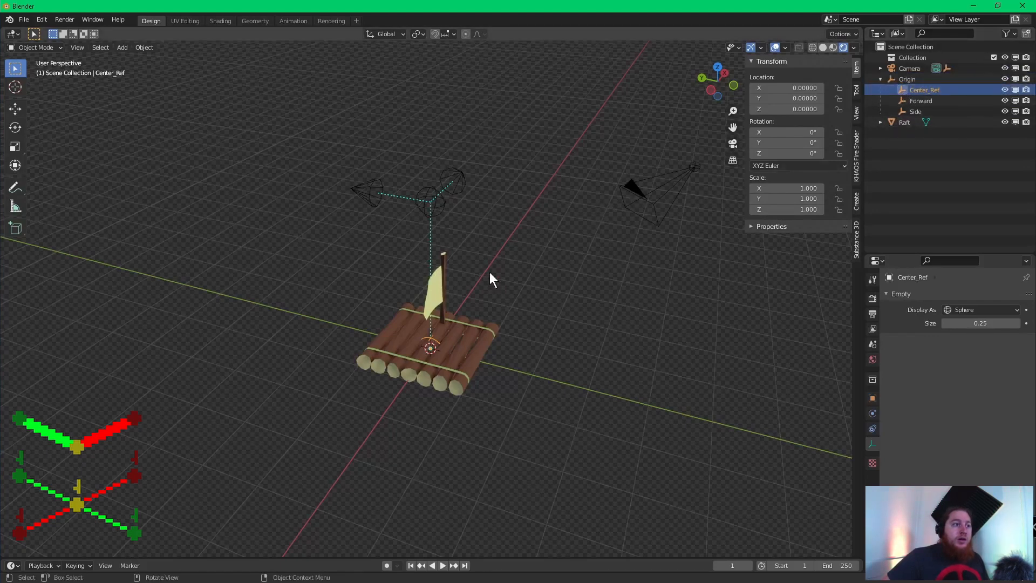
# - Duplicate Center_Ref and move the copy 1 unit along the X axis
pyautogui.hotkey('shift', 'd')
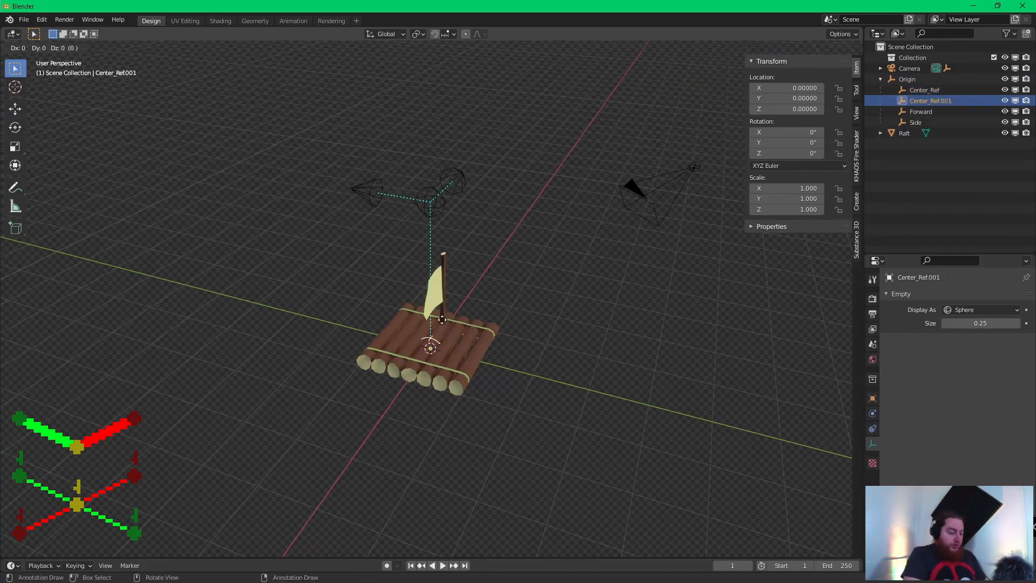
pyautogui.press('x')
pyautogui.press('1')
pyautogui.press('Return')
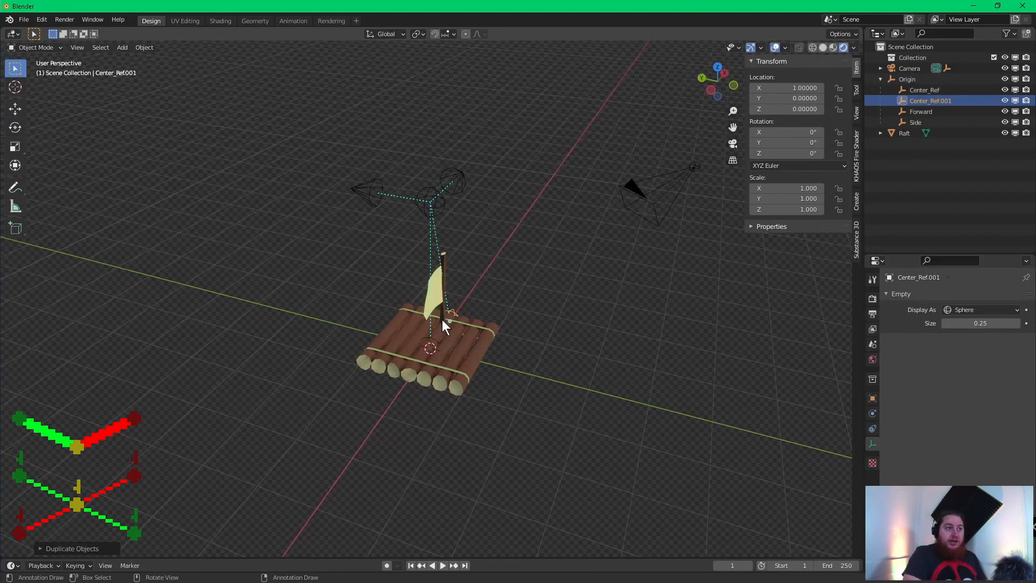
# - Rename the empty at X 1 at raft level as Front_Ref
pyautogui.doubleClick(929, 100)
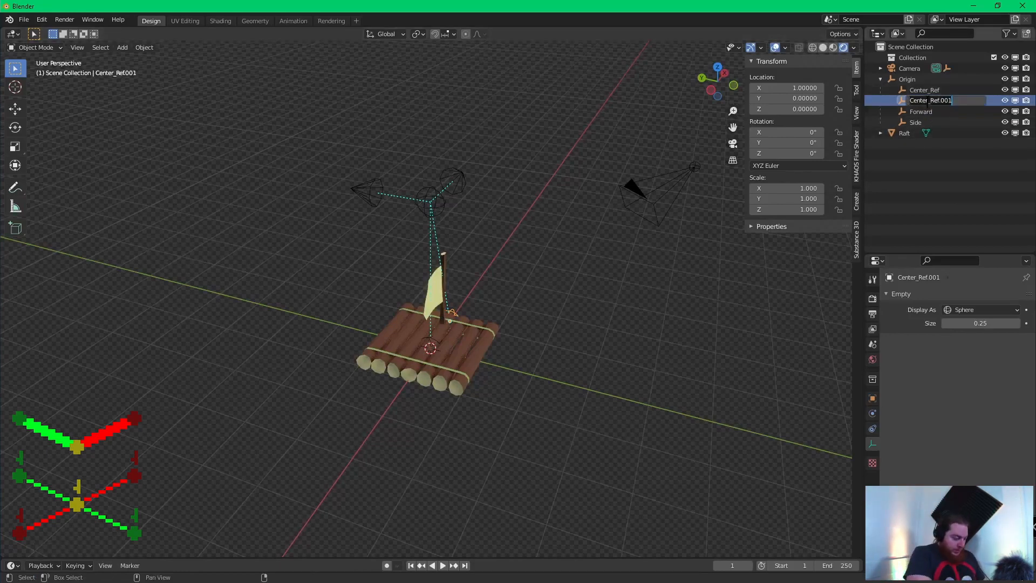
pyautogui.write('Fr')
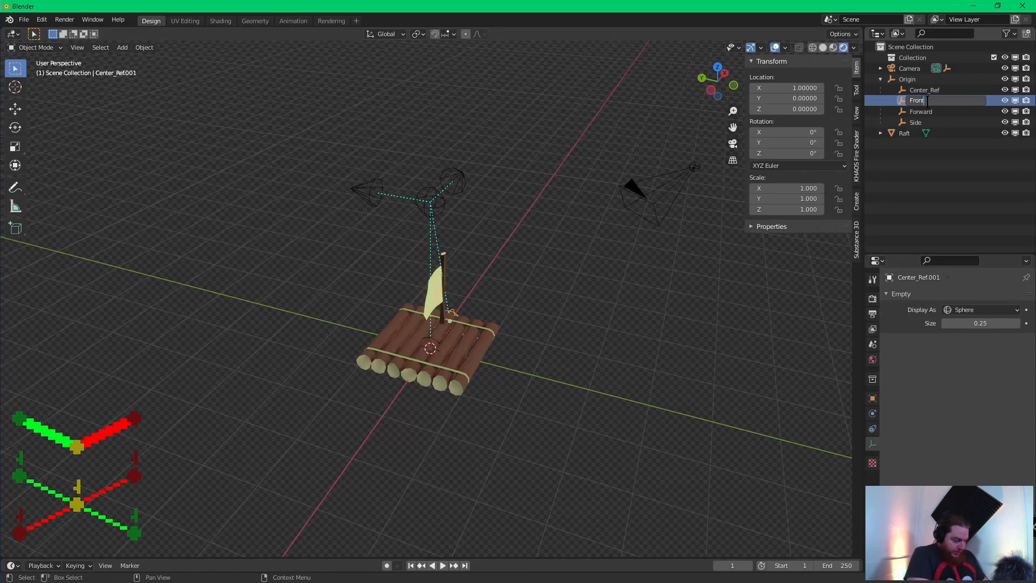
pyautogui.write('ont')
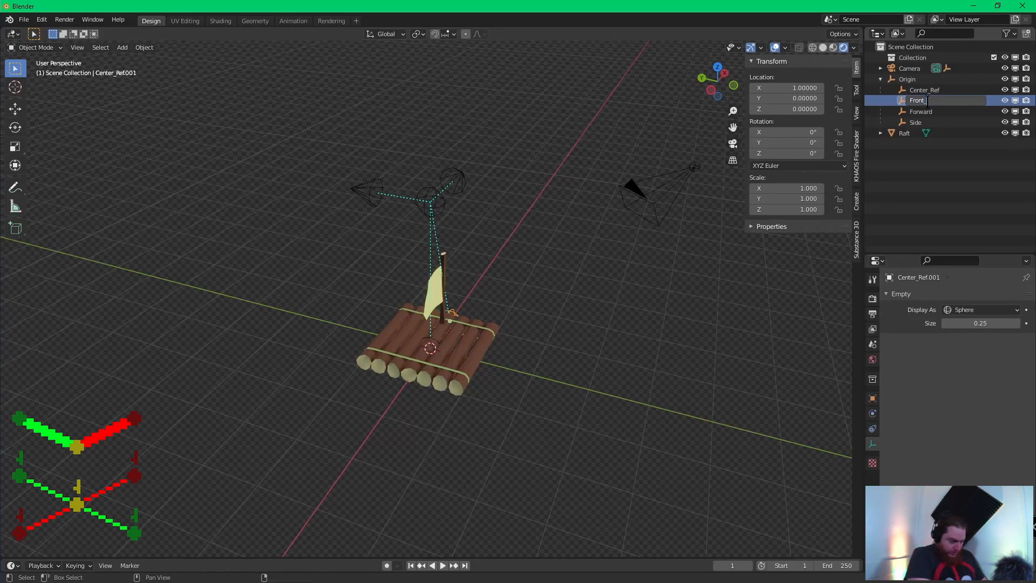
pyautogui.write('_Ref')
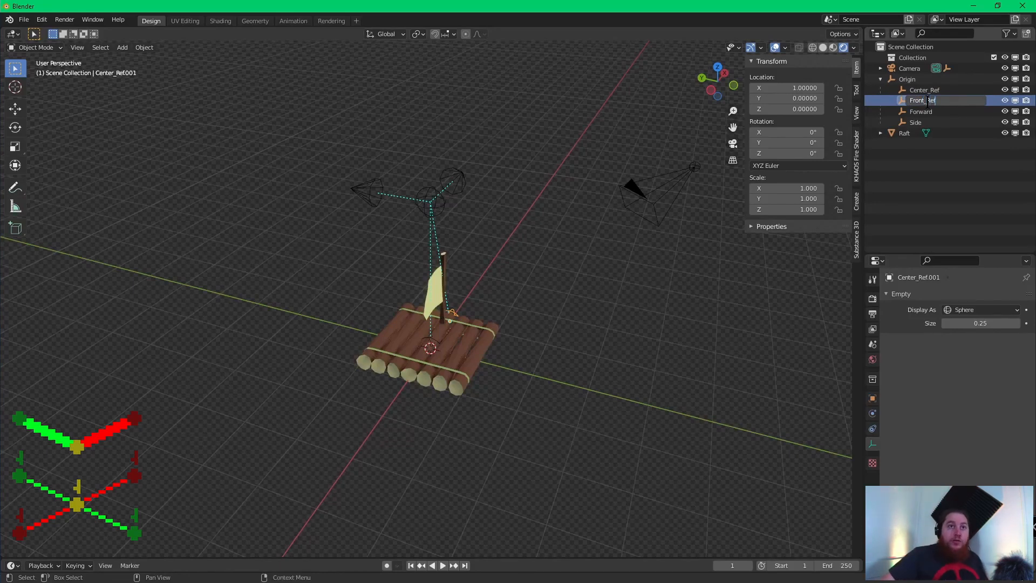
pyautogui.press('Return')
# - Duplicate Center_Ref and move the copy -1 unit along the X axis
pyautogui.click(923, 90)
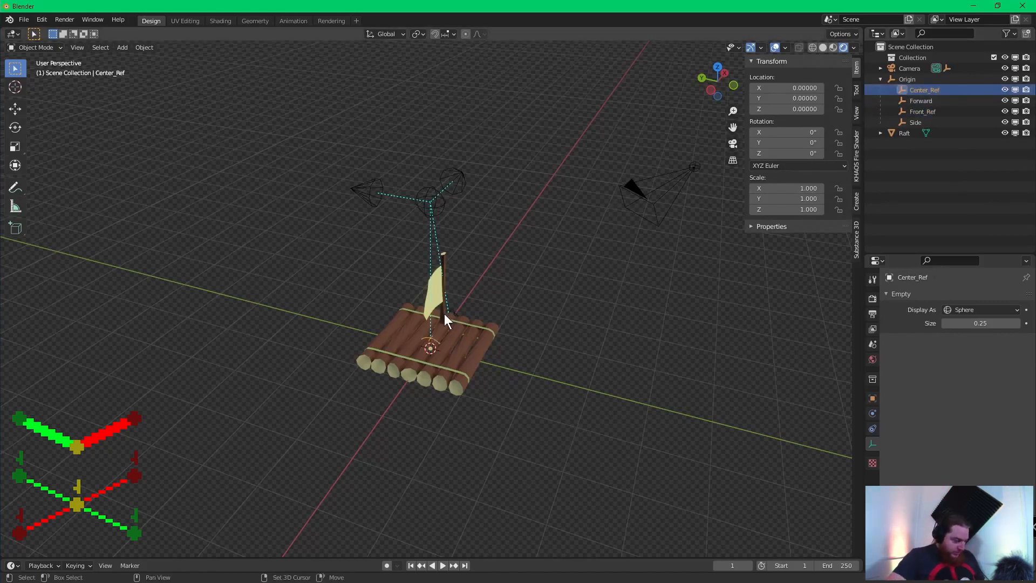
pyautogui.hotkey('shift', 'd')
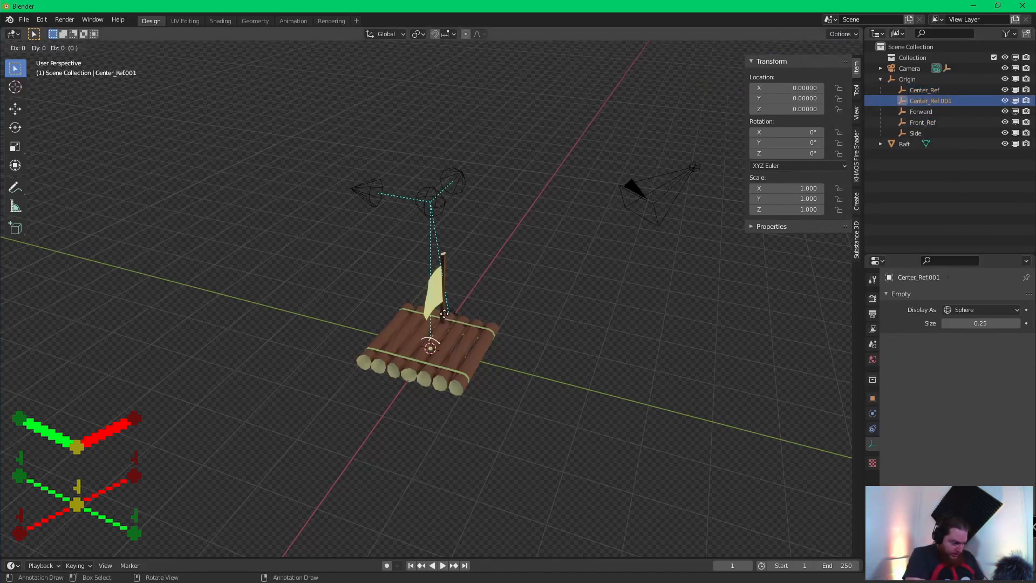
pyautogui.write('x')
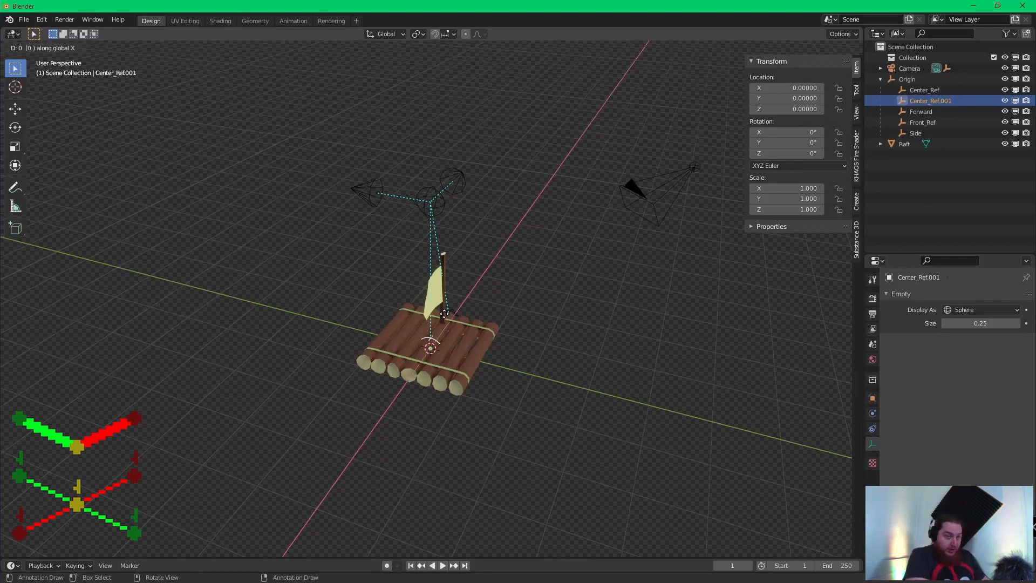
pyautogui.write('-1')
pyautogui.press('Return')
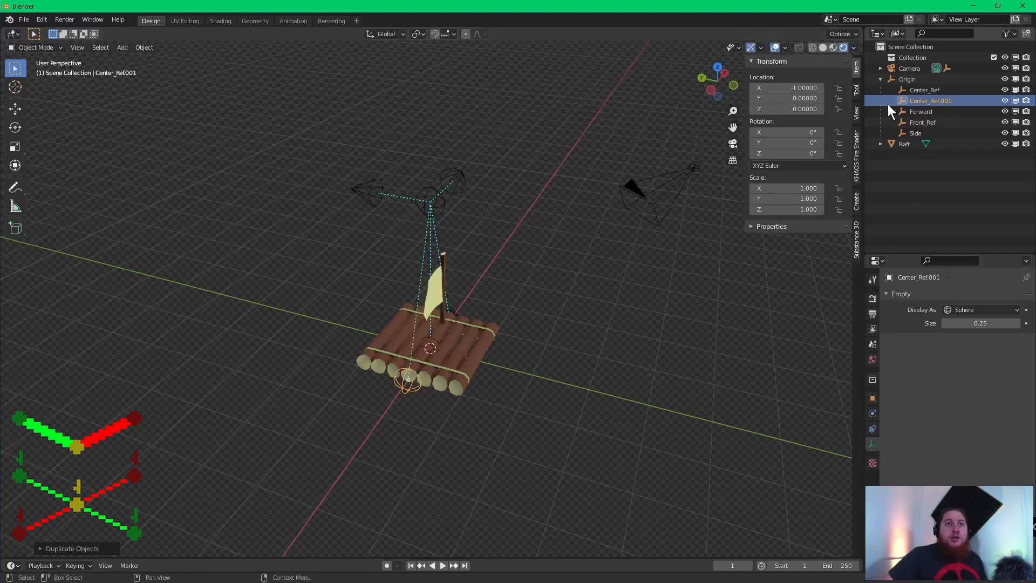
# - Rename the duplicated empty at X -1 as Rear_Ref
pyautogui.doubleClick(924, 100)
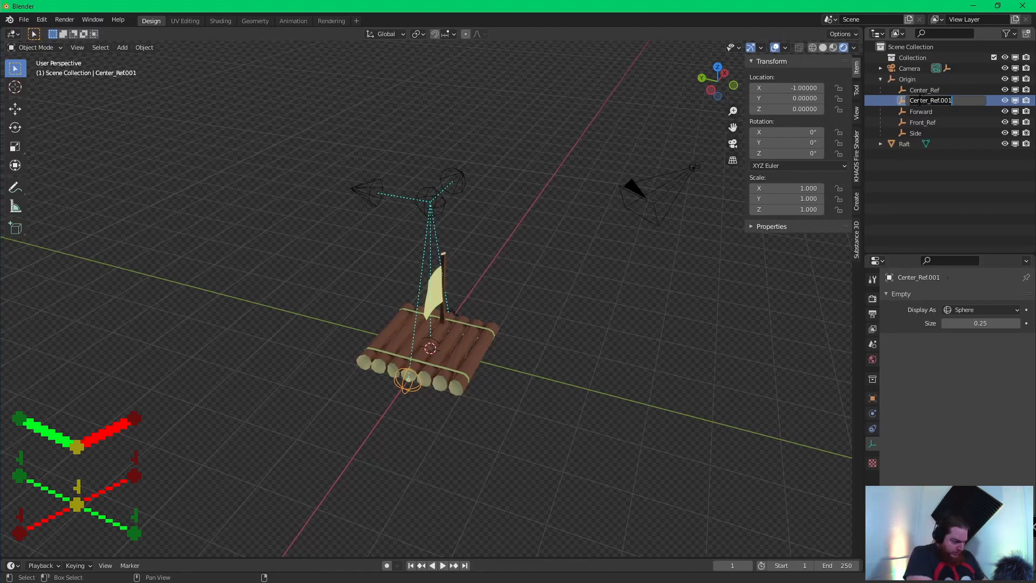
pyautogui.write('Rear_ref')
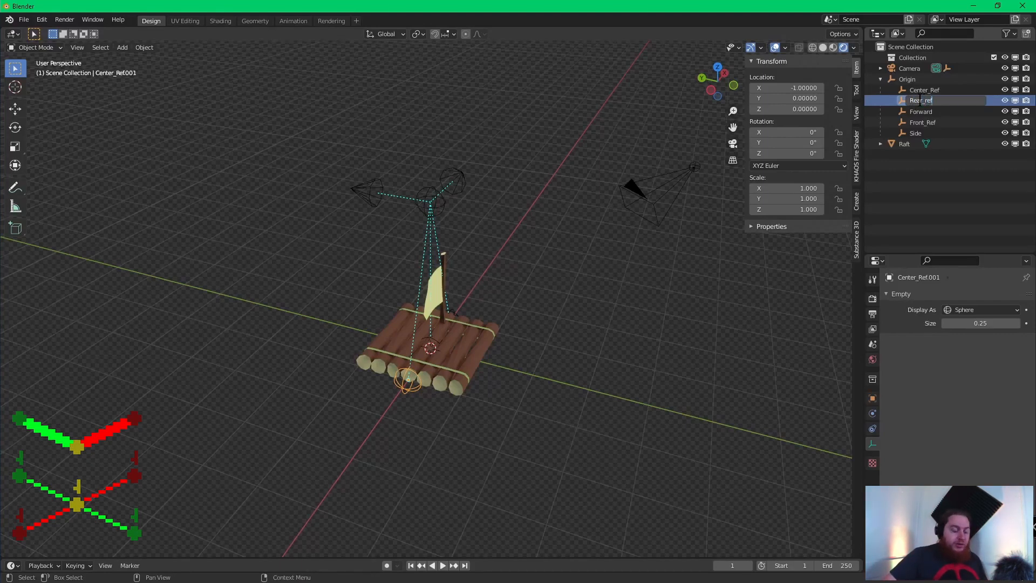
pyautogui.write('ef')
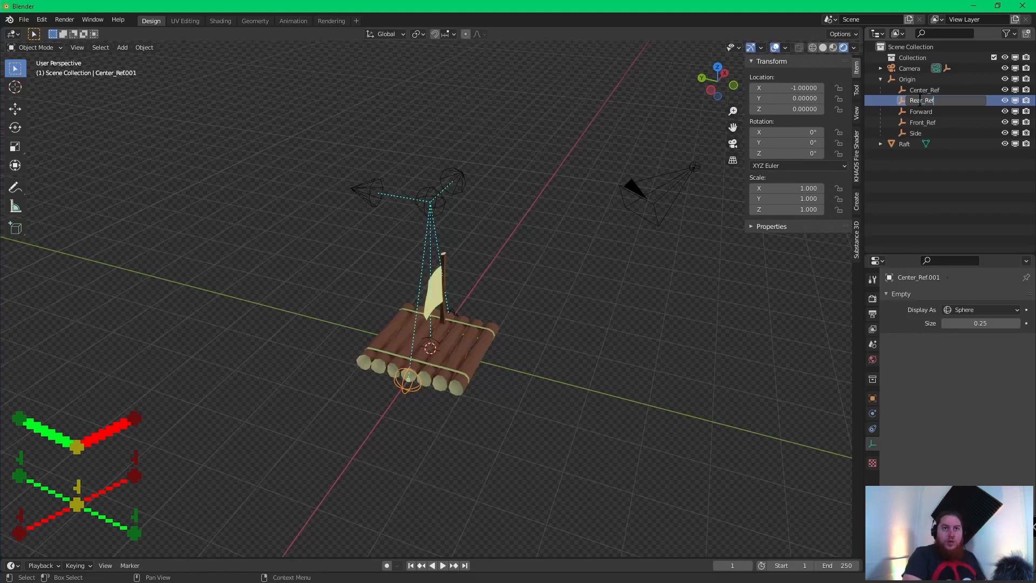
pyautogui.press('Return')
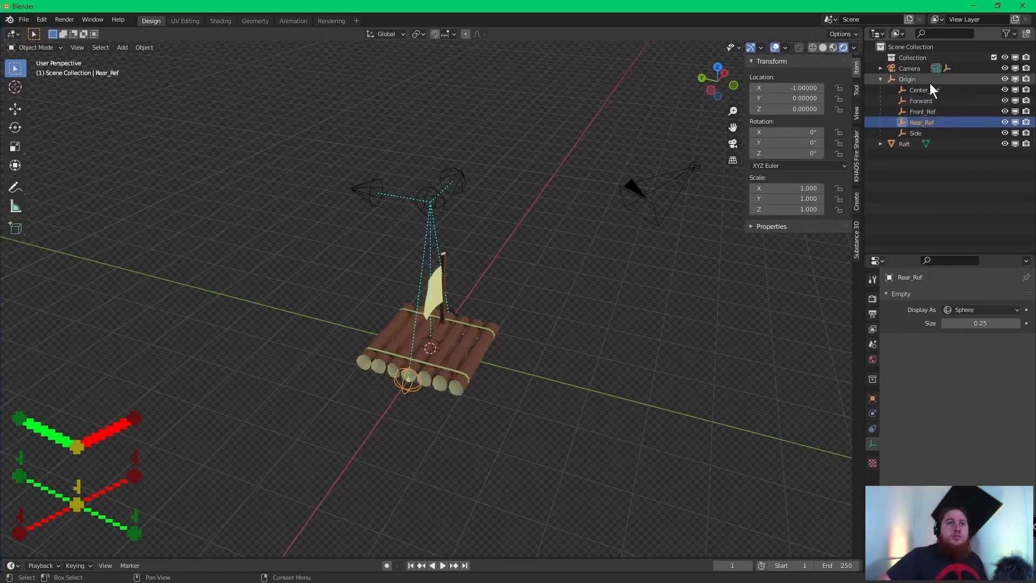
# - Duplicate Center_Ref and move the copy 1 unit along the Y axis
pyautogui.click(928, 91)
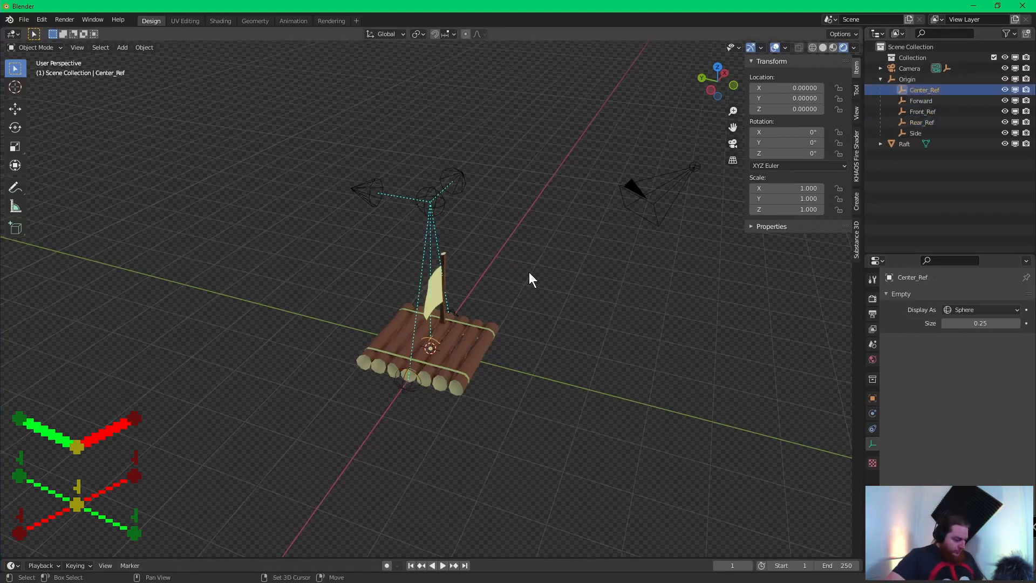
pyautogui.hotkey('shift', 'd')
pyautogui.press('y')
pyautogui.press('1')
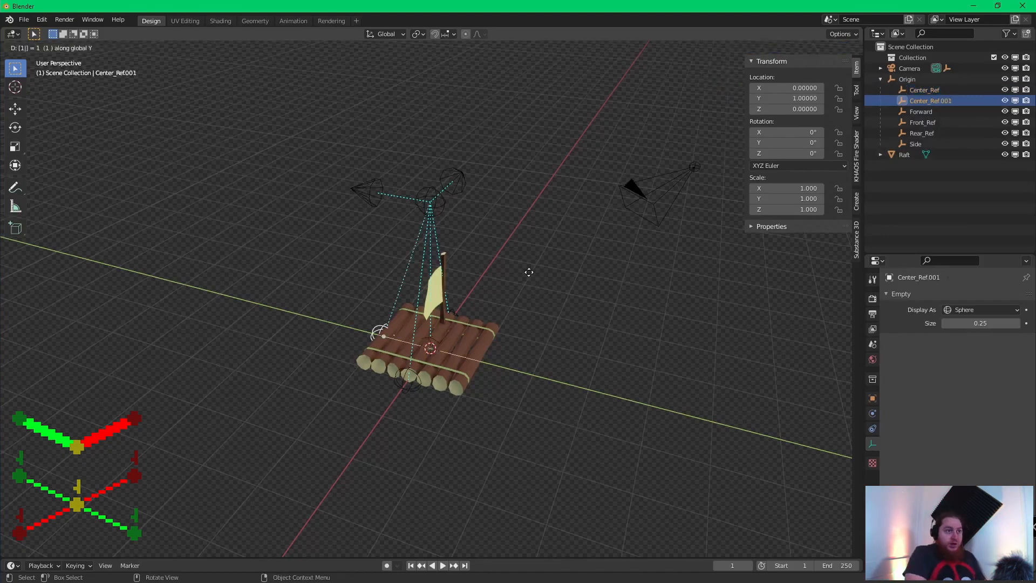
pyautogui.press('Return')
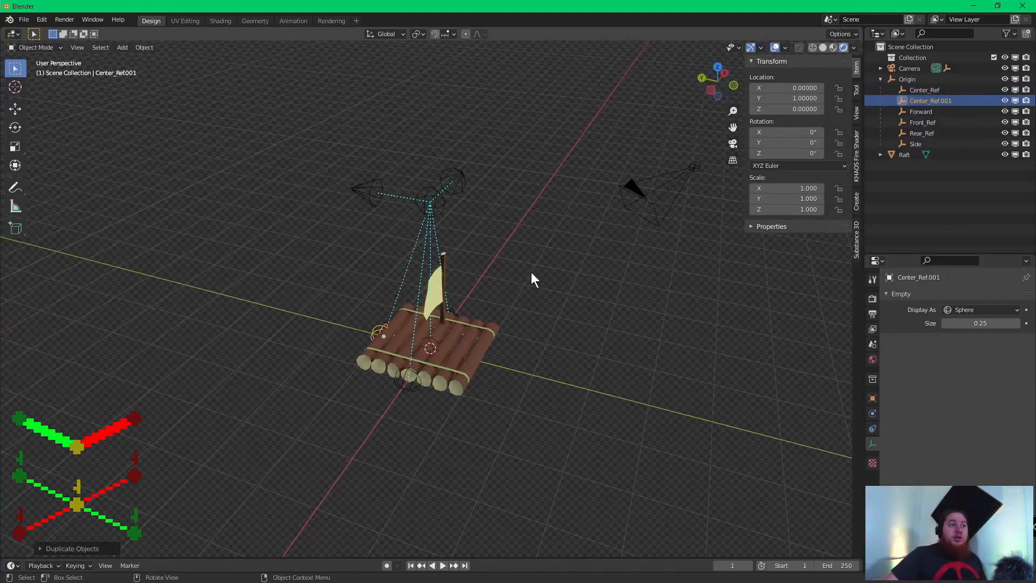
# - Rename the duplicated empty at Y 1 as Left_Ref
pyautogui.doubleClick(937, 99)
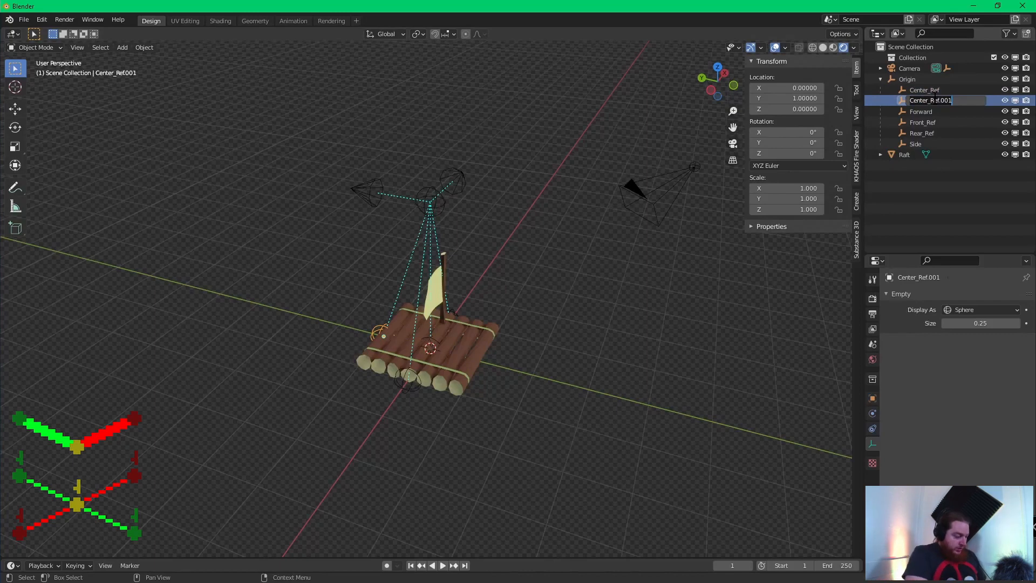
pyautogui.write('Lw')
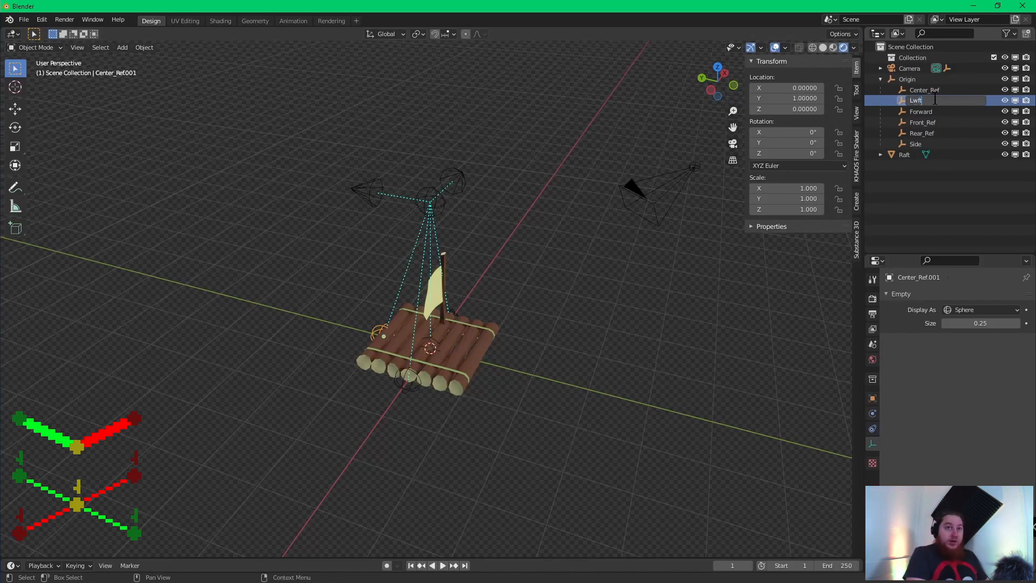
pyautogui.press('BackSpace')
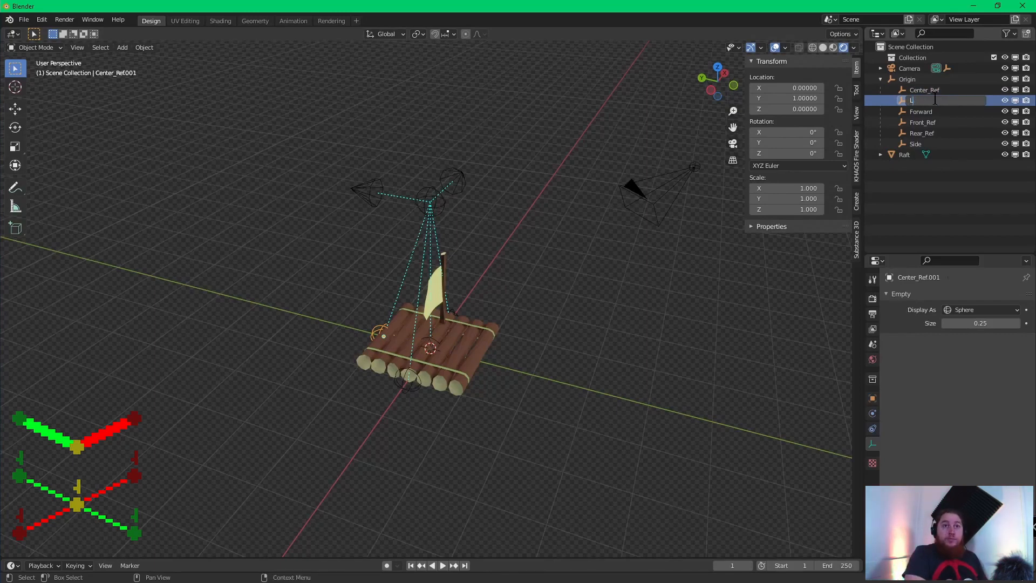
pyautogui.write('e')
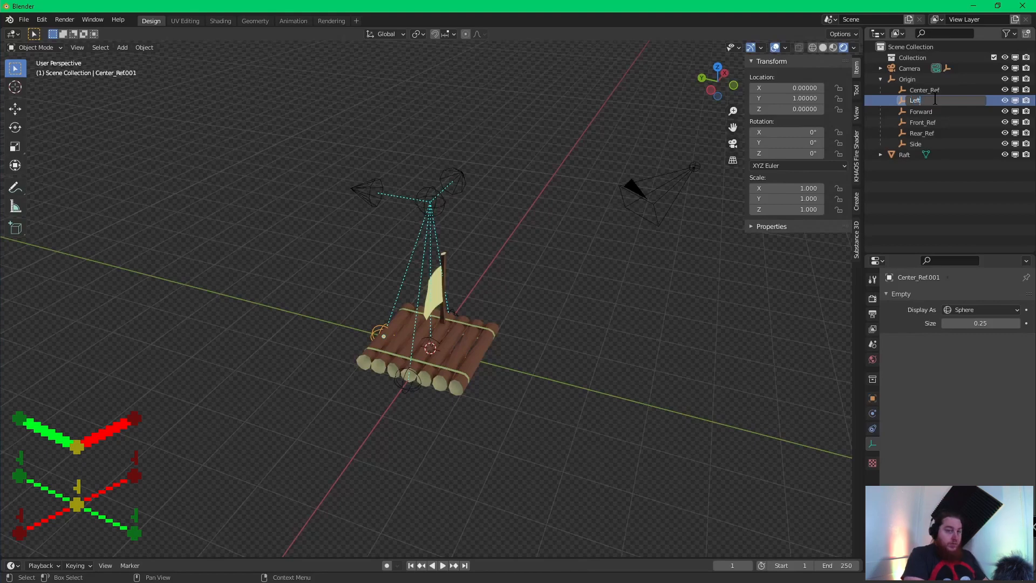
pyautogui.write('ft')
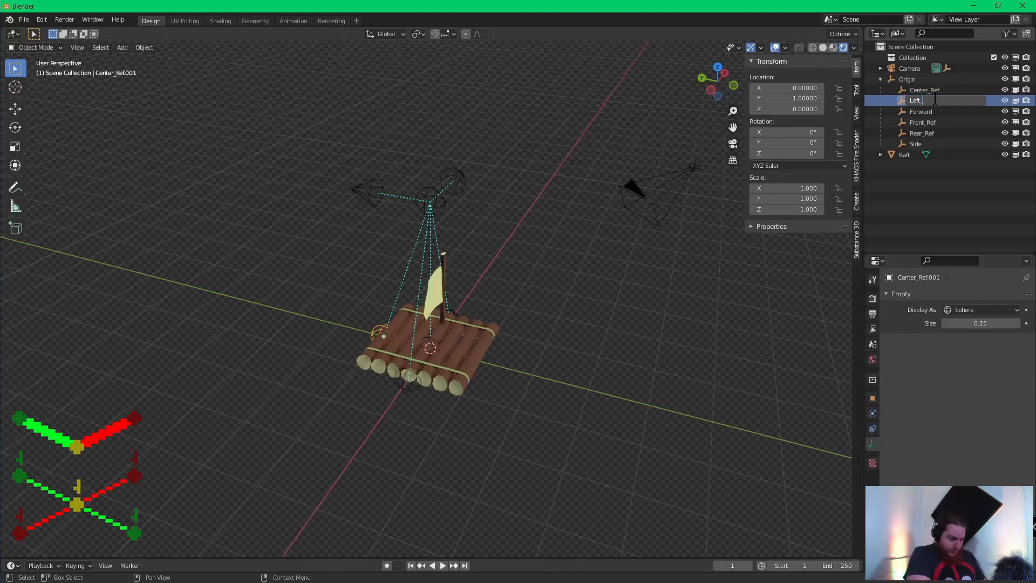
pyautogui.write('_Ref')
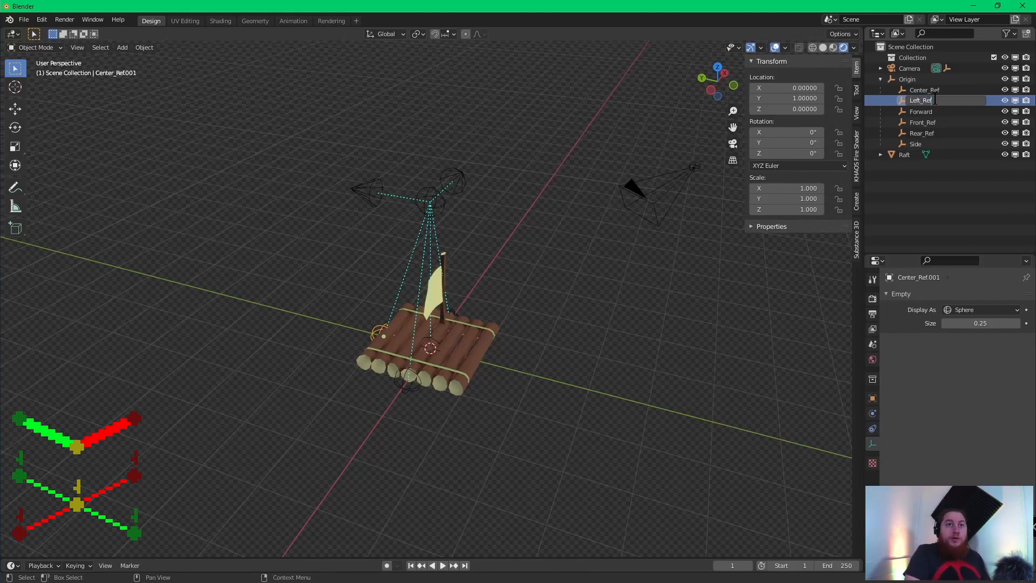
pyautogui.press('Return')
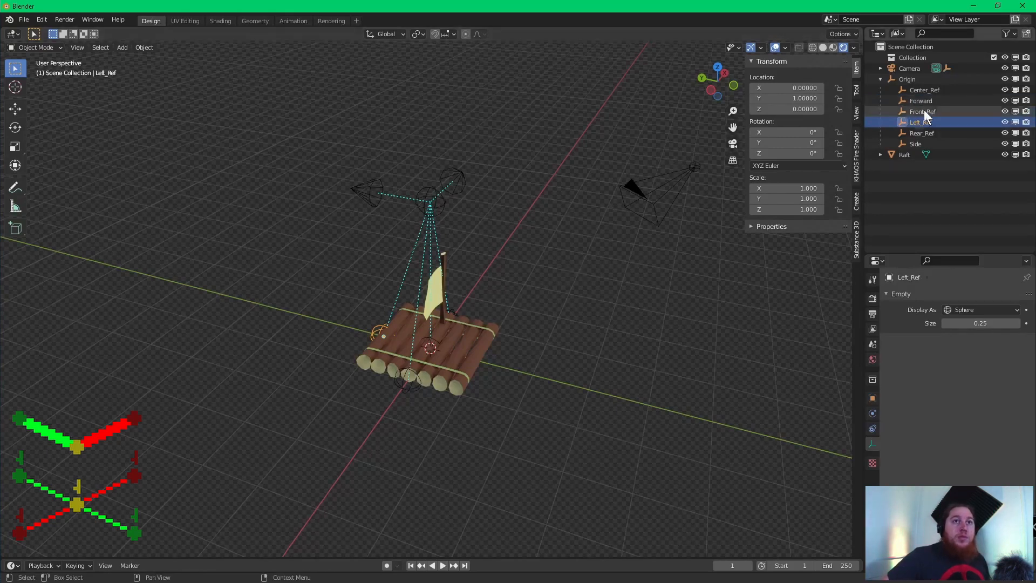
# - Duplicate Center_Ref and move the copy -1 unit along the Y axis
pyautogui.click(940, 90)
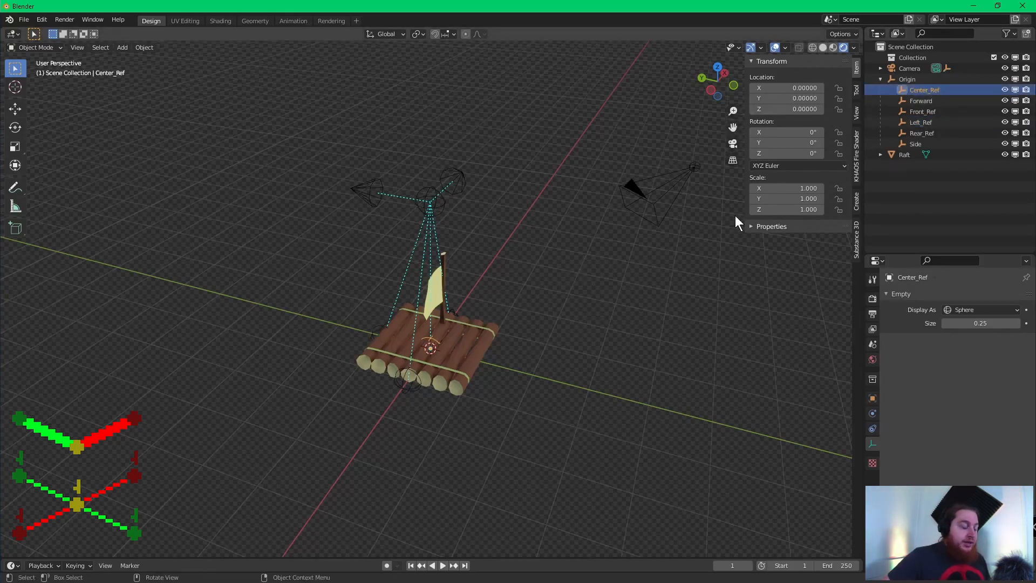
pyautogui.hotkey('shift', 'd')
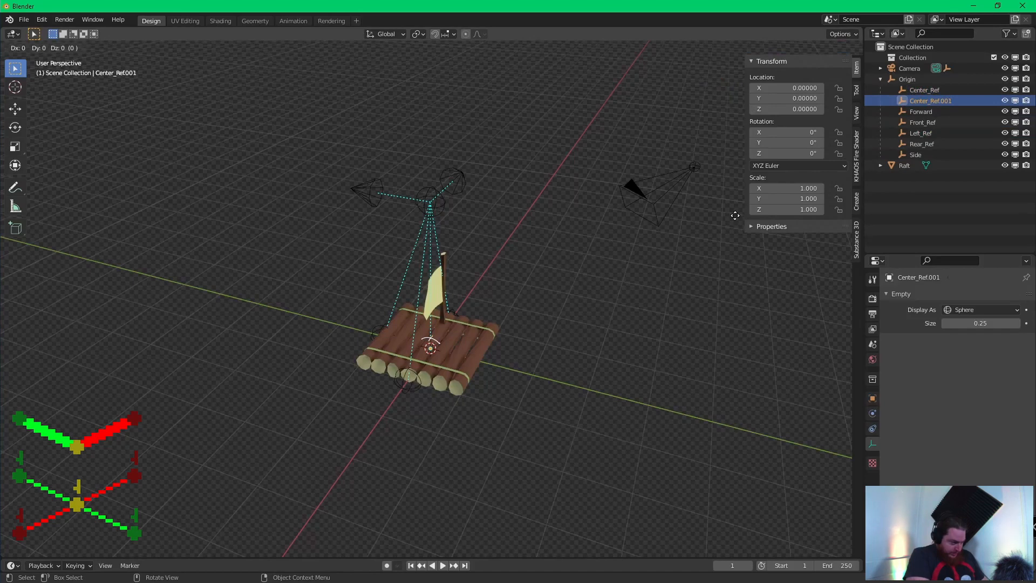
pyautogui.write('y-1')
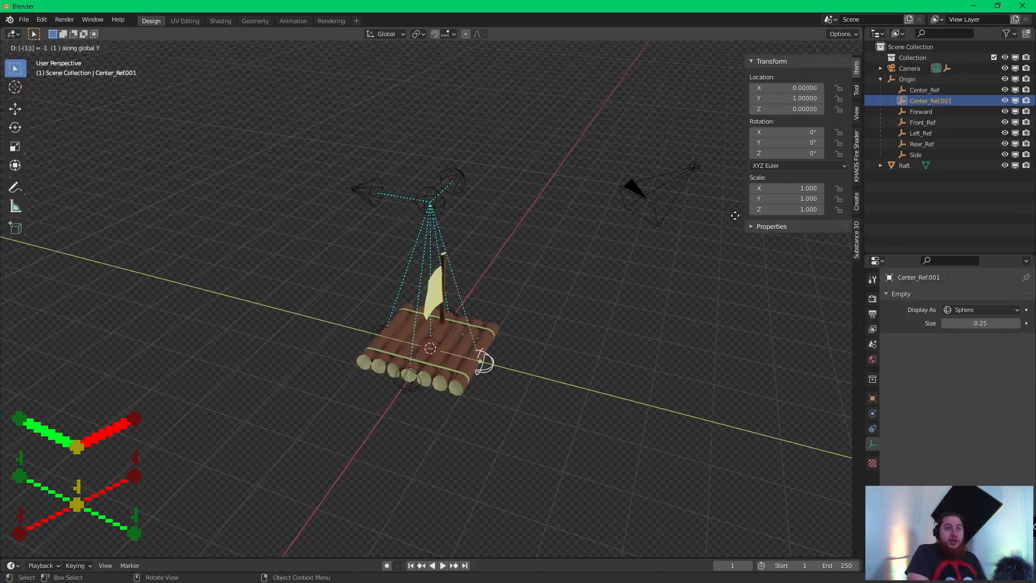
pyautogui.press('Return')
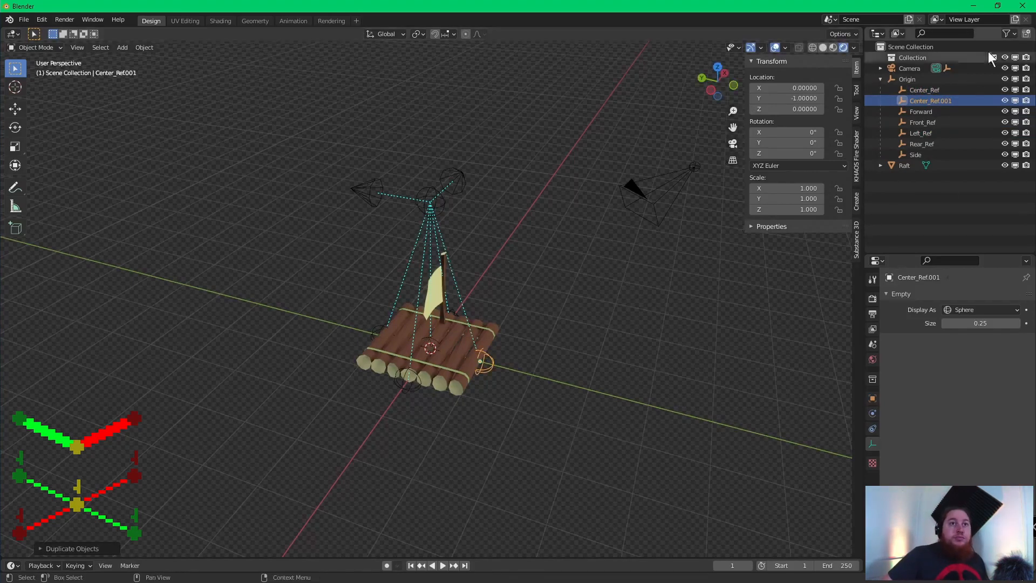
# - Rename the duplicated empty at Y -1 as "Right_ Ref"
pyautogui.doubleClick(916, 101)
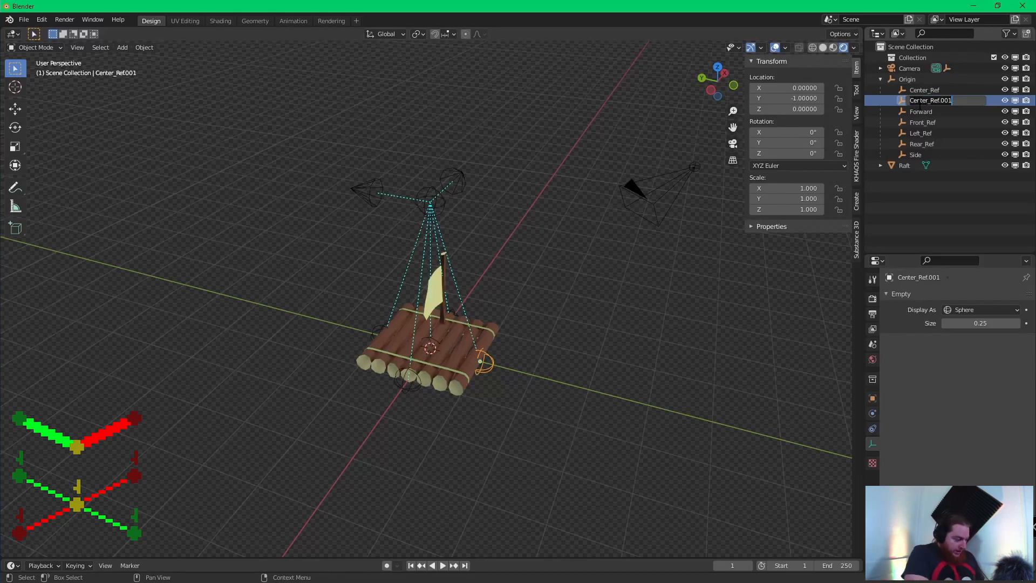
pyautogui.write('Right_Ref')
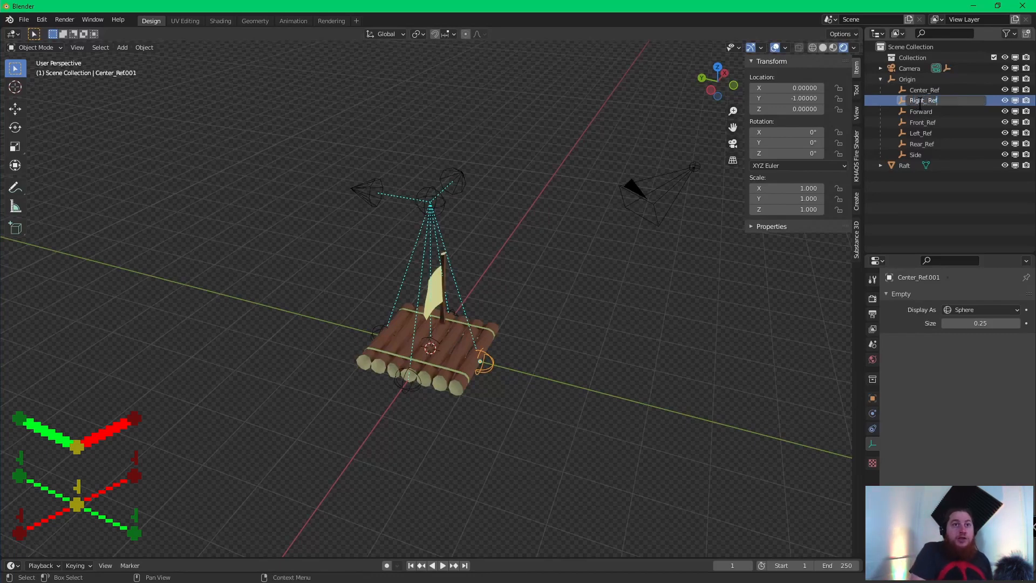
pyautogui.press('Return')
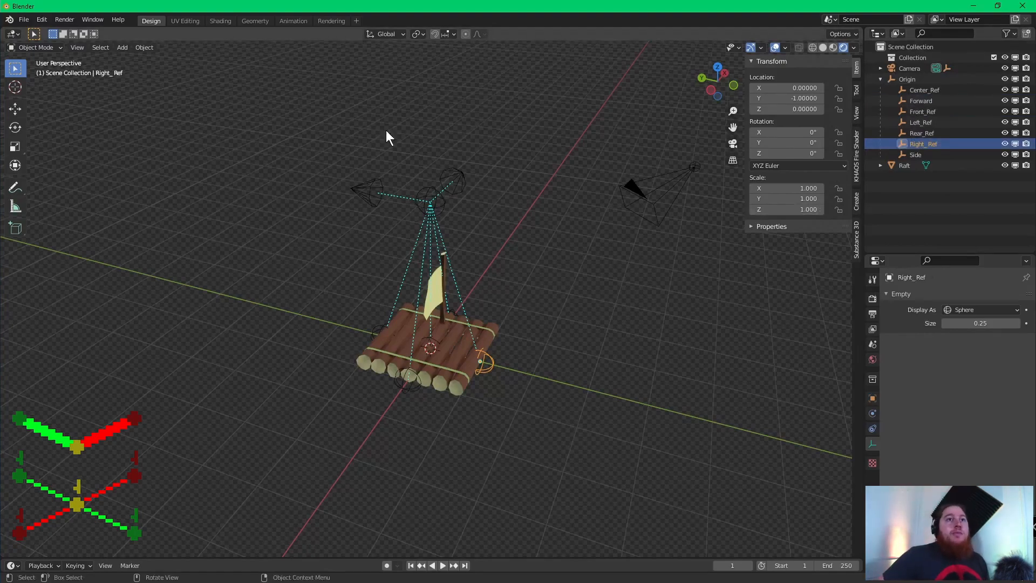
# - Try moving the Origin empty together with its child empties in the horizontal plane, with global Z locked
pyautogui.click(429, 200)
pyautogui.moveTo(551, 235); pyautogui.dragTo(523, 262, button='middle')
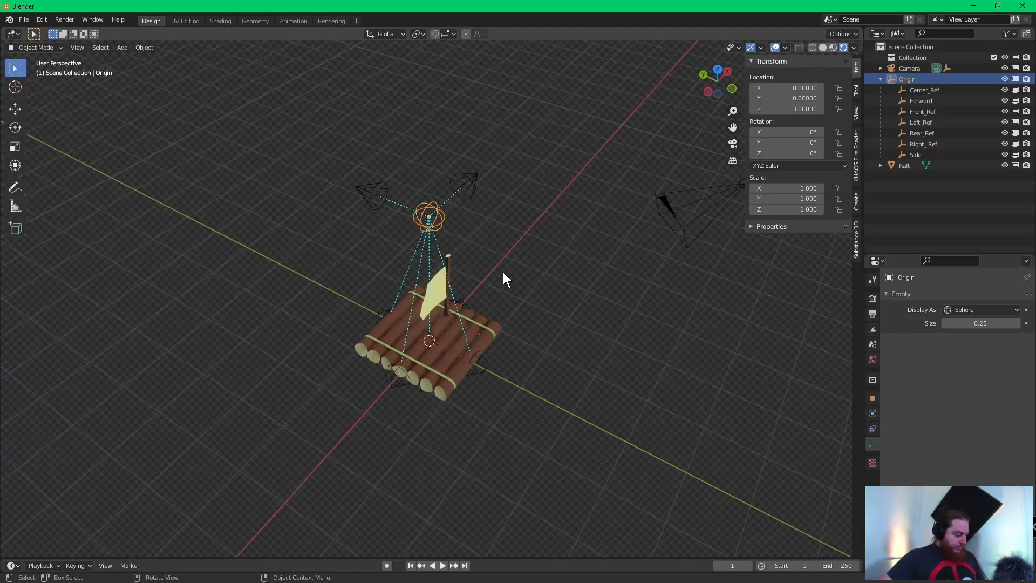
pyautogui.press('g')
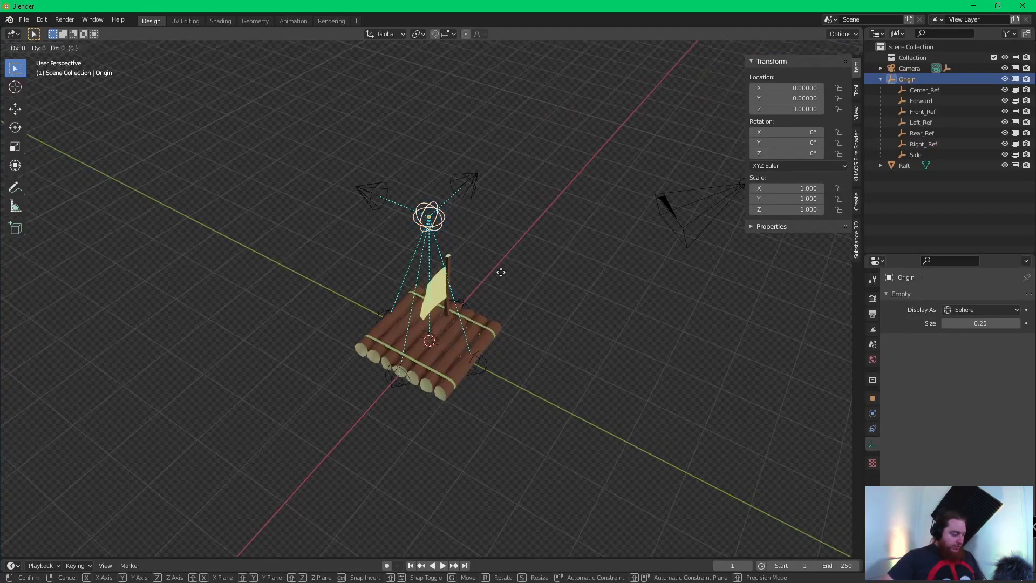
pyautogui.hotkey('shift', 'z')
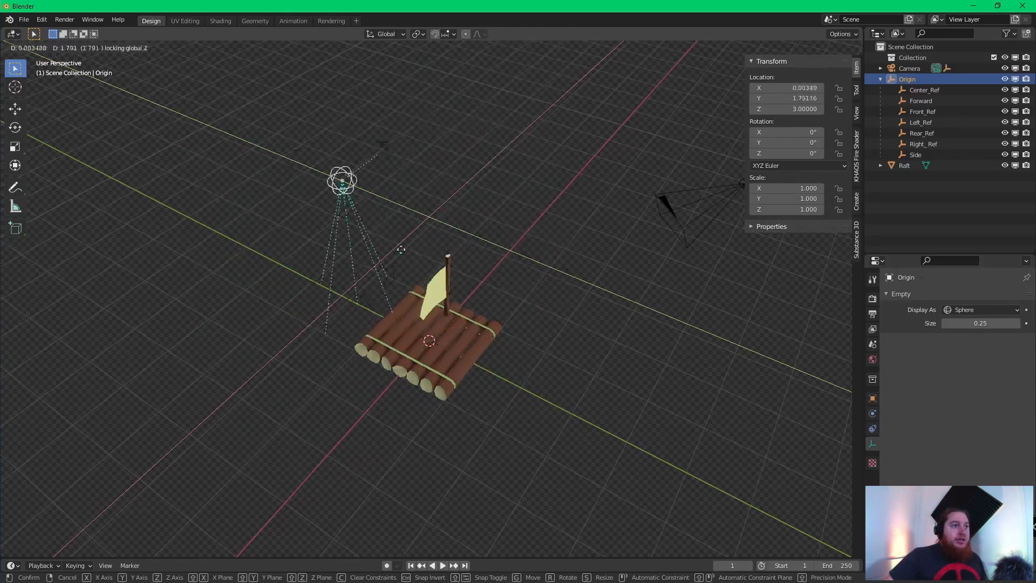
pyautogui.rightClick(494, 295)
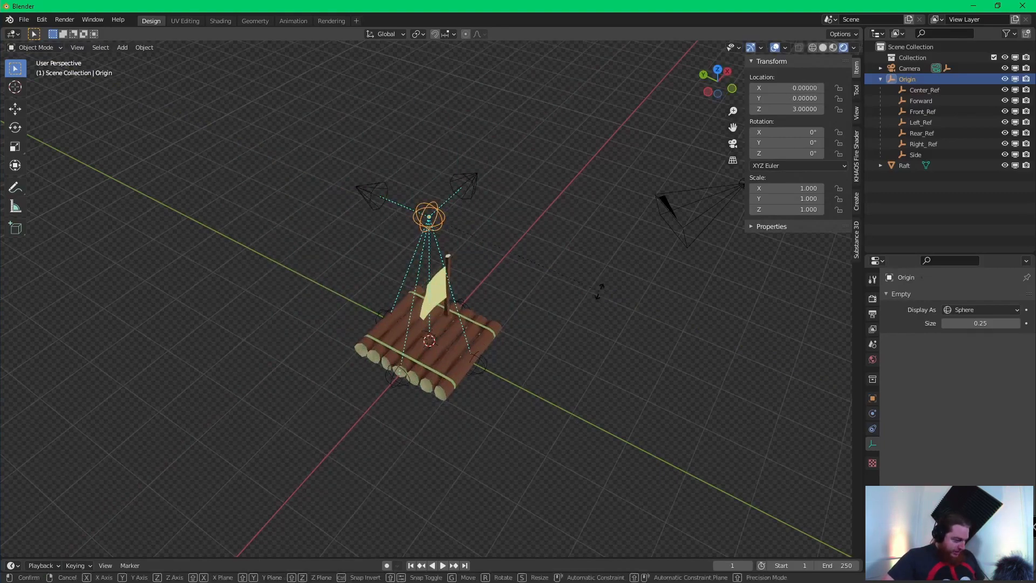
# - Try rotating the Origin empty with its child empties about the global Z axis
pyautogui.press('r')
pyautogui.press('z')
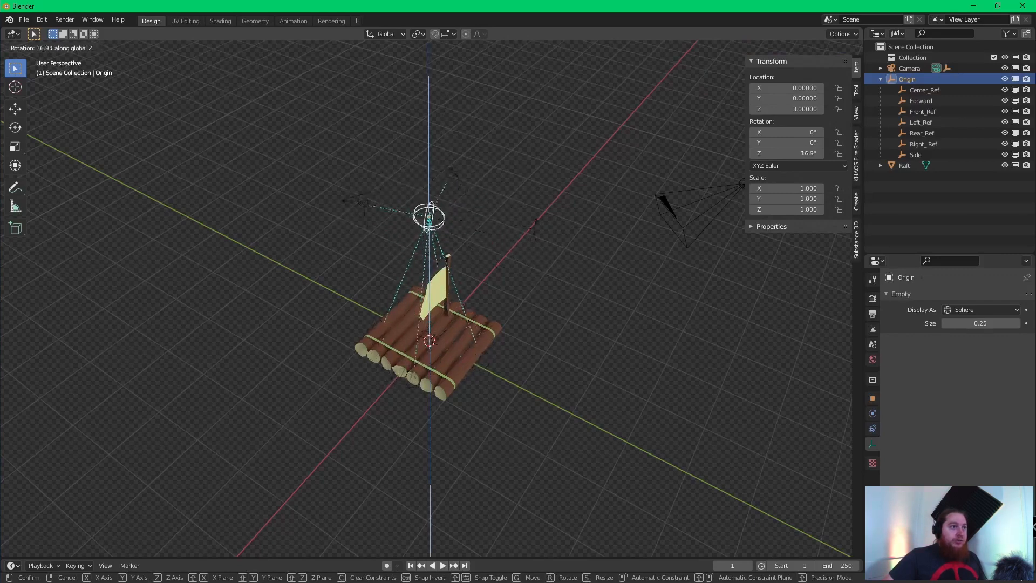
pyautogui.press('Escape')
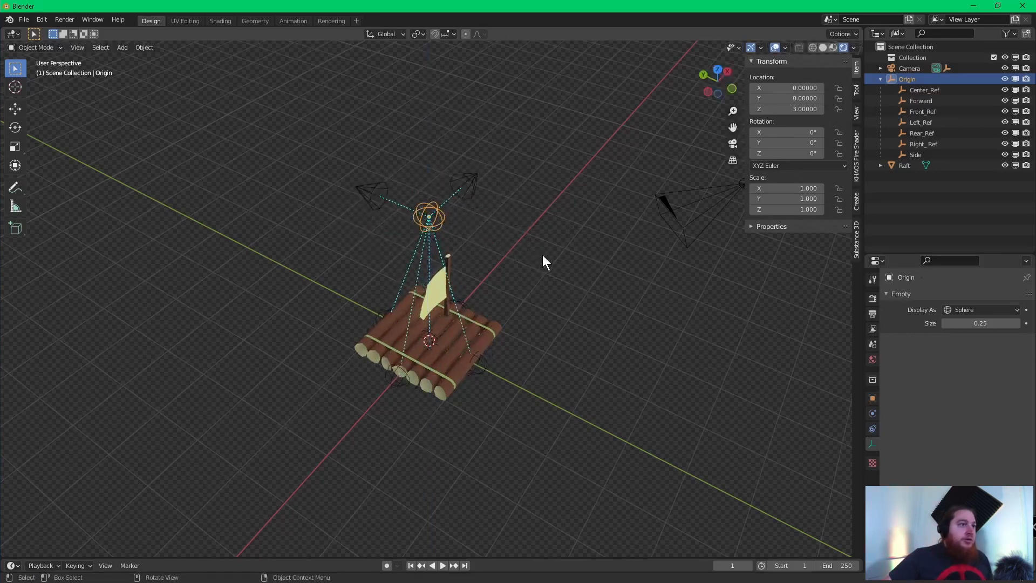
pyautogui.click(573, 264)
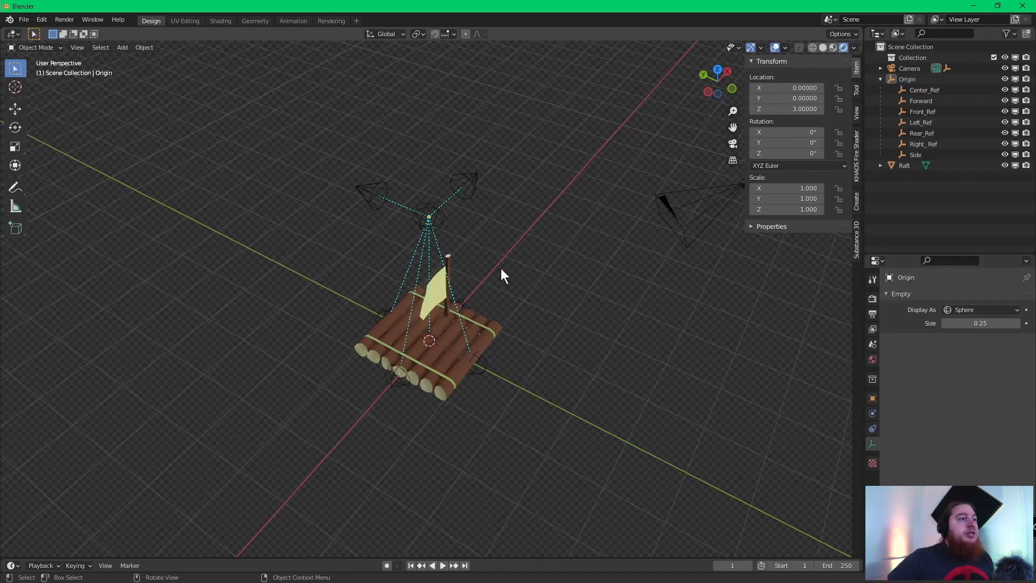
# - Select the Raft object, switch to the Geometry workspace and show its viewport in rendered shading
pyautogui.click(438, 387)
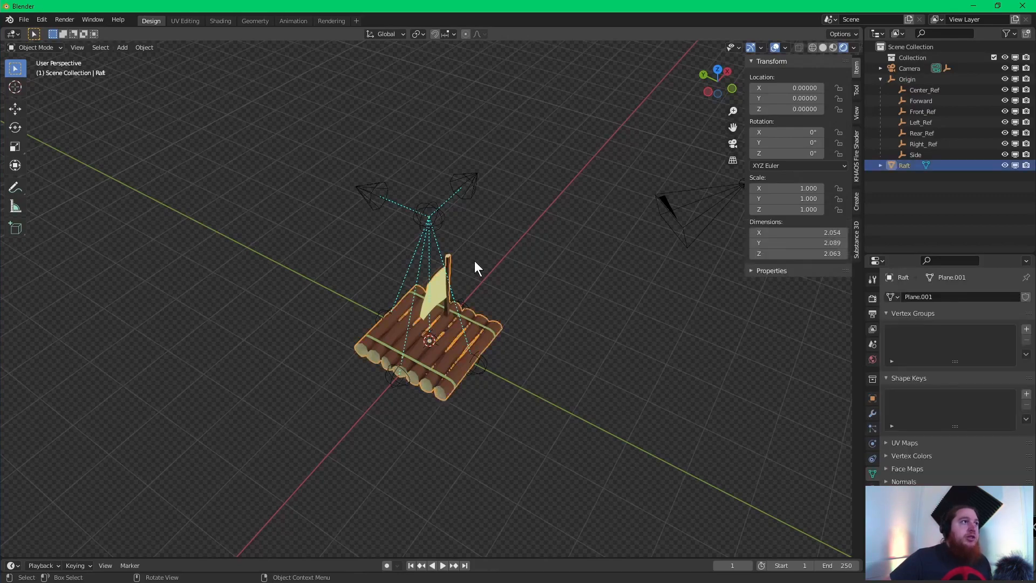
pyautogui.click(256, 19)
pyautogui.scroll(6, 250, 249)
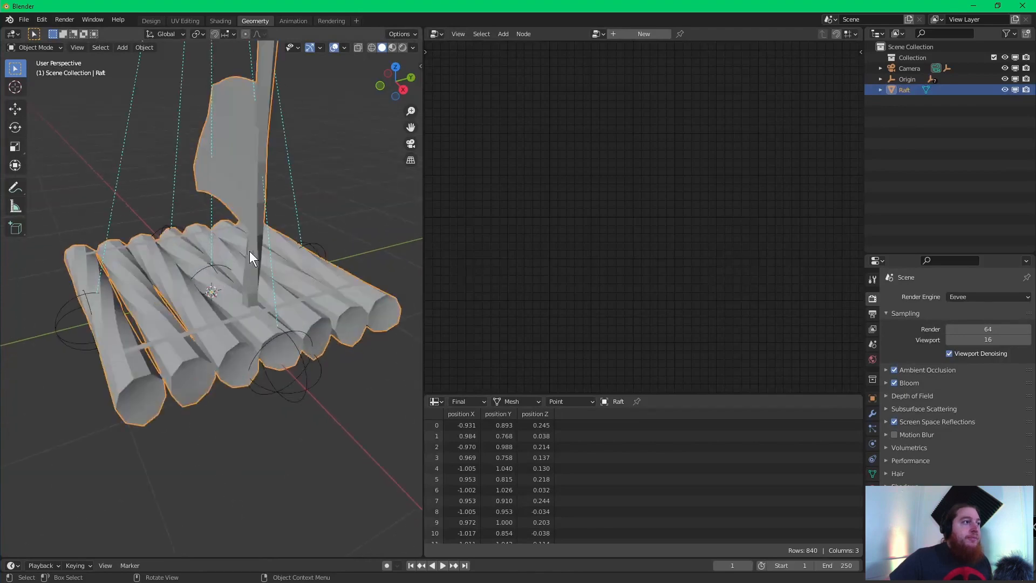
pyautogui.scroll(-2, 250, 250)
pyautogui.click(401, 48)
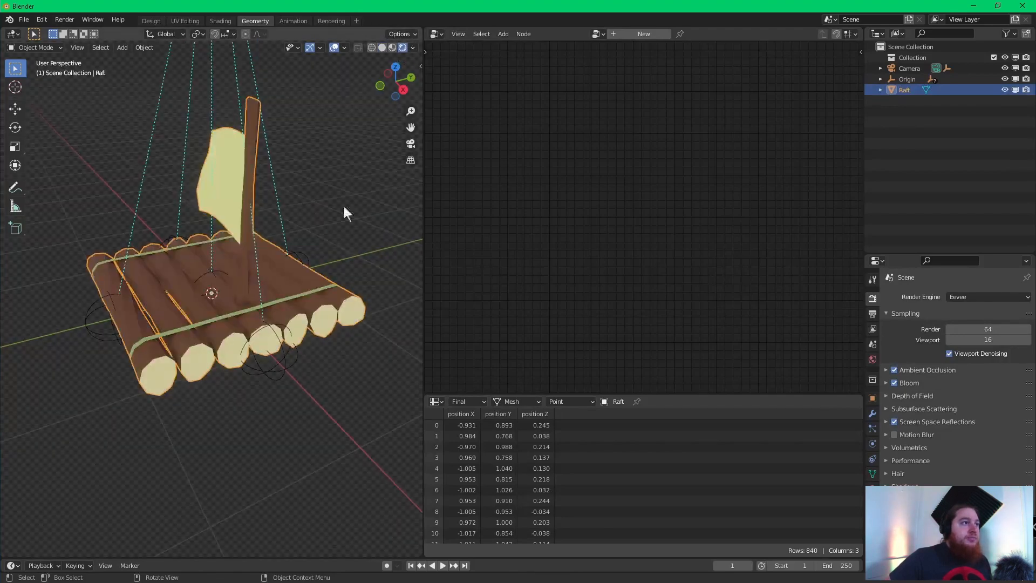
# - Create a new geometry node tree for the Raft and place Group Output farther away from Group Input
pyautogui.click(627, 37)
pyautogui.moveTo(633, 198); pyautogui.dragTo(593, 193, button='middle')
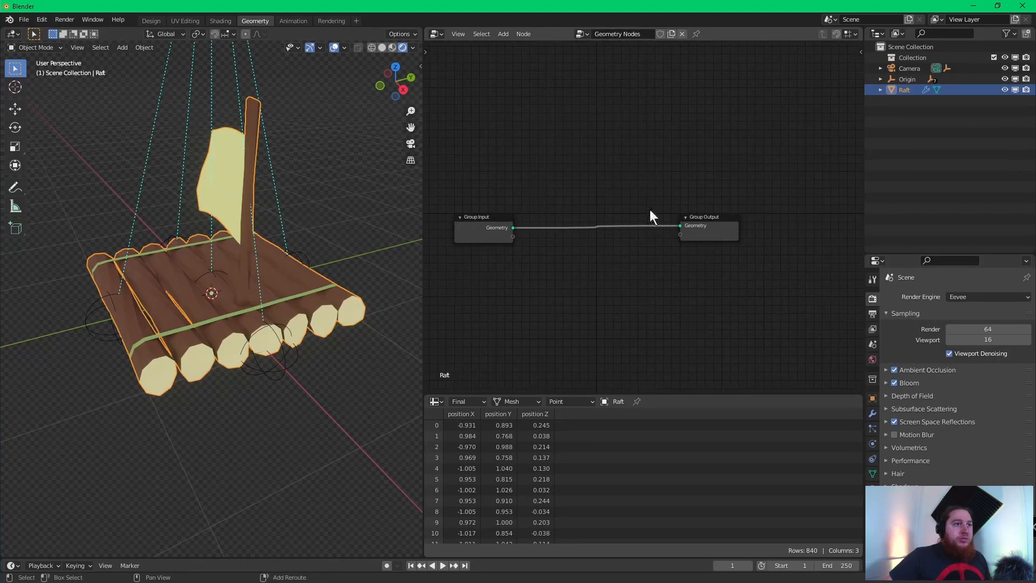
pyautogui.moveTo(694, 212); pyautogui.dragTo(790, 238)
pyautogui.moveTo(707, 194); pyautogui.dragTo(710, 157, button='middle')
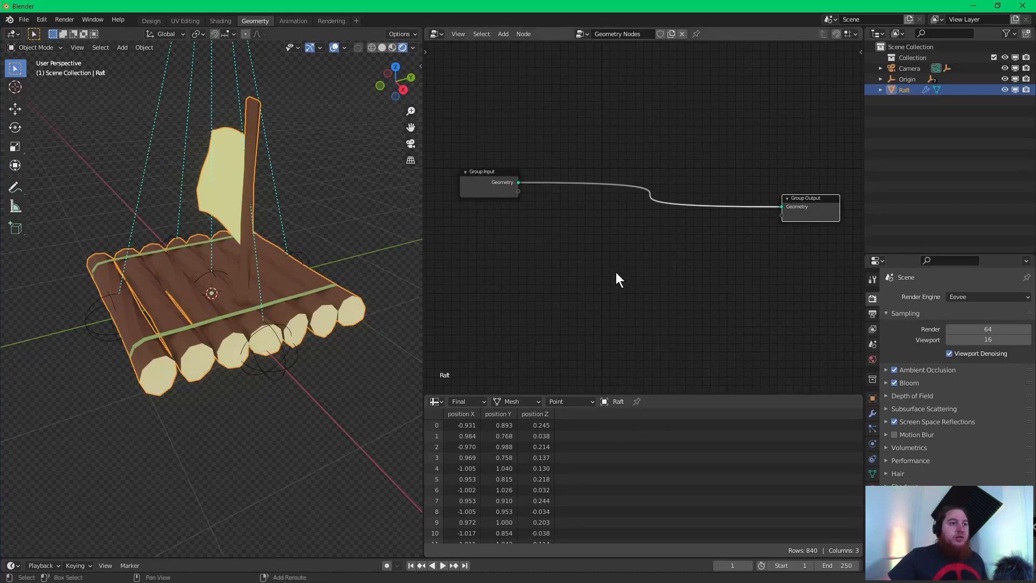
# - Insert a Transform node between Group Input and Group Output and bring the three nodes close together
pyautogui.hotkey('shift', 'a')
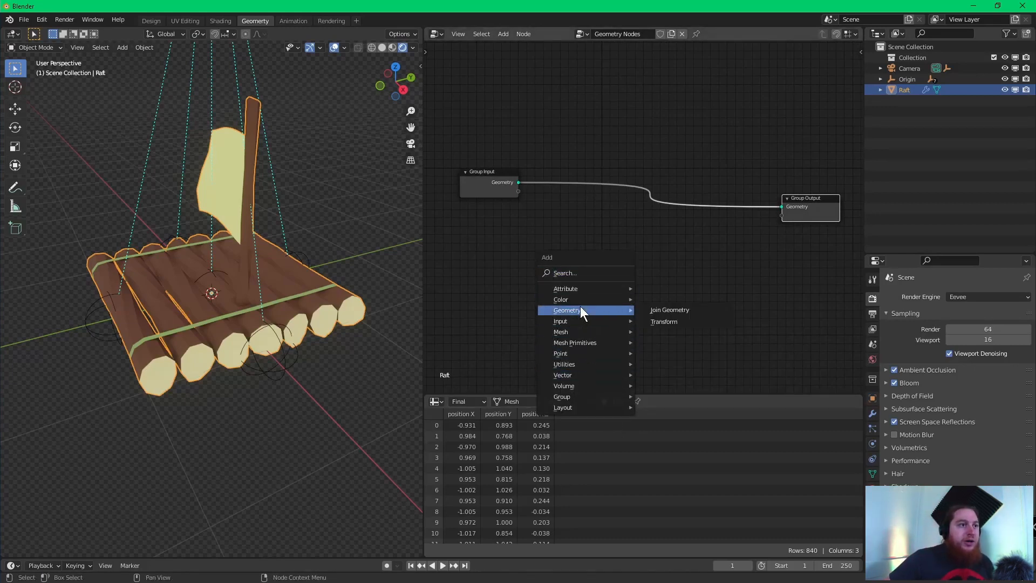
pyautogui.moveTo(591, 312)
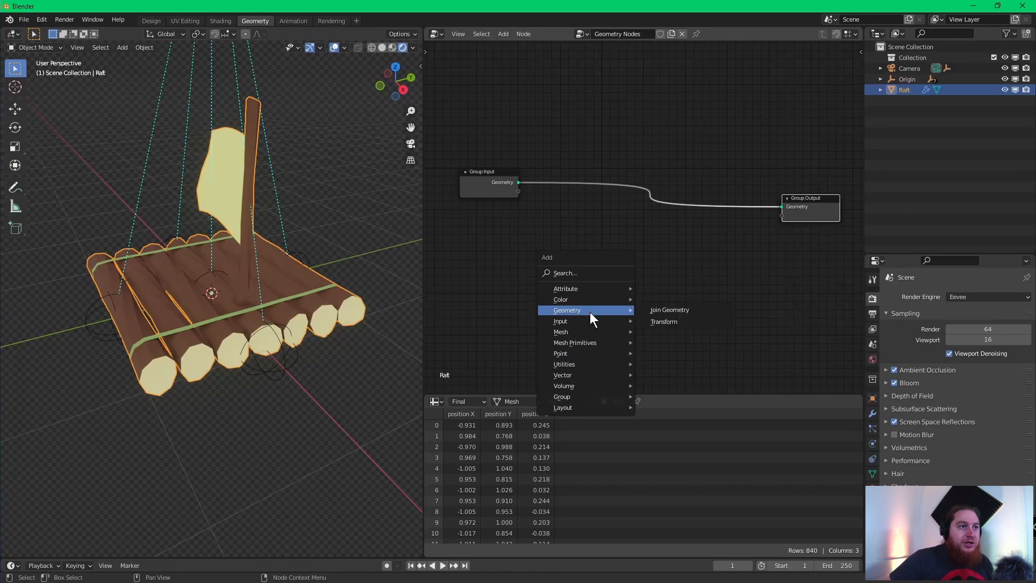
pyautogui.click(674, 318)
pyautogui.click(650, 164)
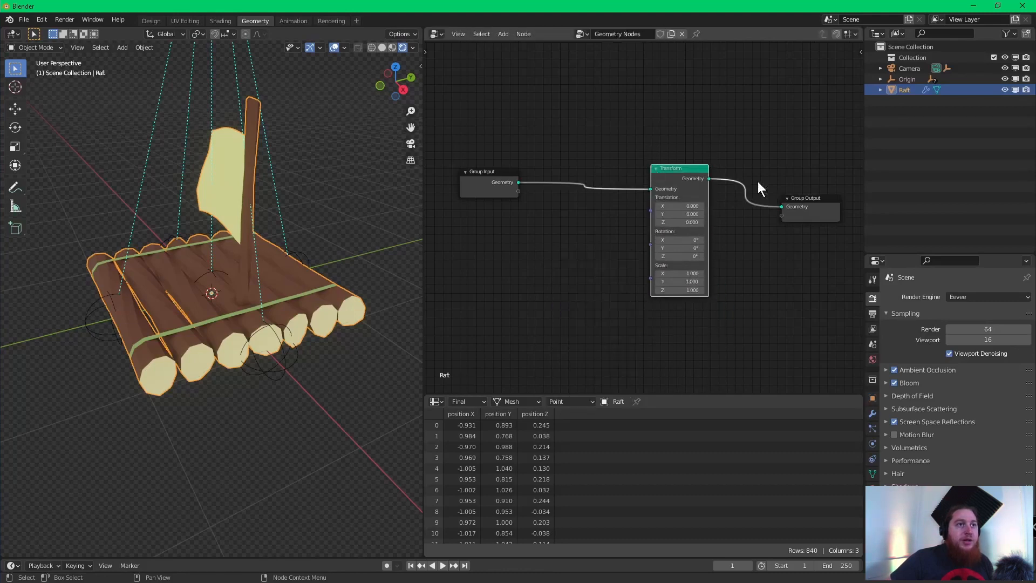
pyautogui.moveTo(664, 183); pyautogui.dragTo(689, 183)
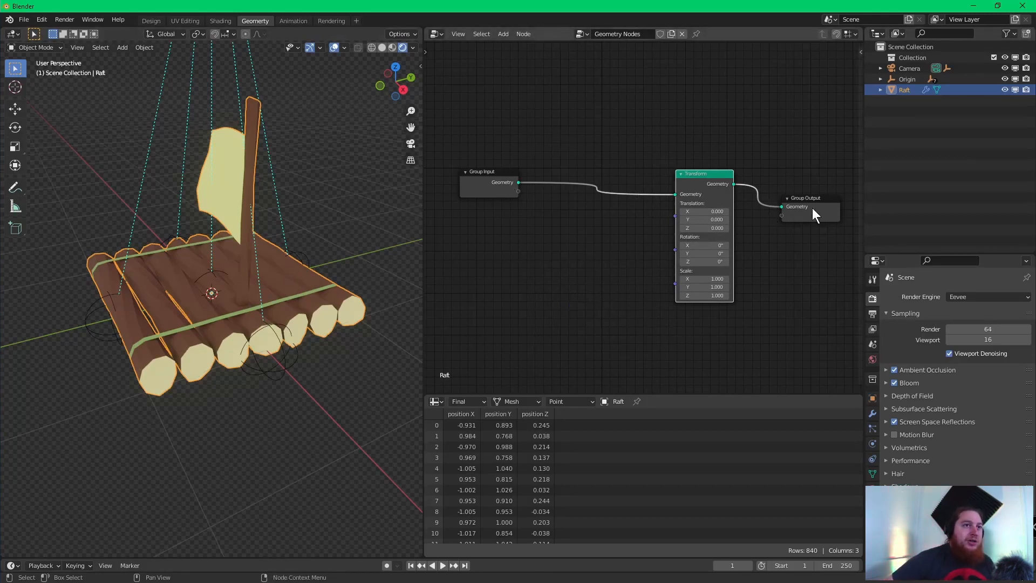
pyautogui.moveTo(812, 208); pyautogui.dragTo(784, 199)
pyautogui.moveTo(491, 173); pyautogui.dragTo(631, 186)
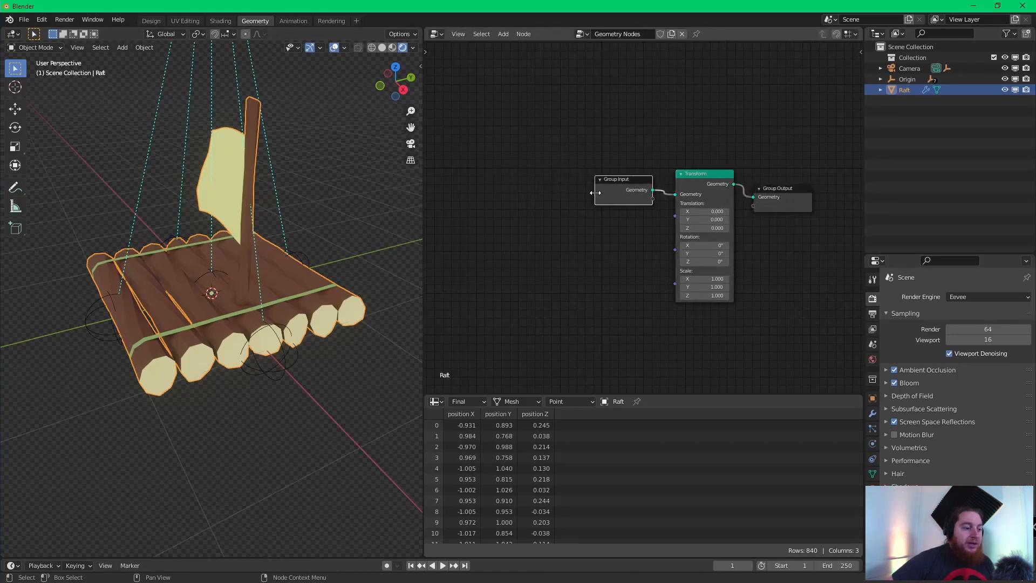
# - Add an Object Info node in the empty area well before the Group Input node
pyautogui.scroll(-2, 589, 245)
pyautogui.moveTo(603, 257); pyautogui.dragTo(705, 201, button='middle')
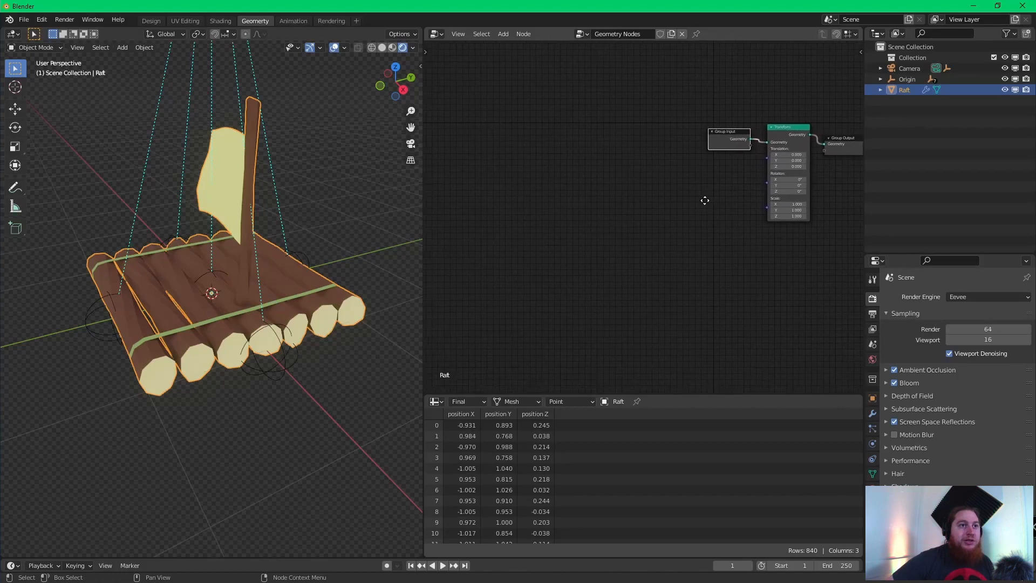
pyautogui.moveTo(636, 251); pyautogui.dragTo(665, 228, button='middle')
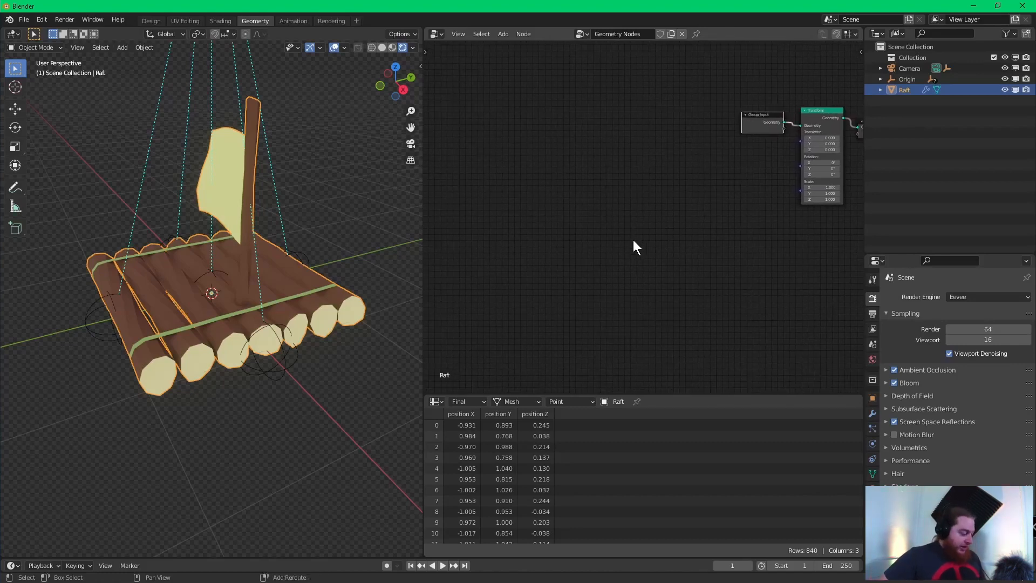
pyautogui.hotkey('shift', 'a')
pyautogui.moveTo(633, 241)
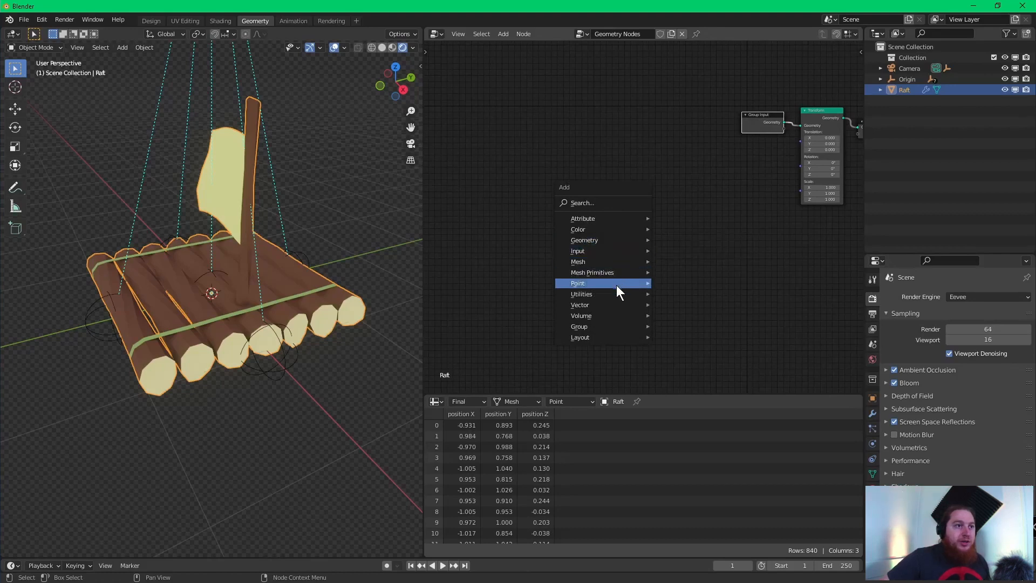
pyautogui.moveTo(619, 314)
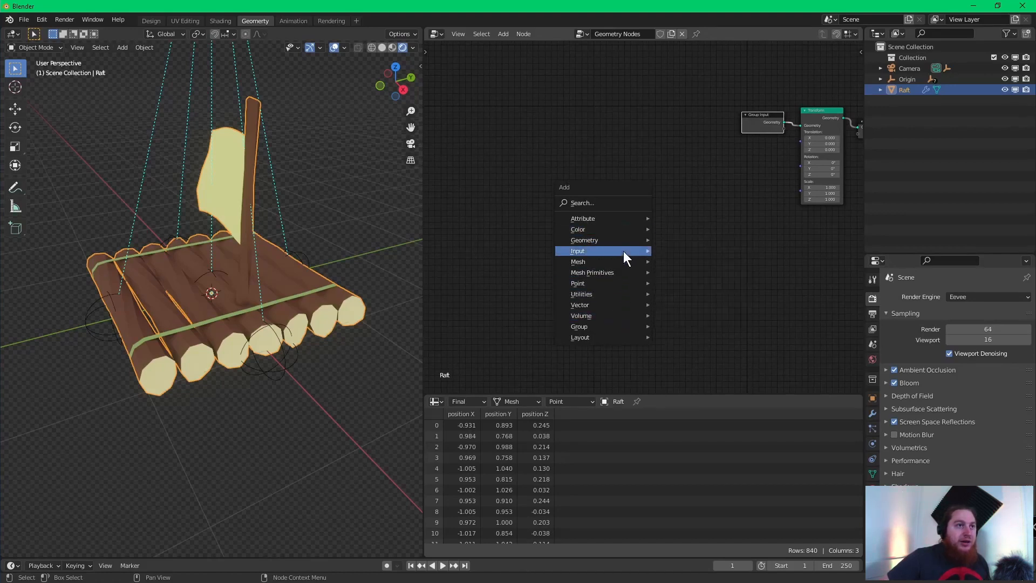
pyautogui.click(686, 274)
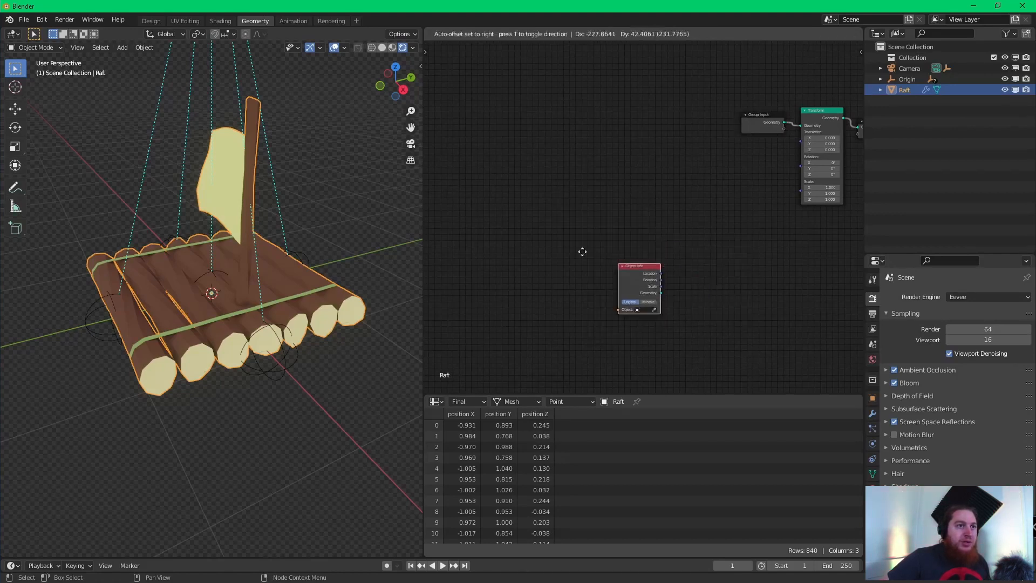
pyautogui.click(486, 153)
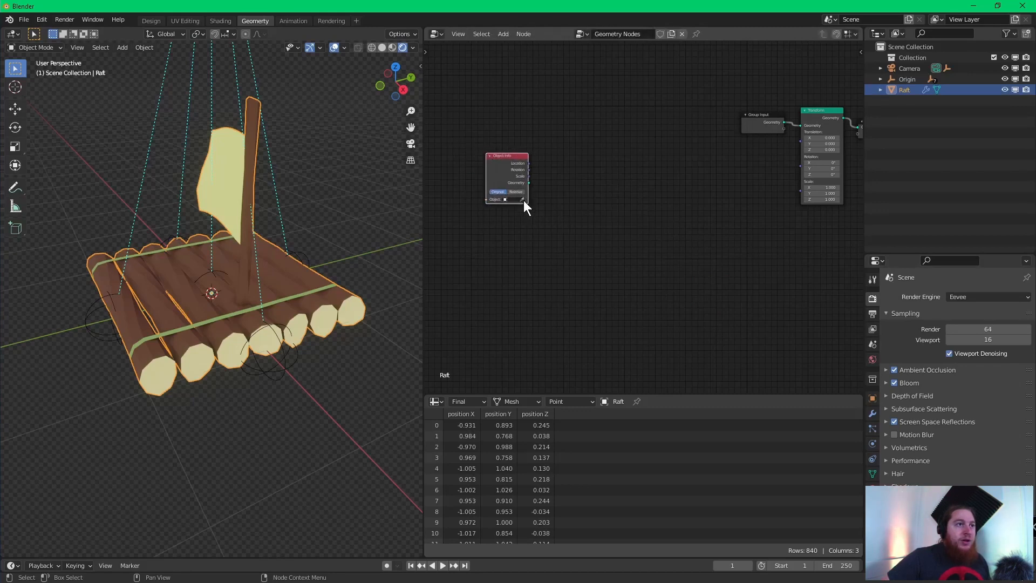
# - Widen the Object Info node, set its object to Origin and shift the node slightly
pyautogui.moveTo(527, 205); pyautogui.dragTo(554, 204)
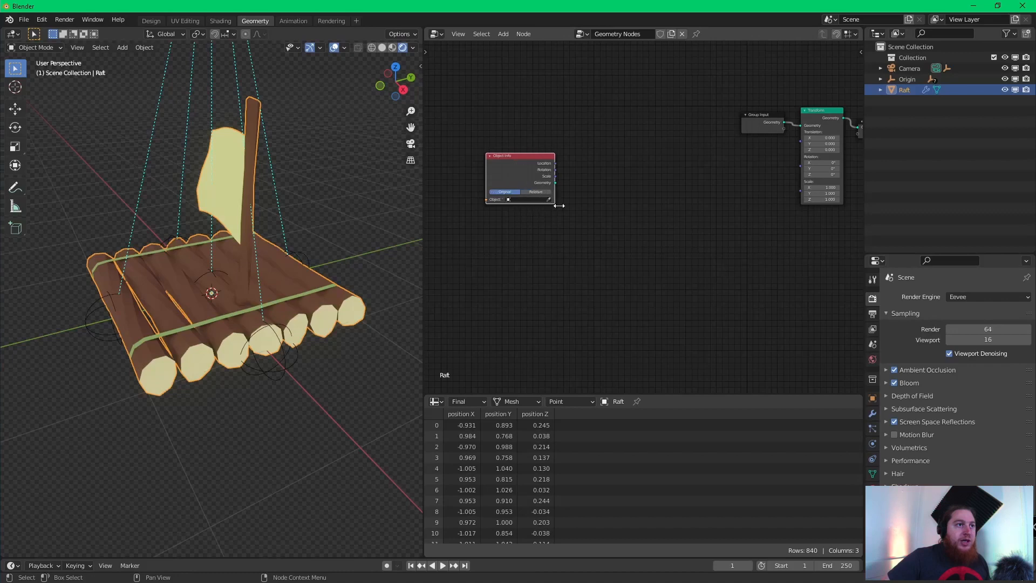
pyautogui.moveTo(523, 160); pyautogui.dragTo(501, 164)
pyautogui.click(510, 203)
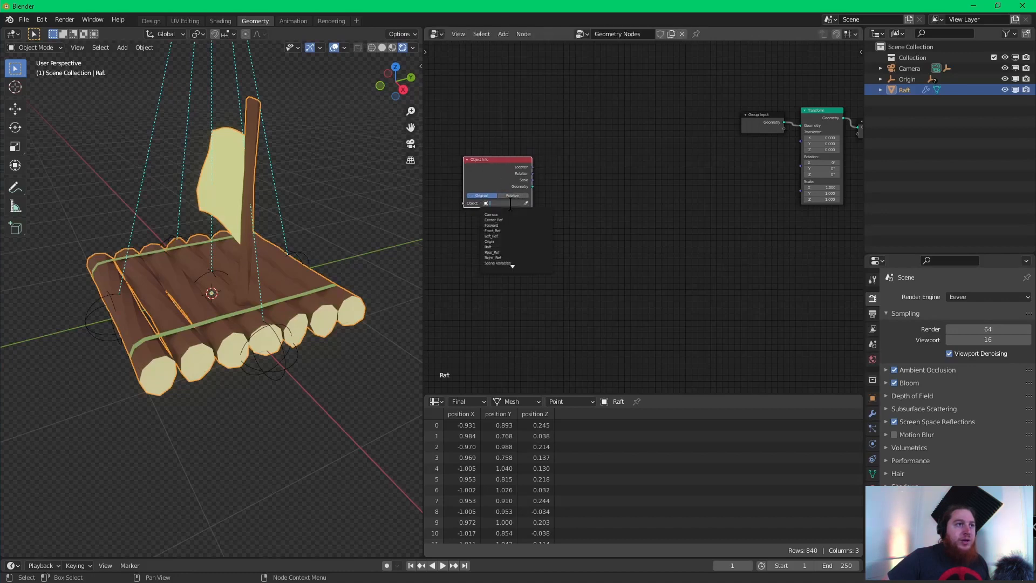
pyautogui.click(509, 241)
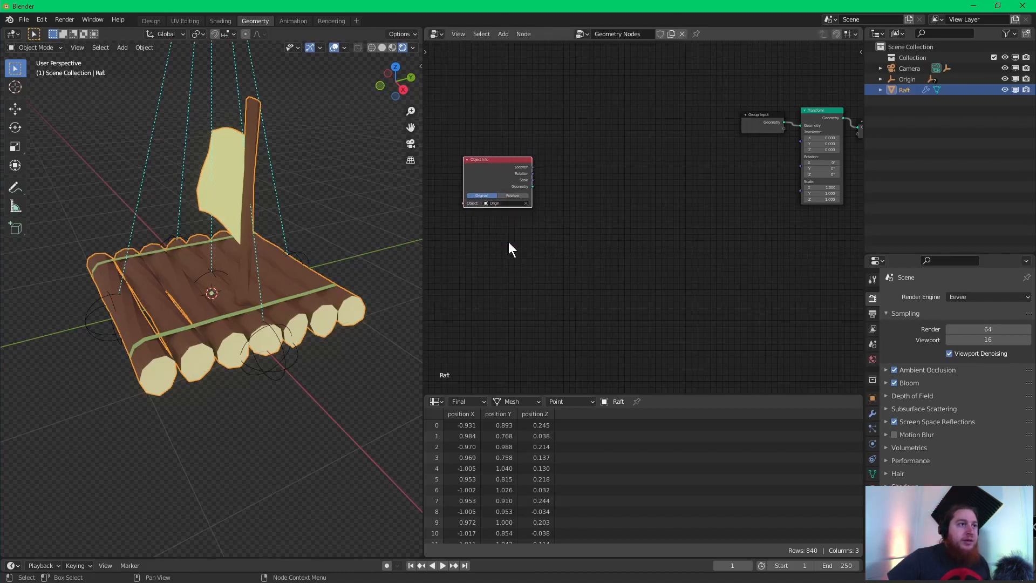
pyautogui.moveTo(501, 163); pyautogui.dragTo(495, 151)
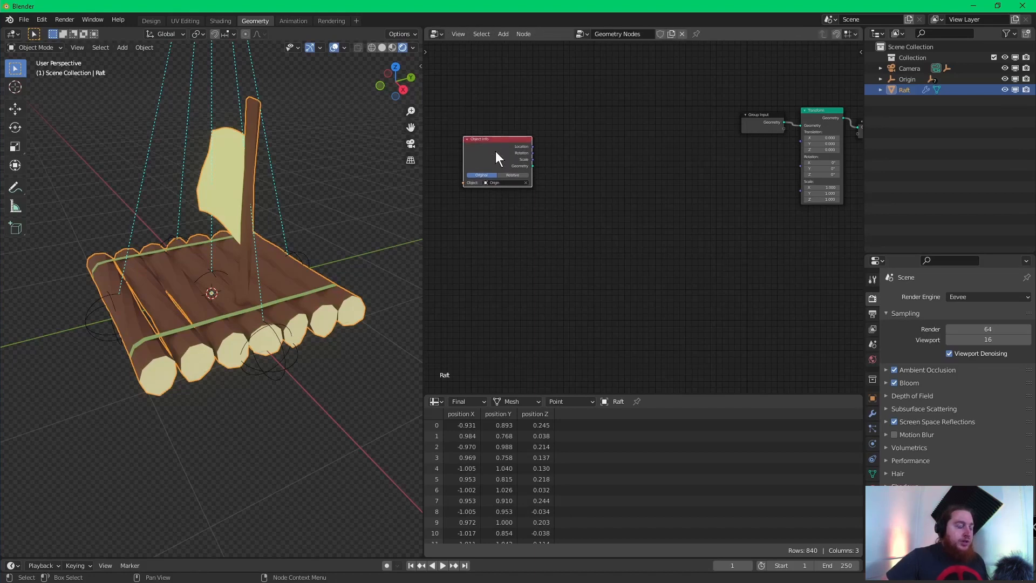
# - Duplicate the Origin Object Info node below itself and set the copy's object to Forward
pyautogui.hotkey('shift', 'd')
pyautogui.click(523, 249)
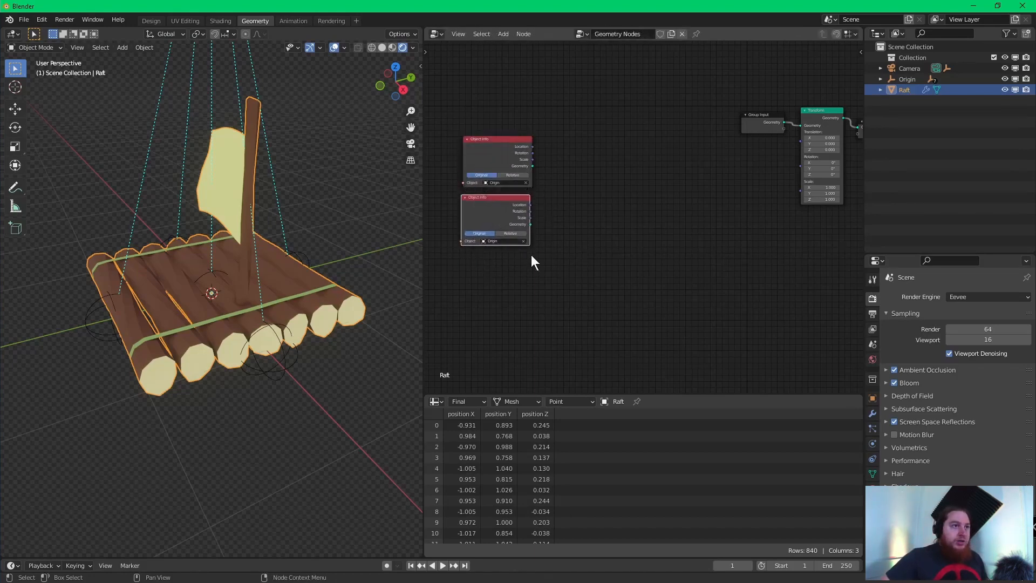
pyautogui.click(515, 242)
pyautogui.click(513, 264)
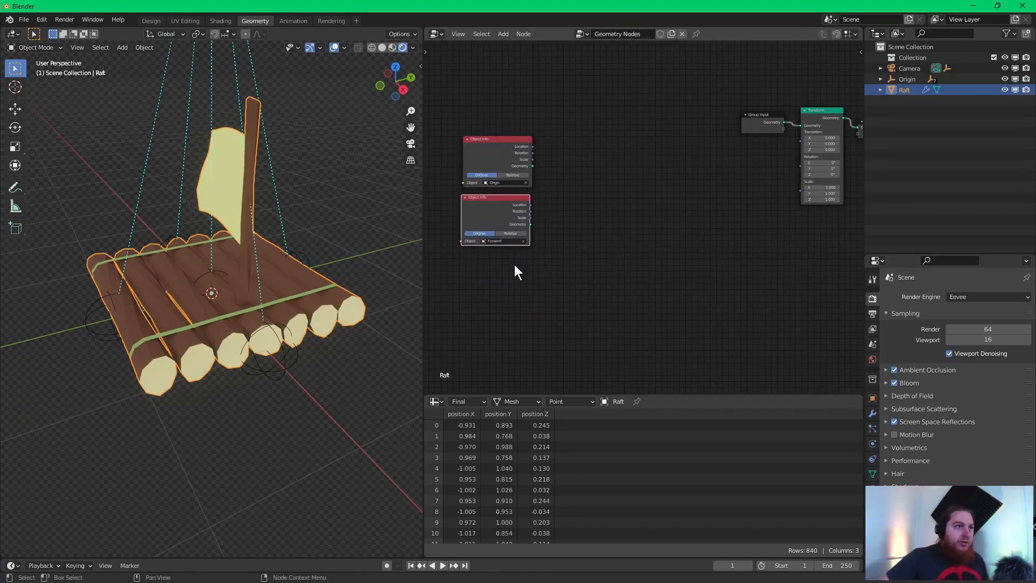
# - Duplicate the Forward Object Info node below itself and set the copy's object to Side
pyautogui.hotkey('shift', 'd')
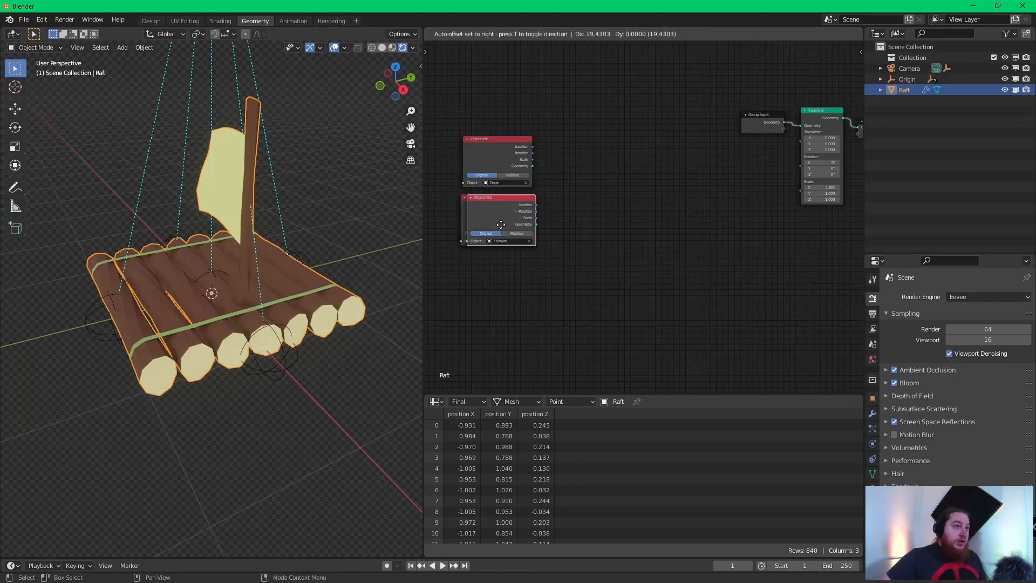
pyautogui.click(496, 278)
pyautogui.click(505, 298)
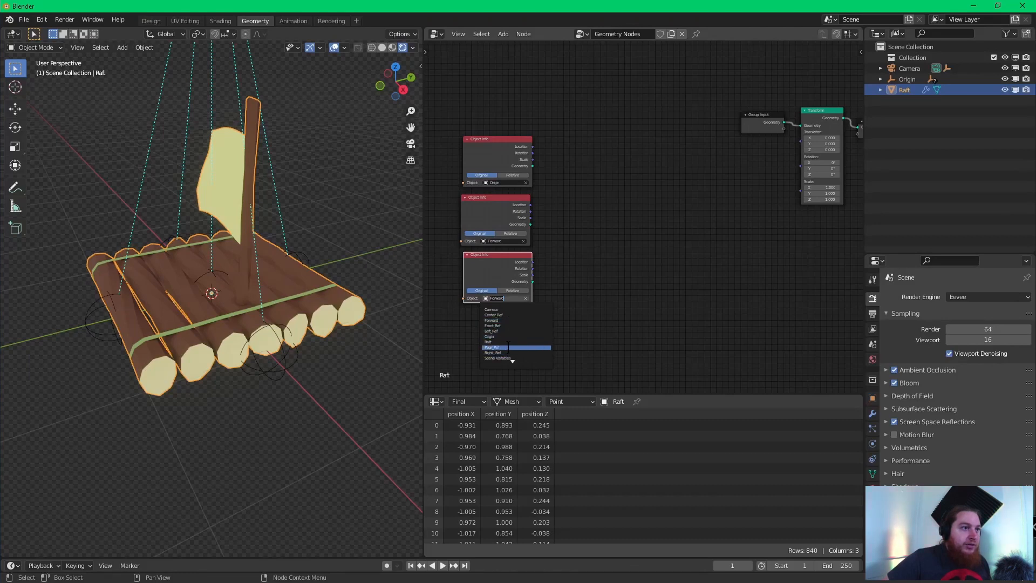
pyautogui.scroll(-3, 507, 348)
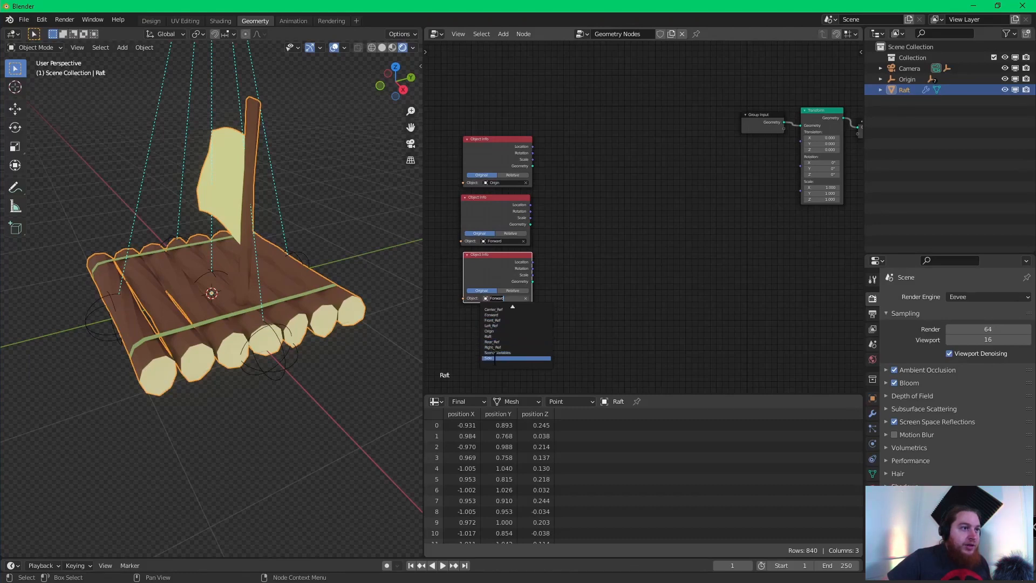
pyautogui.click(494, 357)
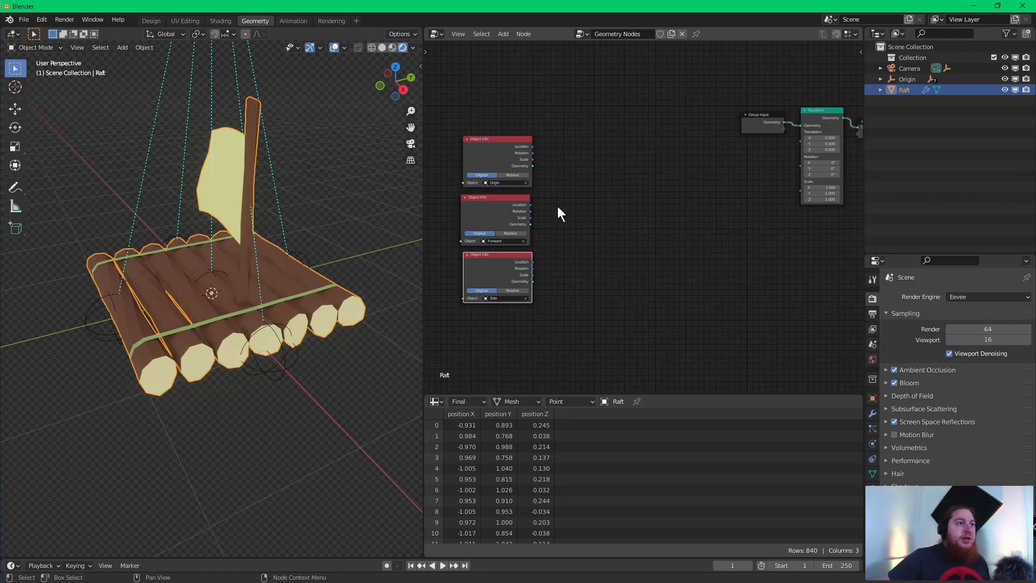
# - Reorder the Object Info nodes as Forward, Origin, Side from top to bottom and move the stack lower, farther from Group Input
pyautogui.moveTo(568, 195); pyautogui.dragTo(595, 222, button='middle')
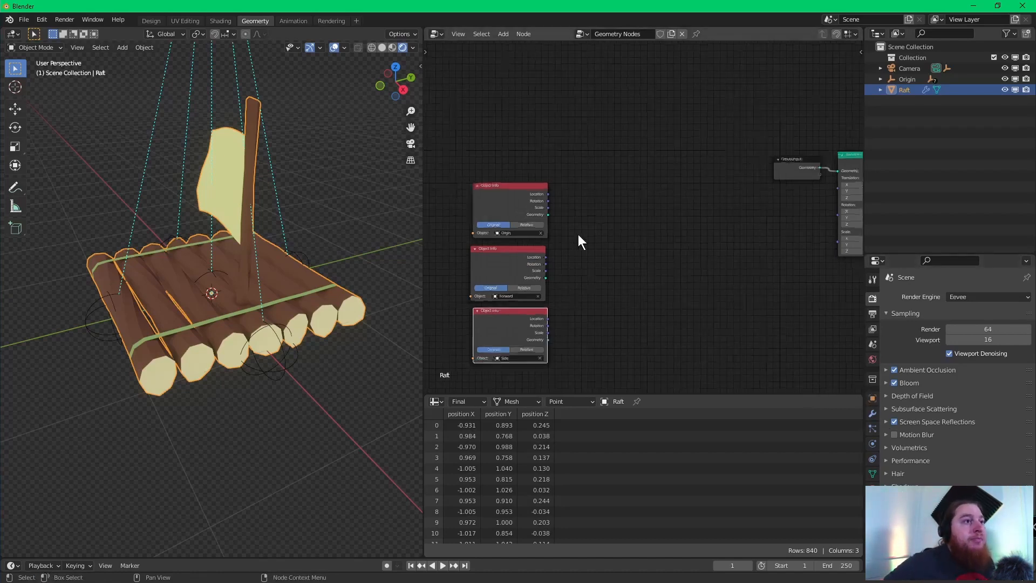
pyautogui.scroll(2, 577, 234)
pyautogui.scroll(-1, 652, 186)
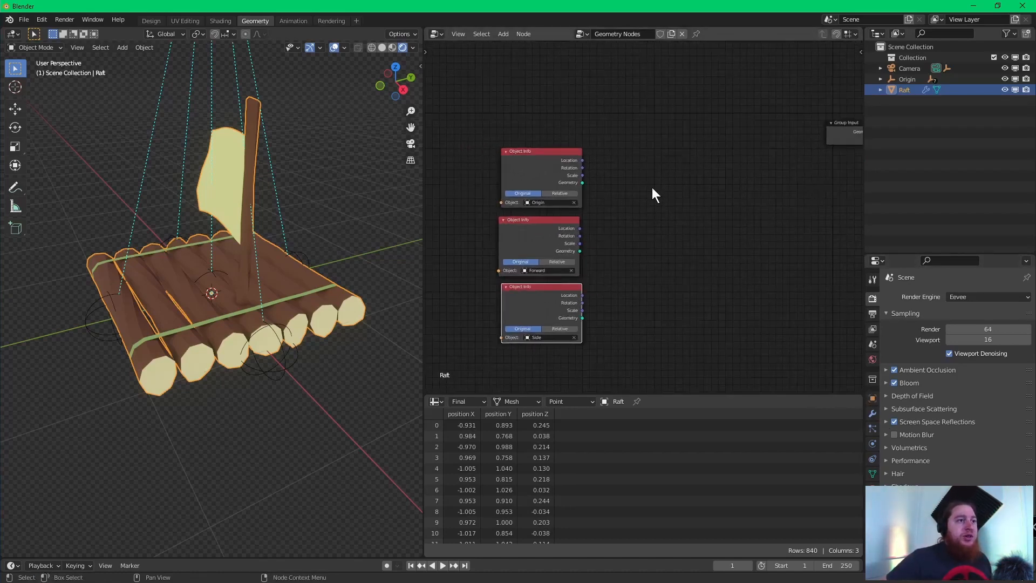
pyautogui.moveTo(651, 186); pyautogui.dragTo(671, 176, button='middle')
pyautogui.scroll(-1, 642, 186)
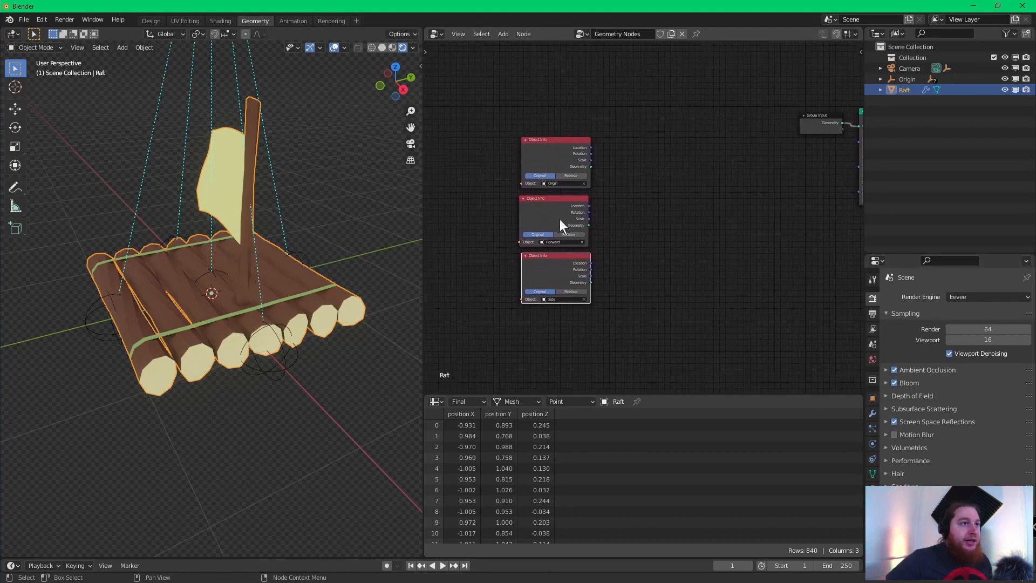
pyautogui.moveTo(559, 219); pyautogui.dragTo(557, 101)
pyautogui.moveTo(542, 259); pyautogui.dragTo(544, 199)
pyautogui.moveTo(488, 89); pyautogui.dragTo(543, 222)
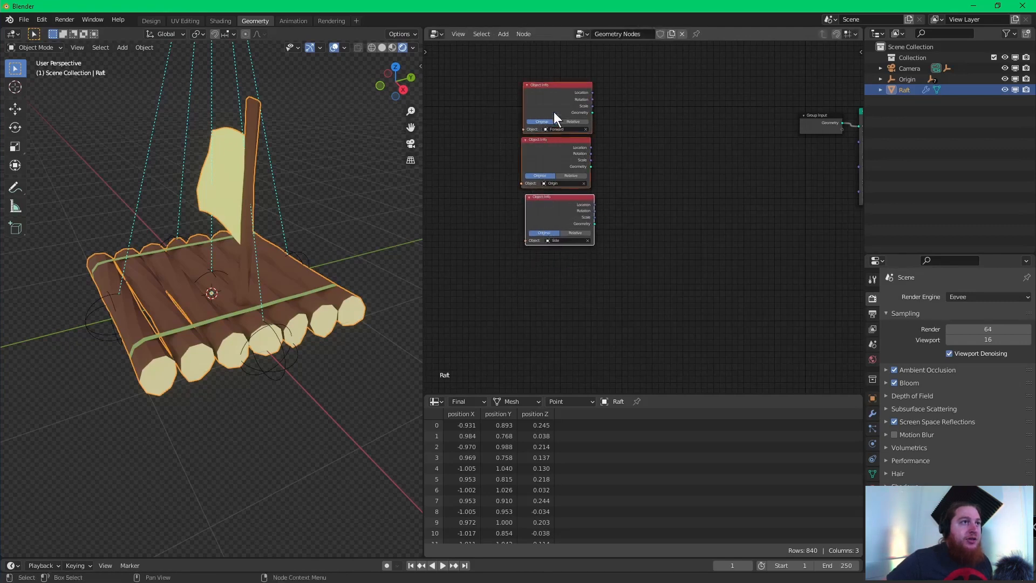
pyautogui.moveTo(553, 111); pyautogui.dragTo(506, 218)
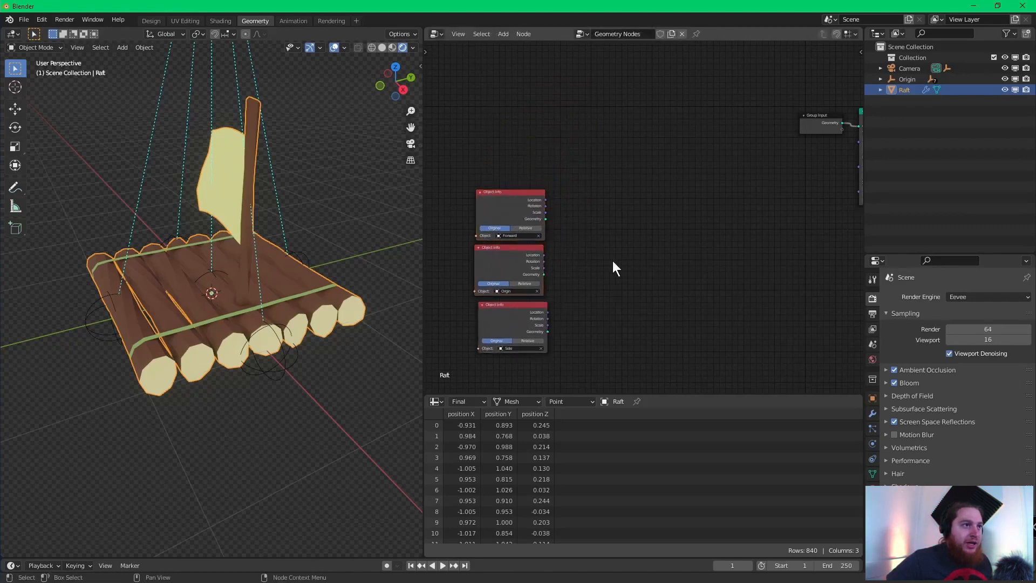
pyautogui.scroll(2, 612, 261)
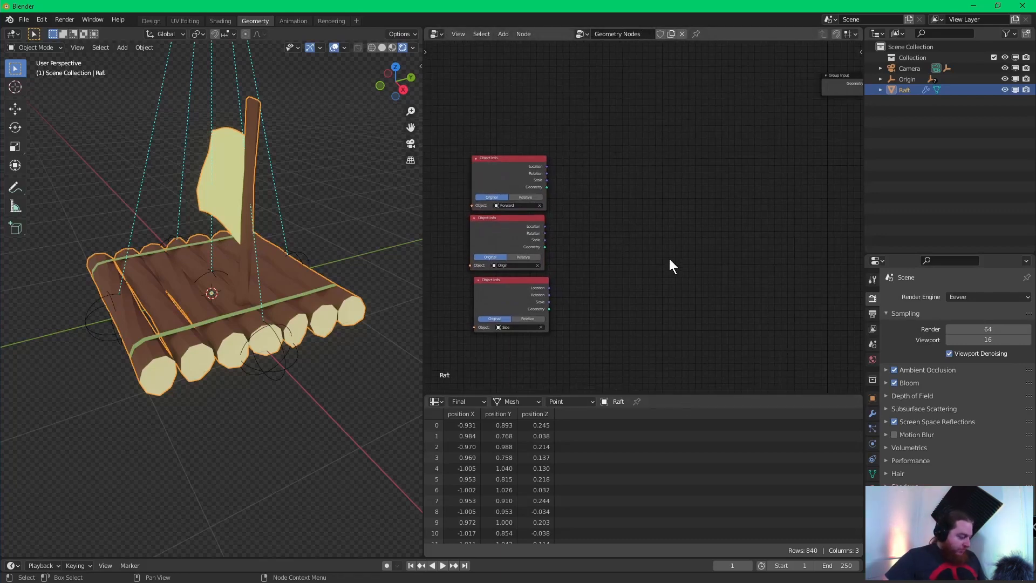
pyautogui.hotkey('shift', 'a')
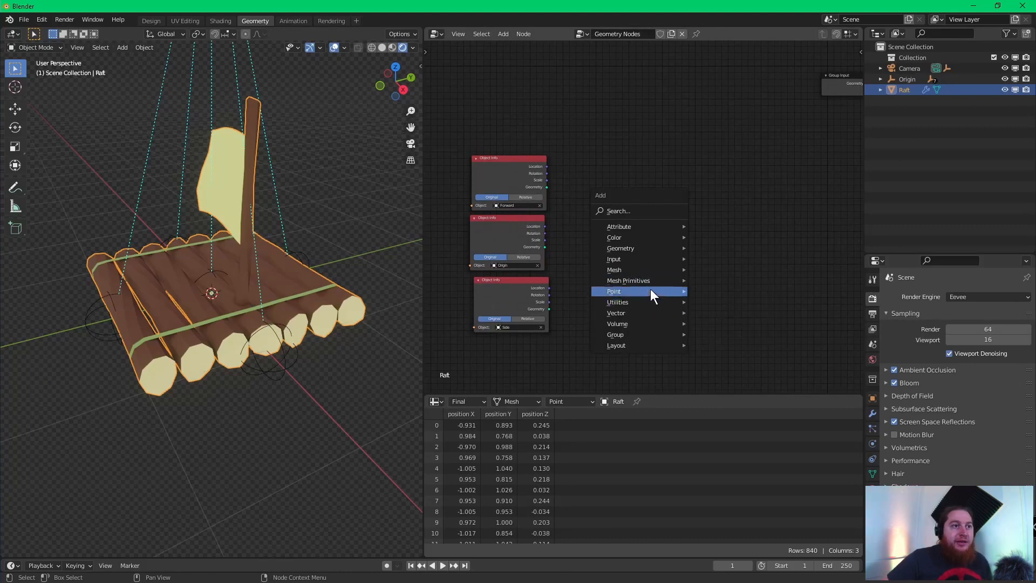
pyautogui.moveTo(659, 303)
pyautogui.click(712, 349)
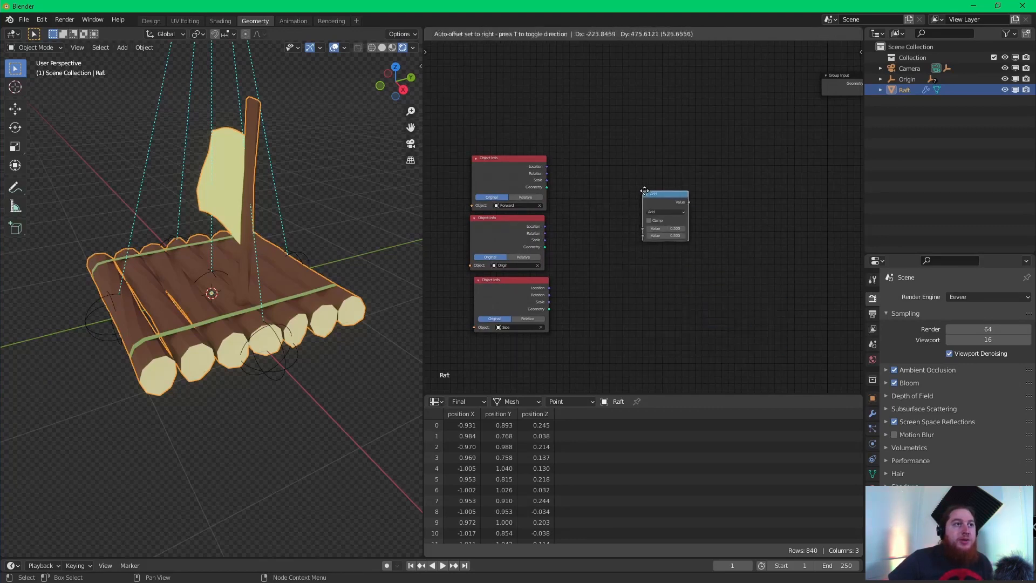
pyautogui.press('Escape')
# - Add a Vector Math node beside the Forward Object Info node and set its operation to Subtract
pyautogui.hotkey('shift', 'a')
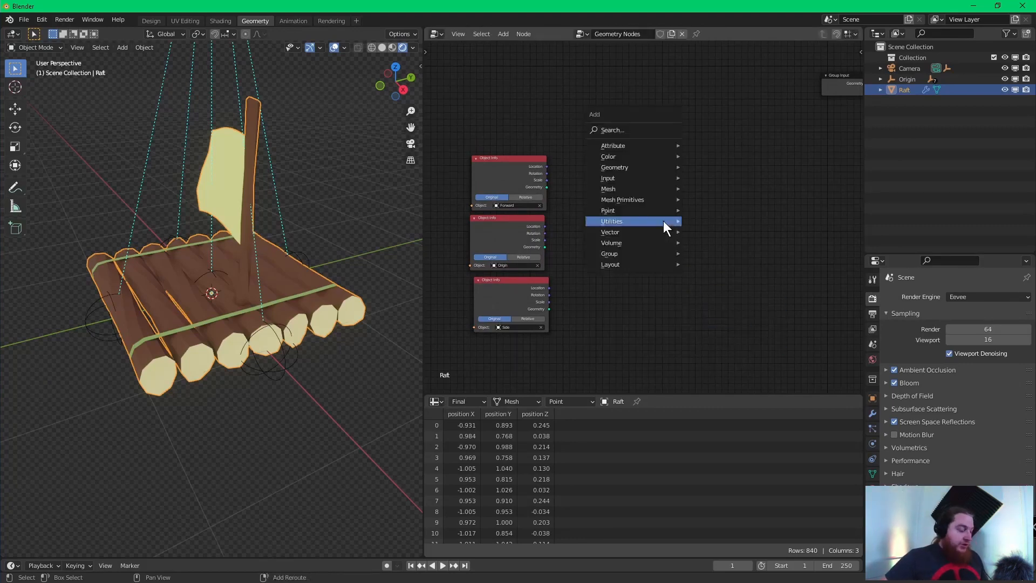
pyautogui.moveTo(655, 235)
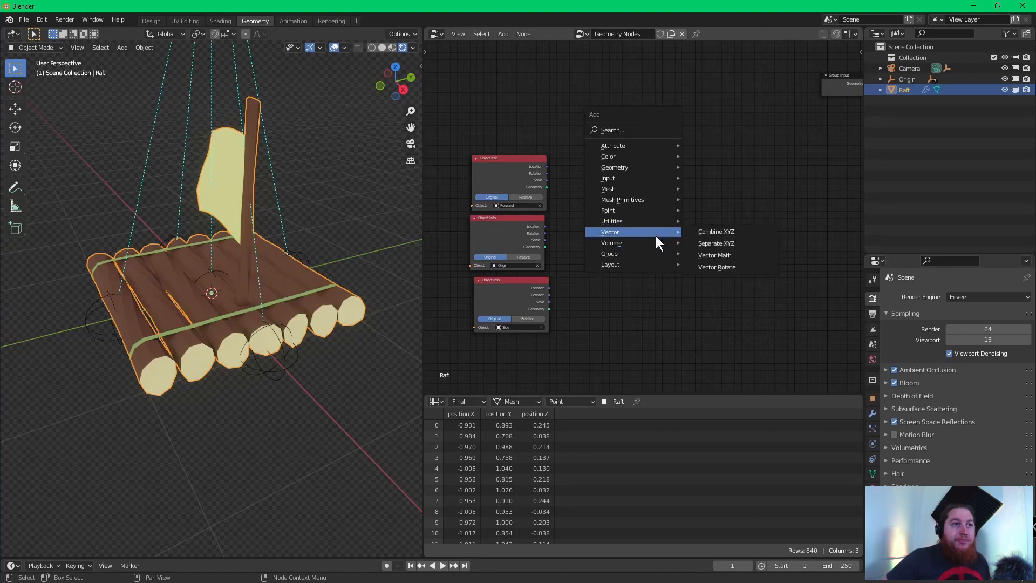
pyautogui.click(715, 259)
pyautogui.click(629, 160)
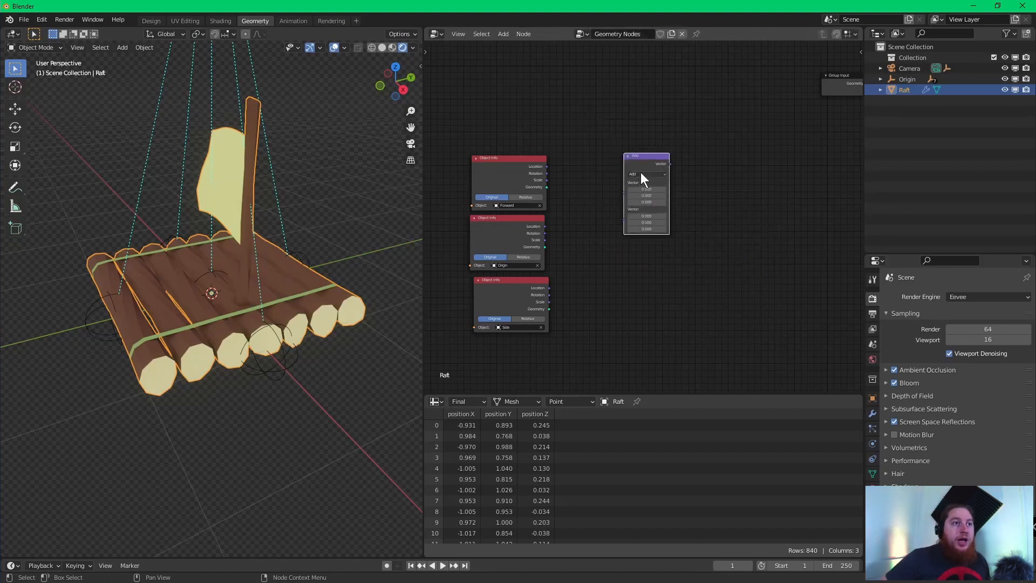
pyautogui.click(645, 173)
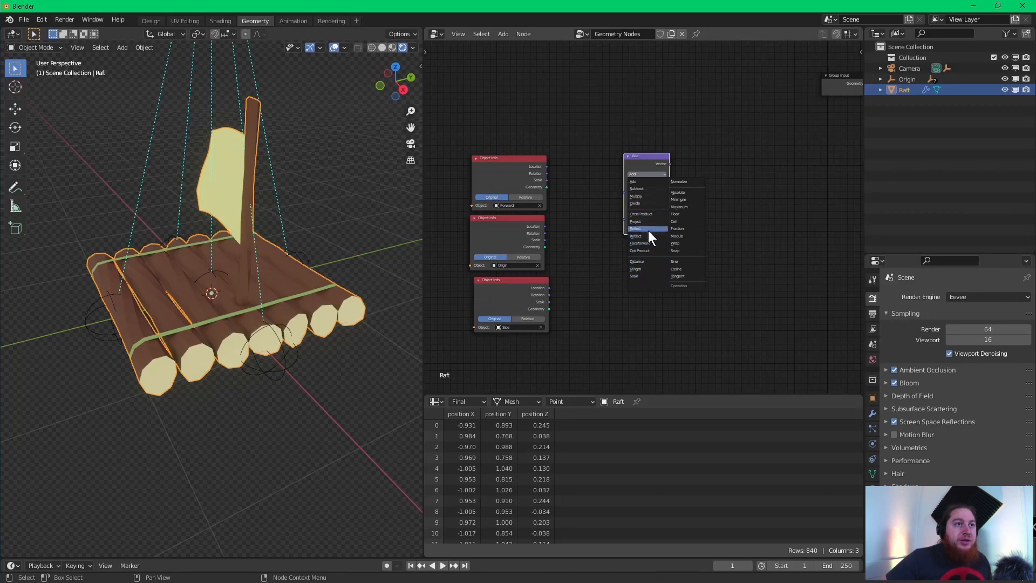
pyautogui.click(648, 186)
pyautogui.scroll(2, 594, 164)
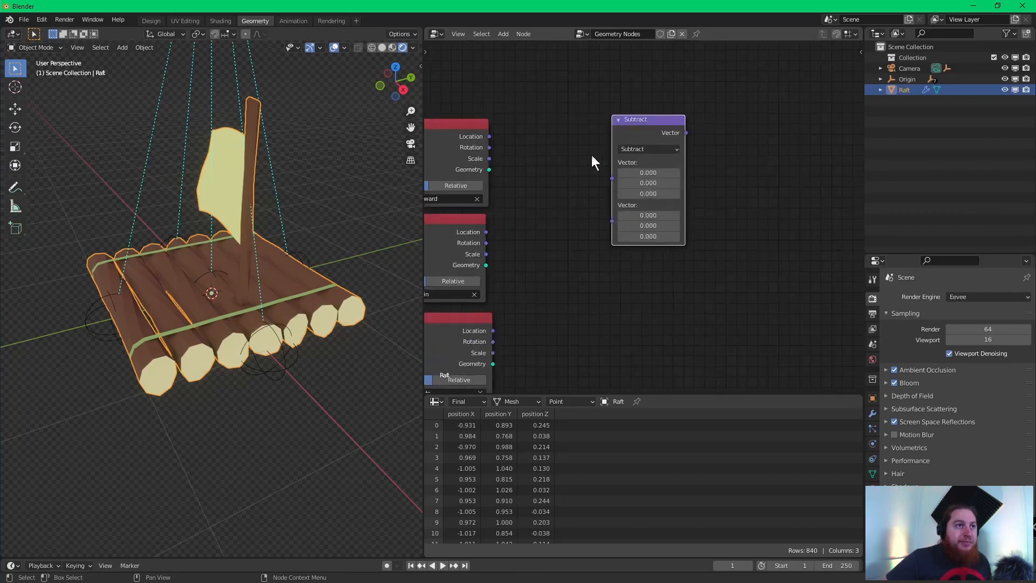
pyautogui.moveTo(561, 177); pyautogui.dragTo(610, 159, button='middle')
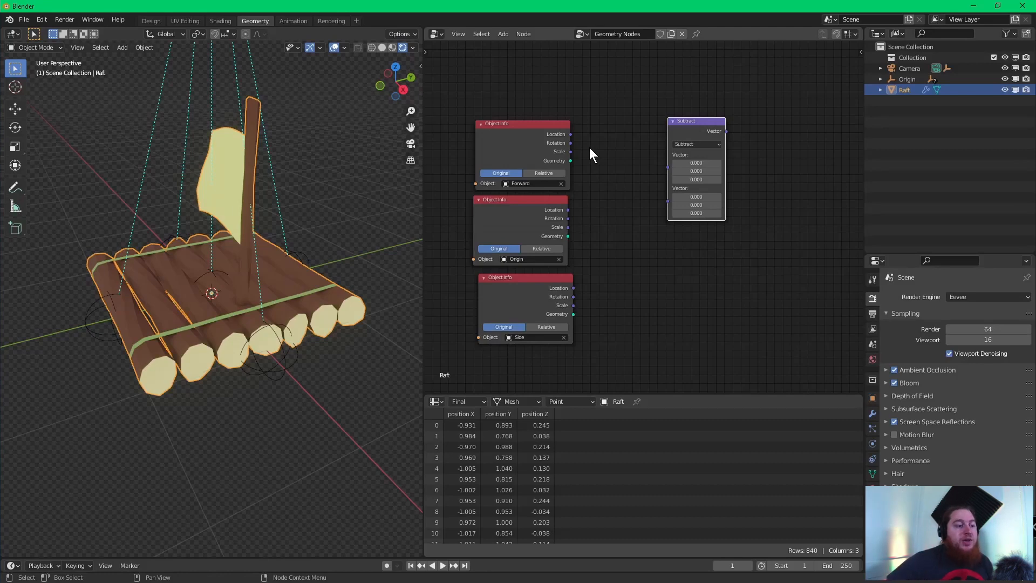
pyautogui.scroll(-5, 255, 182)
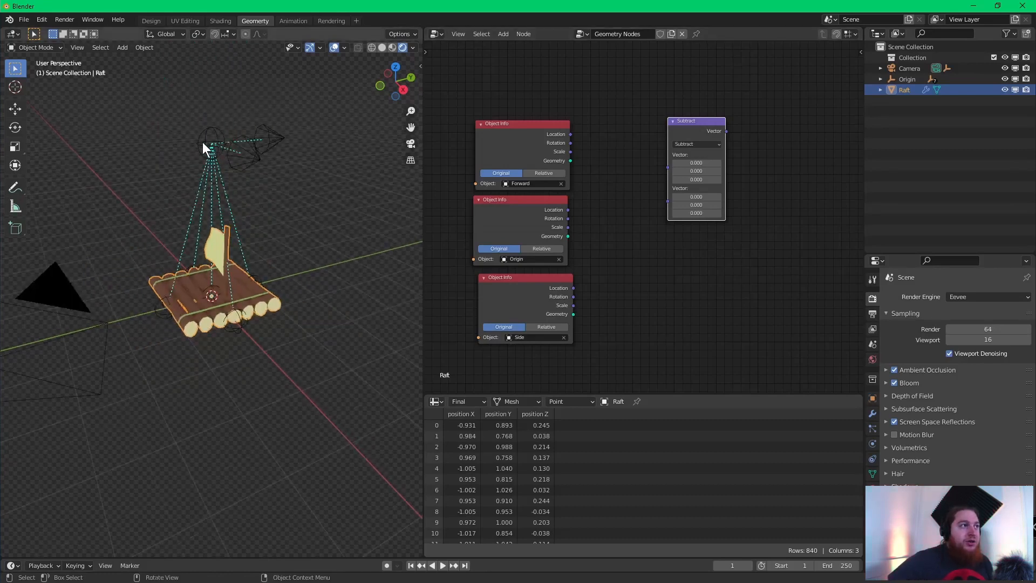
pyautogui.moveTo(202, 142); pyautogui.dragTo(216, 194, button='middle')
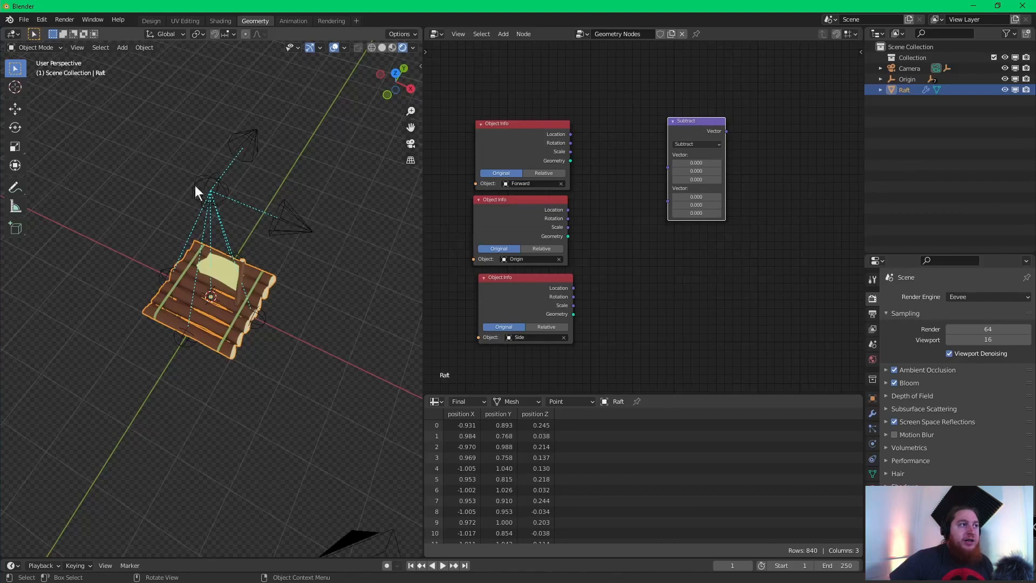
pyautogui.scroll(-5, 196, 191)
pyautogui.scroll(-2, 197, 191)
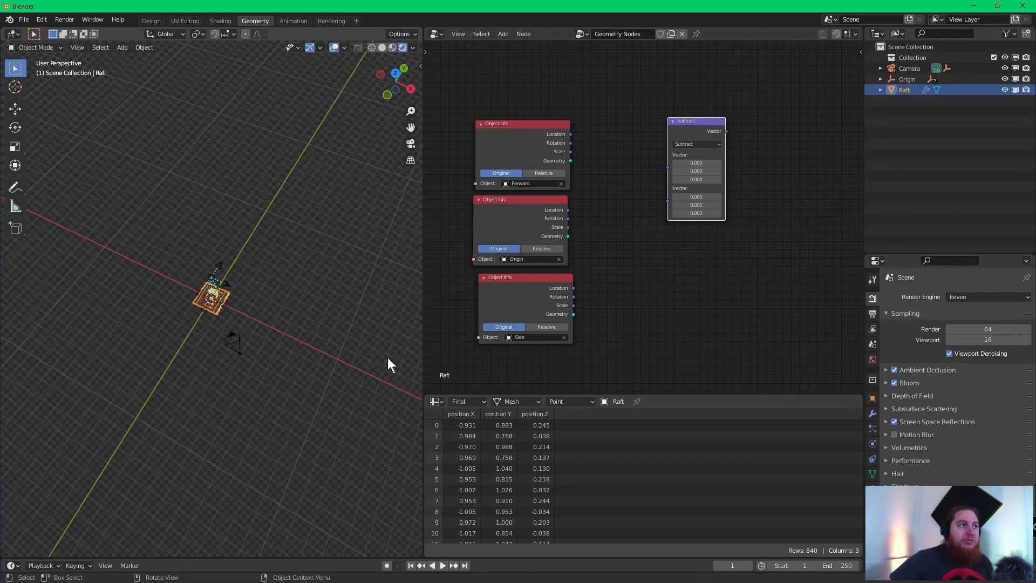
# - Connect the Forward and Origin Object Info locations to the Subtract node's first and second vectors, and nudge the node down
pyautogui.scroll(1, 640, 217)
pyautogui.moveTo(640, 217); pyautogui.dragTo(673, 222, button='middle')
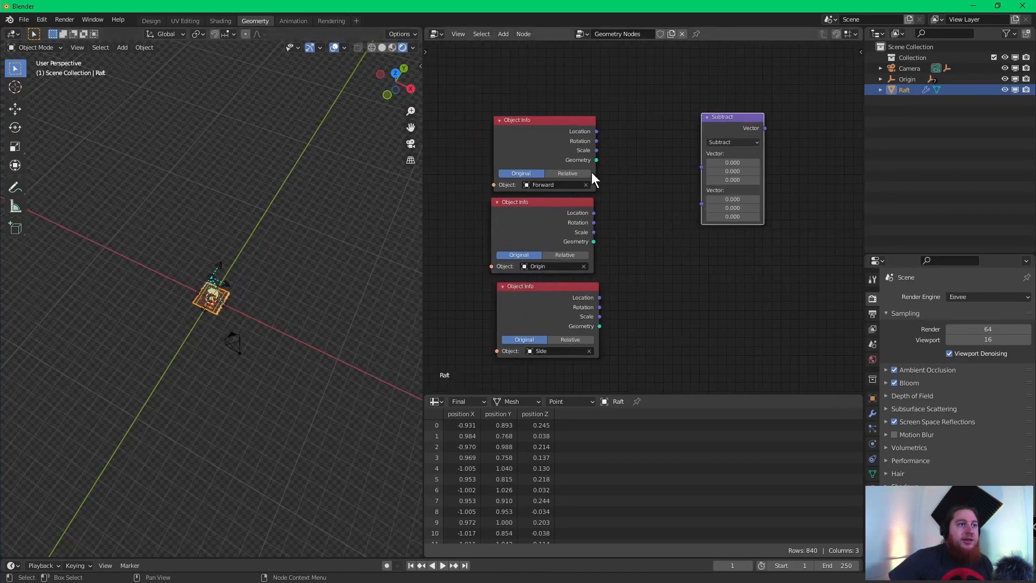
pyautogui.moveTo(596, 131); pyautogui.dragTo(701, 166)
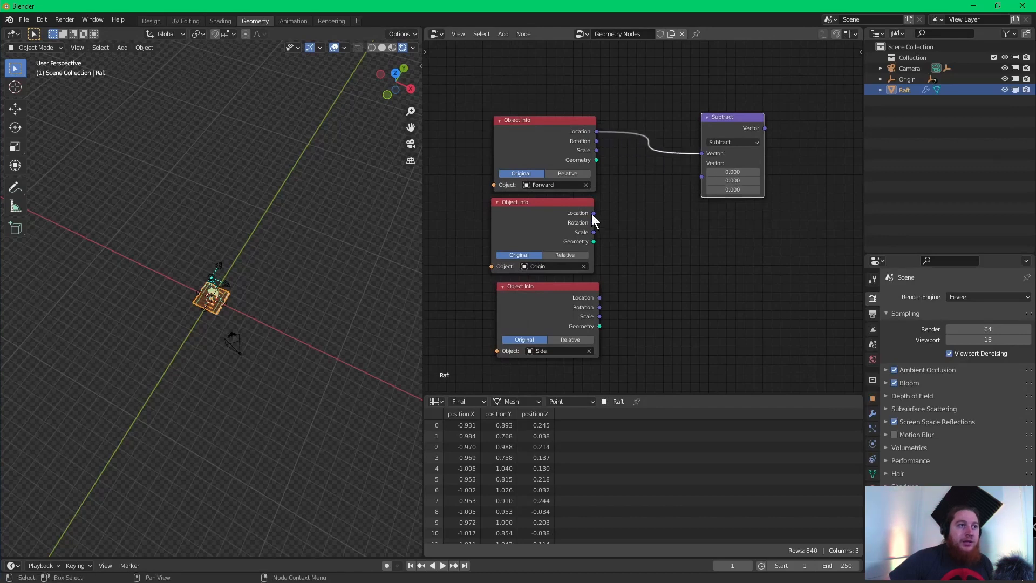
pyautogui.moveTo(593, 212); pyautogui.dragTo(704, 176)
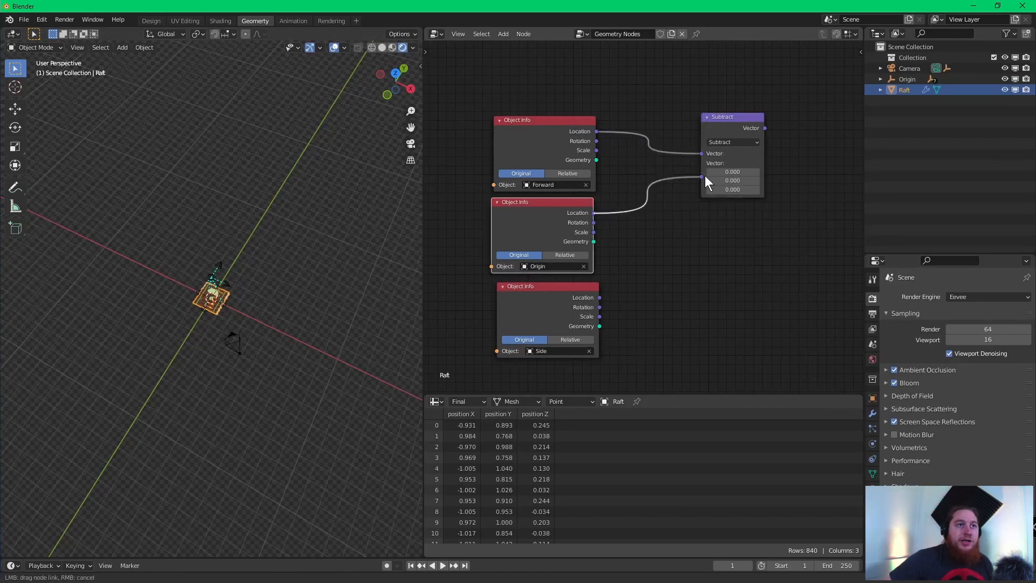
pyautogui.moveTo(719, 123); pyautogui.dragTo(718, 134)
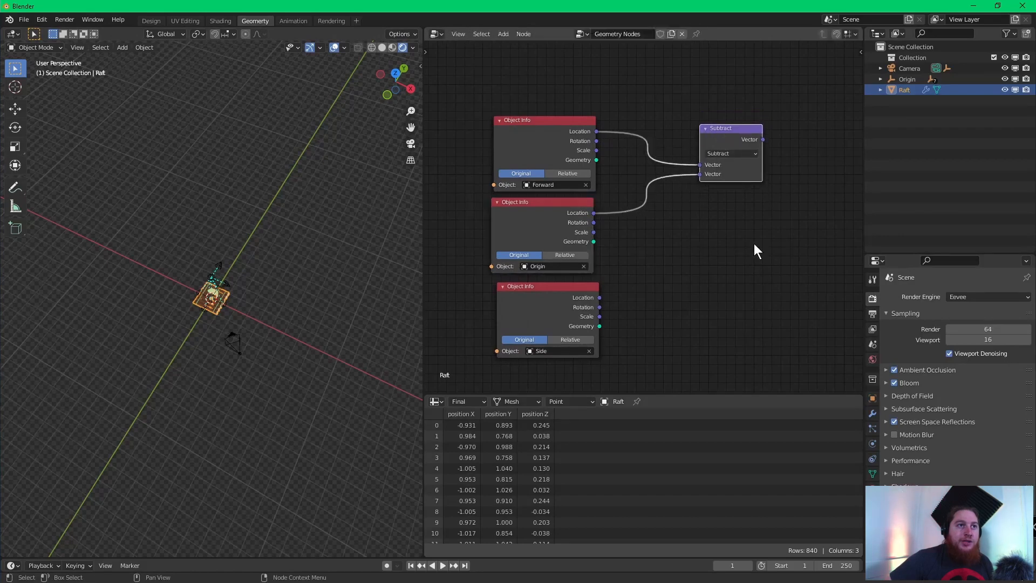
# - Duplicate the Subtract node below itself, feed it the Side location and the Origin location, and align it beside the Side Object Info node
pyautogui.scroll(1, 701, 264)
pyautogui.scroll(2, 729, 213)
pyautogui.scroll(-2, 723, 214)
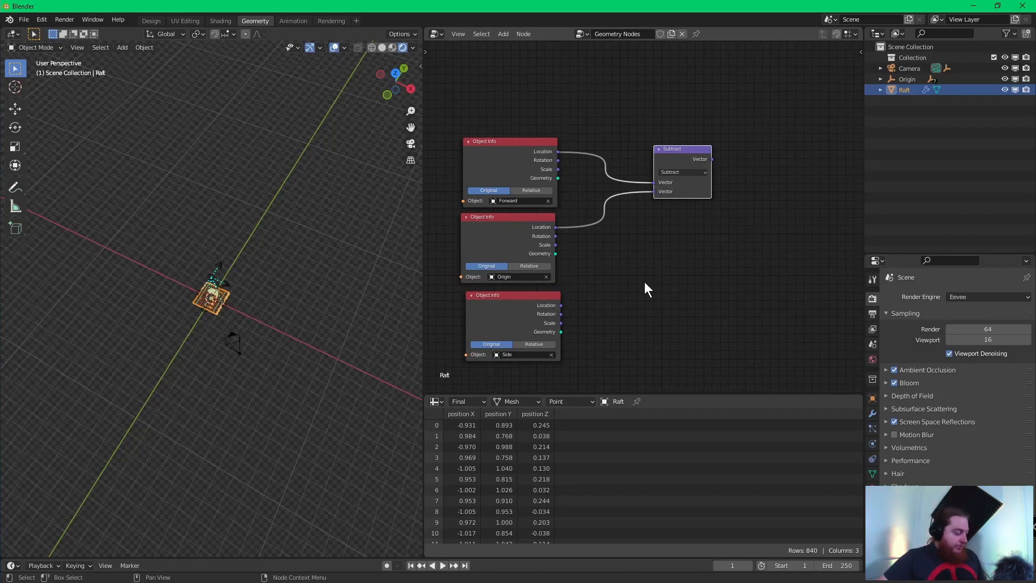
pyautogui.hotkey('shift', 'd')
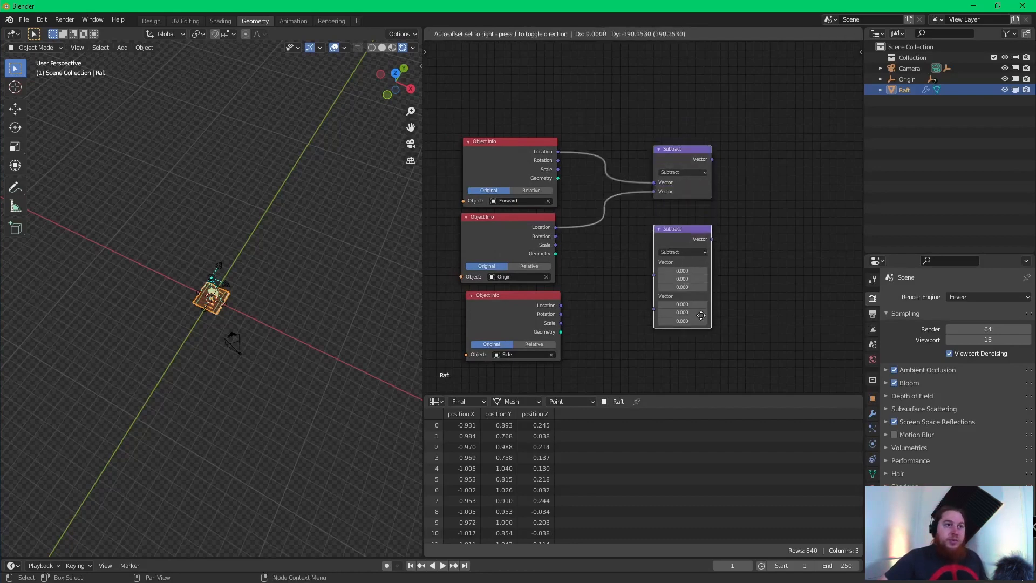
pyautogui.click(695, 331)
pyautogui.moveTo(561, 305); pyautogui.dragTo(645, 289)
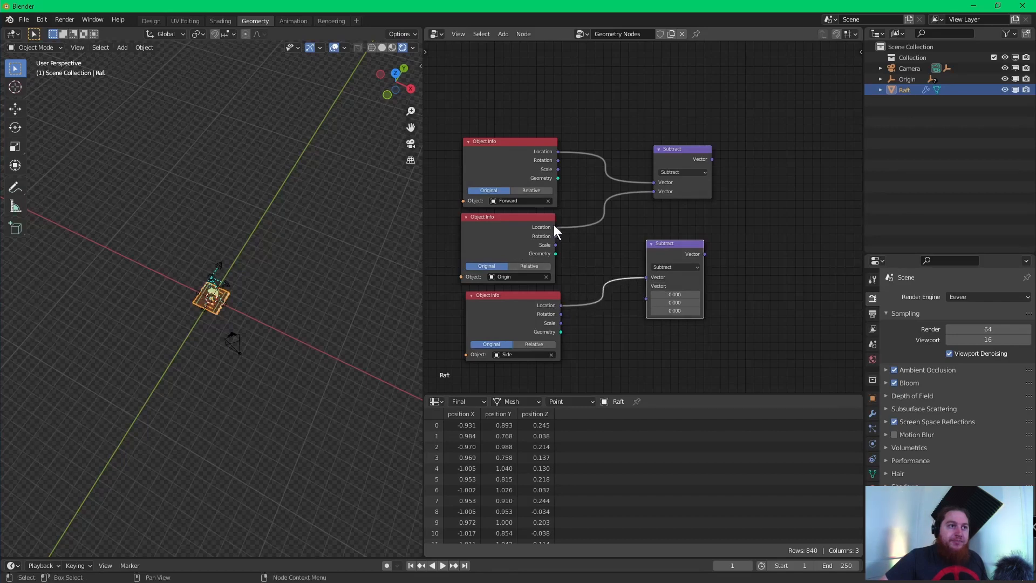
pyautogui.moveTo(555, 227); pyautogui.dragTo(645, 300)
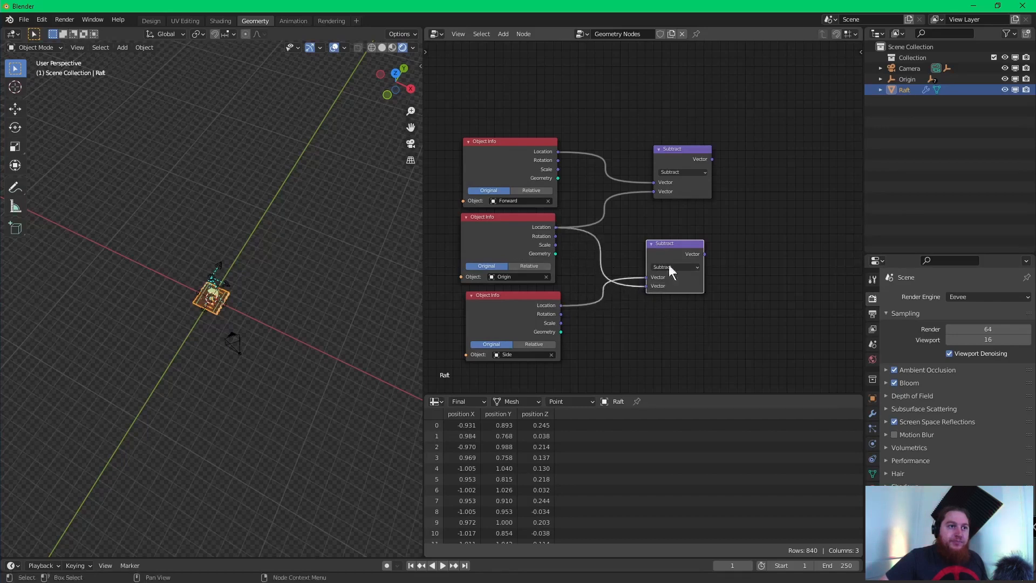
pyautogui.moveTo(669, 257); pyautogui.dragTo(674, 290)
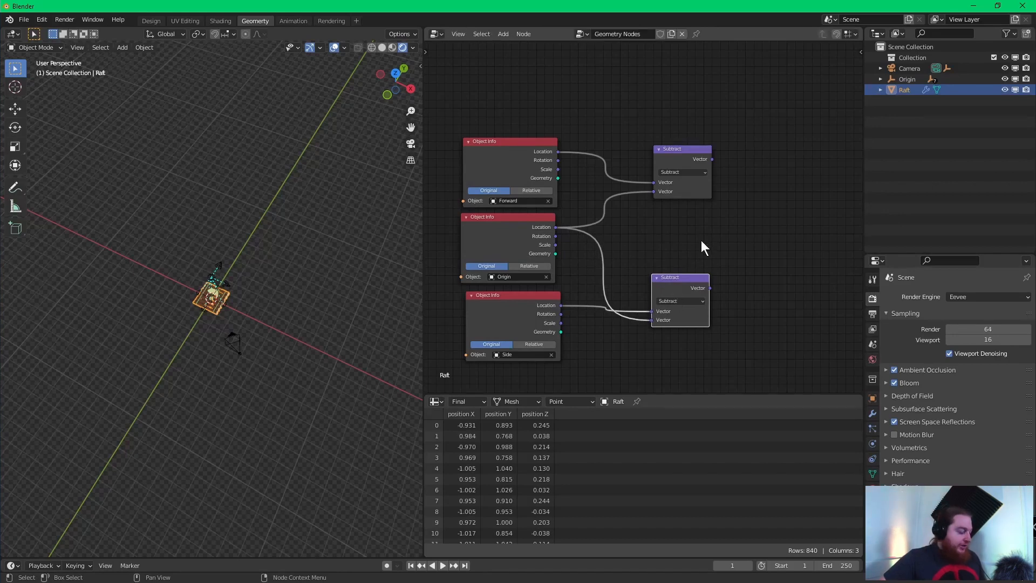
# - Duplicate the lower Subtract node, set the copy's operation to Length, feed it the lower Subtract vector and place it underneath
pyautogui.moveTo(695, 219); pyautogui.dragTo(678, 203, button='middle')
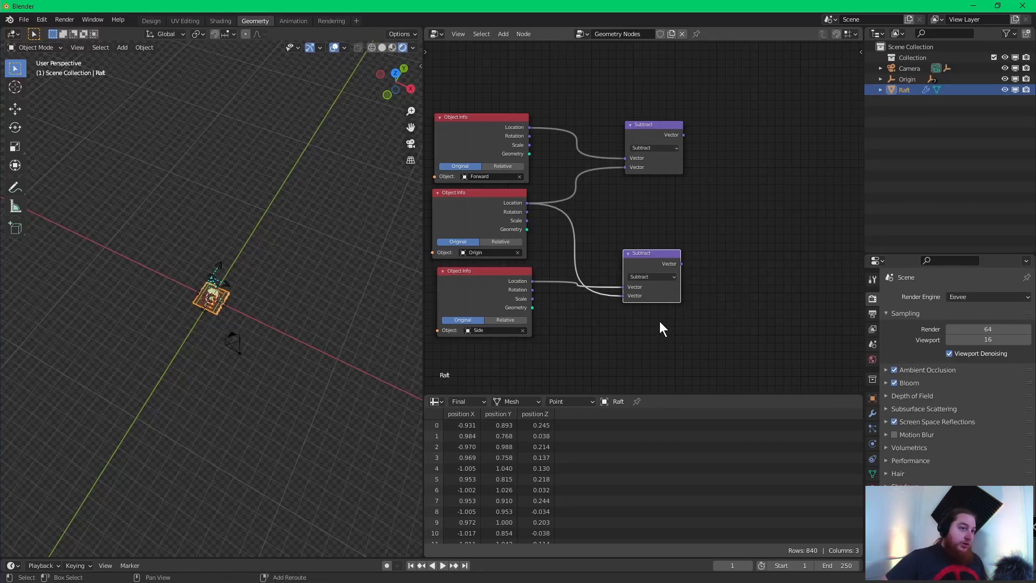
pyautogui.hotkey('shift', 'd')
pyautogui.click(769, 206)
pyautogui.click(759, 215)
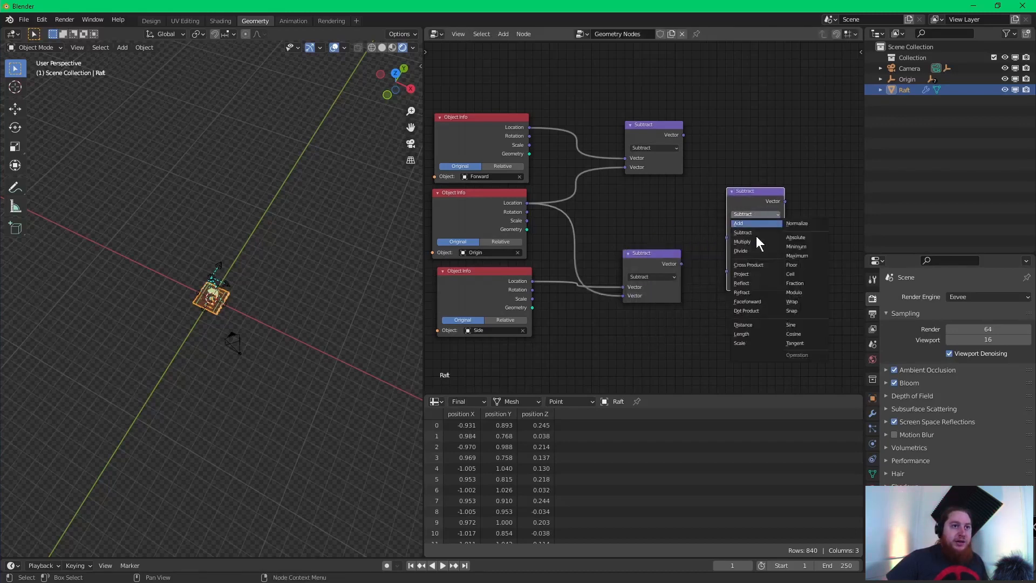
pyautogui.click(751, 335)
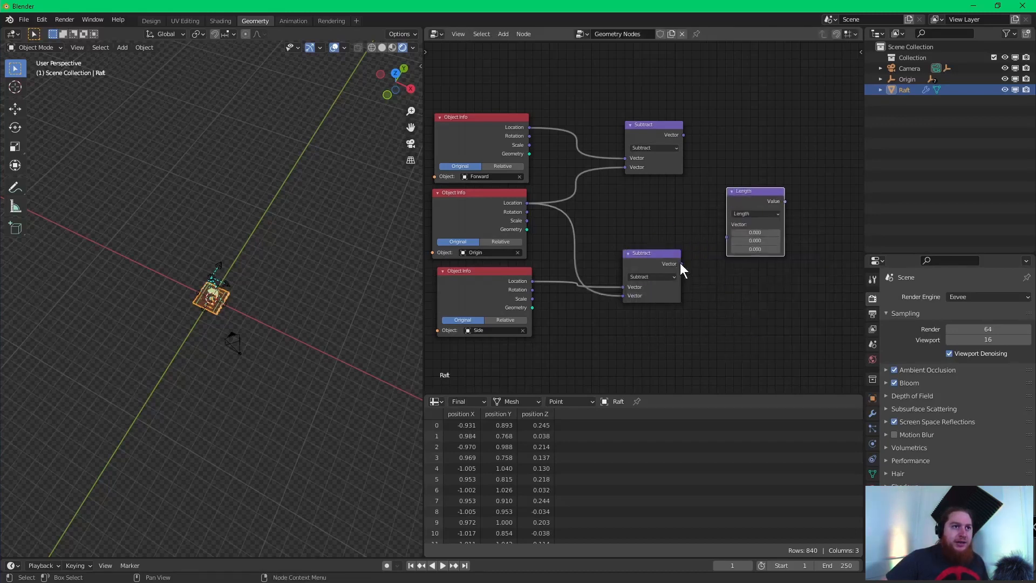
pyautogui.moveTo(680, 263); pyautogui.dragTo(646, 338)
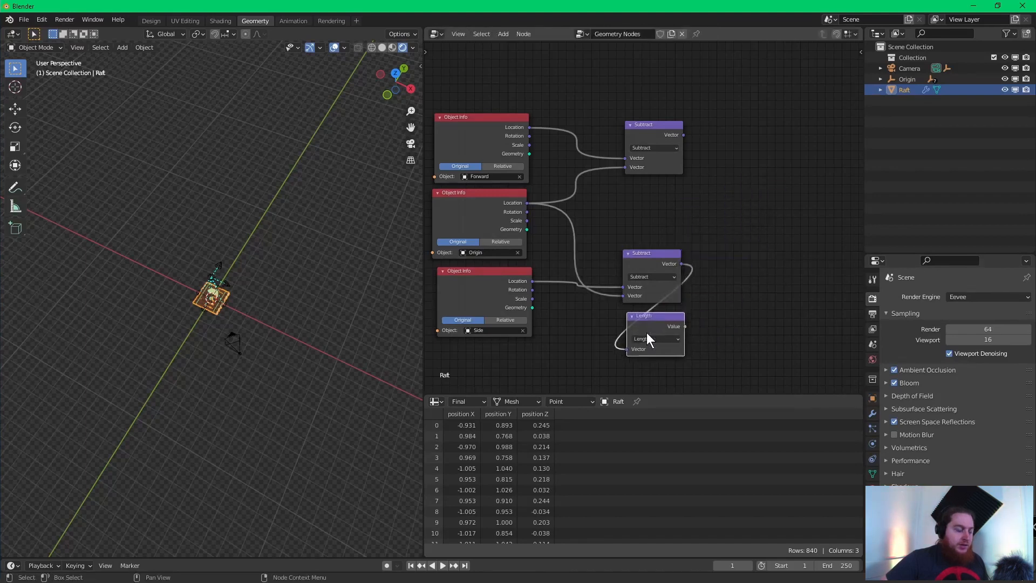
# - Duplicate the Length node, feed the copy the upper Subtract vector and place it directly below that Subtract node
pyautogui.hotkey('shift', 'd')
pyautogui.click(733, 181)
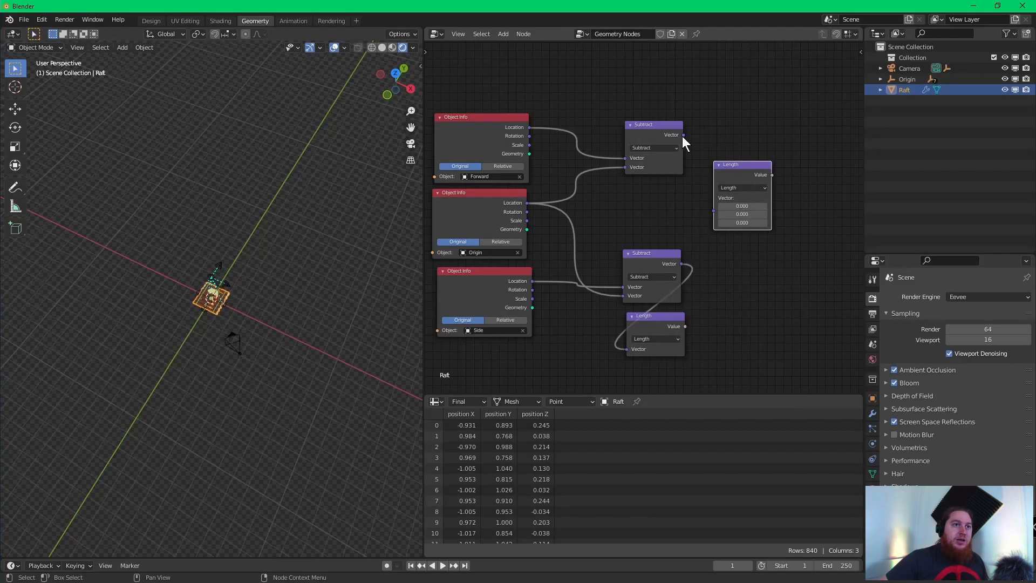
pyautogui.moveTo(683, 135); pyautogui.dragTo(652, 207)
pyautogui.click(744, 212)
pyautogui.scroll(-1, 737, 219)
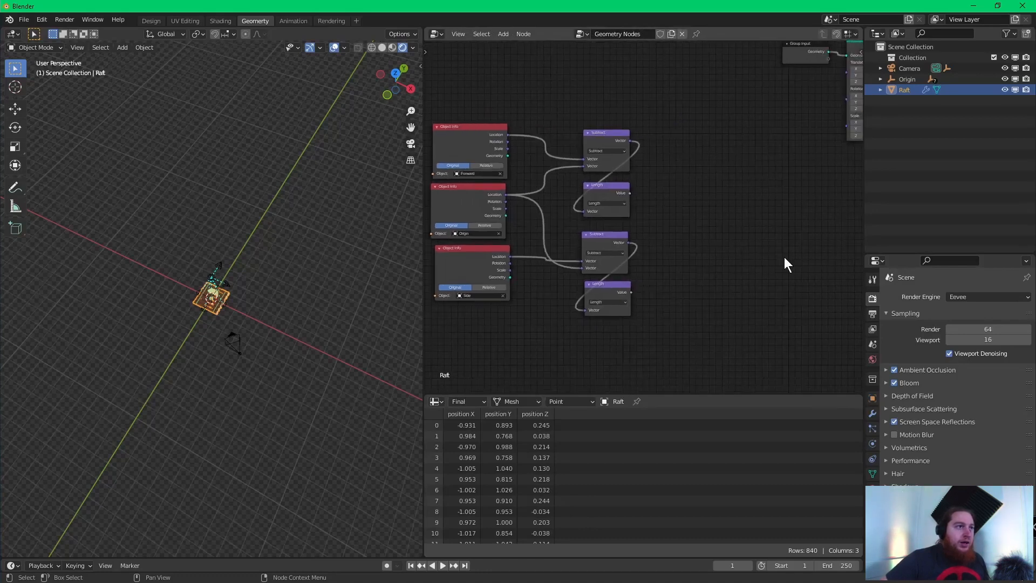
# - Add a Separate XYZ node below the lower Length node and connect the Origin Object Info rotation to its vector input
pyautogui.moveTo(694, 294); pyautogui.dragTo(732, 282, button='middle')
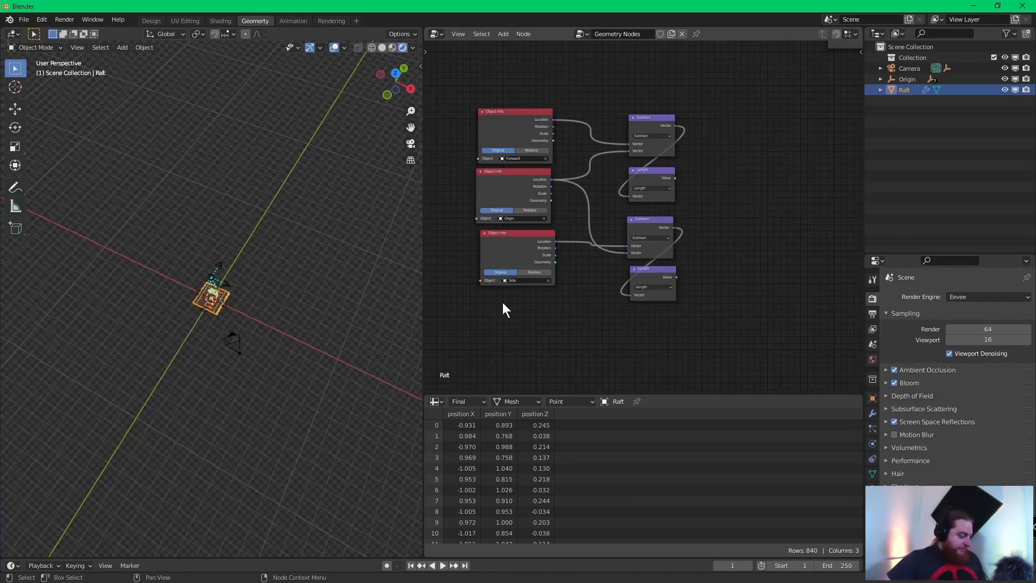
pyautogui.hotkey('shift', 'a')
pyautogui.moveTo(504, 302)
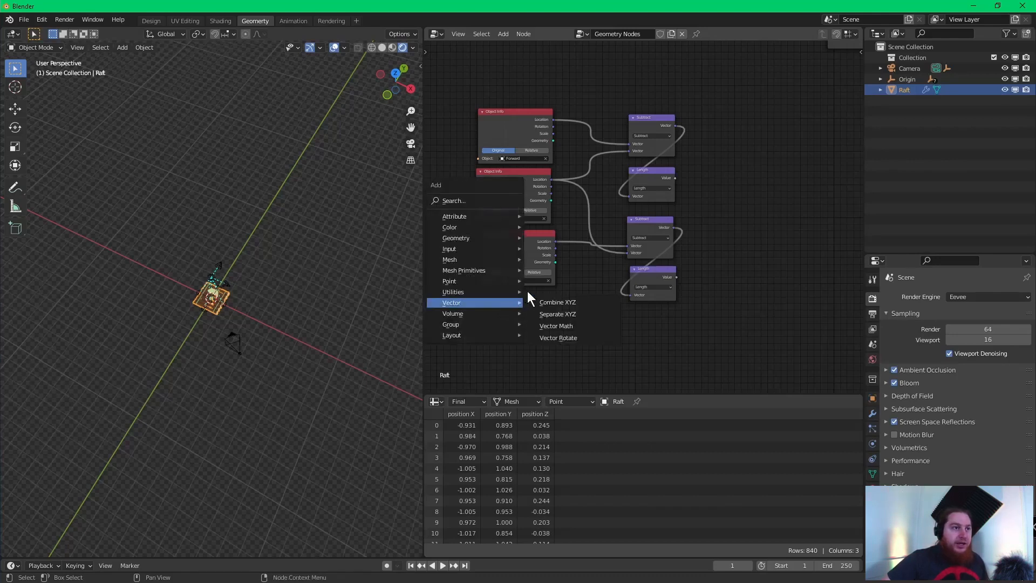
pyautogui.click(557, 314)
pyautogui.click(626, 317)
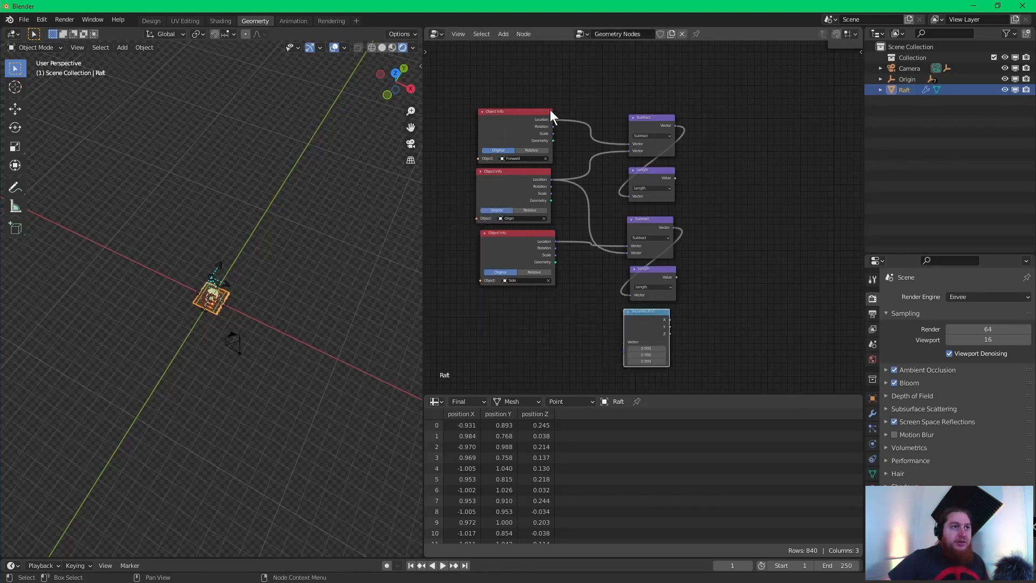
pyautogui.moveTo(552, 186); pyautogui.dragTo(622, 355)
pyautogui.moveTo(551, 186); pyautogui.dragTo(640, 326)
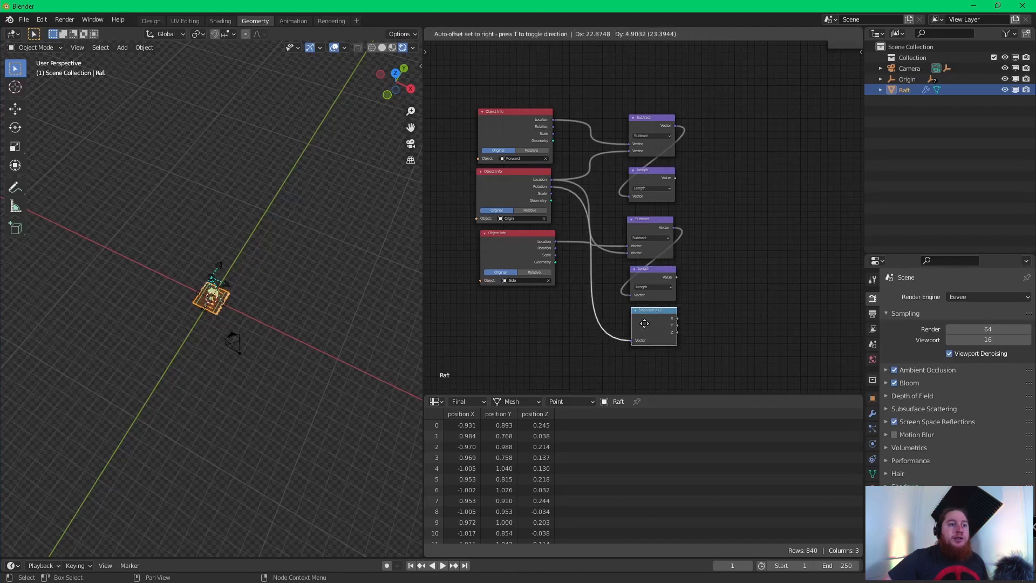
# - Combine the three Object Info nodes, both Subtract and Length pairs and the Separate XYZ node into a node group
pyautogui.scroll(-1, 718, 262)
pyautogui.scroll(-1, 750, 243)
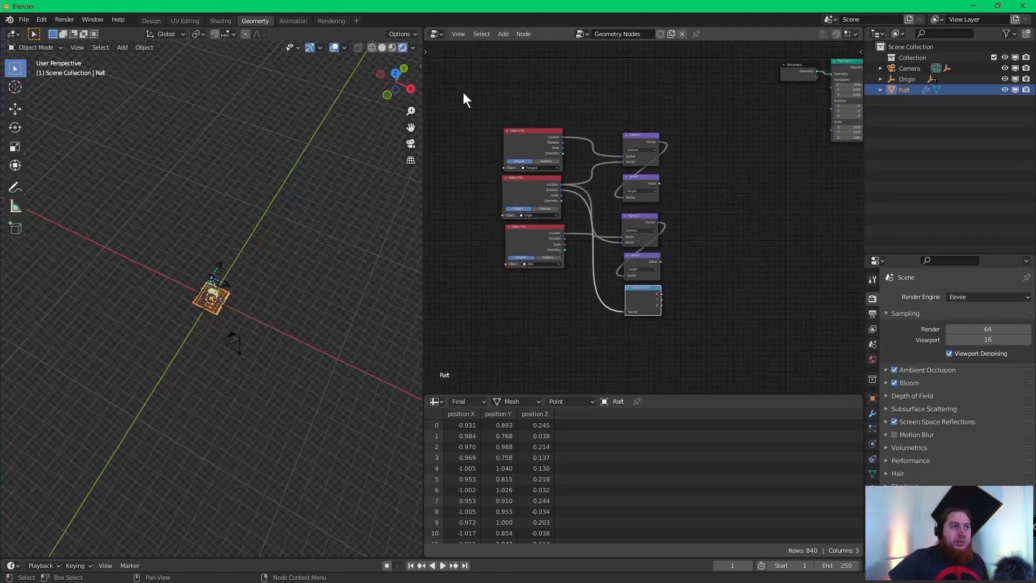
pyautogui.moveTo(462, 92); pyautogui.dragTo(727, 371)
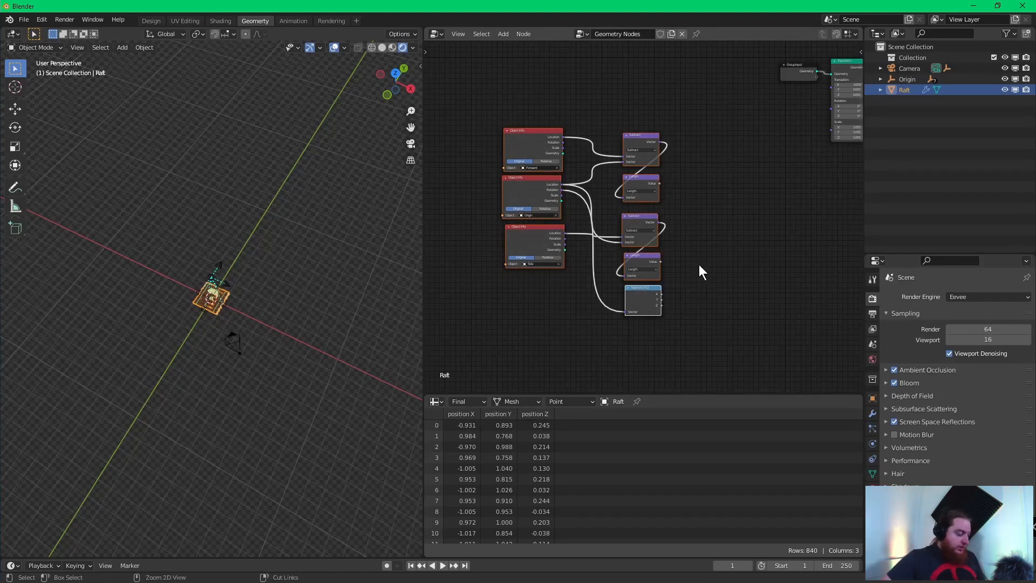
pyautogui.hotkey('ctrl', 'g')
# - Move Group Output farther from the math nodes and connect the upper Subtract vector and upper Length value to it as outputs
pyautogui.scroll(2, 664, 236)
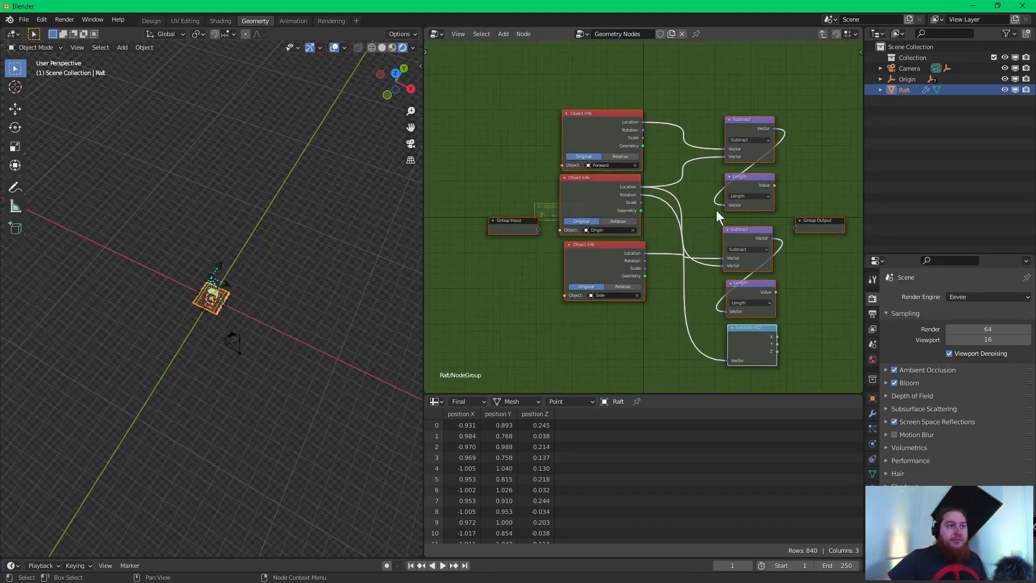
pyautogui.moveTo(697, 177); pyautogui.dragTo(611, 168, button='middle')
pyautogui.click(810, 164)
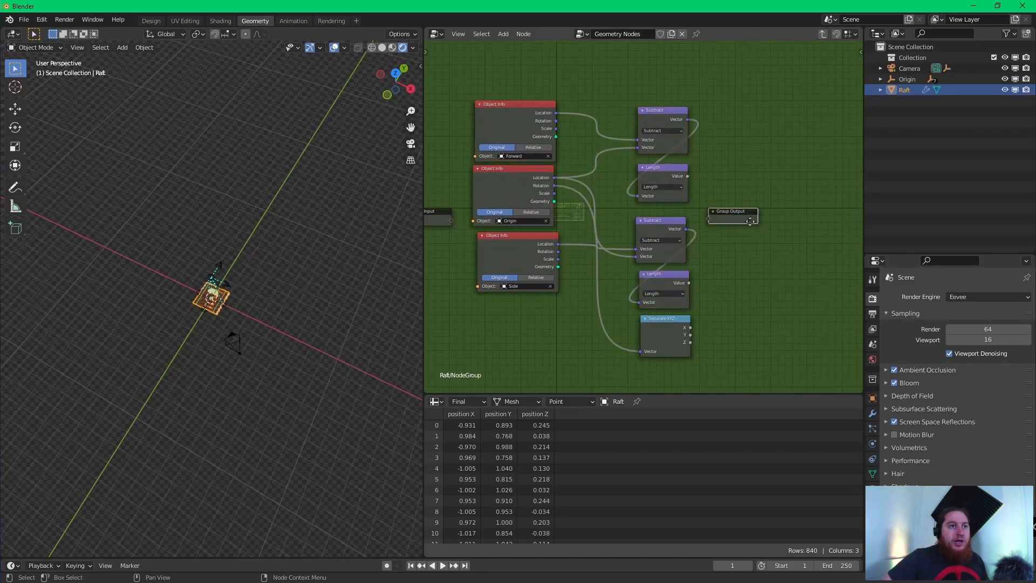
pyautogui.moveTo(736, 225); pyautogui.dragTo(794, 230)
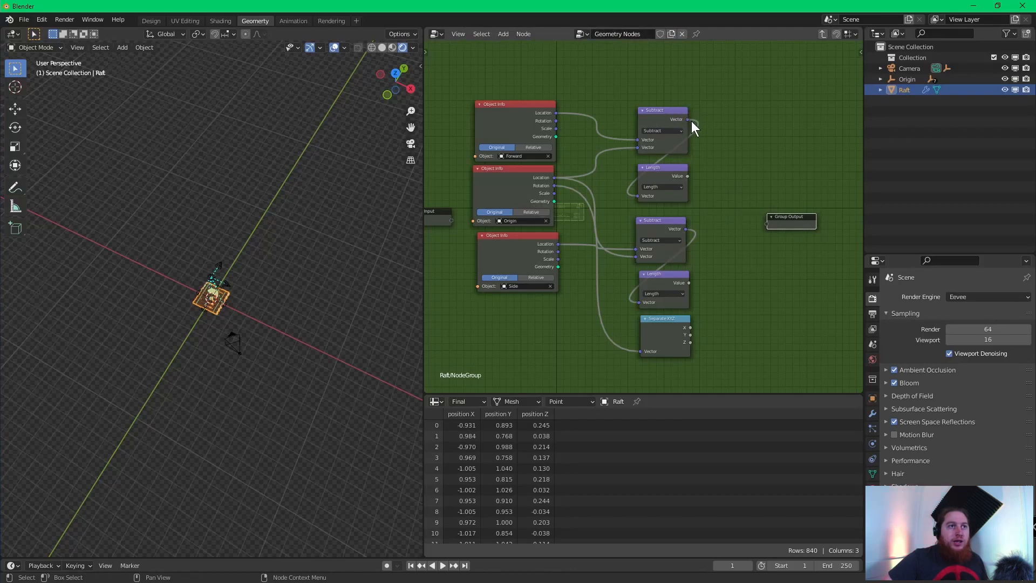
pyautogui.moveTo(691, 120); pyautogui.dragTo(729, 175)
pyautogui.moveTo(686, 120); pyautogui.dragTo(795, 176)
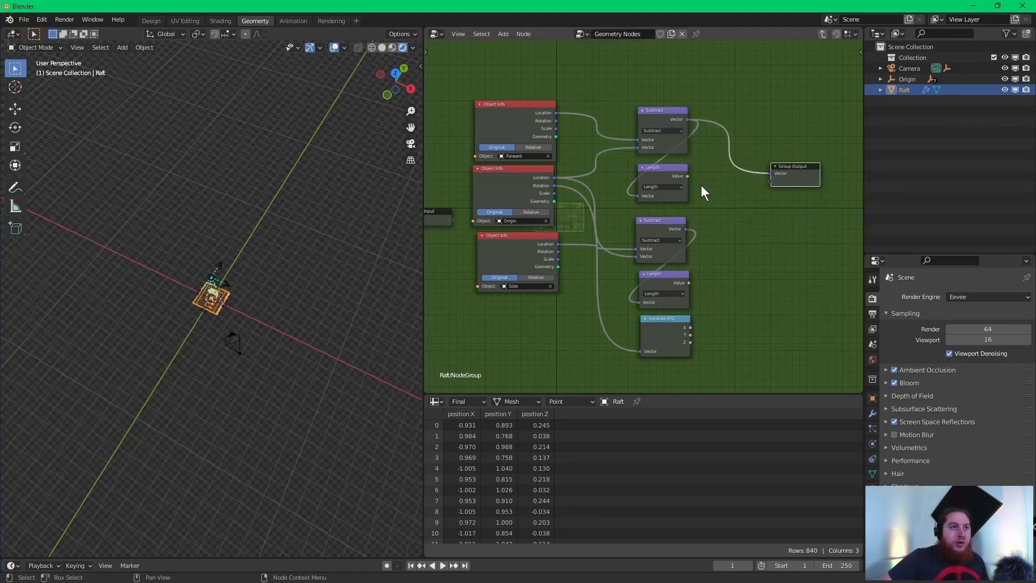
pyautogui.moveTo(687, 176); pyautogui.dragTo(771, 180)
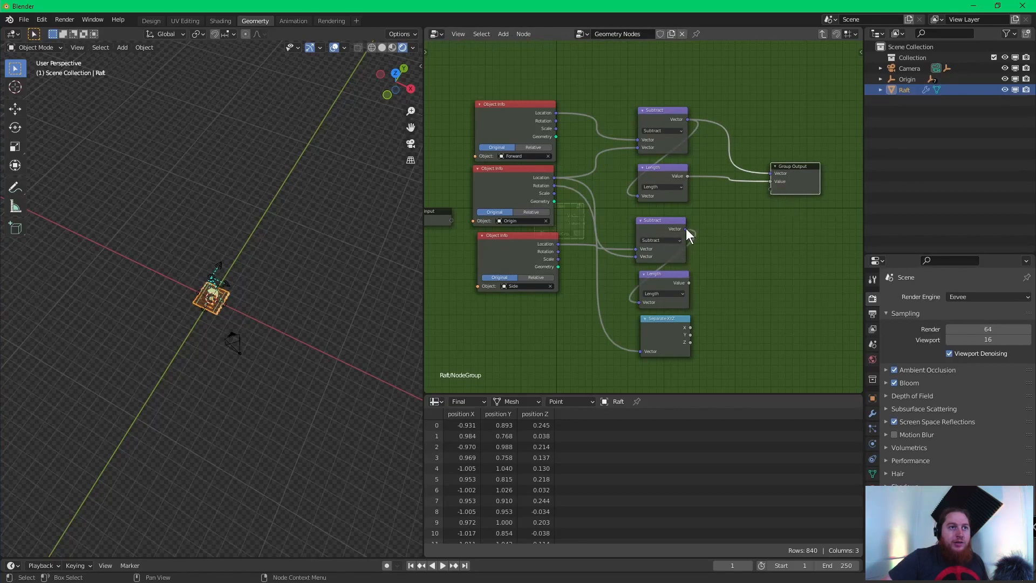
# - Add the lower Subtract vector, the lower Length value and the Separate XYZ node's Z as further group outputs
pyautogui.moveTo(685, 229); pyautogui.dragTo(771, 188)
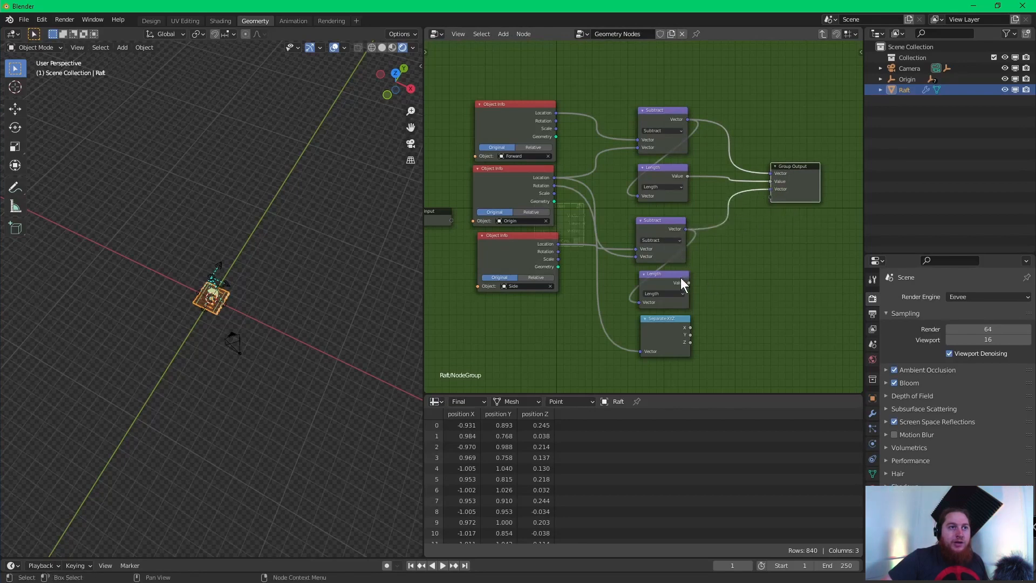
pyautogui.moveTo(689, 283); pyautogui.dragTo(770, 197)
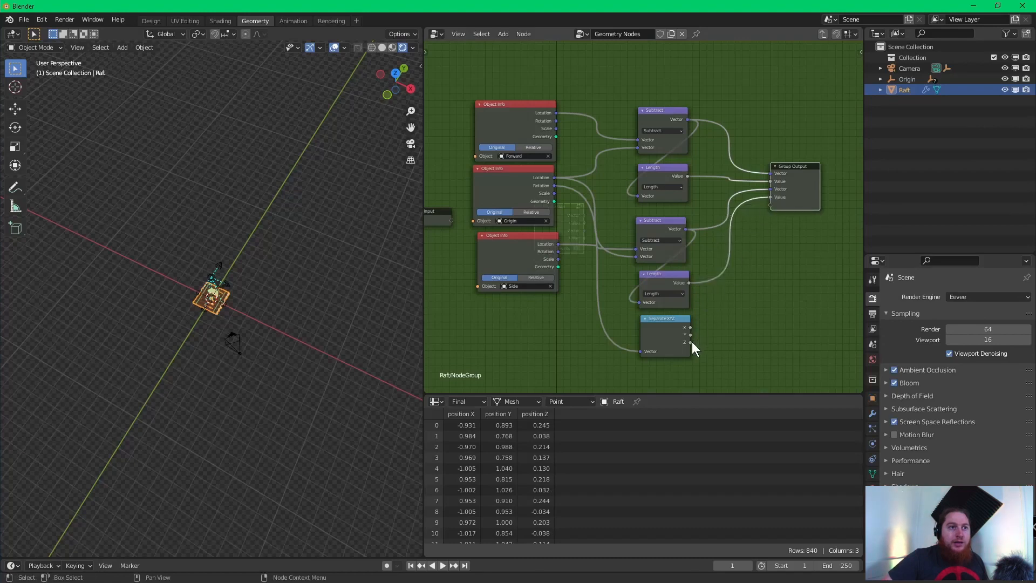
pyautogui.moveTo(691, 342); pyautogui.dragTo(771, 208)
# - Rename the group's first two outputs Fwd Vector and Fwd Length
pyautogui.moveTo(803, 175); pyautogui.dragTo(743, 160, button='middle')
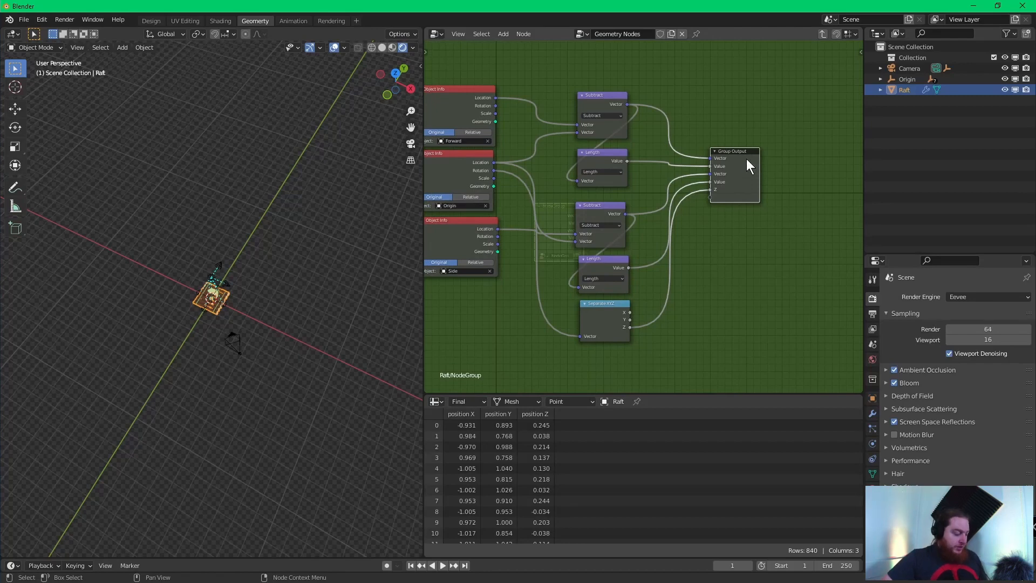
pyautogui.press('n')
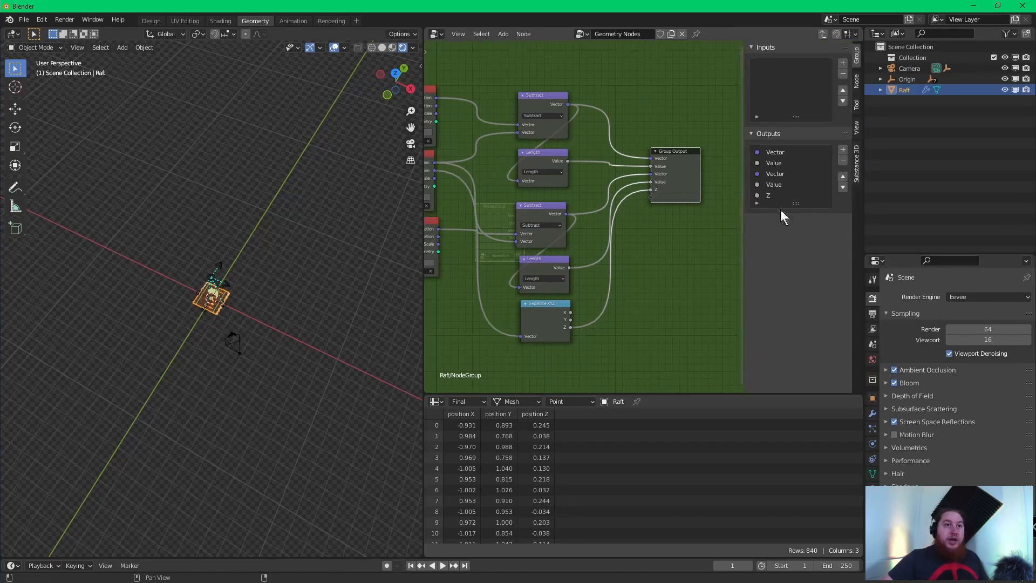
pyautogui.click(782, 152)
pyautogui.write('Fwd')
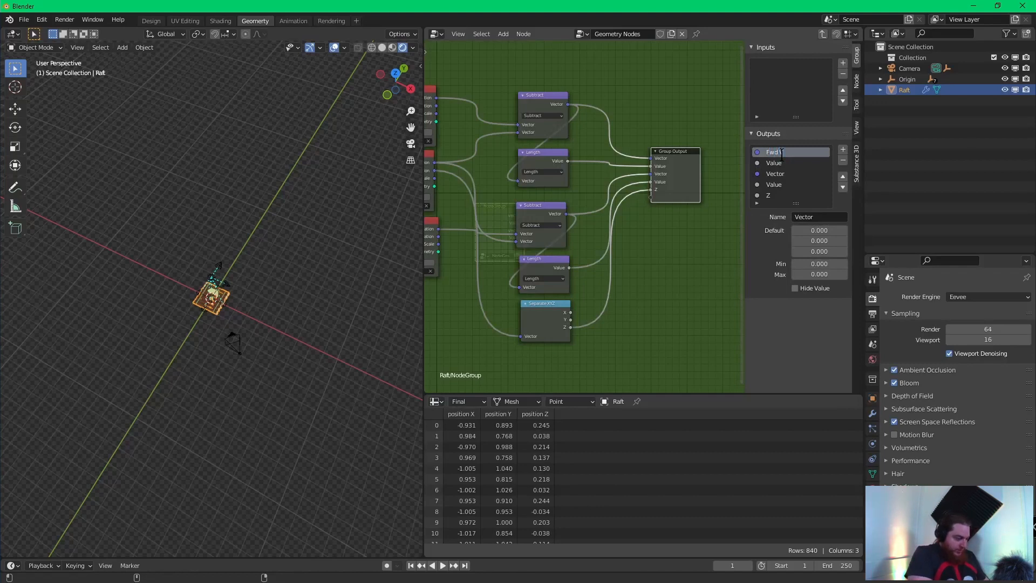
pyautogui.write(' Vector')
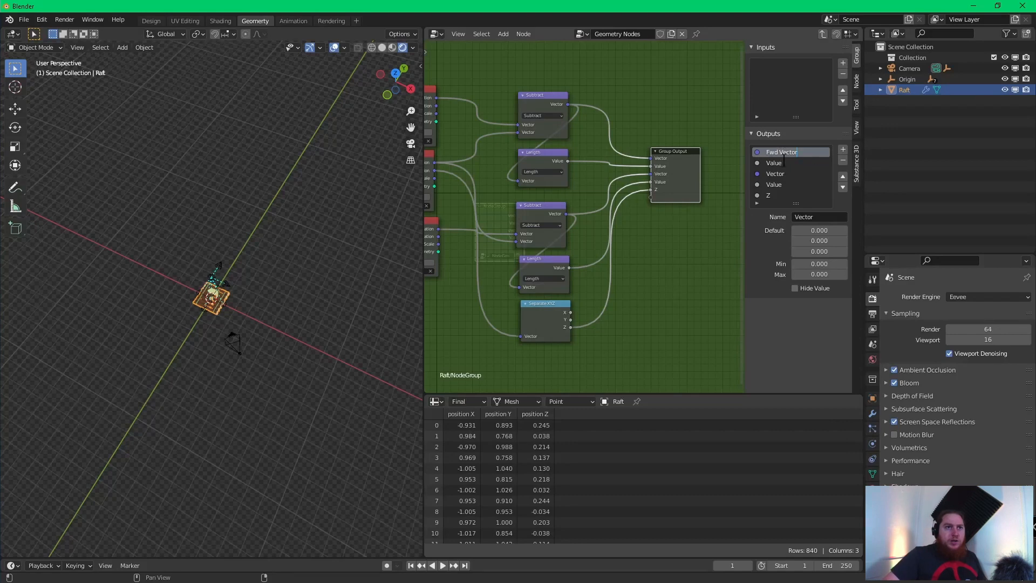
pyautogui.press('Return')
pyautogui.click(780, 161)
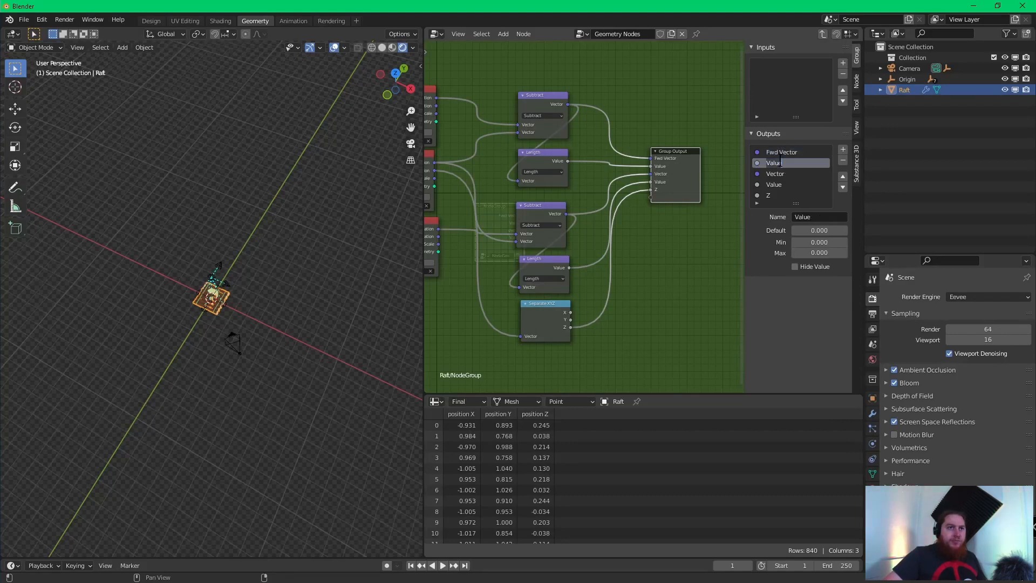
pyautogui.write('Fwd Length')
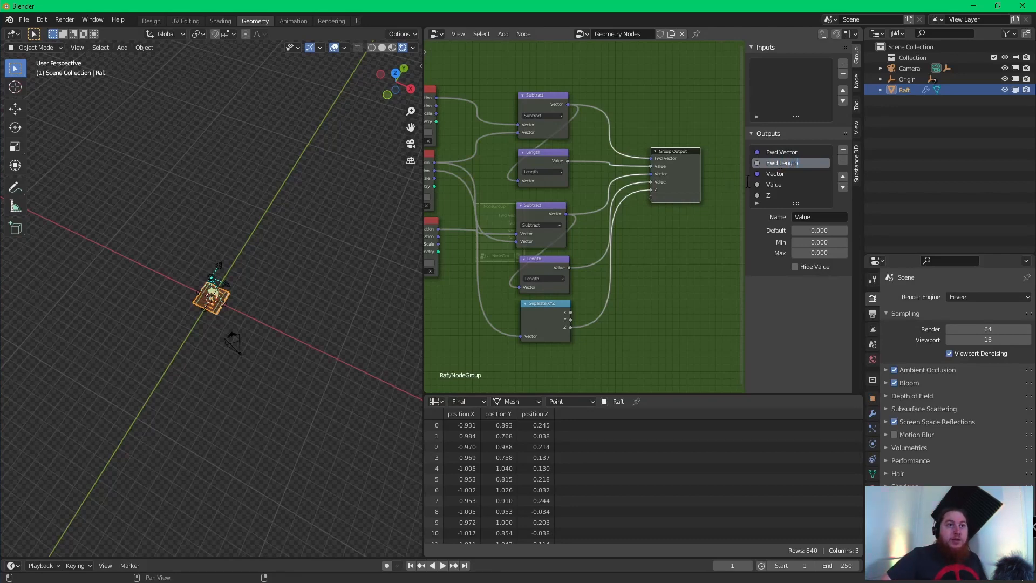
pyautogui.press('Return')
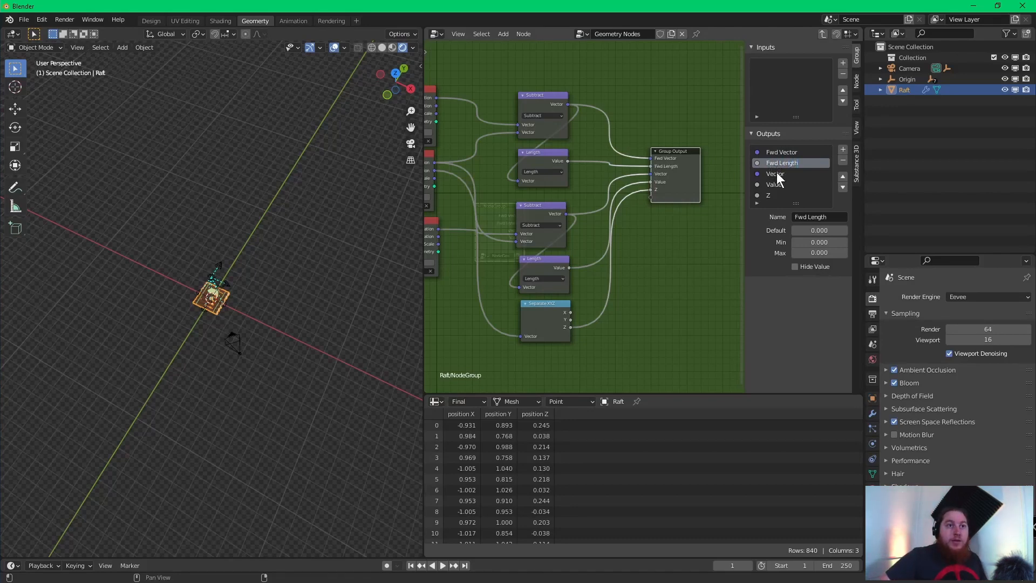
# - Rename the group's third and fourth outputs Side Vector and Side Length
pyautogui.write('S')
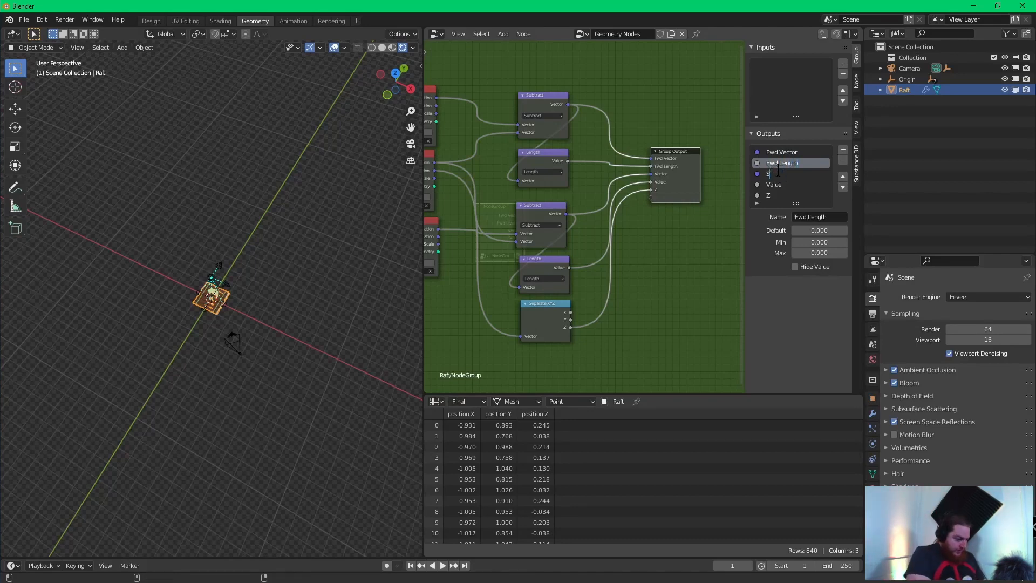
pyautogui.write('ide Vec')
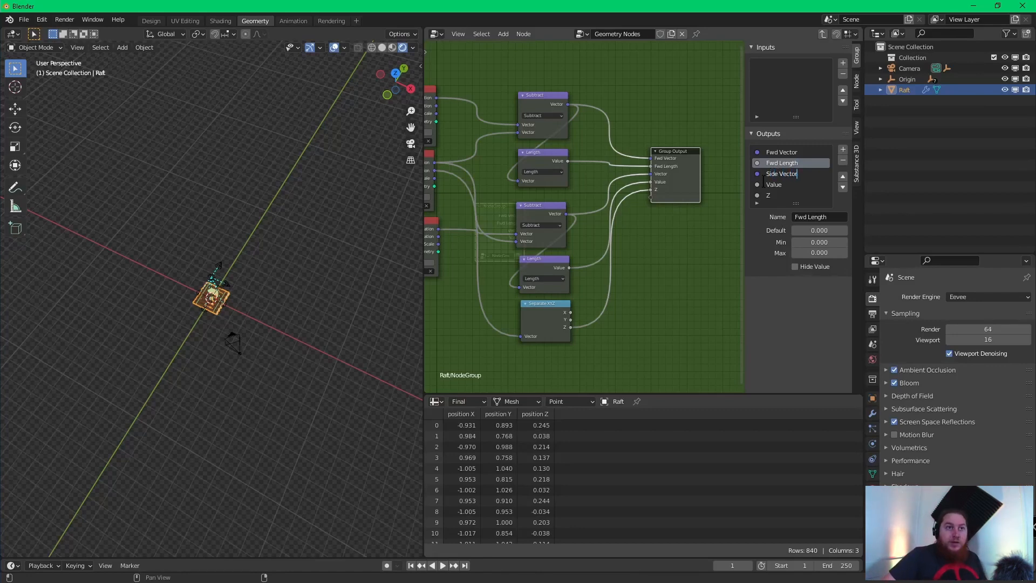
pyautogui.write('tor')
pyautogui.doubleClick(768, 183)
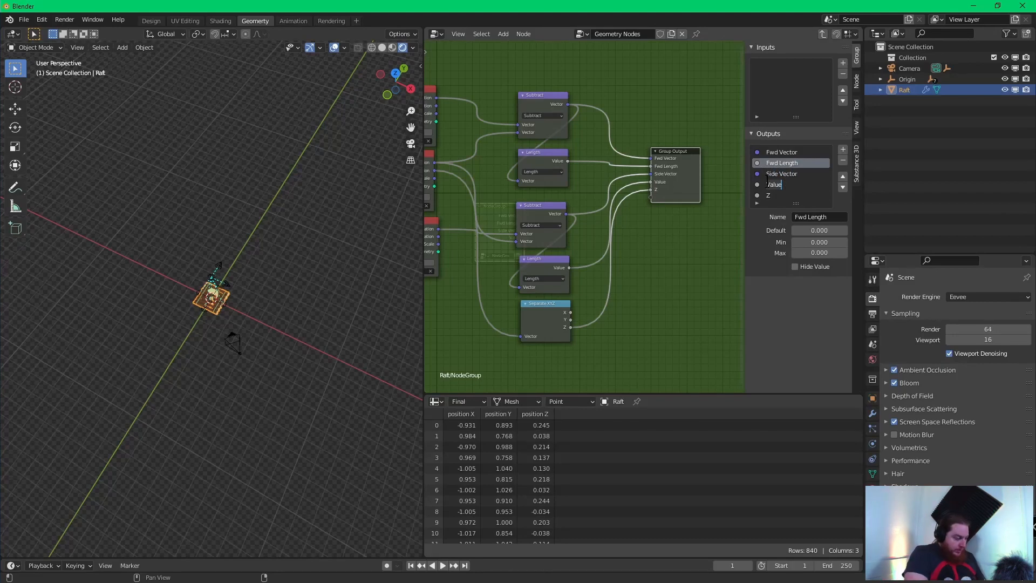
pyautogui.write('Side L')
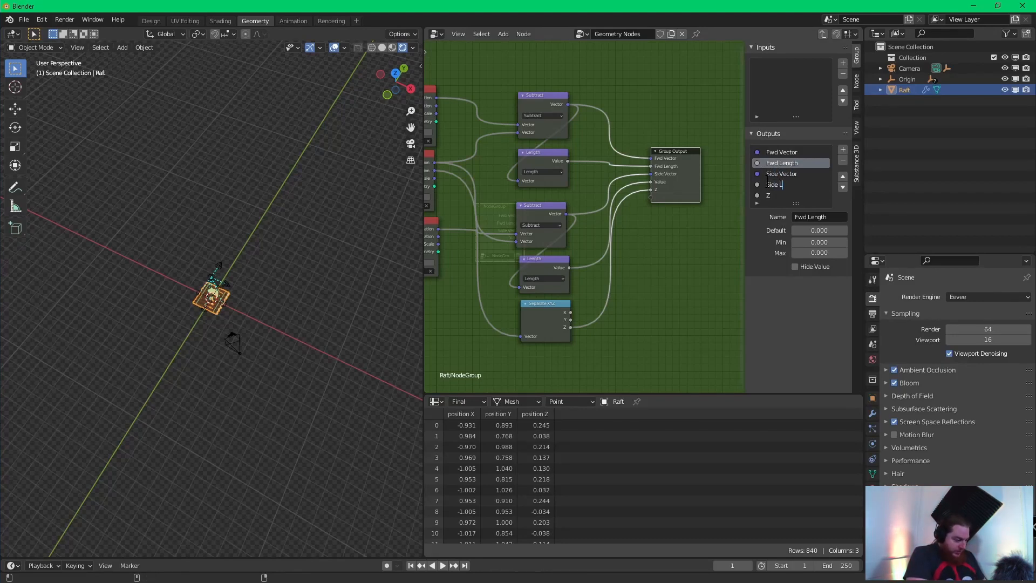
pyautogui.write('ength')
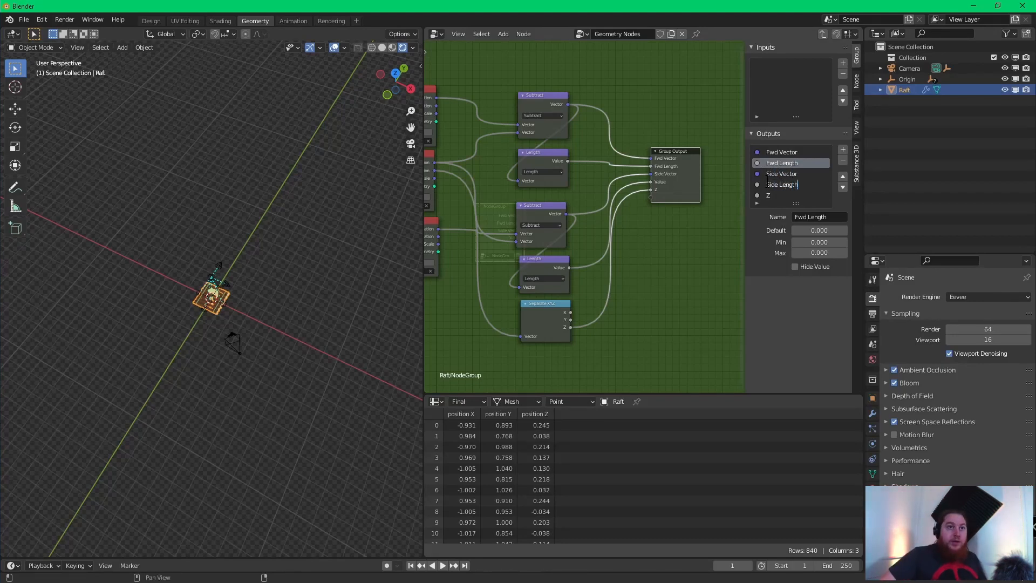
pyautogui.press('Return')
# - Rename the group's Z output Z Rotation and return to the main Raft node tree
pyautogui.doubleClick(767, 195)
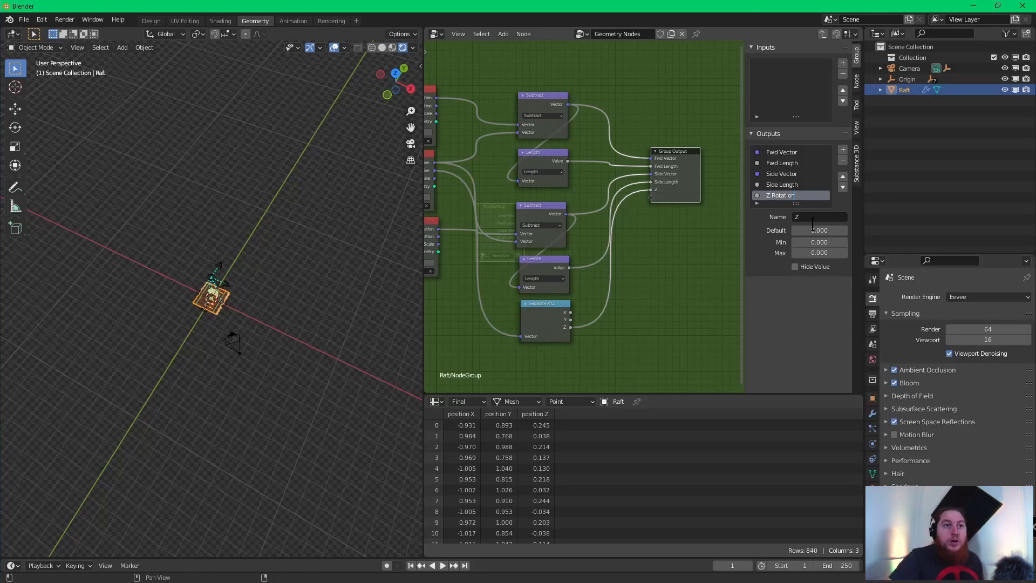
pyautogui.press('Return')
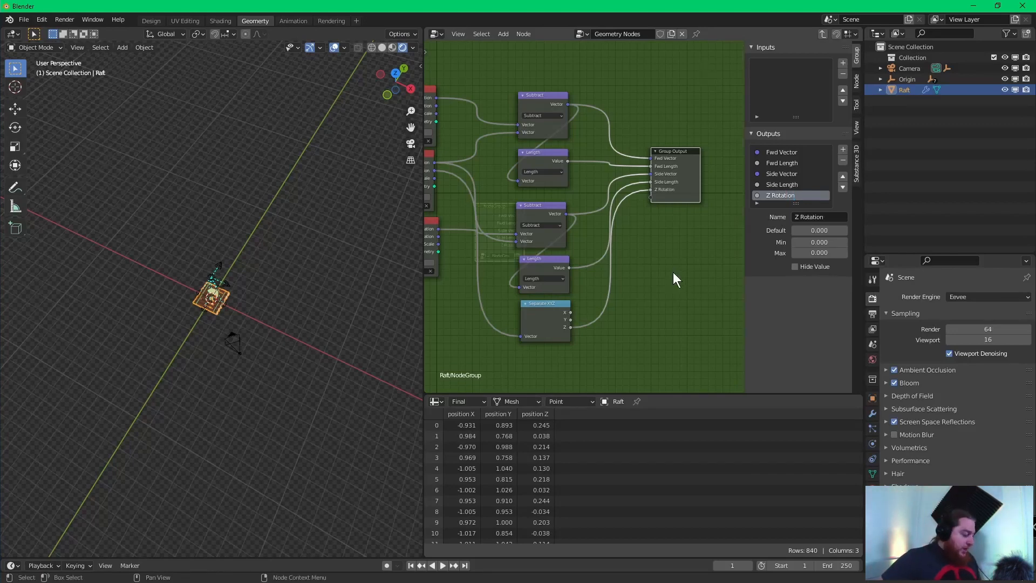
pyautogui.press('Tab')
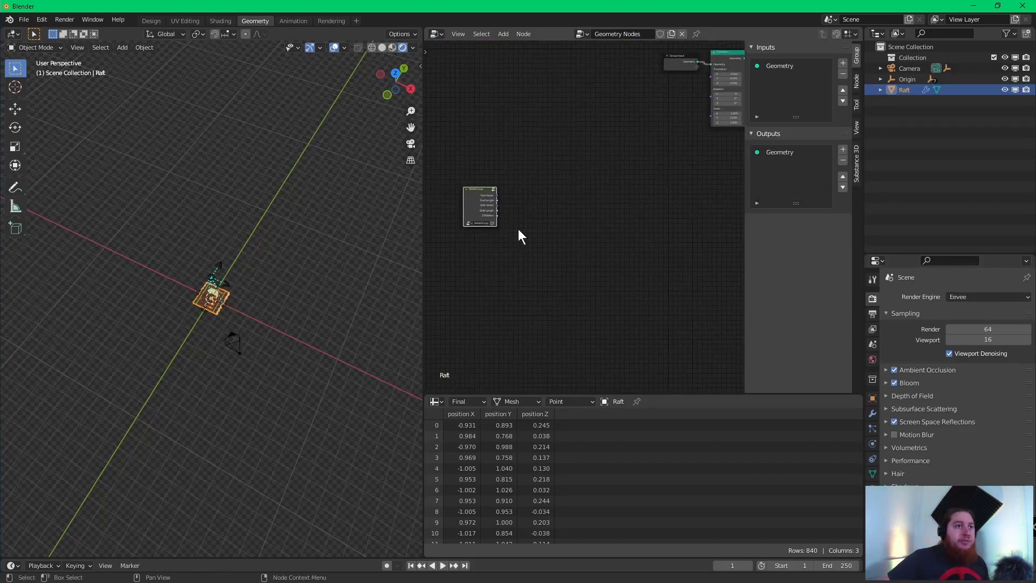
# - Move the NodeGroup node into the empty area below the main geometry nodes
pyautogui.moveTo(474, 205); pyautogui.dragTo(533, 255)
pyautogui.scroll(4, 533, 254)
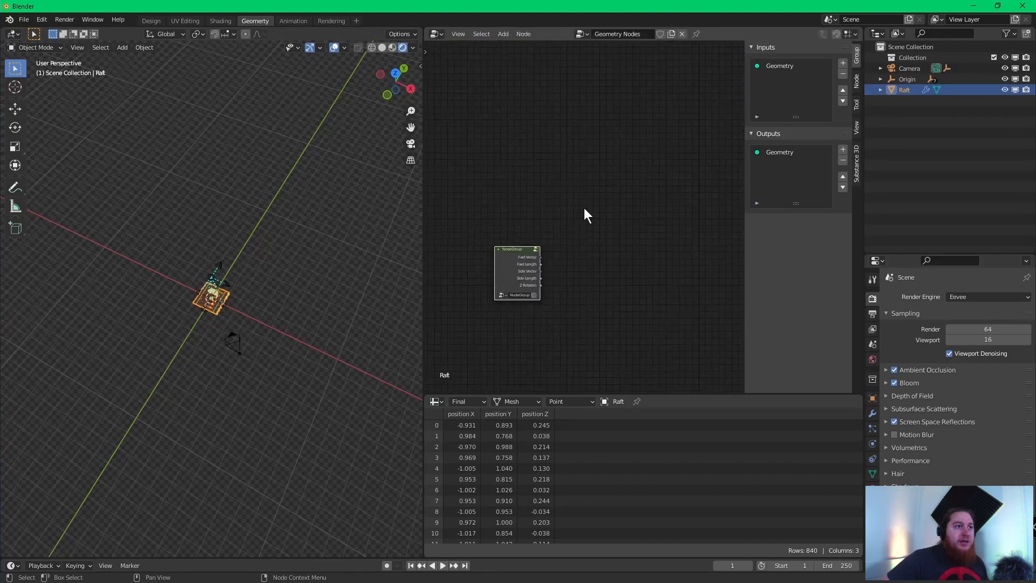
pyautogui.scroll(-2, 566, 205)
pyautogui.moveTo(564, 197); pyautogui.dragTo(606, 181, button='middle')
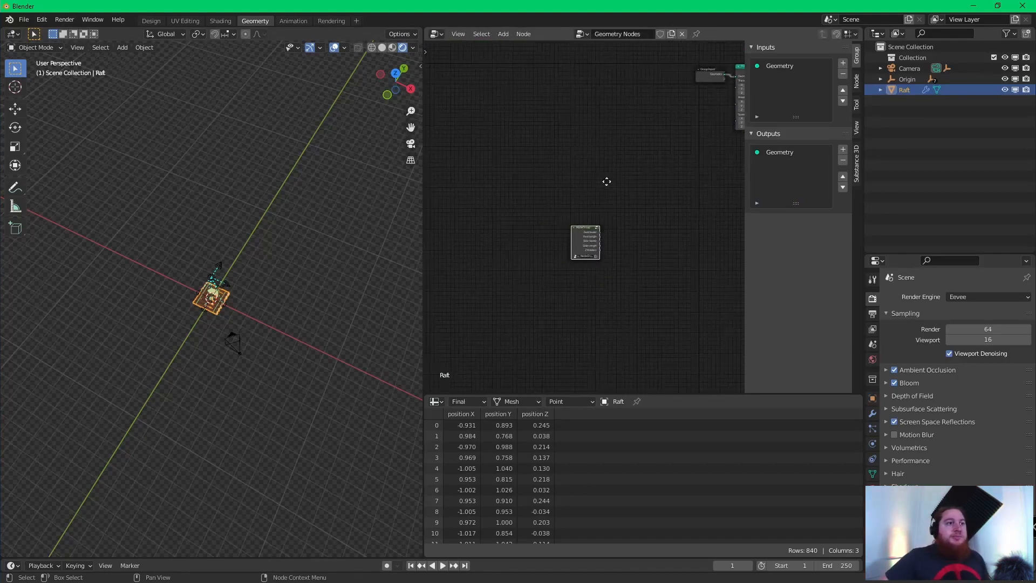
pyautogui.press('g')
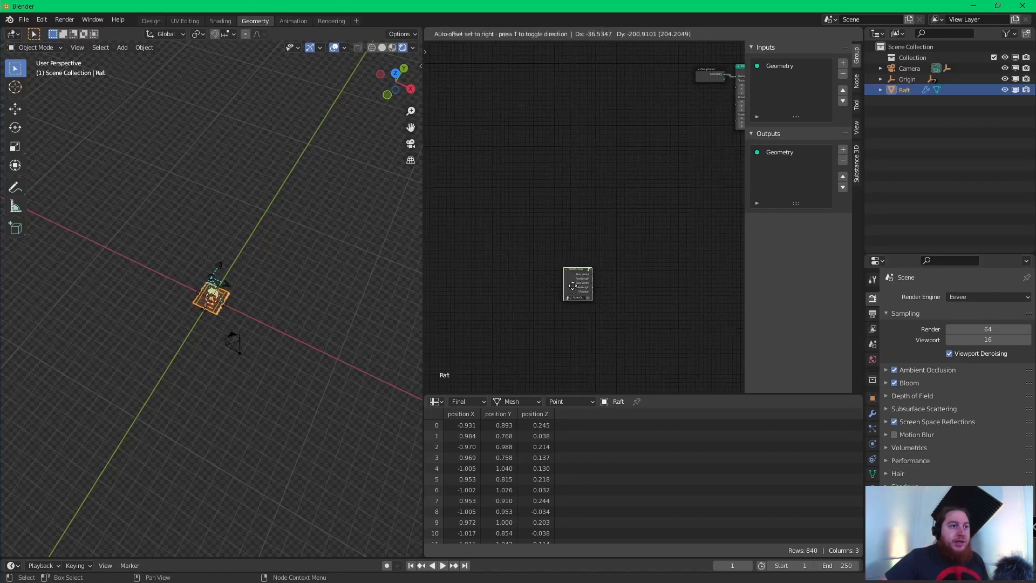
pyautogui.click(587, 241)
pyautogui.scroll(2, 549, 176)
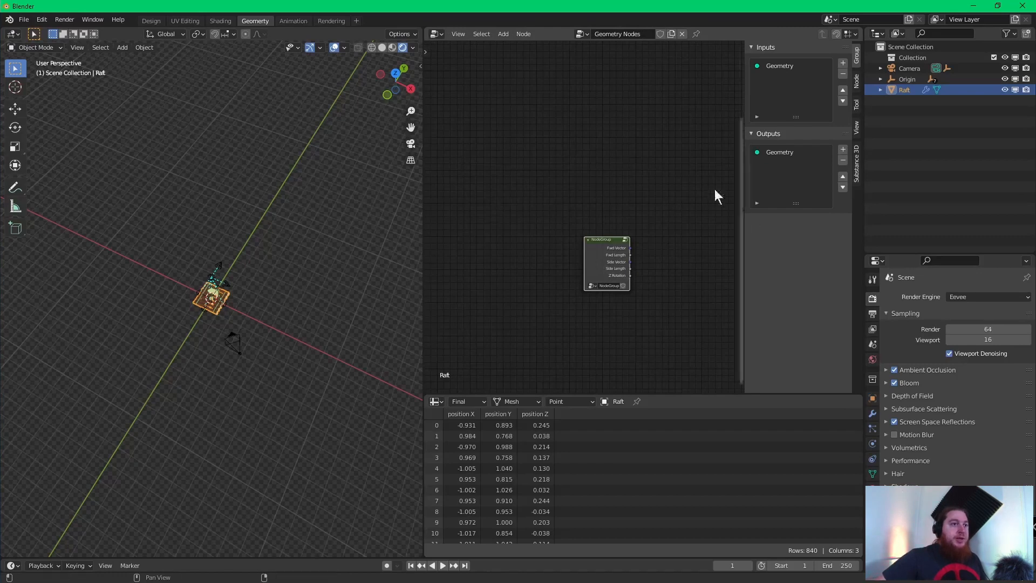
pyautogui.moveTo(572, 187); pyautogui.dragTo(594, 202, button='middle')
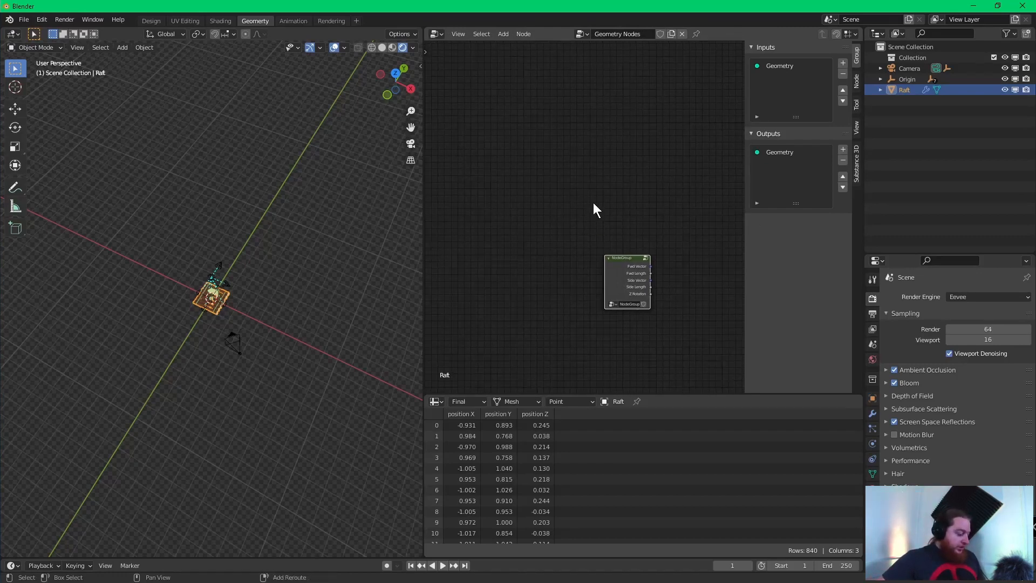
# - Add an Object Info node above the NodeGroup node, widen it and set its object to Front_Ref
pyautogui.hotkey('shift', 'a')
pyautogui.moveTo(582, 202)
pyautogui.moveTo(559, 148)
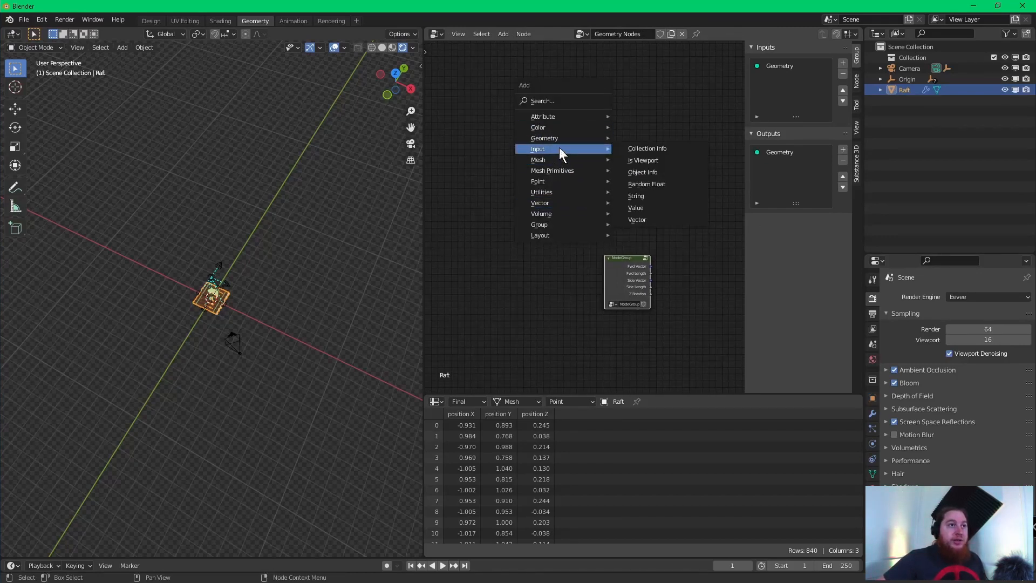
pyautogui.click(637, 174)
pyautogui.click(483, 123)
pyautogui.scroll(3, 508, 137)
pyautogui.moveTo(508, 137); pyautogui.dragTo(573, 257, button='middle')
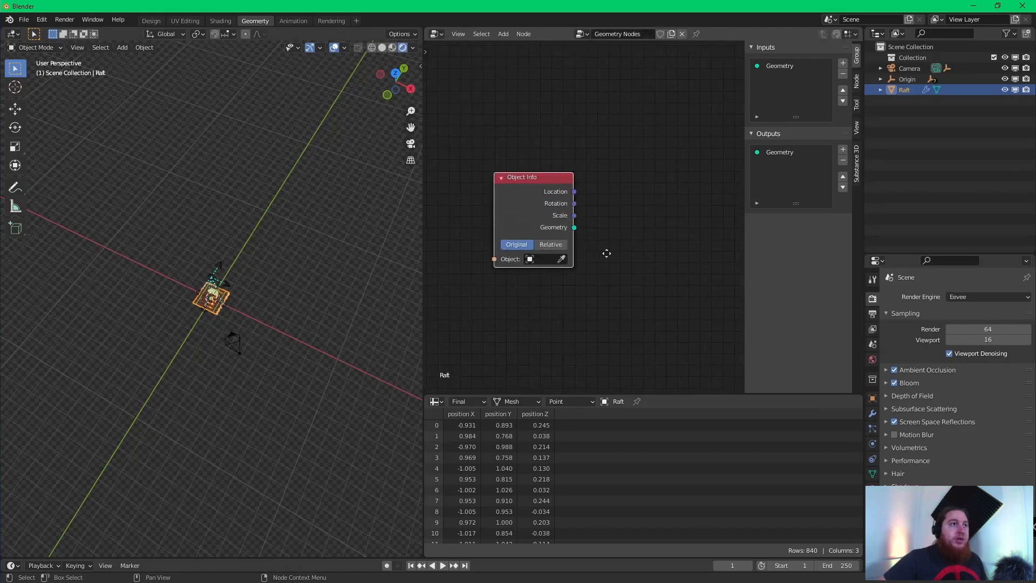
pyautogui.moveTo(575, 177); pyautogui.dragTo(638, 185)
pyautogui.click(577, 259)
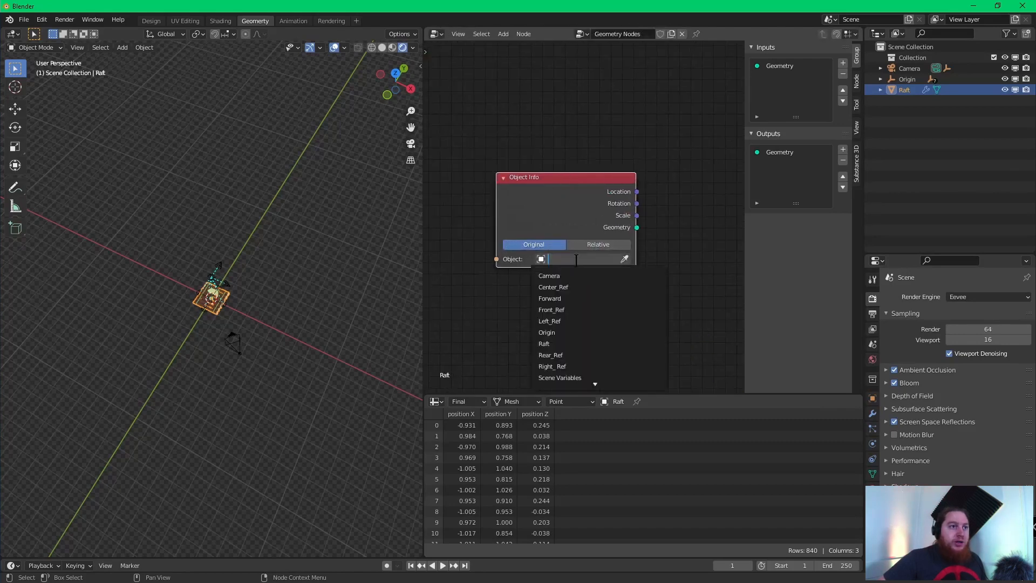
pyautogui.click(577, 310)
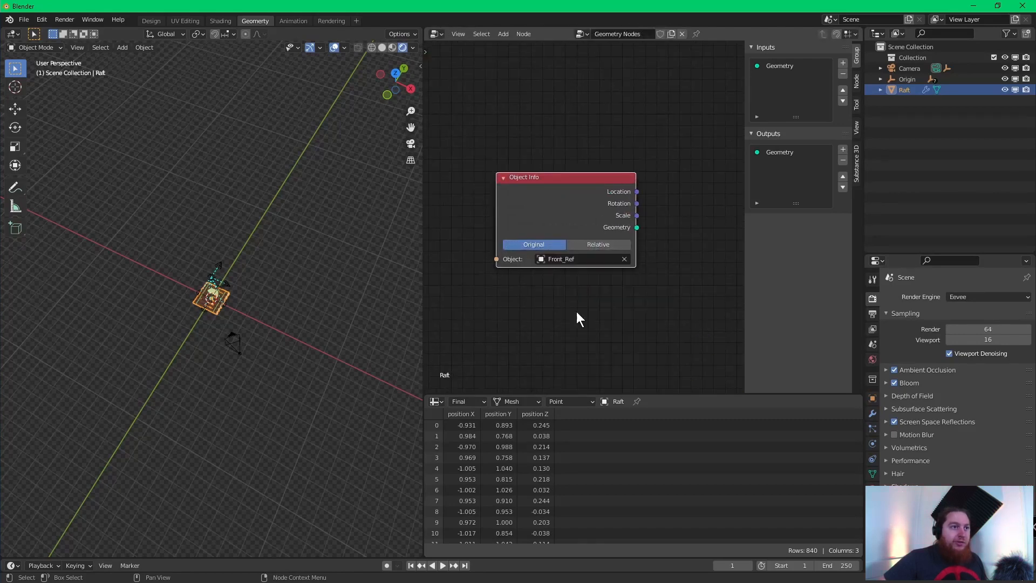
# - Duplicate the Front_Ref Object Info node below itself, set the copy's object to Rear_Ref and tidy the positions of both nodes
pyautogui.moveTo(576, 312); pyautogui.dragTo(569, 164, button='middle')
pyautogui.hotkey('shift', 'd')
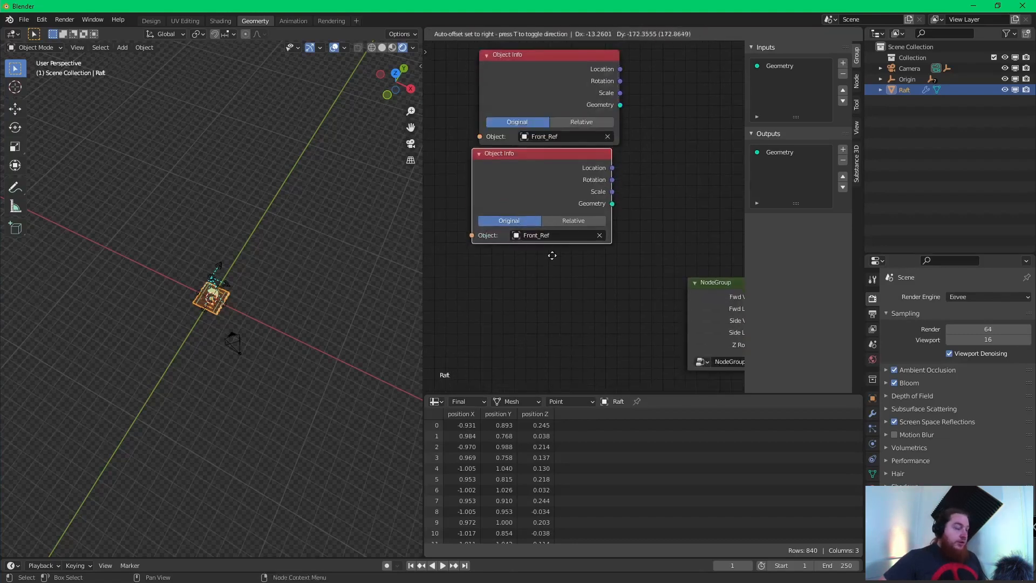
pyautogui.click(566, 244)
pyautogui.click(564, 232)
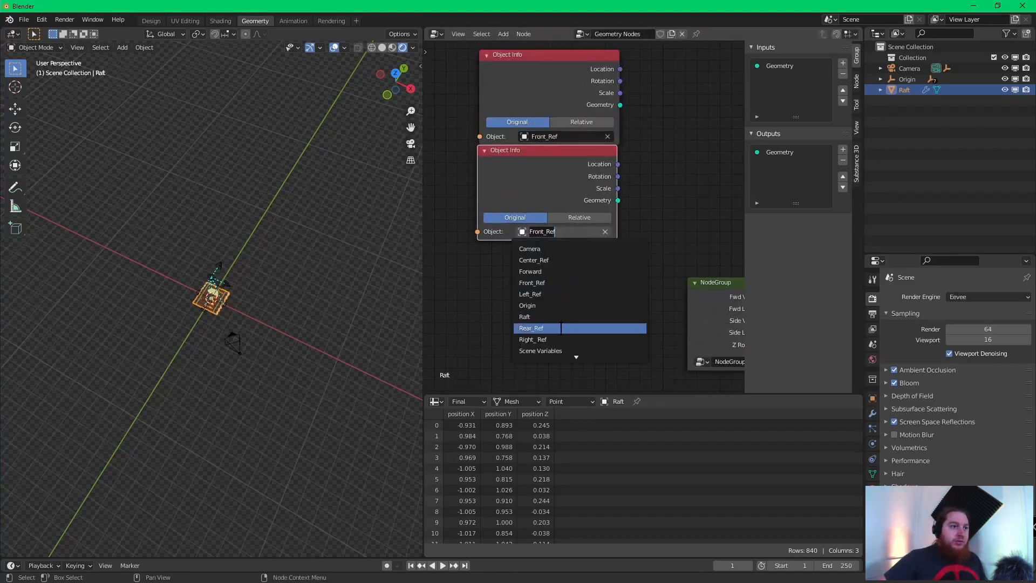
pyautogui.click(564, 327)
pyautogui.scroll(-2, 601, 230)
pyautogui.moveTo(653, 151); pyautogui.dragTo(603, 180, button='middle')
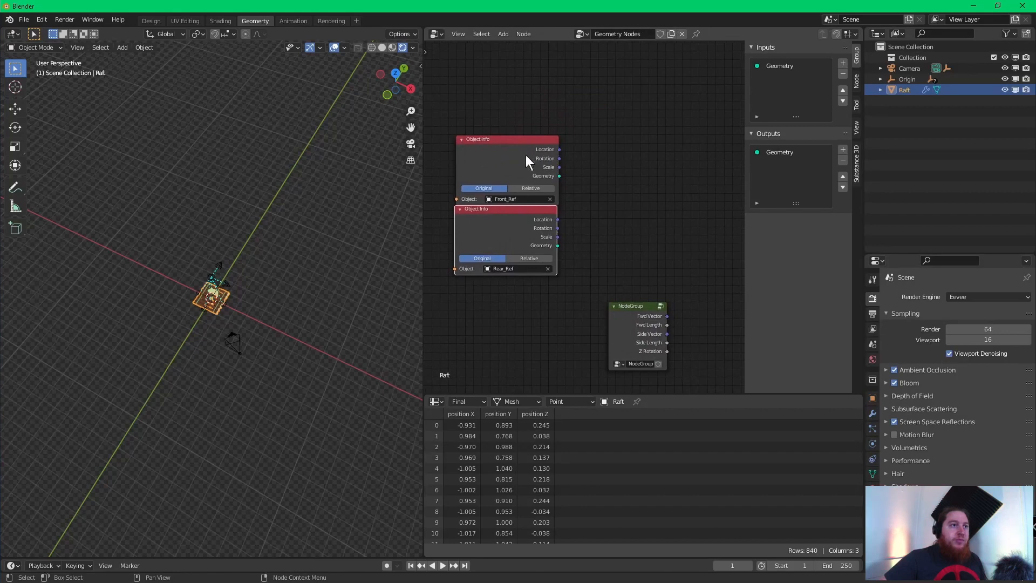
pyautogui.moveTo(526, 154); pyautogui.dragTo(514, 137)
pyautogui.moveTo(520, 212); pyautogui.dragTo(508, 200)
# - Add a Vector Math node set to Subtract and connect the Front_Ref and Rear_Ref locations to its first and second vector inputs
pyautogui.moveTo(581, 170); pyautogui.dragTo(565, 193, button='middle')
pyautogui.hotkey('shift', 'a')
pyautogui.moveTo(571, 196)
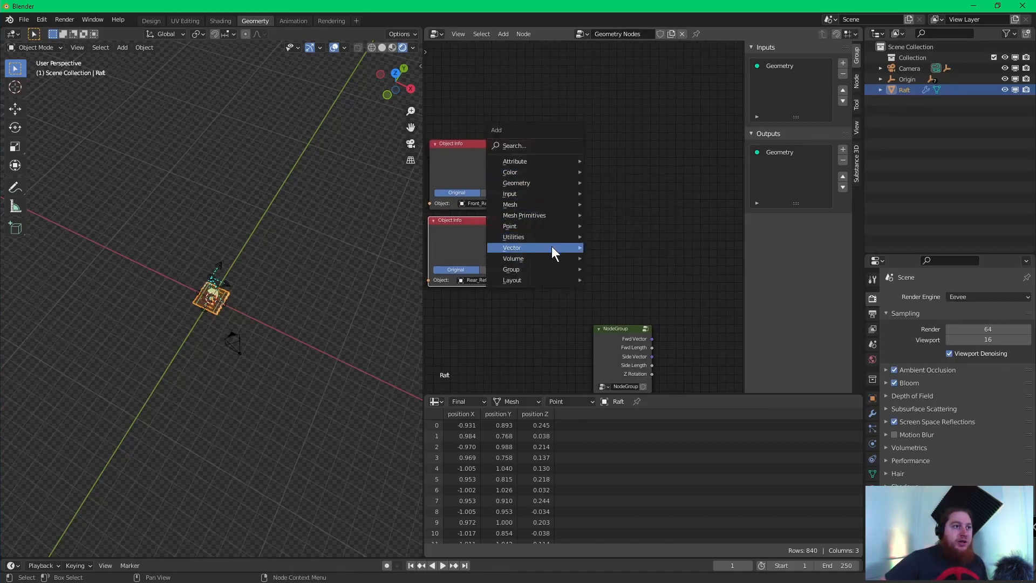
pyautogui.moveTo(551, 246)
pyautogui.click(622, 276)
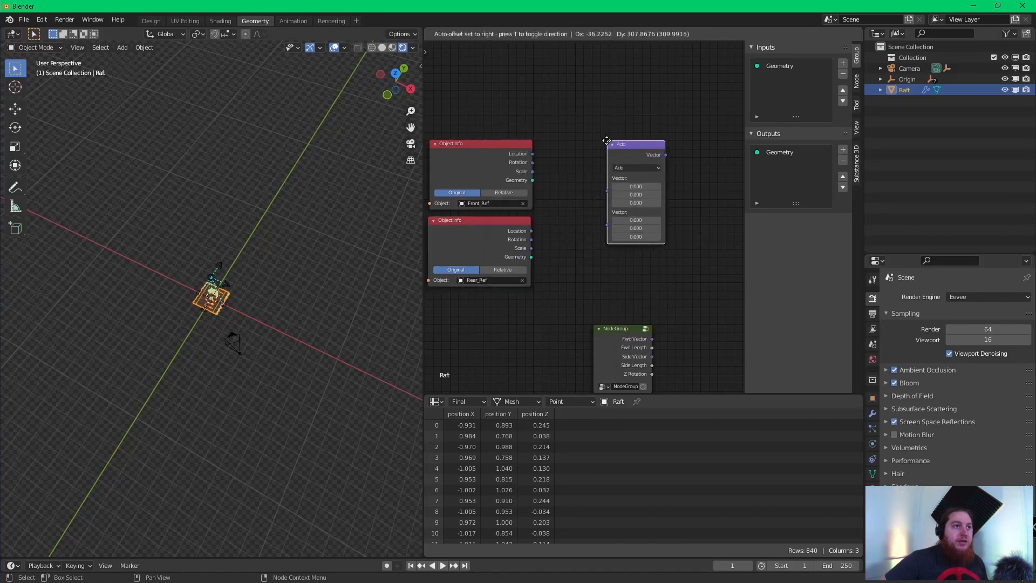
pyautogui.click(605, 140)
pyautogui.click(623, 167)
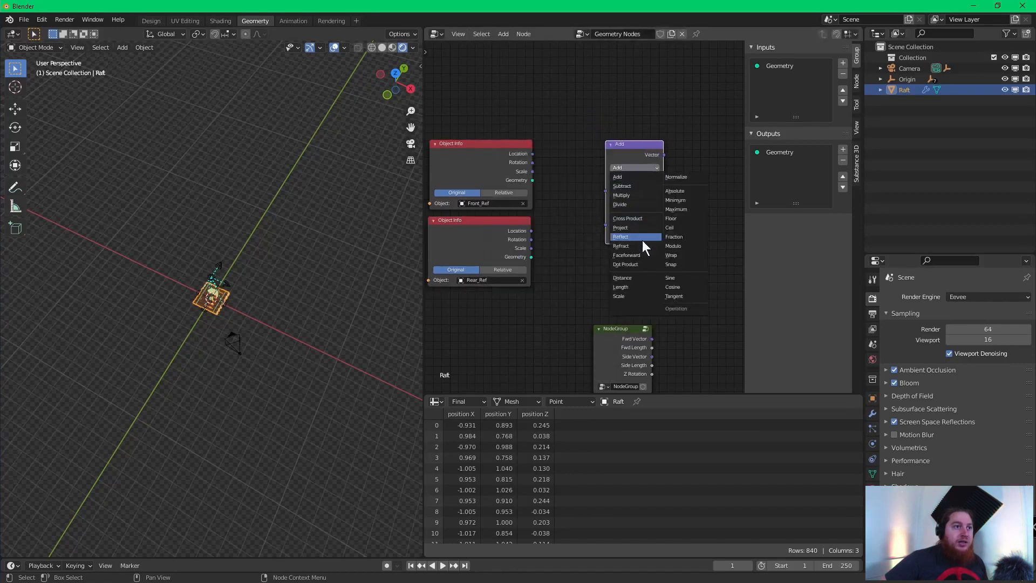
pyautogui.click(617, 186)
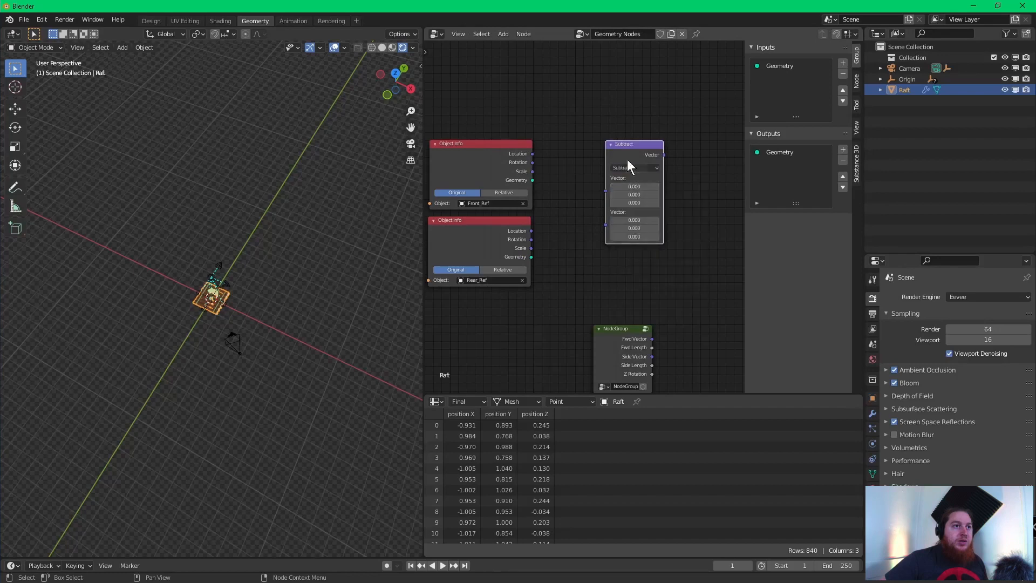
pyautogui.moveTo(621, 156); pyautogui.dragTo(629, 128)
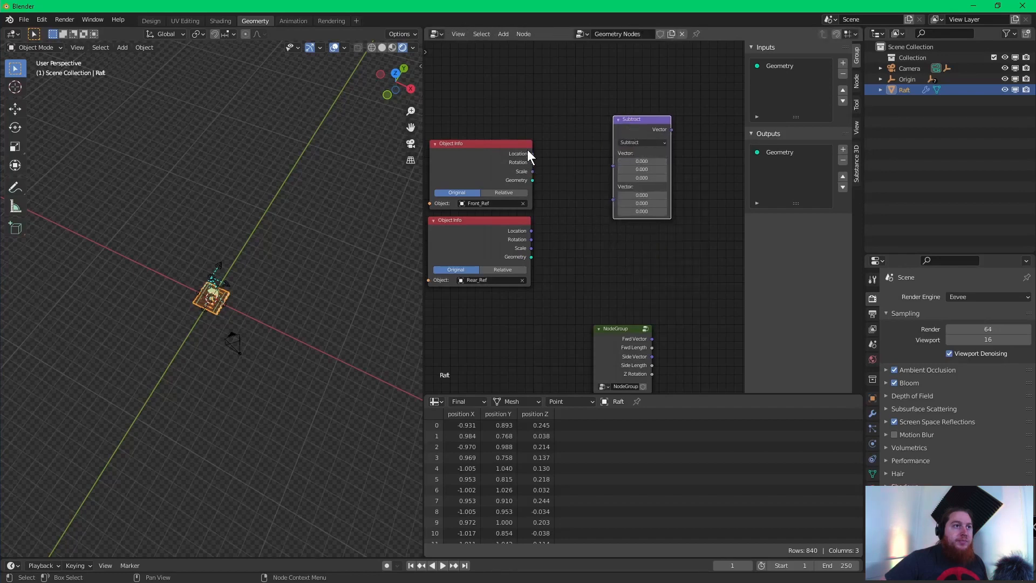
pyautogui.moveTo(532, 155); pyautogui.dragTo(617, 167)
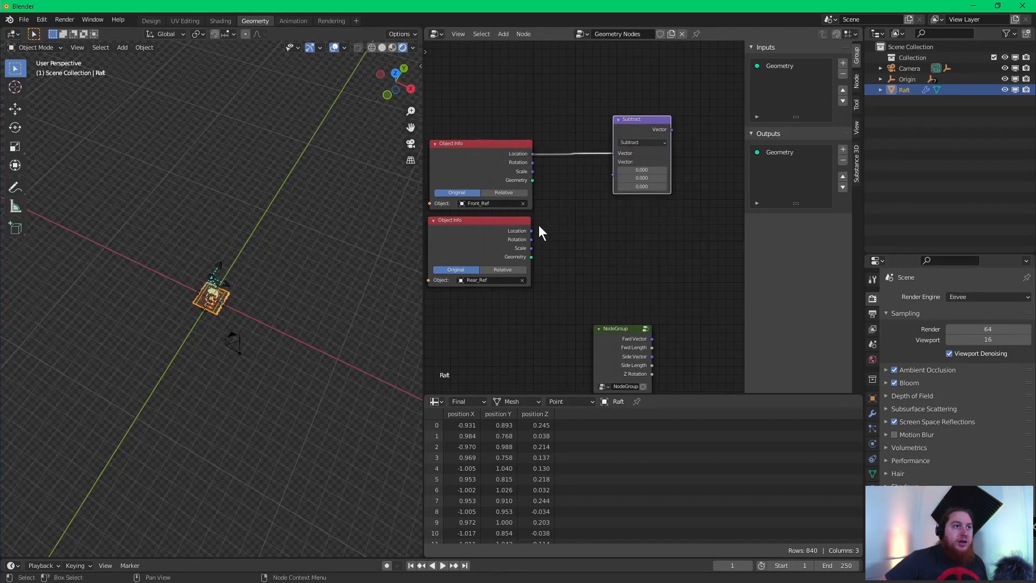
pyautogui.moveTo(532, 231); pyautogui.dragTo(613, 174)
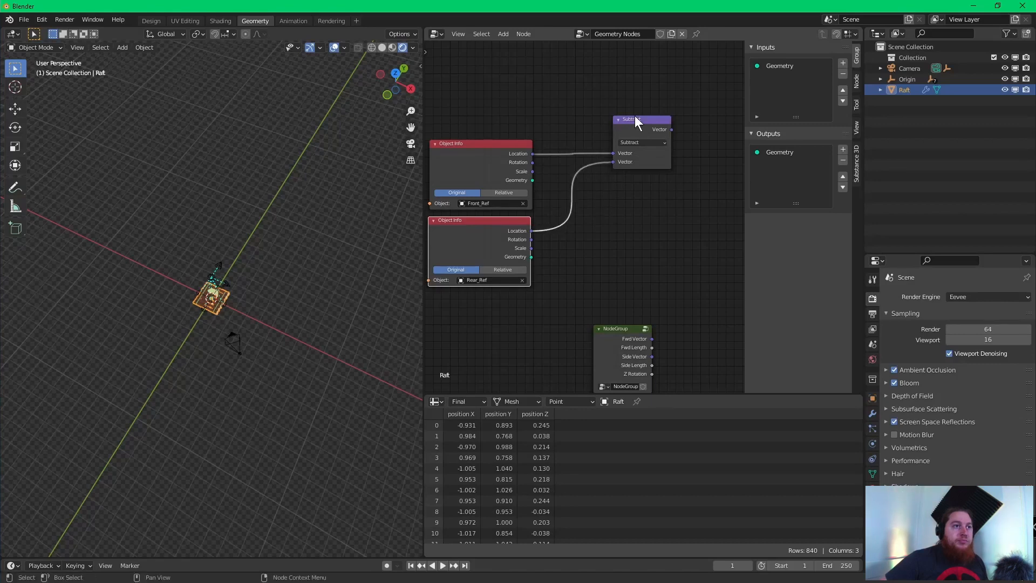
# - Duplicate the Subtract node below itself, set the copy to Length and connect the Subtract vector output to its vector input
pyautogui.hotkey('shift', 'd')
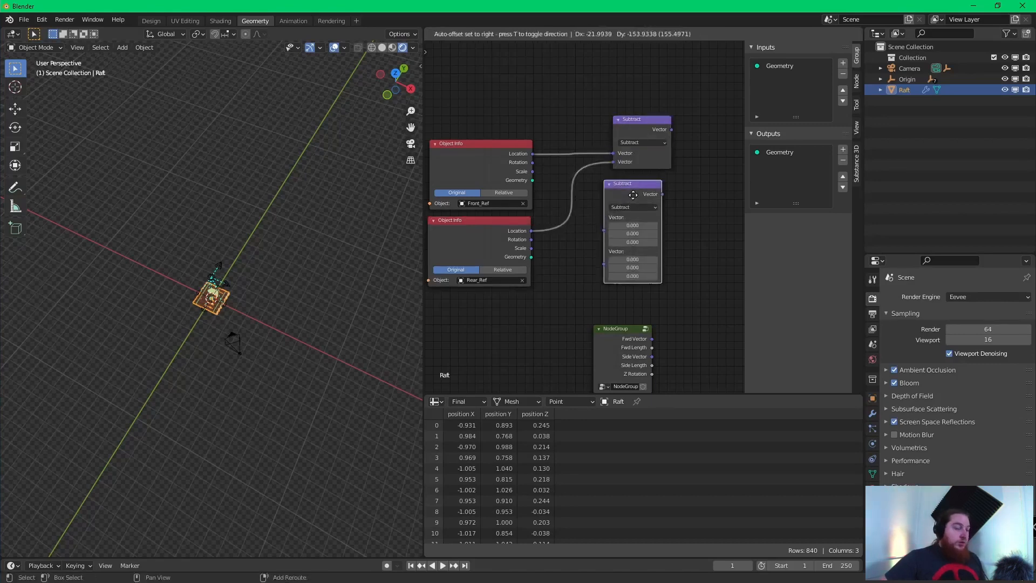
pyautogui.click(635, 197)
pyautogui.click(632, 209)
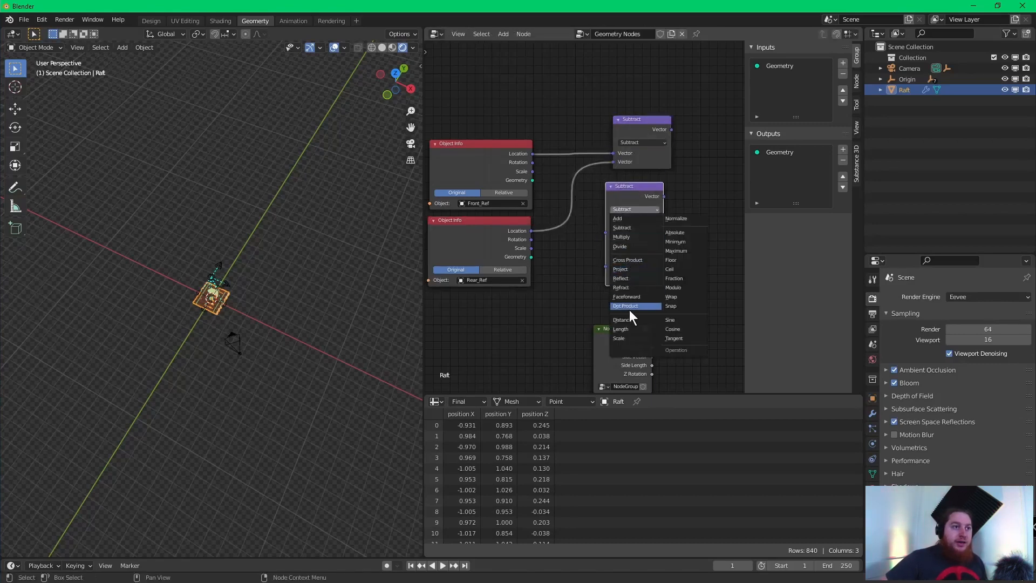
pyautogui.click(635, 327)
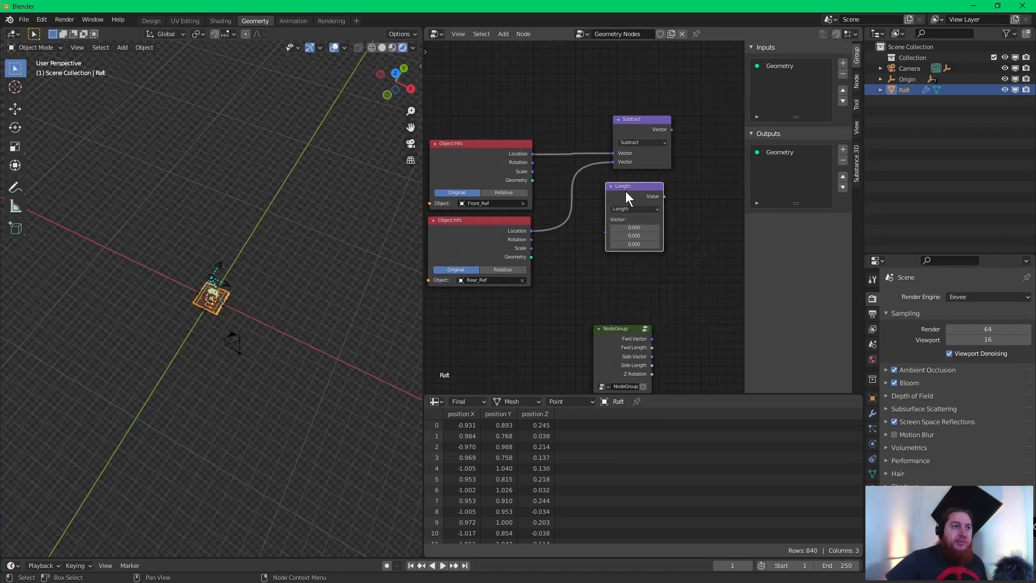
pyautogui.moveTo(626, 191); pyautogui.dragTo(632, 186)
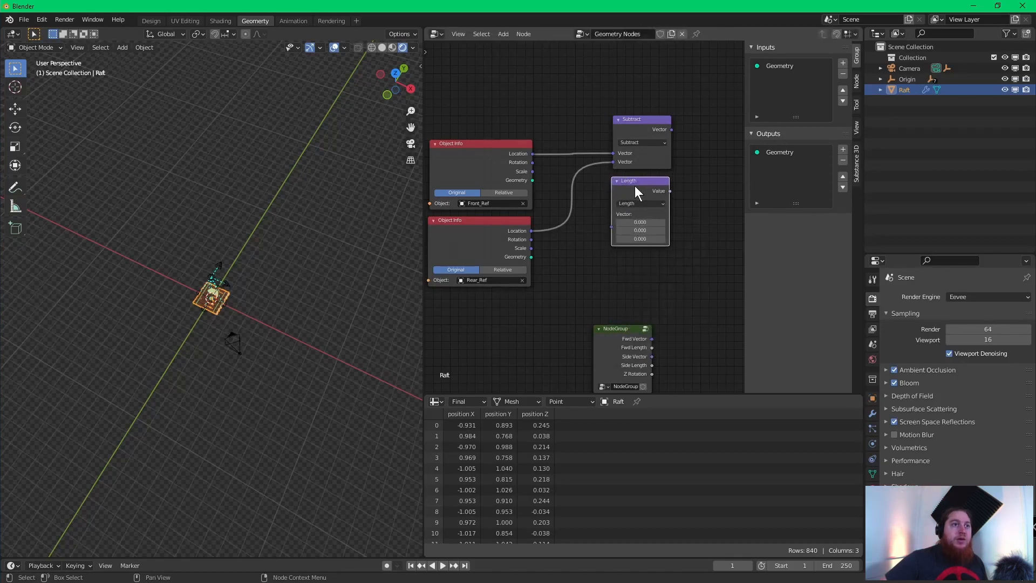
pyautogui.moveTo(671, 130); pyautogui.dragTo(610, 228)
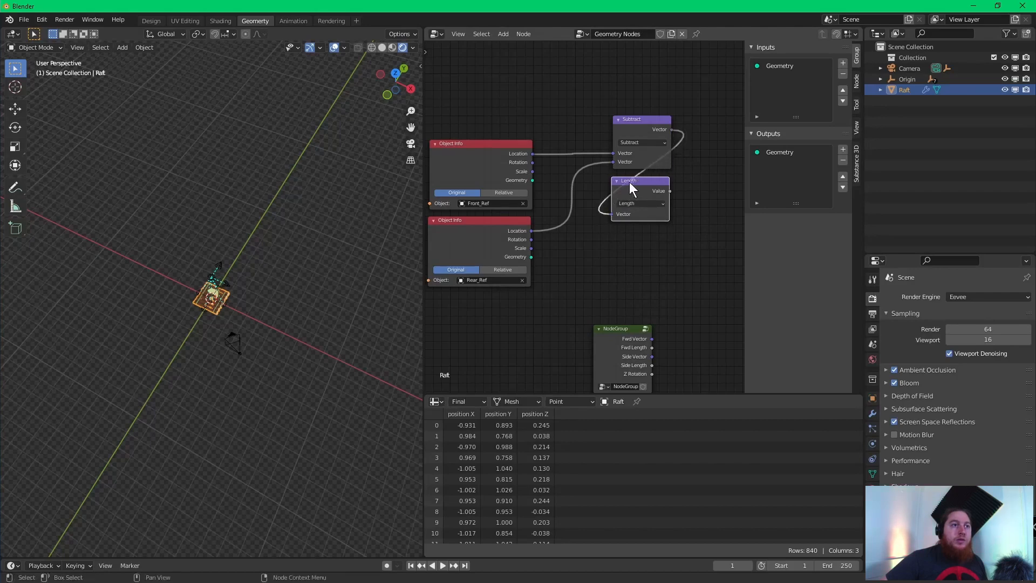
pyautogui.moveTo(642, 182); pyautogui.dragTo(646, 179)
pyautogui.moveTo(646, 179); pyautogui.dragTo(626, 195, button='middle')
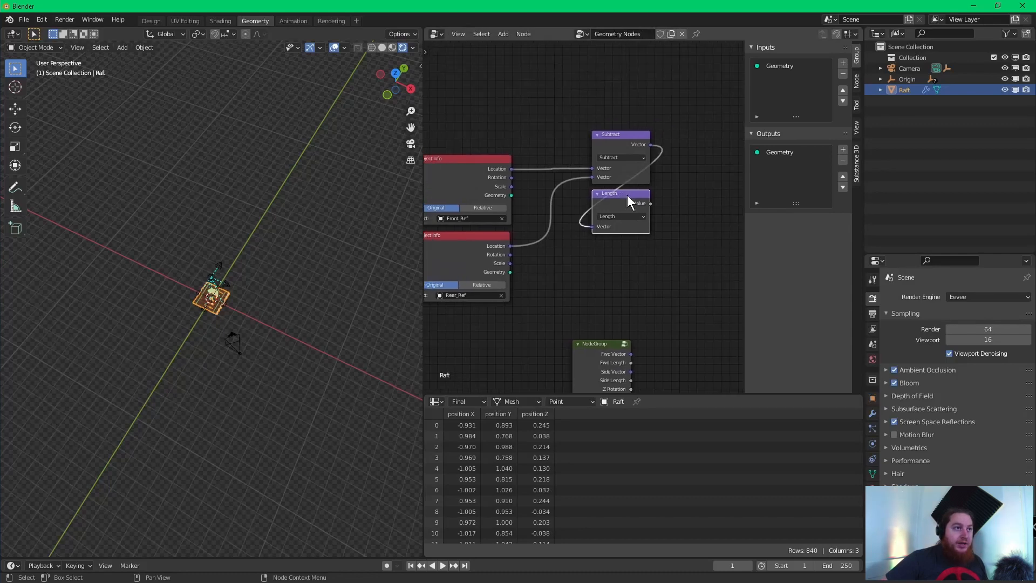
# - Move the Subtract and Length nodes together higher up to free space beneath them
pyautogui.moveTo(578, 253); pyautogui.dragTo(586, 233, button='middle')
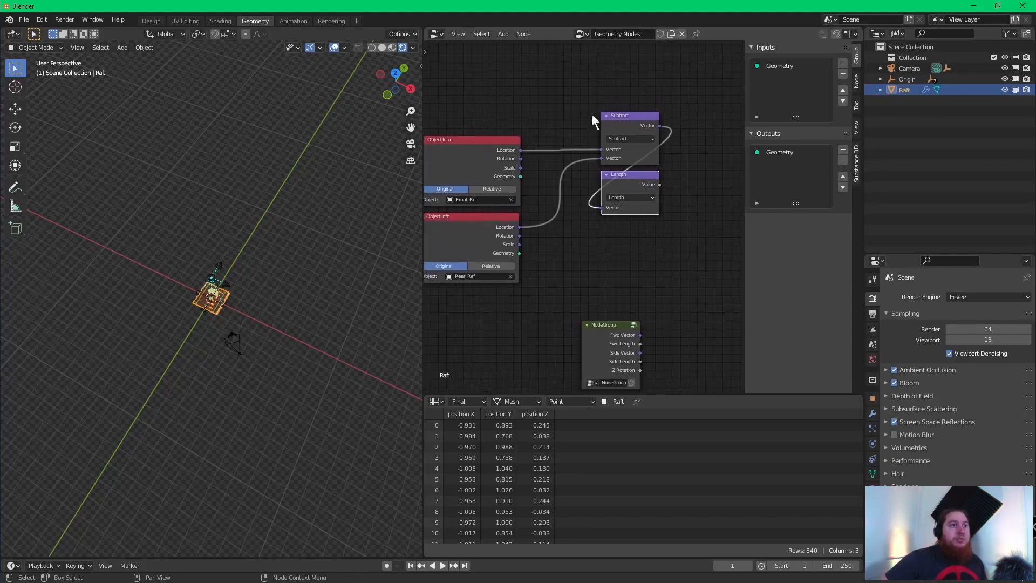
pyautogui.moveTo(588, 102); pyautogui.dragTo(671, 231)
pyautogui.moveTo(619, 134); pyautogui.dragTo(628, 96)
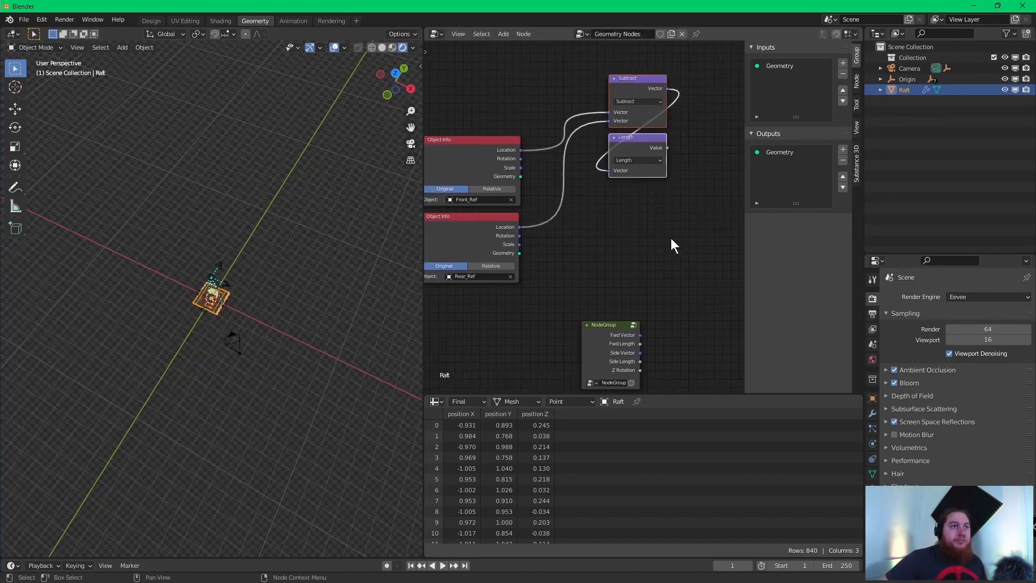
pyautogui.moveTo(668, 240); pyautogui.dragTo(631, 230, button='middle')
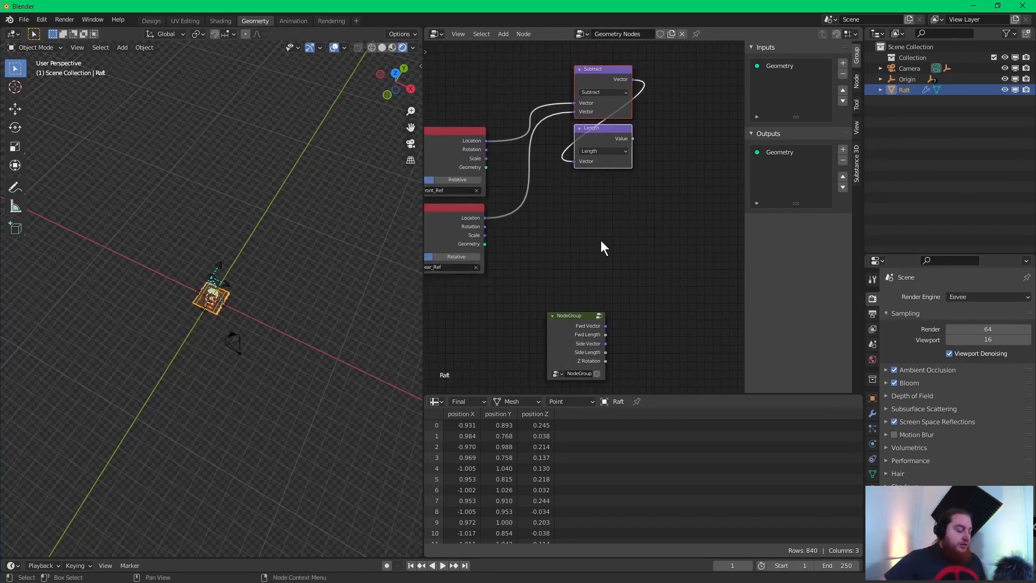
pyautogui.hotkey('shift', 'd')
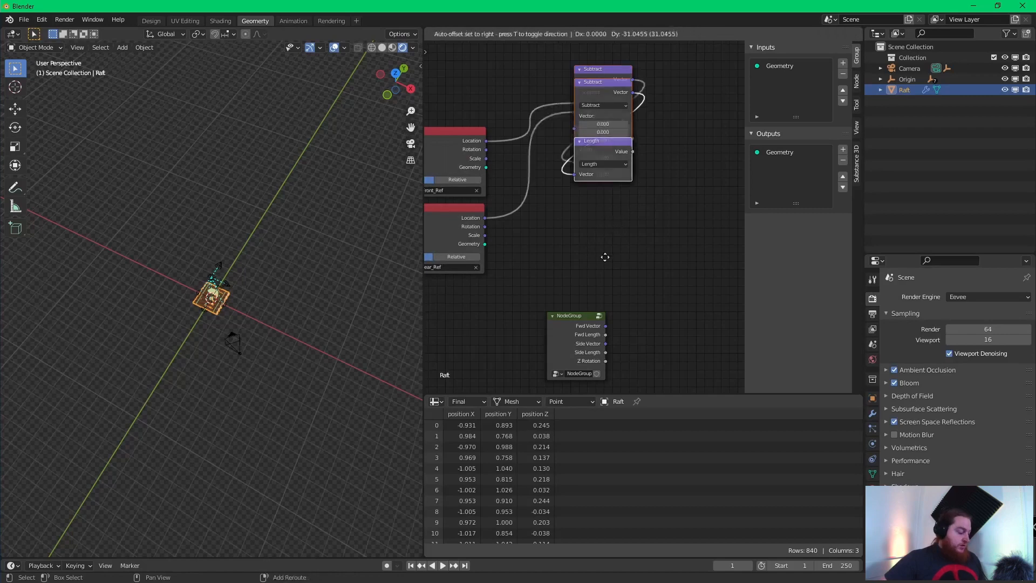
pyautogui.press('Escape')
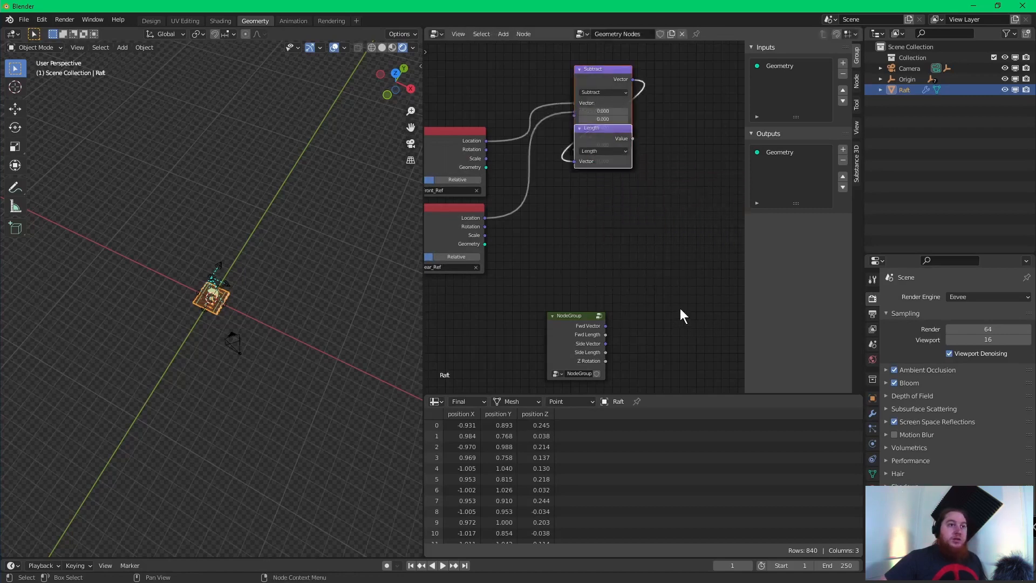
pyautogui.click(650, 201)
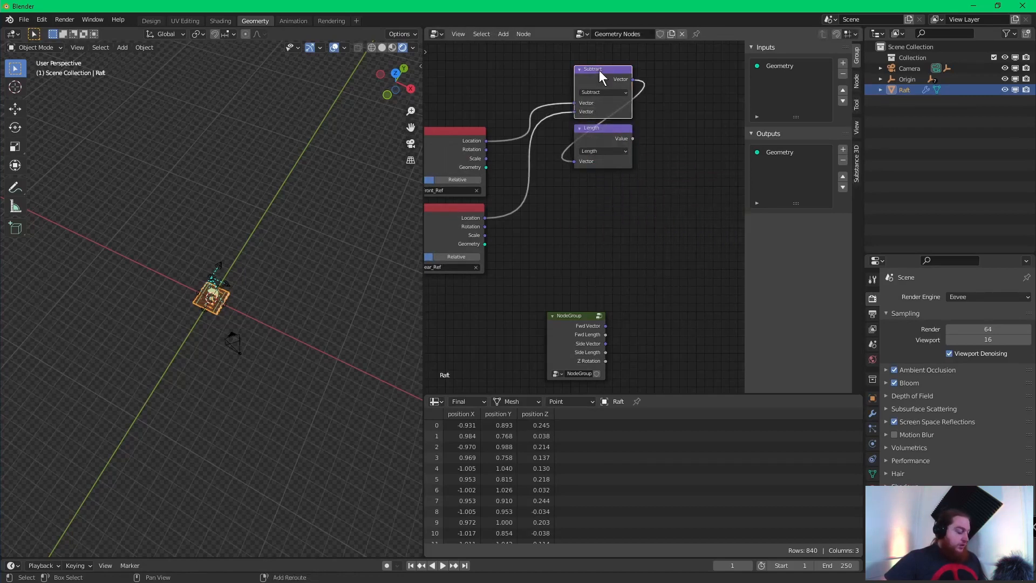
# - Duplicate the Subtract node below Length, set the copy to Add and connect the Front_Ref and Rear_Ref locations to its vector inputs
pyautogui.moveTo(598, 70); pyautogui.dragTo(595, 190)
pyautogui.click(658, 228)
pyautogui.click(664, 236)
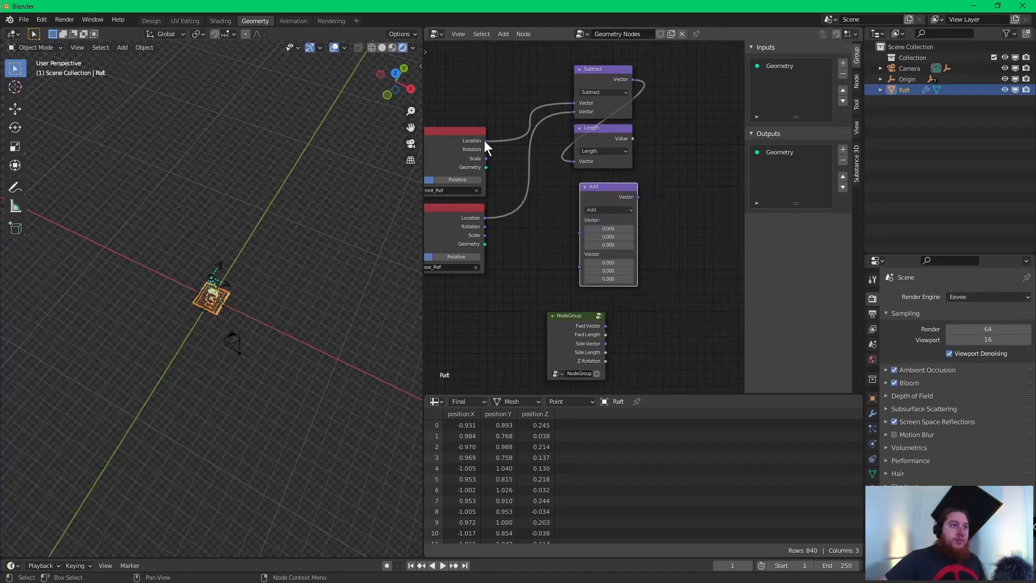
pyautogui.moveTo(486, 140); pyautogui.dragTo(579, 232)
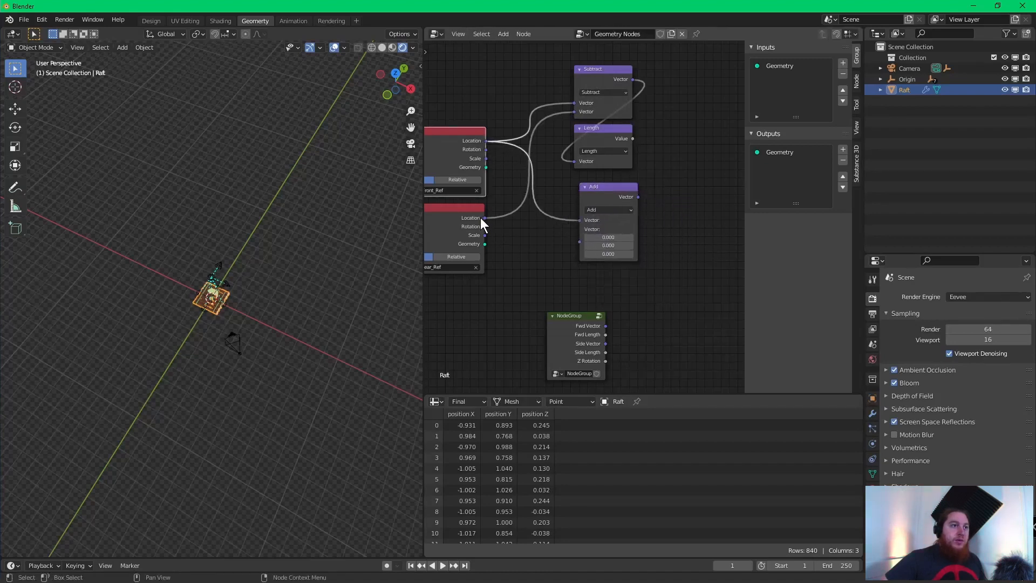
pyautogui.moveTo(484, 218); pyautogui.dragTo(576, 239)
pyautogui.moveTo(598, 198); pyautogui.dragTo(583, 207)
# - Duplicate the Add node beside itself, set the copy to Scale with a factor of 0.5 and feed it the Add vector output
pyautogui.hotkey('shift', 'd')
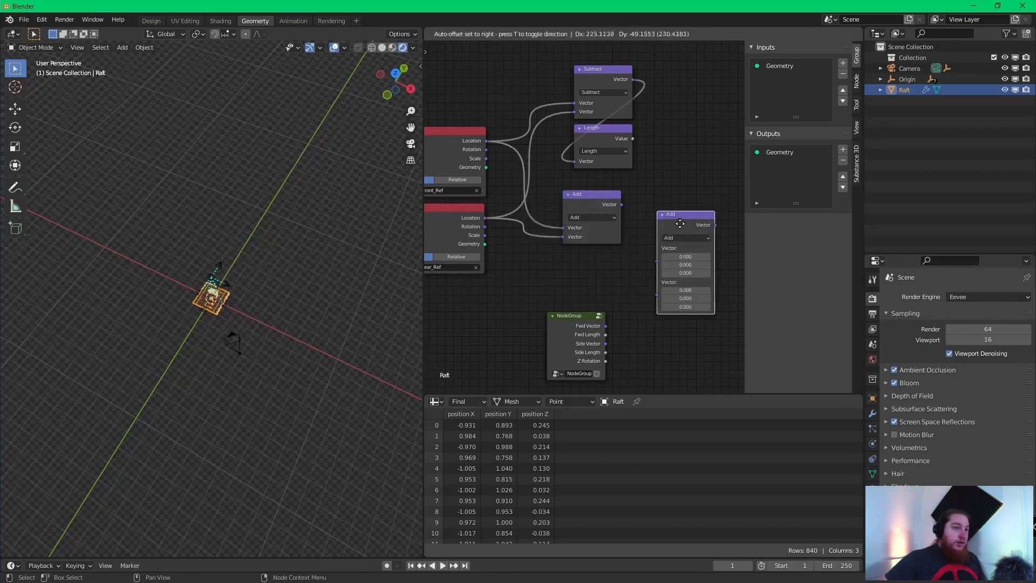
pyautogui.click(666, 196)
pyautogui.click(674, 208)
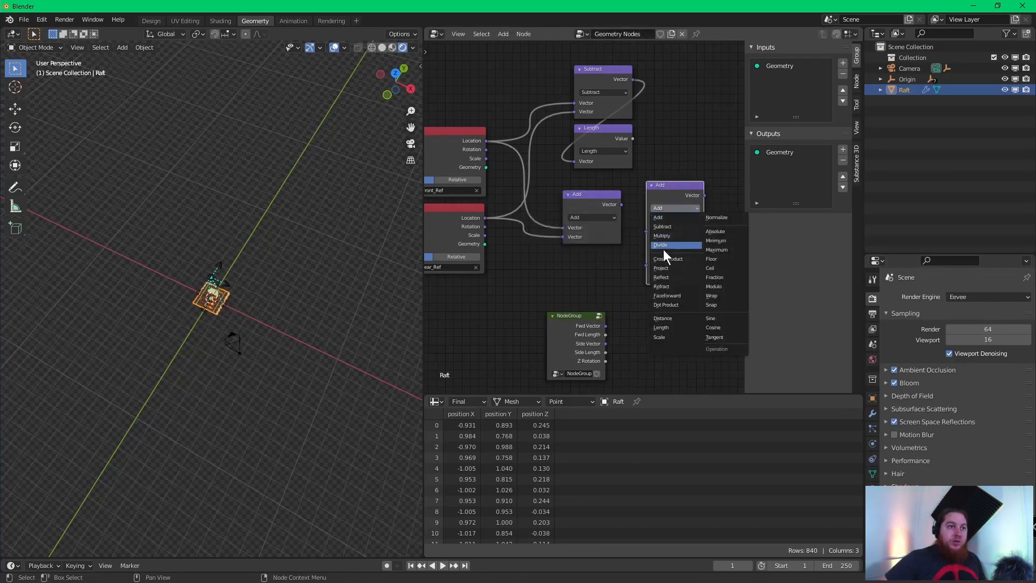
pyautogui.click(666, 337)
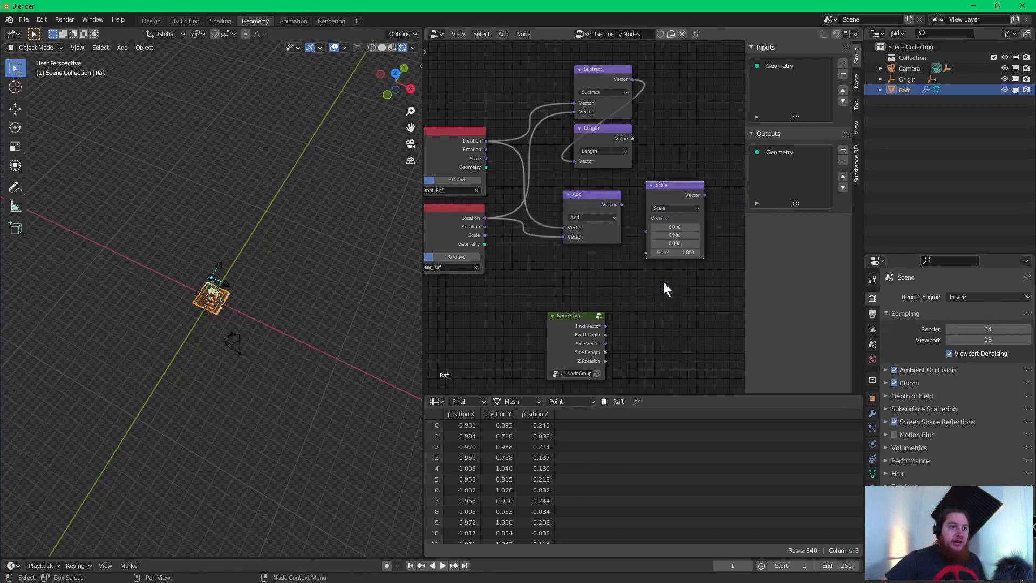
pyautogui.click(669, 252)
pyautogui.press('BackSpace')
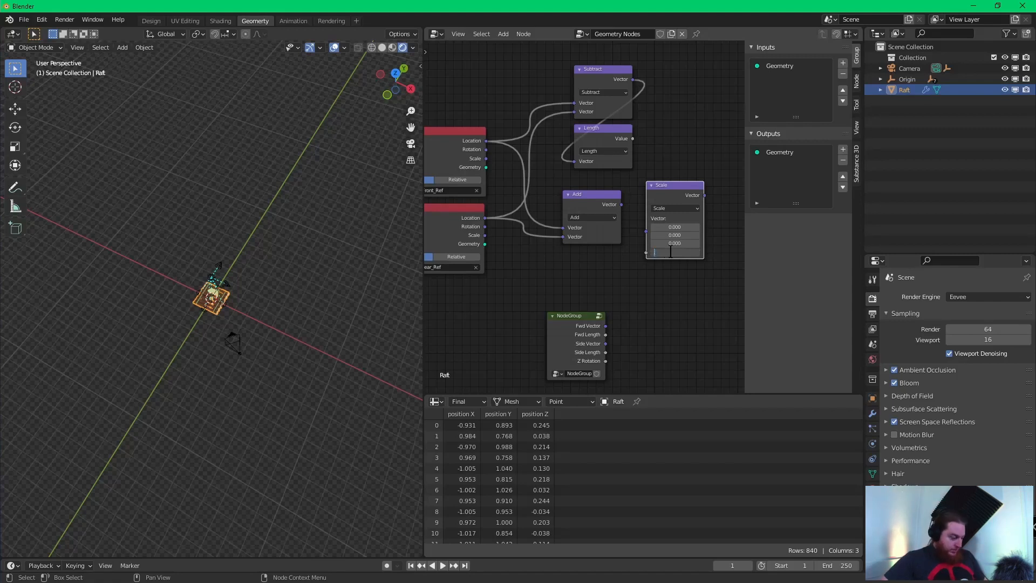
pyautogui.press('Return')
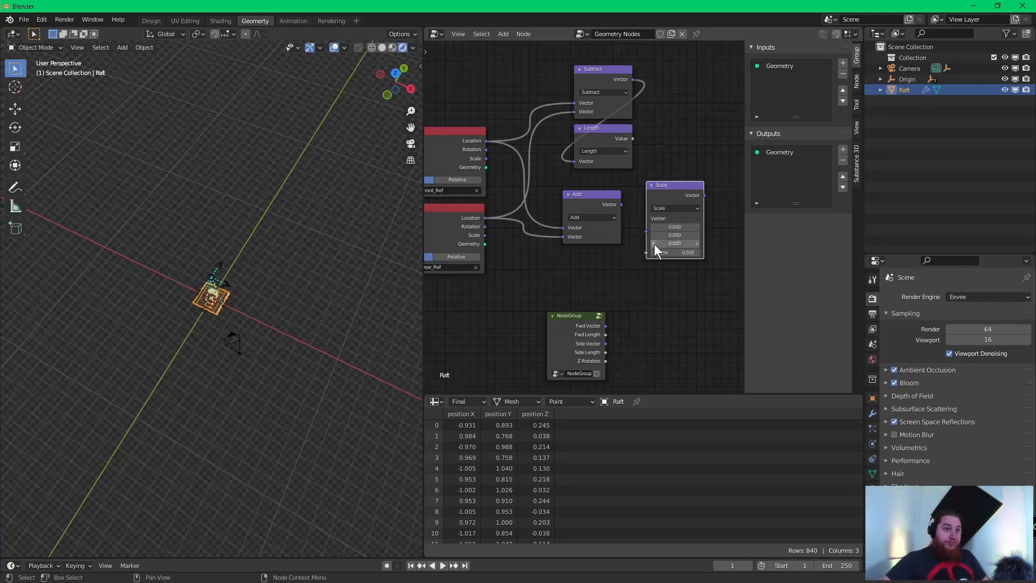
pyautogui.moveTo(621, 205); pyautogui.dragTo(653, 231)
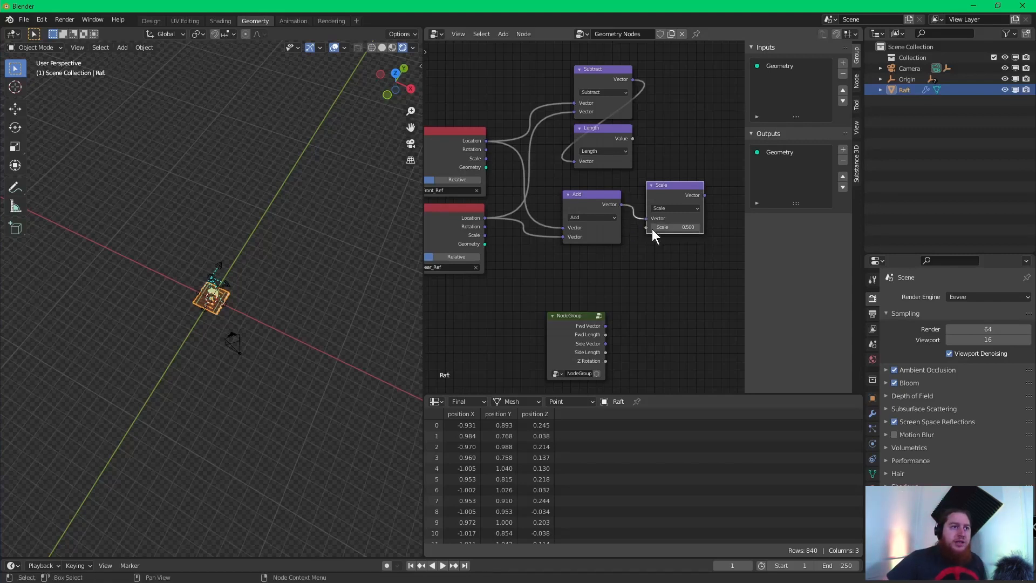
pyautogui.moveTo(665, 187); pyautogui.dragTo(646, 196)
# - Move both Object Info nodes farther from the Vector Math nodes and add a reroute to each of their location links
pyautogui.moveTo(651, 184)
pyautogui.mouseDown(button='middle')
pyautogui.moveTo(588, 229)
pyautogui.moveTo(646, 194)
pyautogui.mouseUp(button='middle')
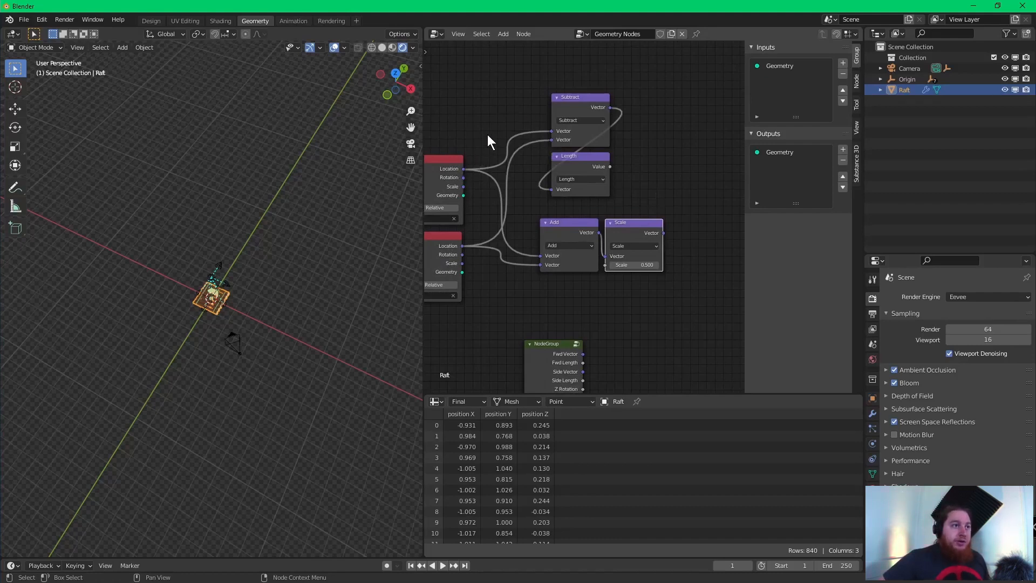
pyautogui.moveTo(495, 132); pyautogui.dragTo(571, 173, button='middle')
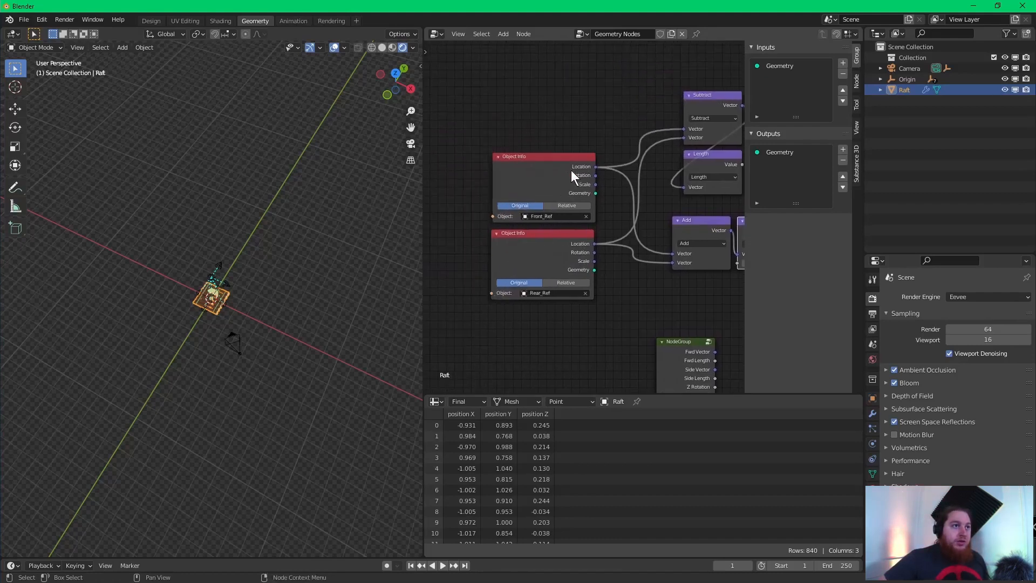
pyautogui.moveTo(571, 170); pyautogui.dragTo(521, 128)
pyautogui.moveTo(558, 253); pyautogui.dragTo(493, 243)
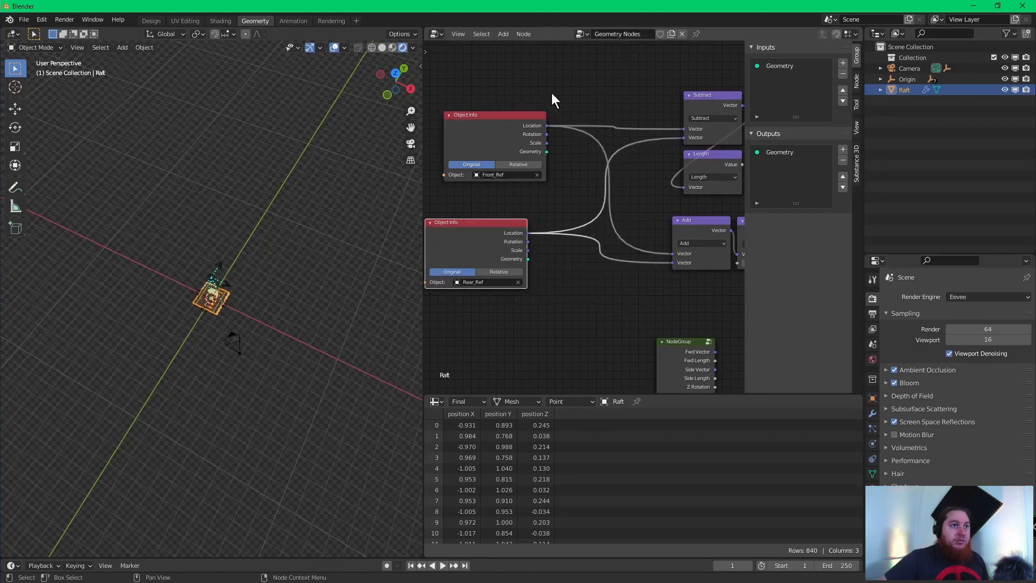
pyautogui.moveTo(614, 92)
pyautogui.keyDown('shift'); pyautogui.mouseDown(button='right')
pyautogui.moveTo(588, 184)
pyautogui.moveTo(614, 323)
pyautogui.mouseUp(button='right'); pyautogui.keyUp('shift')
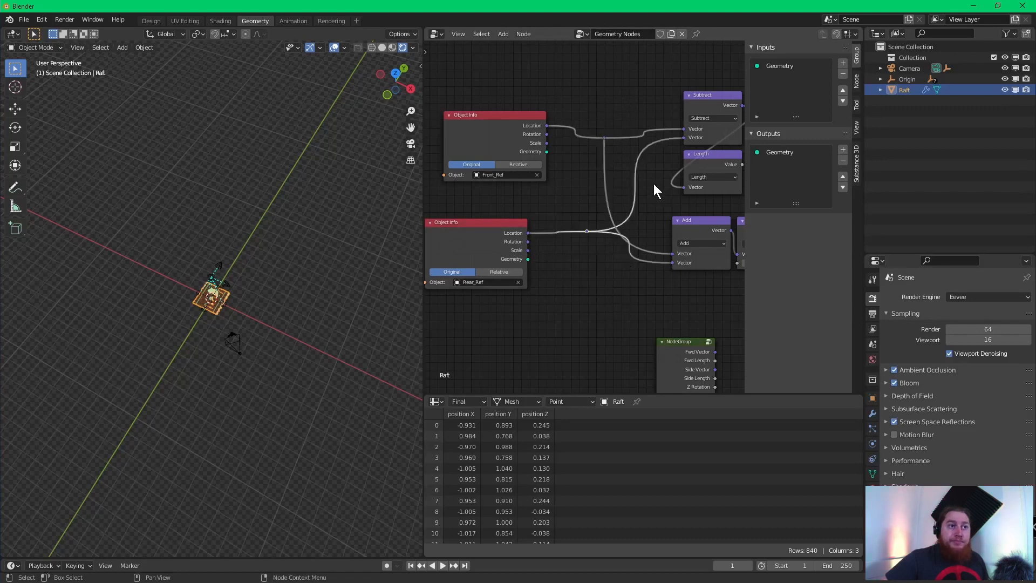
# - Group the two reroutes with the Subtract, Length, Add and Scale nodes into a new node group
pyautogui.moveTo(653, 183); pyautogui.dragTo(562, 188, button='middle')
pyautogui.moveTo(479, 78); pyautogui.dragTo(724, 312)
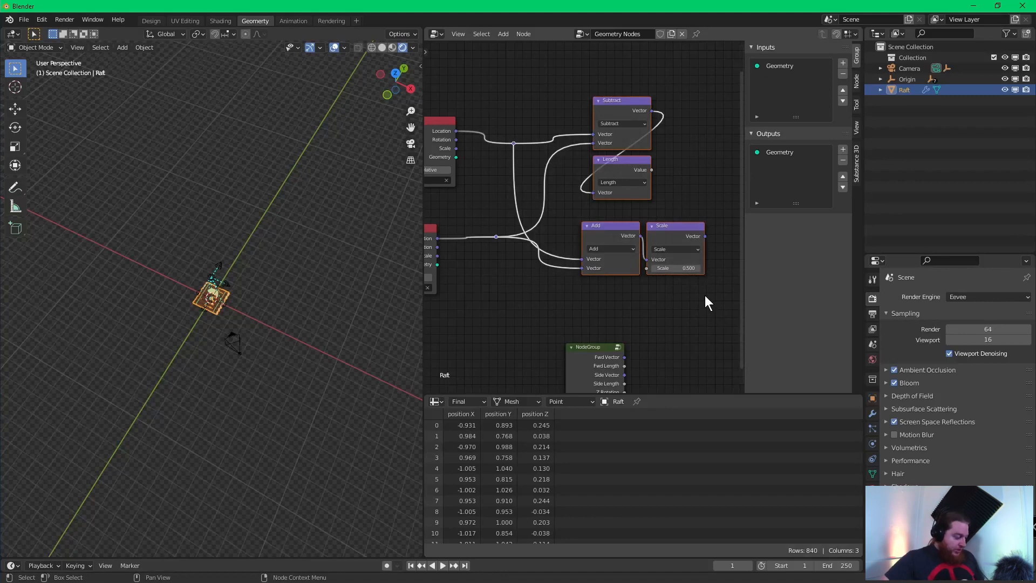
pyautogui.hotkey('ctrl', 'g')
# - Dissolve both reroutes inside the group, keeping the Group Input links to the Subtract and Add nodes
pyautogui.moveTo(529, 178); pyautogui.dragTo(577, 157, button='middle')
pyautogui.scroll(2, 542, 137)
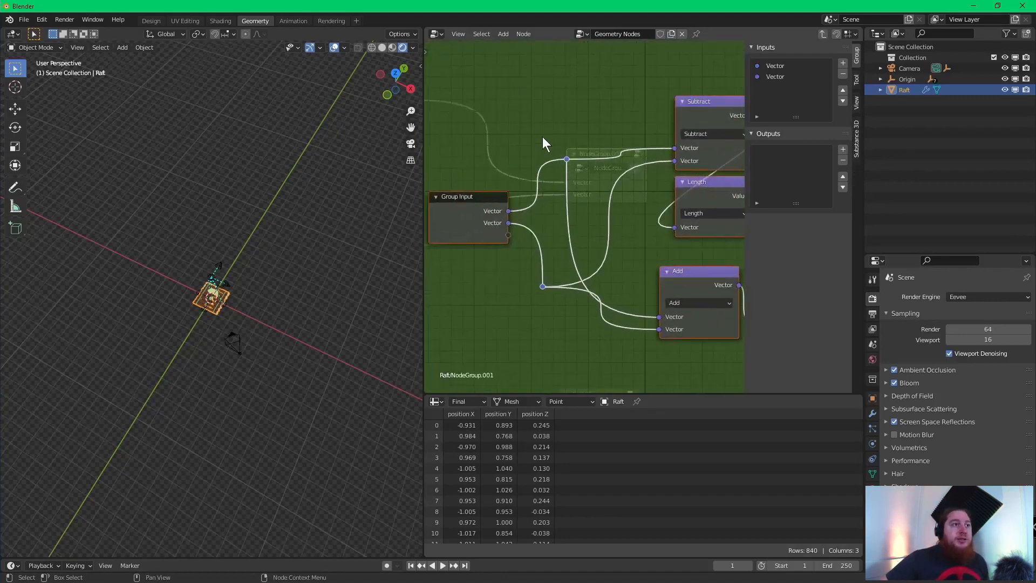
pyautogui.click(566, 159)
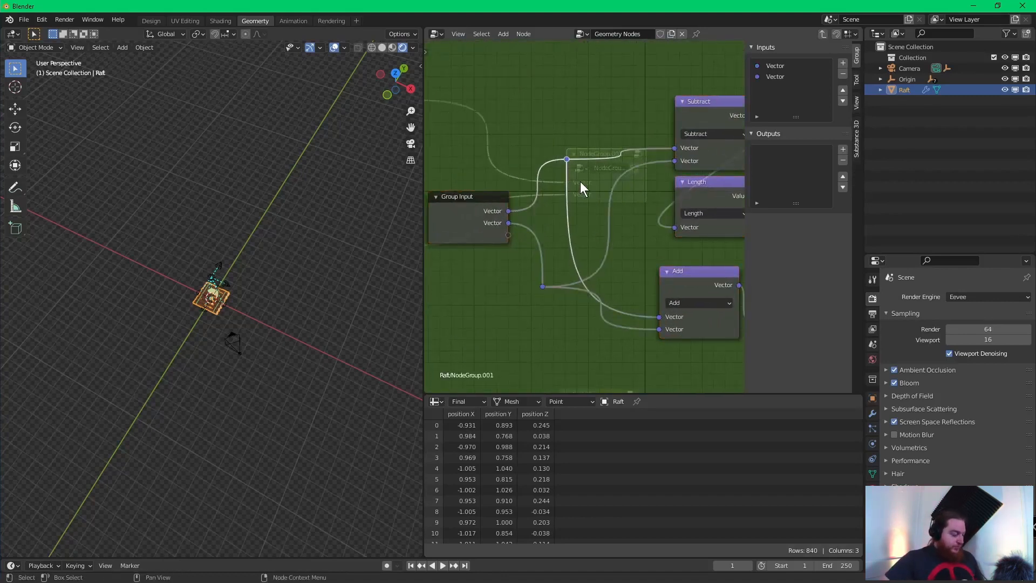
pyautogui.hotkey('ctrl', 'x')
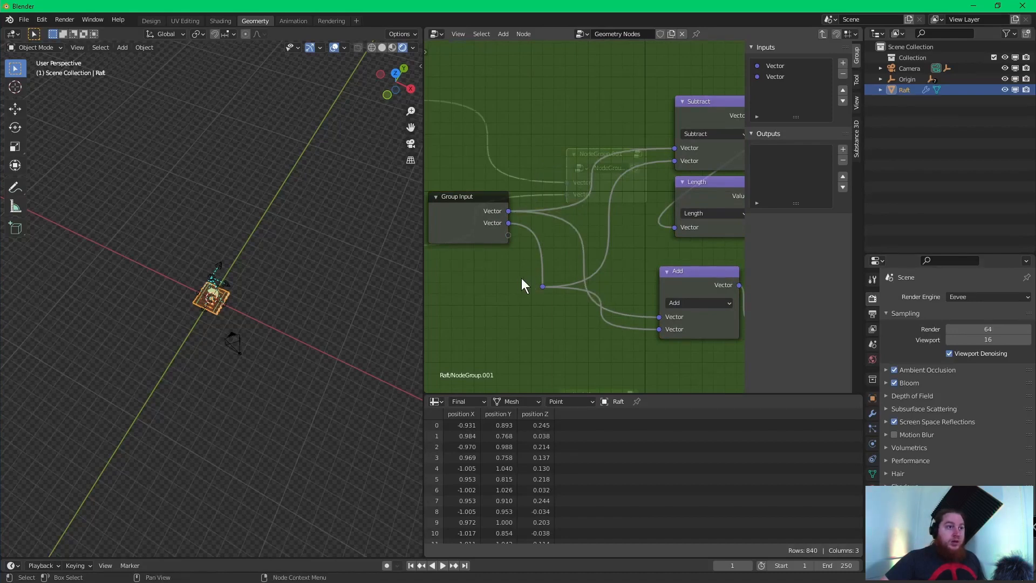
pyautogui.click(542, 286)
pyautogui.hotkey('ctrl', 'x')
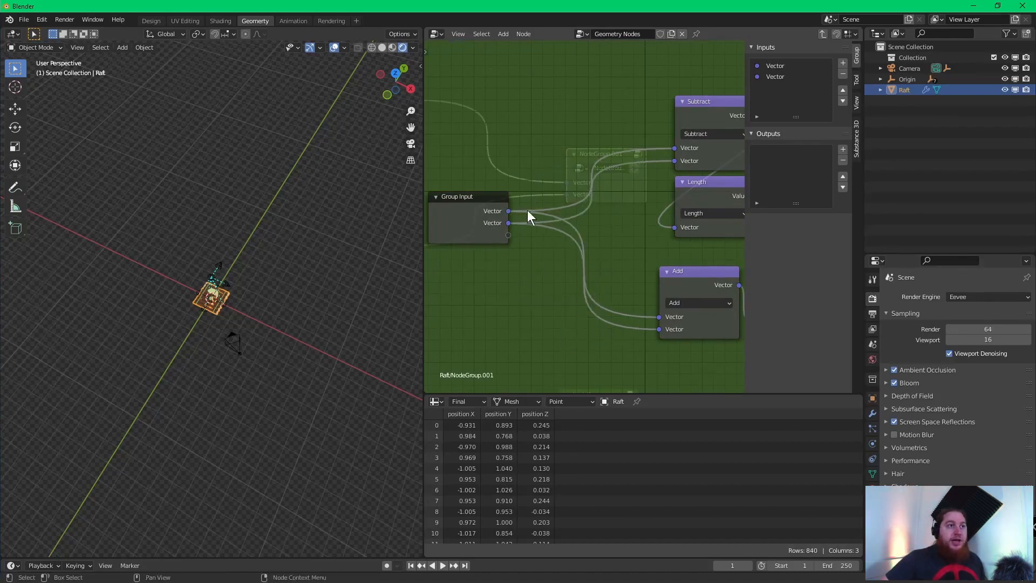
# - Rename the group's two Vector inputs to A and B
pyautogui.moveTo(649, 200)
pyautogui.mouseDown(button='middle')
pyautogui.moveTo(596, 194)
pyautogui.moveTo(649, 180)
pyautogui.mouseUp(button='middle')
pyautogui.click(485, 186)
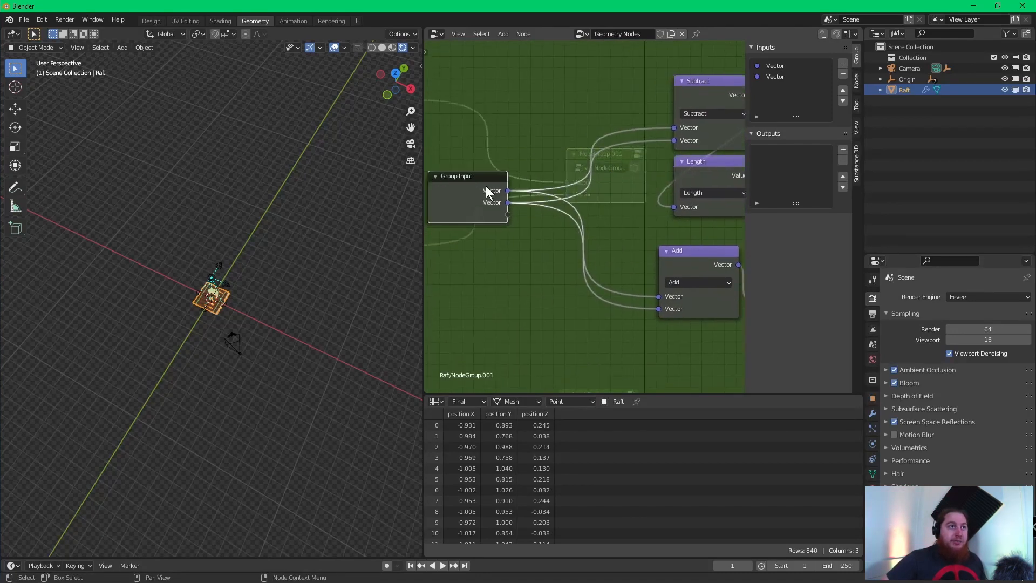
pyautogui.click(776, 67)
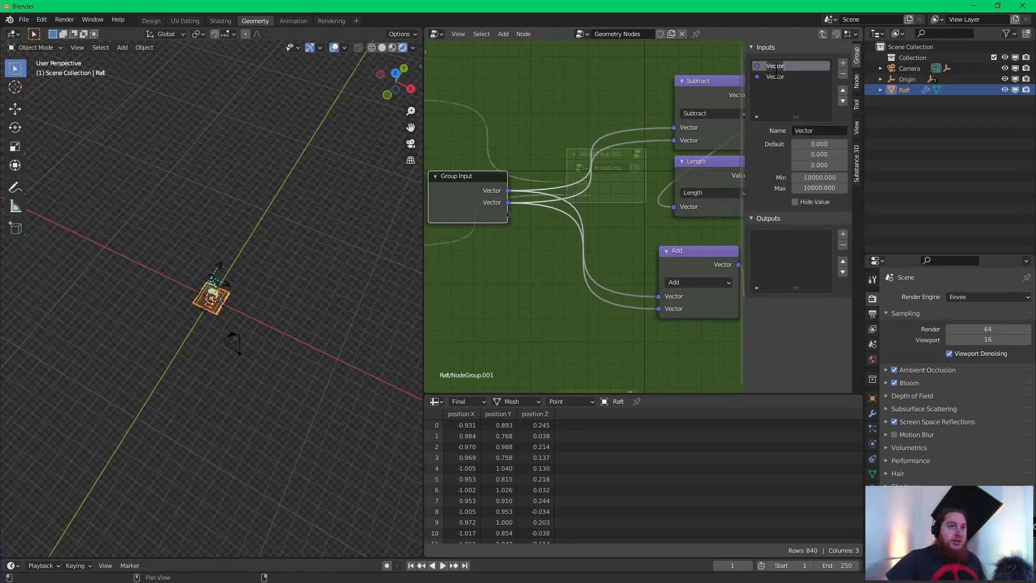
pyautogui.write('A')
pyautogui.press('Return')
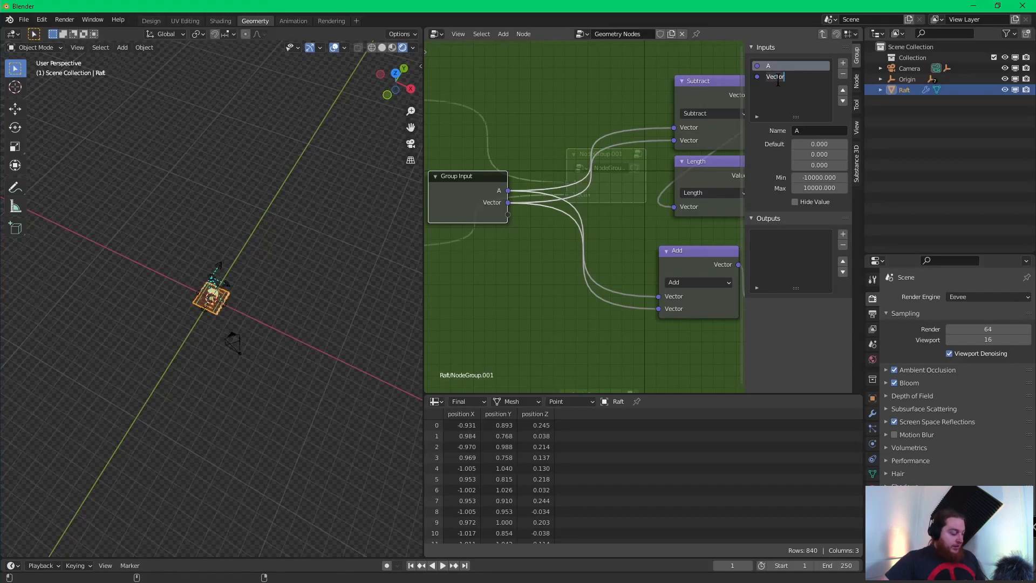
pyautogui.write('B')
pyautogui.press('Return')
# - Move the Group Output node farther out and connect the Subtract vector, Length value and Scale vector to it, in that order
pyautogui.moveTo(630, 179); pyautogui.dragTo(464, 196, button='middle')
pyautogui.scroll(-5, 647, 113)
pyautogui.moveTo(647, 113); pyautogui.dragTo(585, 152, button='middle')
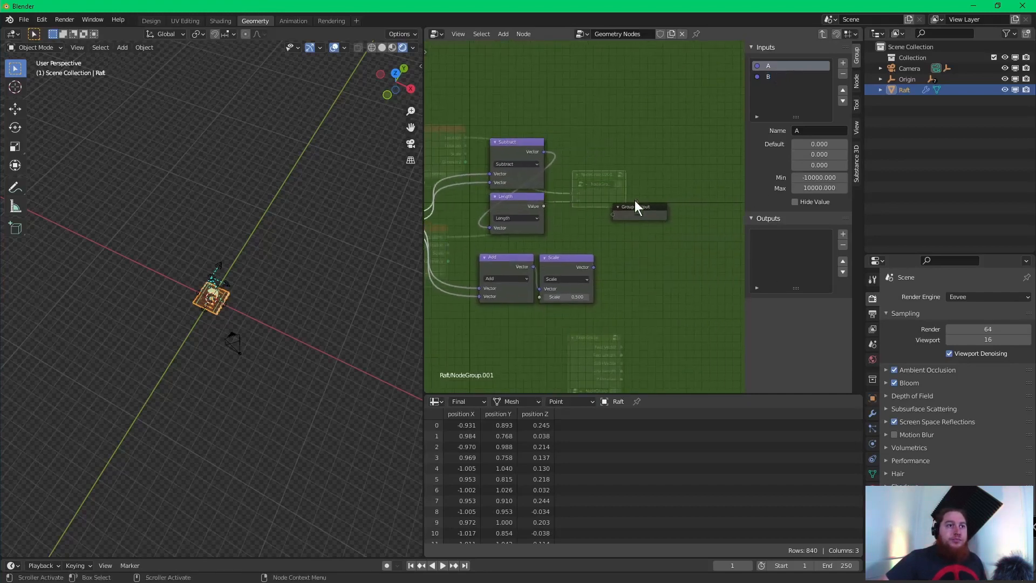
pyautogui.moveTo(637, 205); pyautogui.dragTo(667, 192)
pyautogui.moveTo(544, 152); pyautogui.dragTo(644, 201)
pyautogui.moveTo(544, 206); pyautogui.dragTo(642, 209)
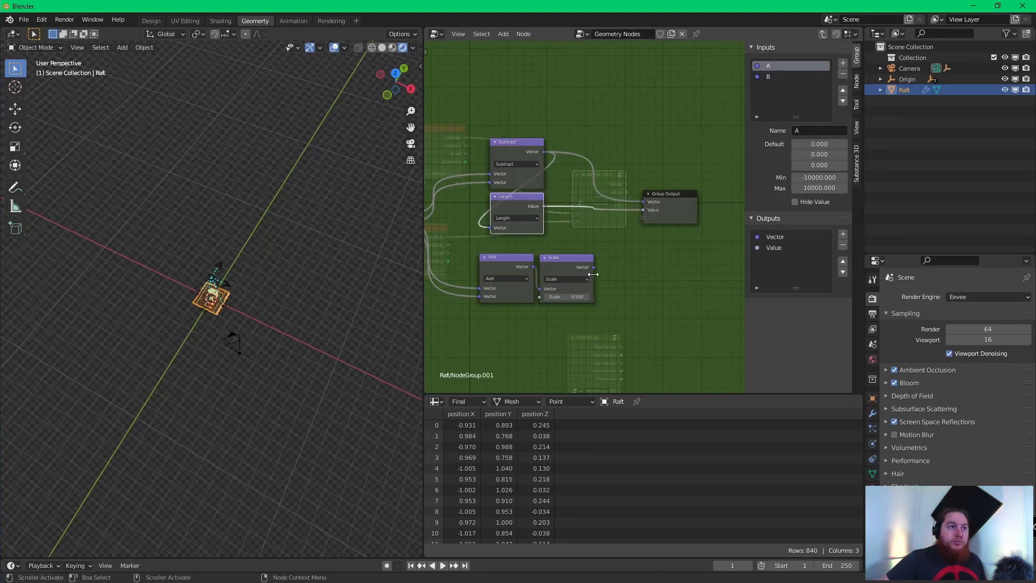
pyautogui.moveTo(593, 267); pyautogui.dragTo(643, 218)
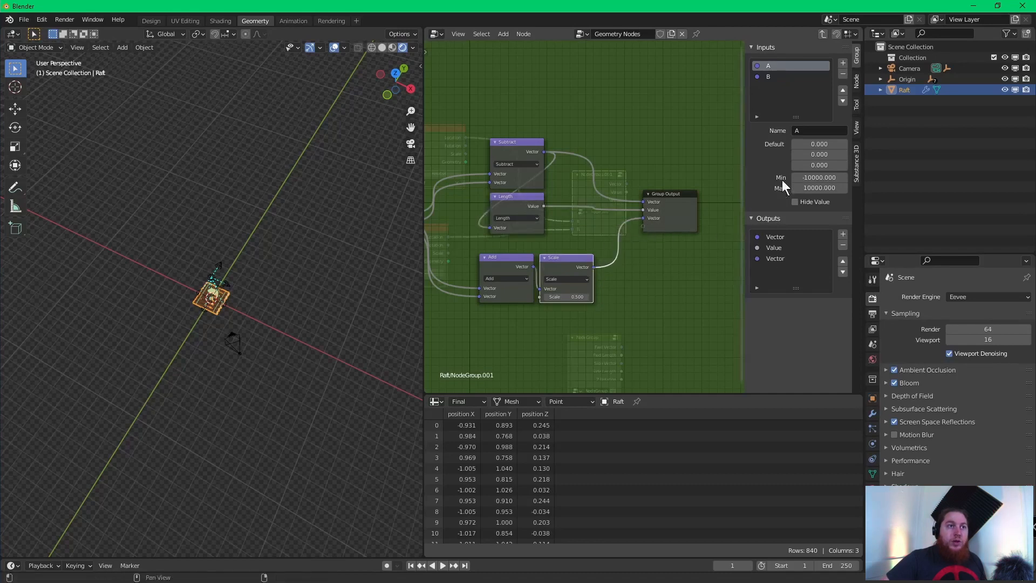
# - Rename the group's three outputs to AB, AB Length and AB Mid, in that order
pyautogui.click(777, 237)
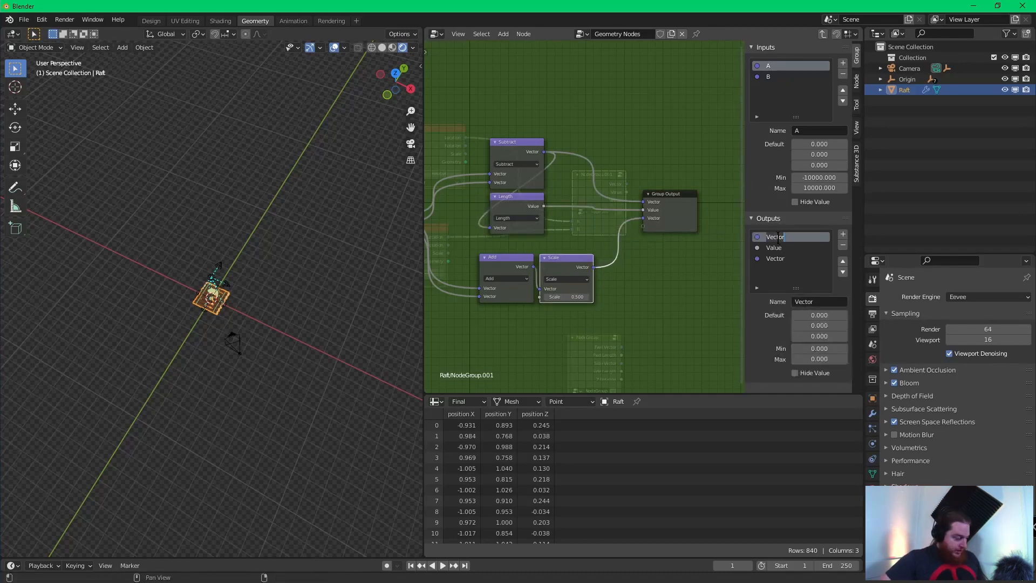
pyautogui.write('AB')
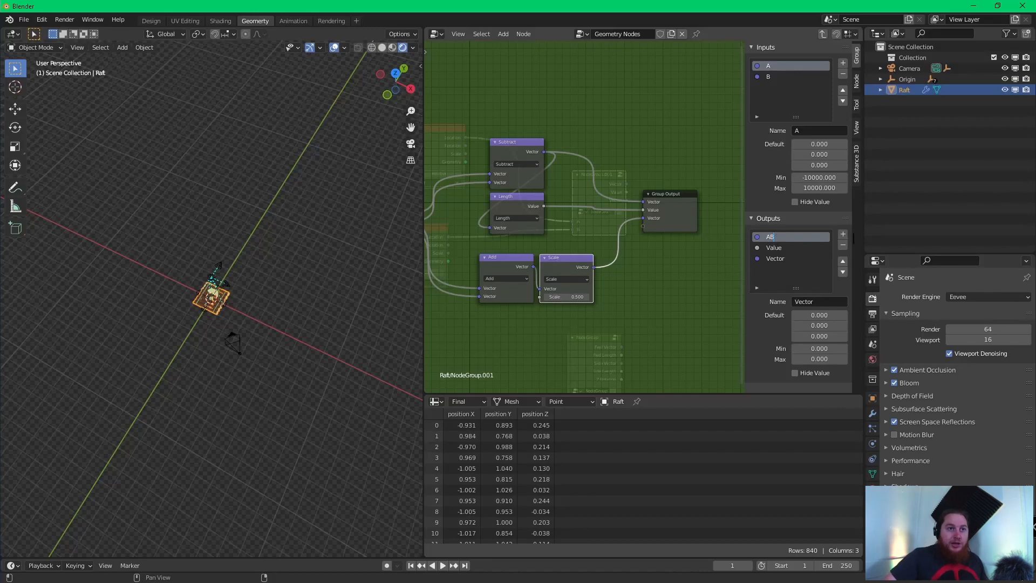
pyautogui.click(780, 248)
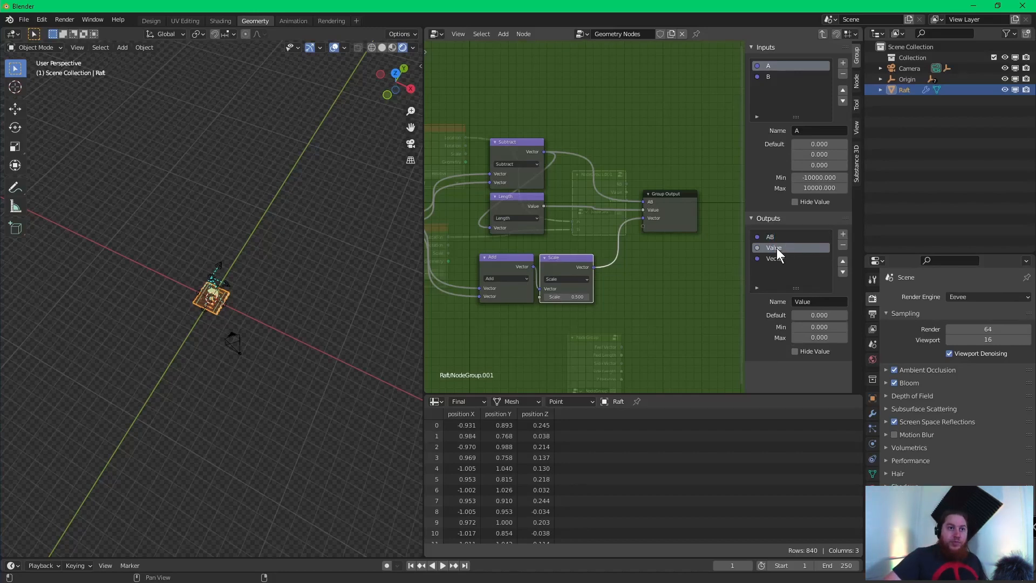
pyautogui.doubleClick(776, 249)
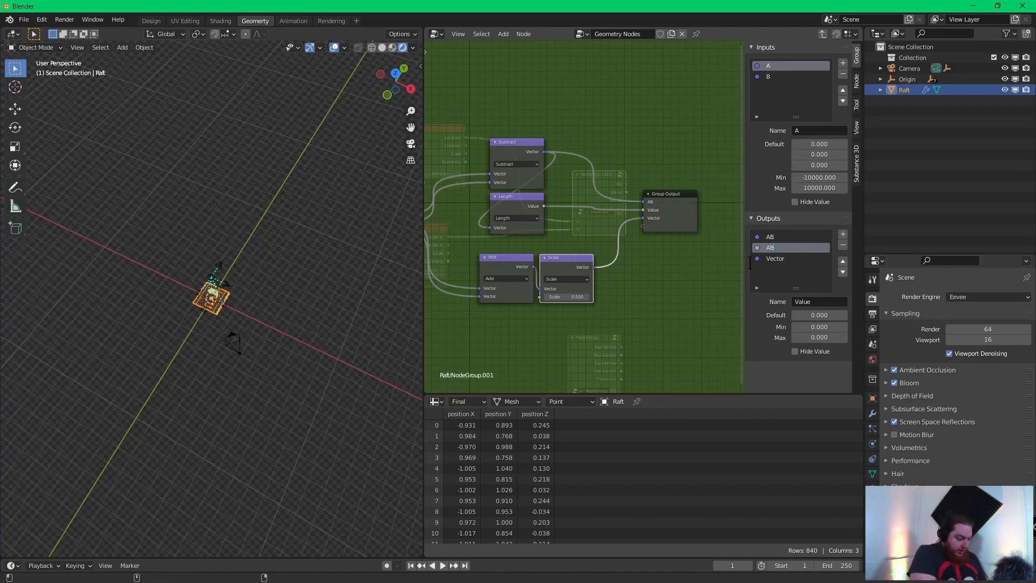
pyautogui.write('AB Length')
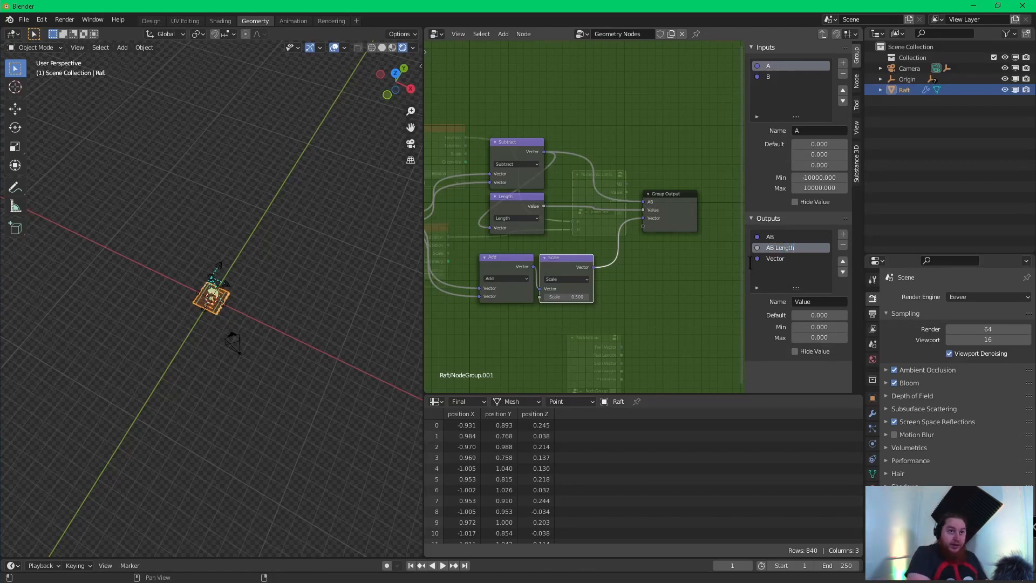
pyautogui.doubleClick(772, 259)
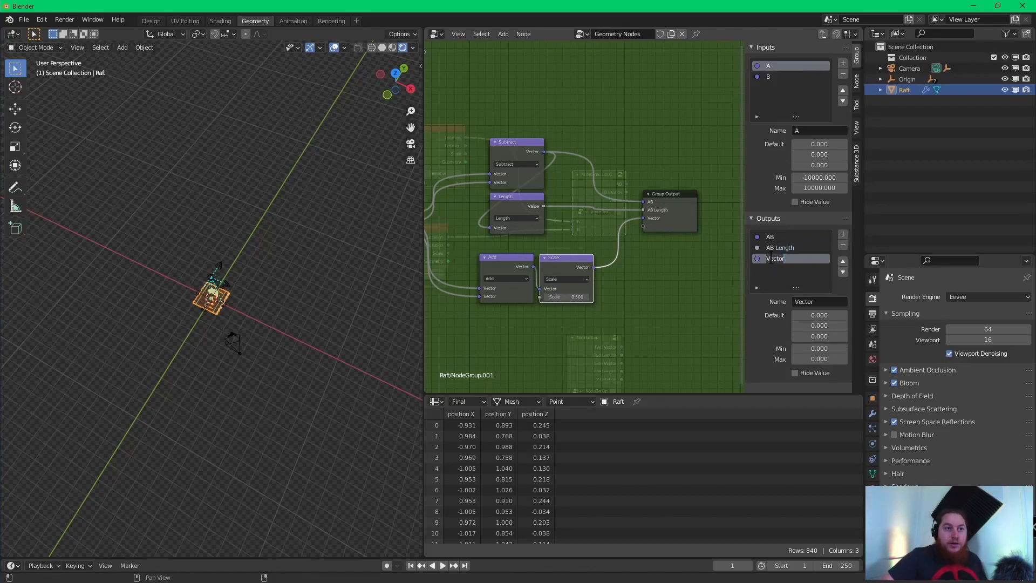
pyautogui.write('AB Mid')
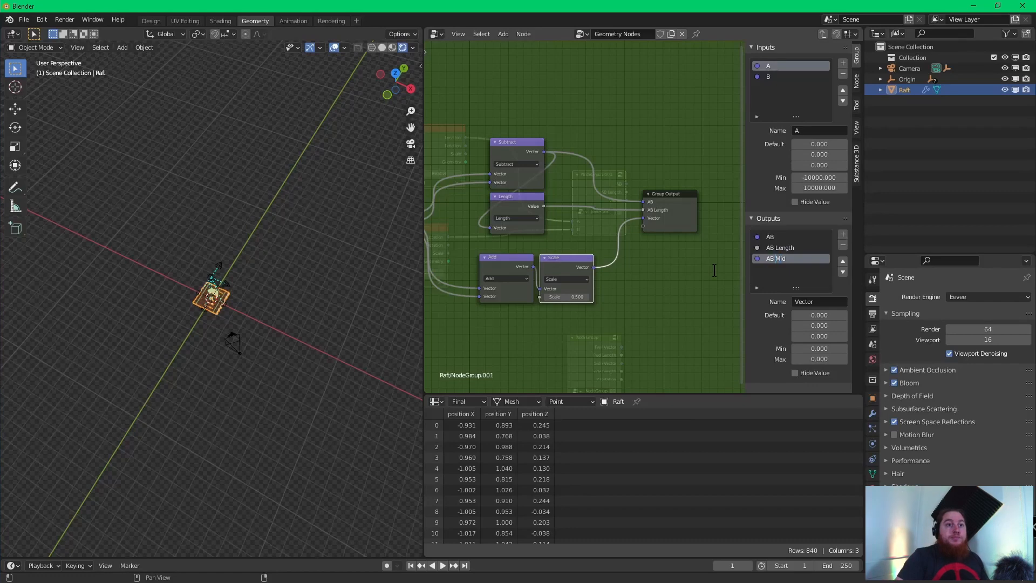
pyautogui.press('Return')
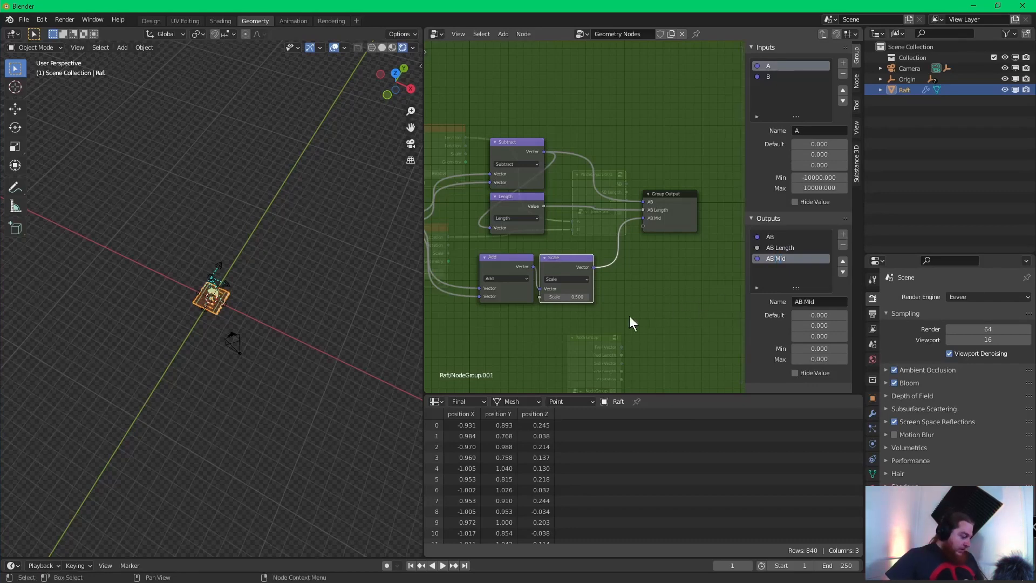
# - Exit the group and duplicate the Front_Ref and Rear_Ref Object Info nodes together with their connected node group, placing the copies below
pyautogui.press('Tab')
pyautogui.moveTo(581, 263); pyautogui.dragTo(636, 203, button='middle')
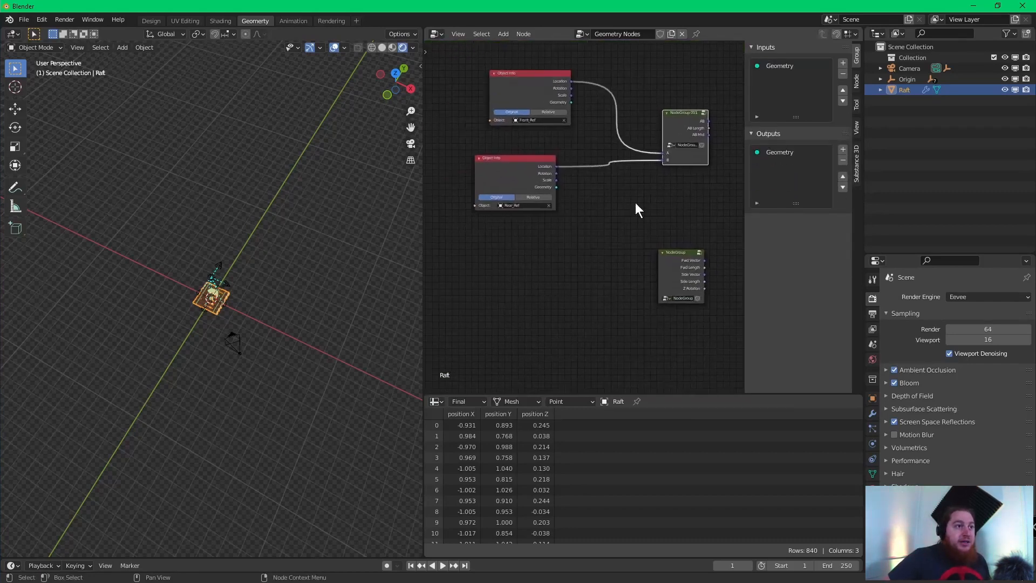
pyautogui.moveTo(455, 70); pyautogui.dragTo(525, 252)
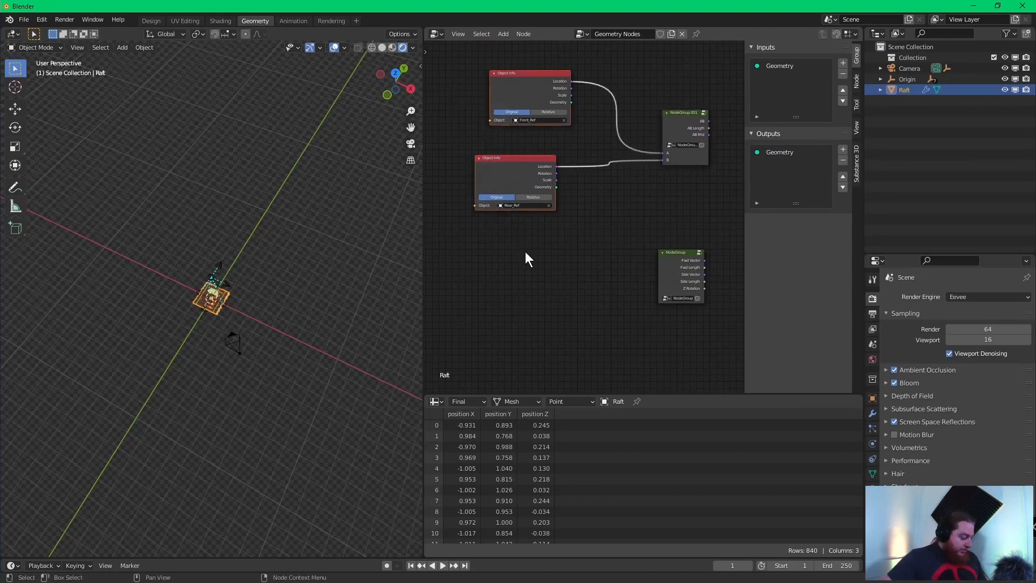
pyautogui.scroll(-2, 536, 232)
pyautogui.moveTo(469, 87); pyautogui.dragTo(669, 211)
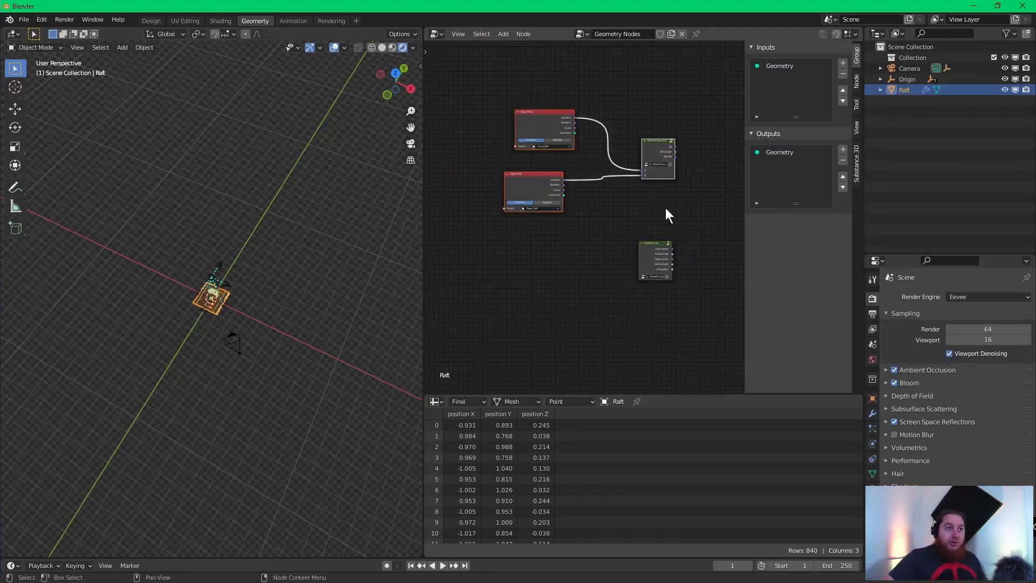
pyautogui.hotkey('shift', 'd')
pyautogui.click(661, 363)
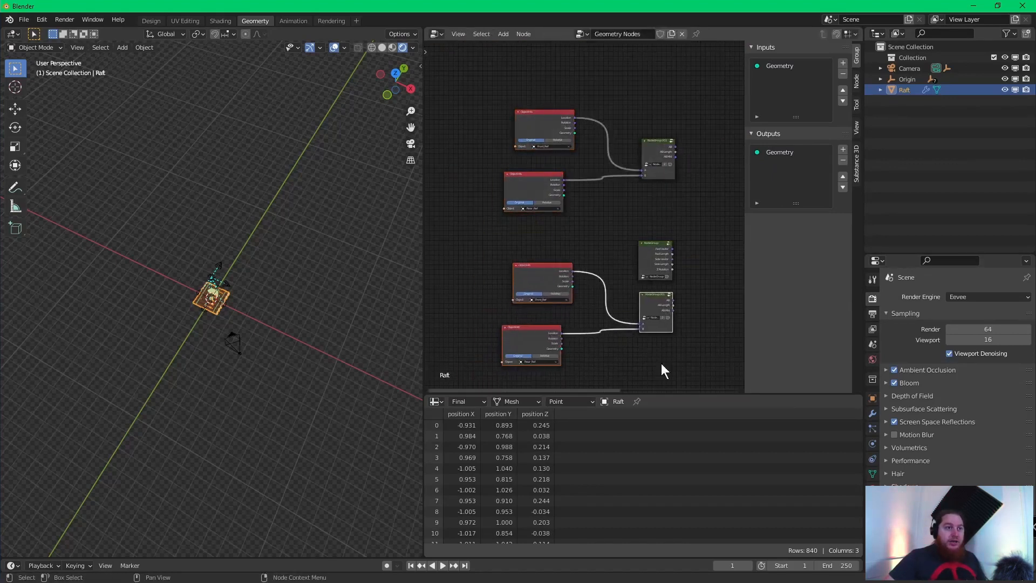
# - Set the duplicated Object Info nodes to the Left_Ref and Right_Ref objects
pyautogui.scroll(2, 552, 306)
pyautogui.hotkey('ctrl', 'z')
pyautogui.click(606, 137)
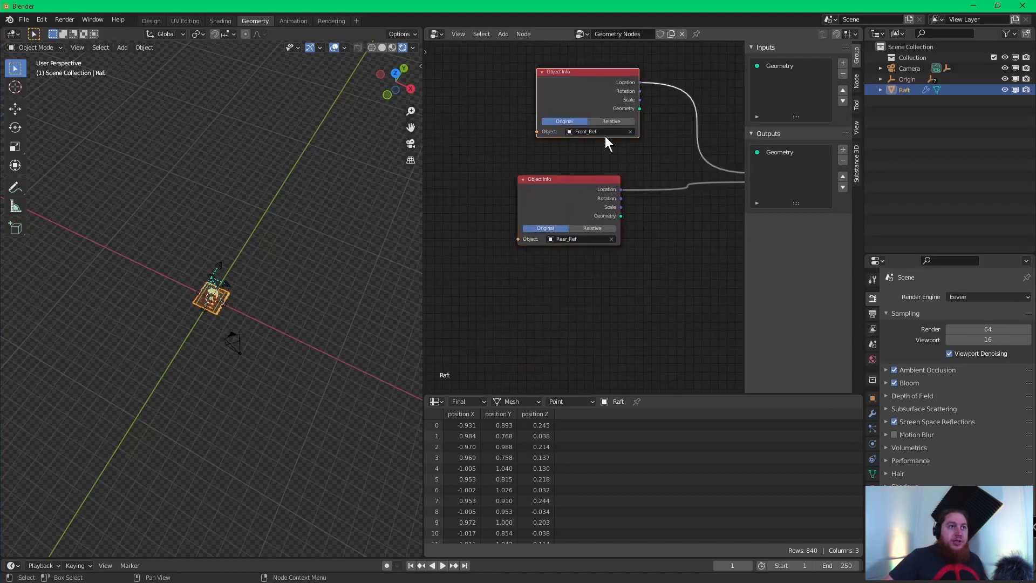
pyautogui.click(593, 131)
pyautogui.click(586, 177)
pyautogui.click(581, 243)
pyautogui.click(577, 239)
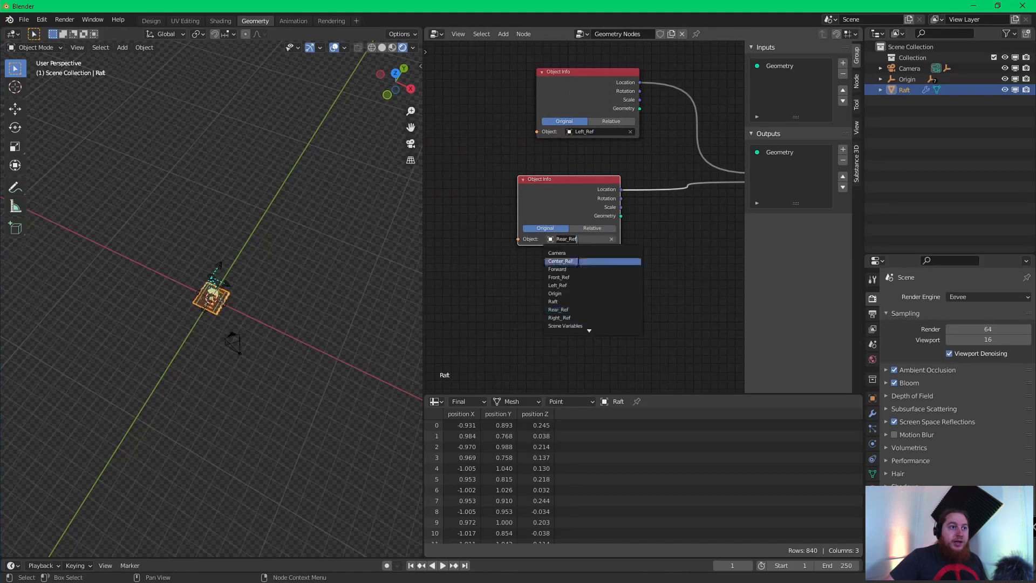
pyautogui.click(586, 318)
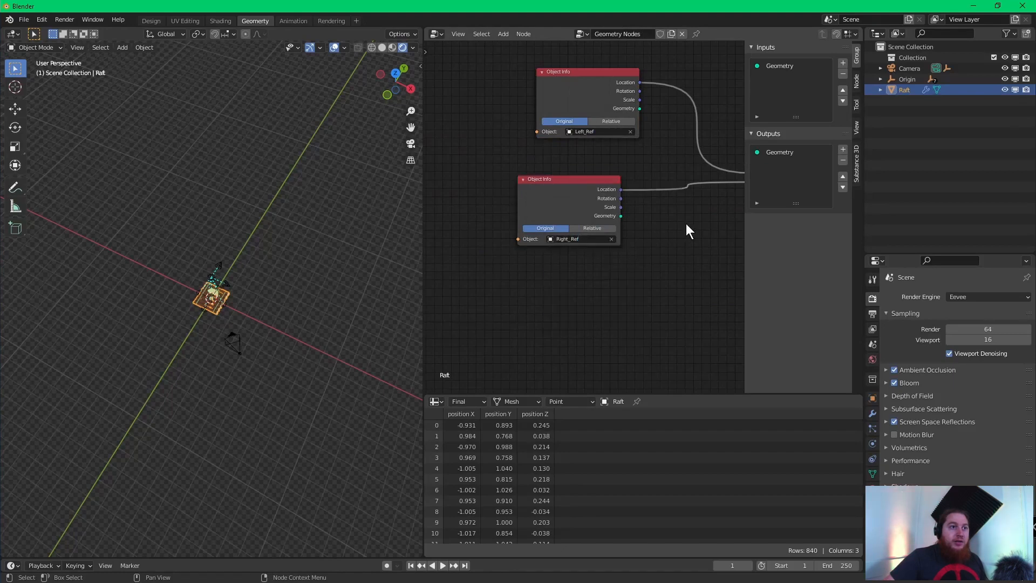
# - Move the node group with the Fwd Vector and Side Vector outputs up, between the two AB node groups
pyautogui.scroll(-2, 685, 223)
pyautogui.moveTo(655, 232); pyautogui.dragTo(568, 289, button='middle')
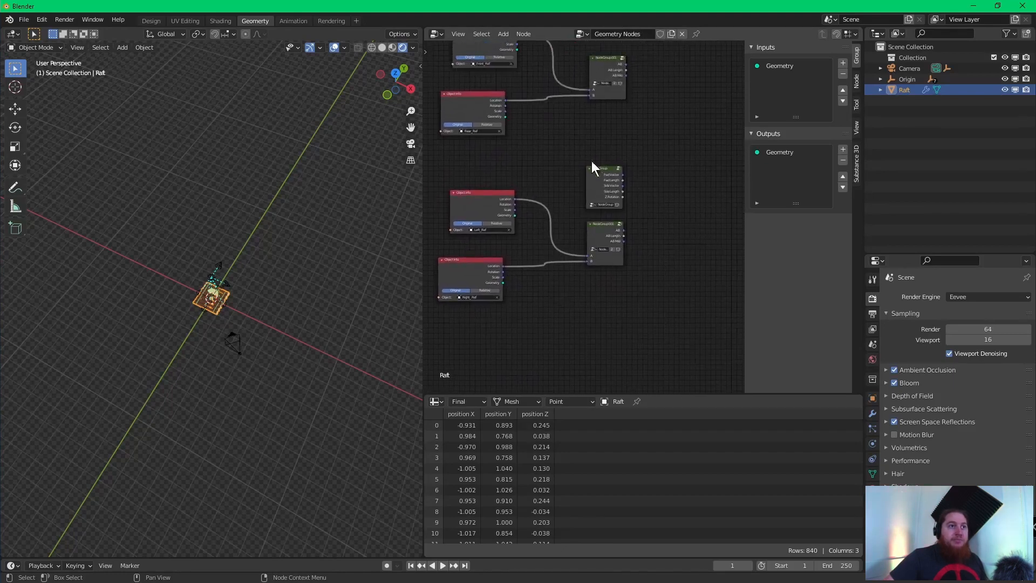
pyautogui.moveTo(588, 189); pyautogui.dragTo(590, 160)
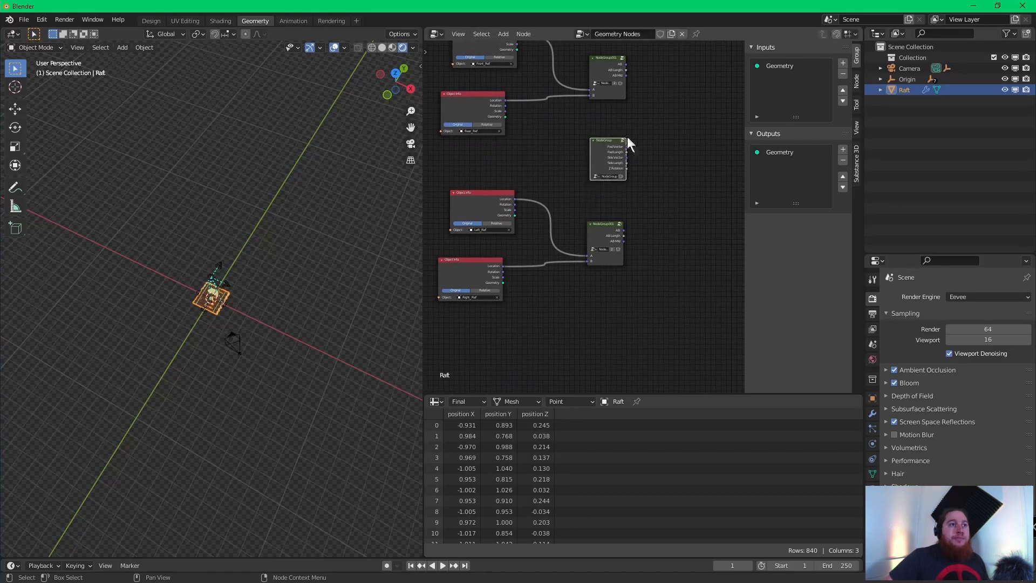
pyautogui.moveTo(657, 125); pyautogui.dragTo(668, 206, button='middle')
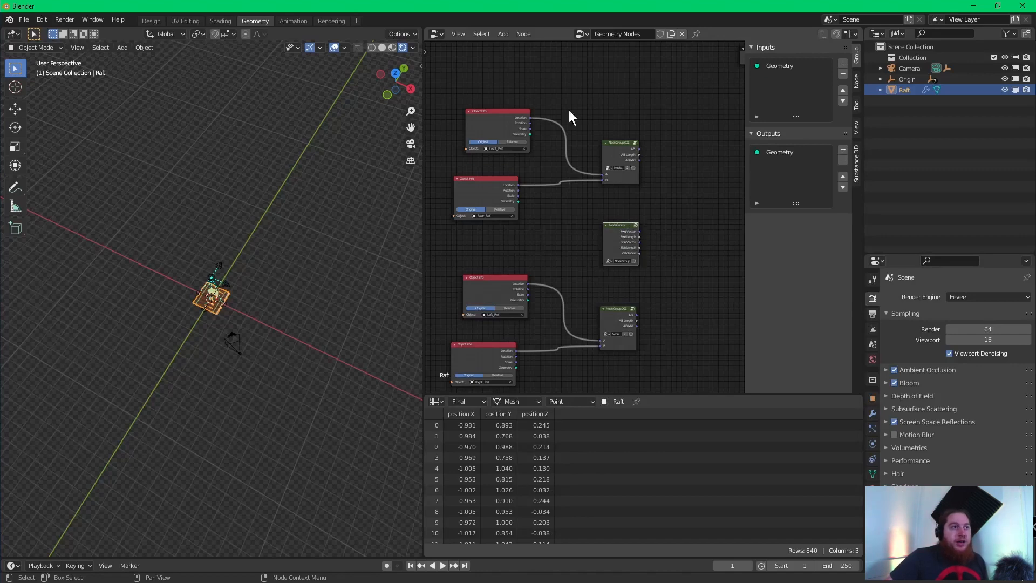
# - Add a Vector Math node beyond the upper AB node group and set its operation to Dot Product
pyautogui.scroll(3, 664, 162)
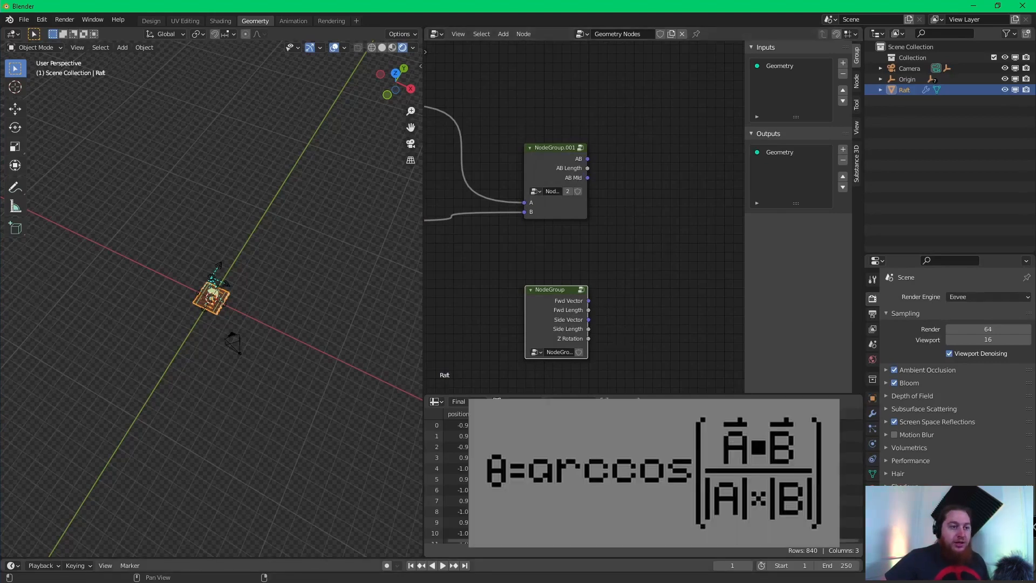
pyautogui.moveTo(647, 257); pyautogui.dragTo(598, 241, button='middle')
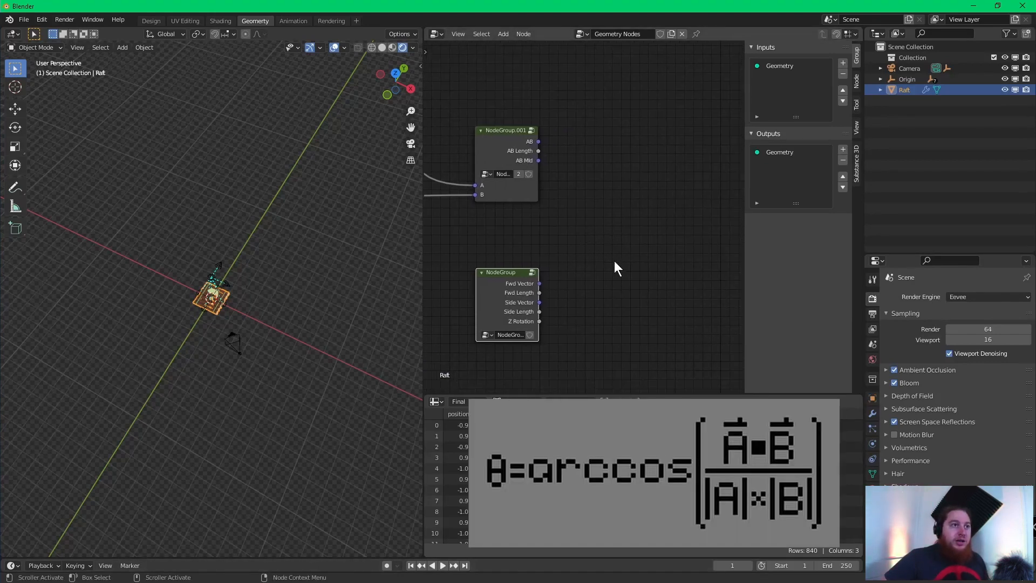
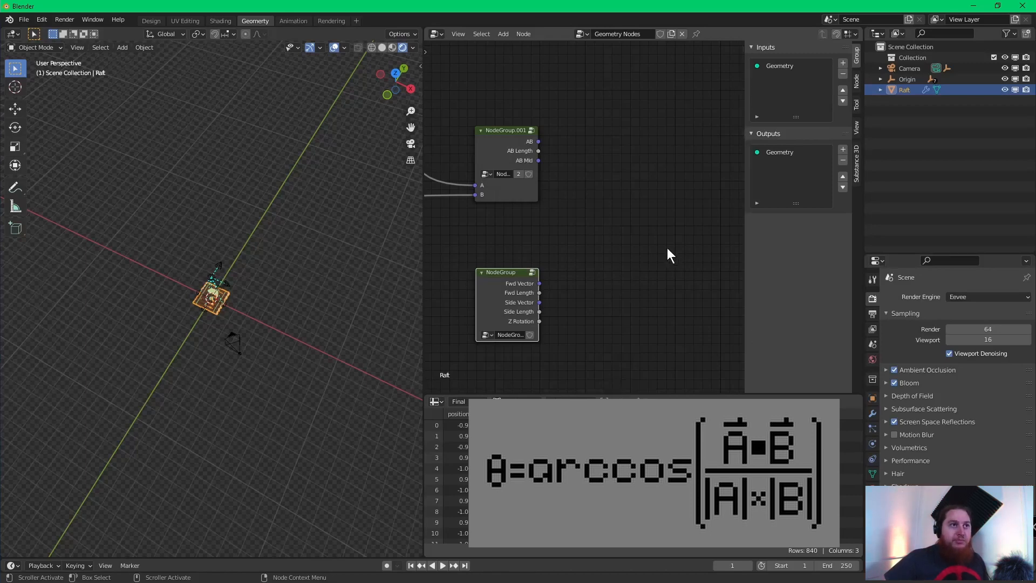
pyautogui.moveTo(646, 221); pyautogui.dragTo(623, 226, button='middle')
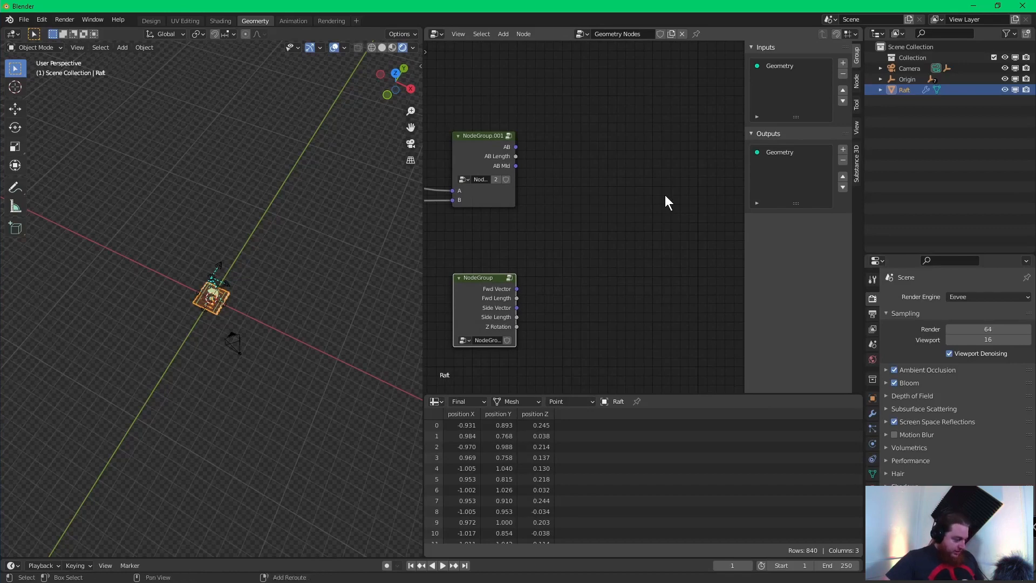
pyautogui.hotkey('shift', 'a')
pyautogui.moveTo(665, 200)
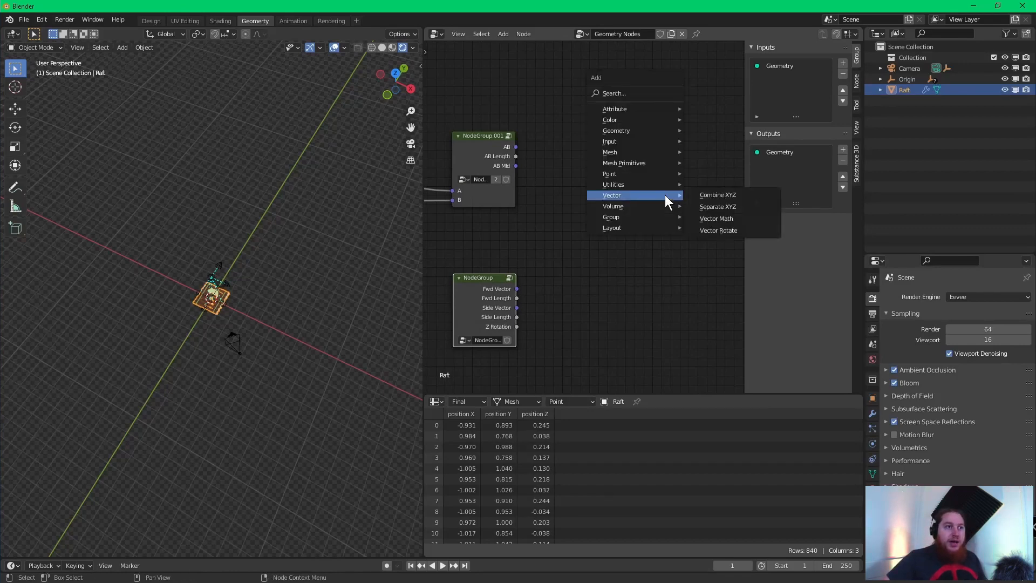
pyautogui.click(735, 223)
pyautogui.click(626, 170)
pyautogui.click(631, 162)
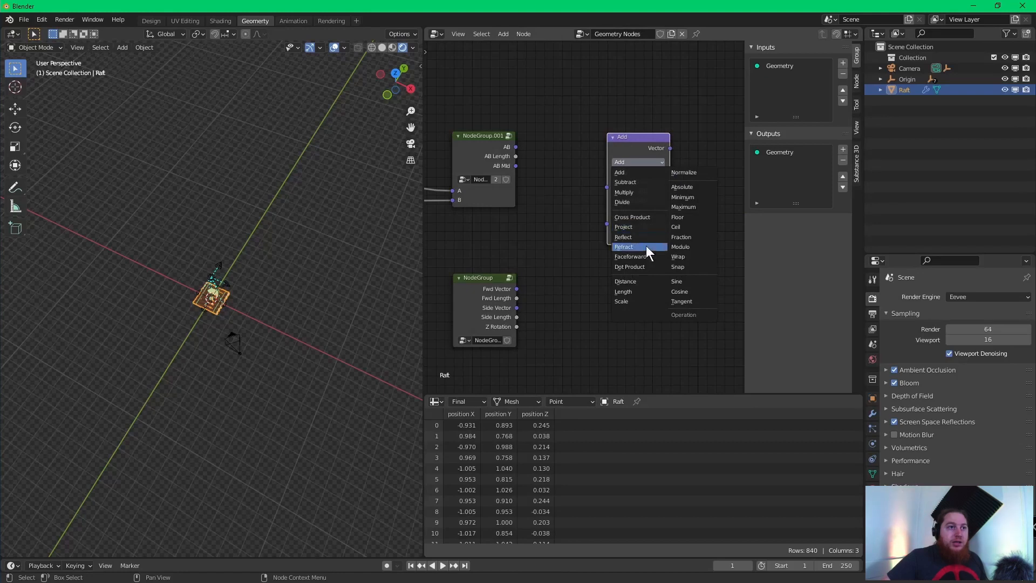
pyautogui.click(628, 266)
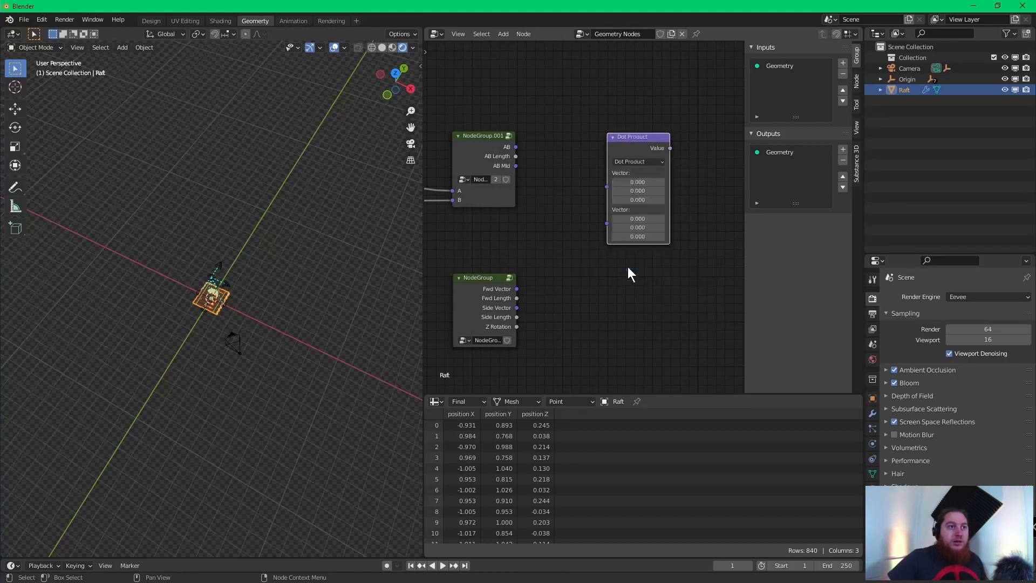
# - Connect the upper group's AB output and the Fwd Vector output to the Dot Product inputs, and shift that node slightly farther out
pyautogui.moveTo(515, 146); pyautogui.dragTo(604, 191)
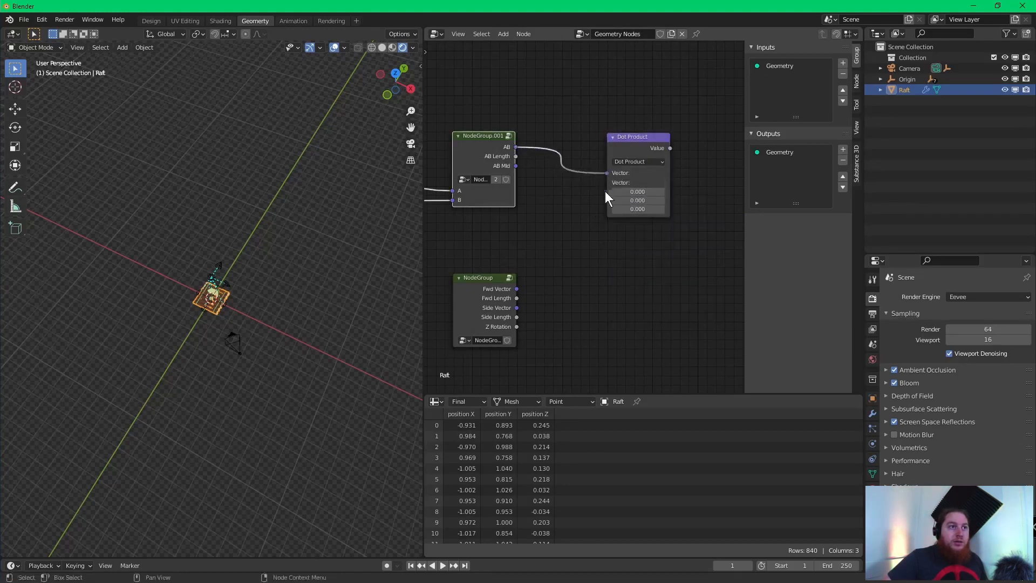
pyautogui.moveTo(516, 289); pyautogui.dragTo(607, 197)
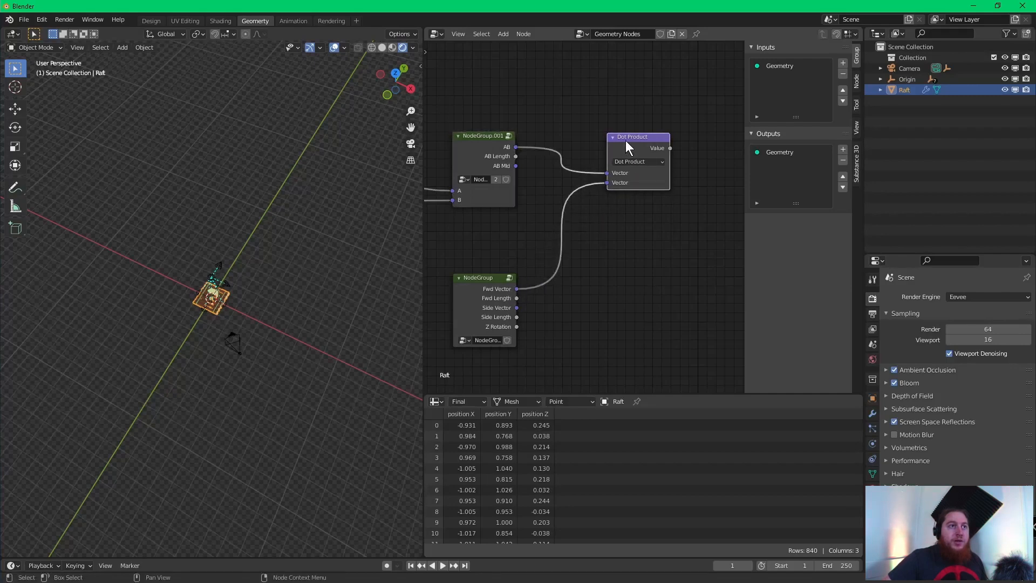
pyautogui.moveTo(626, 140); pyautogui.dragTo(655, 146)
# - Add a Math node below the Dot Product node and set its operation to Multiply
pyautogui.moveTo(649, 149); pyautogui.dragTo(585, 103, button='middle')
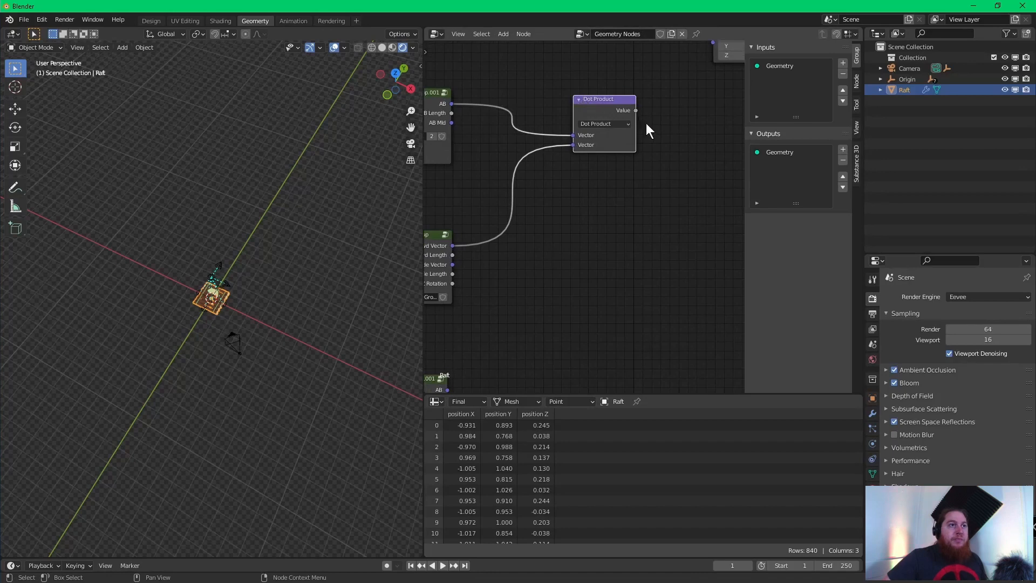
pyautogui.moveTo(617, 202); pyautogui.dragTo(634, 225, button='middle')
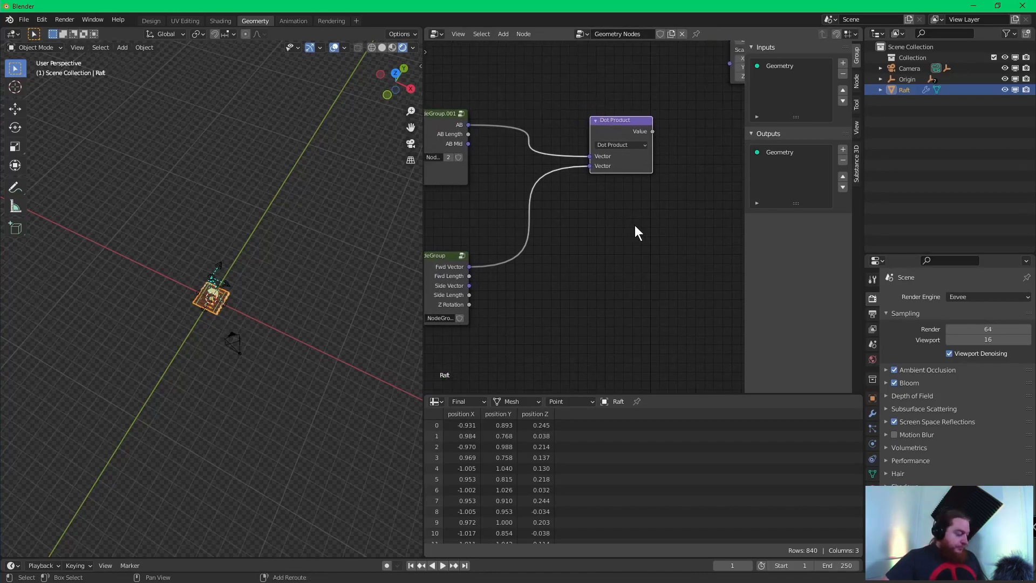
pyautogui.hotkey('shift', 'a')
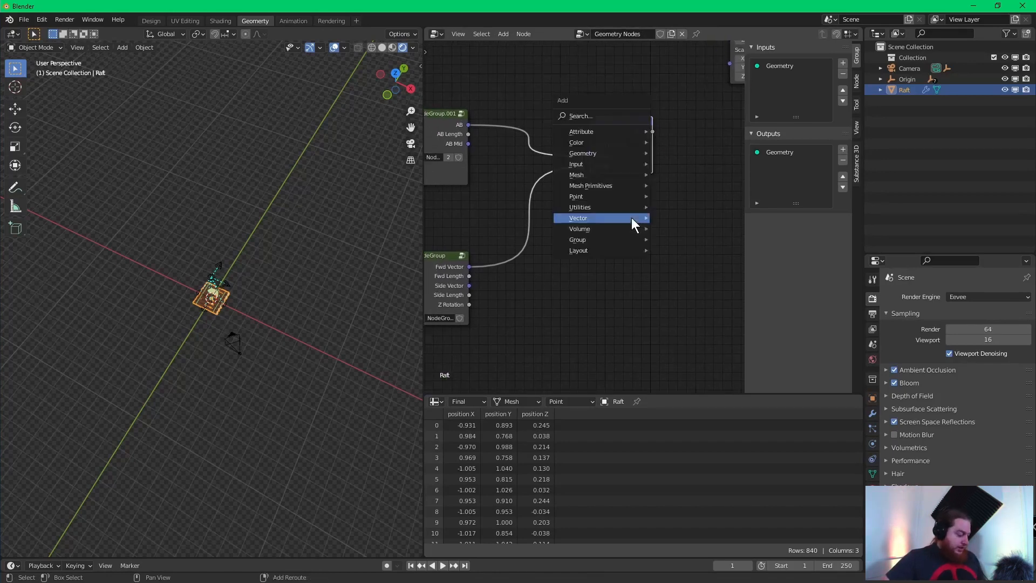
pyautogui.moveTo(614, 208)
pyautogui.click(694, 254)
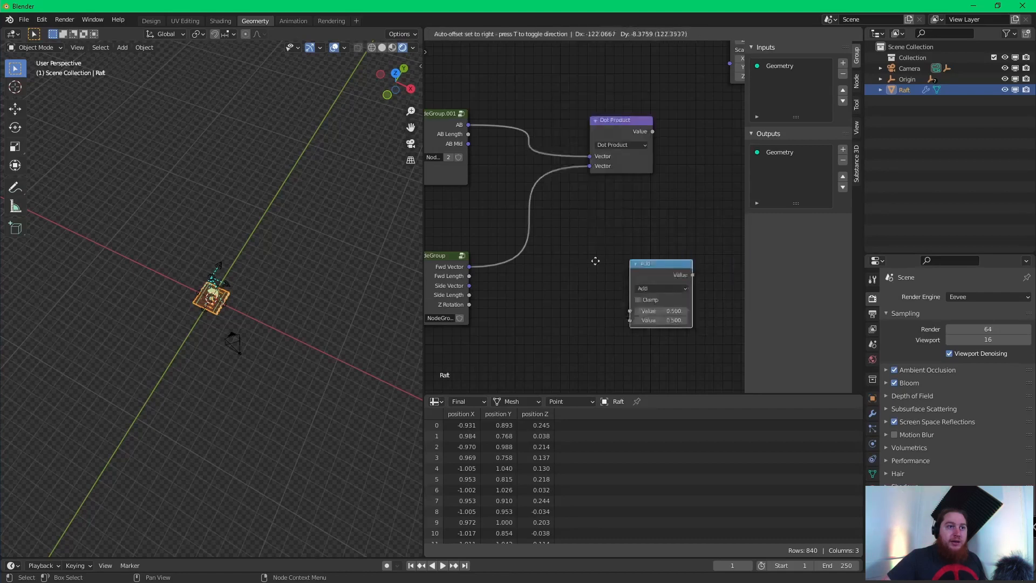
pyautogui.click(626, 218)
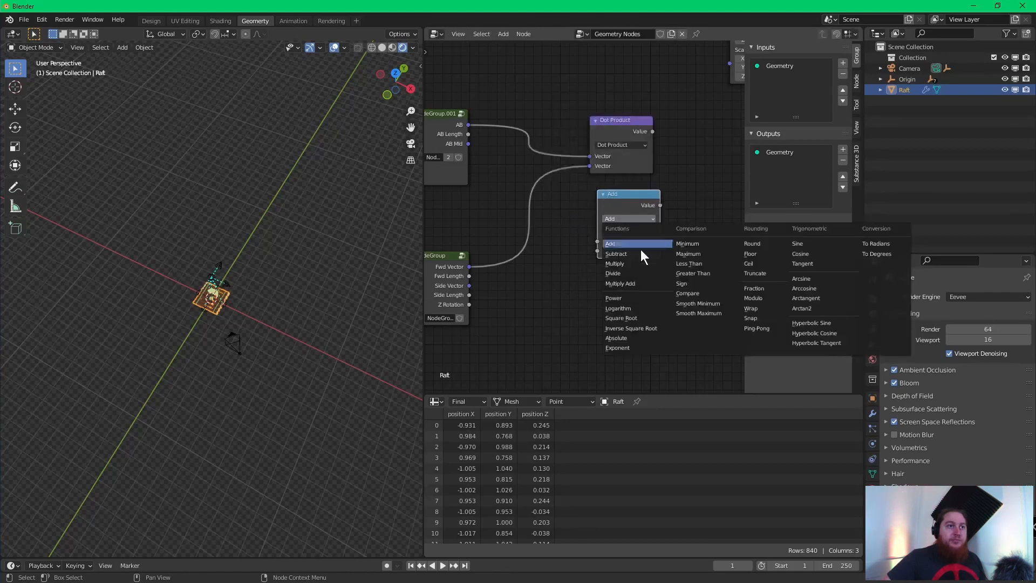
pyautogui.click(622, 264)
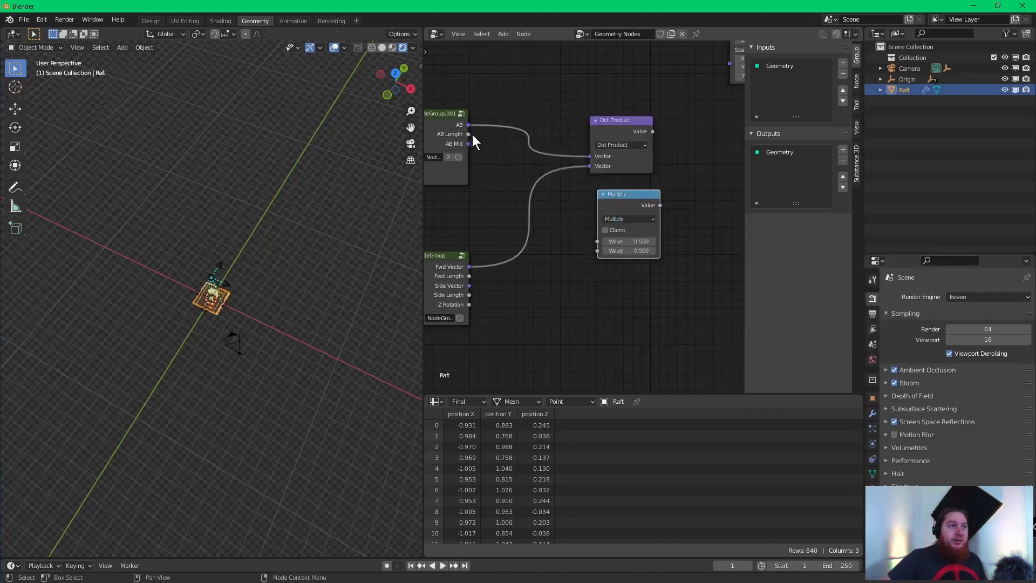
# - Connect the upper group's AB Length and the Fwd Length outputs to the Multiply inputs, and align the node beneath Dot Product
pyautogui.moveTo(467, 134); pyautogui.dragTo(597, 241)
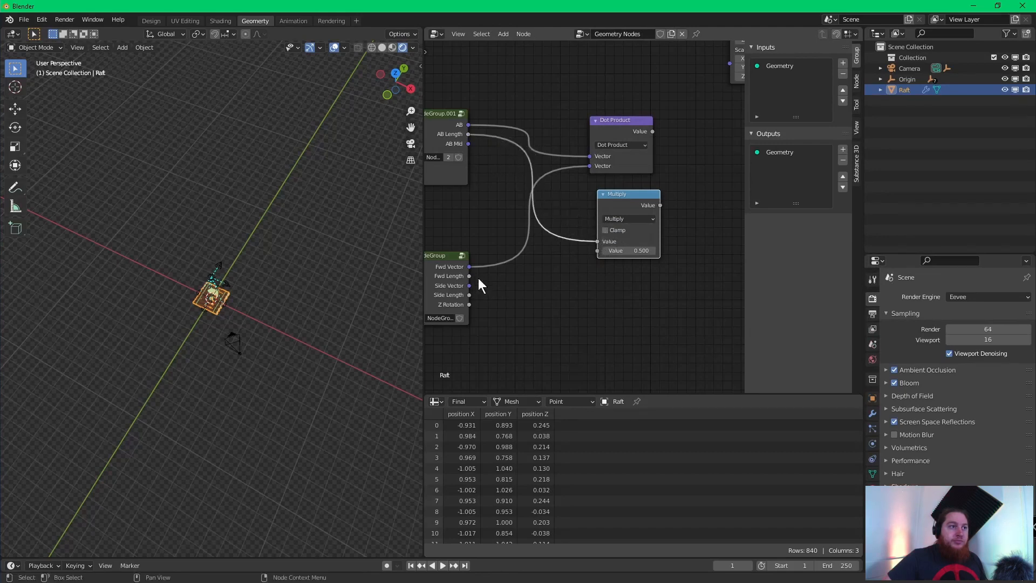
pyautogui.moveTo(469, 275); pyautogui.dragTo(597, 251)
pyautogui.moveTo(600, 196); pyautogui.dragTo(595, 186)
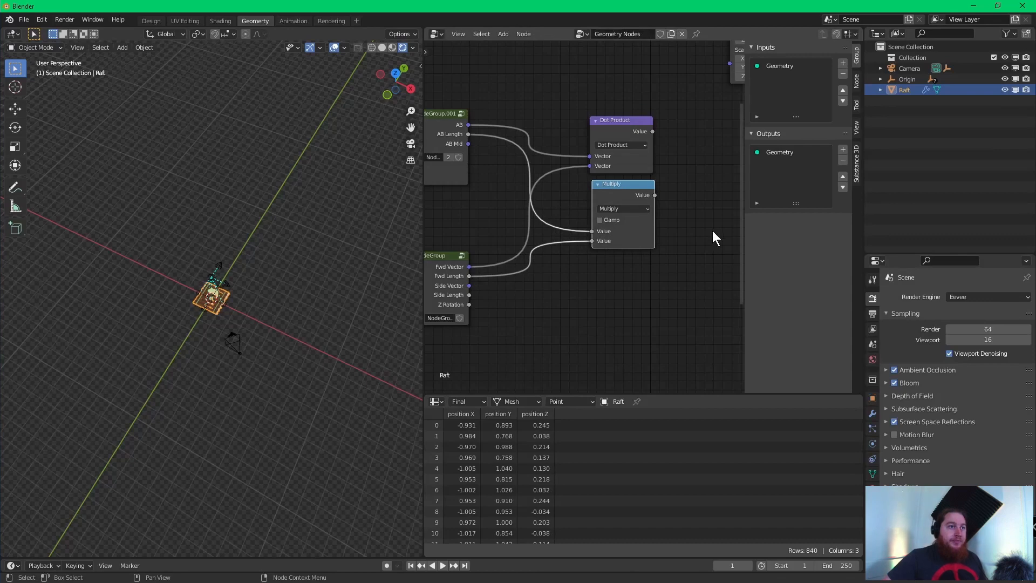
# - Duplicate the Multiply node, place the copy beyond the Dot Product node and set its operation to Divide
pyautogui.hotkey('shift', 'a')
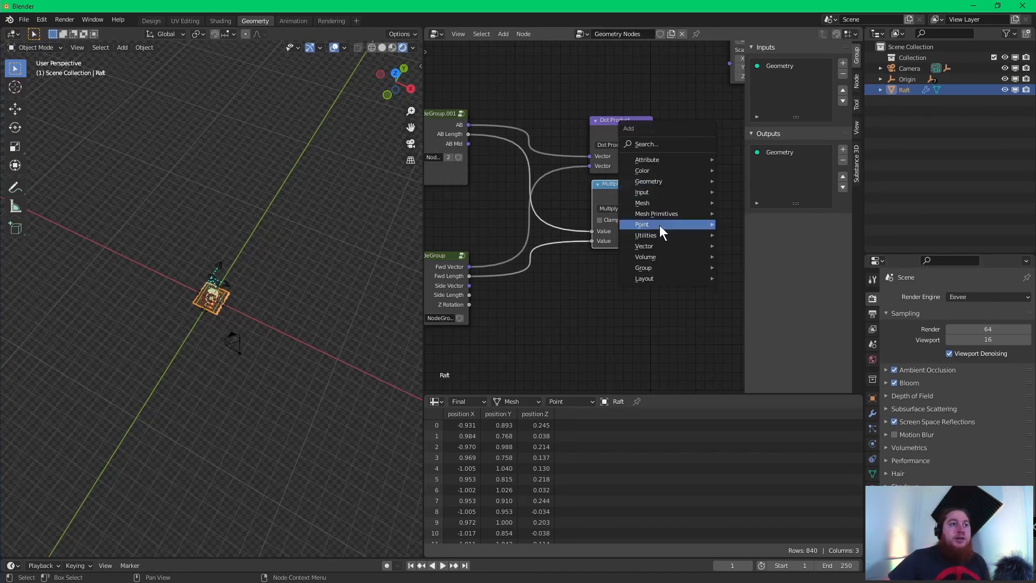
pyautogui.press('Escape')
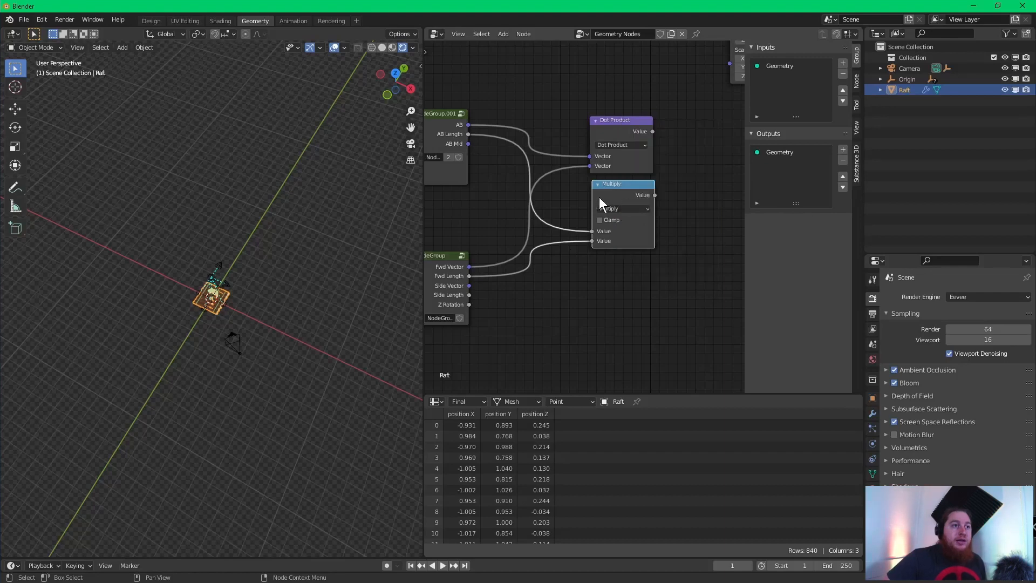
pyautogui.hotkey('shift', 'd')
pyautogui.click(703, 152)
pyautogui.click(697, 161)
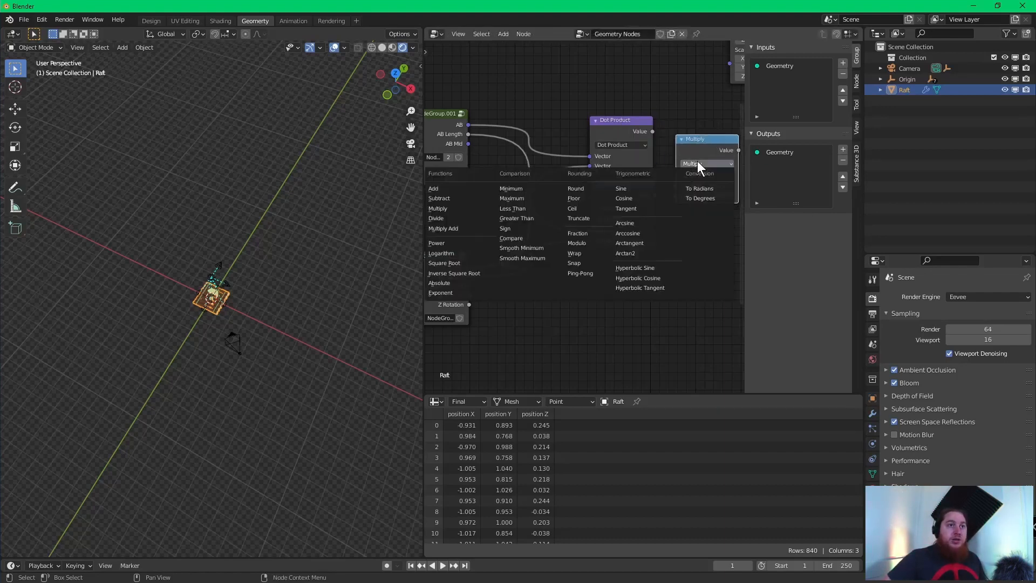
pyautogui.click(440, 212)
pyautogui.keyDown('ctrl'); pyautogui.scroll(-5, 539, 229); pyautogui.keyUp('ctrl')
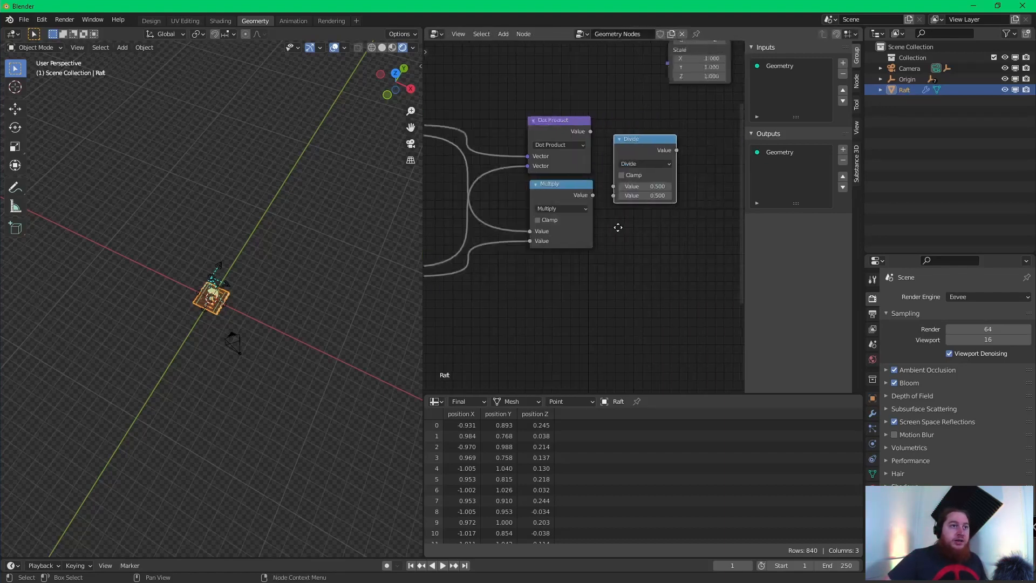
# - Connect the Dot Product and Multiply values to the Divide node's first and second inputs, and move Divide closer to them
pyautogui.moveTo(587, 150); pyautogui.dragTo(614, 148)
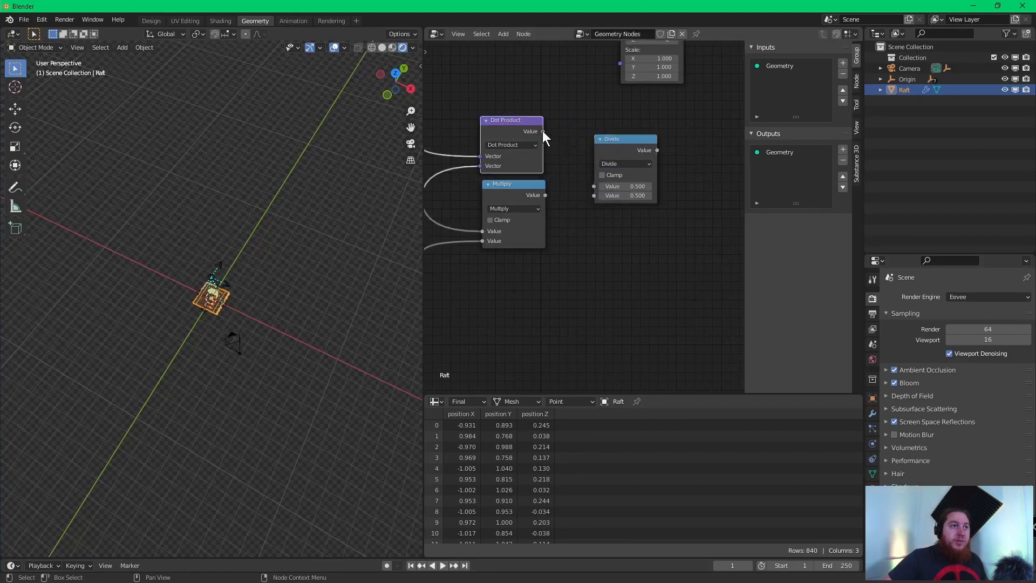
pyautogui.moveTo(542, 131); pyautogui.dragTo(594, 196)
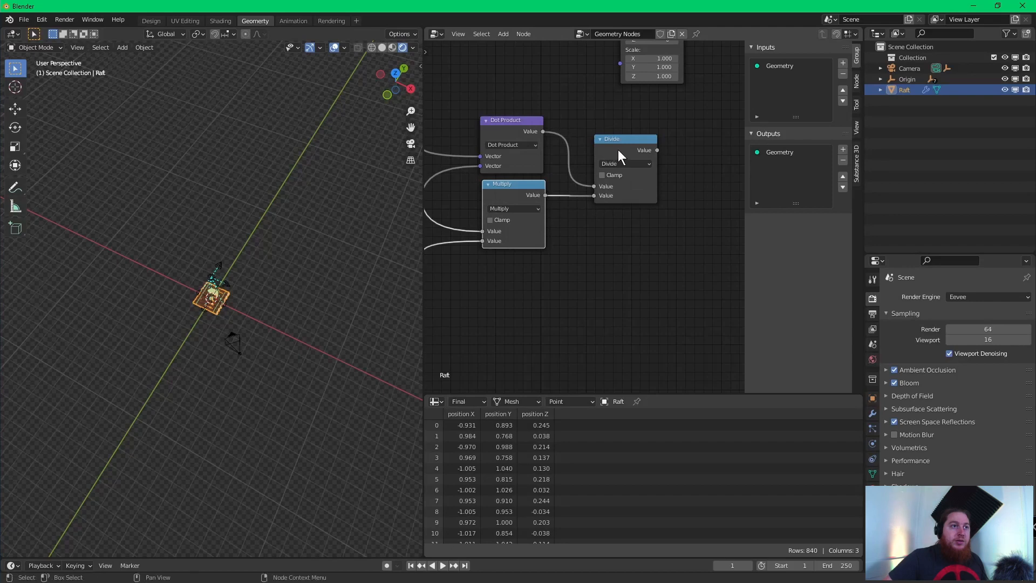
pyautogui.moveTo(617, 150); pyautogui.dragTo(597, 134)
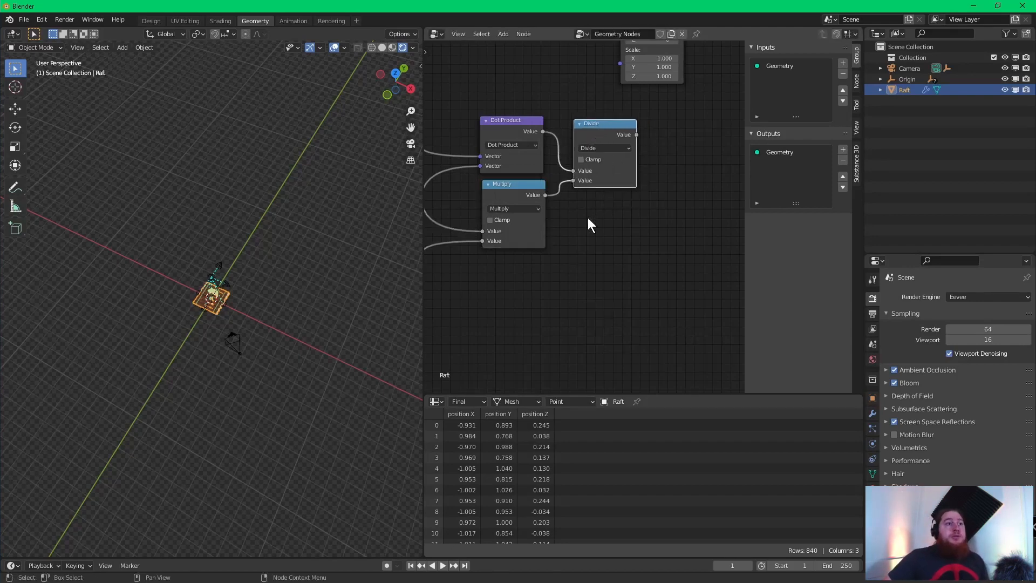
pyautogui.moveTo(596, 203); pyautogui.dragTo(638, 240, button='middle')
pyautogui.moveTo(639, 178)
pyautogui.mouseDown()
pyautogui.moveTo(637, 167)
pyautogui.moveTo(637, 185)
pyautogui.mouseUp()
# - Duplicate the Divide node as an Arccosine node, feed it the Divide value and place it just beyond Divide
pyautogui.moveTo(629, 318); pyautogui.dragTo(561, 321, button='middle')
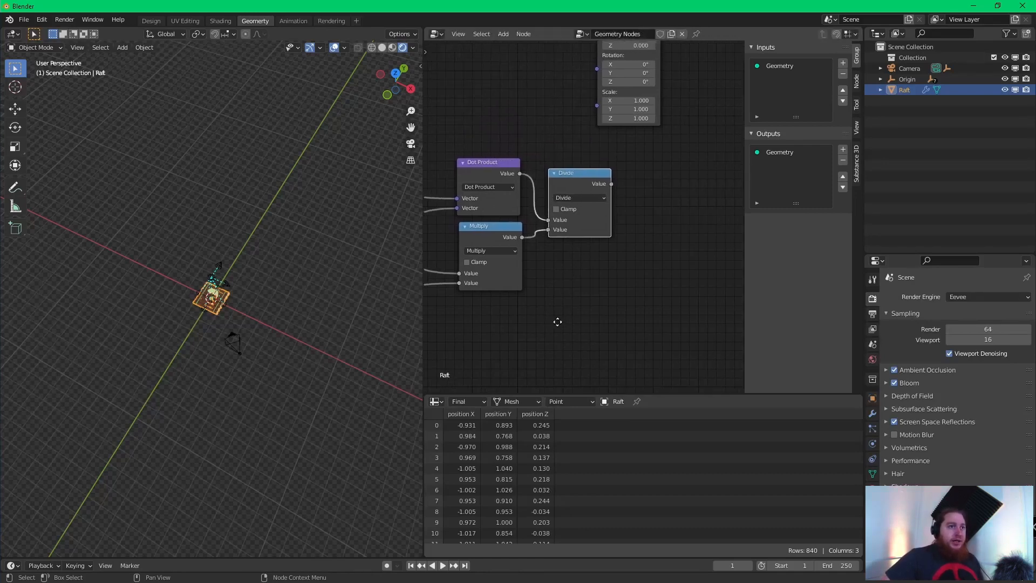
pyautogui.hotkey('shift', 'd')
pyautogui.click(695, 313)
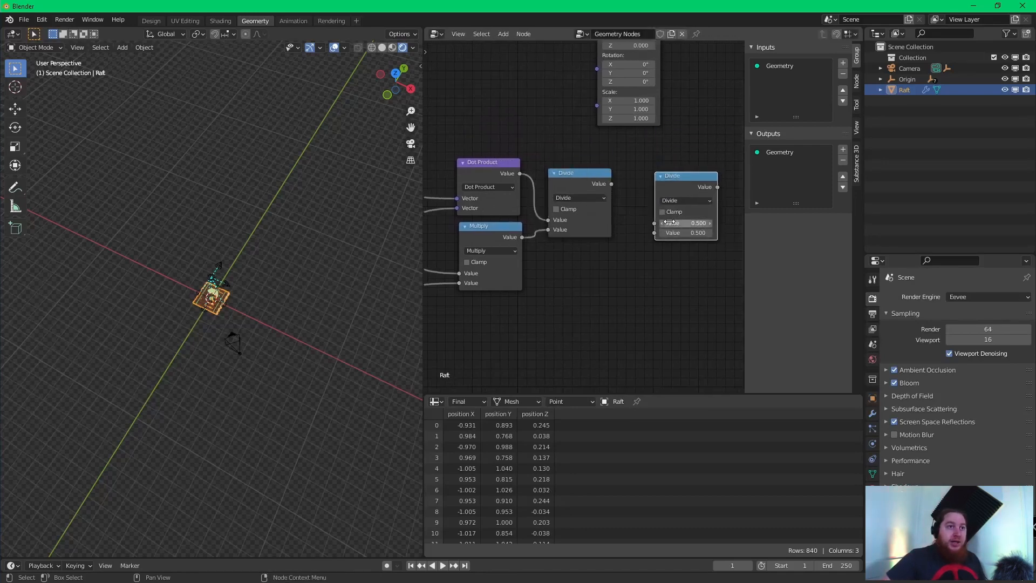
pyautogui.click(679, 201)
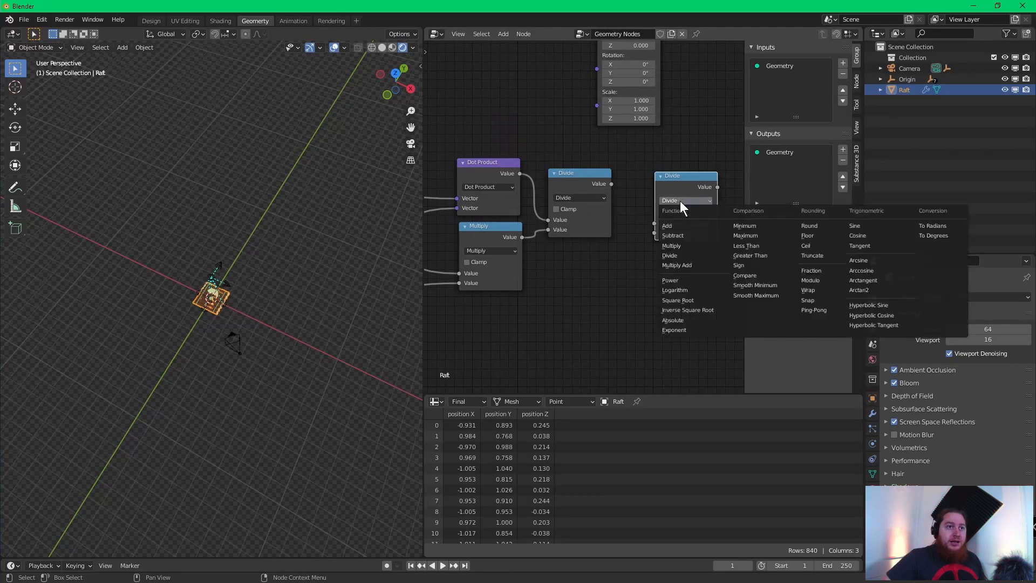
pyautogui.click(866, 269)
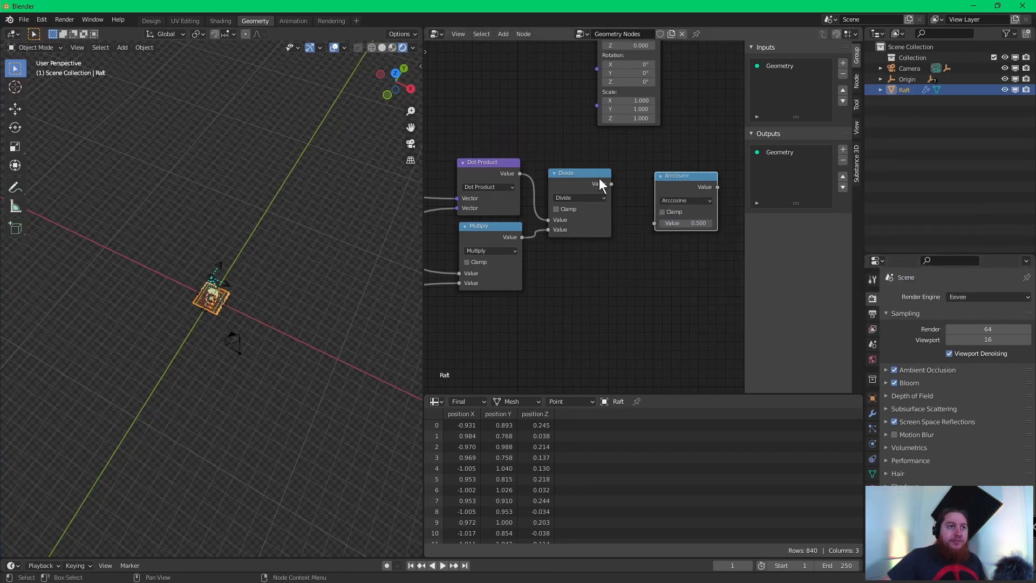
pyautogui.moveTo(611, 184); pyautogui.dragTo(655, 223)
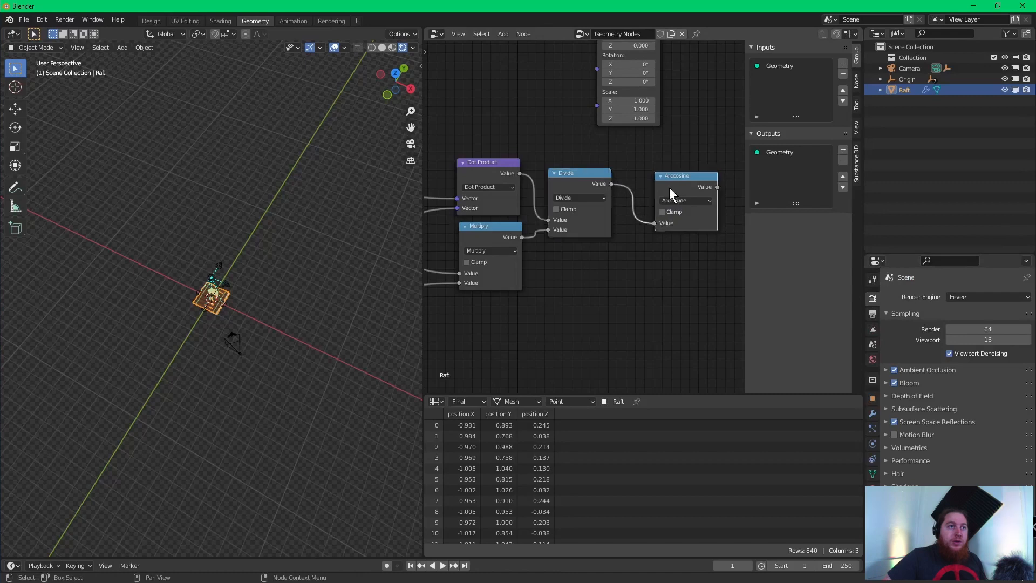
pyautogui.moveTo(669, 187); pyautogui.dragTo(644, 184)
# - Move the Group Input, Transform and Group Output nodes together farther out beyond the Arccosine node
pyautogui.scroll(-2, 644, 184)
pyautogui.scroll(-2, 644, 184)
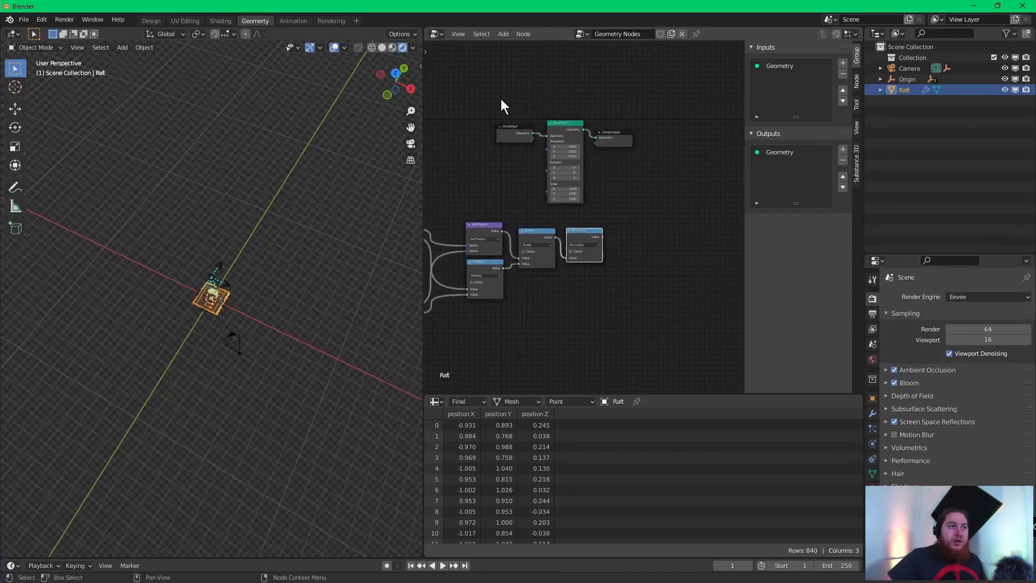
pyautogui.moveTo(479, 88); pyautogui.dragTo(638, 154)
pyautogui.moveTo(565, 121); pyautogui.dragTo(686, 130)
pyautogui.scroll(3, 585, 199)
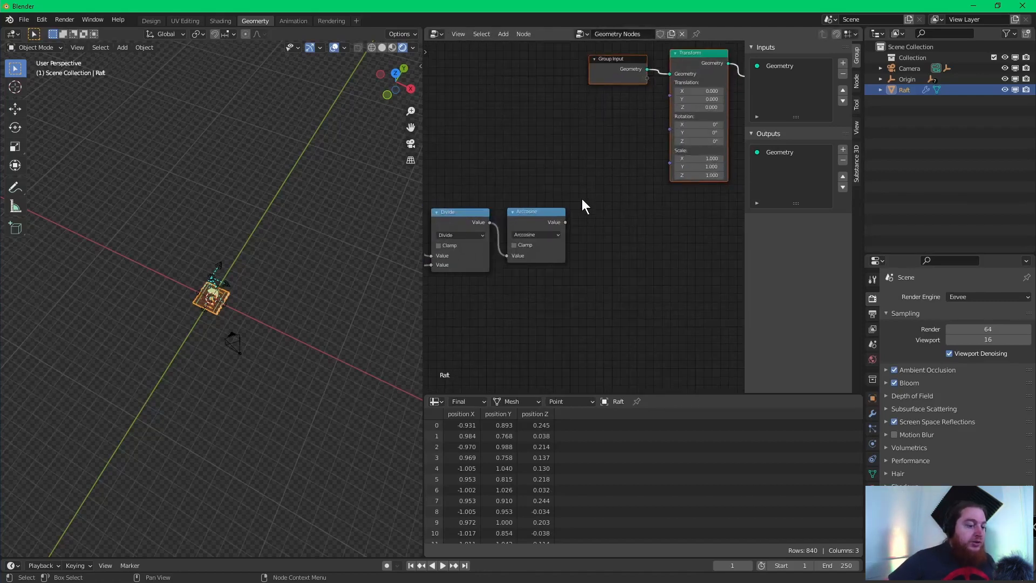
# - Add a Combine XYZ node below Group Input and shift it with the Group Input, Transform and Group Output nodes farther out
pyautogui.moveTo(615, 179); pyautogui.dragTo(574, 199, button='middle')
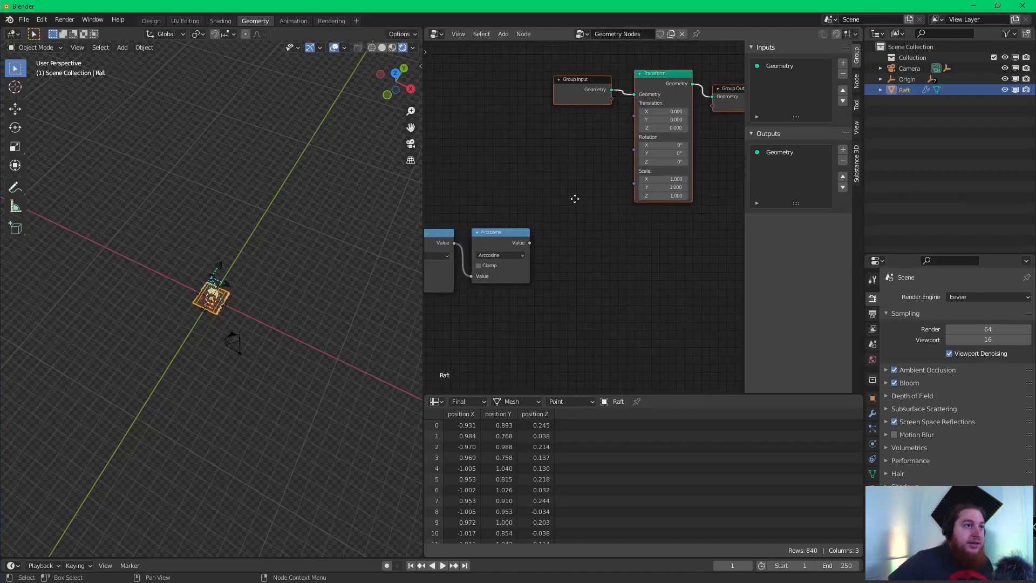
pyautogui.hotkey('shift', 'a')
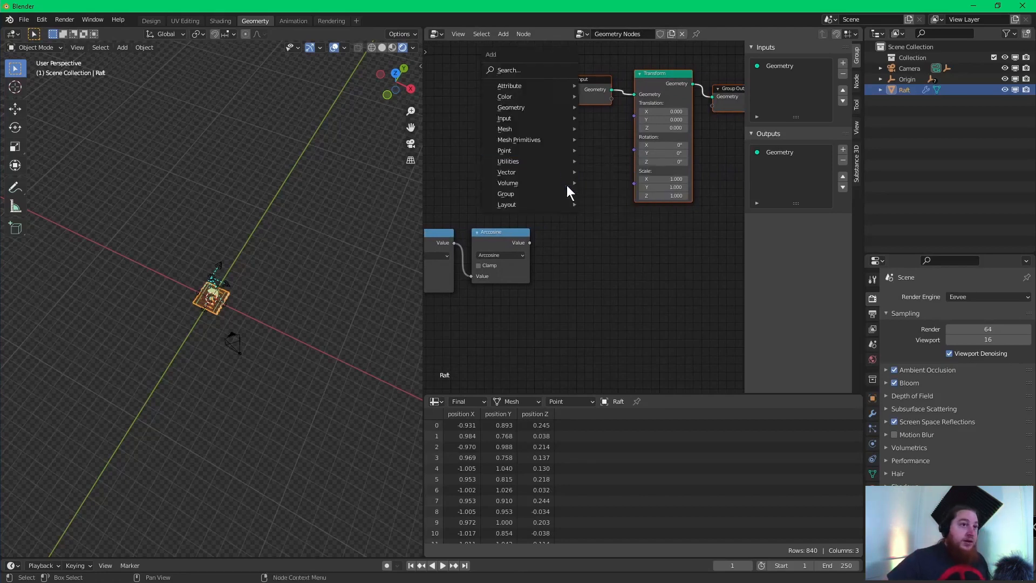
pyautogui.moveTo(558, 173)
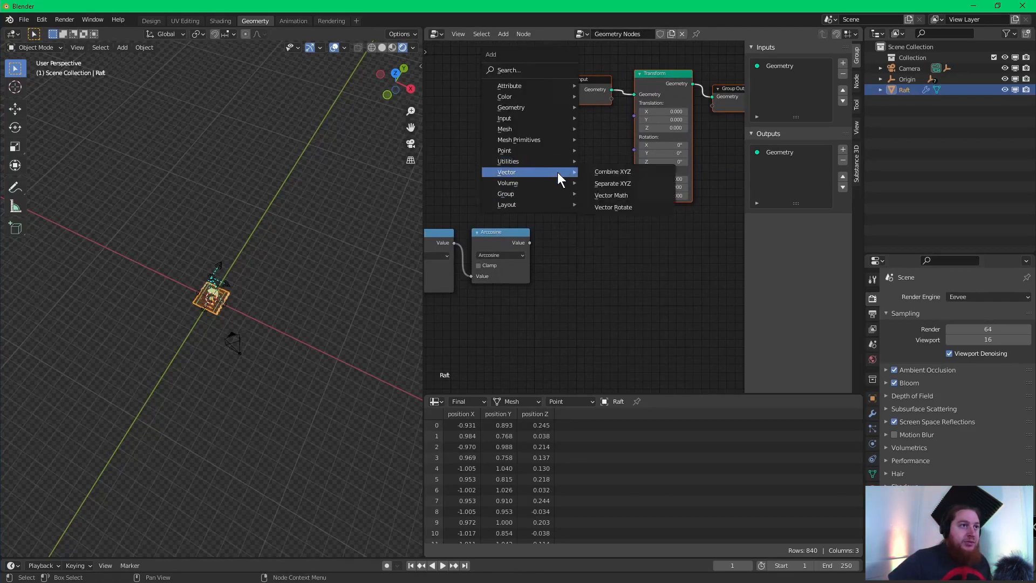
pyautogui.click(606, 171)
pyautogui.click(565, 148)
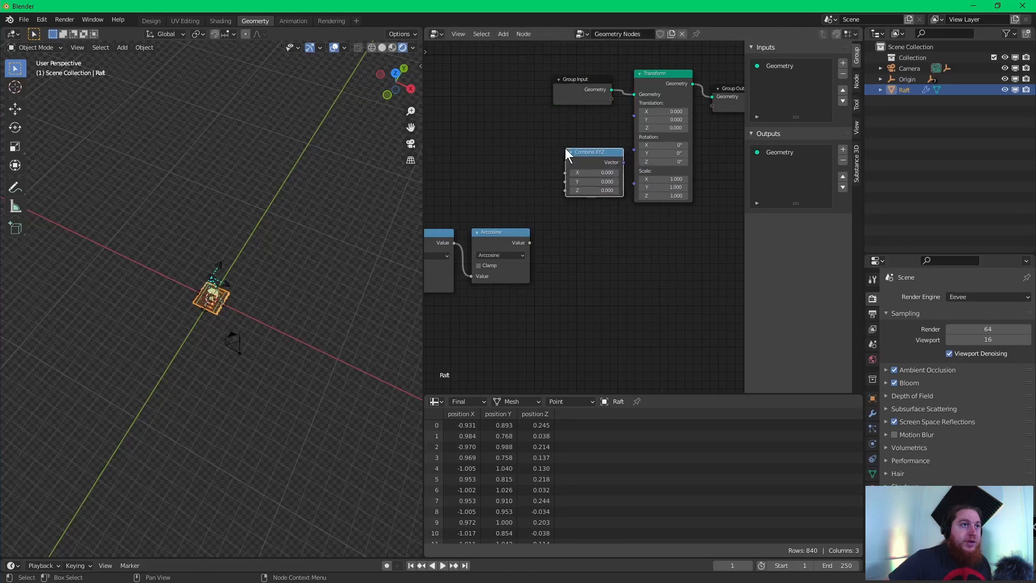
pyautogui.scroll(-3, 565, 148)
pyautogui.moveTo(550, 92); pyautogui.dragTo(703, 207)
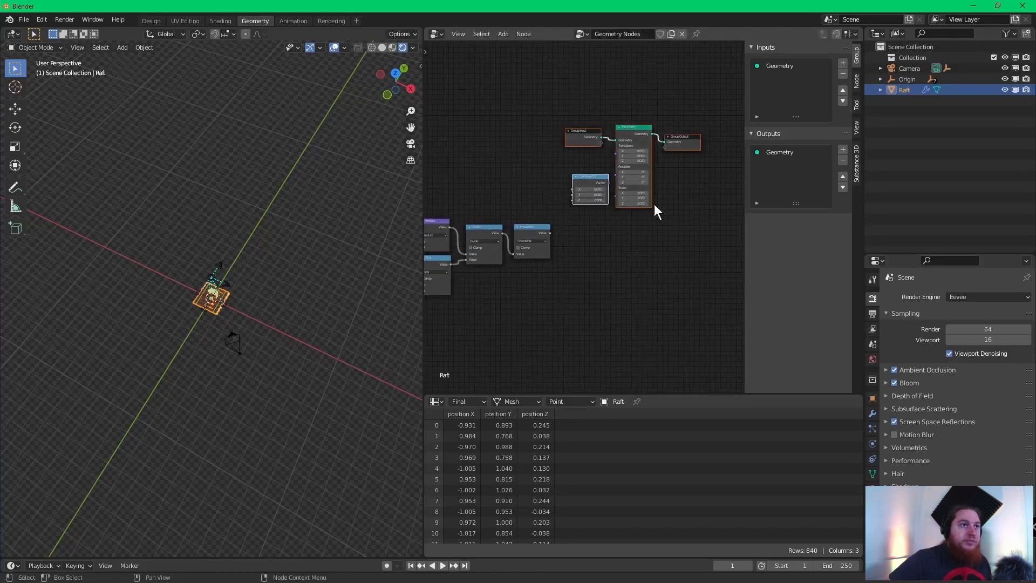
pyautogui.moveTo(626, 127); pyautogui.dragTo(668, 128)
pyautogui.scroll(3, 635, 255)
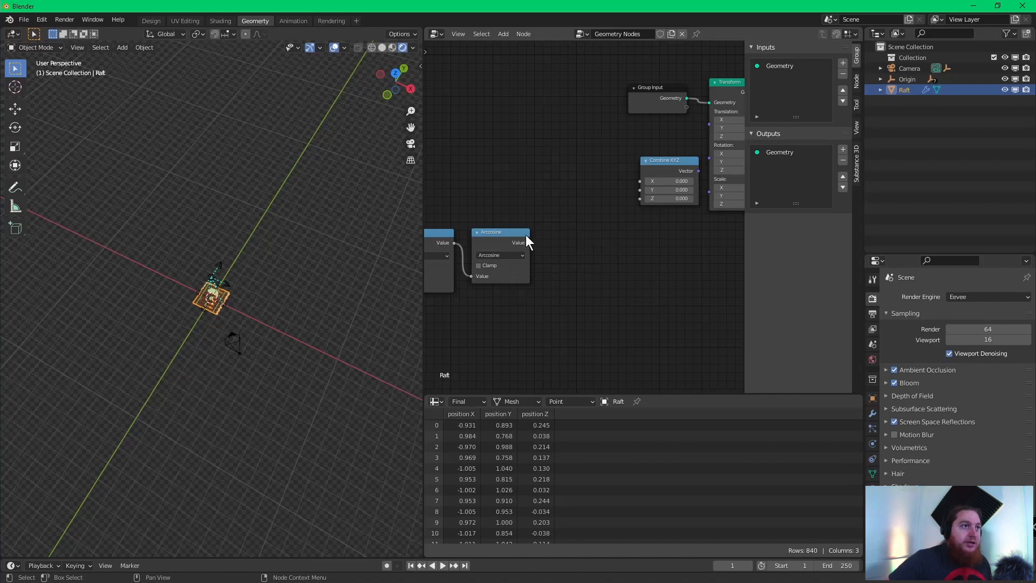
# - Connect the Arccosine value to the Combine XYZ node's Y input and the group's Z Rotation output to its Z input
pyautogui.moveTo(530, 247); pyautogui.dragTo(642, 190)
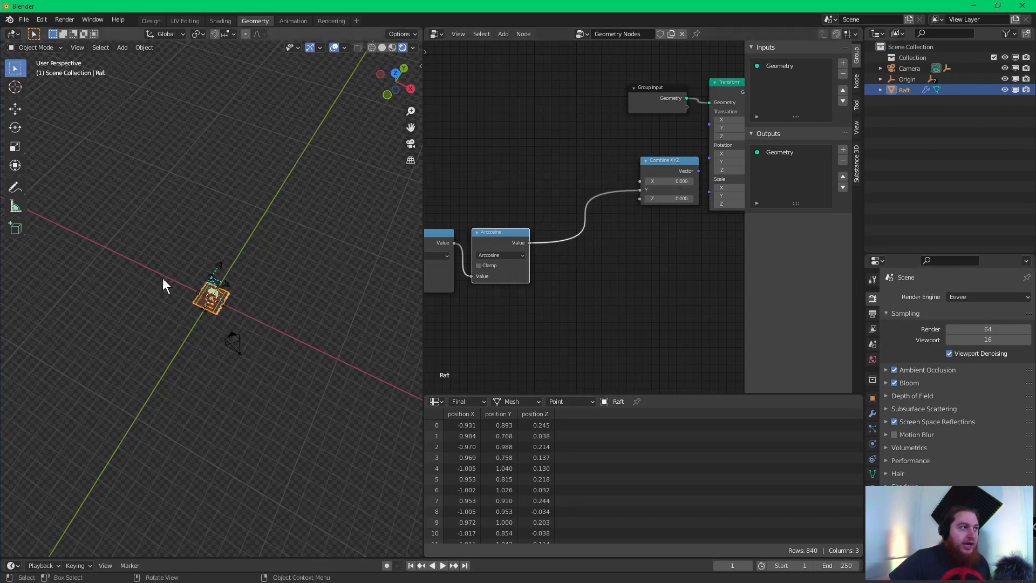
pyautogui.scroll(10, 214, 292)
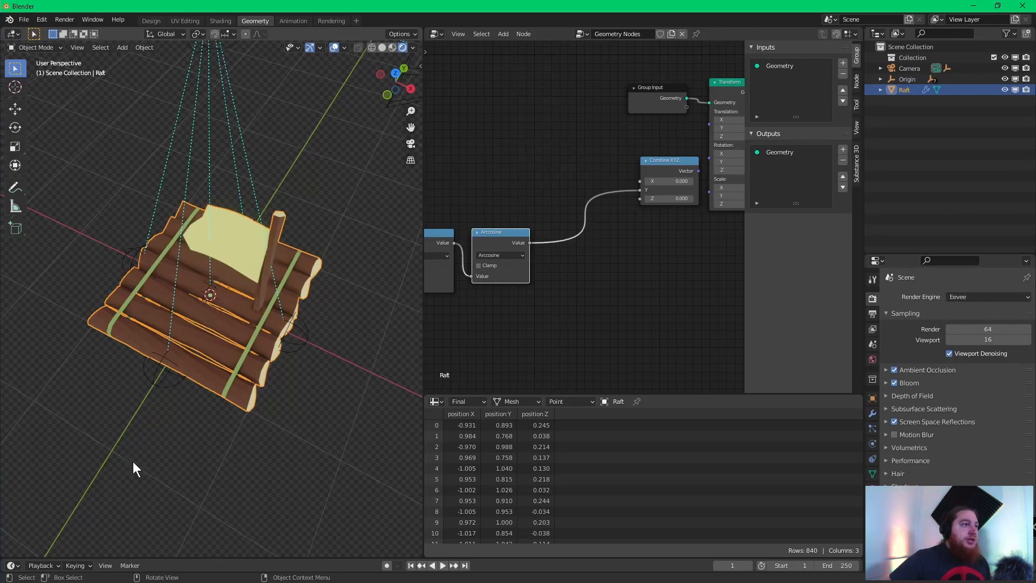
pyautogui.scroll(-2, 639, 289)
pyautogui.moveTo(639, 290); pyautogui.dragTo(701, 193, button='middle')
pyautogui.scroll(-1, 574, 264)
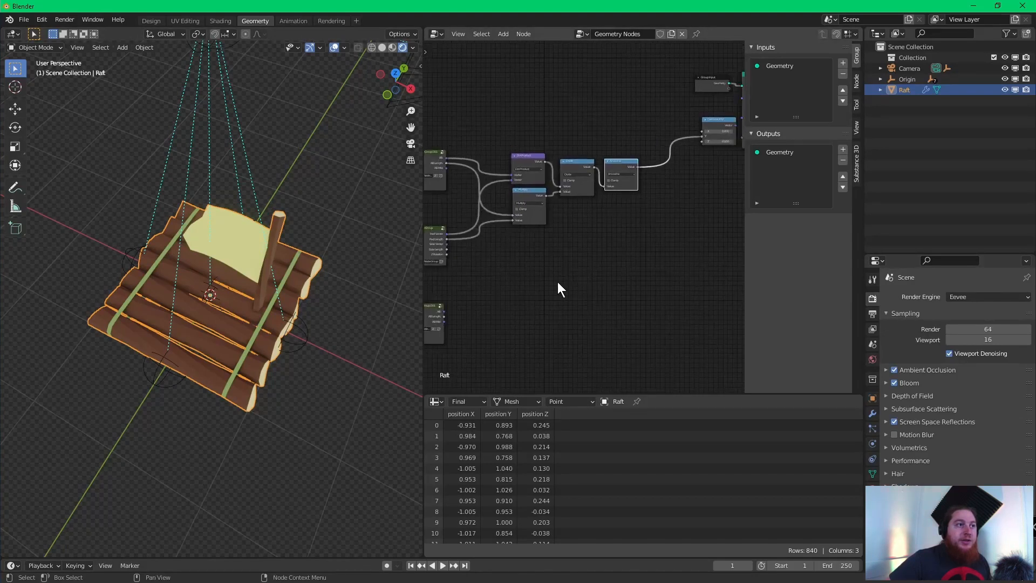
pyautogui.moveTo(448, 255); pyautogui.dragTo(707, 141)
# - Connect the Combine XYZ vector to the Transform node's Rotation input and shift Combine XYZ and the geometry nodes farther out
pyautogui.scroll(-2, 687, 225)
pyautogui.moveTo(687, 221); pyautogui.dragTo(598, 291, button='middle')
pyautogui.scroll(5, 598, 291)
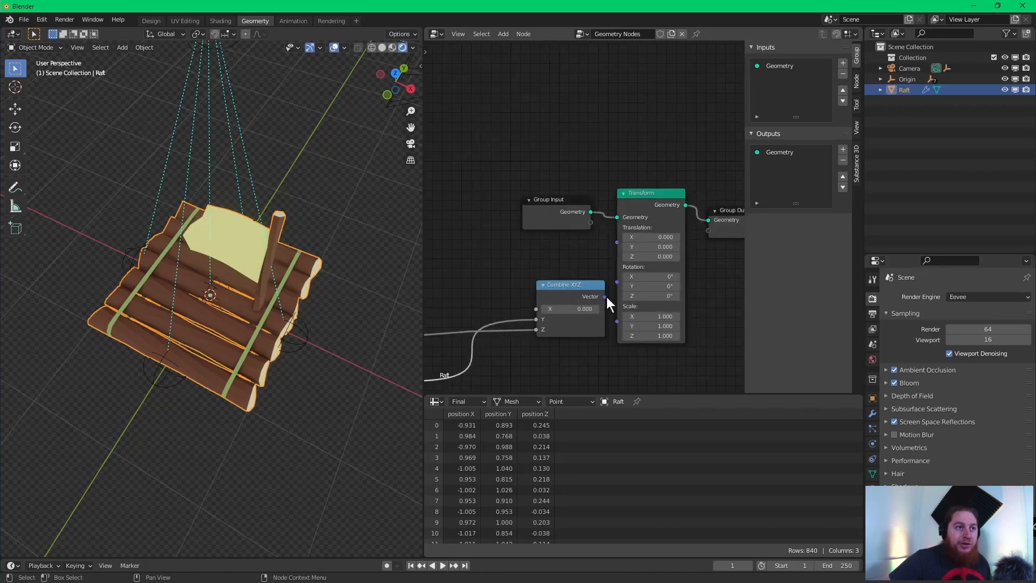
pyautogui.moveTo(606, 297); pyautogui.dragTo(627, 283)
pyautogui.scroll(-3, 621, 183)
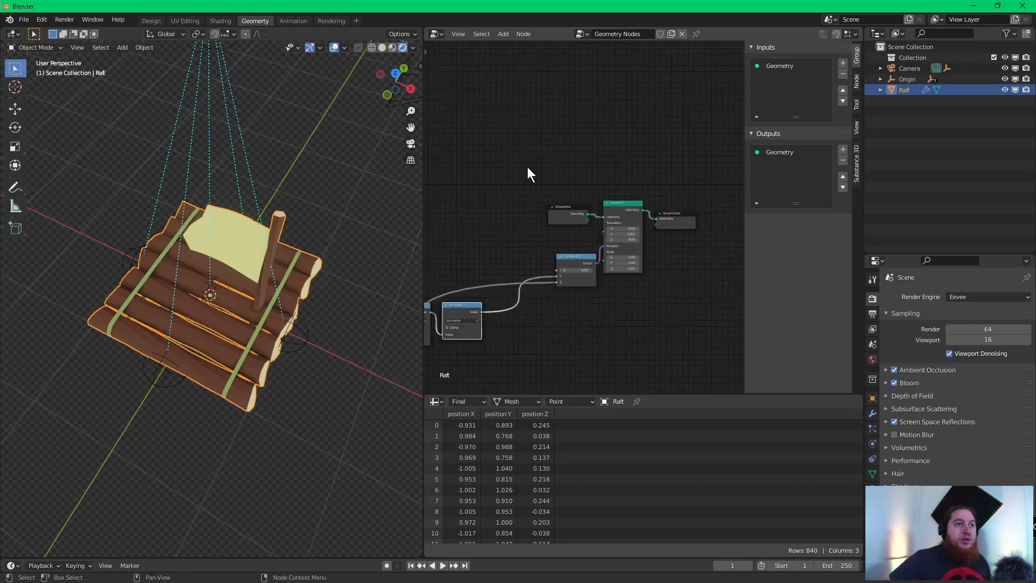
pyautogui.moveTo(527, 168); pyautogui.dragTo(705, 261)
pyautogui.moveTo(610, 211); pyautogui.dragTo(640, 212)
# - Examine the links running from the AB and Fwd Vector groups through the math nodes to Combine XYZ
pyautogui.scroll(1, 532, 355)
pyautogui.scroll(1, 532, 348)
pyautogui.moveTo(548, 341); pyautogui.dragTo(620, 222, button='middle')
pyautogui.moveTo(580, 255); pyautogui.dragTo(720, 191, button='middle')
pyautogui.scroll(-5, 618, 259)
pyautogui.moveTo(618, 258); pyautogui.dragTo(680, 227, button='middle')
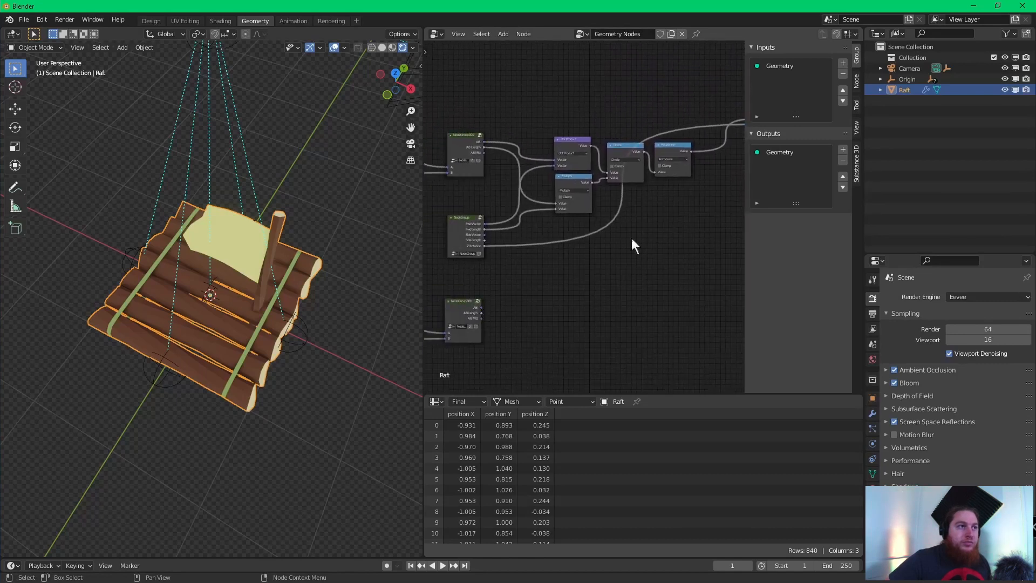
pyautogui.scroll(2, 505, 267)
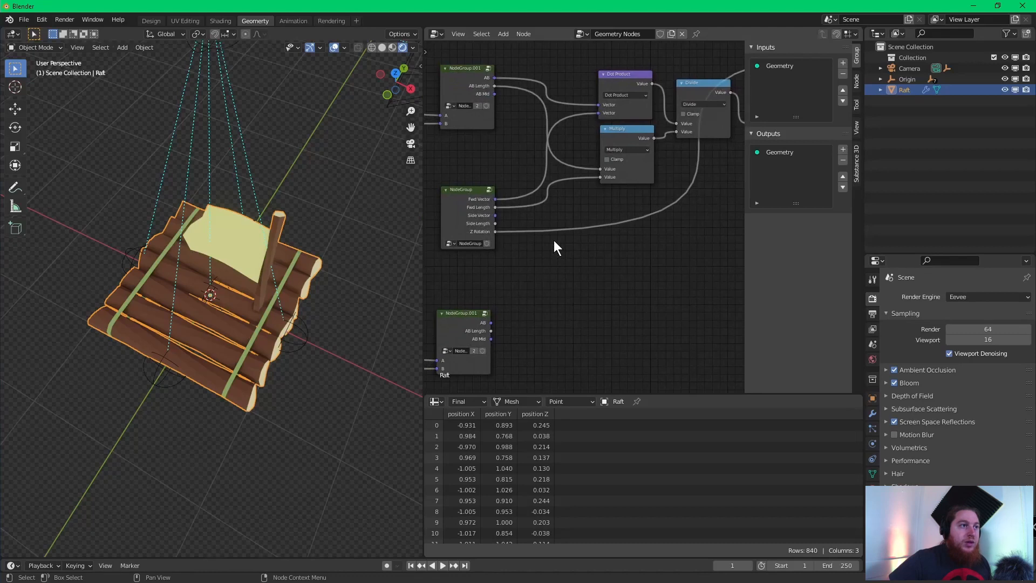
pyautogui.scroll(-2, 555, 241)
pyautogui.moveTo(605, 230); pyautogui.dragTo(560, 268, button='middle')
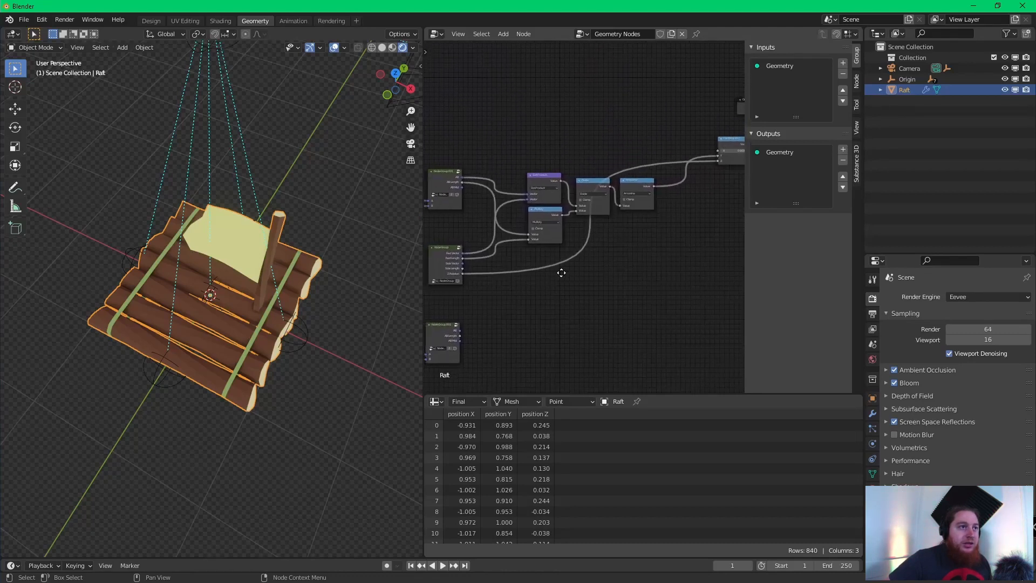
# - Test the raft's tilt by moving the Front_Ref empty up along the global Z axis, and cancel the move
pyautogui.click(300, 337)
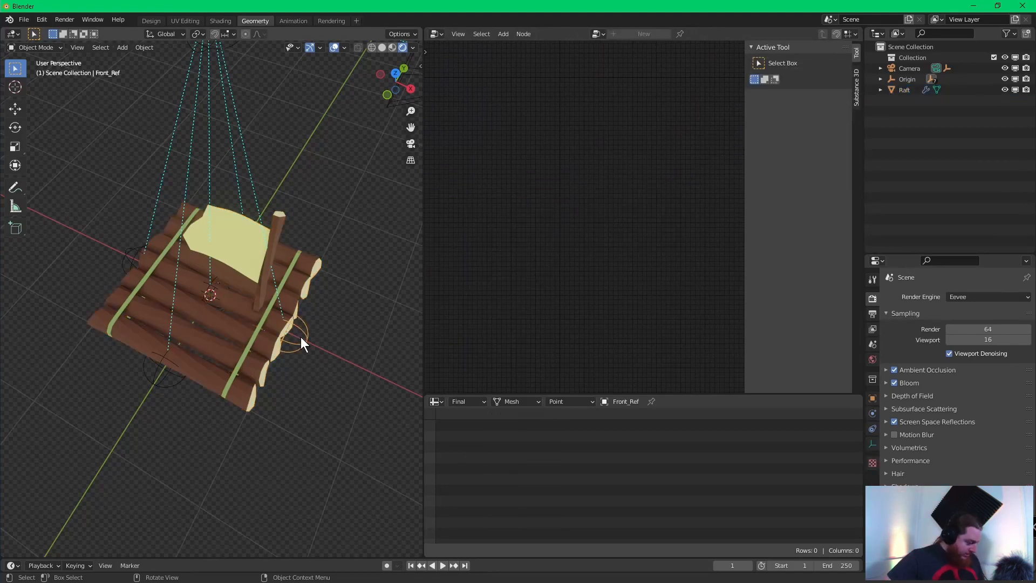
pyautogui.press('g')
pyautogui.press('z')
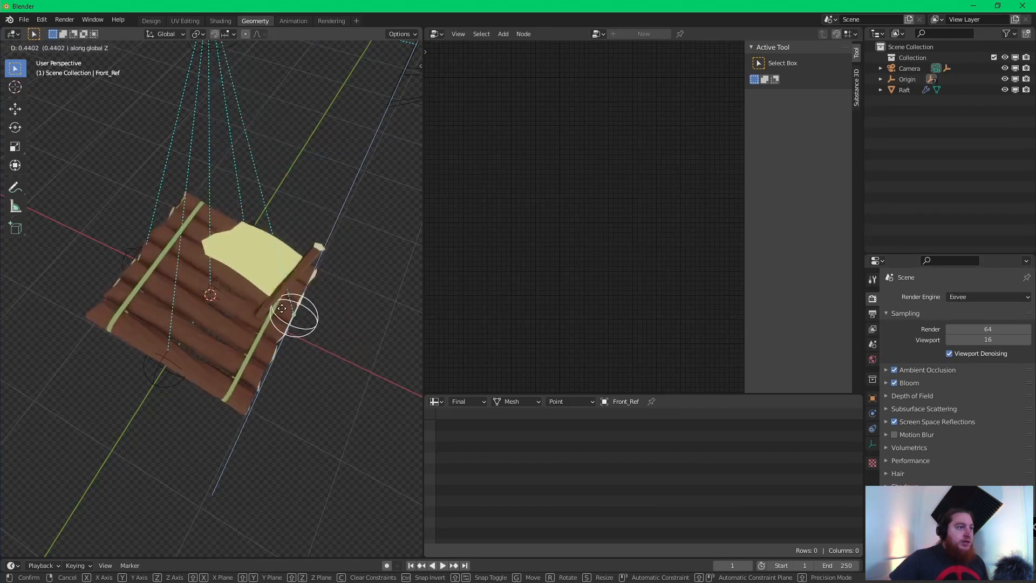
pyautogui.rightClick(282, 298)
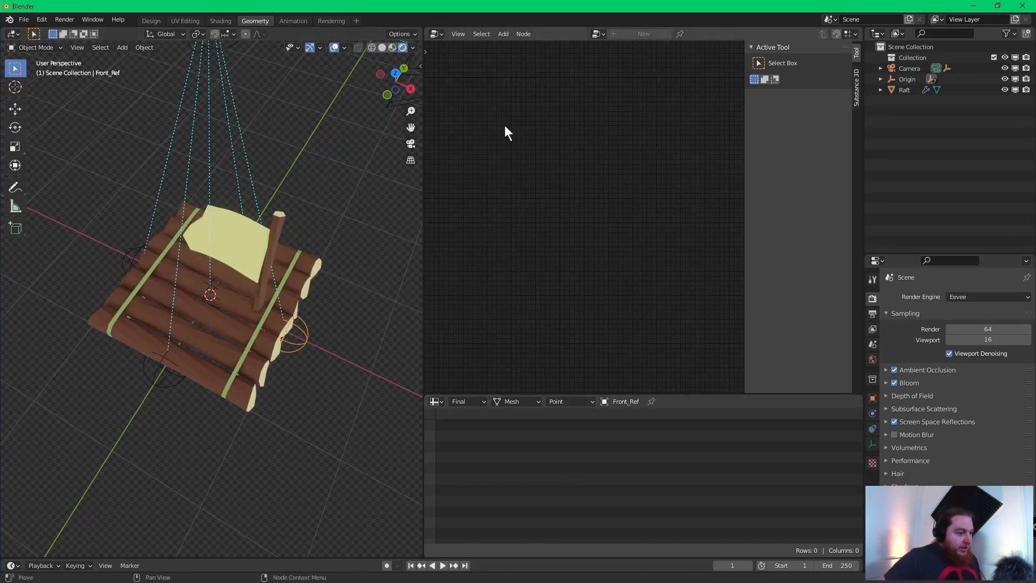
# - Reselect the raft and move the Dot Product, Multiply, Divide and Arccosine nodes together up clear of the Z Rotation link
pyautogui.scroll(-8, 626, 143)
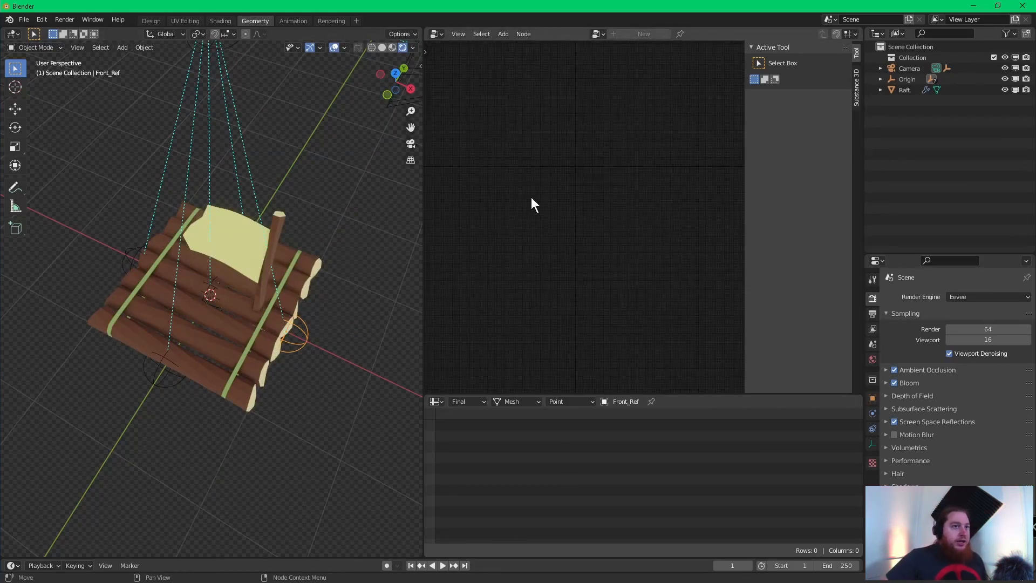
pyautogui.click(259, 358)
pyautogui.scroll(4, 607, 244)
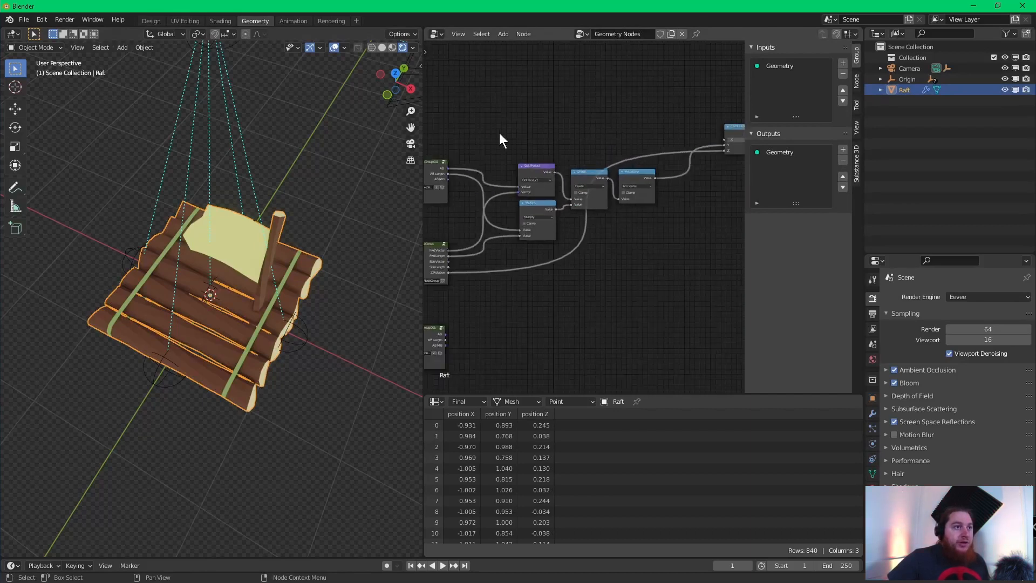
pyautogui.moveTo(499, 133); pyautogui.dragTo(642, 242)
pyautogui.moveTo(626, 183); pyautogui.dragTo(623, 95)
pyautogui.click(649, 209)
pyautogui.moveTo(655, 196); pyautogui.dragTo(627, 299, button='middle')
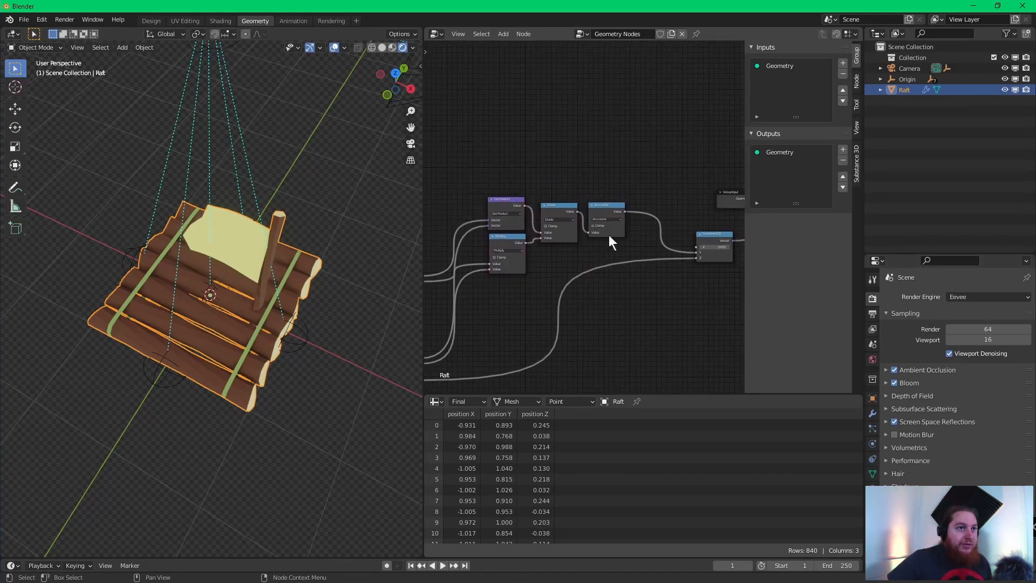
pyautogui.scroll(-2, 650, 289)
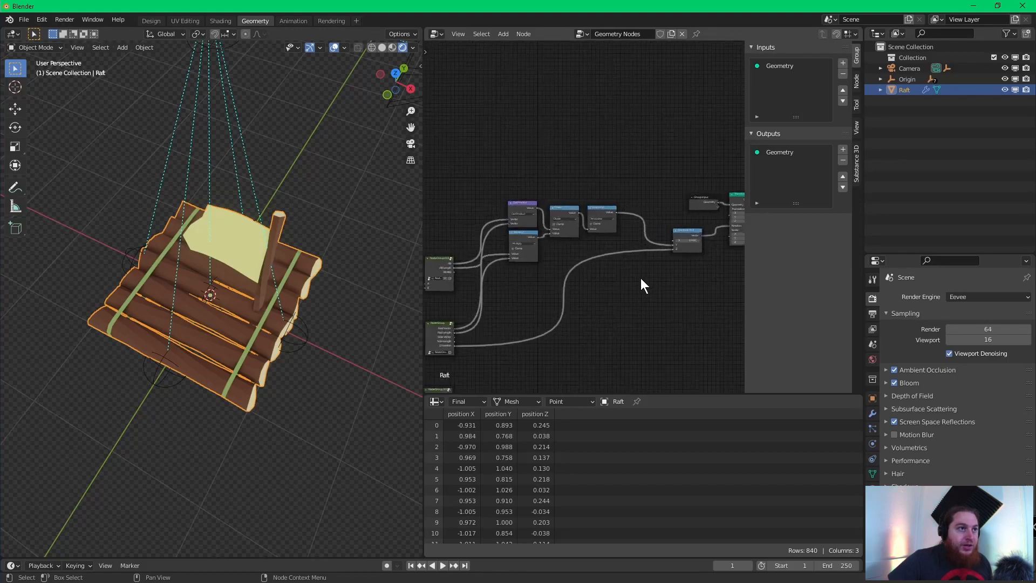
# - Select the Dot Product, Multiply, Divide and Arccosine nodes and combine them into a node group
pyautogui.scroll(1, 641, 281)
pyautogui.moveTo(546, 279); pyautogui.dragTo(570, 295, button='middle')
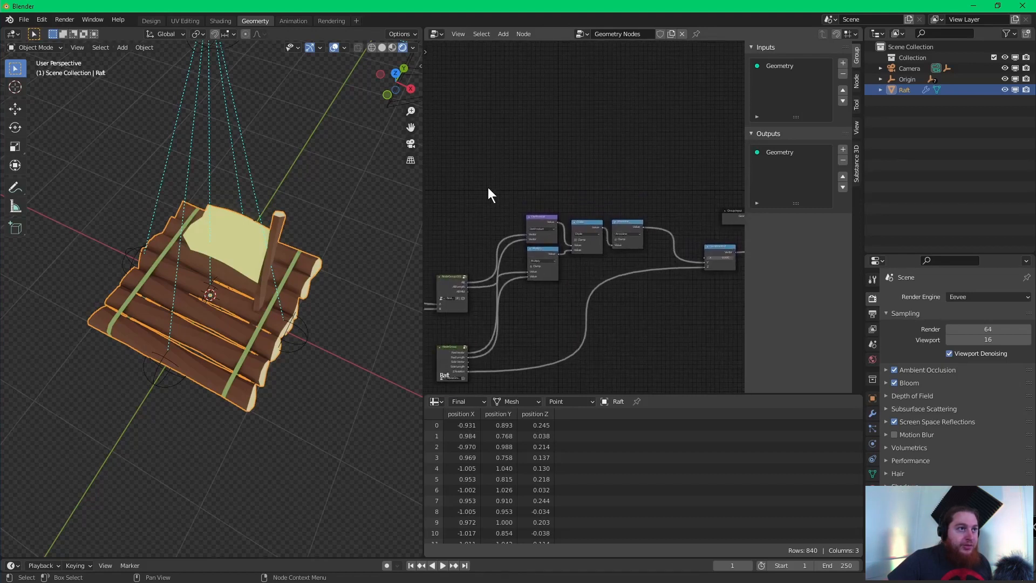
pyautogui.moveTo(494, 180); pyautogui.dragTo(672, 276)
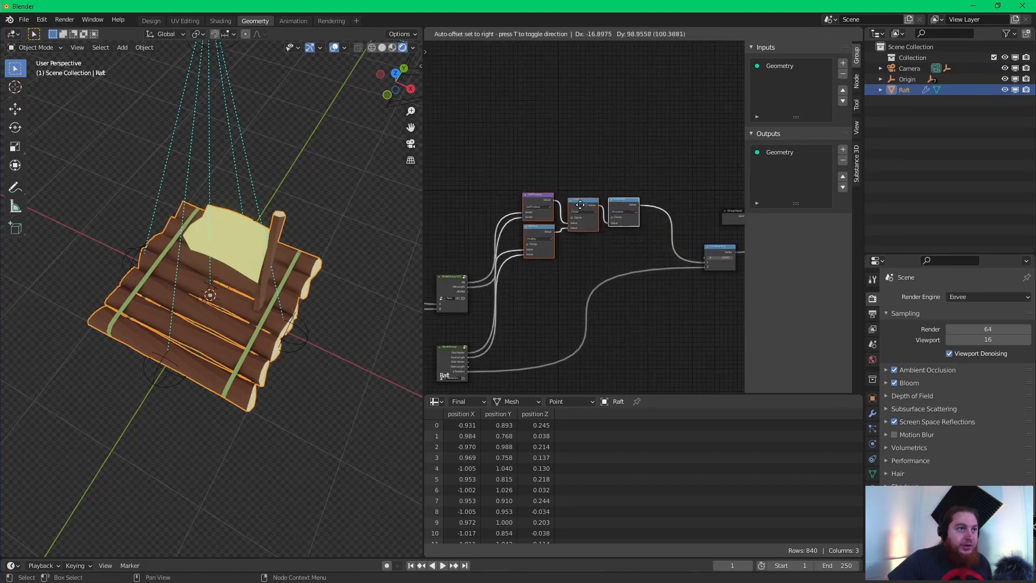
pyautogui.press('KP_Decimal')
pyautogui.scroll(-3, 531, 306)
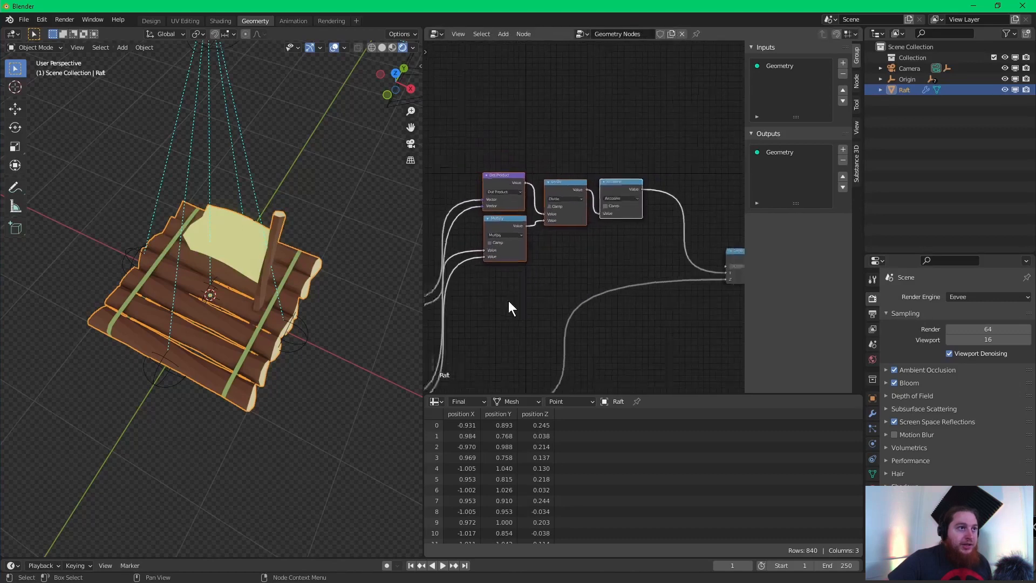
pyautogui.moveTo(542, 284); pyautogui.dragTo(565, 293, button='middle')
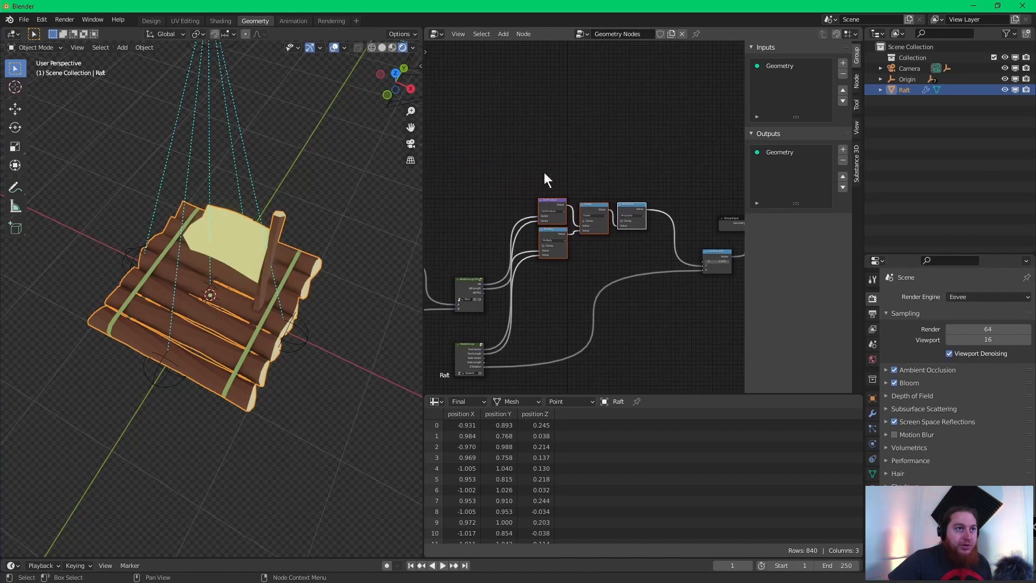
pyautogui.moveTo(485, 157); pyautogui.dragTo(672, 272)
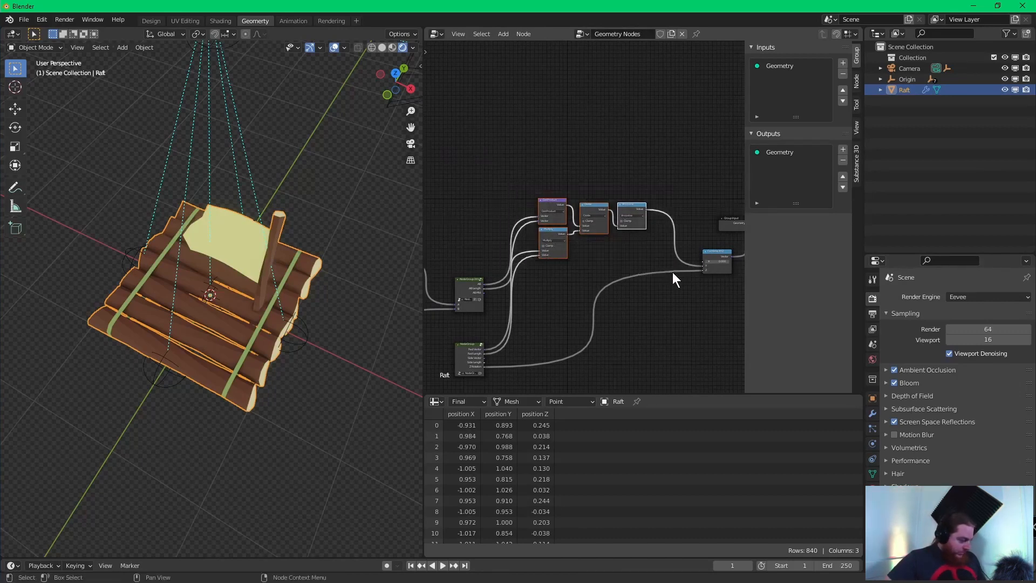
pyautogui.hotkey('ctrl', 'g')
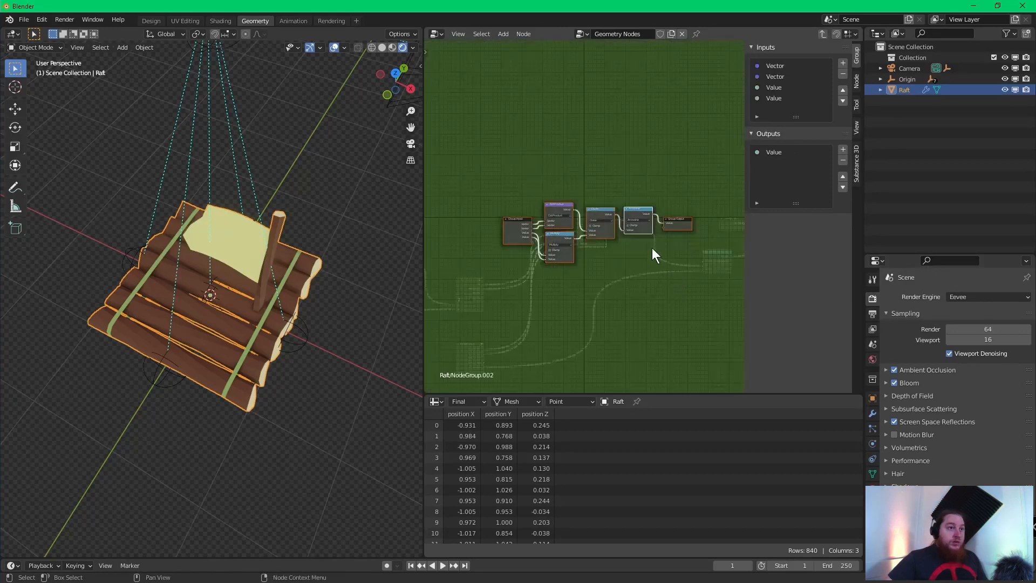
# - Rename the new group's four inputs to A, B, A Length and B Length
pyautogui.scroll(14, 533, 255)
pyautogui.moveTo(535, 259); pyautogui.dragTo(723, 213, button='middle')
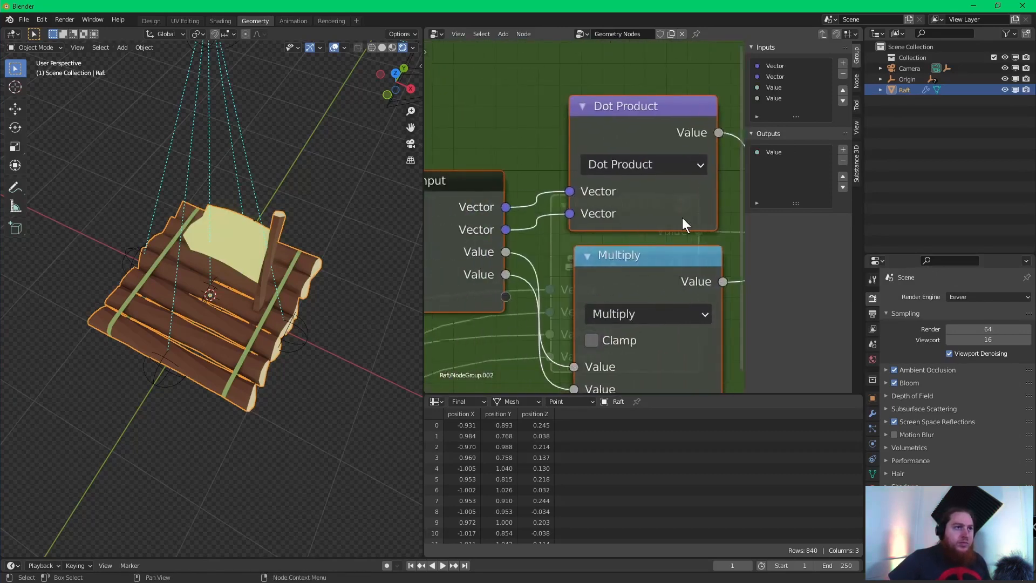
pyautogui.doubleClick(772, 64)
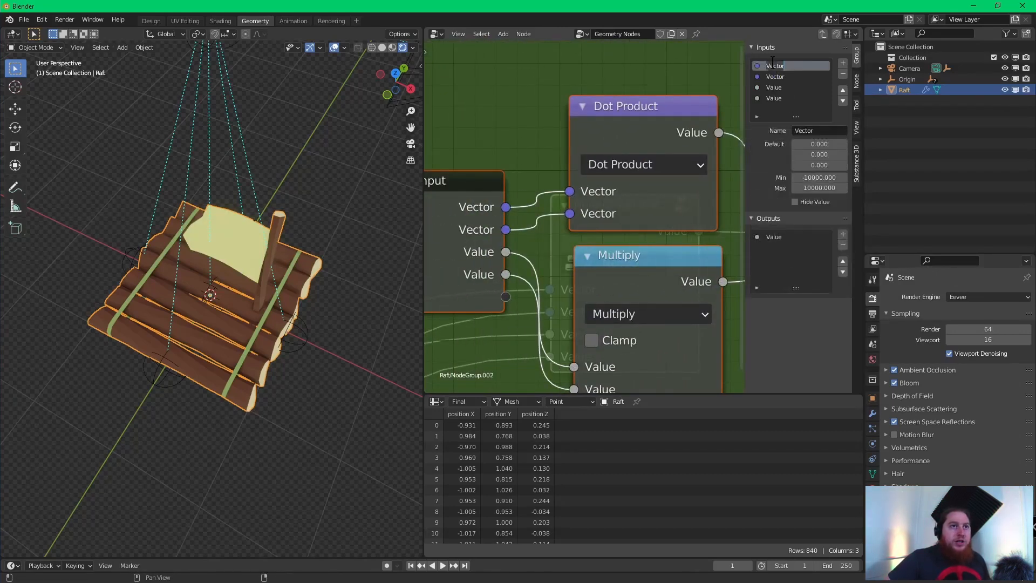
pyautogui.write('A')
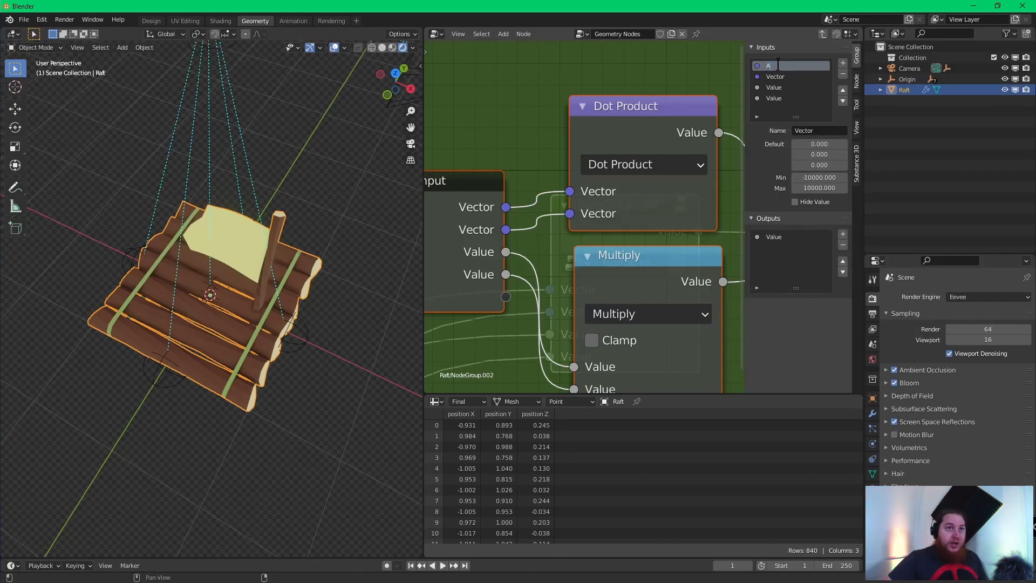
pyautogui.press('Return')
pyautogui.click(772, 77)
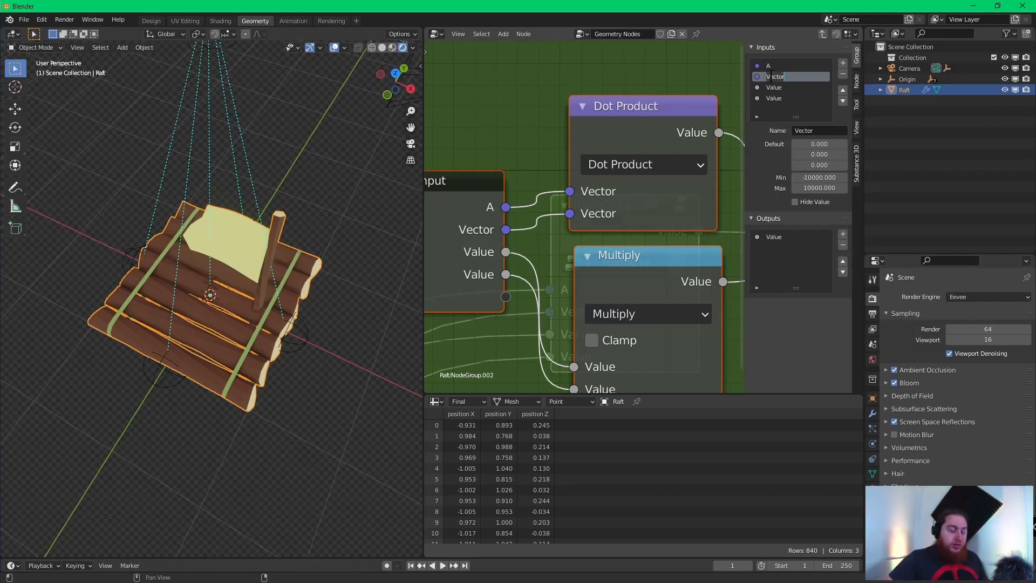
pyautogui.write('B')
pyautogui.press('Return')
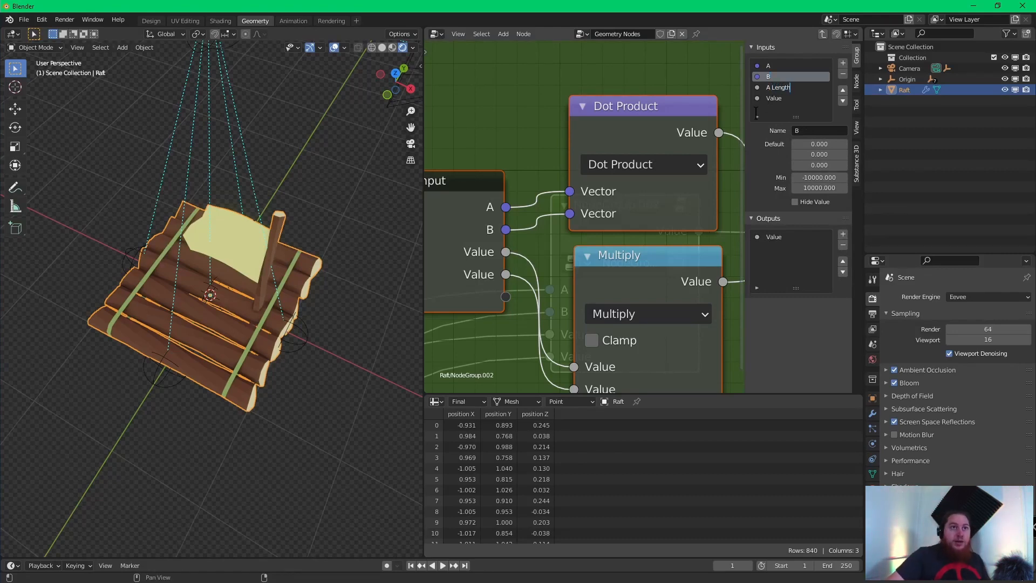
pyautogui.press('Return')
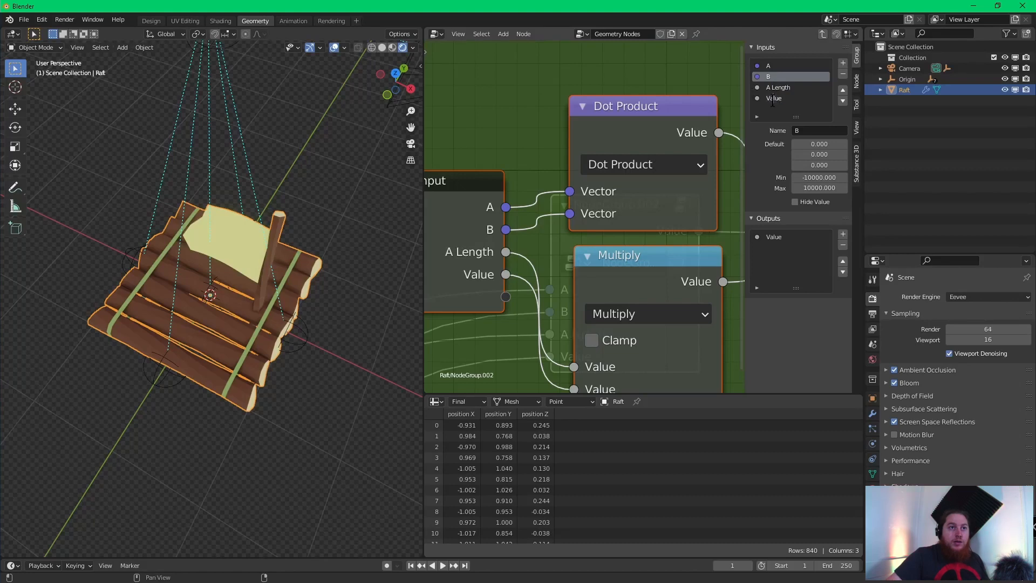
pyautogui.write('B Length')
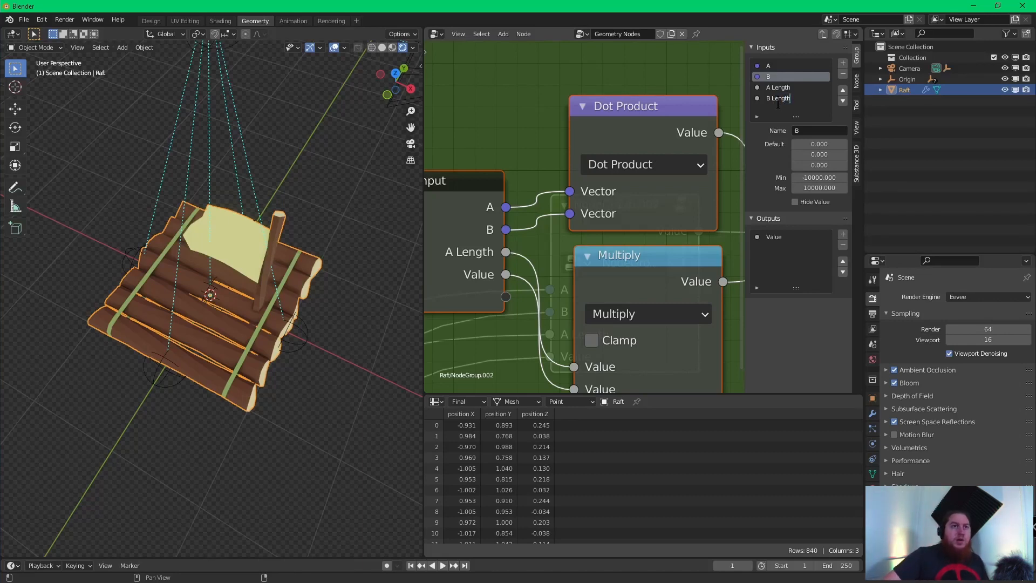
pyautogui.press('Return')
# - Rename the group's output to Angle
pyautogui.scroll(-4, 674, 177)
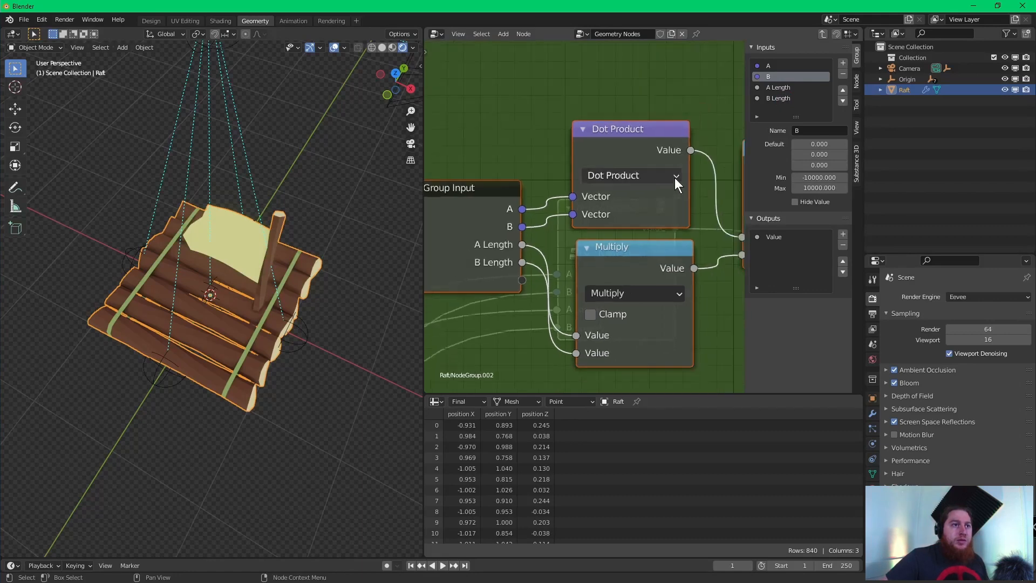
pyautogui.scroll(-6, 624, 267)
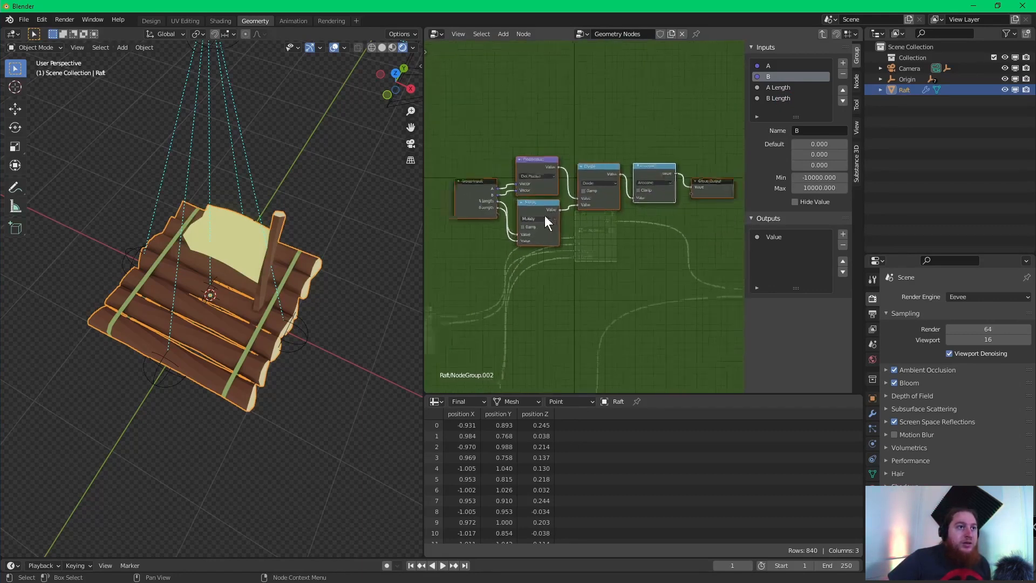
pyautogui.moveTo(535, 153); pyautogui.dragTo(669, 141)
pyautogui.click(773, 238)
pyautogui.doubleClick(781, 238)
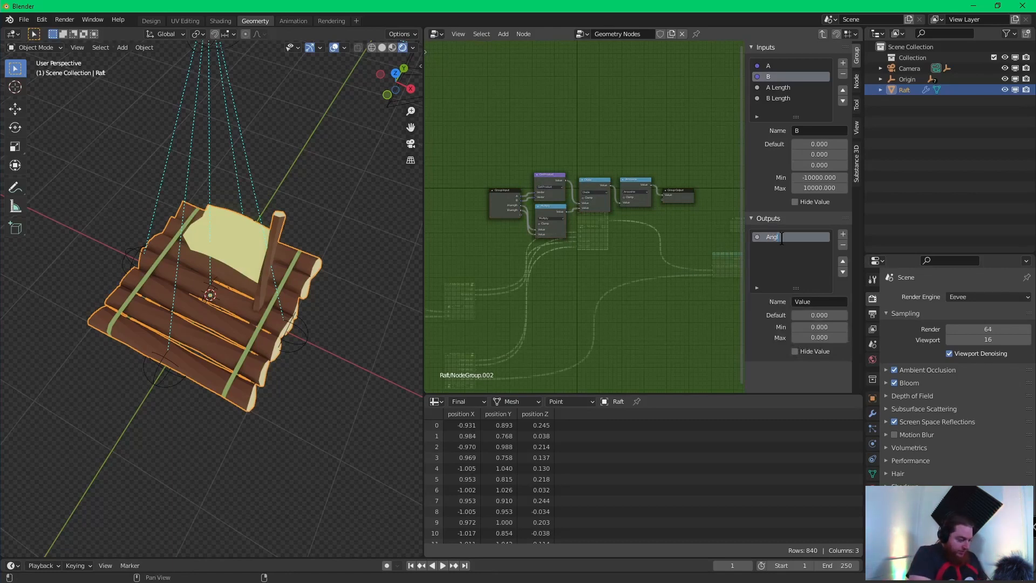
pyautogui.press('Return')
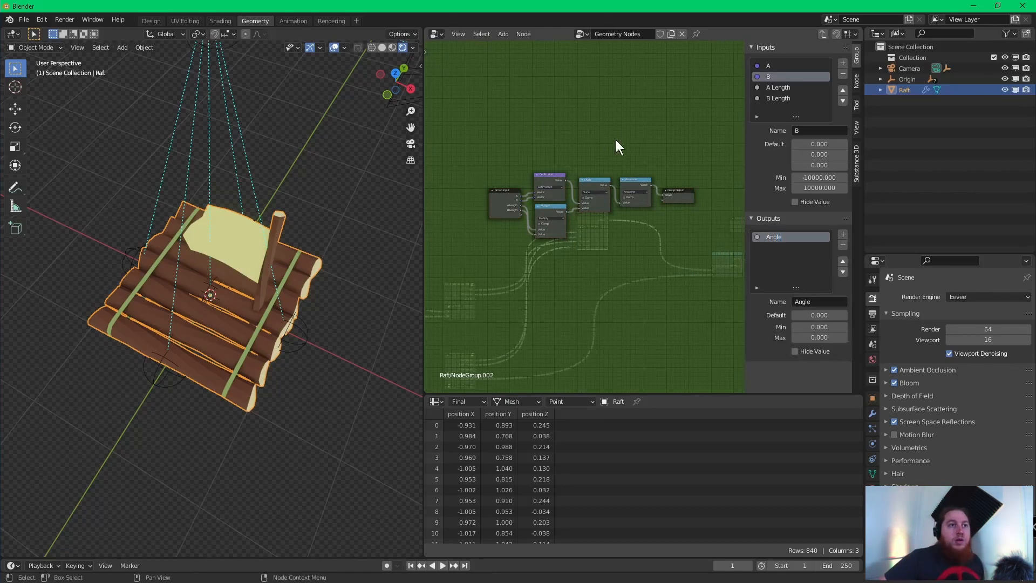
# - Make room in the group by moving Group Output farther out, raising the four math nodes and shifting Group Input away from them
pyautogui.moveTo(637, 151); pyautogui.dragTo(576, 116, button='middle')
pyautogui.moveTo(593, 144); pyautogui.dragTo(703, 108)
pyautogui.moveTo(496, 133); pyautogui.dragTo(601, 174, button='middle')
pyautogui.scroll(2, 593, 173)
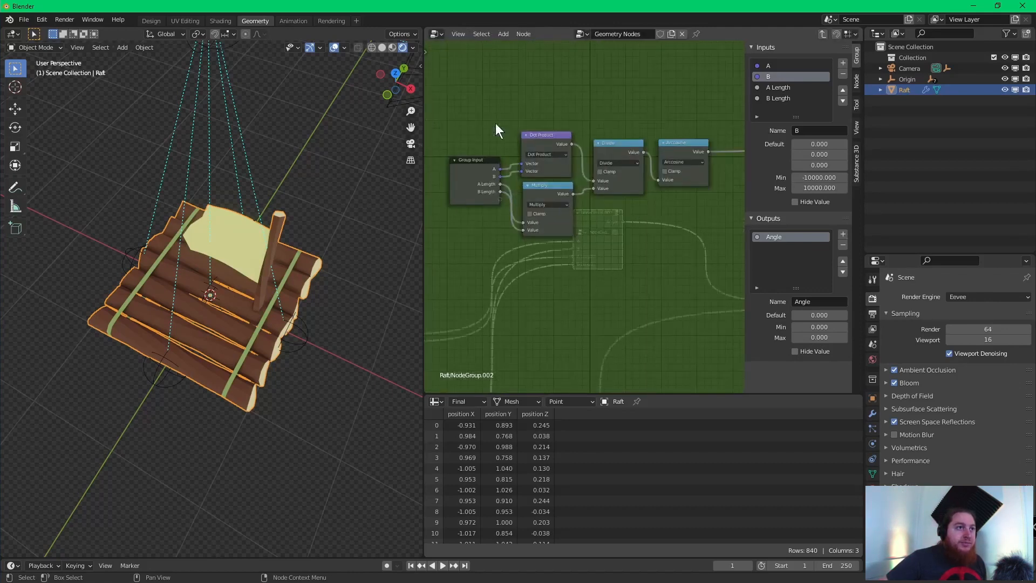
pyautogui.scroll(-2, 520, 121)
pyautogui.moveTo(545, 101); pyautogui.dragTo(642, 230)
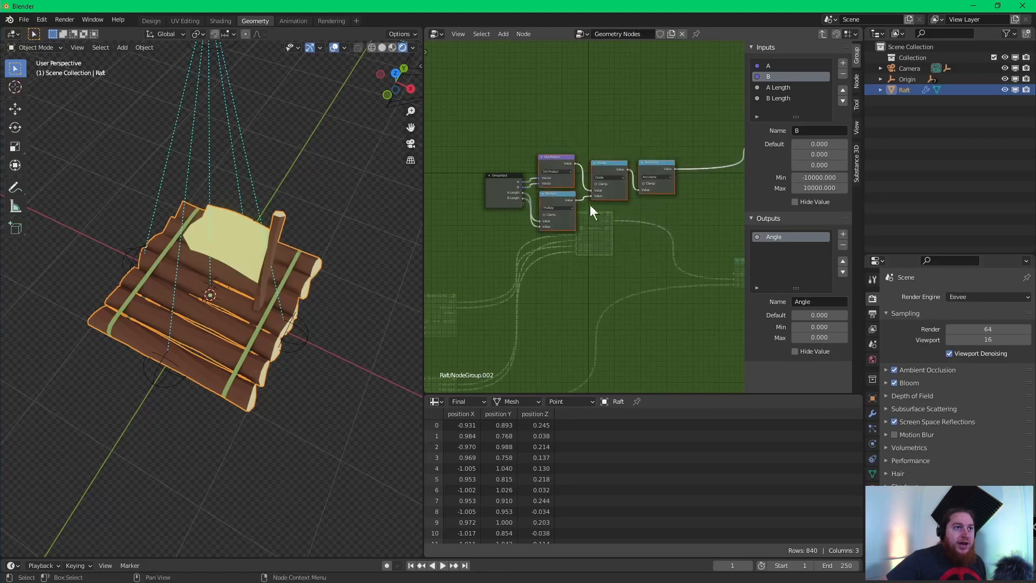
pyautogui.moveTo(551, 173); pyautogui.dragTo(576, 127)
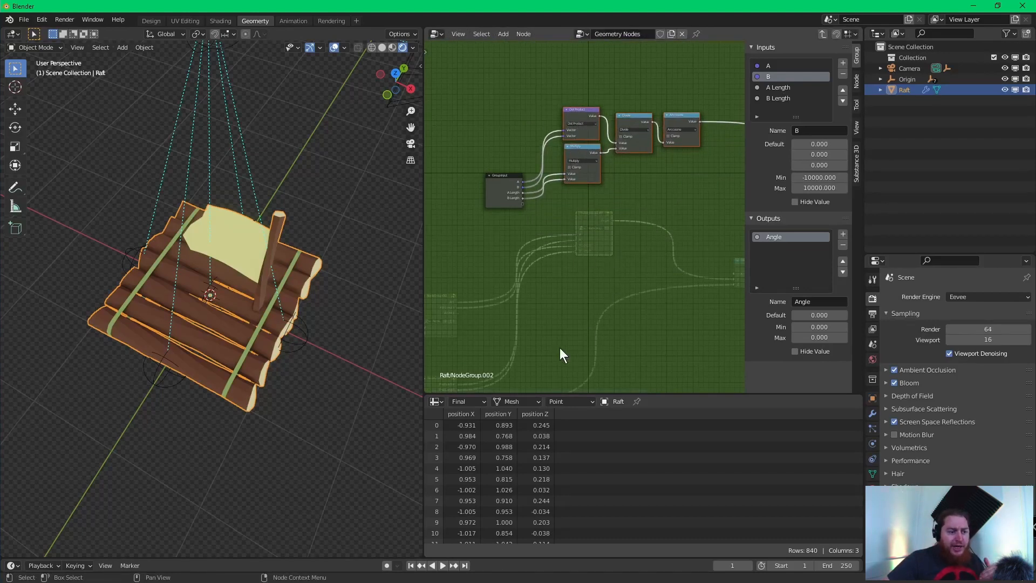
pyautogui.scroll(1, 561, 243)
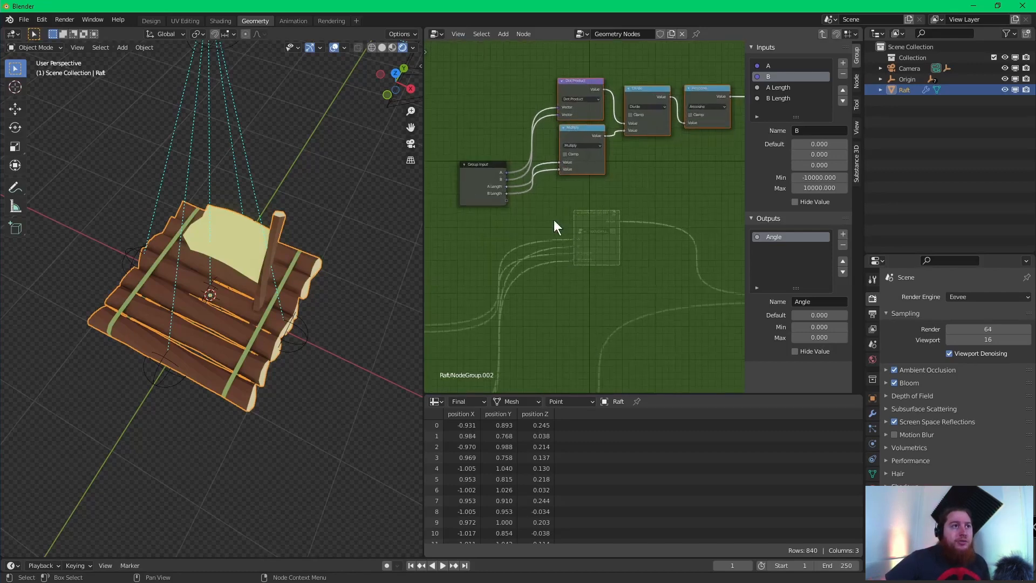
pyautogui.moveTo(484, 187); pyautogui.dragTo(429, 188)
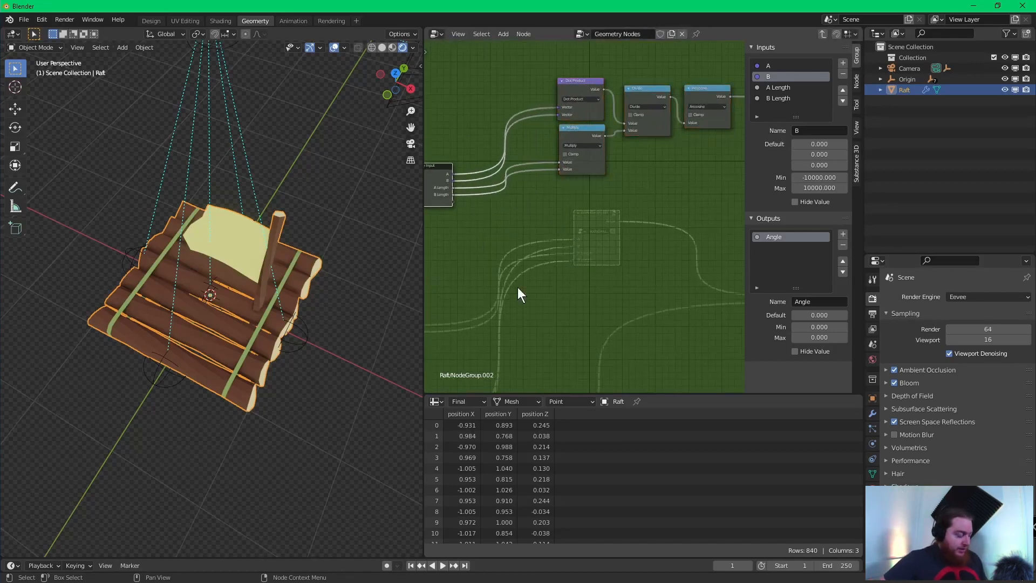
# - Add a Separate XYZ node and place it below the math nodes in the group
pyautogui.hotkey('shift', 'a')
pyautogui.moveTo(520, 286)
pyautogui.click(580, 302)
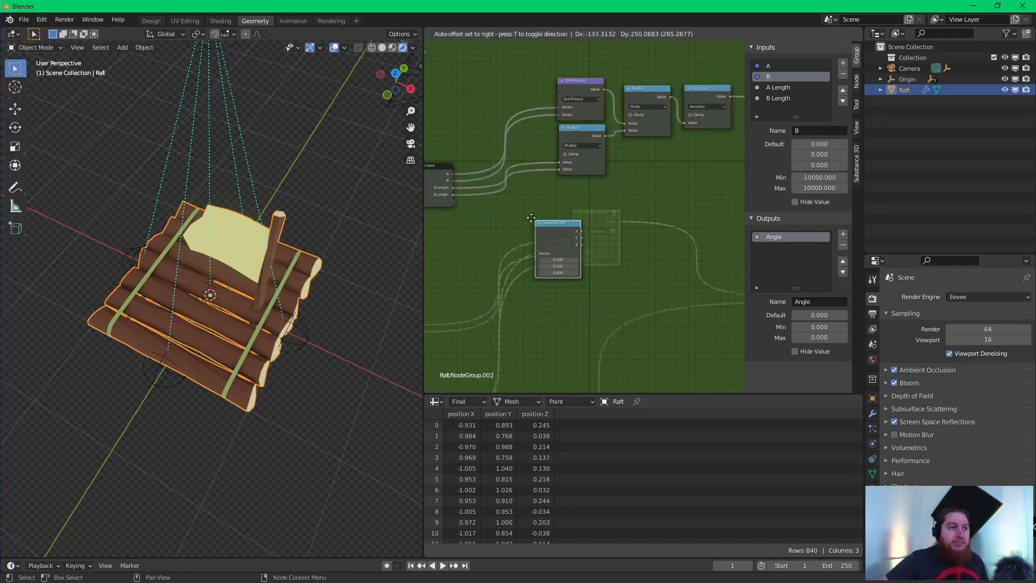
pyautogui.click(516, 198)
pyautogui.moveTo(453, 173); pyautogui.dragTo(499, 241)
pyautogui.moveTo(552, 221); pyautogui.dragTo(703, 244)
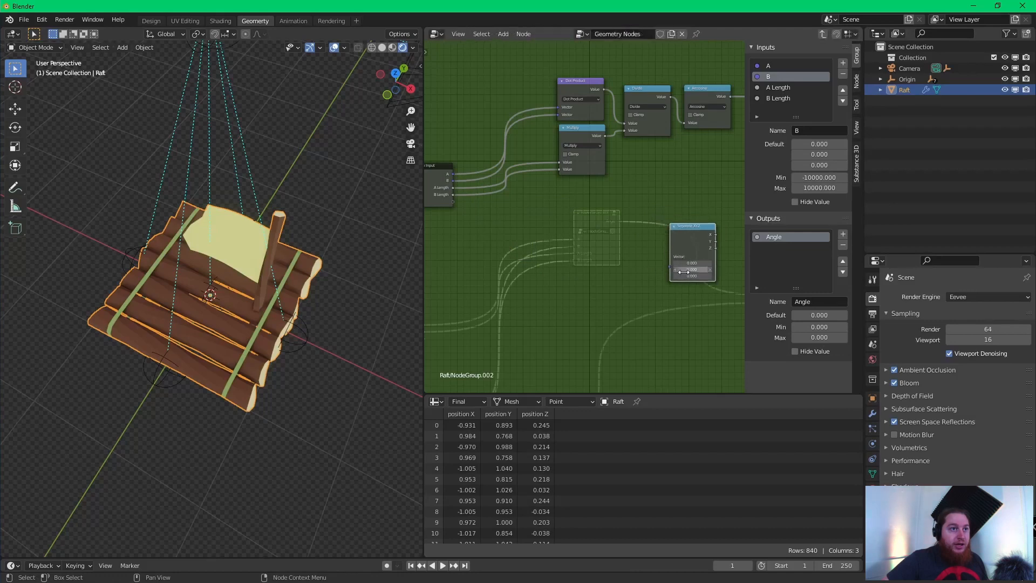
# - Duplicate the Dot Product node below the Multiply node and set the copy's operation to Subtract
pyautogui.click(566, 85)
pyautogui.hotkey('shift', 'd')
pyautogui.click(559, 236)
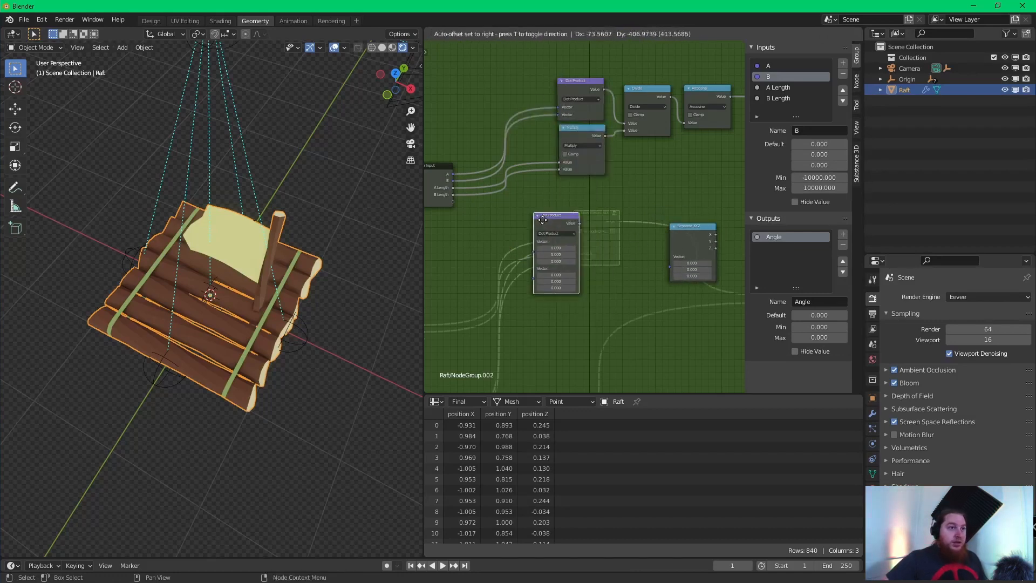
pyautogui.click(558, 236)
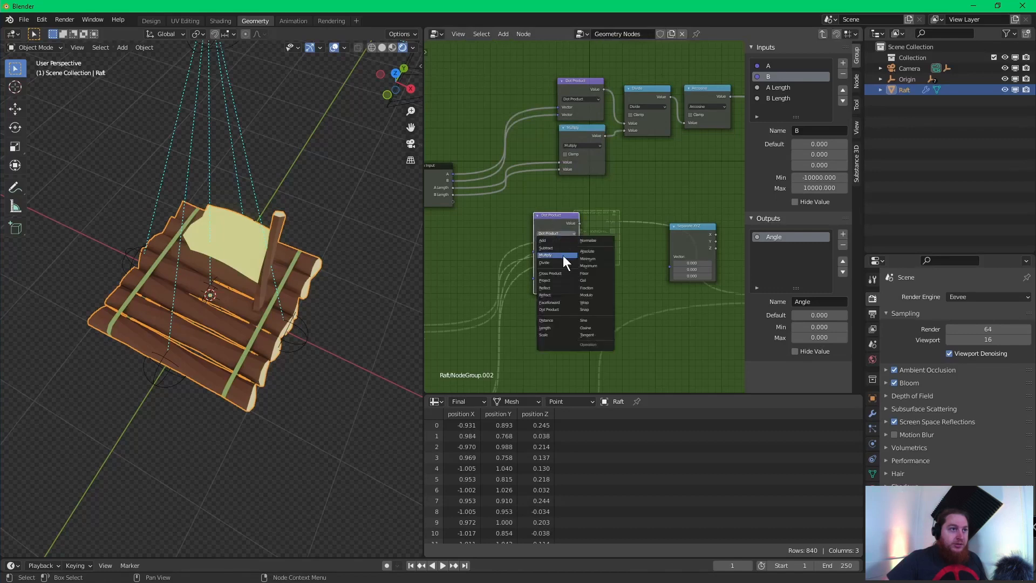
pyautogui.click(552, 246)
# - Connect Group Input's A and B to the Subtract node and its Vector output to Separate XYZ
pyautogui.moveTo(546, 221); pyautogui.dragTo(563, 212)
pyautogui.moveTo(455, 173); pyautogui.dragTo(551, 241)
pyautogui.moveTo(454, 181); pyautogui.dragTo(613, 228)
# - Add a Math node beyond Separate XYZ and set its operation to Sign
pyautogui.moveTo(679, 224); pyautogui.dragTo(574, 205, button='middle')
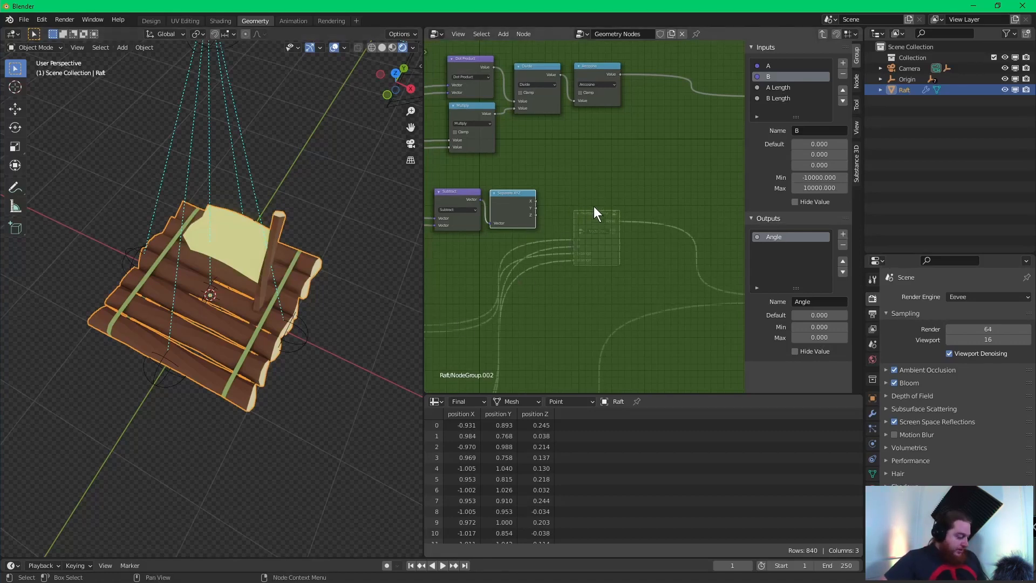
pyautogui.hotkey('shift', 'a')
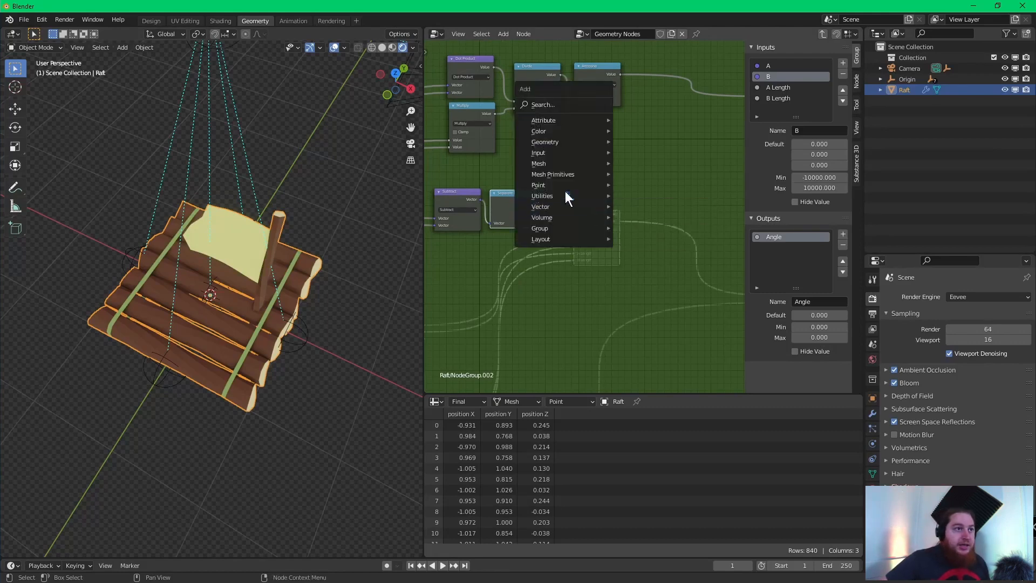
pyautogui.moveTo(581, 194)
pyautogui.click(647, 241)
pyautogui.click(581, 173)
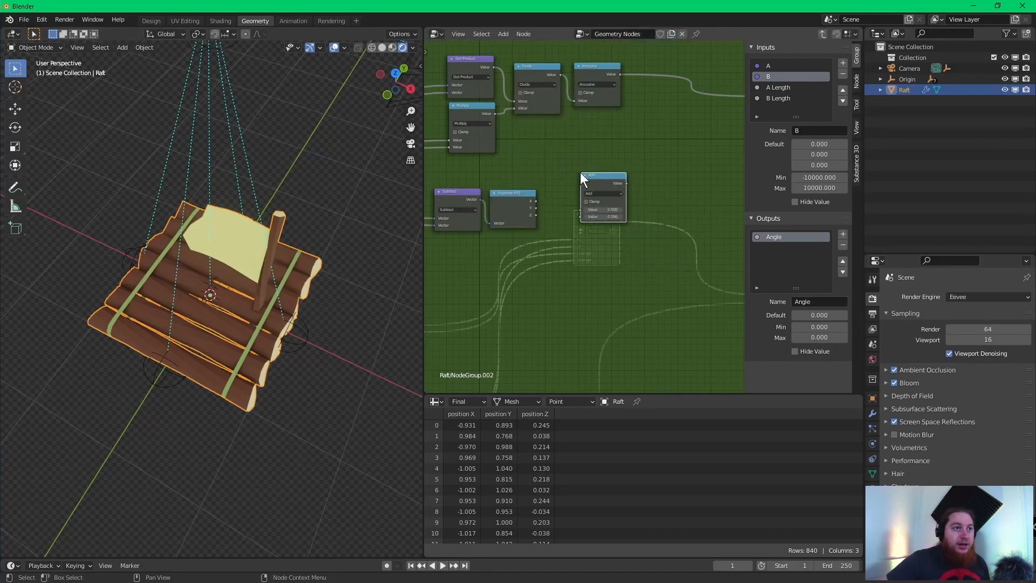
pyautogui.scroll(3, 594, 172)
pyautogui.click(603, 177)
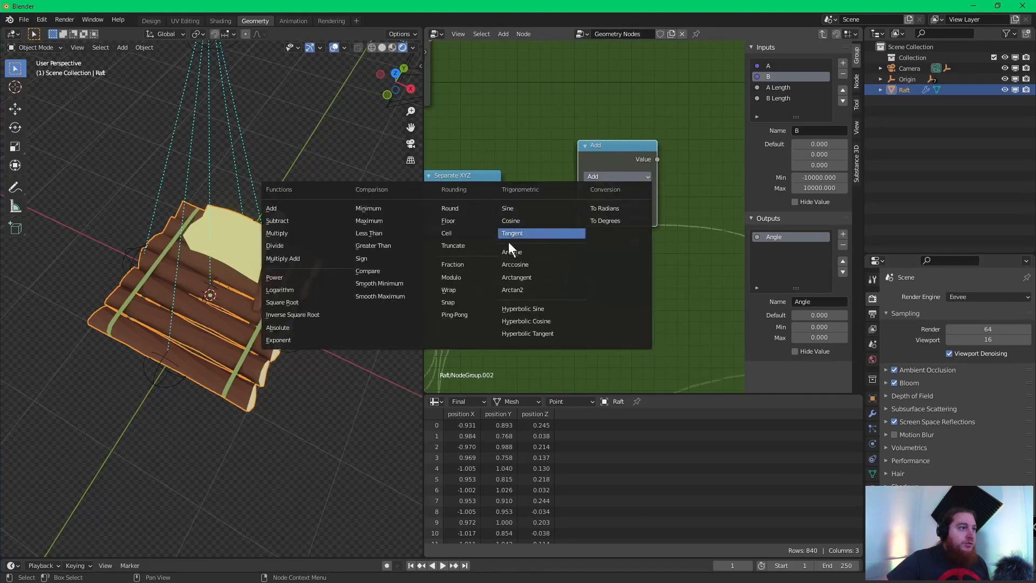
pyautogui.click(382, 261)
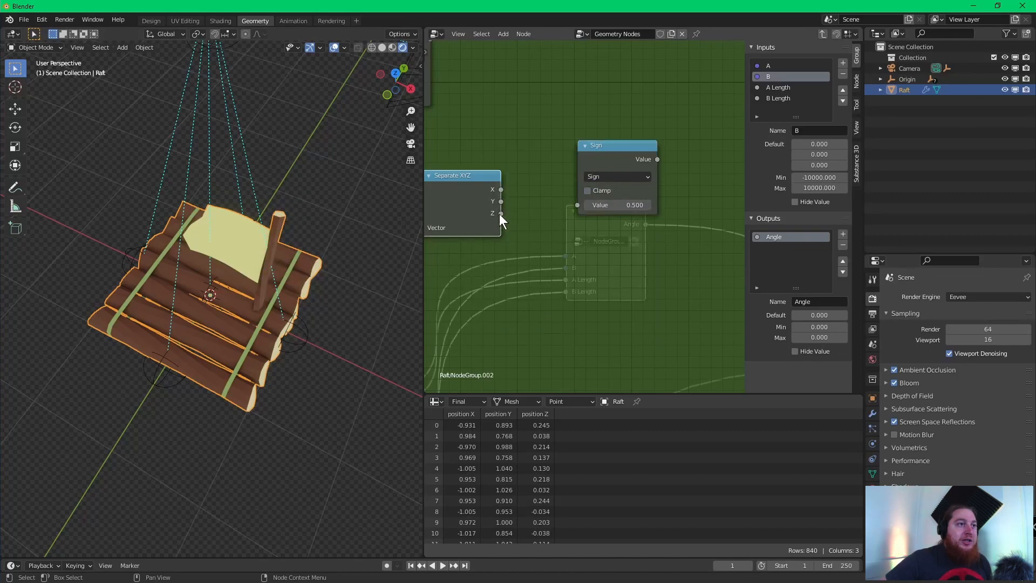
# - Connect Separate XYZ's Z output to the Sign node and align the Sign node beside Separate XYZ
pyautogui.moveTo(500, 213); pyautogui.dragTo(581, 205)
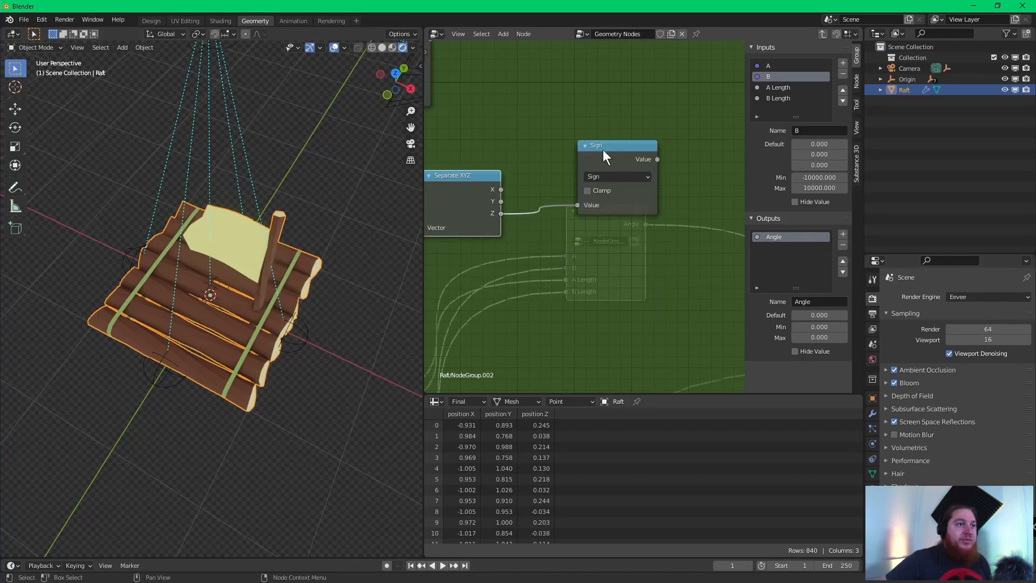
pyautogui.moveTo(603, 150); pyautogui.dragTo(576, 137)
pyautogui.scroll(-3, 630, 145)
pyautogui.moveTo(630, 145); pyautogui.dragTo(570, 173, button='middle')
pyautogui.moveTo(527, 205); pyautogui.dragTo(521, 222)
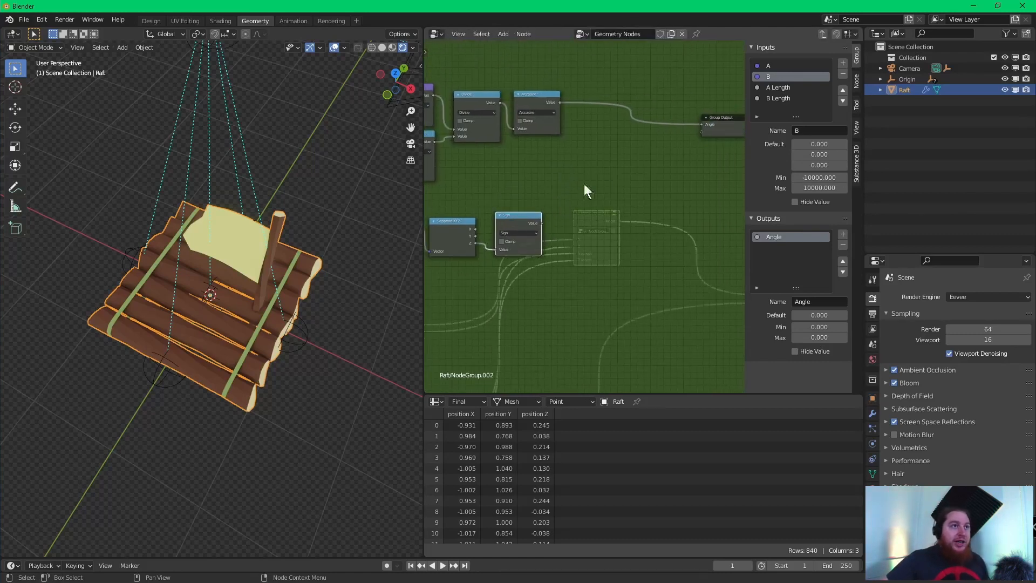
# - Duplicate the Sign node and leave the copy at the original's place
pyautogui.hotkey('shift', 'd')
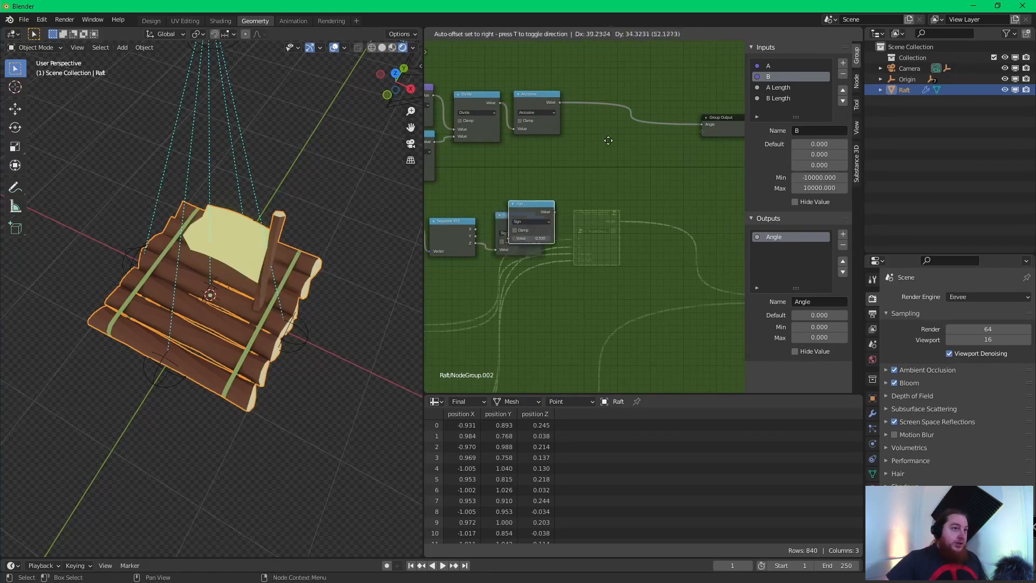
pyautogui.press('Escape')
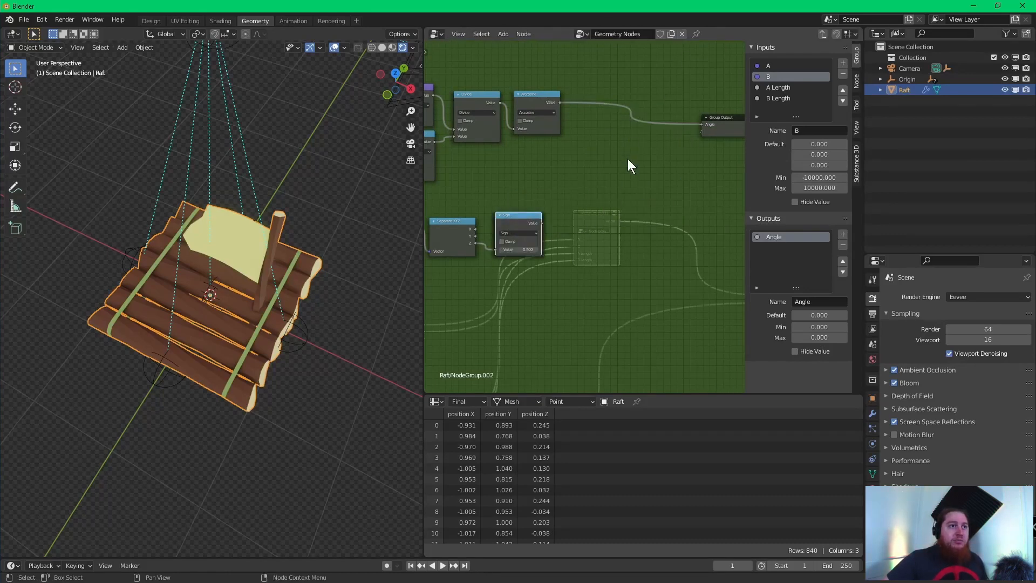
pyautogui.scroll(-6, 562, 215)
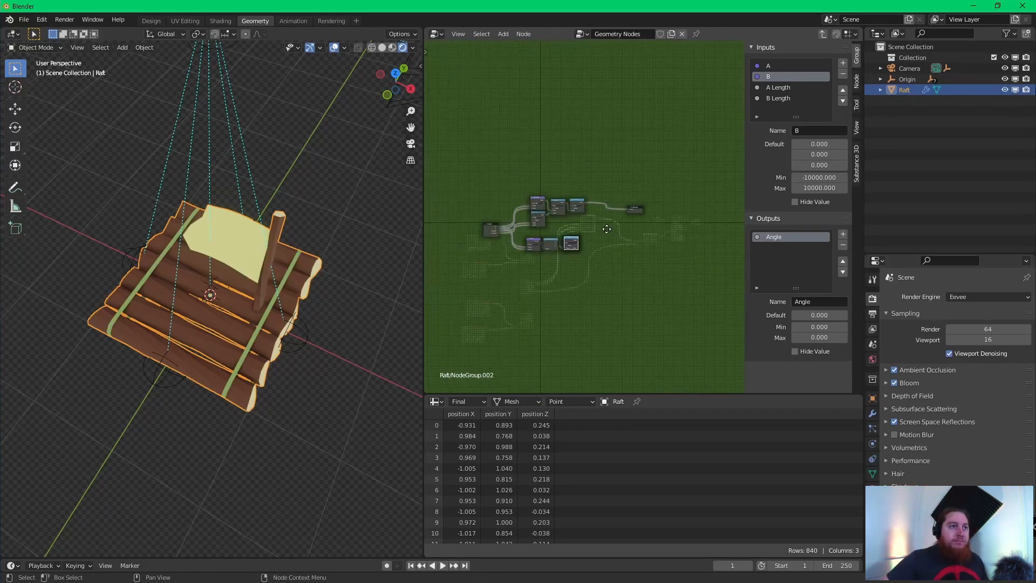
# - Insert the duplicated Sign node between Arccosine and the Group Output, change it to Multiply, and feed the original Sign result into its second value
pyautogui.press('g')
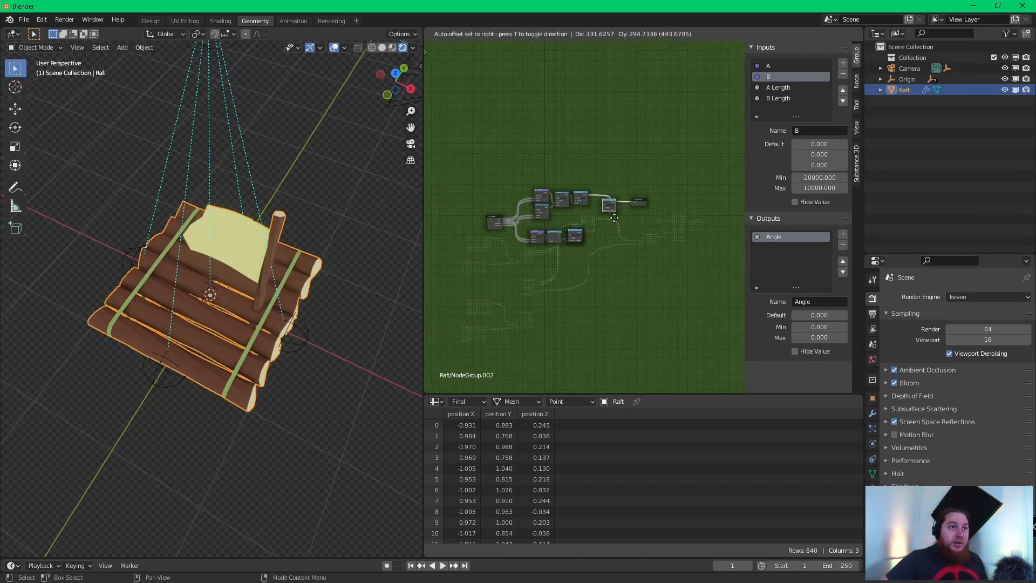
pyautogui.click(620, 210)
pyautogui.scroll(5, 620, 210)
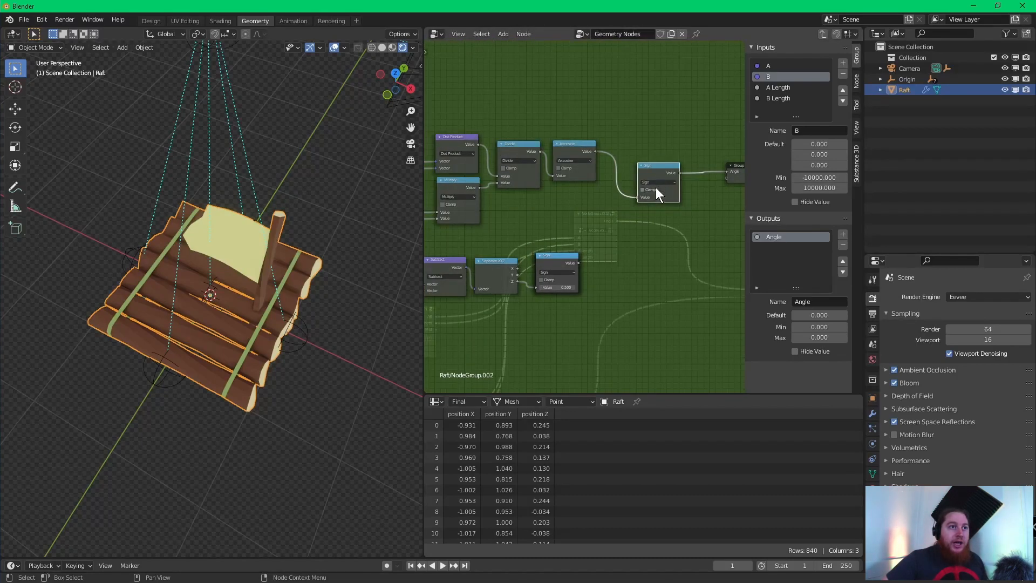
pyautogui.click(653, 182)
pyautogui.click(649, 211)
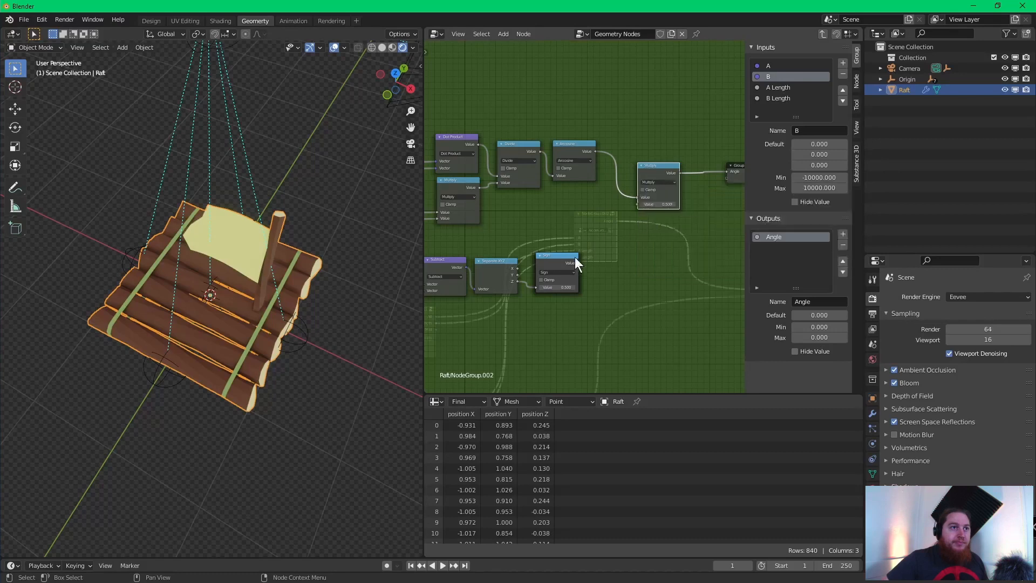
pyautogui.moveTo(581, 261); pyautogui.dragTo(643, 202)
pyautogui.scroll(-3, 649, 128)
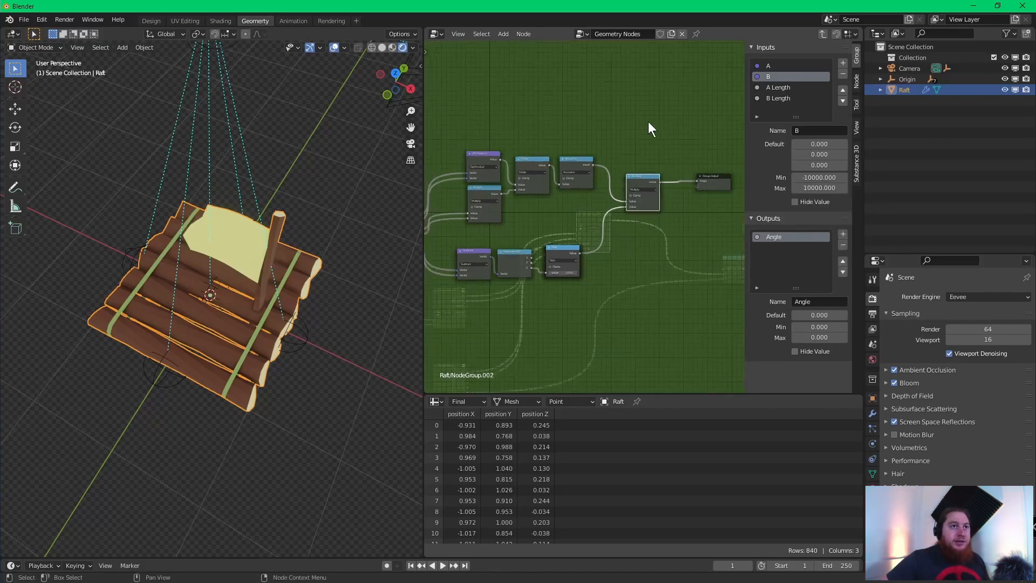
pyautogui.moveTo(650, 127)
pyautogui.mouseDown(button='middle')
pyautogui.moveTo(622, 135)
pyautogui.moveTo(648, 127)
pyautogui.mouseUp(button='middle')
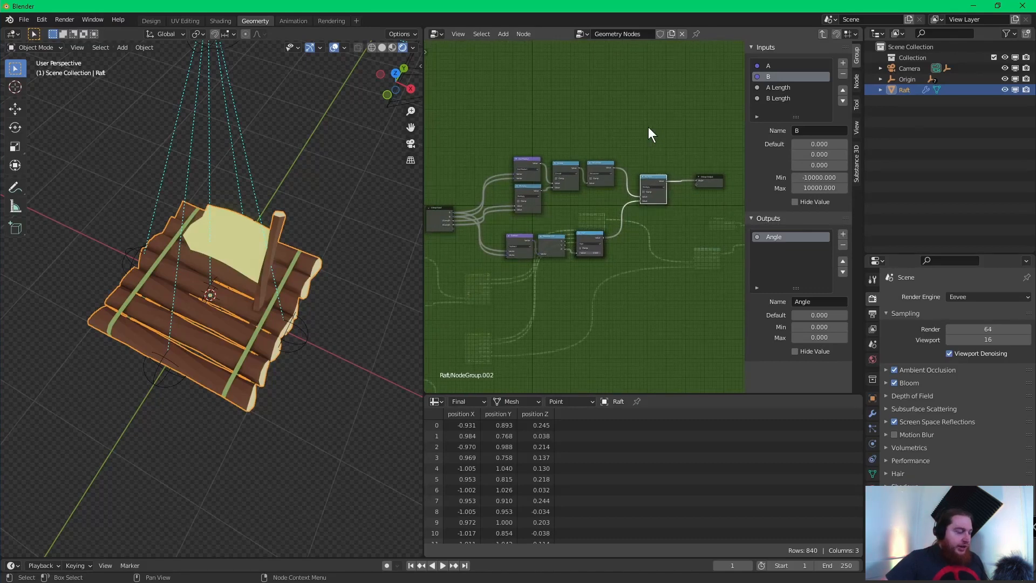
# - Hide the node editor's sidebar and pin the node group in the editor
pyautogui.press('n')
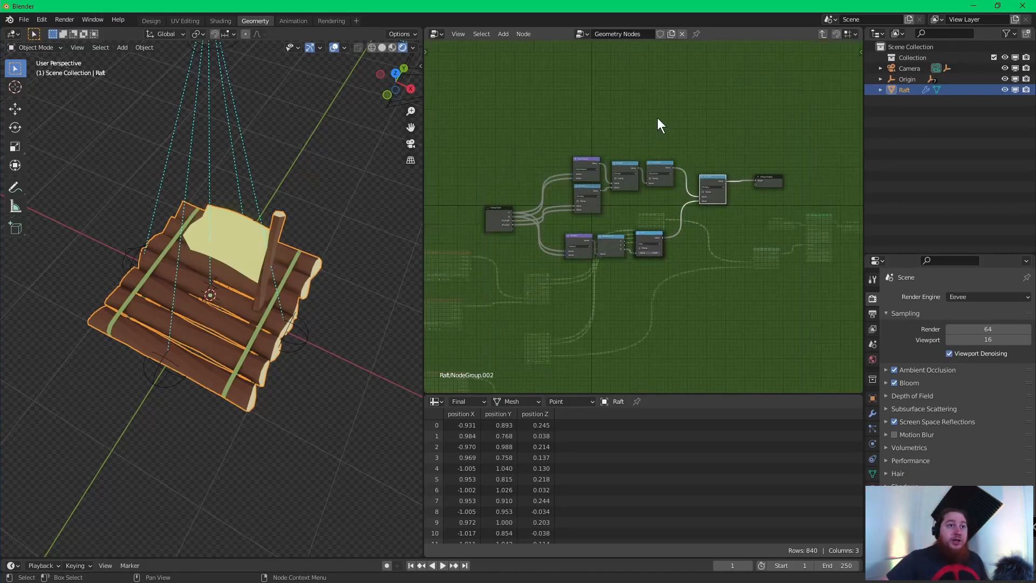
pyautogui.scroll(1, 657, 117)
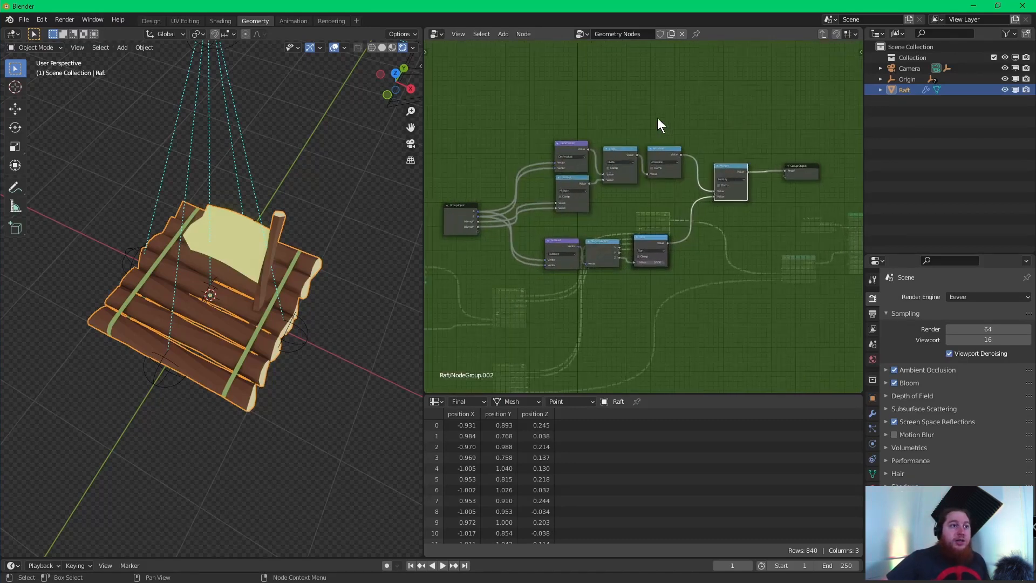
pyautogui.click(696, 32)
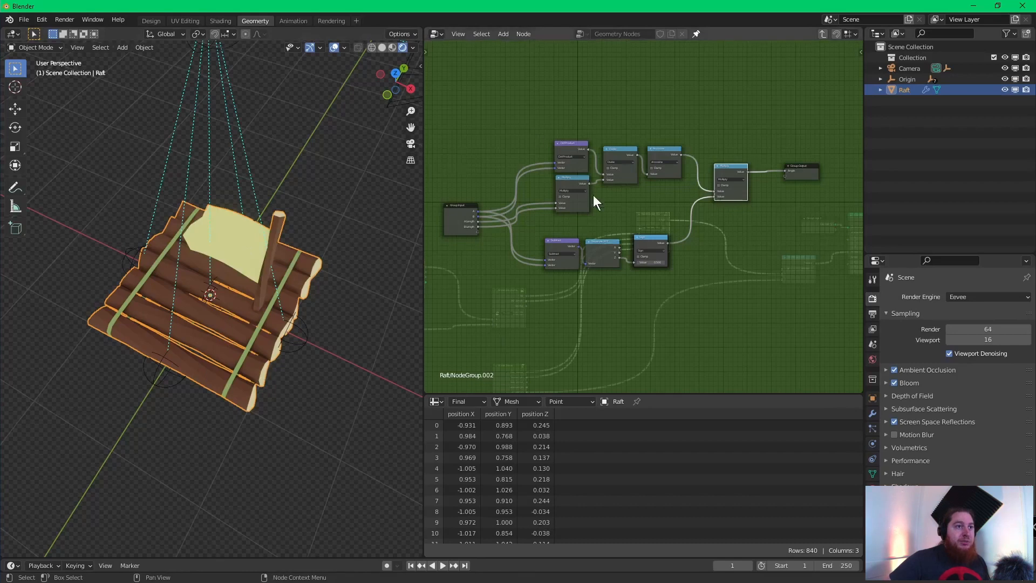
# - Test the raft's tilt by temporarily moving the Front_Ref empty along the Z axis, and cancel the move
pyautogui.click(302, 338)
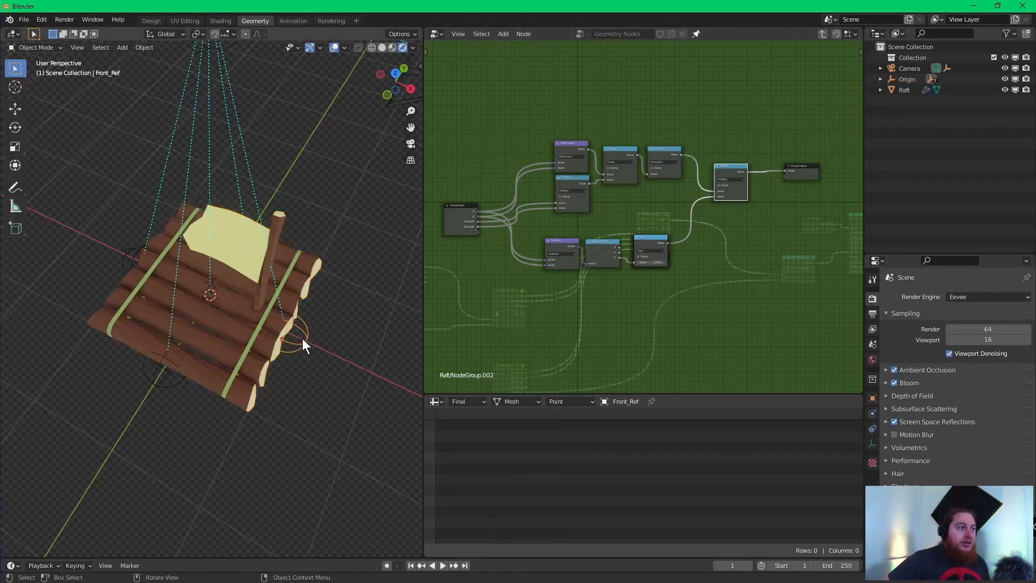
pyautogui.press('g')
pyautogui.press('z')
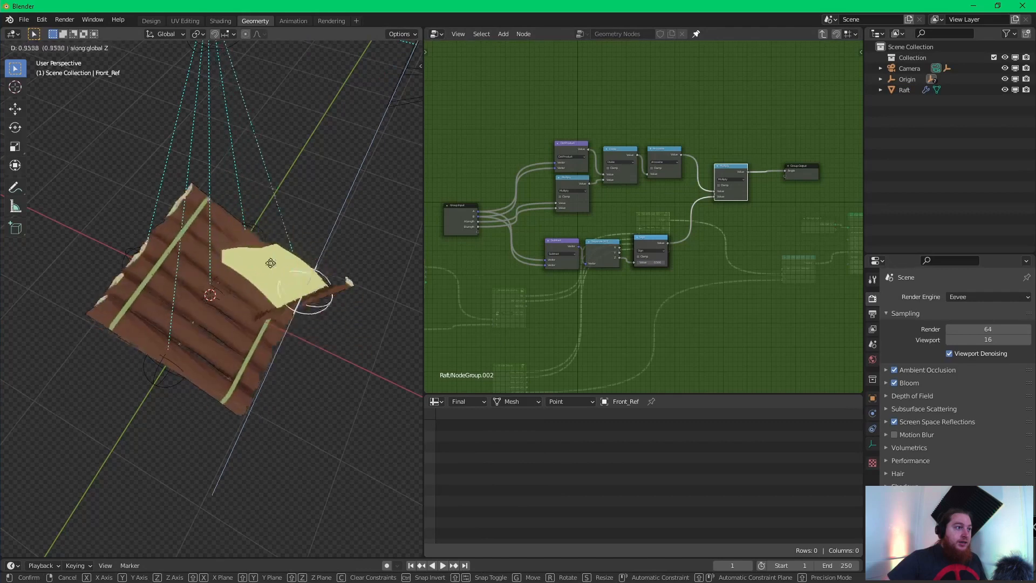
pyautogui.rightClick(268, 232)
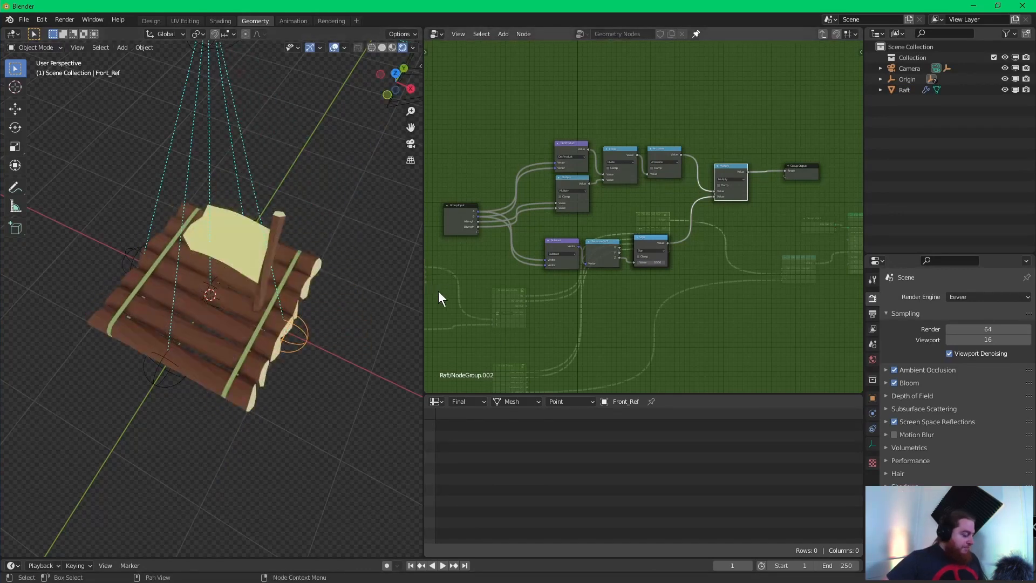
# - Delete the vector Subtract node and connect the Group Input's A output directly to the Separate XYZ node
pyautogui.scroll(5, 570, 278)
pyautogui.moveTo(571, 280); pyautogui.dragTo(640, 193, button='middle')
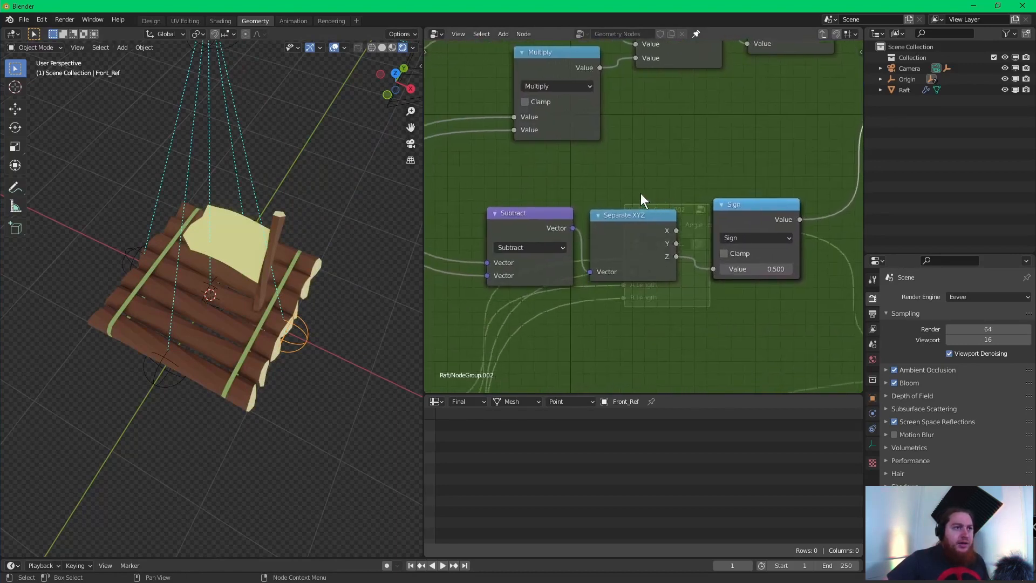
pyautogui.scroll(-3, 620, 189)
pyautogui.click(599, 215)
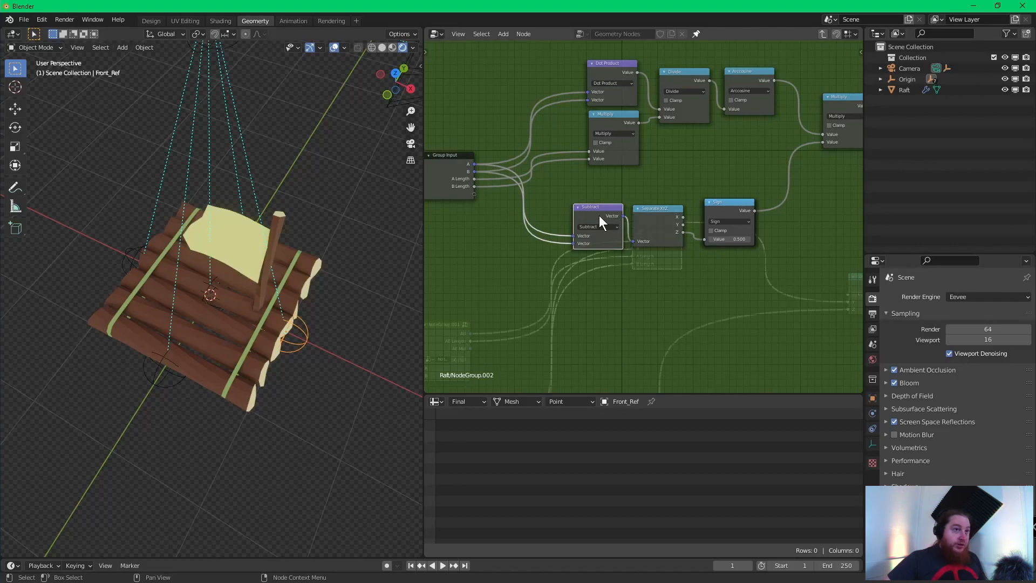
pyautogui.press('x')
pyautogui.moveTo(644, 214); pyautogui.dragTo(591, 181)
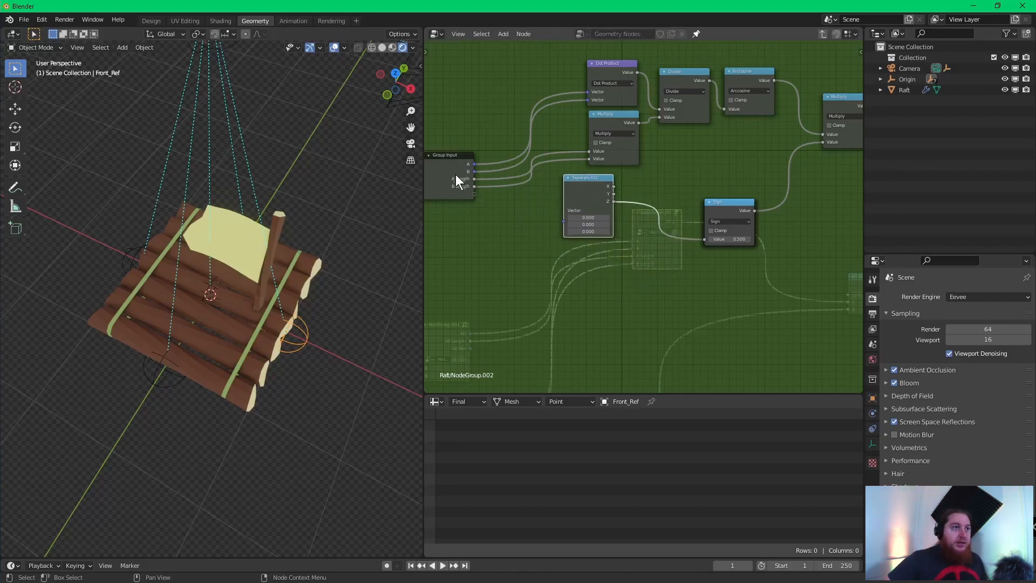
pyautogui.moveTo(474, 161); pyautogui.dragTo(566, 219)
# - Duplicate the Separate XYZ node below the original and connect the Group Input's B output to the copy
pyautogui.click(582, 198)
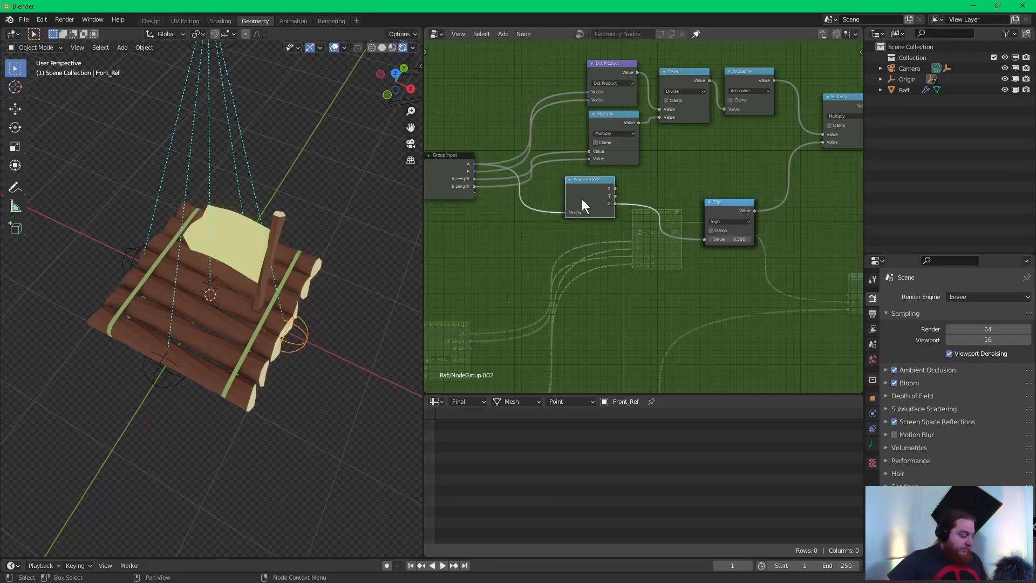
pyautogui.hotkey('shift', 'd')
pyautogui.click(586, 251)
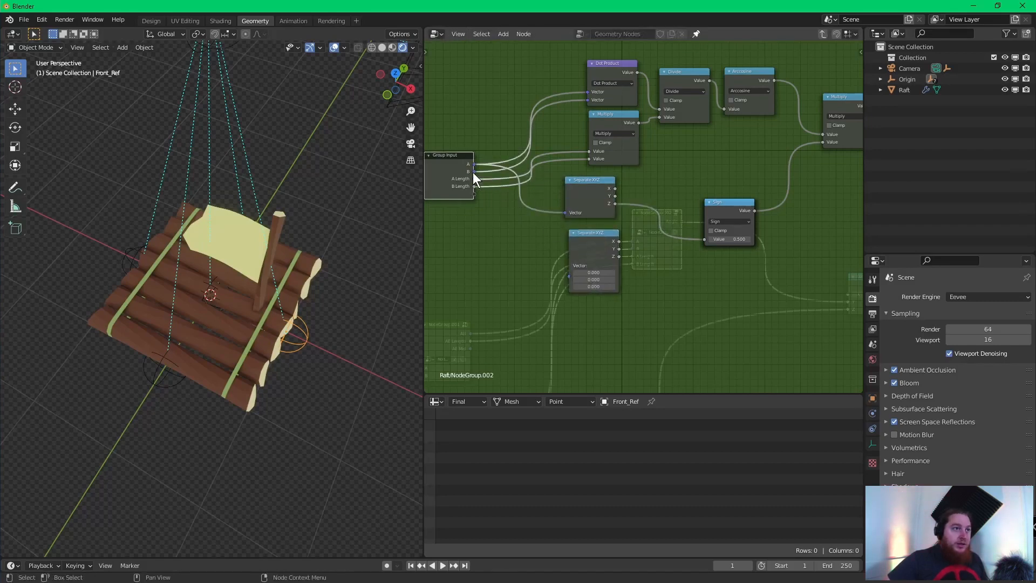
pyautogui.moveTo(474, 171); pyautogui.dragTo(569, 274)
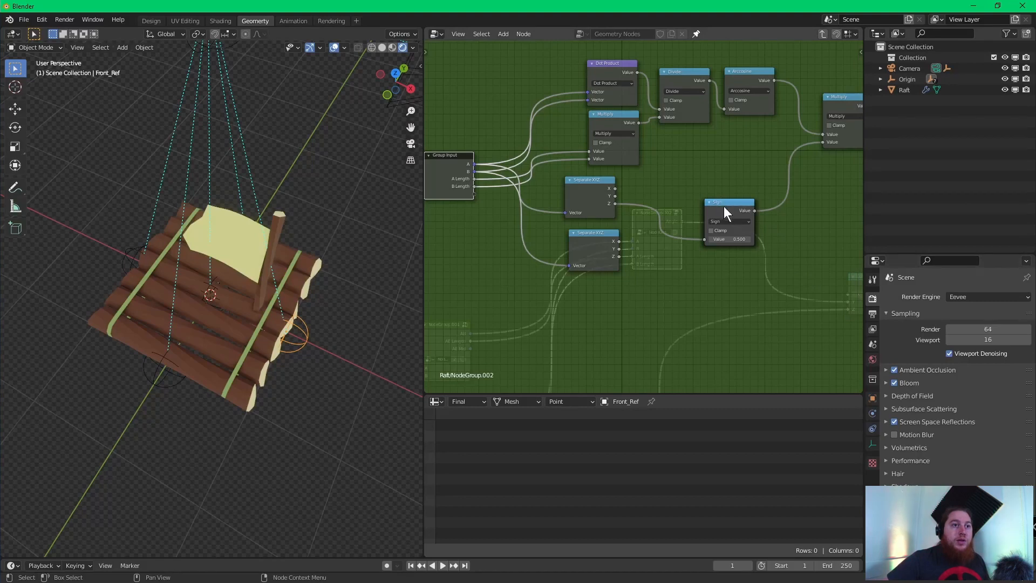
pyautogui.scroll(3, 663, 261)
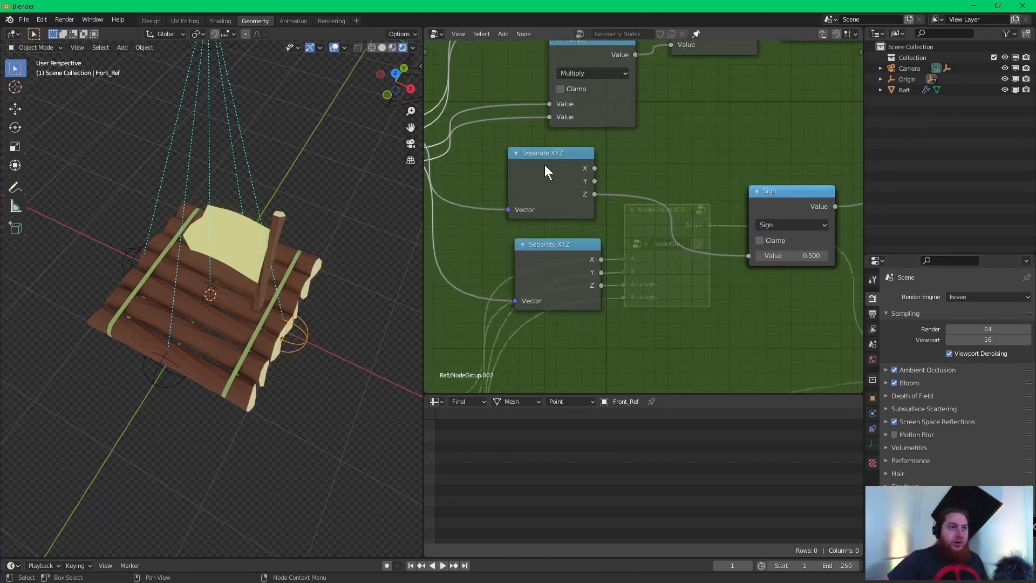
# - Duplicate the Sign node onto the link from A's Z component and change the copy's operation to Subtract
pyautogui.click(771, 198)
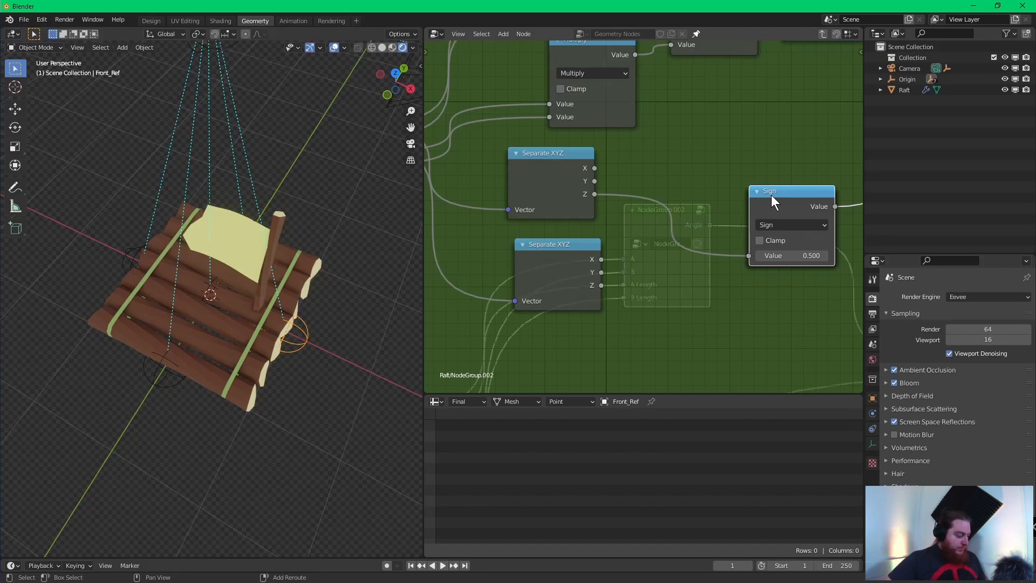
pyautogui.hotkey('shift', 'd')
pyautogui.click(705, 218)
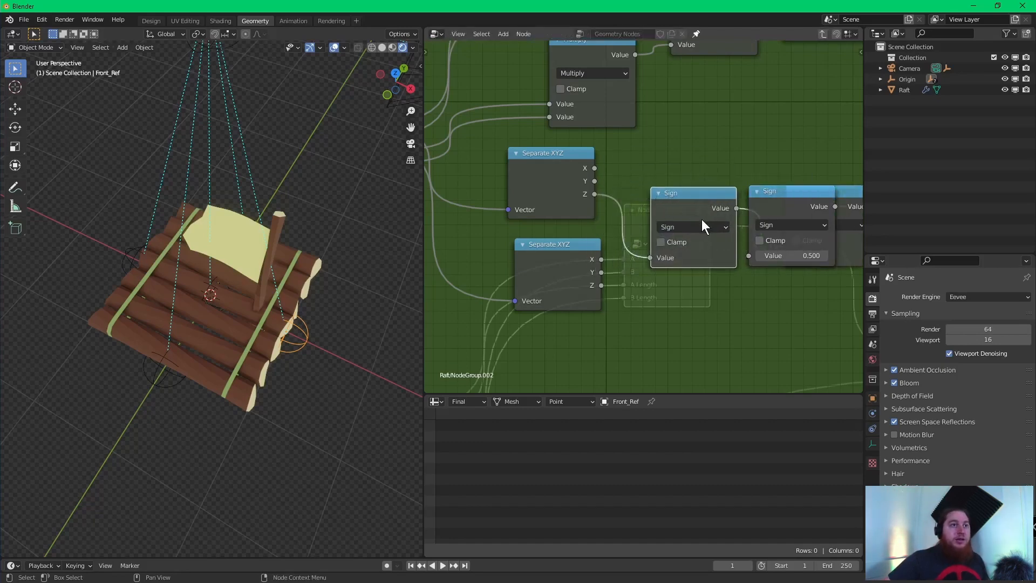
pyautogui.click(693, 227)
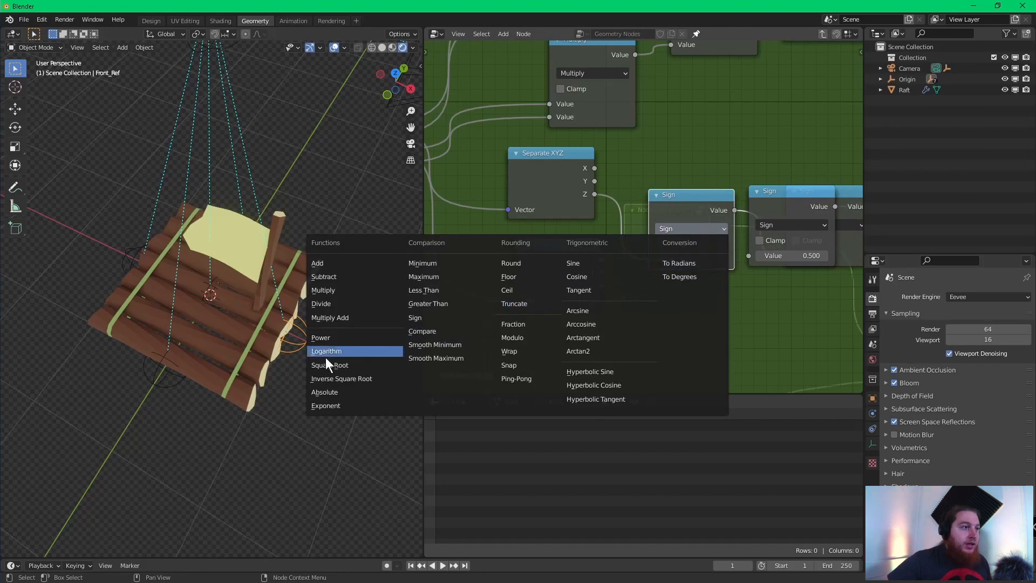
pyautogui.click(323, 276)
pyautogui.scroll(-2, 676, 159)
pyautogui.scroll(-1, 677, 160)
pyautogui.moveTo(677, 160); pyautogui.dragTo(592, 164, button='middle')
# - Delete the redundant Sign node and connect the Subtract result to the remaining Sign node
pyautogui.moveTo(713, 207); pyautogui.dragTo(750, 241)
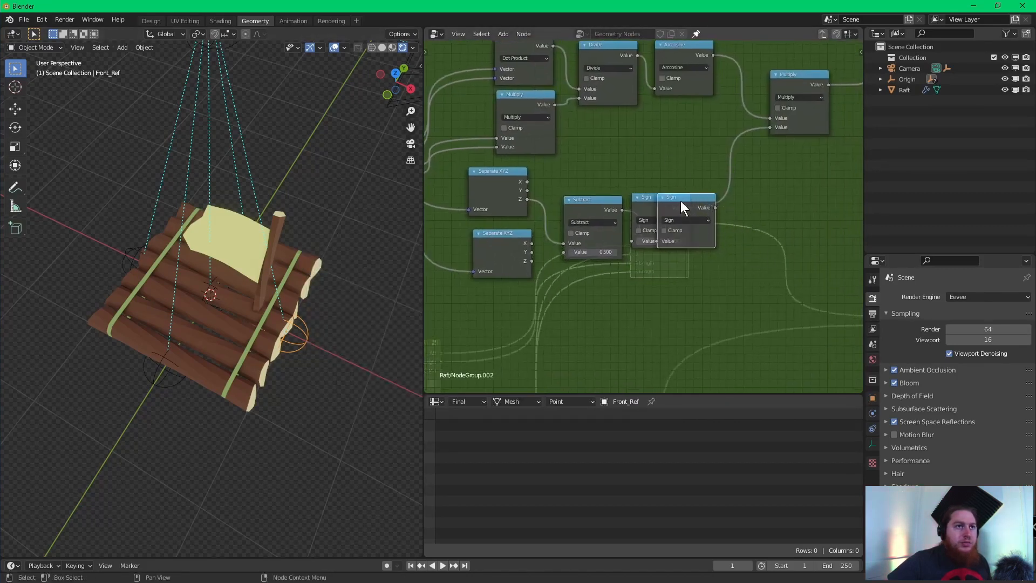
pyautogui.click(720, 291)
pyautogui.press('x')
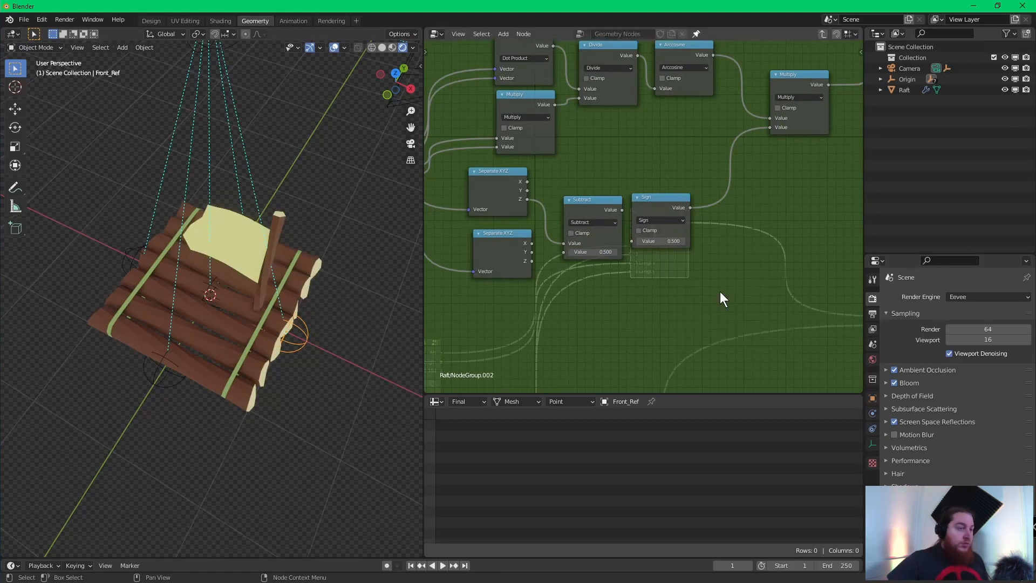
pyautogui.moveTo(668, 208); pyautogui.dragTo(698, 197)
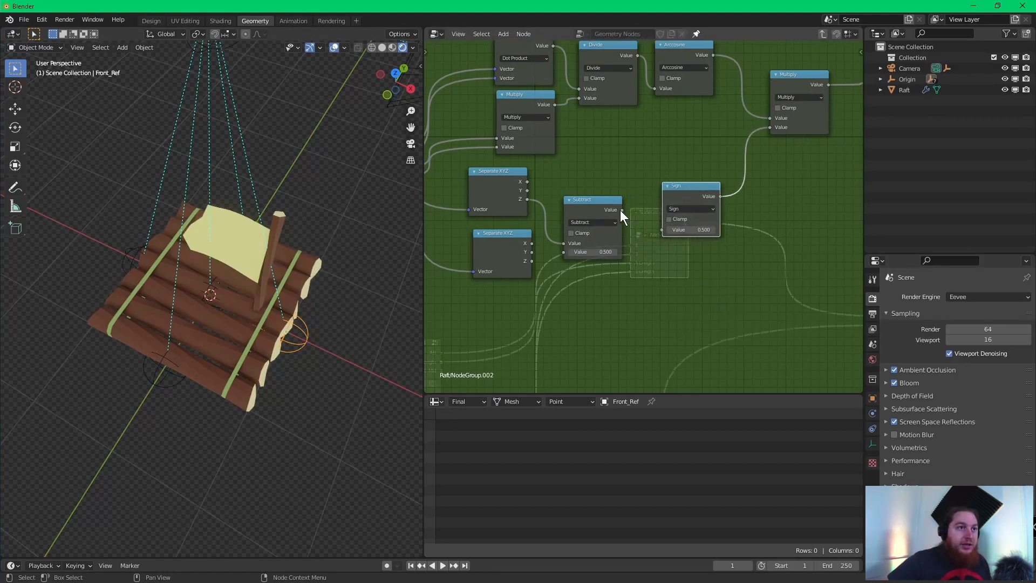
pyautogui.moveTo(621, 210); pyautogui.dragTo(661, 231)
# - Connect B's Z component to Subtract's second value and move the Subtract node closer to the Separate XYZ nodes
pyautogui.scroll(2, 645, 219)
pyautogui.scroll(1, 601, 227)
pyautogui.moveTo(557, 250); pyautogui.dragTo(617, 218, button='middle')
pyautogui.moveTo(537, 251); pyautogui.dragTo(591, 240)
pyautogui.scroll(-3, 672, 205)
pyautogui.scroll(-1, 658, 174)
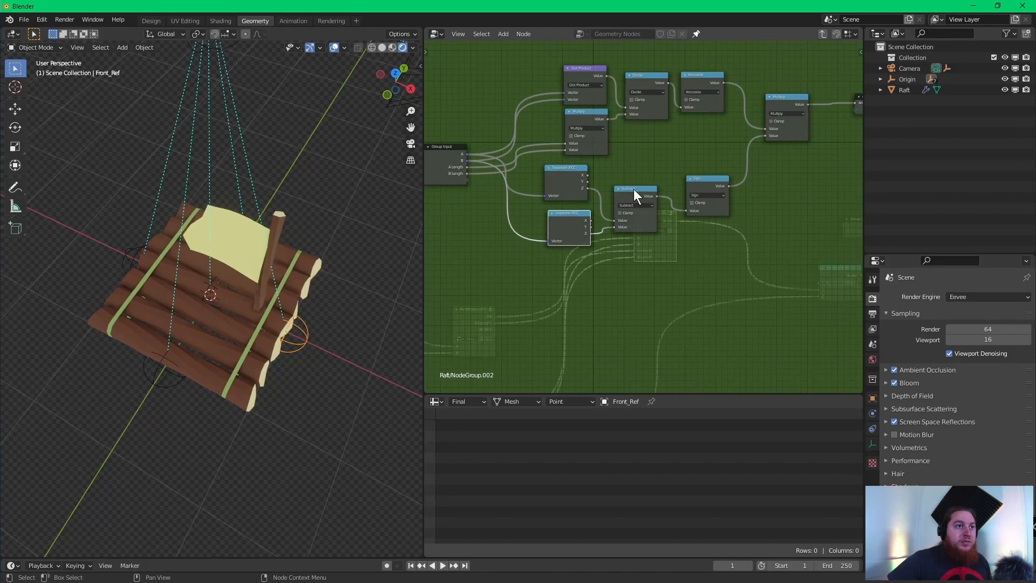
pyautogui.moveTo(631, 193); pyautogui.dragTo(619, 179)
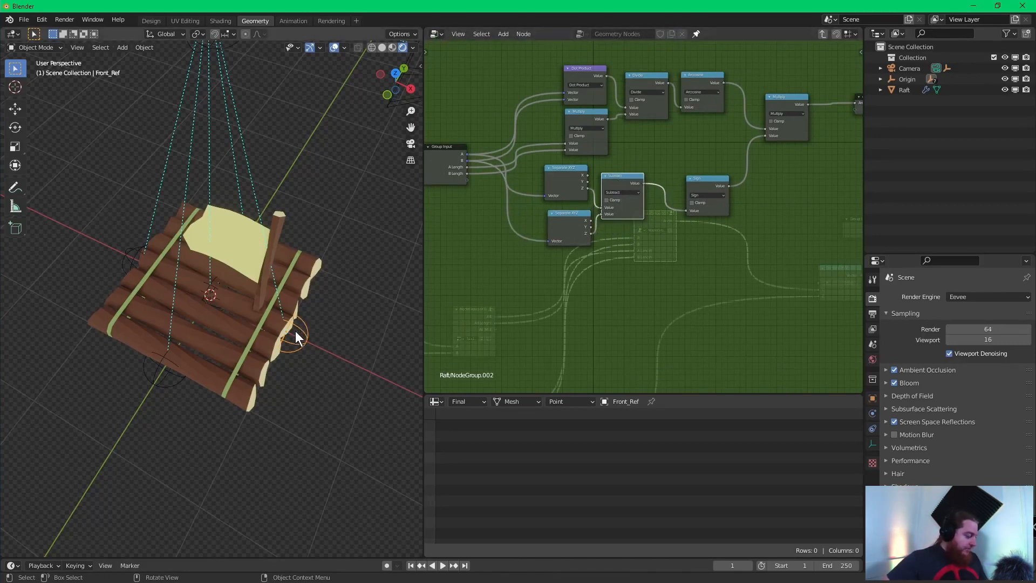
# - Recheck the raft's tilt by temporarily moving the Front_Ref empty along Z twice, cancelling each move
pyautogui.press('g')
pyautogui.press('z')
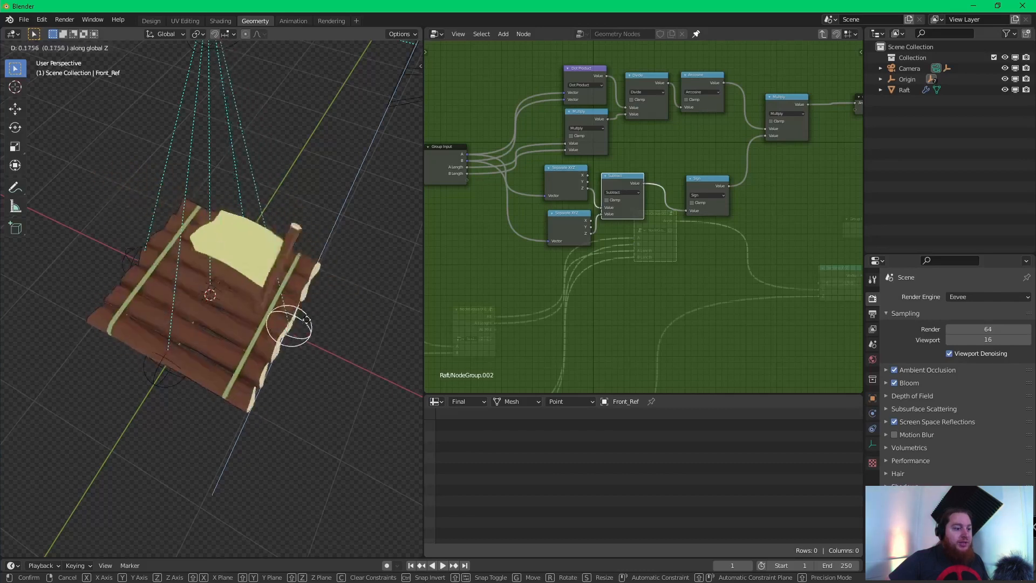
pyautogui.rightClick(306, 309)
pyautogui.moveTo(776, 211); pyautogui.dragTo(705, 237, button='middle')
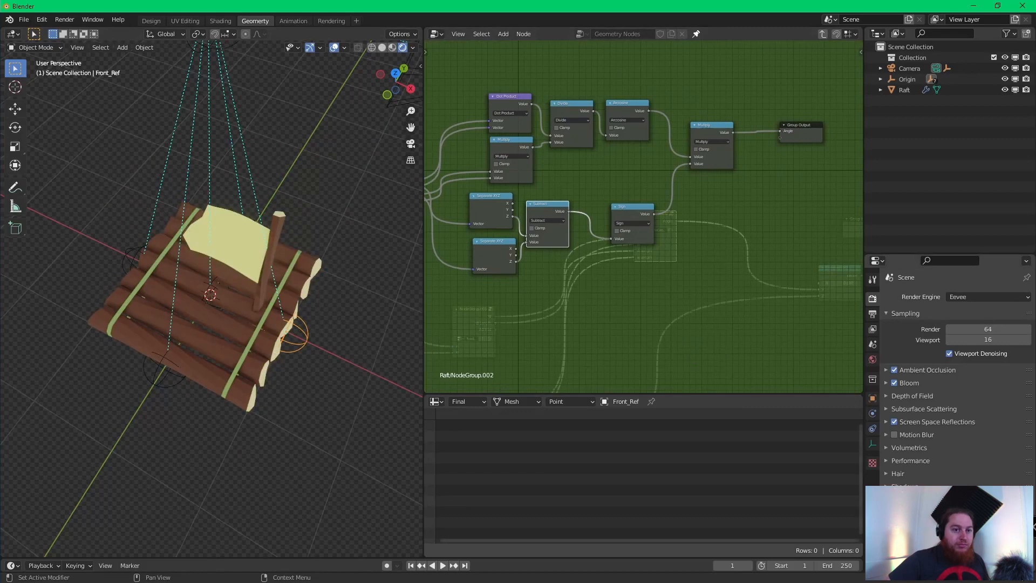
pyautogui.moveTo(716, 215); pyautogui.dragTo(692, 219, button='middle')
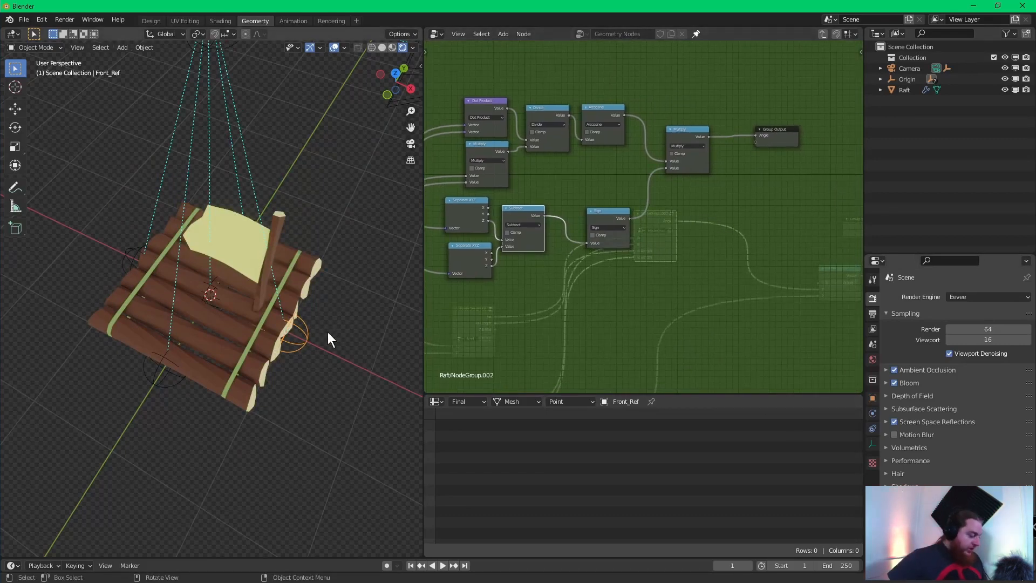
pyautogui.press('g')
pyautogui.press('z')
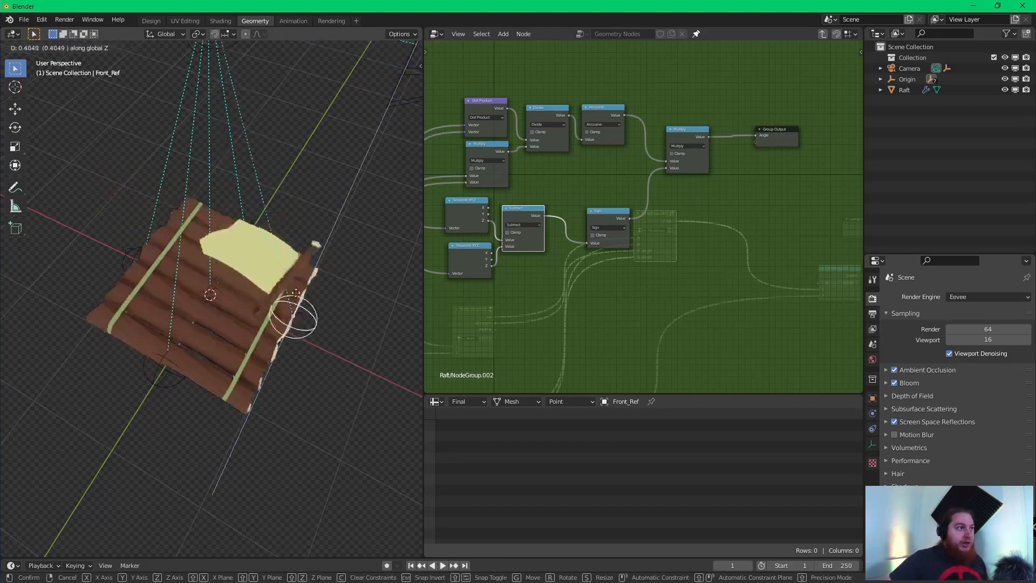
pyautogui.rightClick(319, 241)
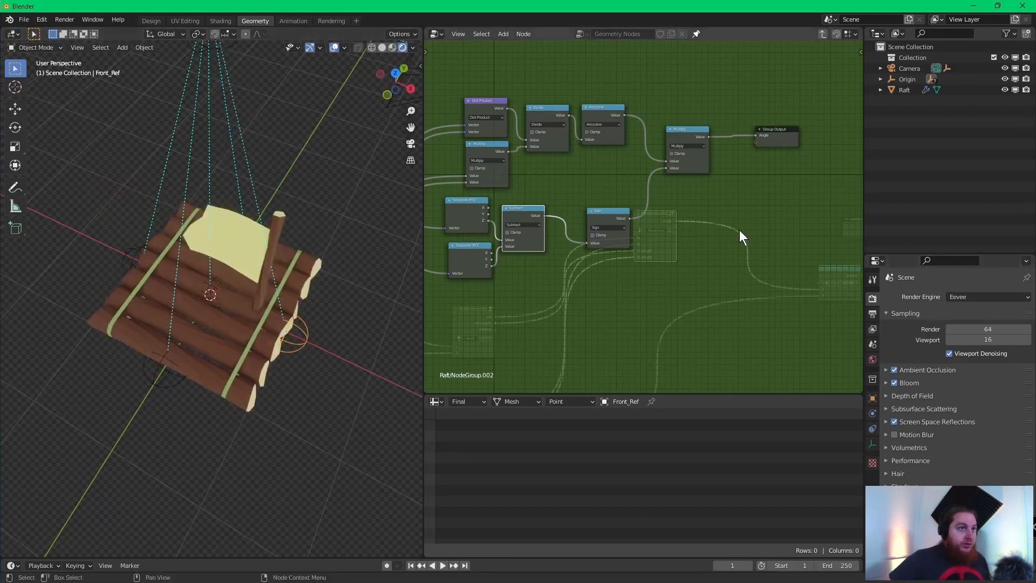
# - Move the Group Output away and insert a duplicate of the final Multiply node on the link before it
pyautogui.moveTo(775, 171); pyautogui.dragTo(685, 222, button='middle')
pyautogui.moveTo(684, 189); pyautogui.dragTo(766, 159)
pyautogui.click(592, 190)
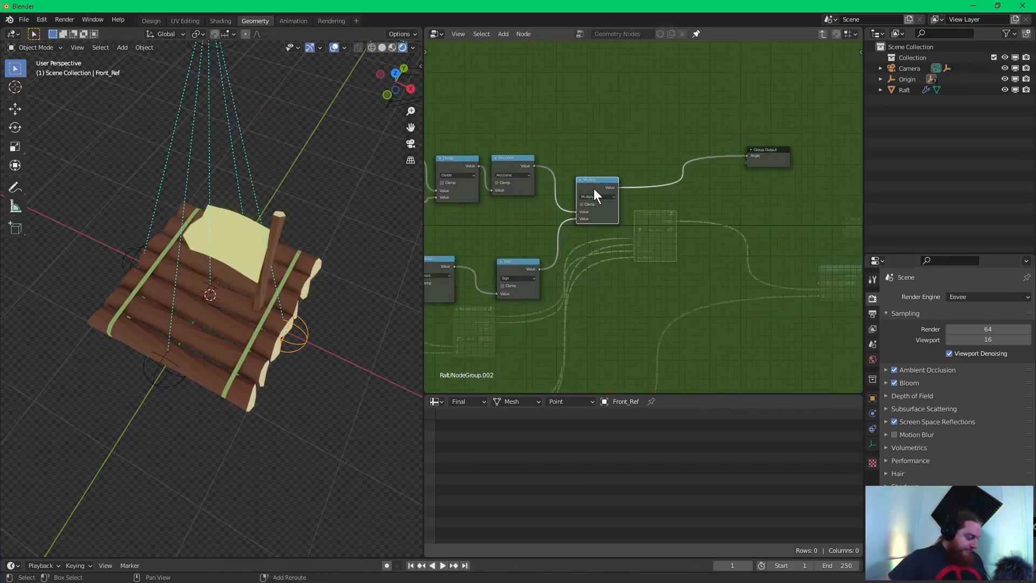
pyautogui.click(595, 195)
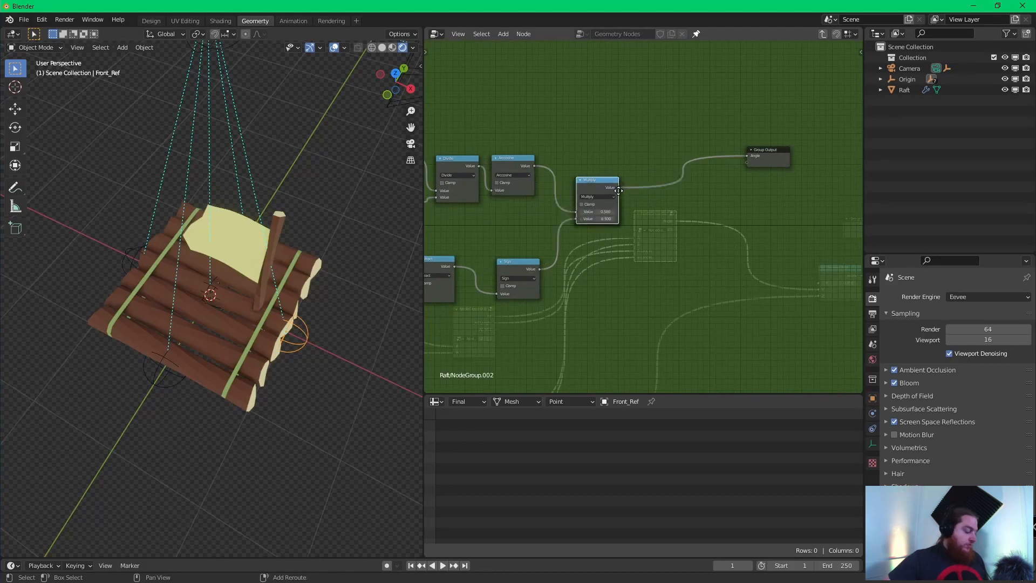
pyautogui.hotkey('shift', 'd')
pyautogui.click(698, 173)
pyautogui.moveTo(647, 241); pyautogui.dragTo(806, 227, button='middle')
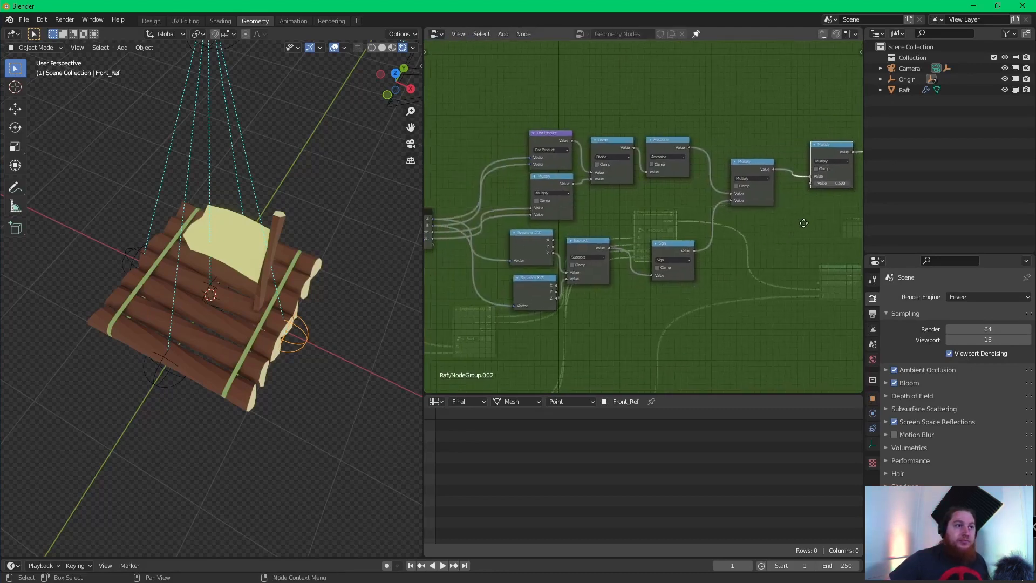
pyautogui.scroll(-1, 789, 209)
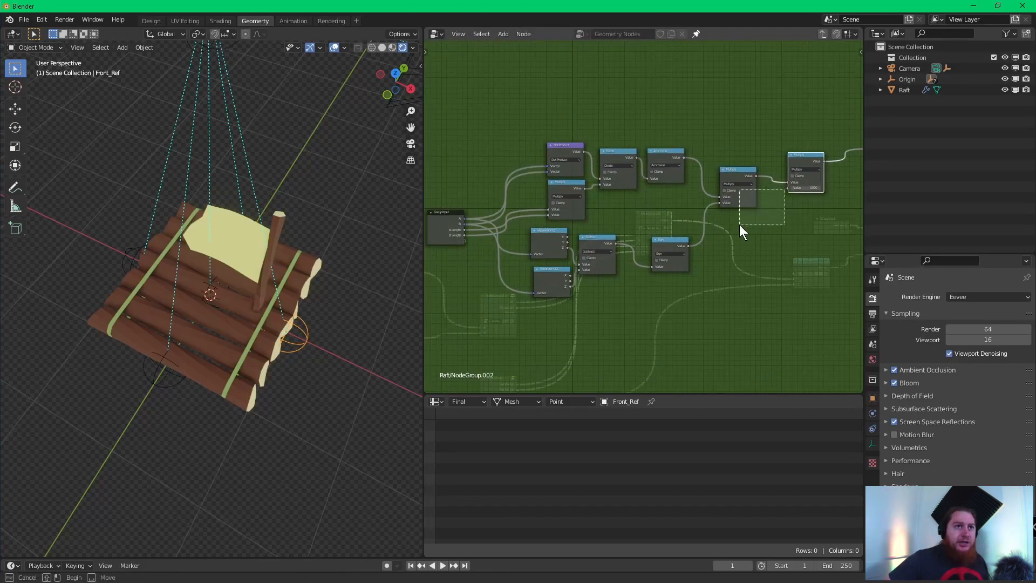
# - Expose the last Multiply node's second value as a new group input named Inversion
pyautogui.click(739, 201)
pyautogui.moveTo(788, 189); pyautogui.dragTo(464, 239)
pyautogui.click(445, 224)
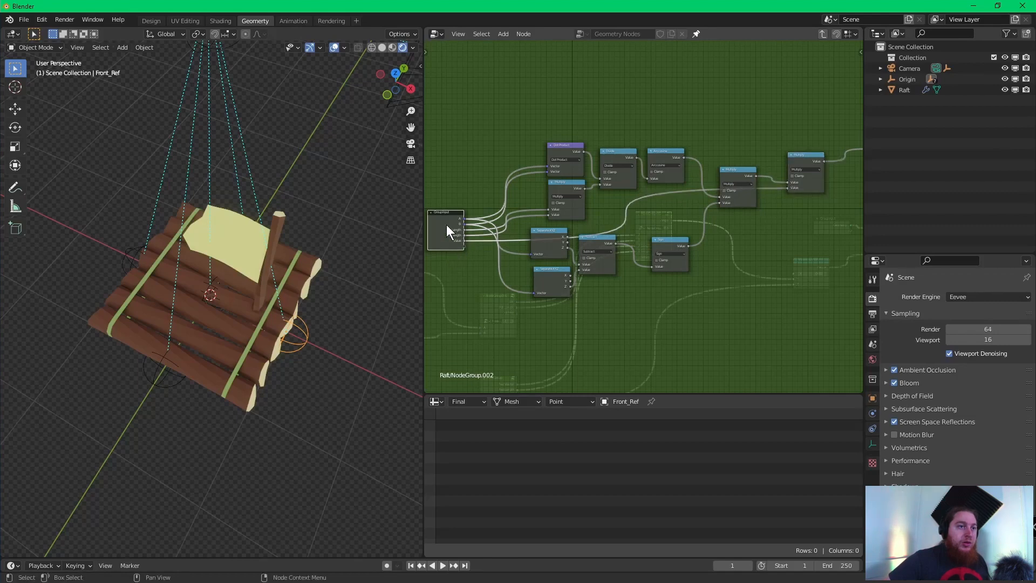
pyautogui.press('n')
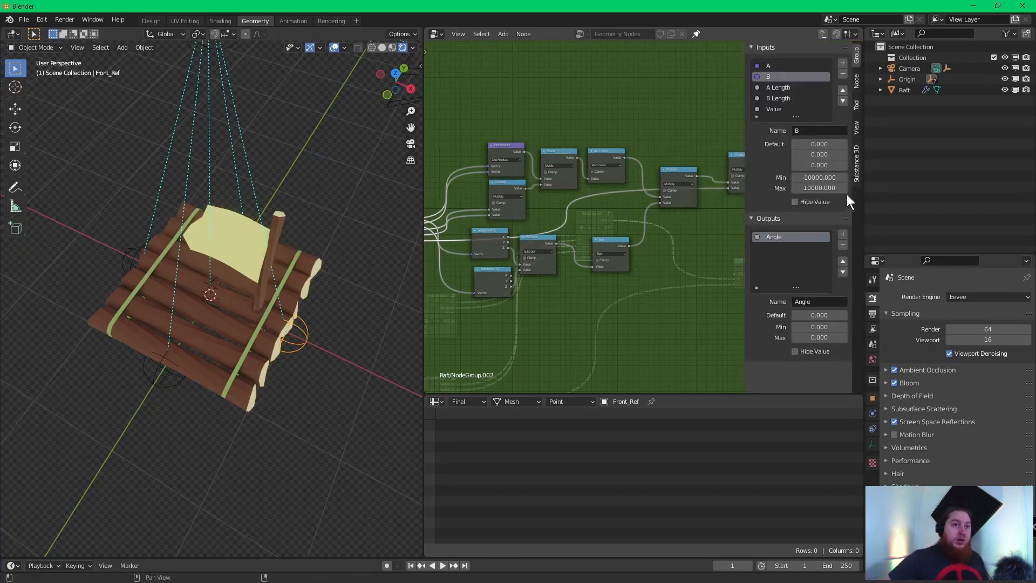
pyautogui.doubleClick(768, 109)
pyautogui.write('Inversion')
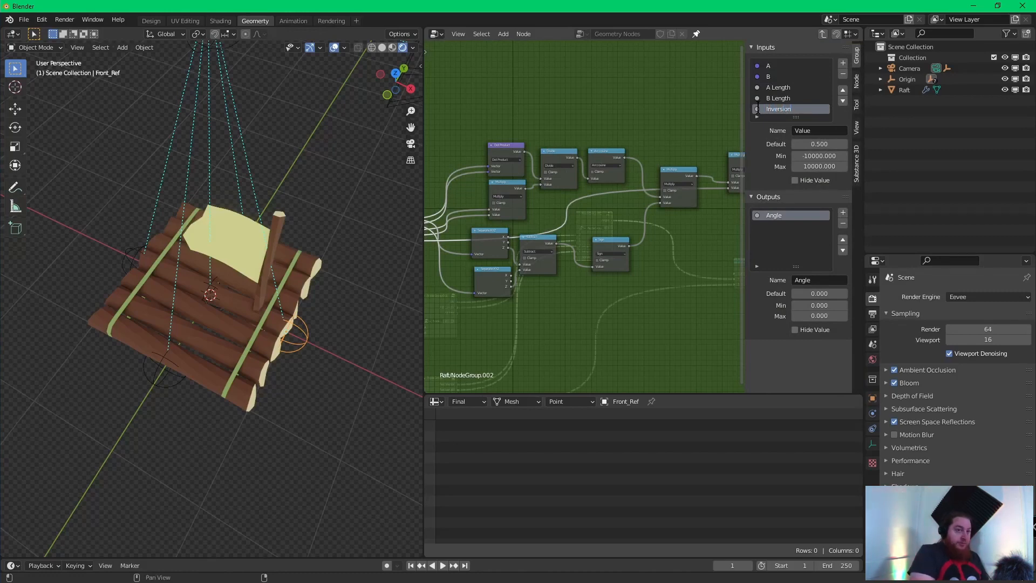
pyautogui.press('Return')
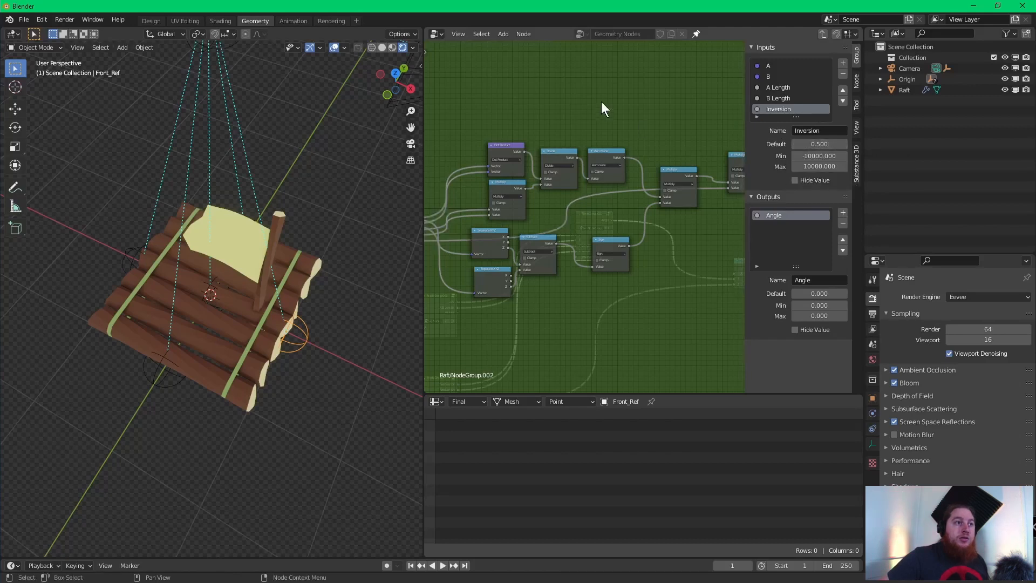
# - Leave the node group and set the Inversion value of its NodeGroup.002 node to -1
pyautogui.press('Tab')
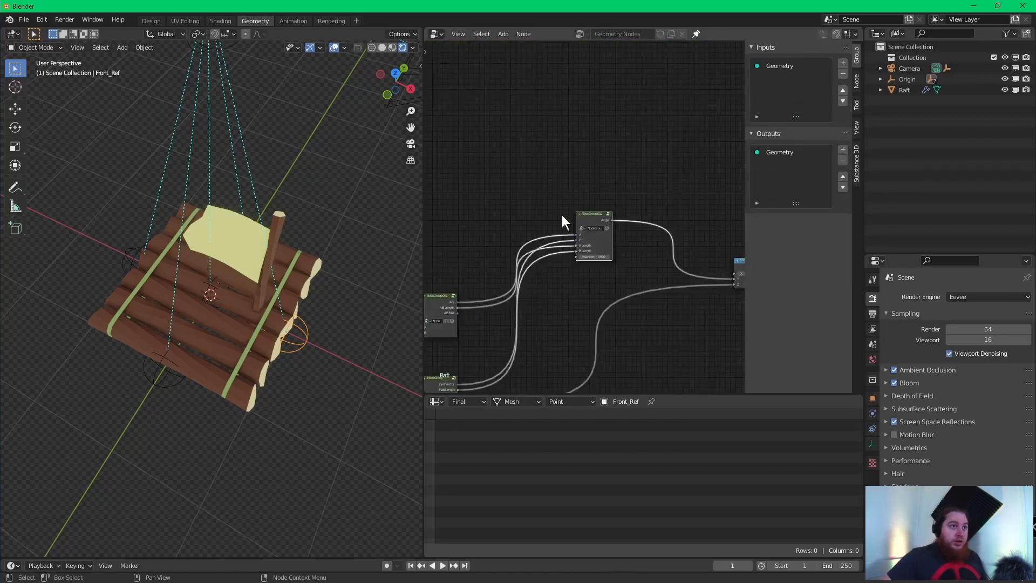
pyautogui.scroll(2, 590, 281)
pyautogui.moveTo(637, 257); pyautogui.dragTo(635, 226, button='middle')
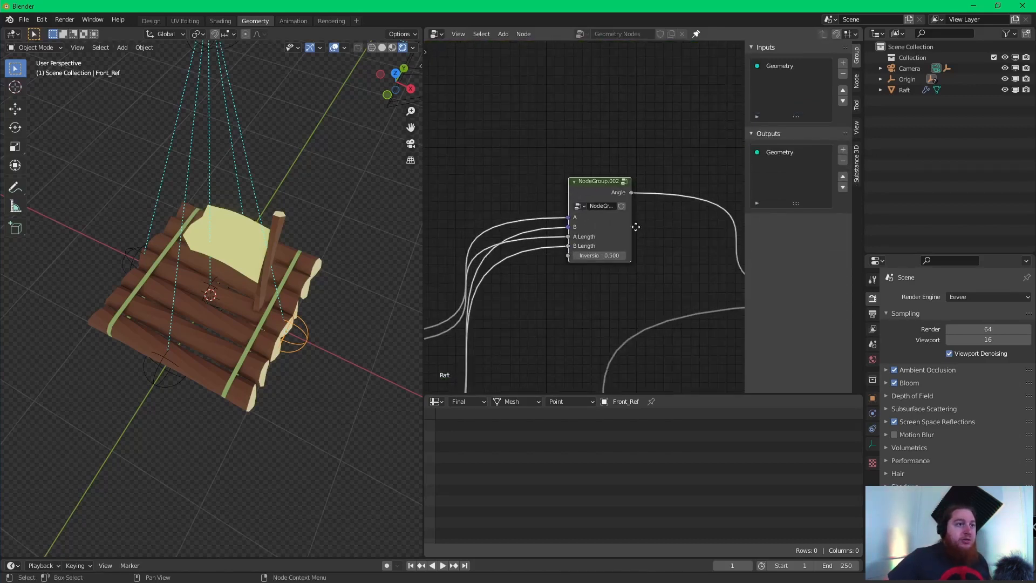
pyautogui.click(611, 253)
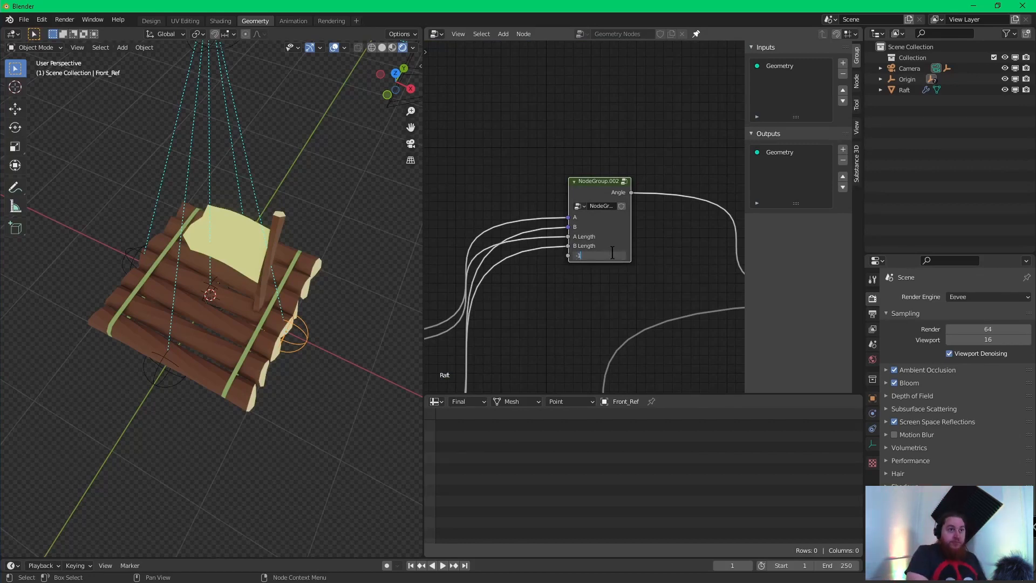
pyautogui.press('Return')
# - Check the raft's tilt by temporarily moving the Front_Ref empty and the Rear_Ref empty along Z, cancelling each move
pyautogui.scroll(-3, 594, 246)
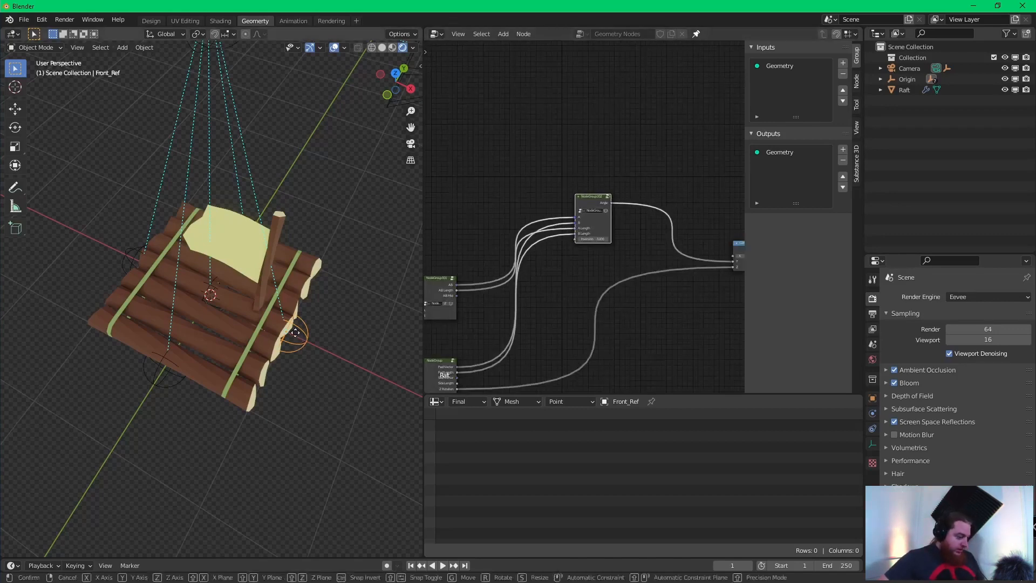
pyautogui.press('g')
pyautogui.press('z')
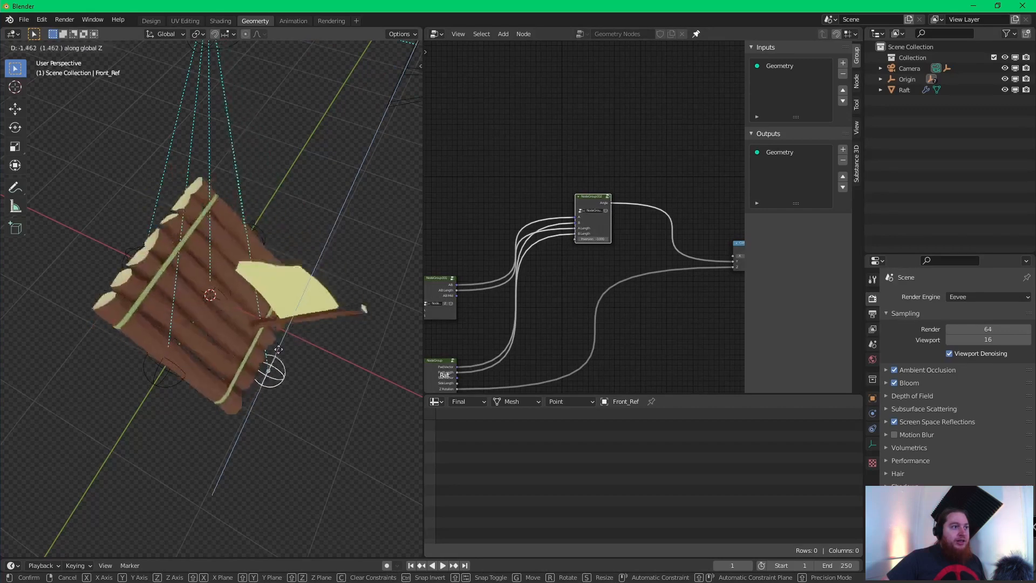
pyautogui.click(300, 336)
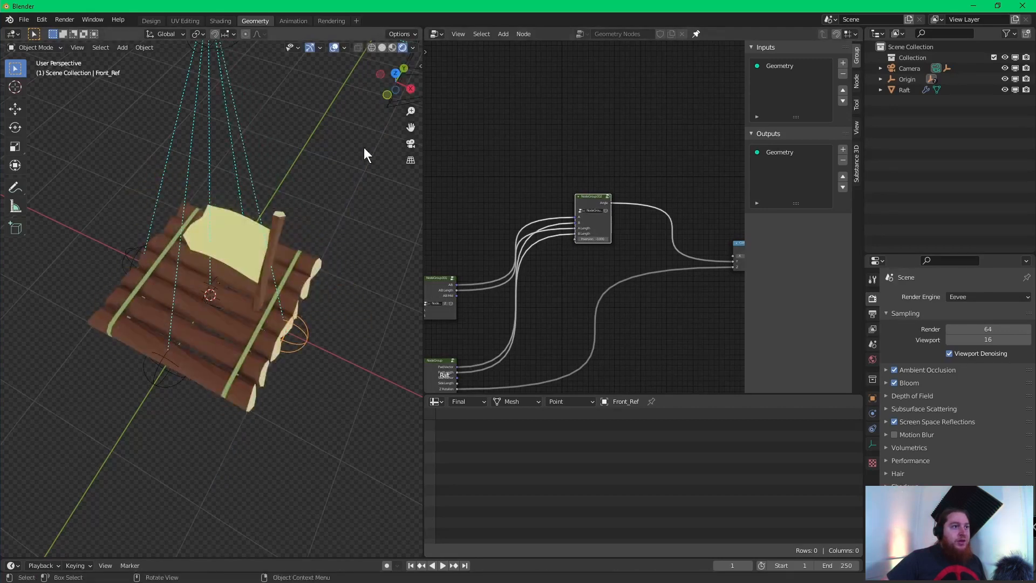
pyautogui.click(339, 235)
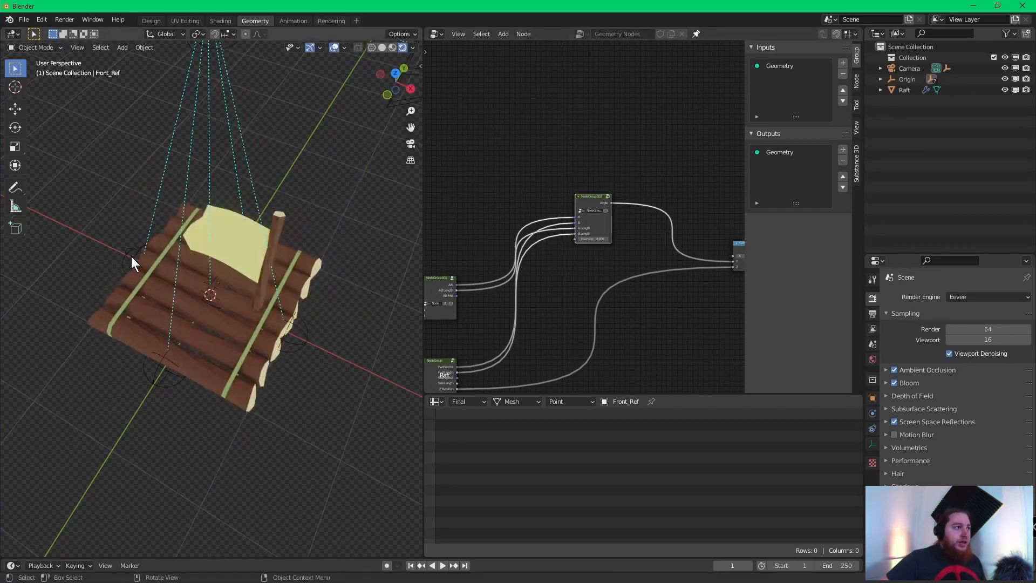
pyautogui.click(132, 255)
pyautogui.press('g')
pyautogui.press('z')
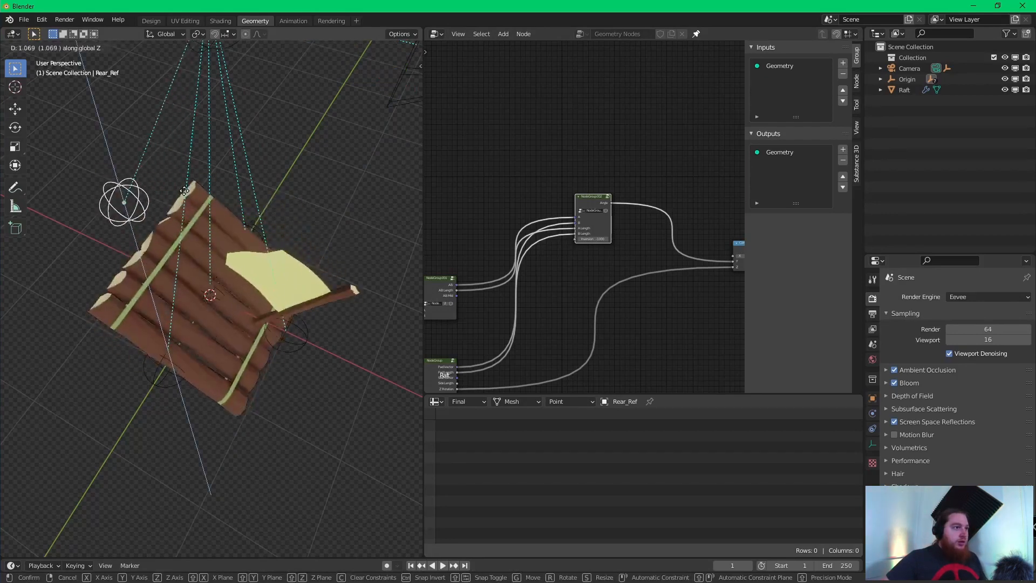
pyautogui.click(190, 208)
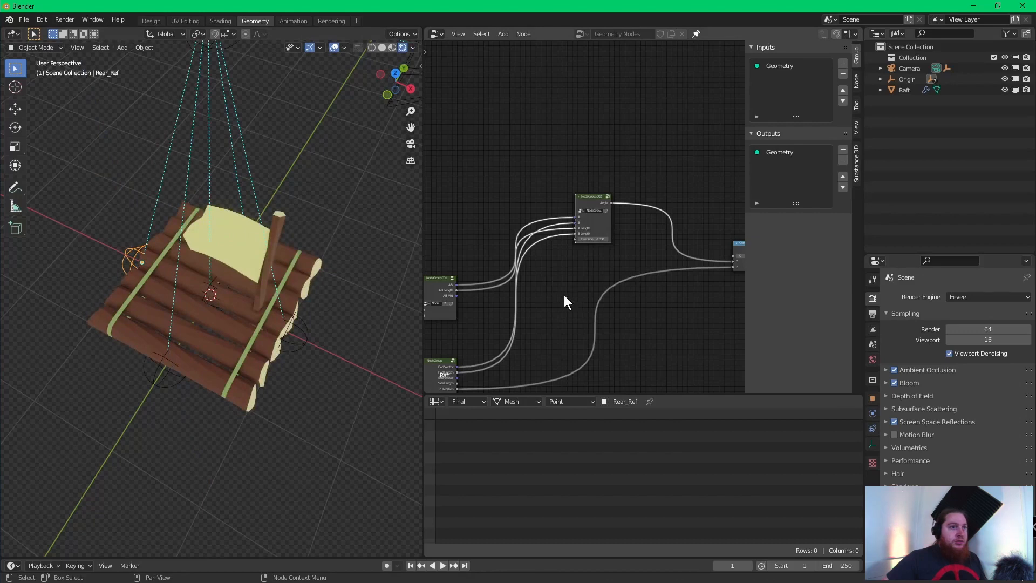
# - Move the lower, unconnected NodeGroup.001 node up to just beneath the NodeGroup node
pyautogui.scroll(3, 568, 289)
pyautogui.scroll(-2, 543, 340)
pyautogui.moveTo(529, 338); pyautogui.dragTo(591, 168, button='middle')
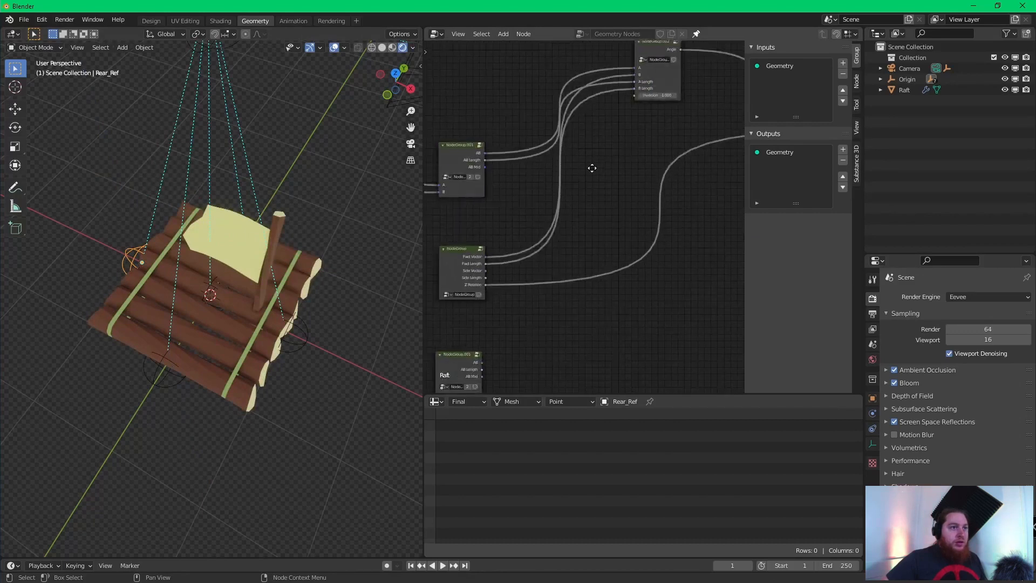
pyautogui.scroll(-2, 592, 168)
pyautogui.moveTo(589, 268); pyautogui.dragTo(606, 176, button='middle')
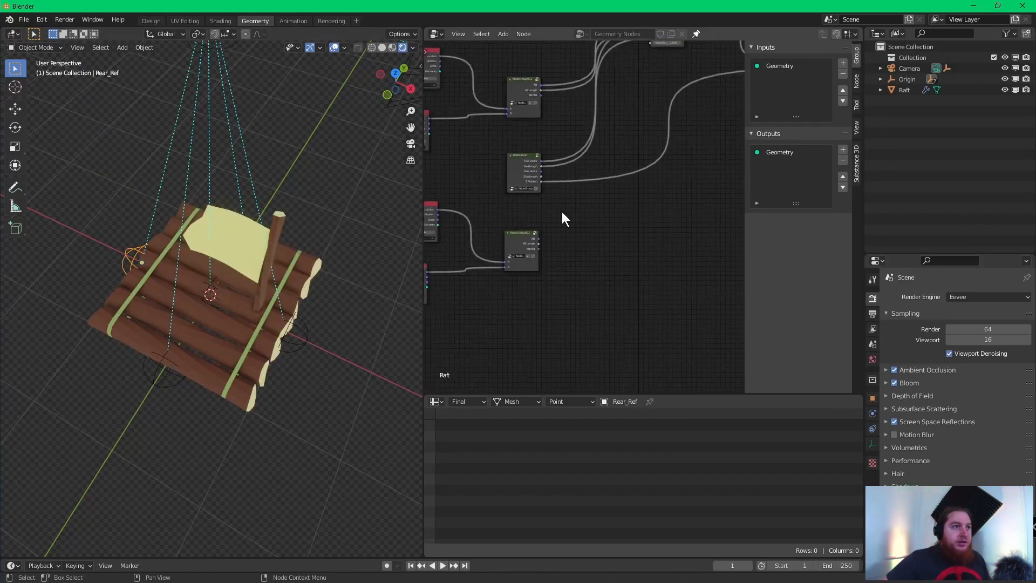
pyautogui.scroll(2, 561, 212)
pyautogui.moveTo(467, 262); pyautogui.dragTo(475, 228)
pyautogui.moveTo(603, 257); pyautogui.dragTo(657, 224, button='middle')
pyautogui.scroll(-3, 617, 267)
pyautogui.moveTo(624, 176); pyautogui.dragTo(558, 205, button='middle')
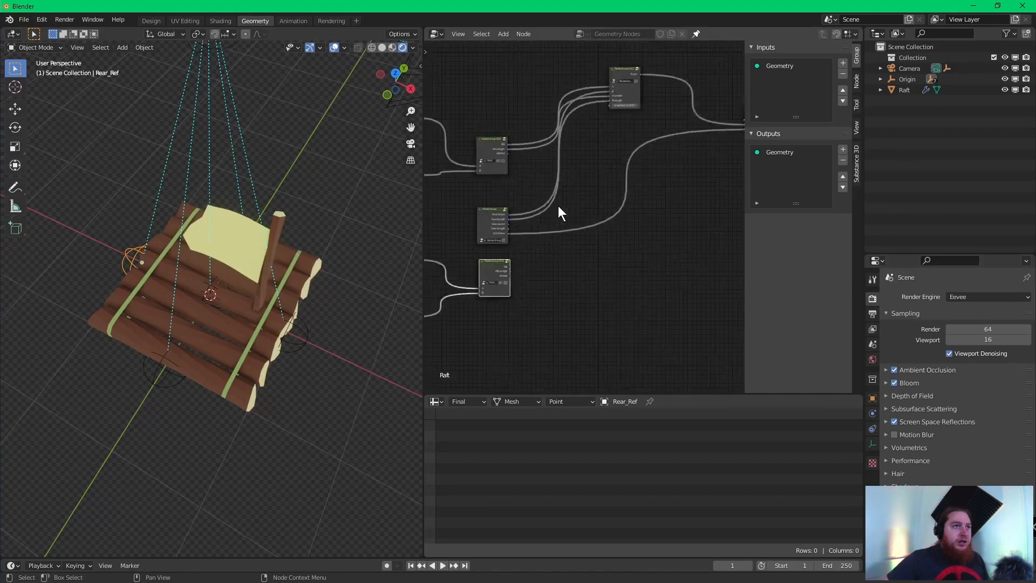
# - Duplicate the NodeGroup.002 angle node and place the copy beside the lower NodeGroup.001 node
pyautogui.moveTo(613, 155); pyautogui.dragTo(603, 173, button='middle')
pyautogui.click(623, 103)
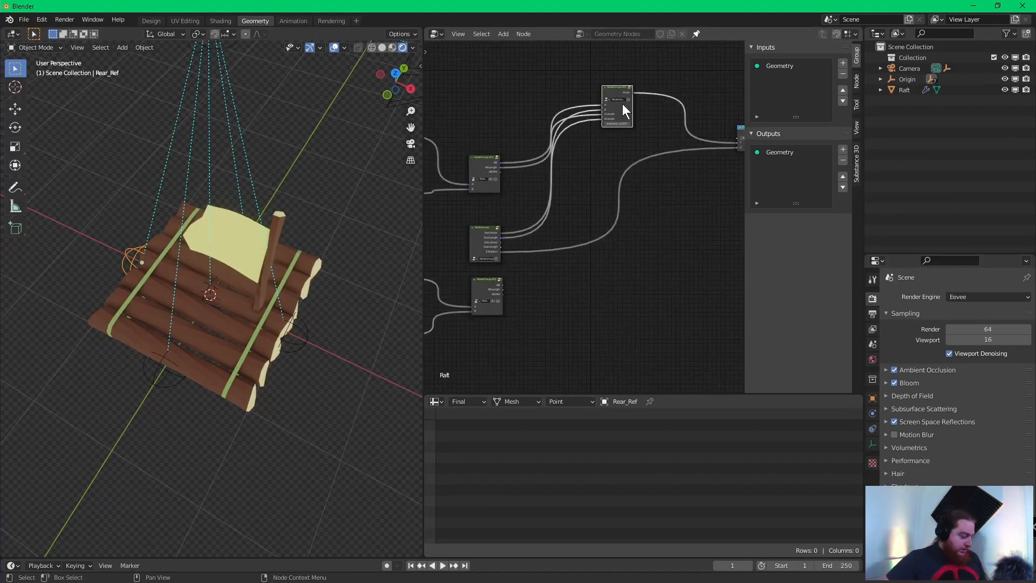
pyautogui.hotkey('shift', 'd')
pyautogui.click(560, 302)
# - Feed the copy's A and A Length from the lower NodeGroup.001's AB and AB Length, and B and B Length from Side Vector and Side Length
pyautogui.scroll(3, 559, 310)
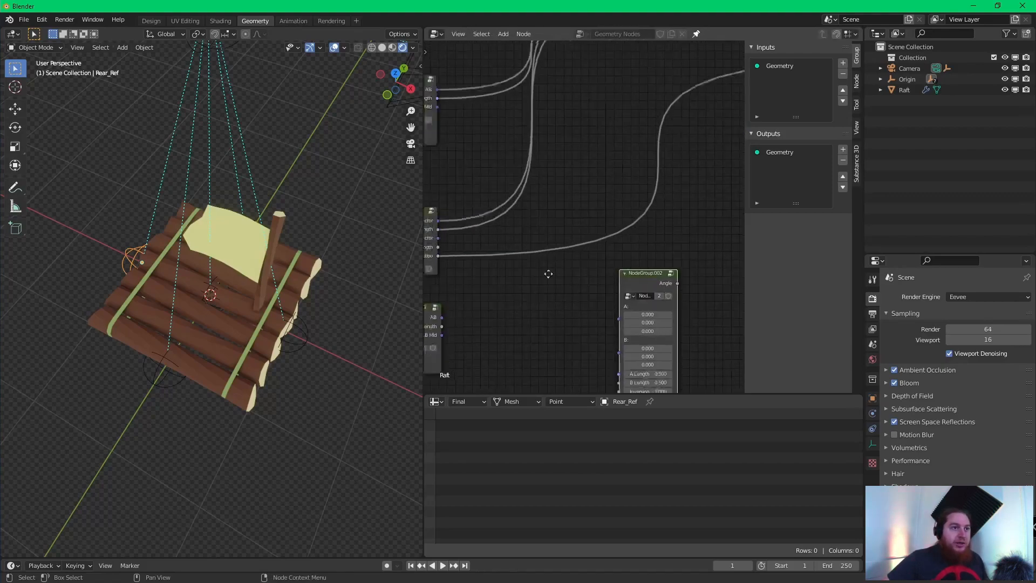
pyautogui.moveTo(545, 273); pyautogui.dragTo(545, 185, button='middle')
pyautogui.scroll(-1, 509, 219)
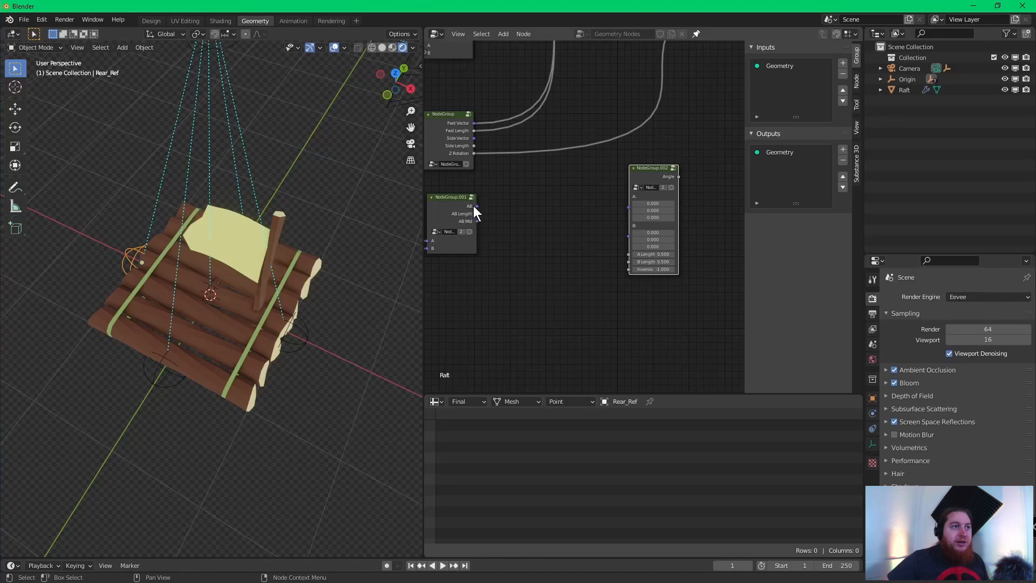
pyautogui.moveTo(476, 206); pyautogui.dragTo(630, 207)
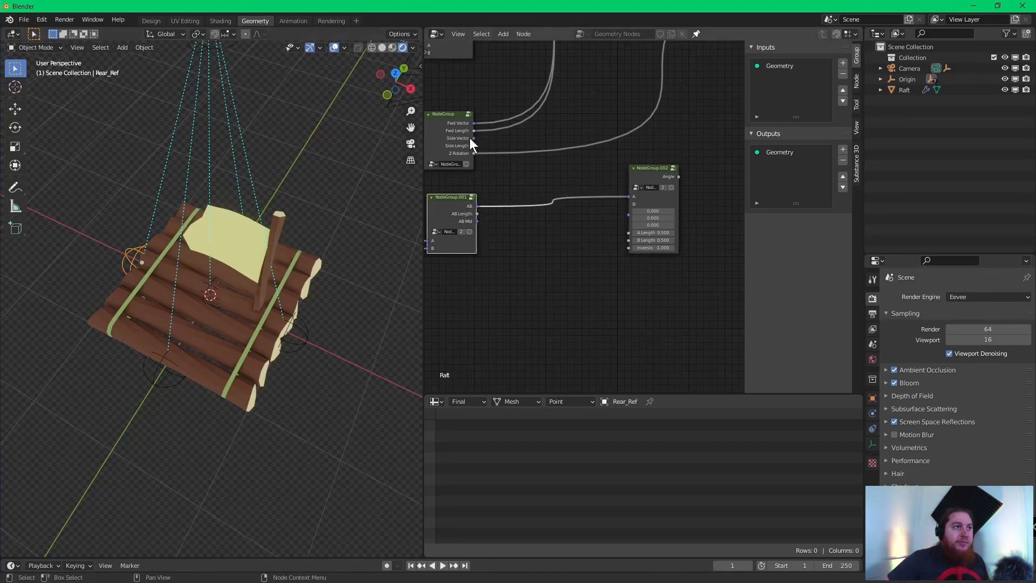
pyautogui.moveTo(474, 138); pyautogui.dragTo(633, 212)
pyautogui.moveTo(474, 146); pyautogui.dragTo(629, 219)
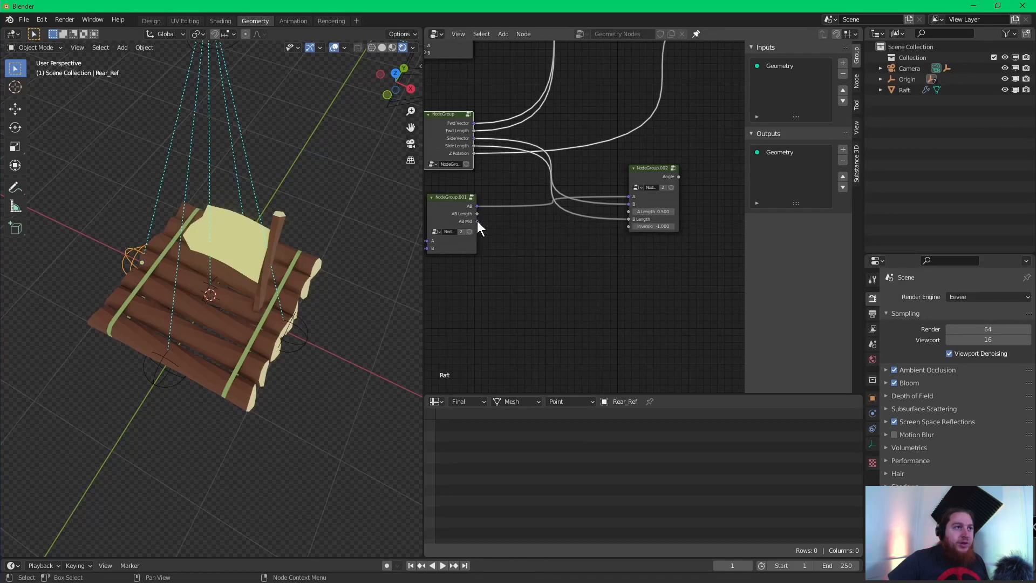
pyautogui.moveTo(477, 214); pyautogui.dragTo(631, 213)
pyautogui.moveTo(646, 177); pyautogui.dragTo(623, 178)
# - Connect the Angle output of the copied NodeGroup.002 node to the X input of Combine XYZ
pyautogui.scroll(-3, 623, 172)
pyautogui.moveTo(661, 148); pyautogui.dragTo(575, 236, button='middle')
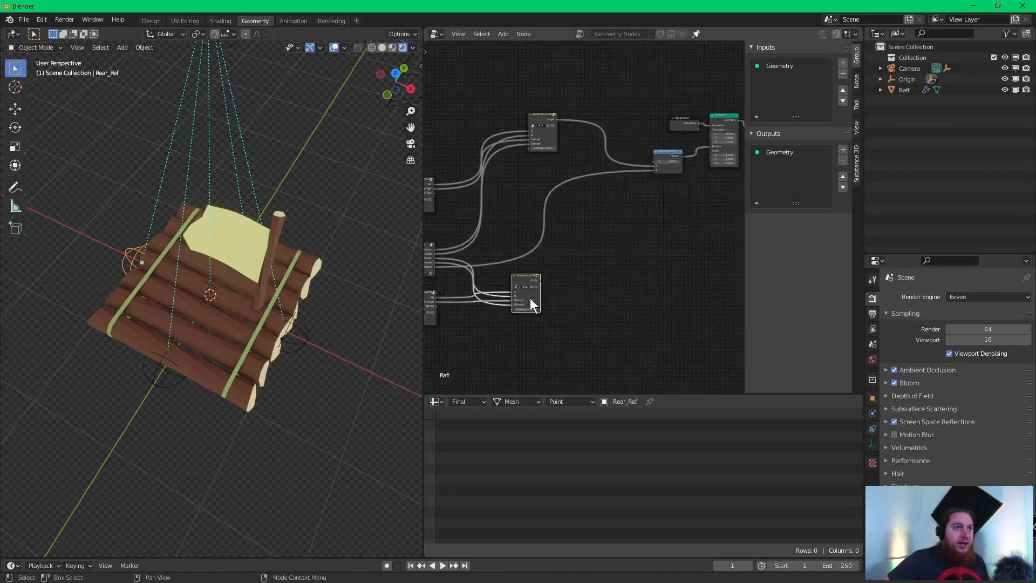
pyautogui.moveTo(540, 280); pyautogui.dragTo(652, 161)
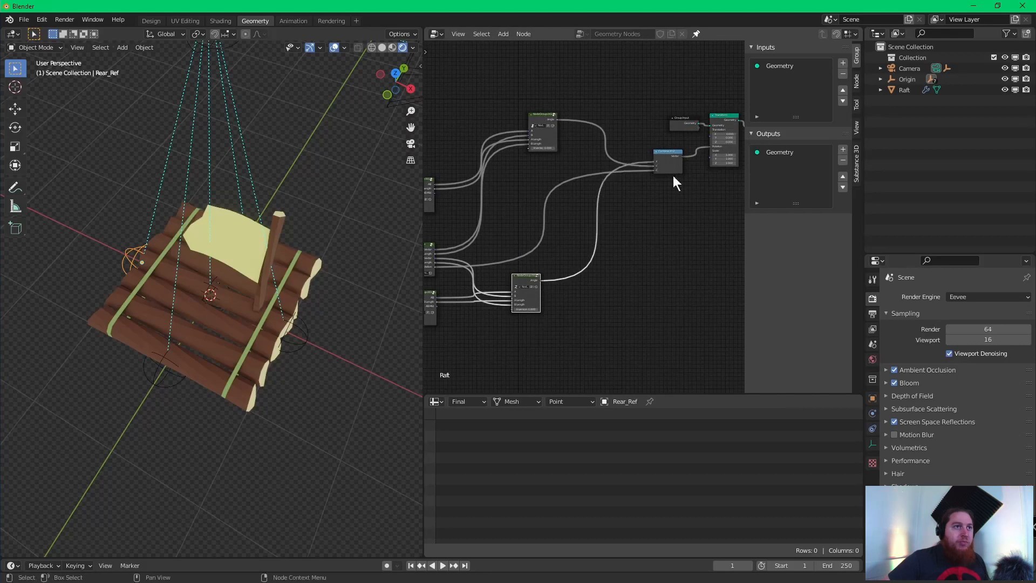
# - Check the raft's sideways tilt by temporarily moving the Right_Ref empty along Z, cancelling the move
pyautogui.click(171, 376)
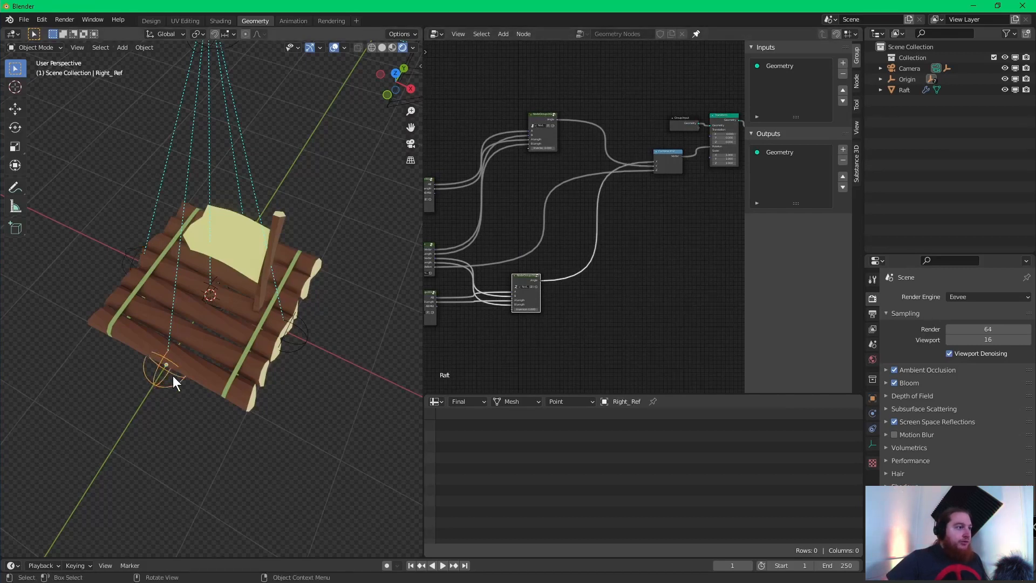
pyautogui.press('g')
pyautogui.press('z')
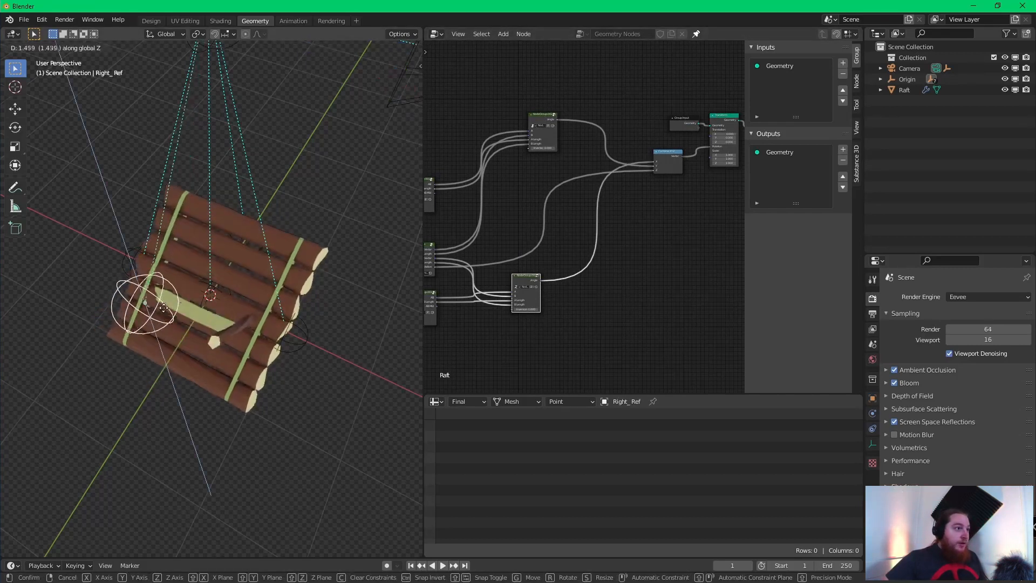
pyautogui.rightClick(178, 310)
# - Set the Inversion value of the lower NodeGroup.002 node to 1
pyautogui.scroll(2, 522, 318)
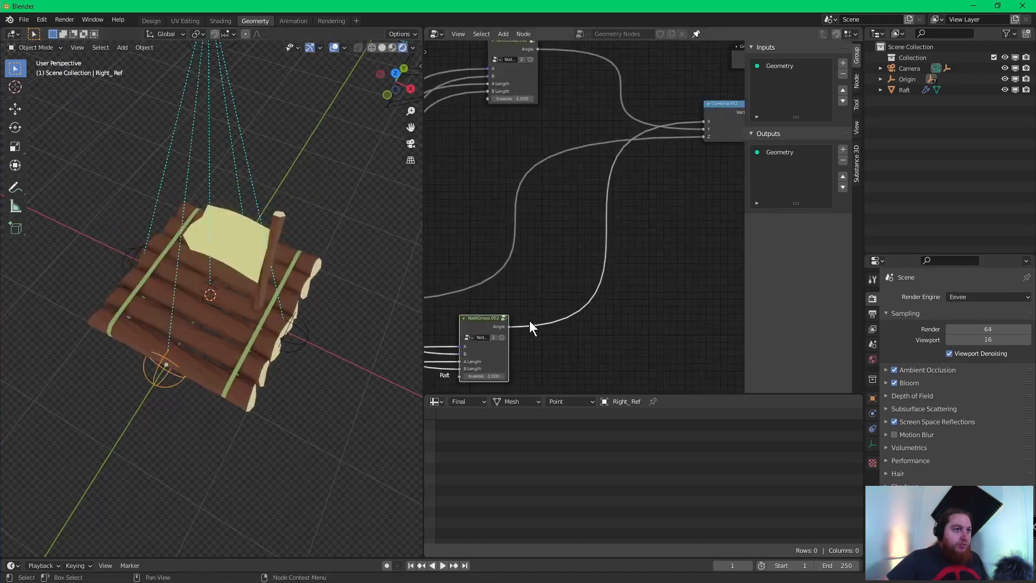
pyautogui.moveTo(529, 320); pyautogui.dragTo(599, 193, button='middle')
pyautogui.click(564, 251)
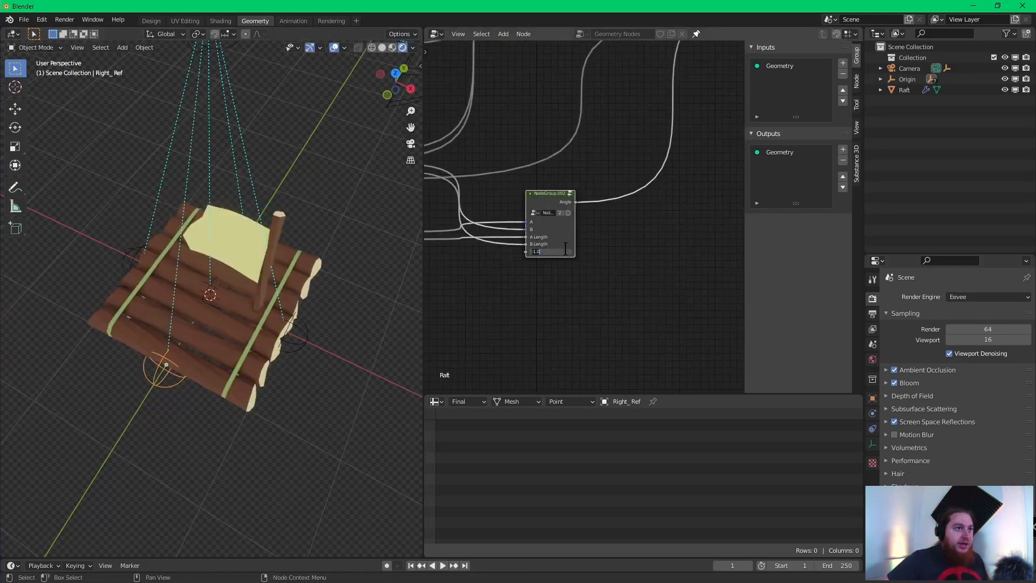
pyautogui.write('1')
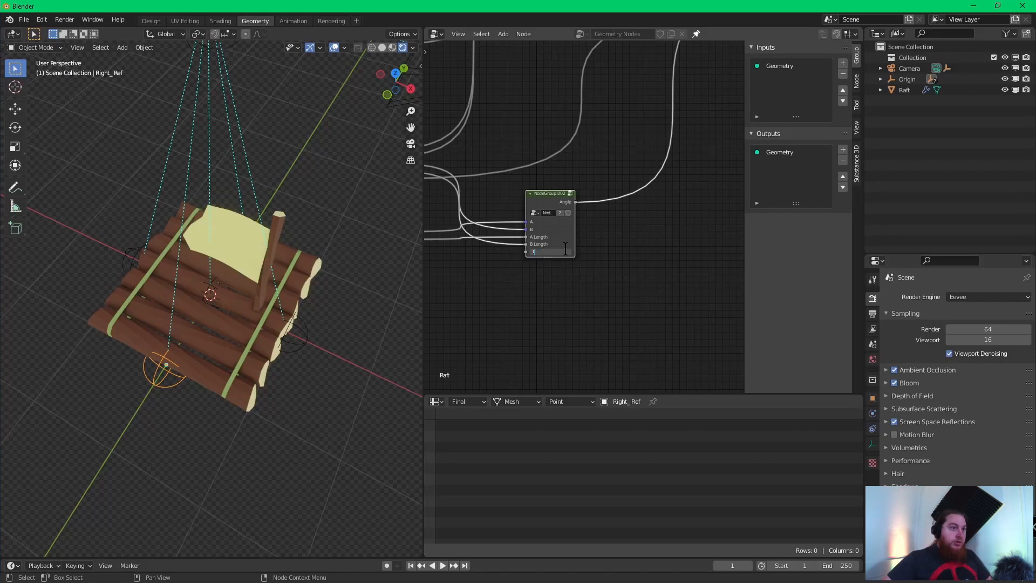
pyautogui.press('Return')
# - Recheck the sideways tilt by temporarily moving the Right_Ref empty along Z again, cancelling the move
pyautogui.press('g')
pyautogui.press('z')
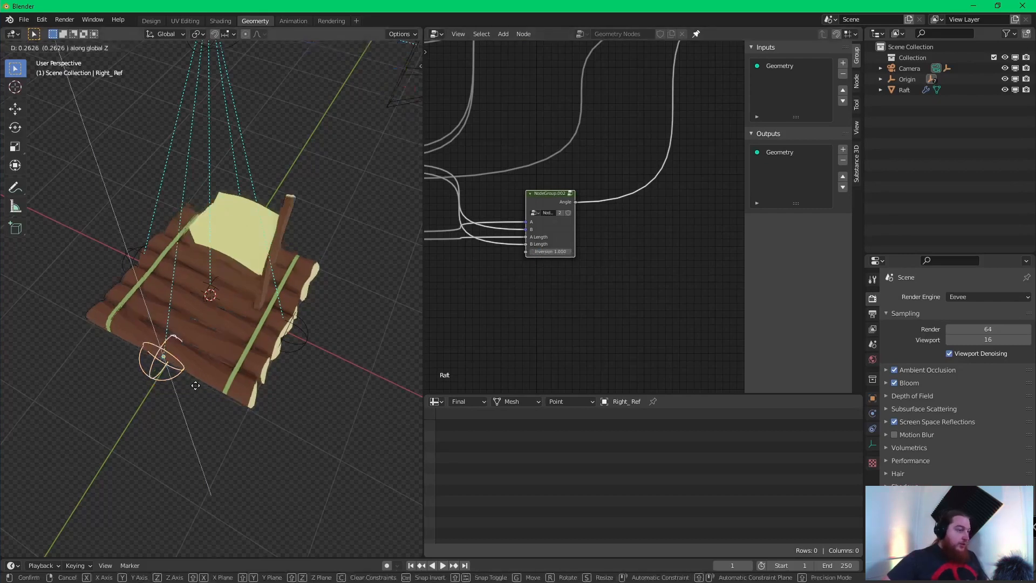
pyautogui.rightClick(247, 313)
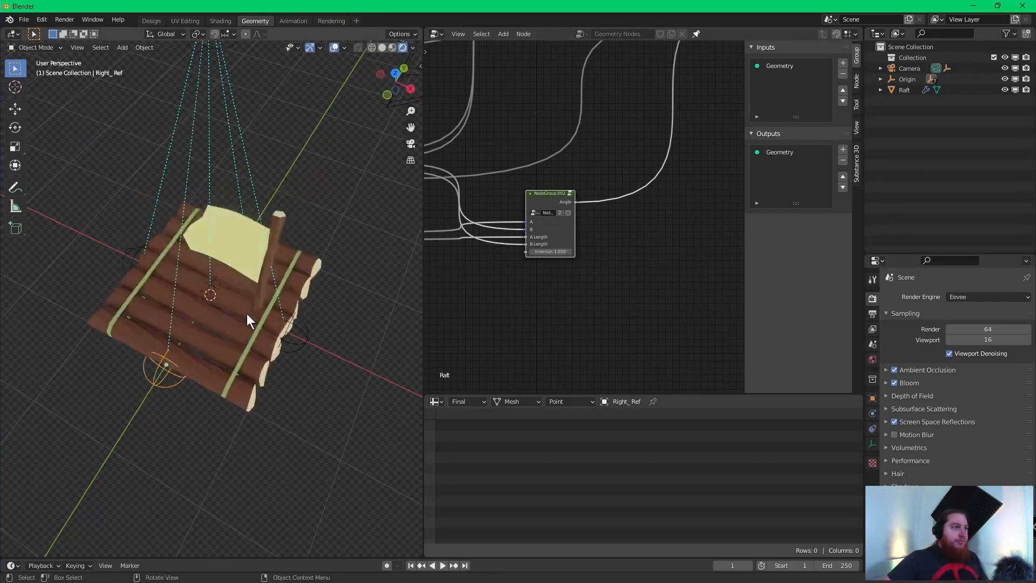
pyautogui.scroll(-10, 365, 198)
pyautogui.scroll(8, 302, 240)
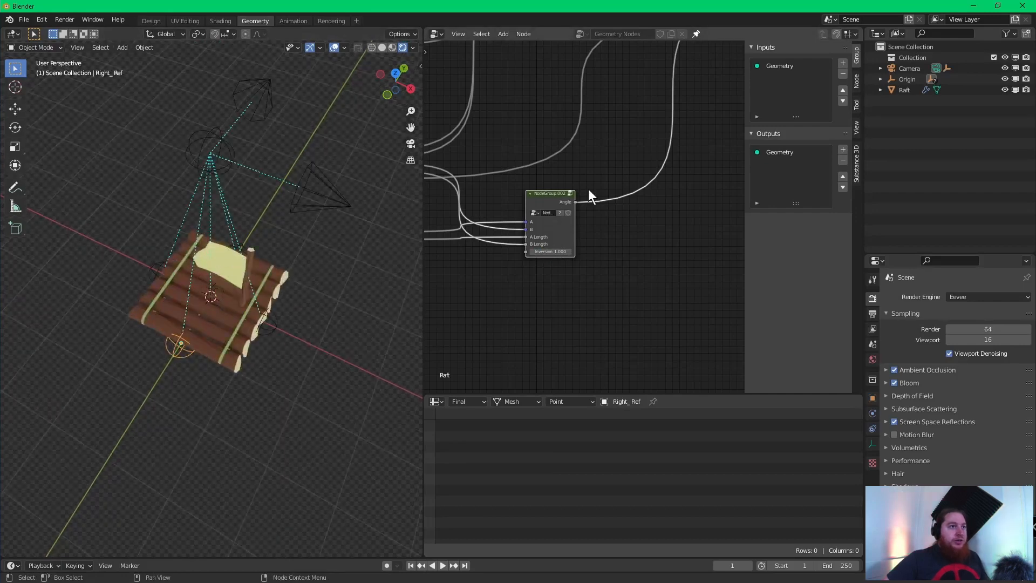
# - Tidy the node layout by placing the second NodeGroup.002 directly beneath the first and moving Combine XYZ down closer to them
pyautogui.scroll(-3, 588, 189)
pyautogui.moveTo(611, 169); pyautogui.dragTo(623, 226, button='middle')
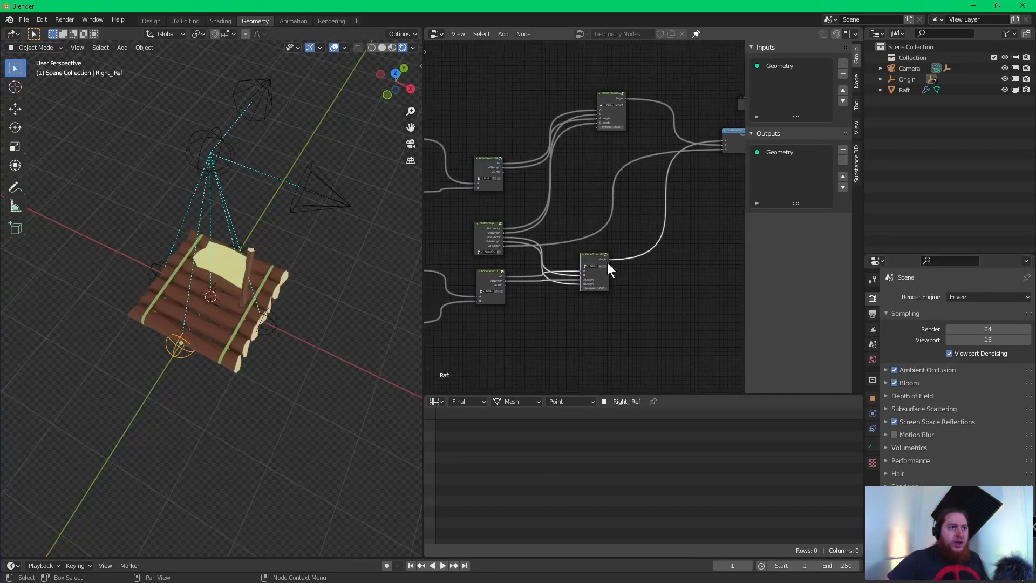
pyautogui.moveTo(591, 257); pyautogui.dragTo(607, 140)
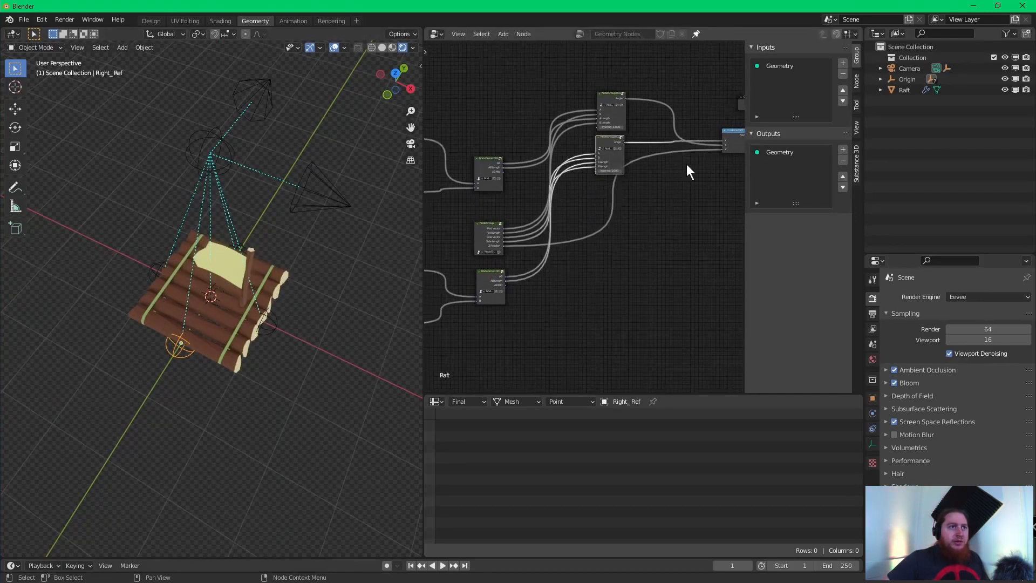
pyautogui.moveTo(687, 167); pyautogui.dragTo(636, 218, button='middle')
pyautogui.moveTo(681, 196); pyautogui.dragTo(649, 227)
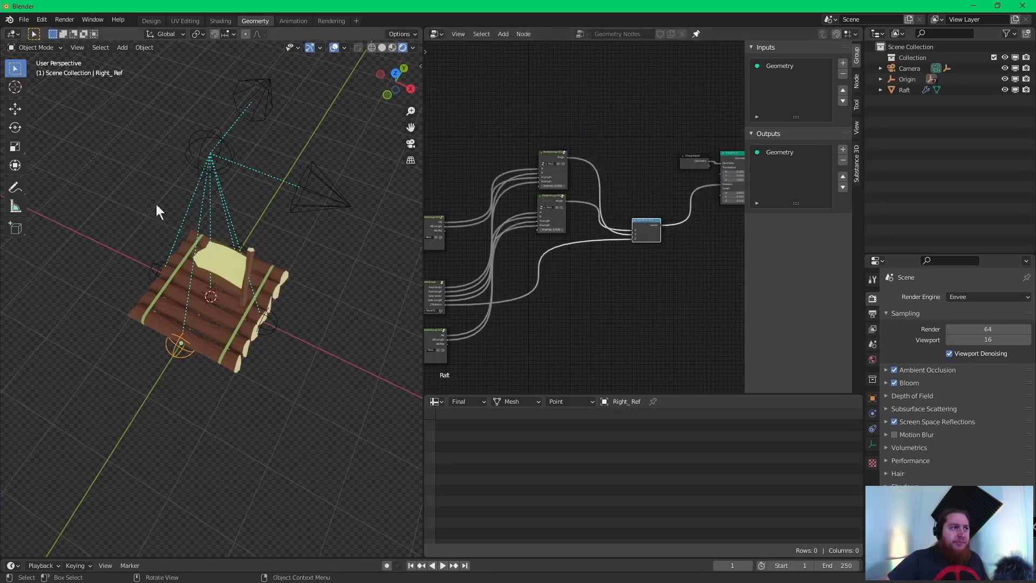
# - Check the raft's heading by temporarily rotating the Origin empty around the global Z axis, cancelling the rotation
pyautogui.click(203, 141)
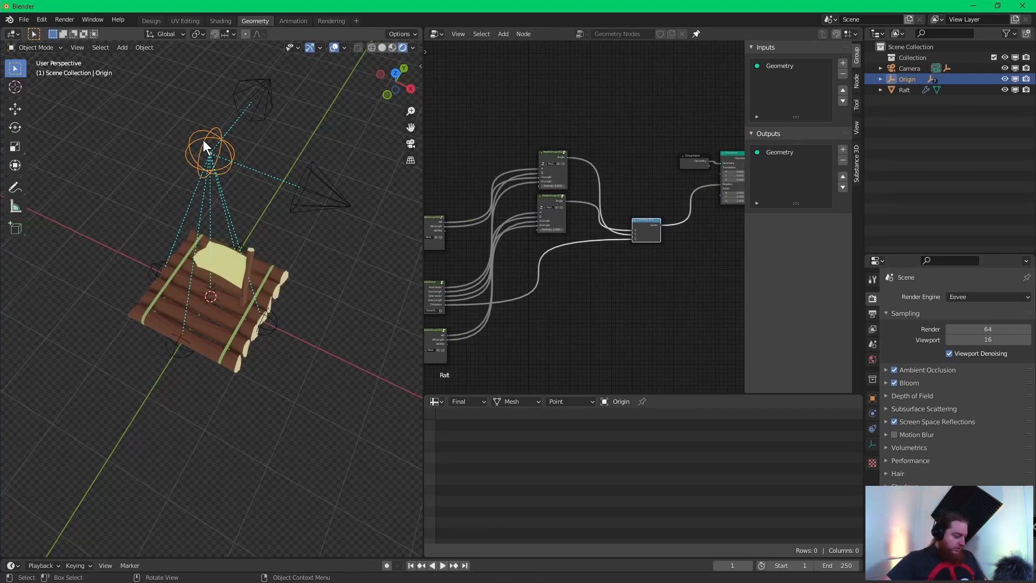
pyautogui.press('r')
pyautogui.press('z')
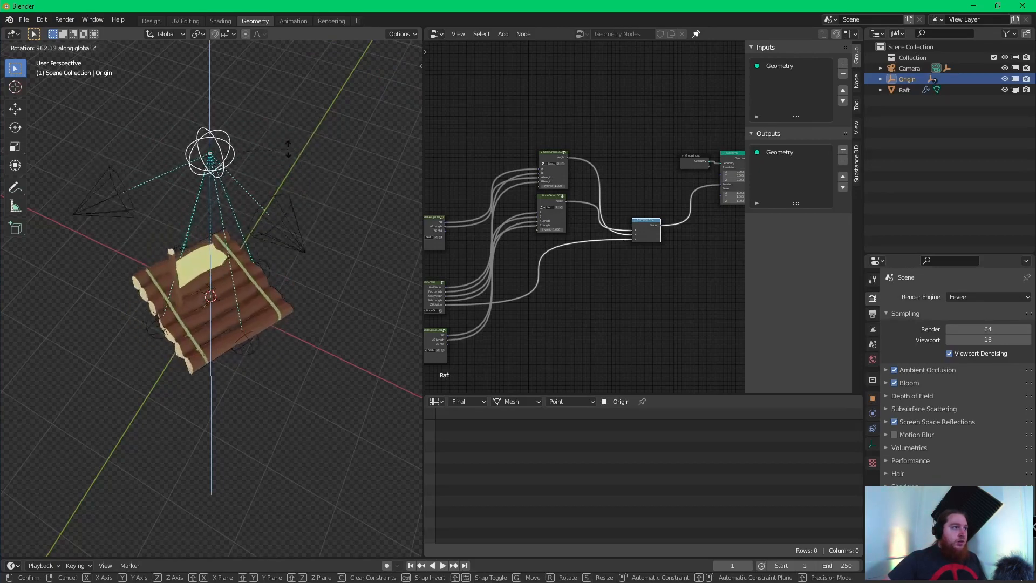
pyautogui.click(309, 283)
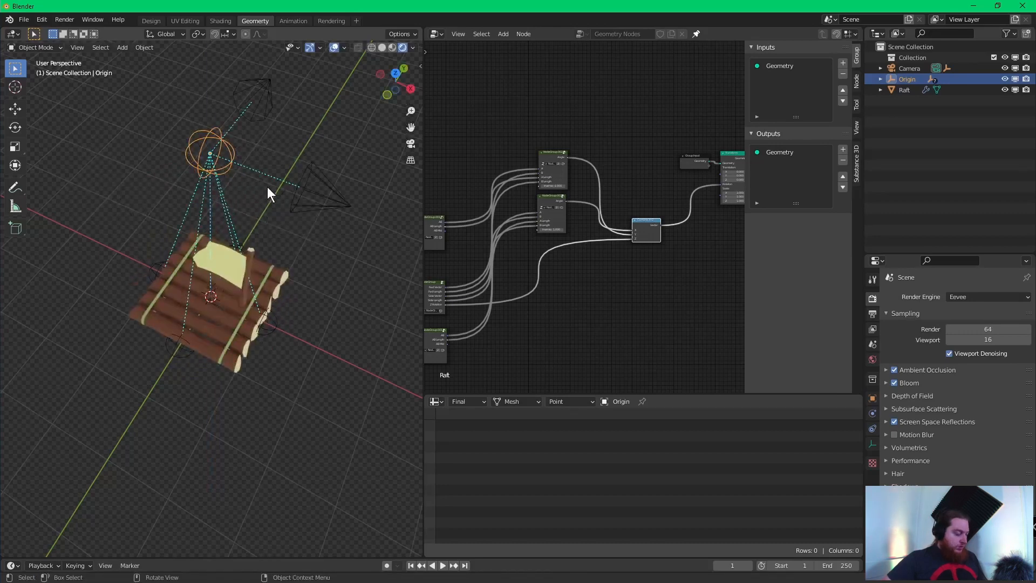
# - Rotate the Origin empty to about -33° around Z and test the sideways tilt by temporarily moving Right_Ref along Z
pyautogui.press('r')
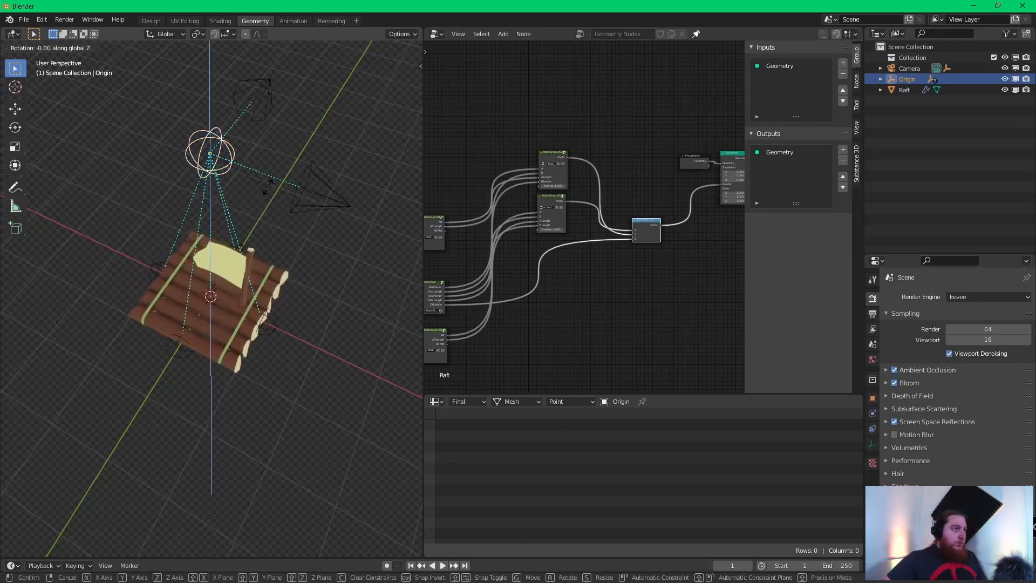
pyautogui.click(147, 348)
pyautogui.click(150, 323)
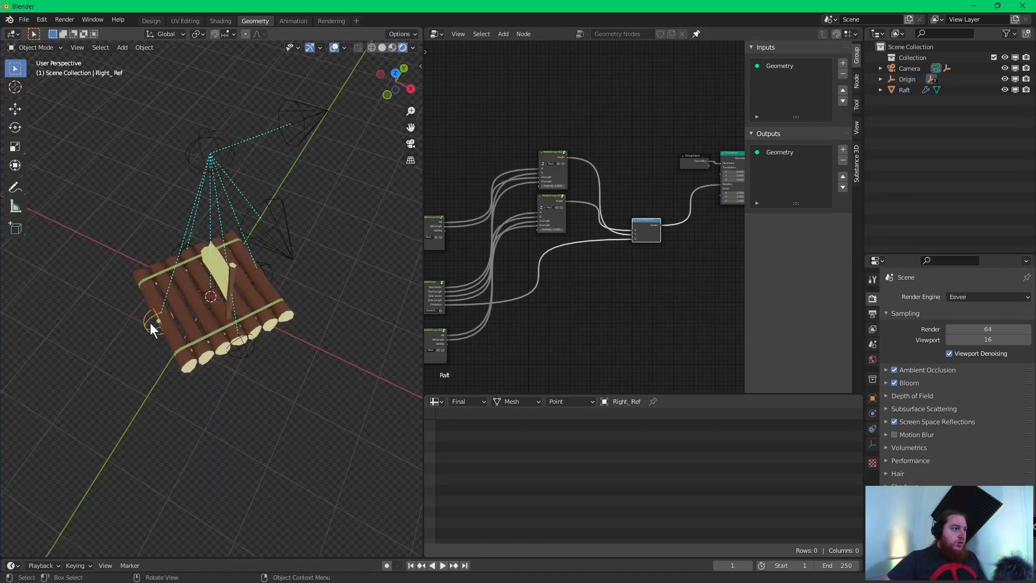
pyautogui.press('g')
pyautogui.press('z')
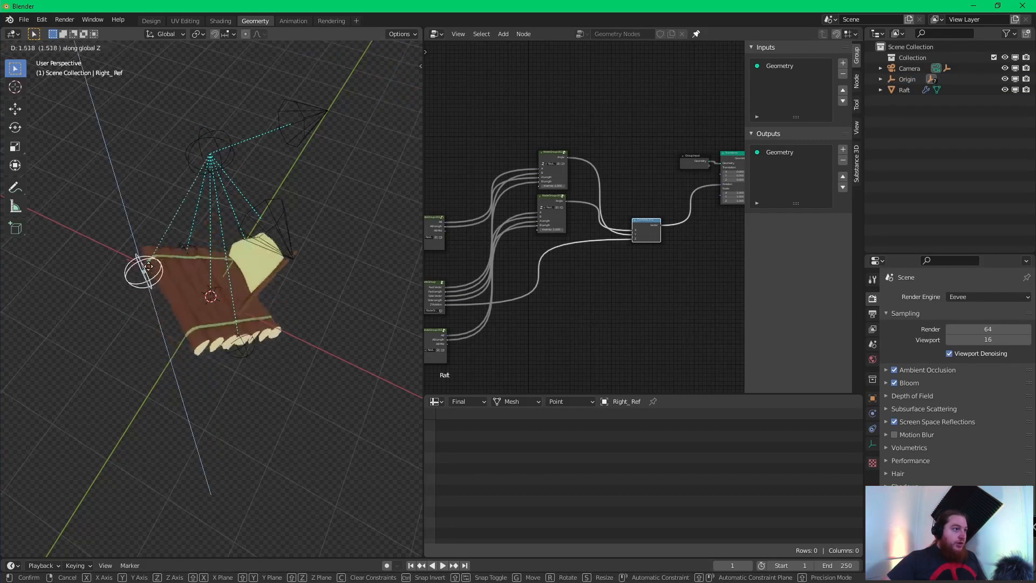
pyautogui.rightClick(163, 337)
# - Check the raft's forward tilt at this heading by temporarily moving the Front_Ref empty along Z, cancelling the move
pyautogui.click(242, 346)
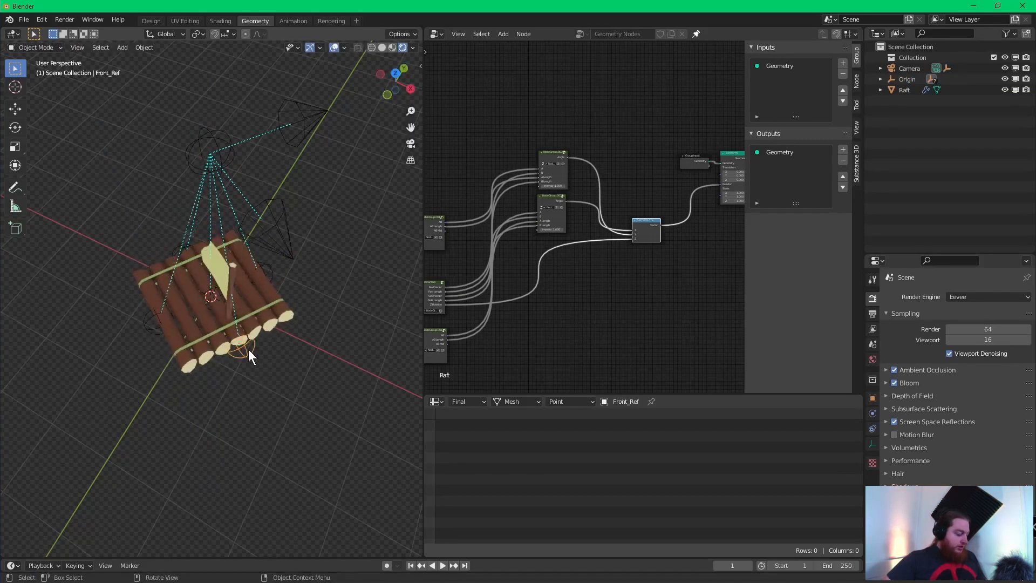
pyautogui.press('g')
pyautogui.press('z')
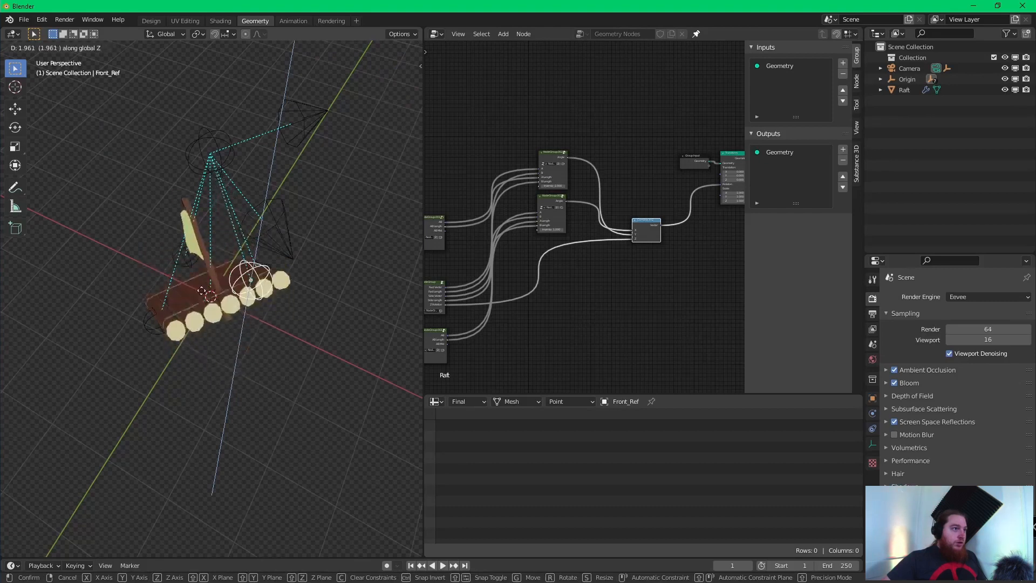
pyautogui.rightClick(202, 365)
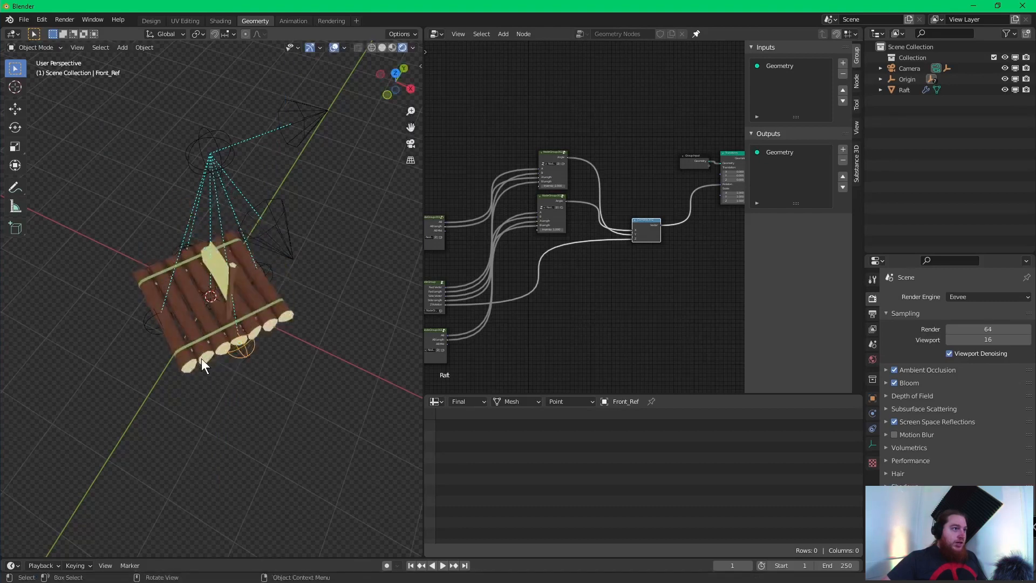
# - Reset the Origin empty's Z rotation to 0° and deselect it
pyautogui.click(204, 160)
pyautogui.press('n')
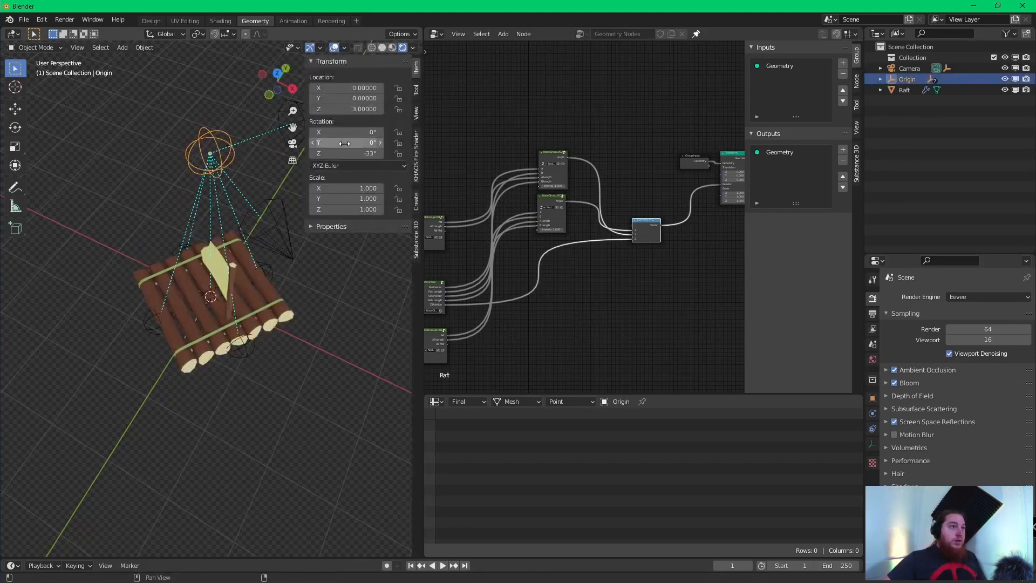
pyautogui.press('BackSpace')
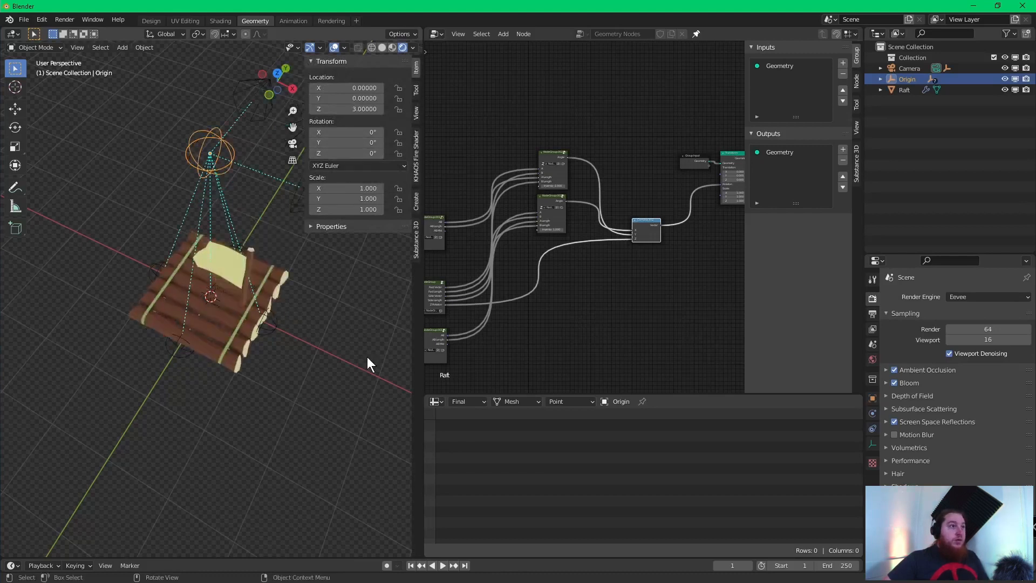
pyautogui.click(350, 303)
pyautogui.press('n')
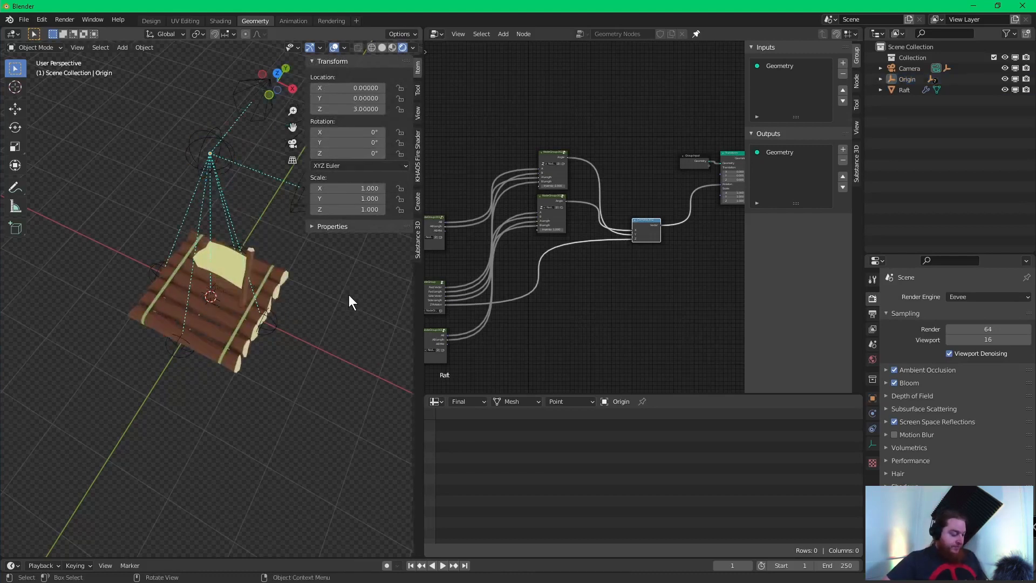
# - Duplicate the Left_Ref Object Info node, place the copy below the lower NodeGroup.001, and set its object to Center_Ref
pyautogui.scroll(-4, 566, 269)
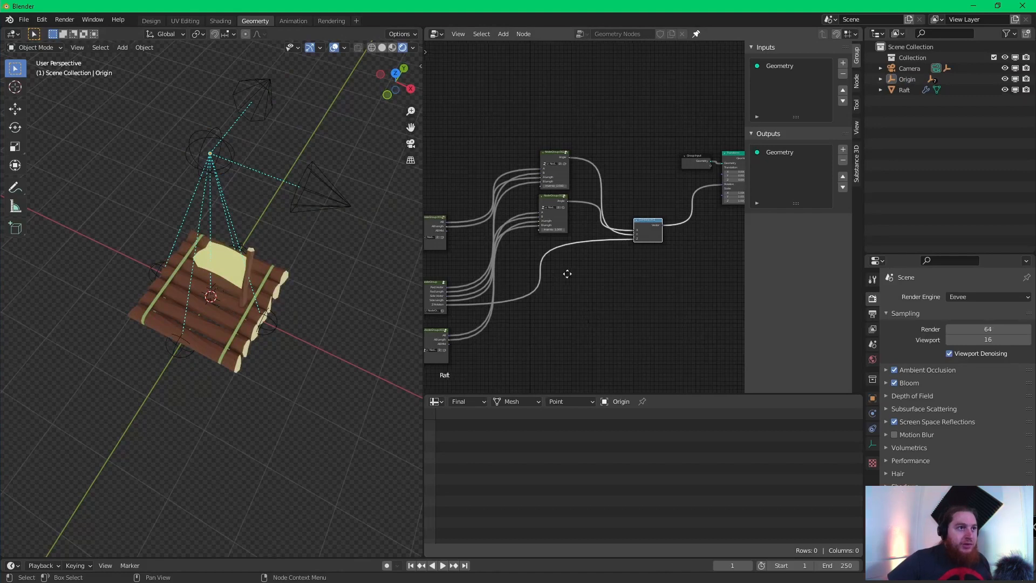
pyautogui.scroll(5, 571, 240)
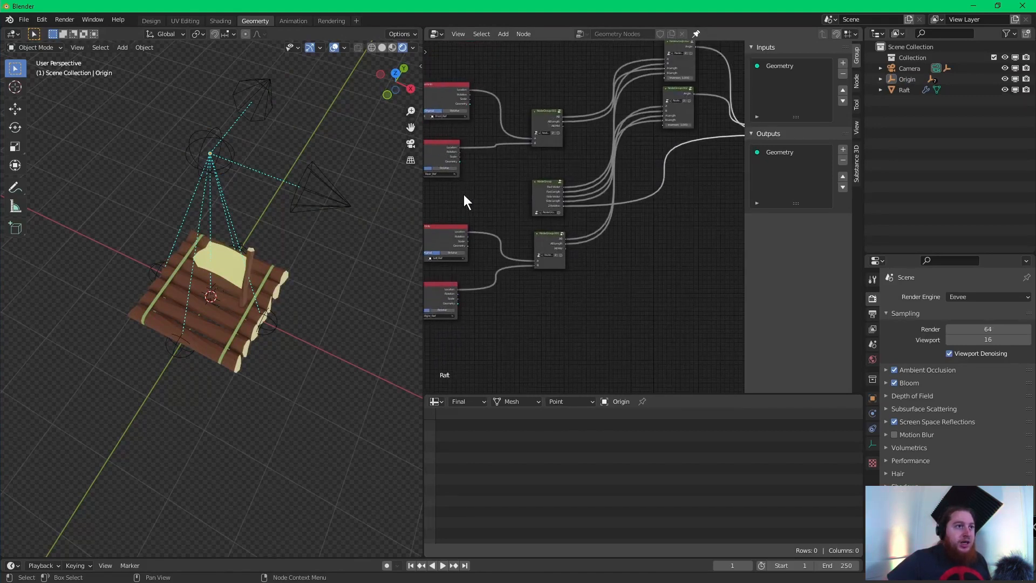
pyautogui.keyDown('shift'); pyautogui.scroll(-3, 540, 232); pyautogui.keyUp('shift')
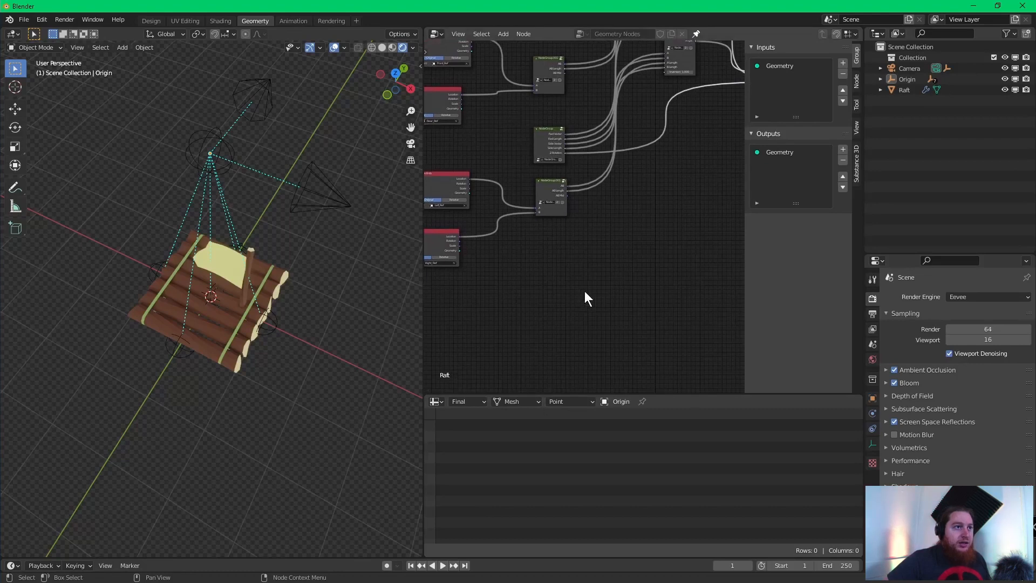
pyautogui.scroll(1, 609, 233)
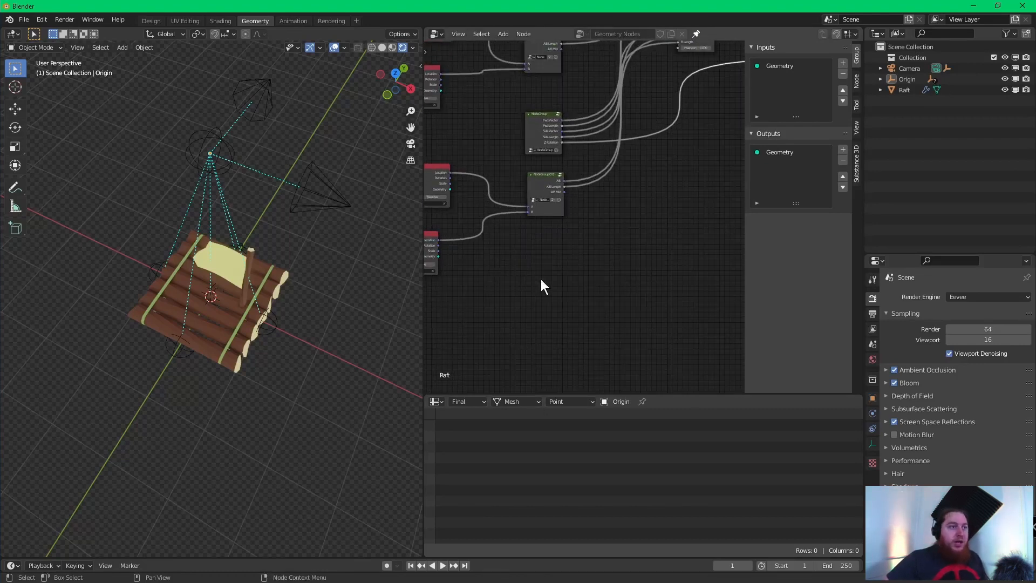
pyautogui.click(428, 178)
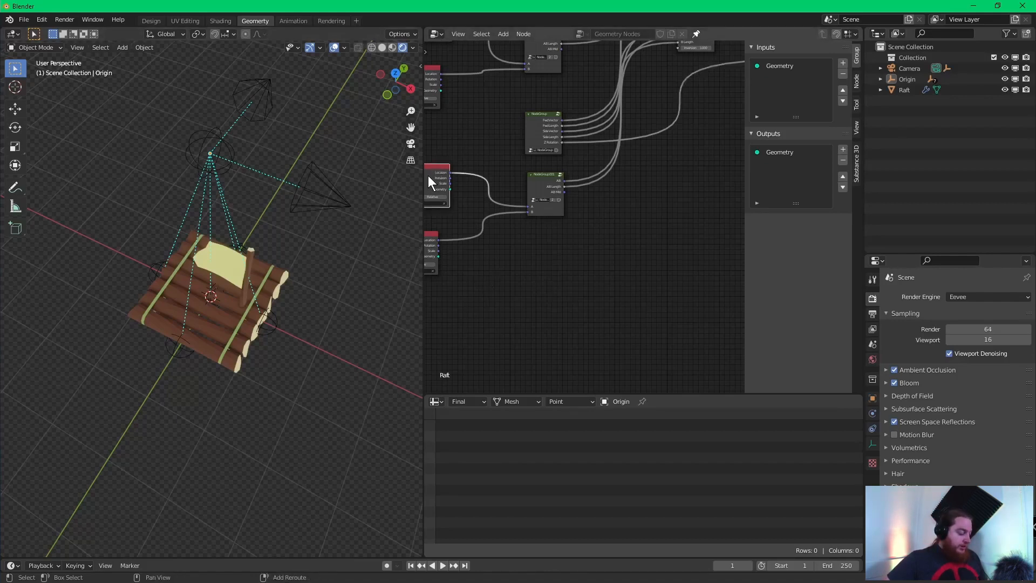
pyautogui.hotkey('shift', 'd')
pyautogui.click(549, 251)
pyautogui.scroll(3, 510, 316)
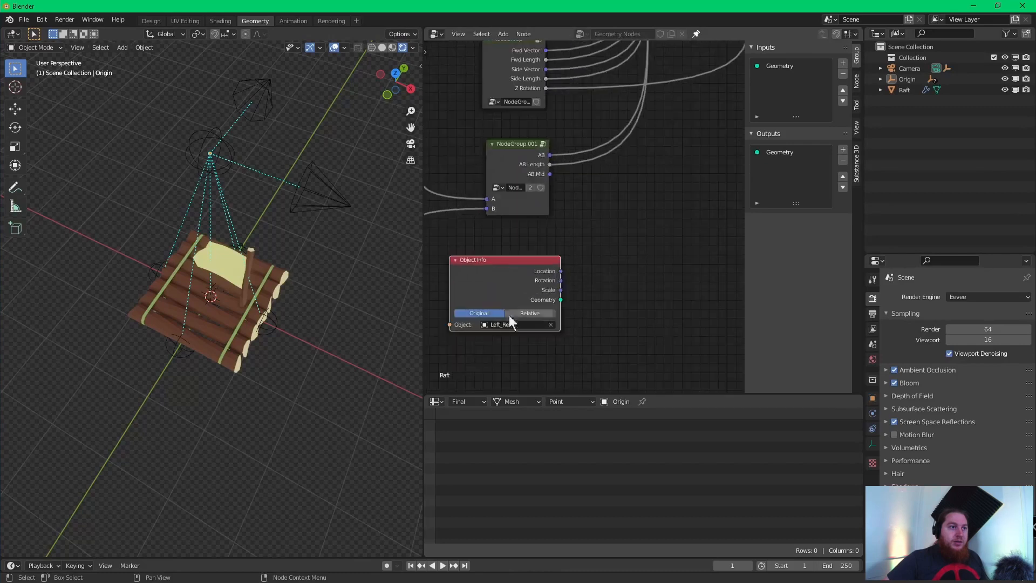
pyautogui.click(517, 324)
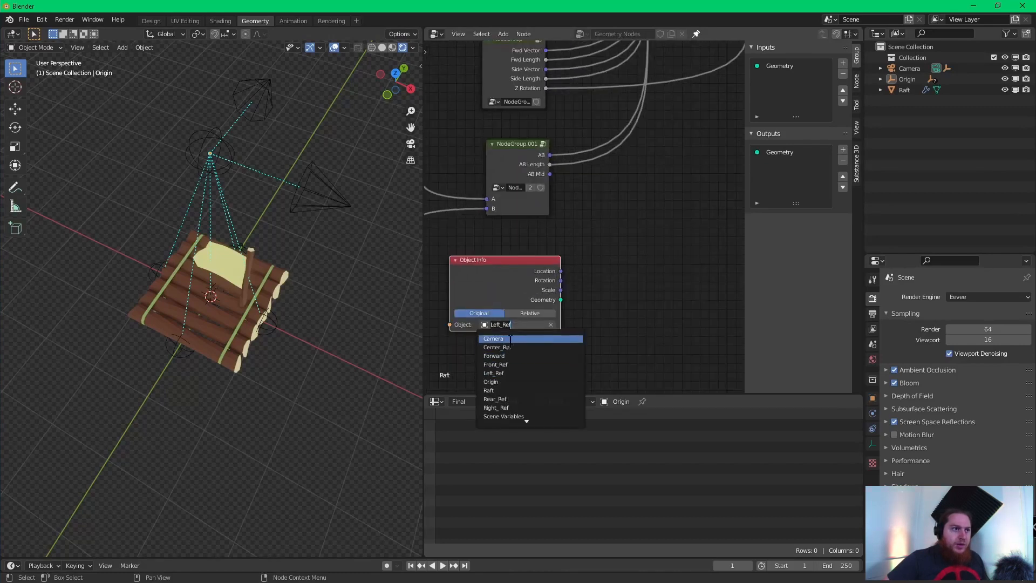
pyautogui.click(510, 347)
pyautogui.moveTo(507, 280); pyautogui.dragTo(507, 301)
pyautogui.scroll(-2, 580, 262)
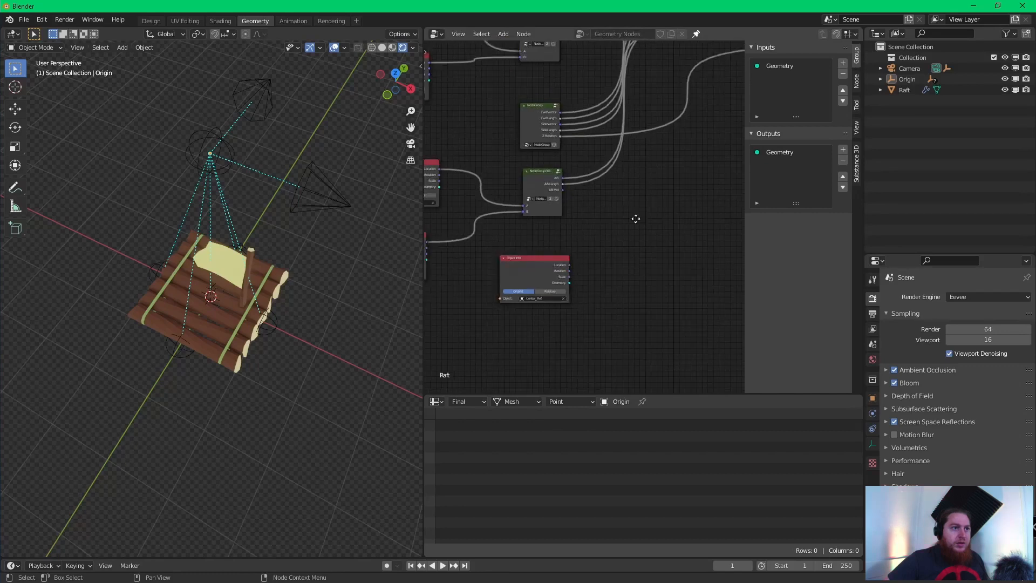
# - Enlarge the node editor over the spreadsheet area and hide the node editor's sidebar
pyautogui.moveTo(636, 219); pyautogui.dragTo(564, 280, button='middle')
pyautogui.scroll(-2, 583, 254)
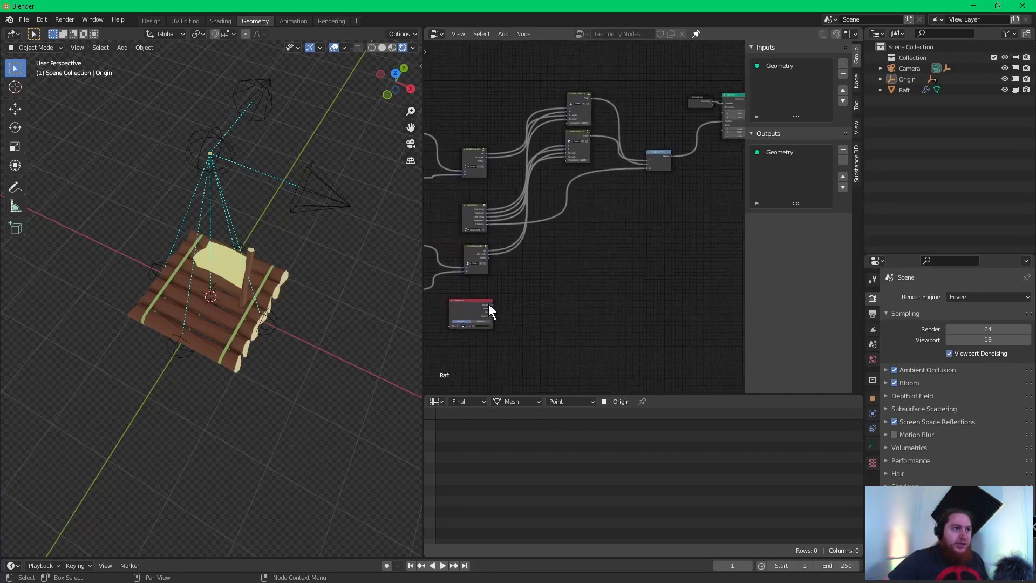
pyautogui.moveTo(492, 307); pyautogui.dragTo(494, 306)
pyautogui.scroll(2, 513, 299)
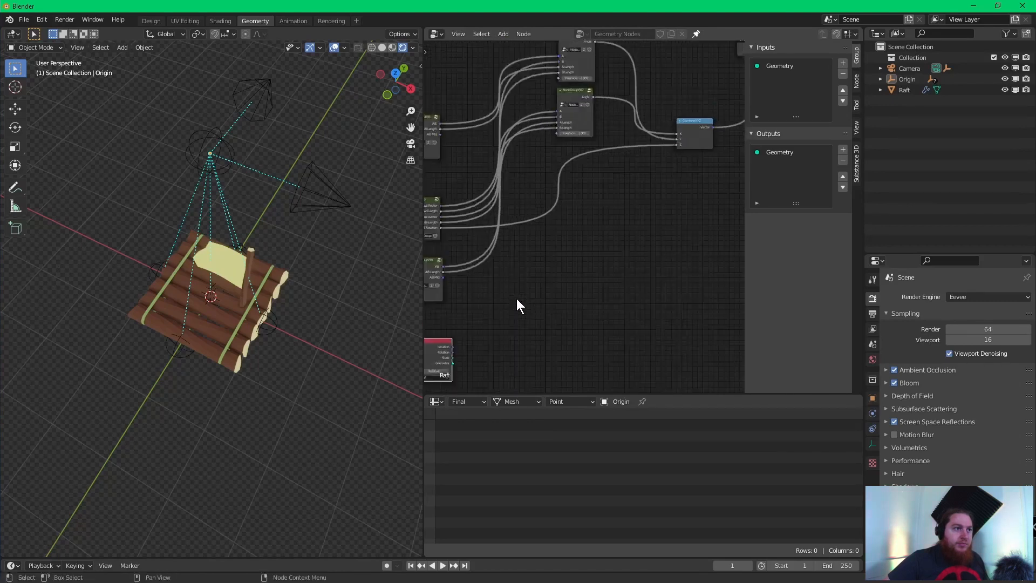
pyautogui.moveTo(518, 288); pyautogui.dragTo(521, 312, button='middle')
pyautogui.scroll(-4, 548, 283)
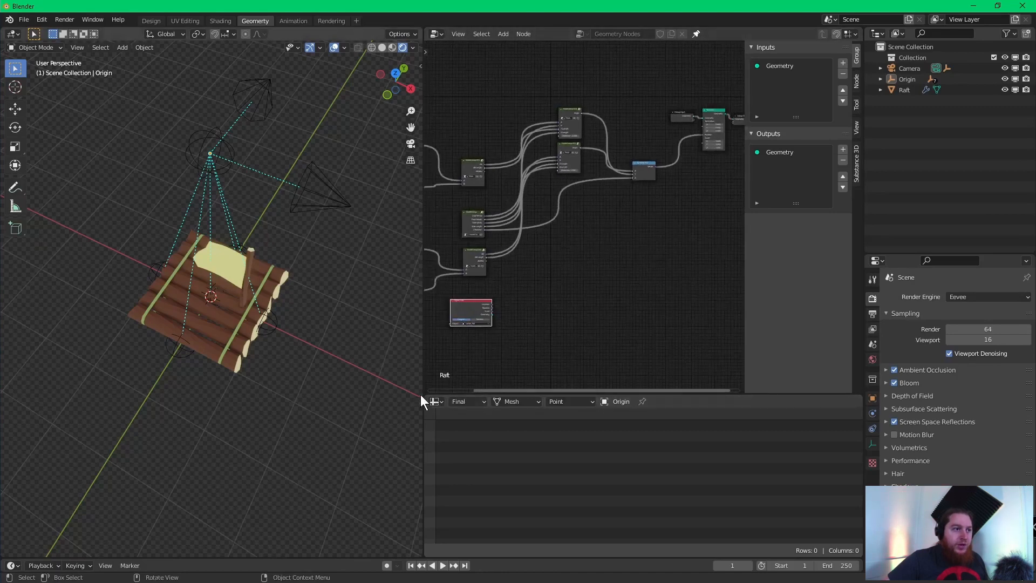
pyautogui.moveTo(425, 397); pyautogui.dragTo(431, 464)
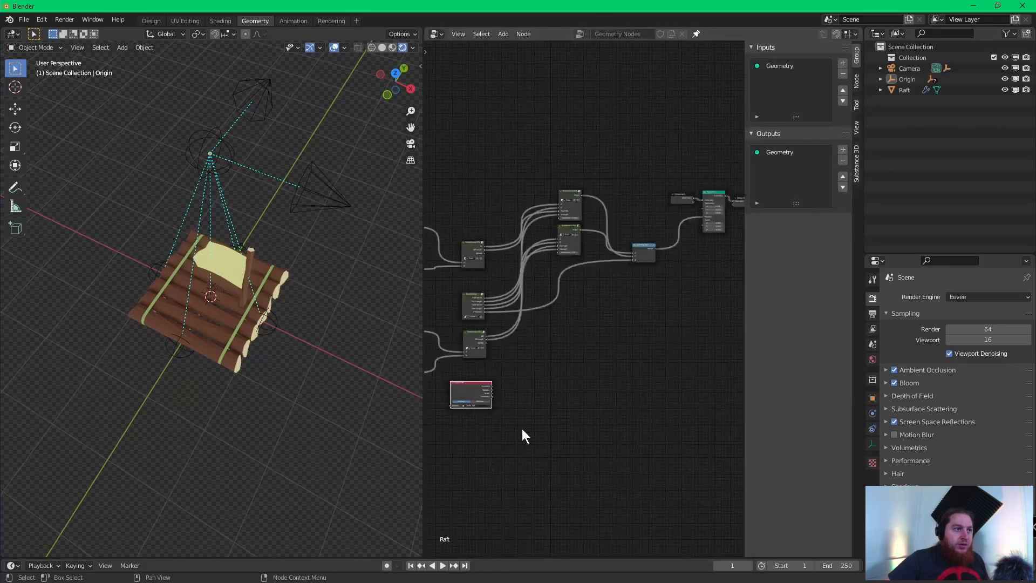
pyautogui.press('n')
# - Connect the Location output of the Center_Ref Object Info node to the Transform node's Translation input
pyautogui.scroll(2, 591, 367)
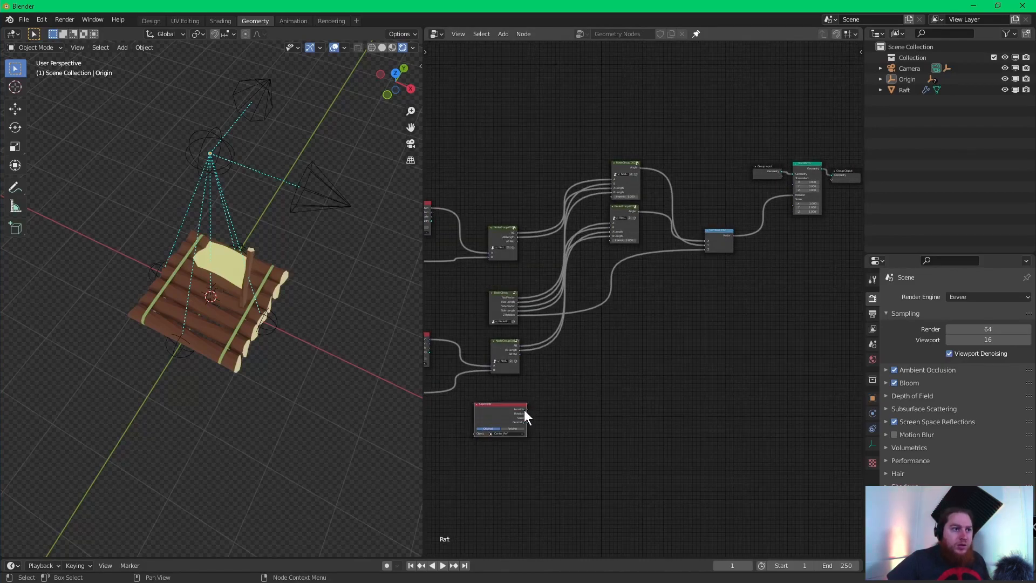
pyautogui.moveTo(526, 409); pyautogui.dragTo(791, 186)
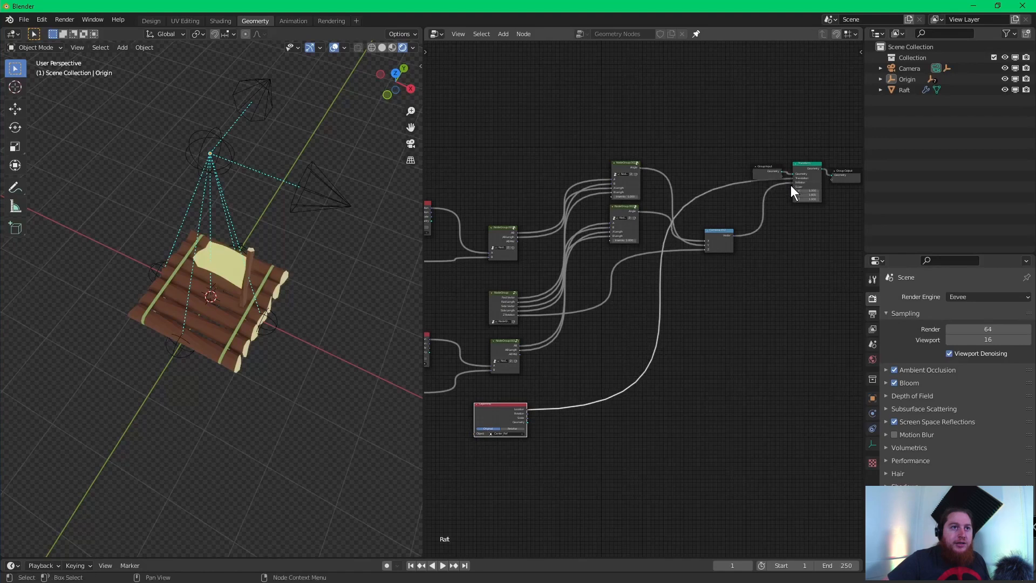
# - Check that the raft follows Center_Ref by temporarily moving that empty in the XY plane, cancelling the move
pyautogui.click(209, 304)
pyautogui.click(214, 300)
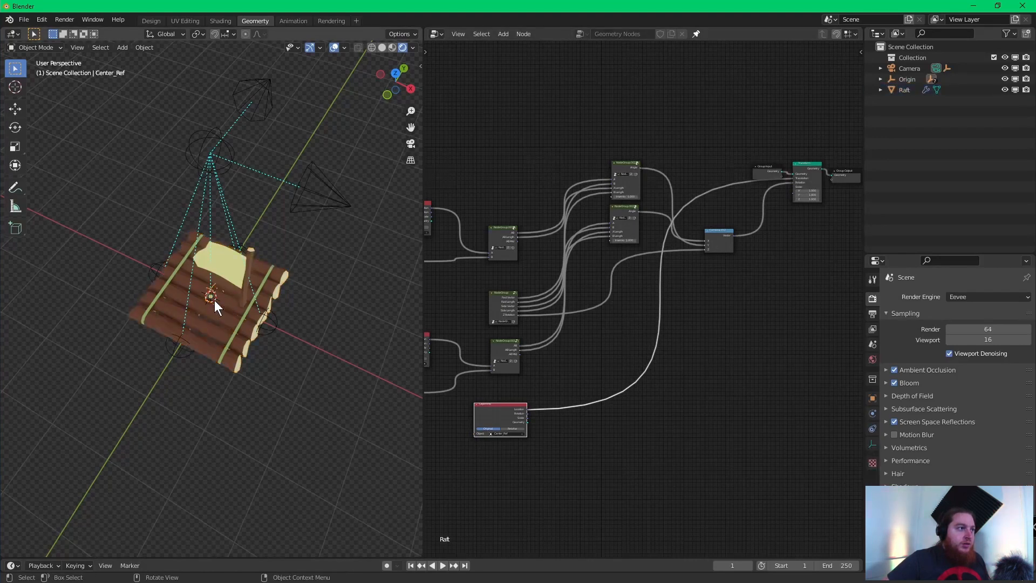
pyautogui.press('g')
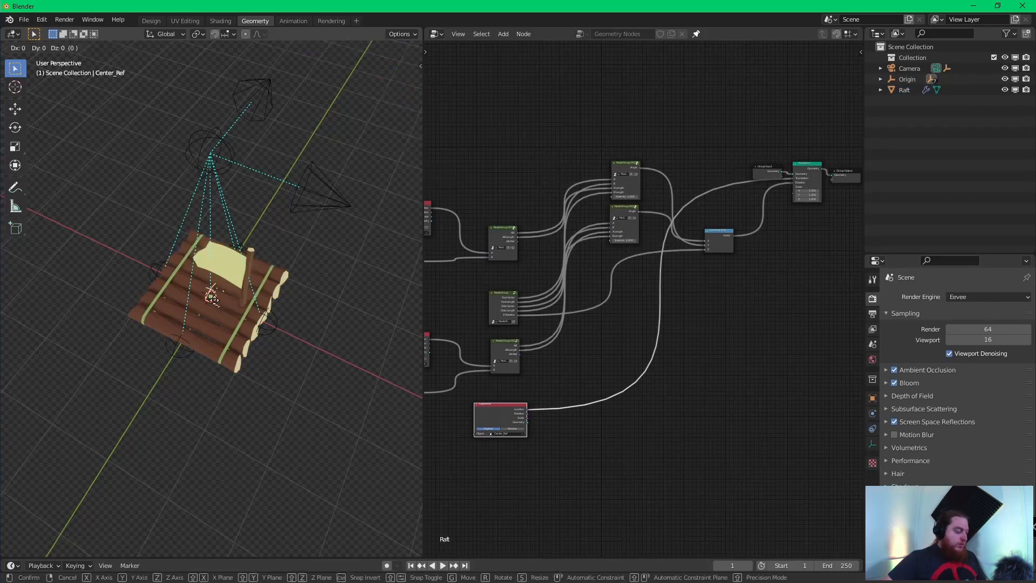
pyautogui.hotkey('shift', 'z')
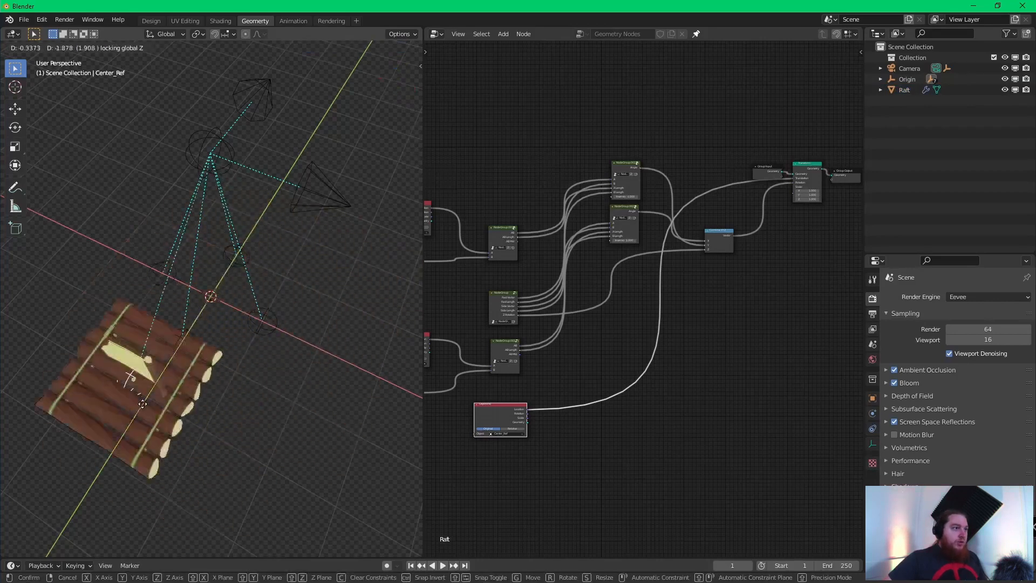
pyautogui.rightClick(258, 360)
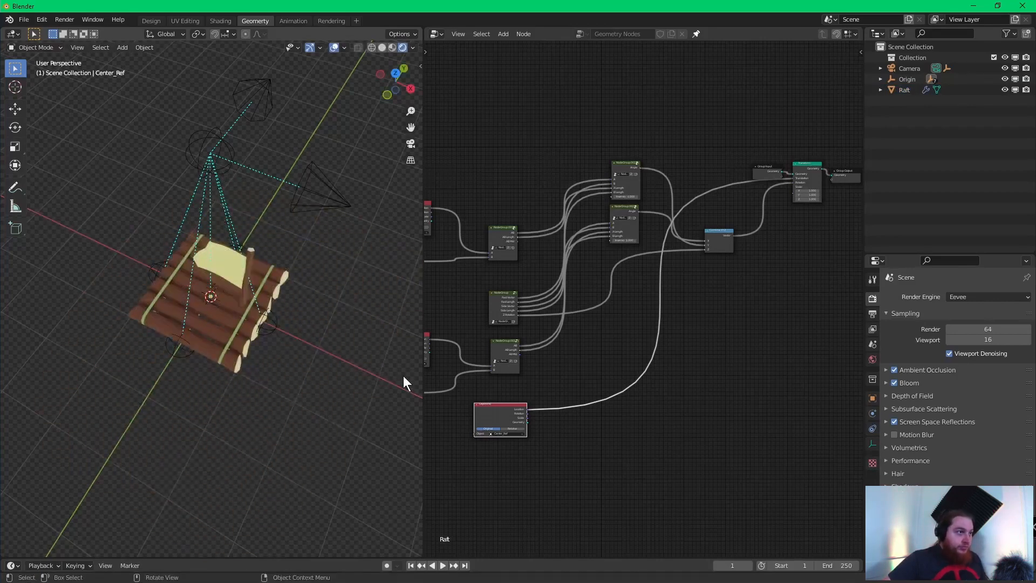
# - Examine the raft and its reference empties from the side, and the Center_Ref Object Info node beside the NodeGroup.001 outputs
pyautogui.moveTo(336, 305); pyautogui.dragTo(364, 238, button='middle')
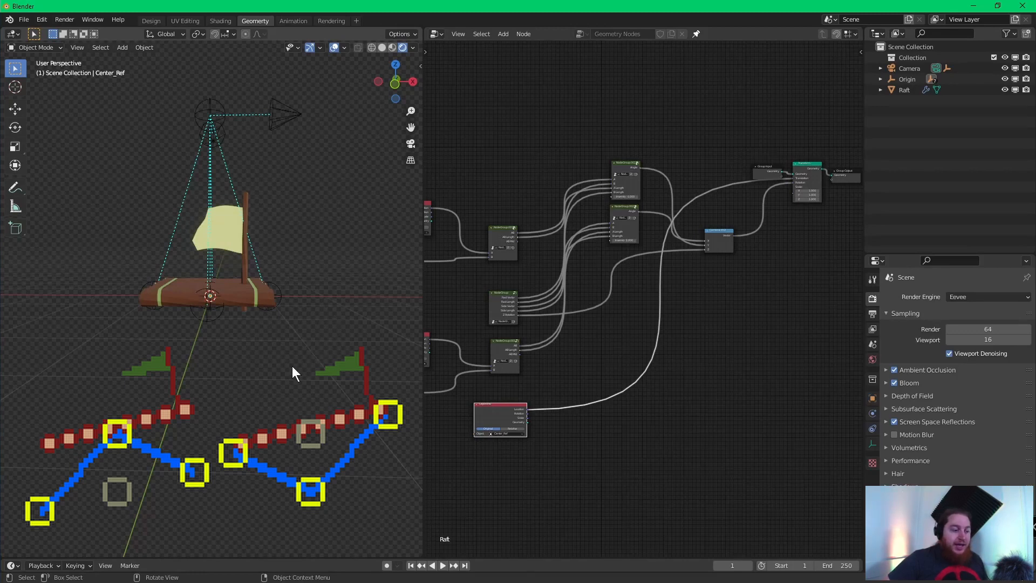
pyautogui.moveTo(219, 272); pyautogui.dragTo(228, 300, button='middle')
pyautogui.click(212, 289)
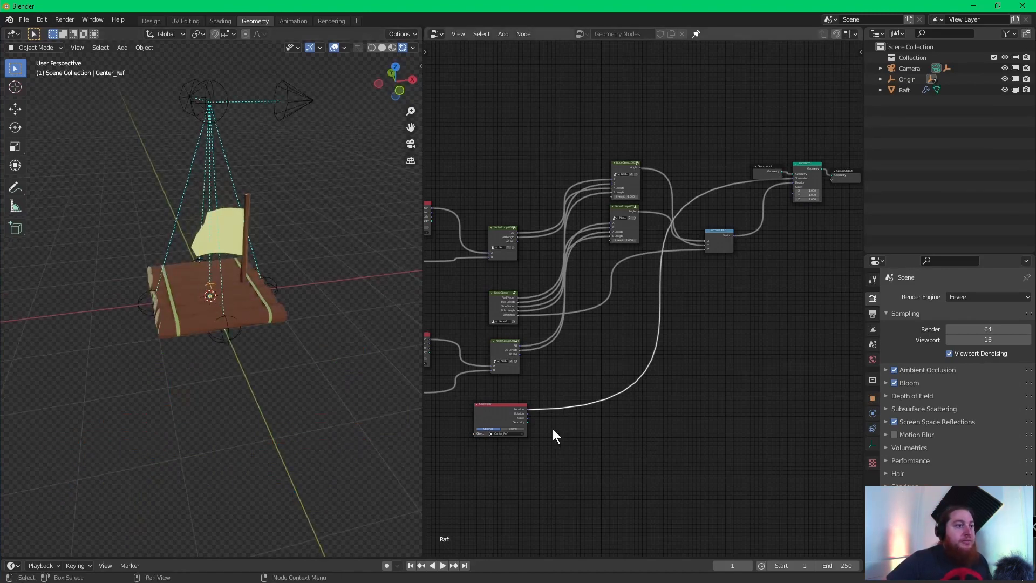
pyautogui.scroll(2, 571, 432)
pyautogui.moveTo(571, 432); pyautogui.dragTo(633, 338, button='middle')
pyautogui.scroll(2, 639, 340)
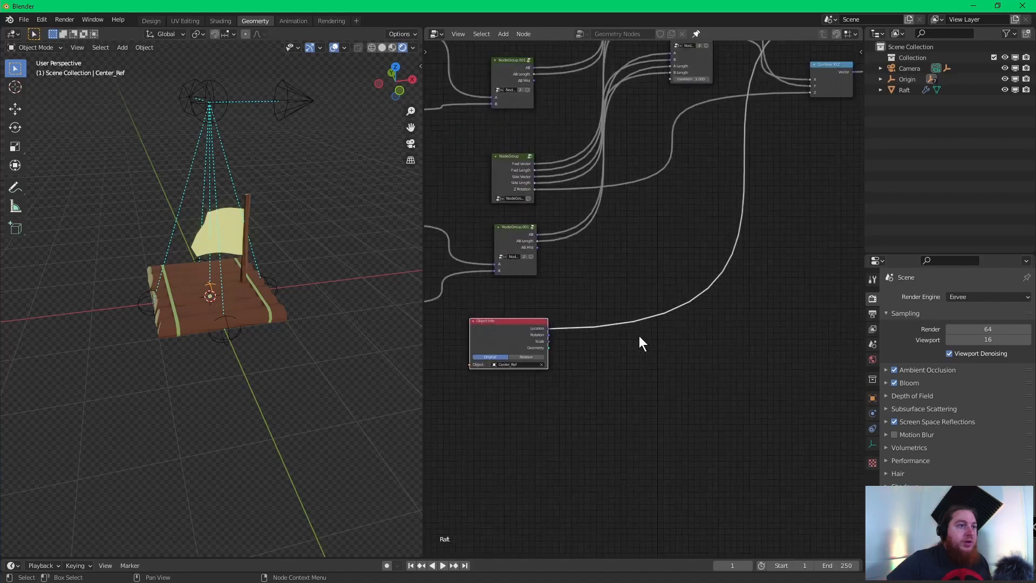
pyautogui.scroll(2, 633, 345)
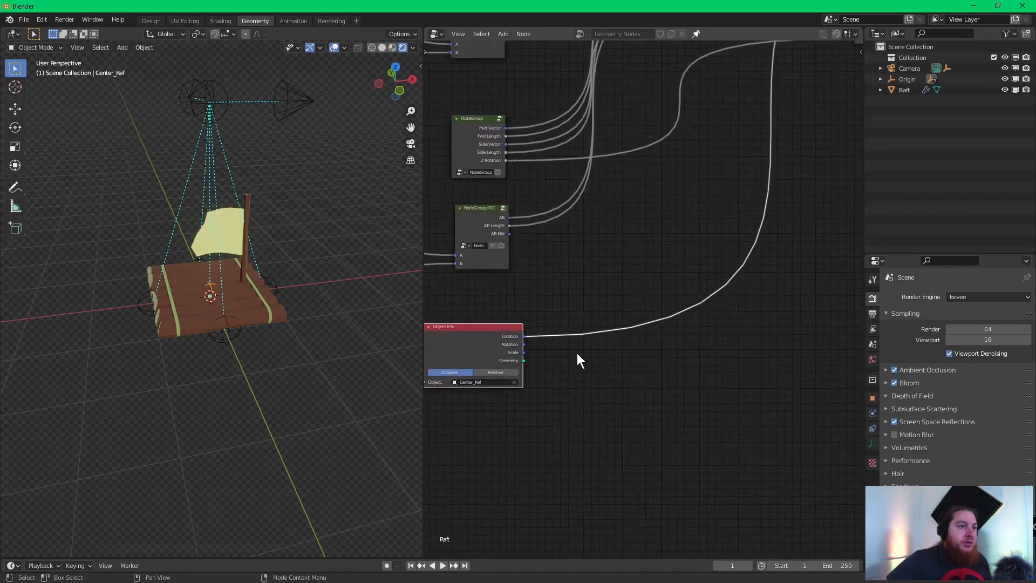
pyautogui.moveTo(577, 356); pyautogui.dragTo(641, 325, button='middle')
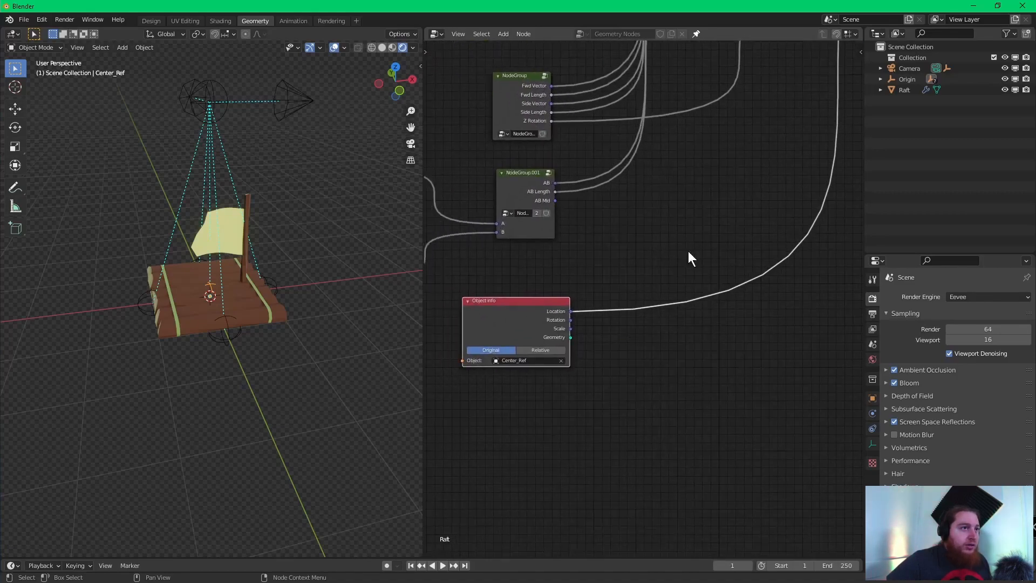
# - Add a Vector Math node set to Add that sums the AB Mid outputs of both NodeGroup.001 nodes, placed below the Center_Ref Object Info node
pyautogui.scroll(-2, 682, 251)
pyautogui.moveTo(677, 249); pyautogui.dragTo(595, 341, button='middle')
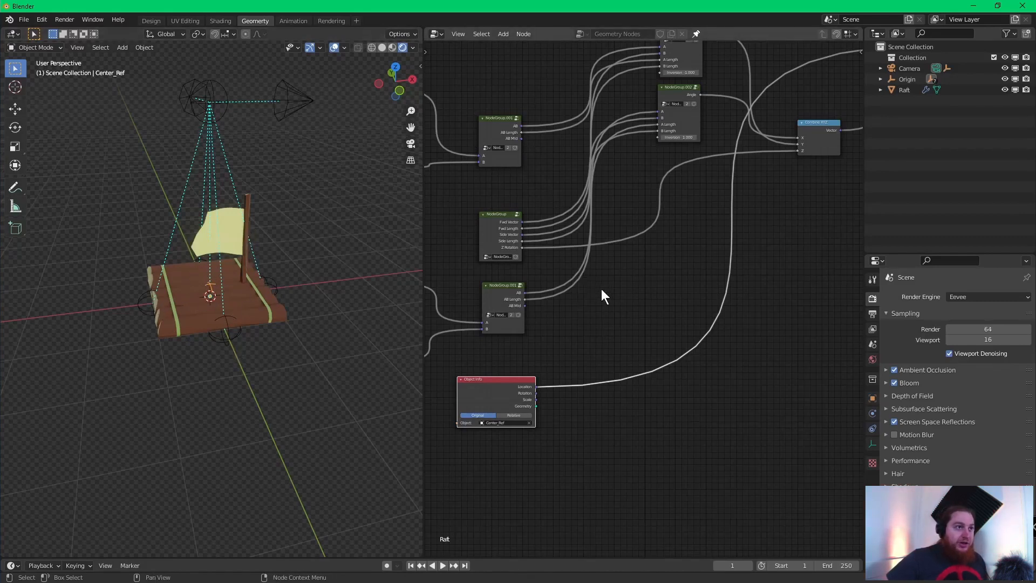
pyautogui.hotkey('shift', 'a')
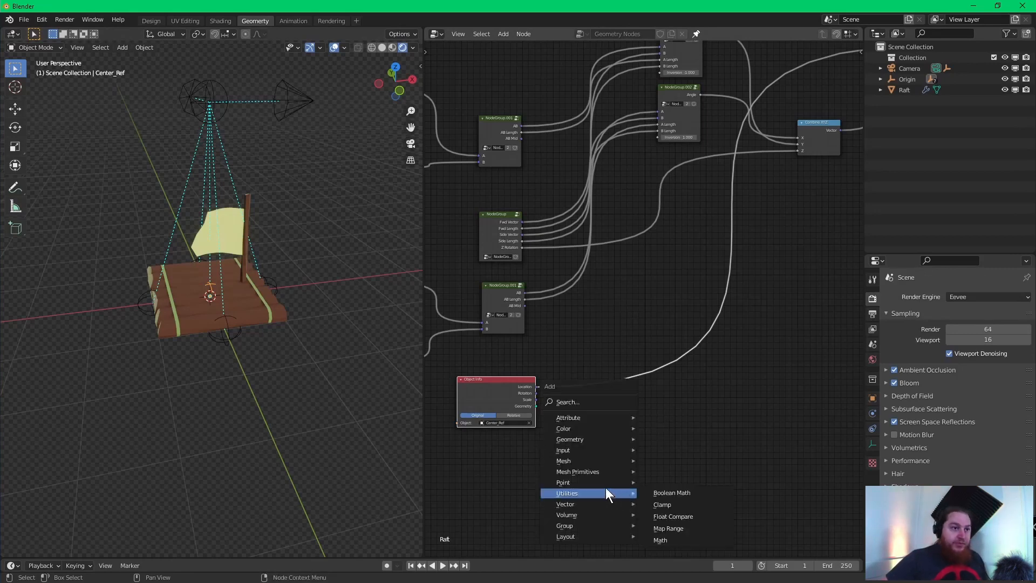
pyautogui.moveTo(604, 506)
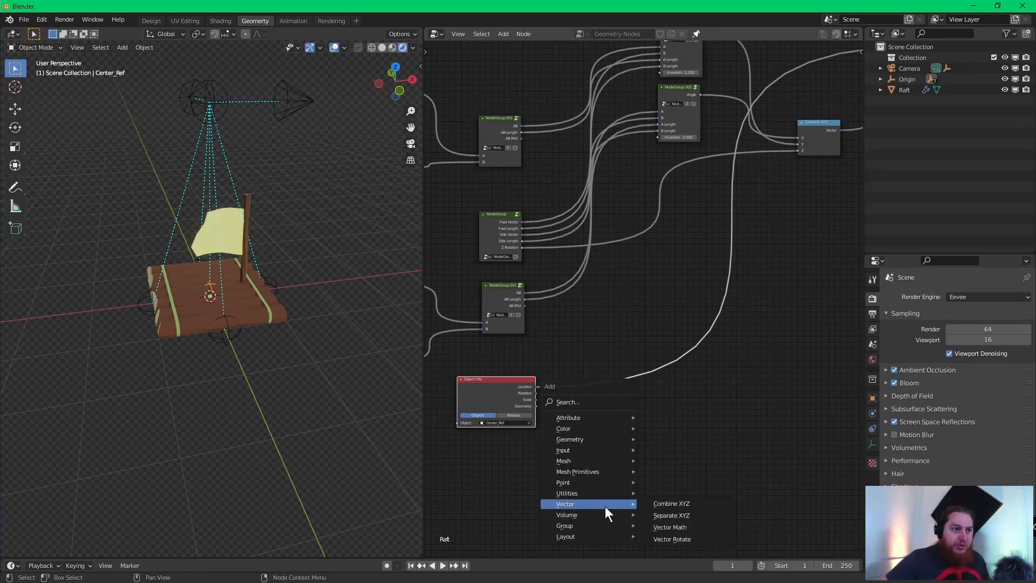
pyautogui.click(668, 527)
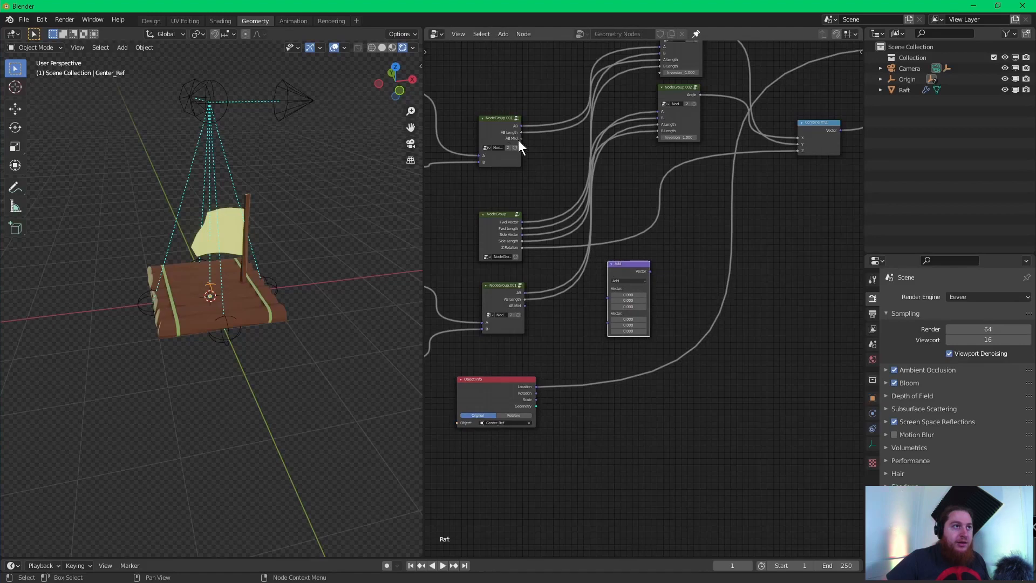
pyautogui.moveTo(521, 138); pyautogui.dragTo(605, 297)
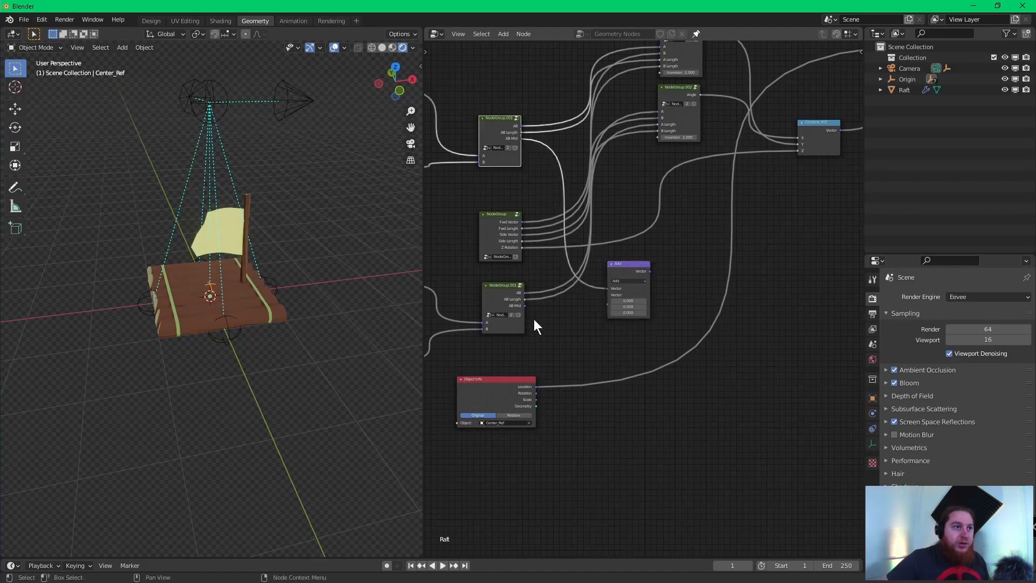
pyautogui.moveTo(524, 305); pyautogui.dragTo(580, 442)
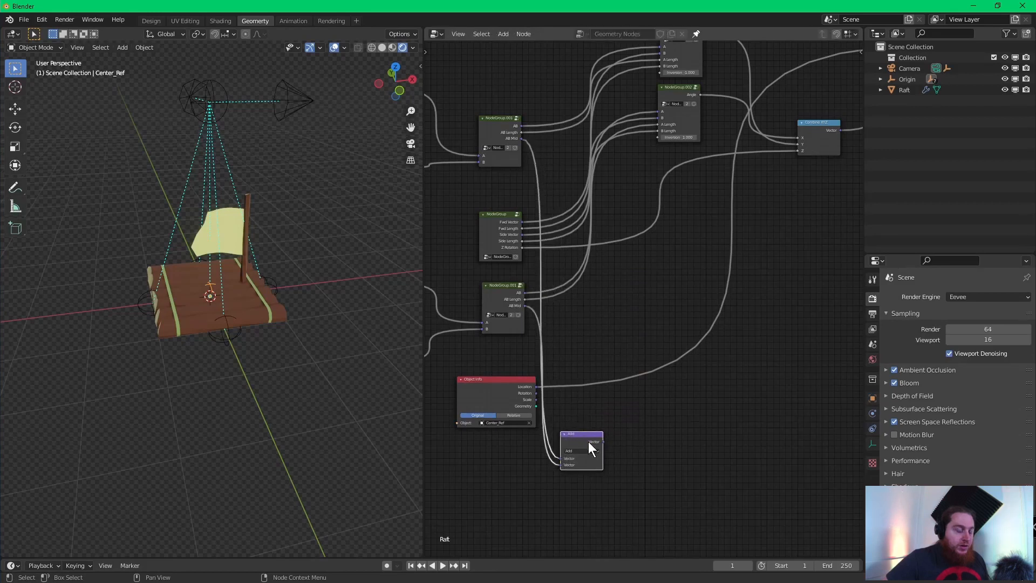
# - Duplicate the Add node as a Scale node, feed it the Add result, and set its scale to 0.5
pyautogui.hotkey('shift', 'd')
pyautogui.click(659, 432)
pyautogui.click(655, 441)
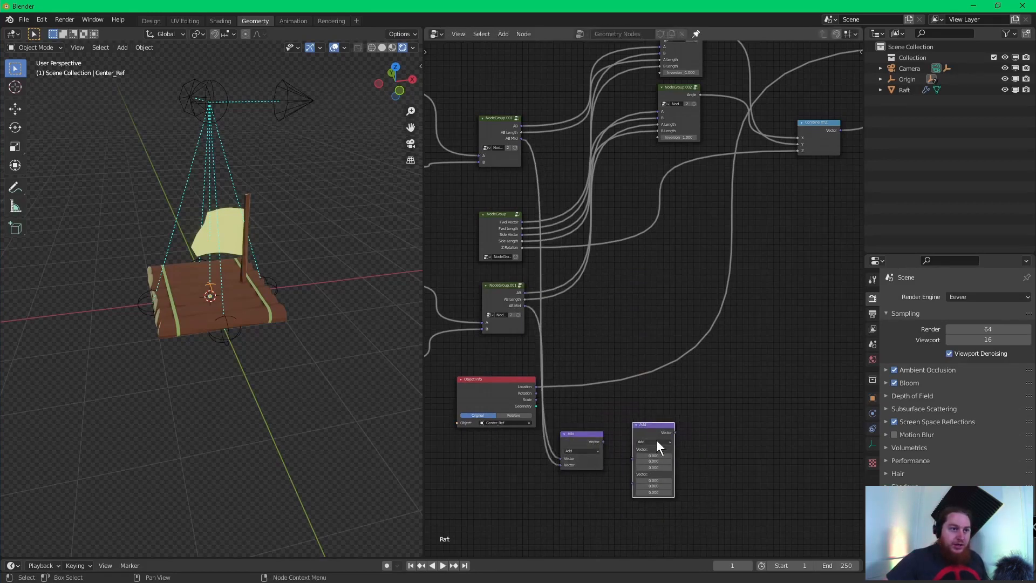
pyautogui.click(645, 535)
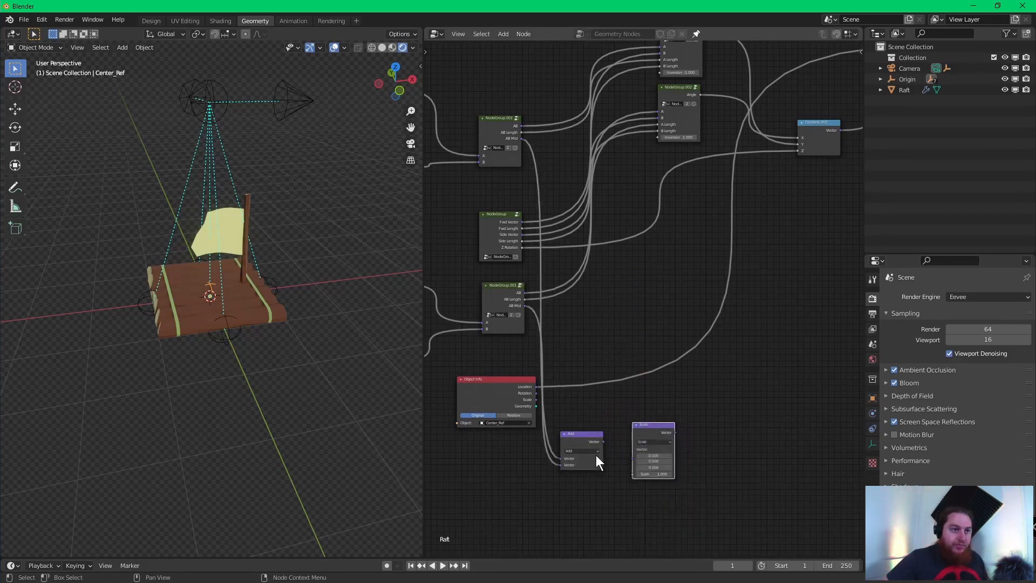
pyautogui.moveTo(603, 442); pyautogui.dragTo(635, 458)
pyautogui.click(652, 456)
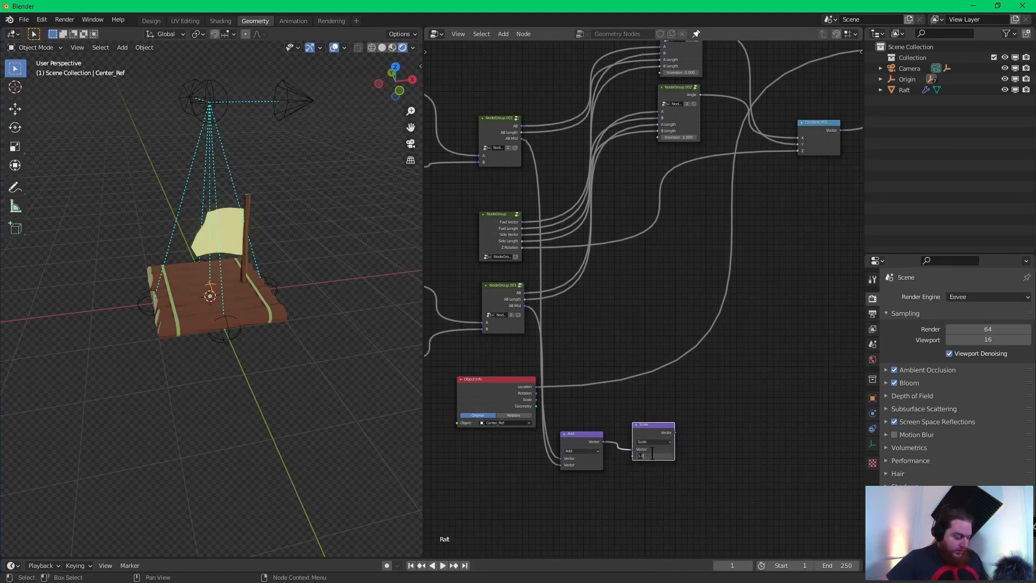
pyautogui.write('0.5')
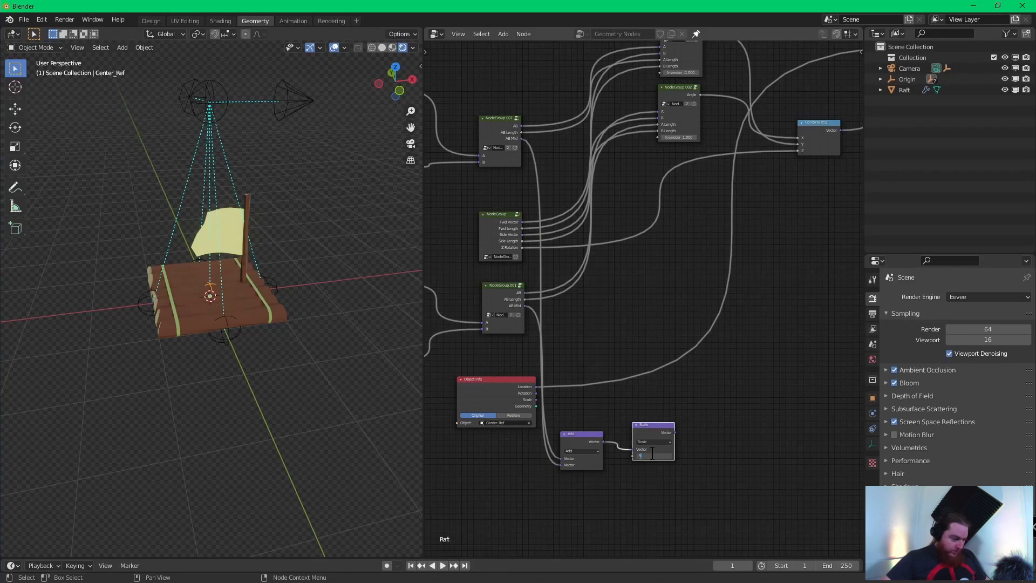
pyautogui.press('Return')
pyautogui.moveTo(648, 440); pyautogui.dragTo(624, 448)
# - Arrange the Center_Ref Object Info node directly above the Add and Scale nodes as a compact cluster
pyautogui.scroll(2, 641, 436)
pyautogui.moveTo(617, 440); pyautogui.dragTo(661, 357, button='middle')
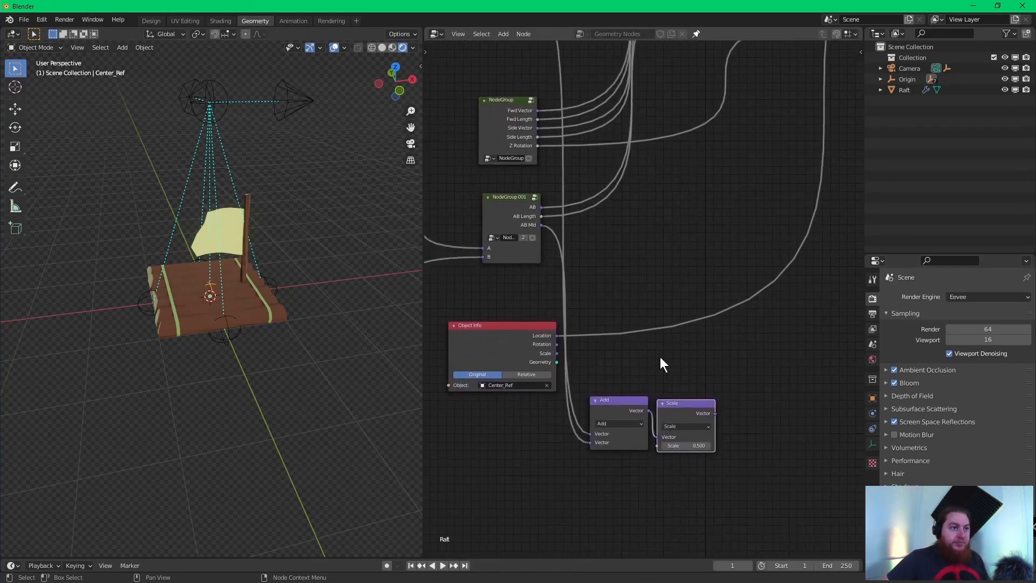
pyautogui.moveTo(503, 339); pyautogui.dragTo(662, 336)
pyautogui.moveTo(746, 267); pyautogui.dragTo(625, 247, button='middle')
pyautogui.moveTo(497, 264); pyautogui.dragTo(564, 273, button='middle')
pyautogui.moveTo(551, 278); pyautogui.dragTo(724, 429)
pyautogui.moveTo(640, 320); pyautogui.dragTo(570, 295)
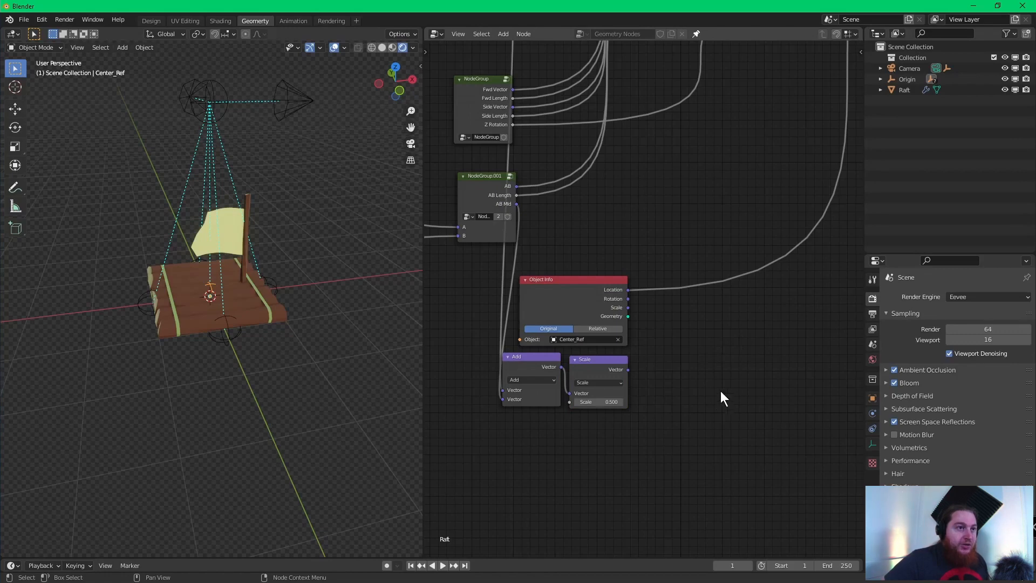
pyautogui.moveTo(735, 370); pyautogui.dragTo(713, 381, button='middle')
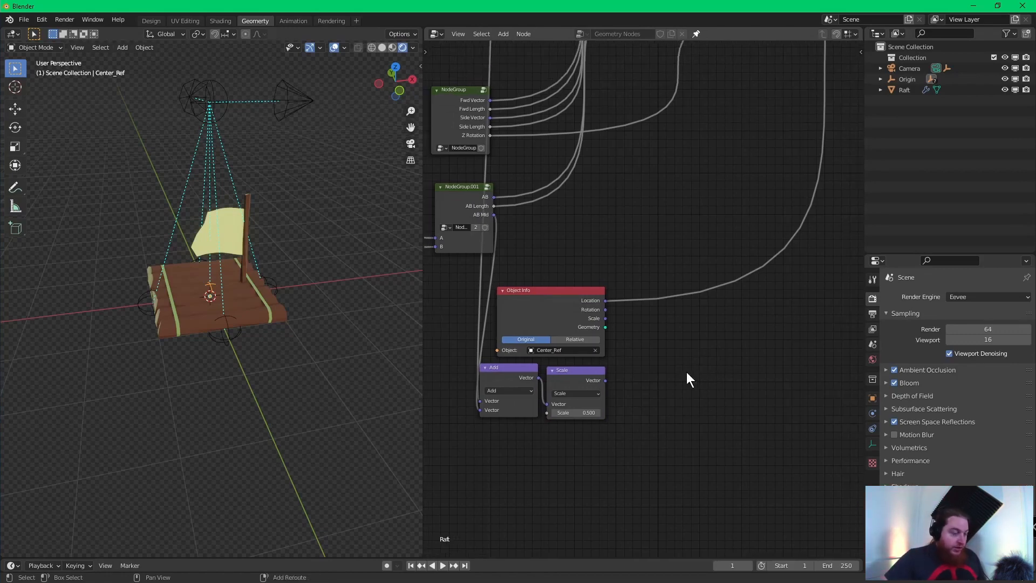
# - Insert a Separate XYZ node on the Location link coming from the Center_Ref Object Info node
pyautogui.hotkey('shift', 'a')
pyautogui.moveTo(686, 370)
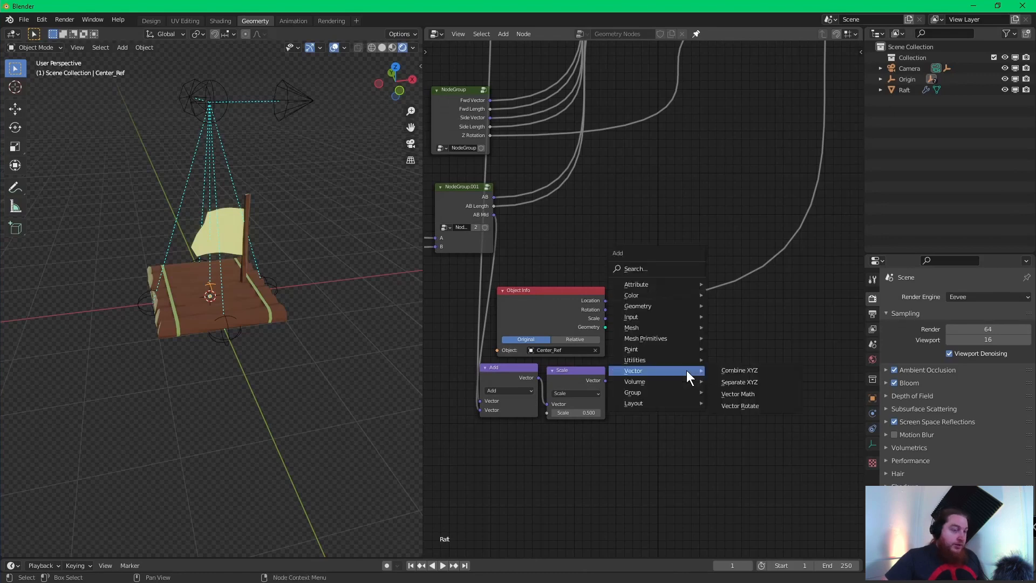
pyautogui.click(755, 382)
pyautogui.click(656, 278)
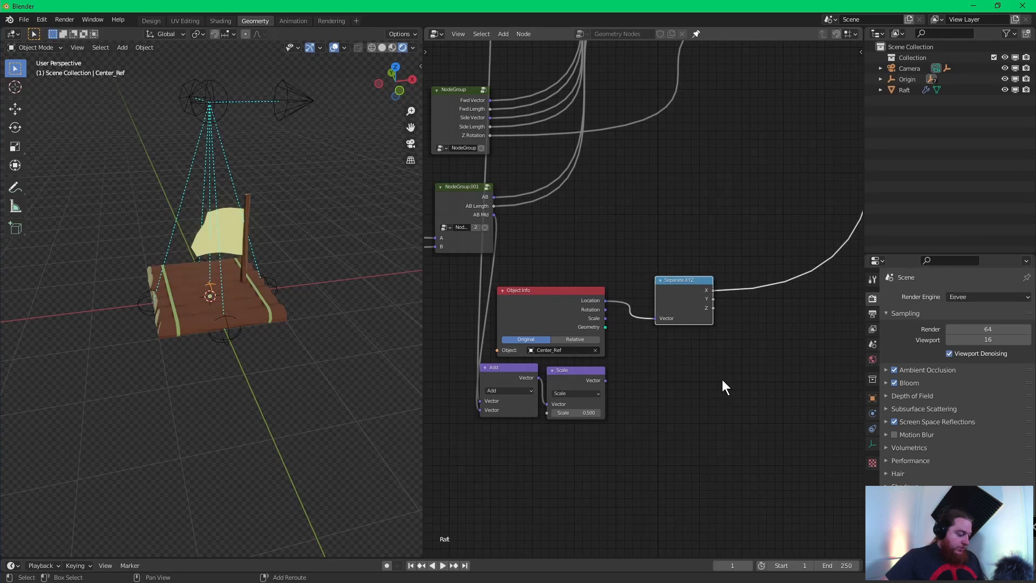
# - Duplicate the Separate XYZ node, connect the Scale node's Vector output to it, and place it beneath the original
pyautogui.hotkey('shift', 'd')
pyautogui.click(703, 460)
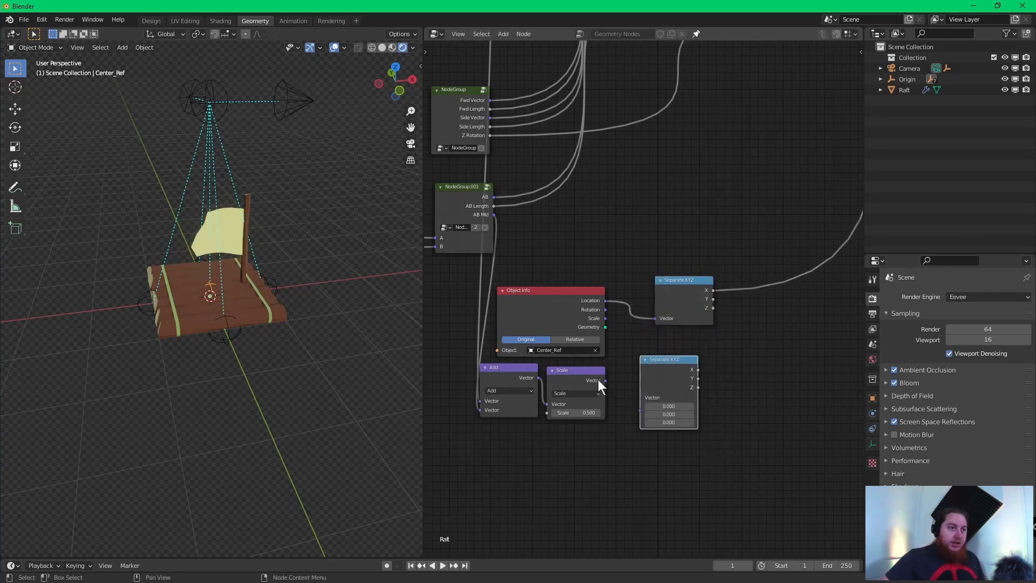
pyautogui.moveTo(598, 379); pyautogui.dragTo(650, 414)
pyautogui.moveTo(665, 370); pyautogui.dragTo(679, 349)
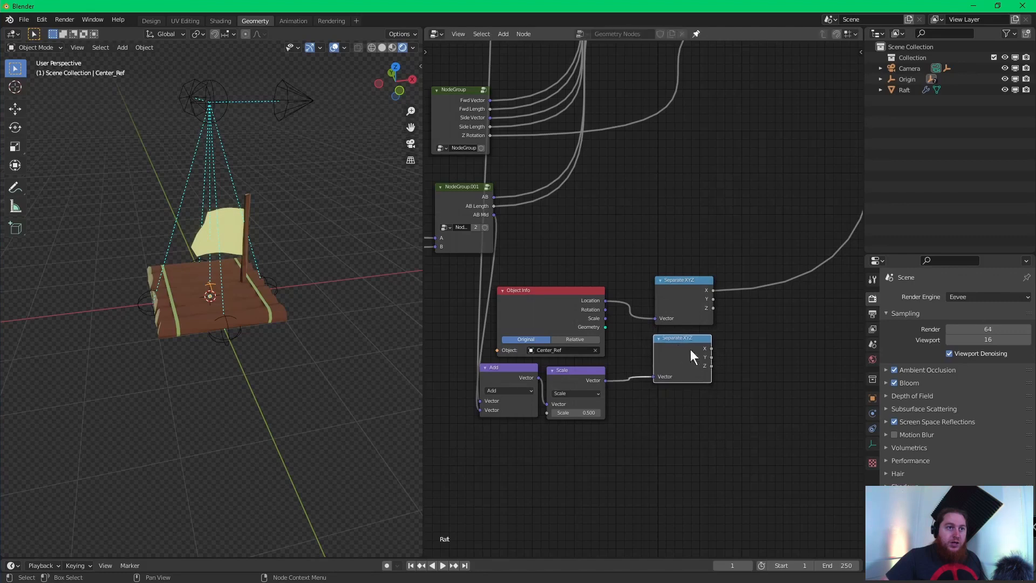
# - Add a Math node set to Subtract that takes the midpoint's Z from Center_Ref's Z, using both Separate XYZ nodes
pyautogui.moveTo(690, 348); pyautogui.dragTo(663, 368, button='middle')
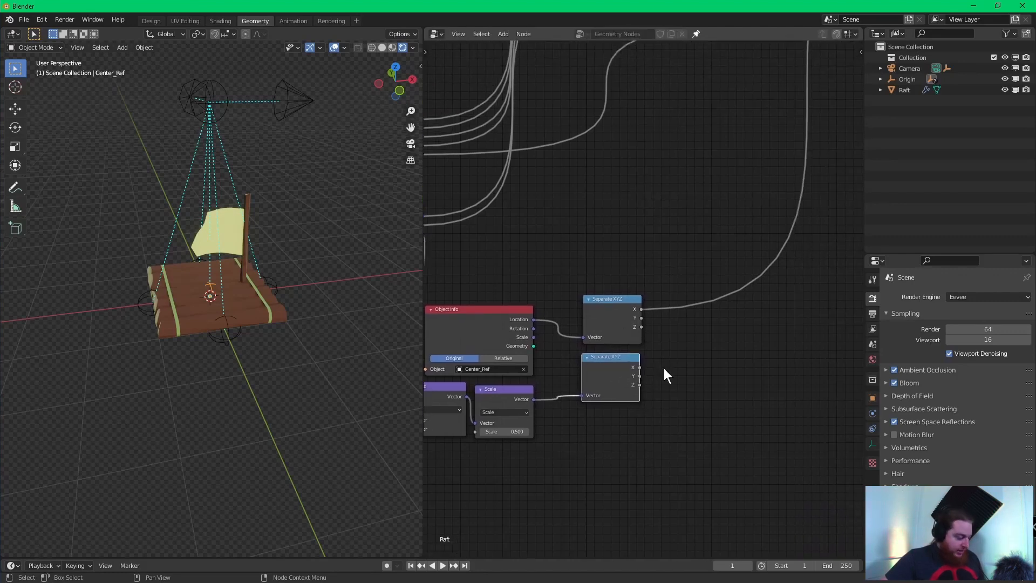
pyautogui.hotkey('shift', 'a')
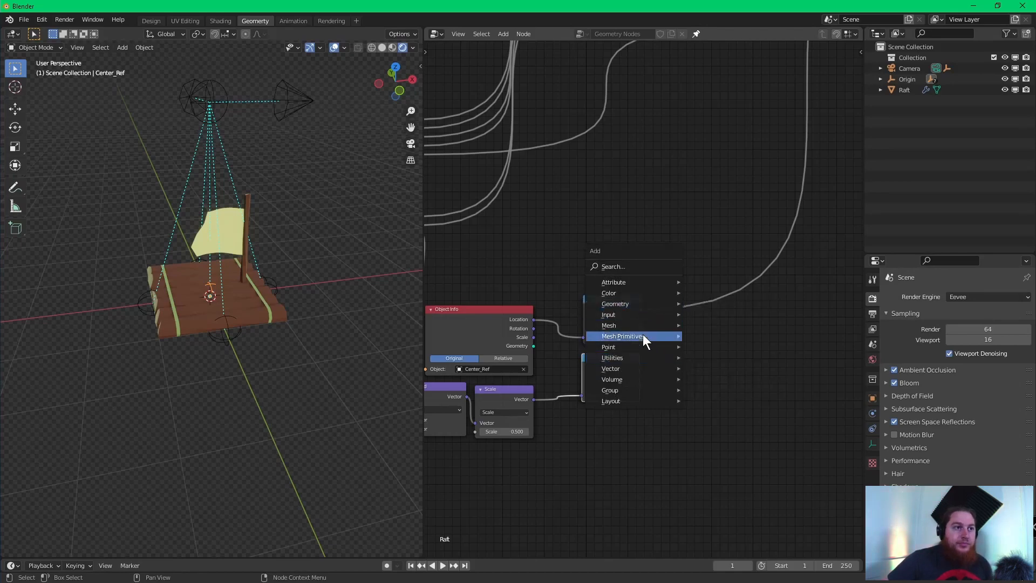
pyautogui.moveTo(665, 358)
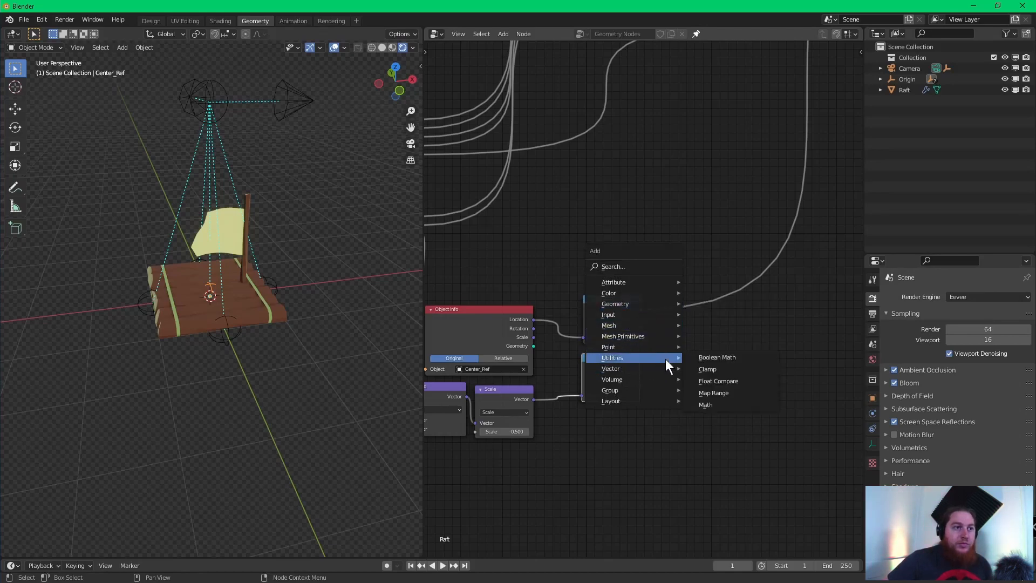
pyautogui.click(717, 405)
pyautogui.click(708, 300)
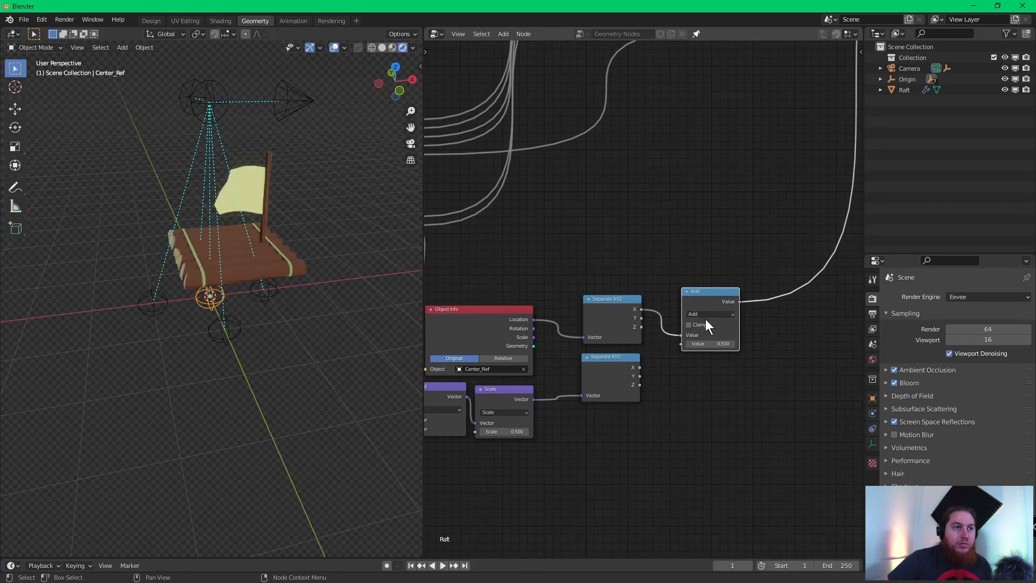
pyautogui.click(705, 319)
pyautogui.click(698, 346)
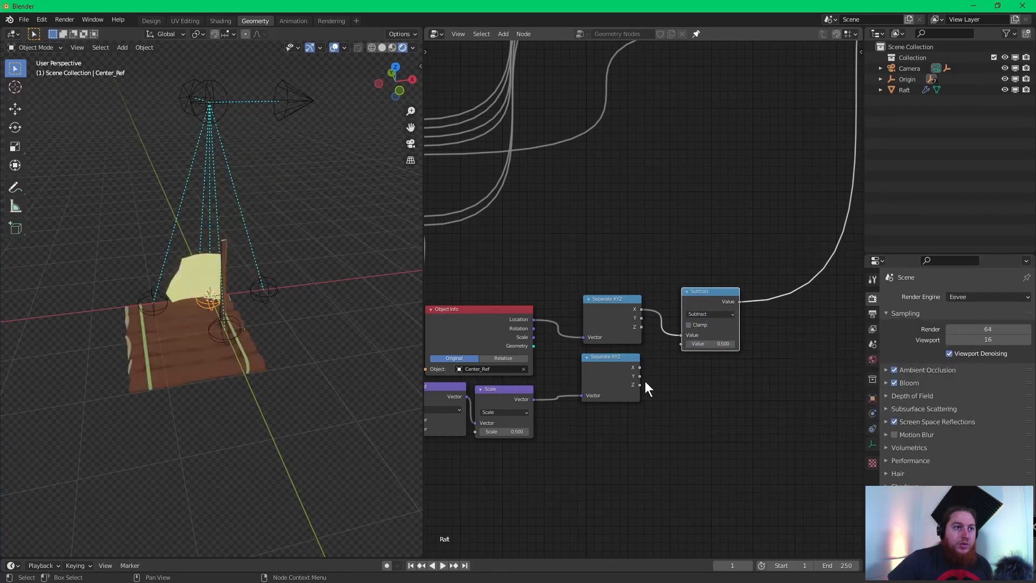
pyautogui.moveTo(640, 384); pyautogui.dragTo(682, 334)
pyautogui.moveTo(706, 302); pyautogui.dragTo(693, 315)
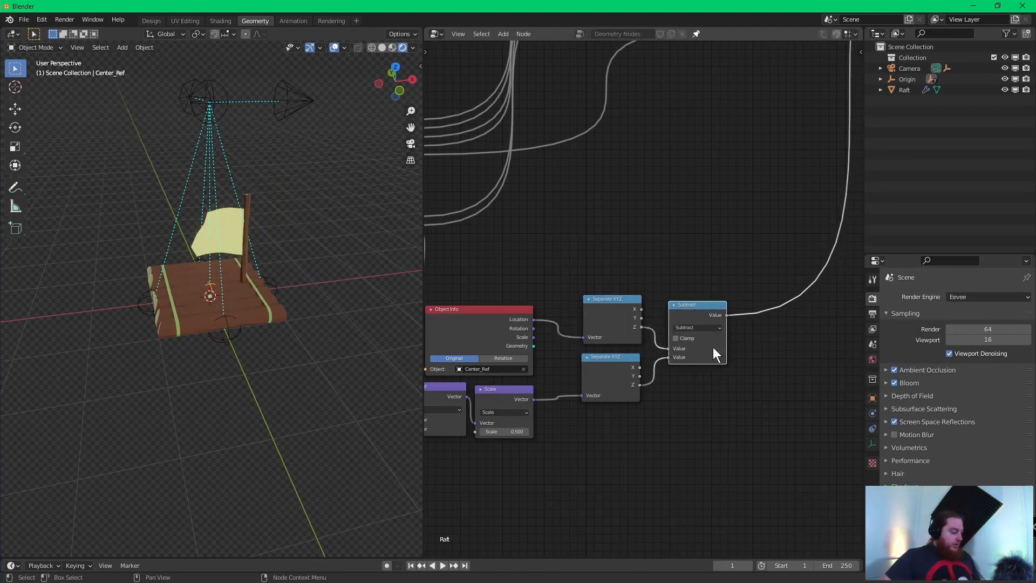
# - Move the two Separate XYZ nodes and the Subtract node together slightly lower in the node tree
pyautogui.scroll(3, 701, 318)
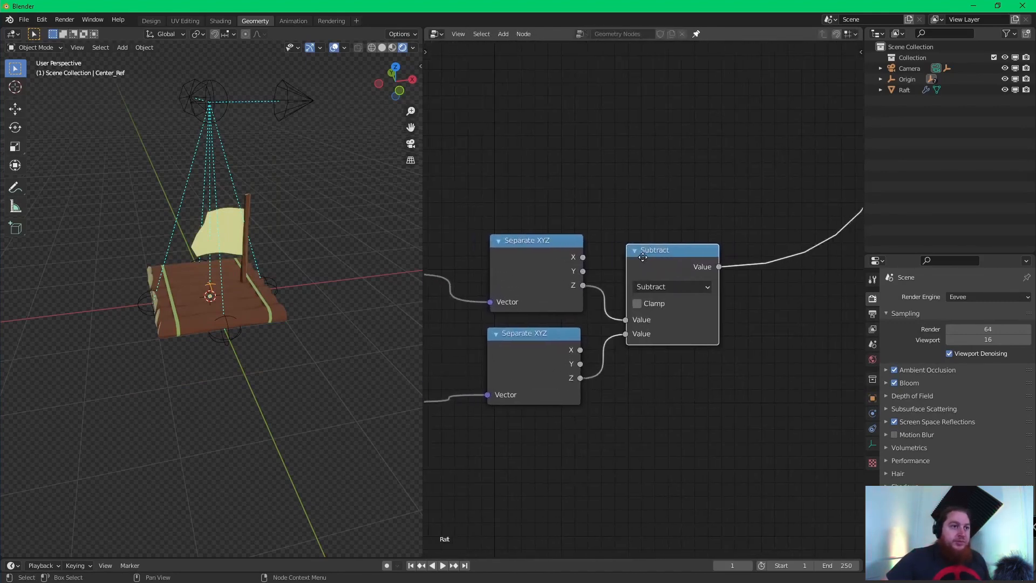
pyautogui.scroll(-3, 643, 257)
pyautogui.moveTo(557, 209); pyautogui.dragTo(692, 367)
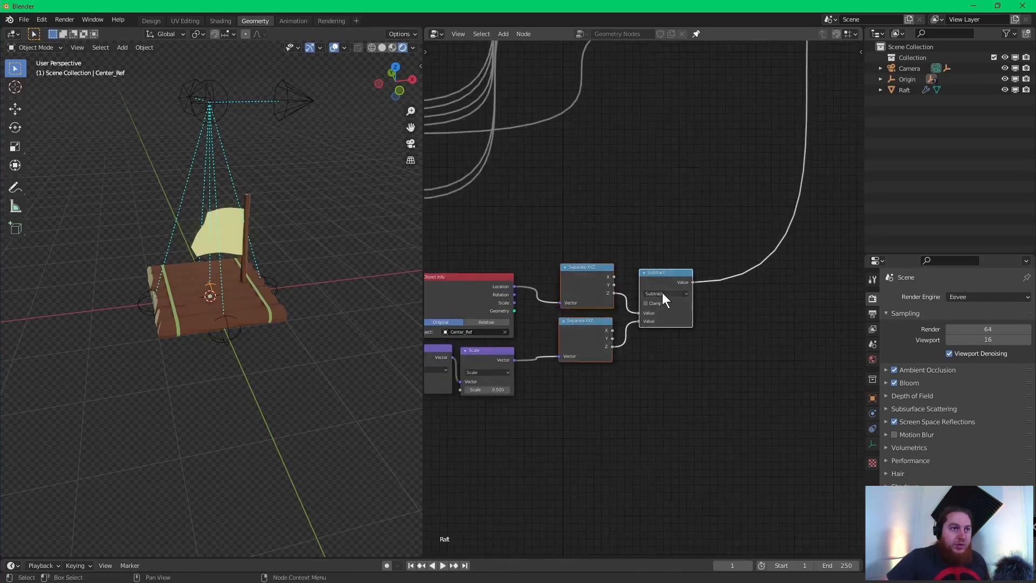
pyautogui.moveTo(667, 279); pyautogui.dragTo(676, 340)
pyautogui.click(625, 271)
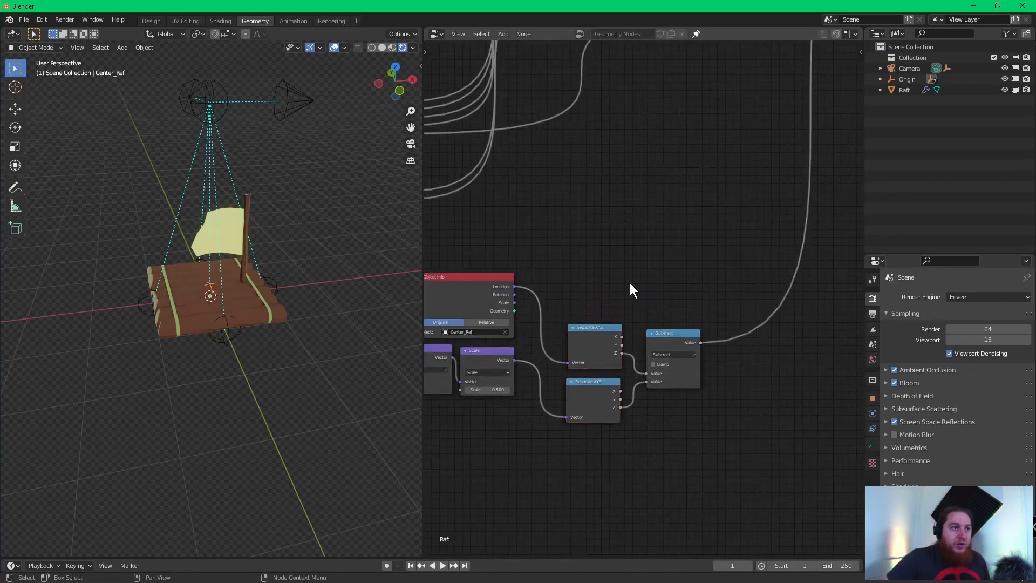
# - Duplicate the Subtract node onto its output link as a Greater Than node with threshold 0, placed right beside it
pyautogui.moveTo(624, 282); pyautogui.dragTo(684, 285, button='middle')
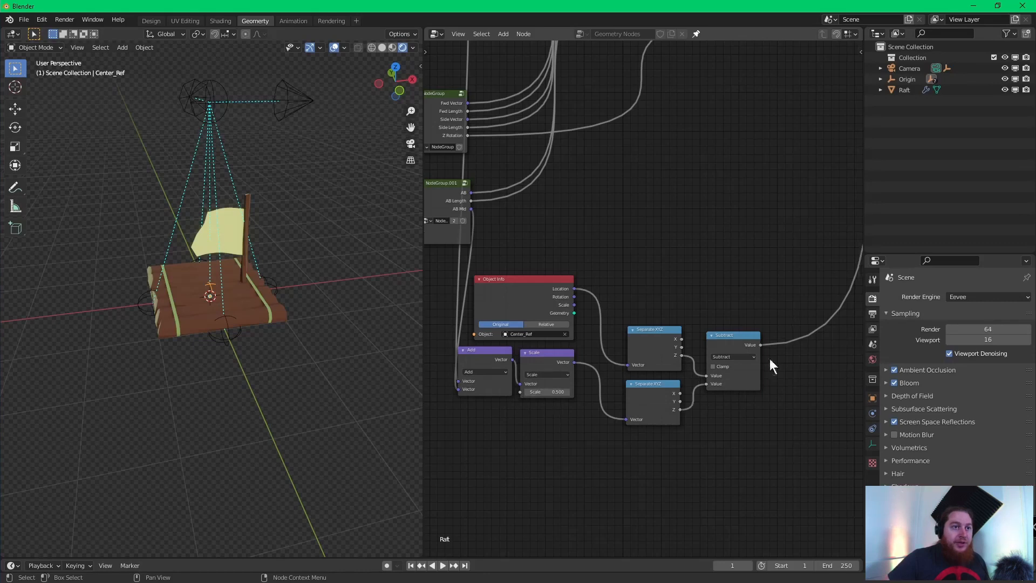
pyautogui.moveTo(772, 311); pyautogui.dragTo(668, 261, button='middle')
pyautogui.scroll(3, 669, 281)
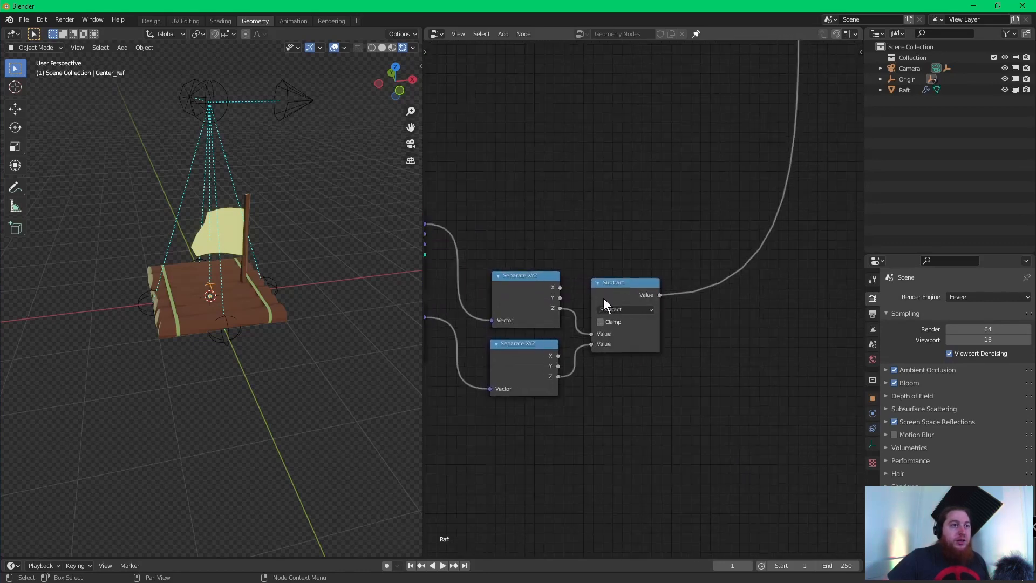
pyautogui.click(625, 281)
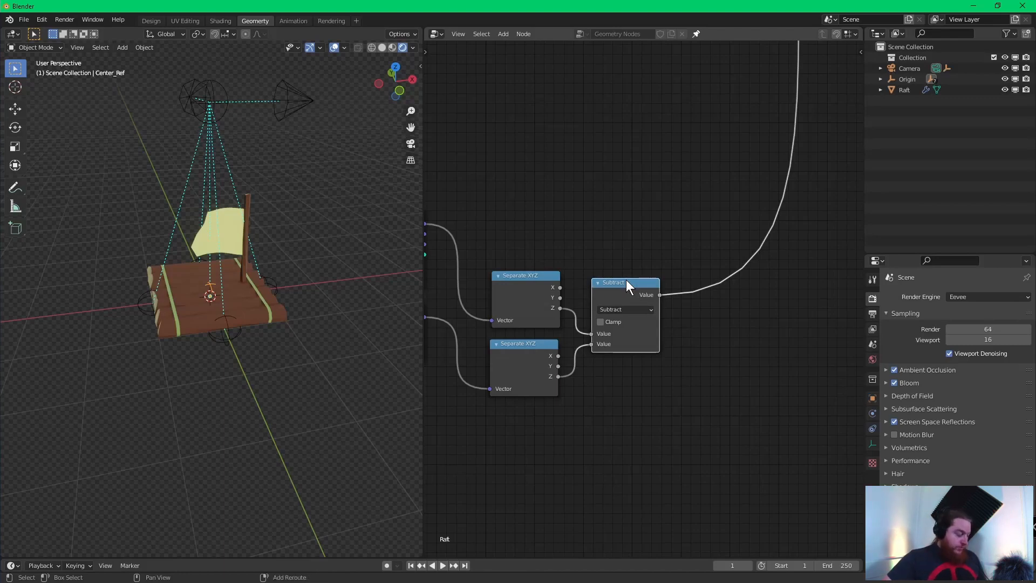
pyautogui.hotkey('shift', 'd')
pyautogui.click(736, 245)
pyautogui.click(743, 275)
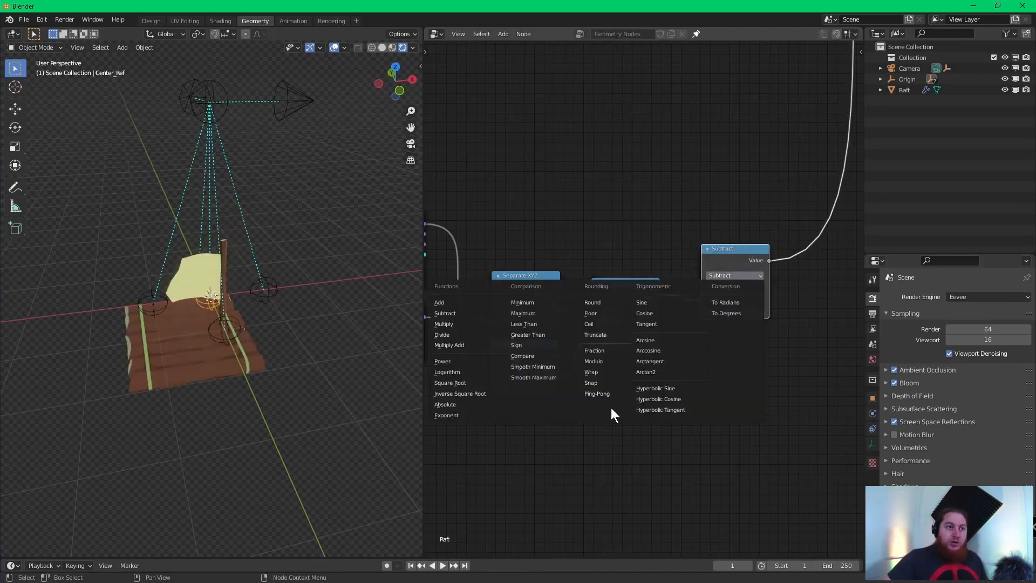
pyautogui.click(539, 335)
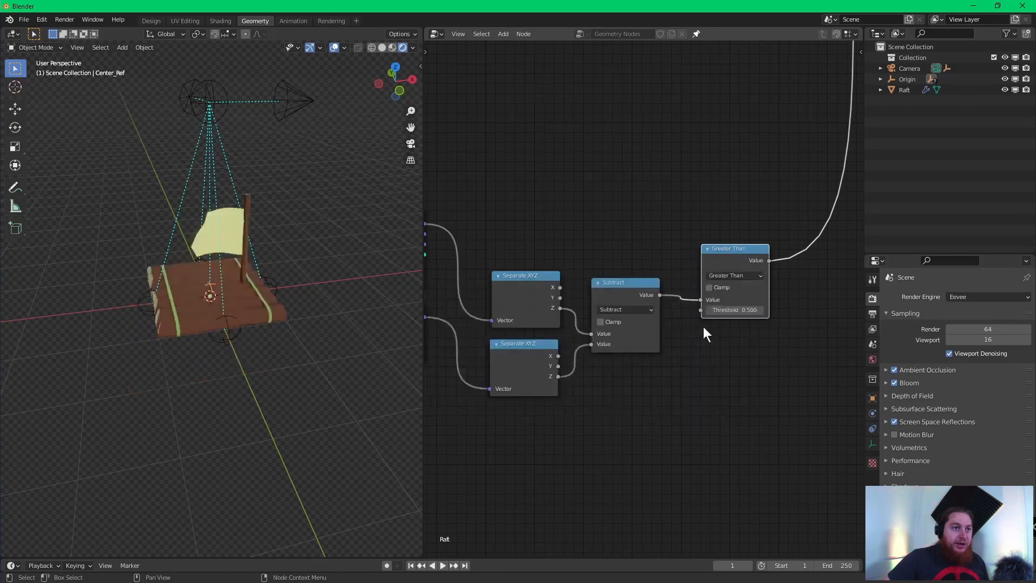
pyautogui.click(748, 309)
pyautogui.write('0')
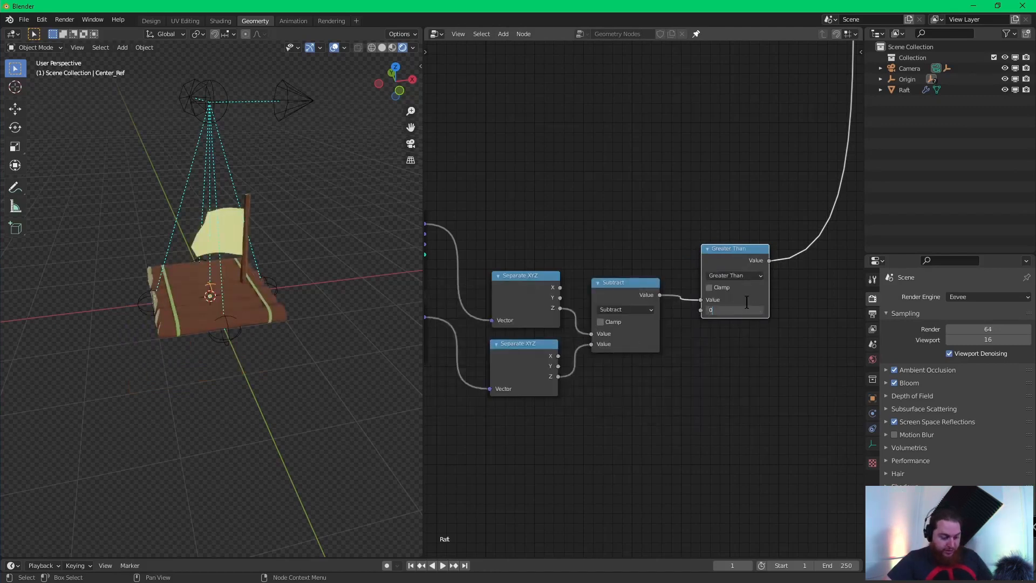
pyautogui.press('Return')
pyautogui.moveTo(731, 245); pyautogui.dragTo(699, 281)
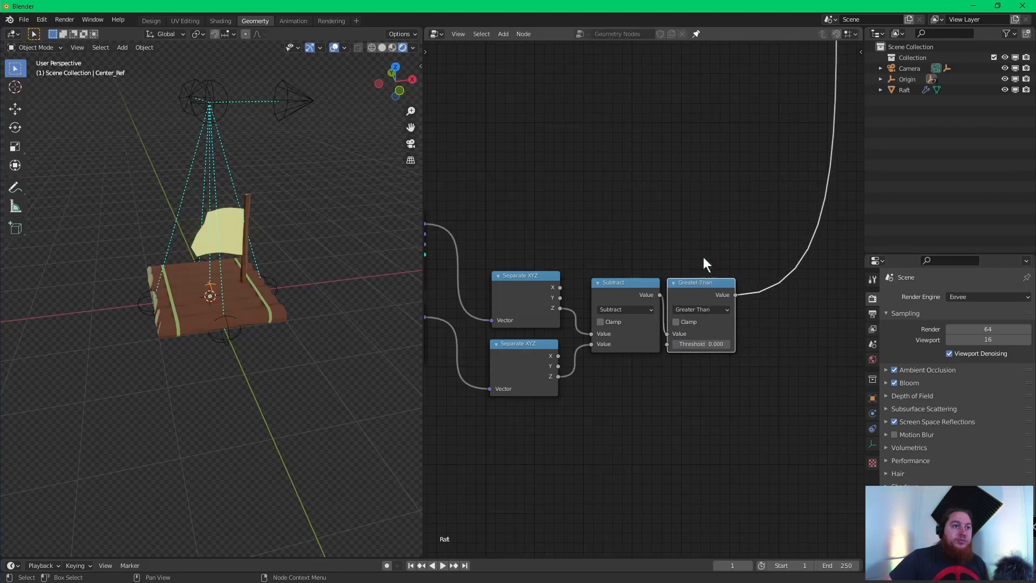
# - Duplicate the vector Scale node and place the copy on the far side of the Greater Than node
pyautogui.scroll(-2, 704, 256)
pyautogui.click(662, 244)
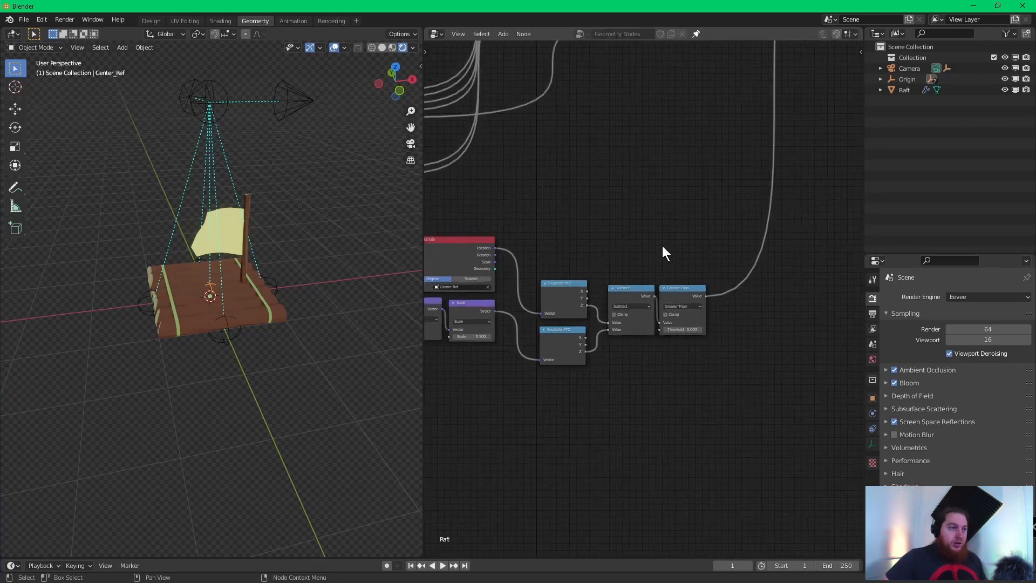
pyautogui.click(466, 314)
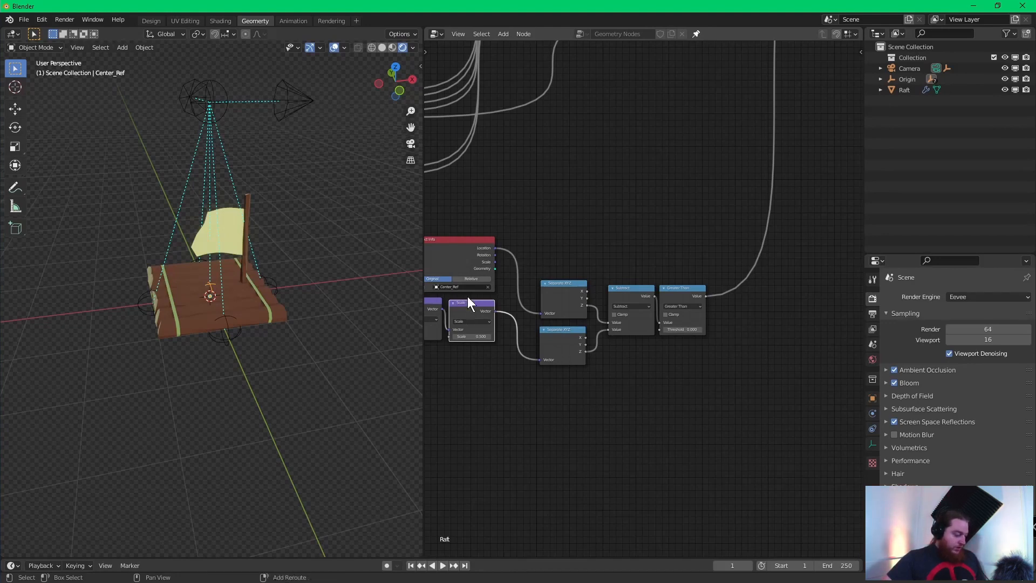
pyautogui.hotkey('shift', 'd')
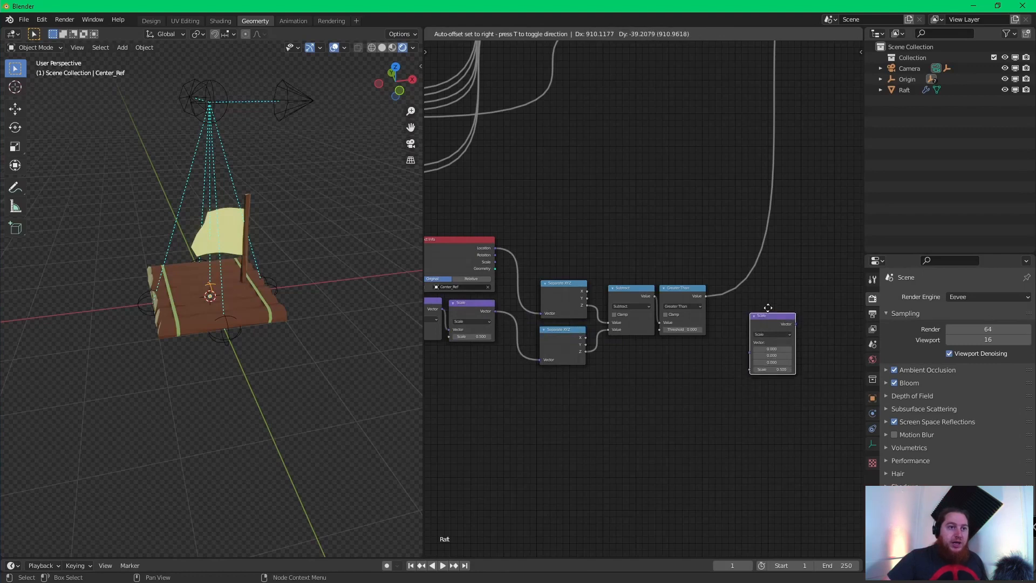
pyautogui.click(772, 307)
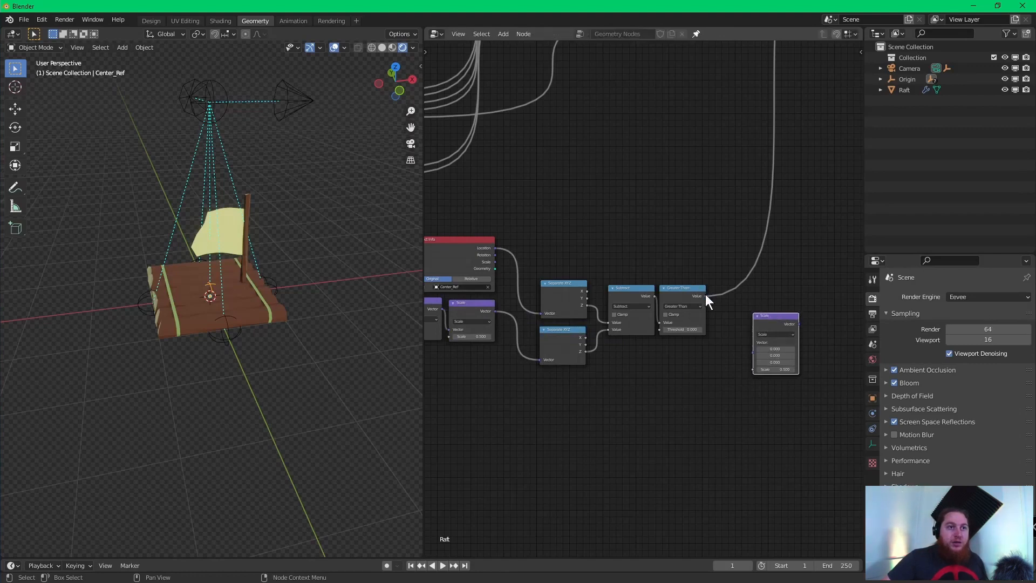
# - Insert the new Scale node after Greater Than so that node's result drives Scale, and connect Center_Ref's Location to its Vector input
pyautogui.moveTo(497, 322); pyautogui.dragTo(496, 322)
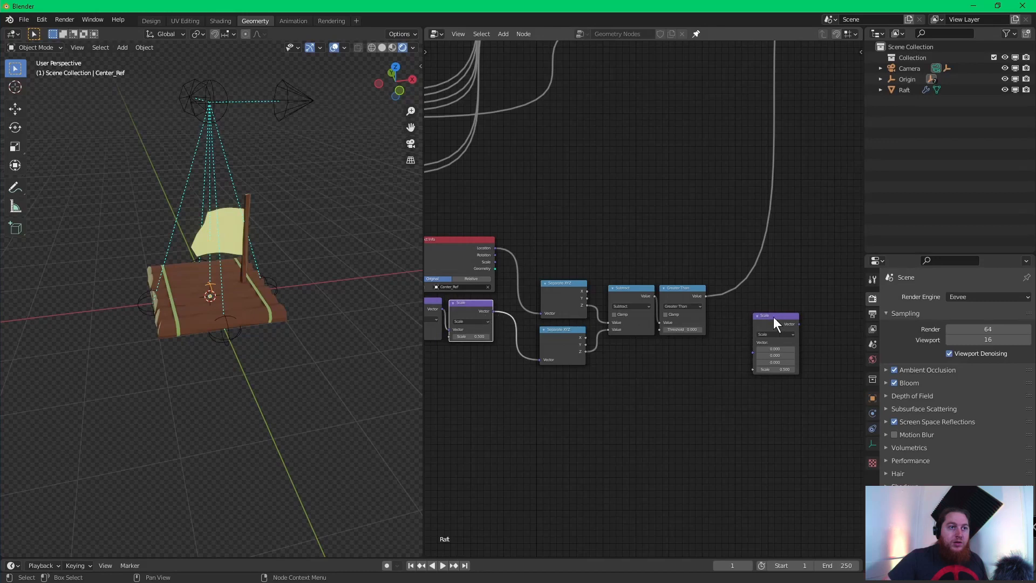
pyautogui.moveTo(772, 317); pyautogui.dragTo(792, 273)
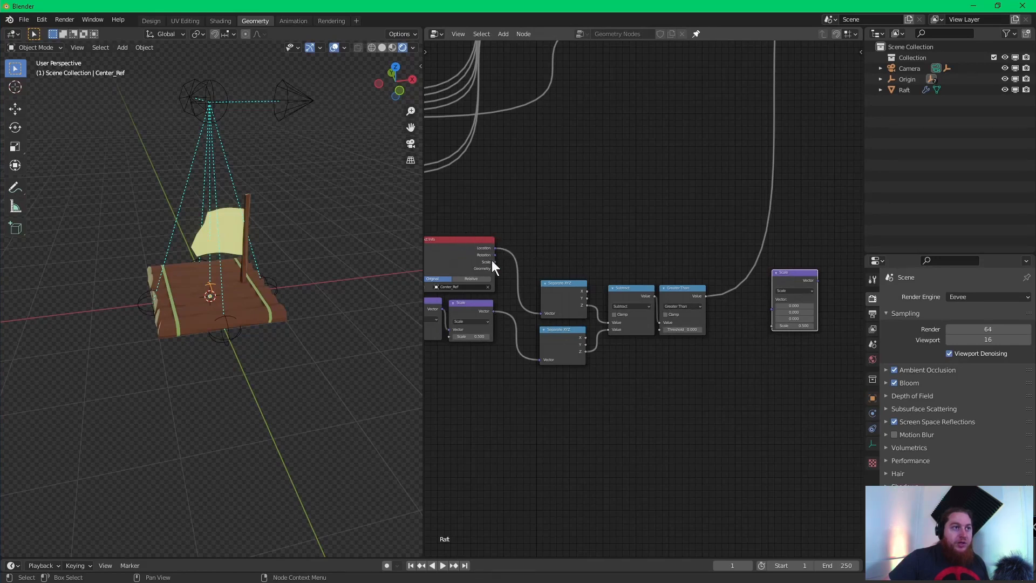
pyautogui.moveTo(800, 283); pyautogui.dragTo(752, 267)
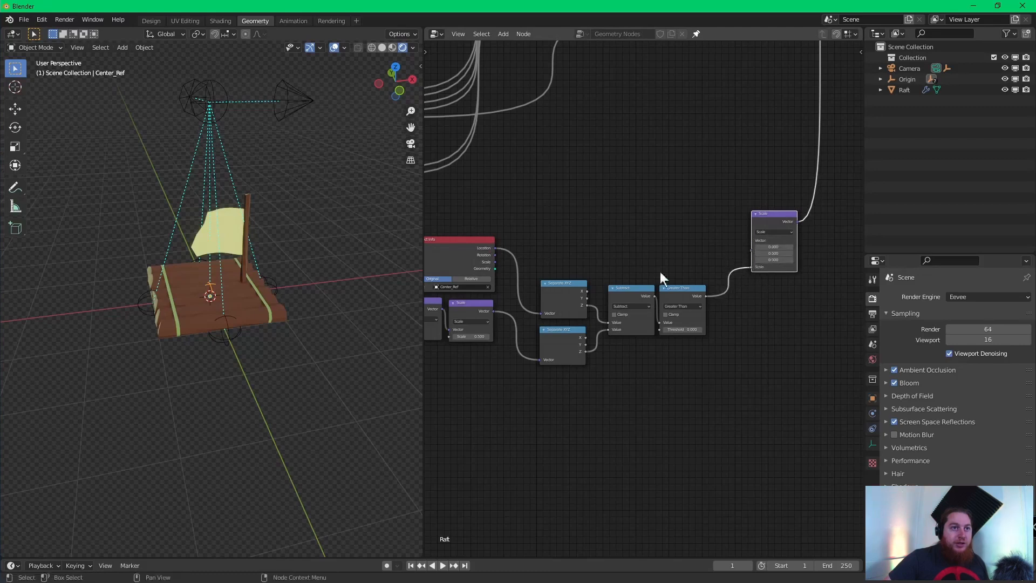
pyautogui.moveTo(494, 248); pyautogui.dragTo(737, 236)
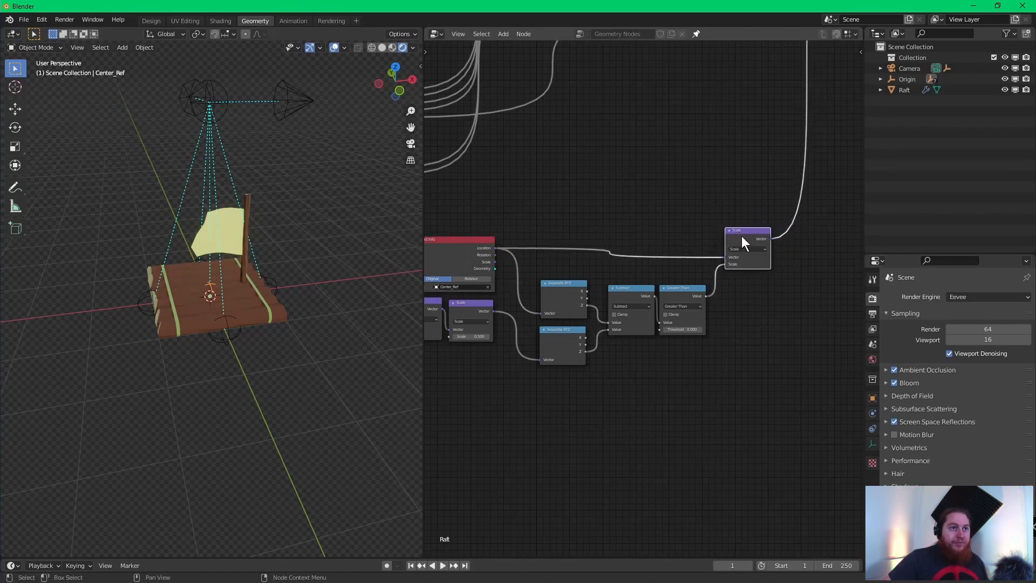
# - Duplicate the newly wired Scale node and place the copy beneath it, lower than the Greater Than node
pyautogui.scroll(4, 641, 289)
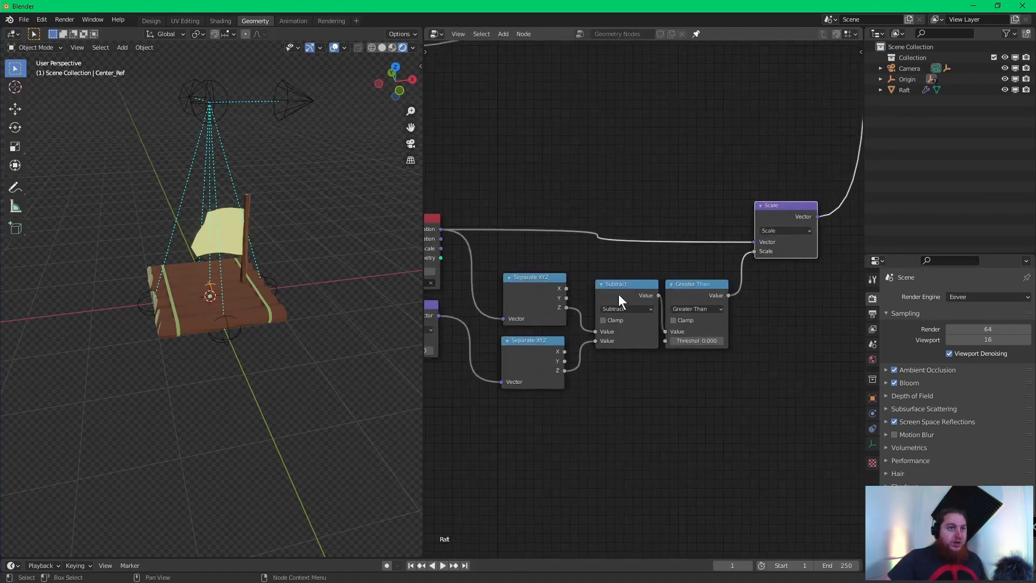
pyautogui.moveTo(609, 292); pyautogui.dragTo(702, 268, button='middle')
pyautogui.scroll(-4, 703, 269)
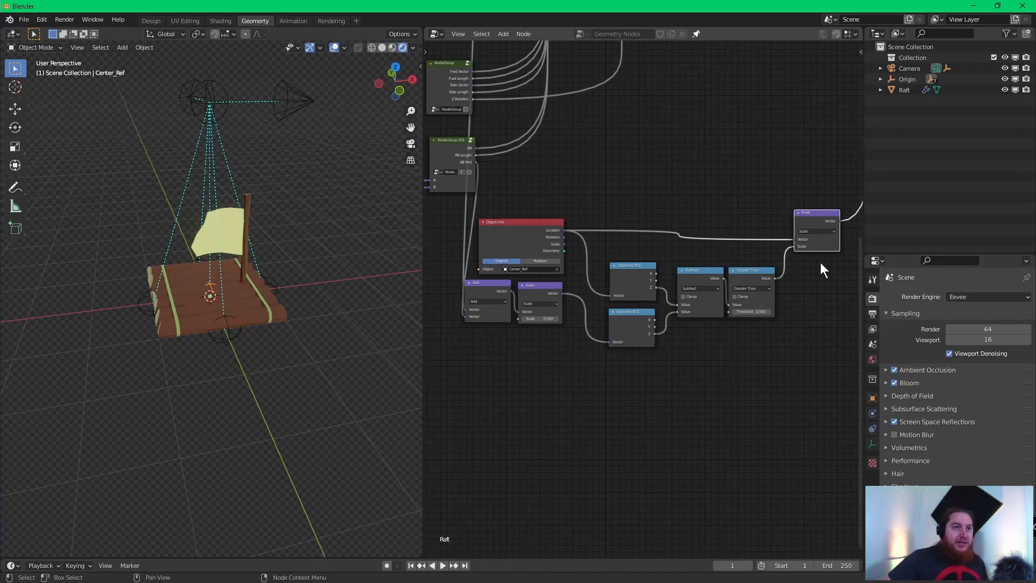
pyautogui.moveTo(820, 268); pyautogui.dragTo(769, 248, button='middle')
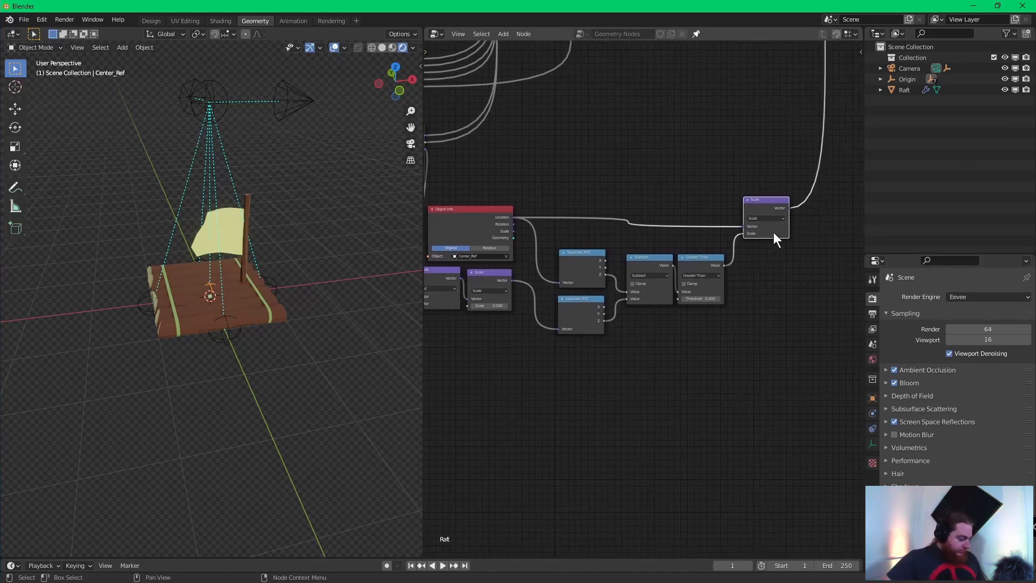
pyautogui.hotkey('shift', 'd')
pyautogui.click(792, 357)
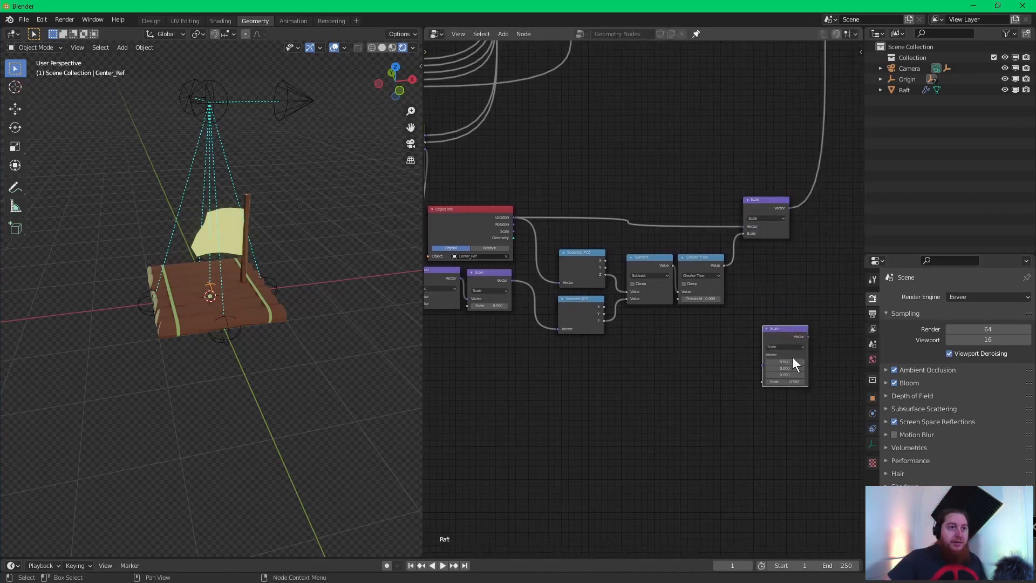
# - Duplicate the Subtract node beneath Greater Than, set its first value to 1, and connect the Greater Than output to its second value
pyautogui.click(707, 262)
pyautogui.click(640, 262)
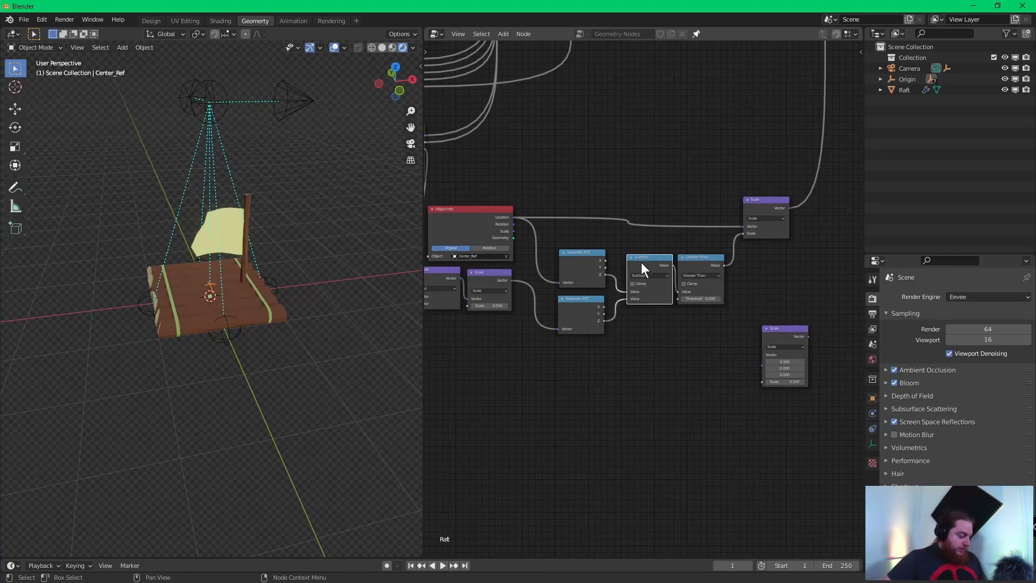
pyautogui.hotkey('shift', 'd')
pyautogui.click(688, 374)
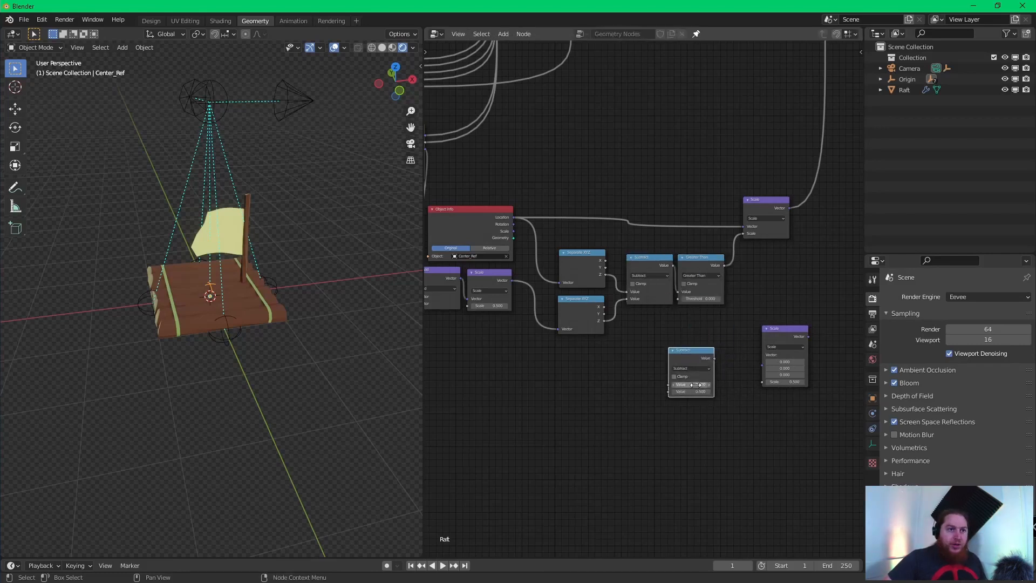
pyautogui.click(696, 384)
pyautogui.write('1')
pyautogui.press('Return')
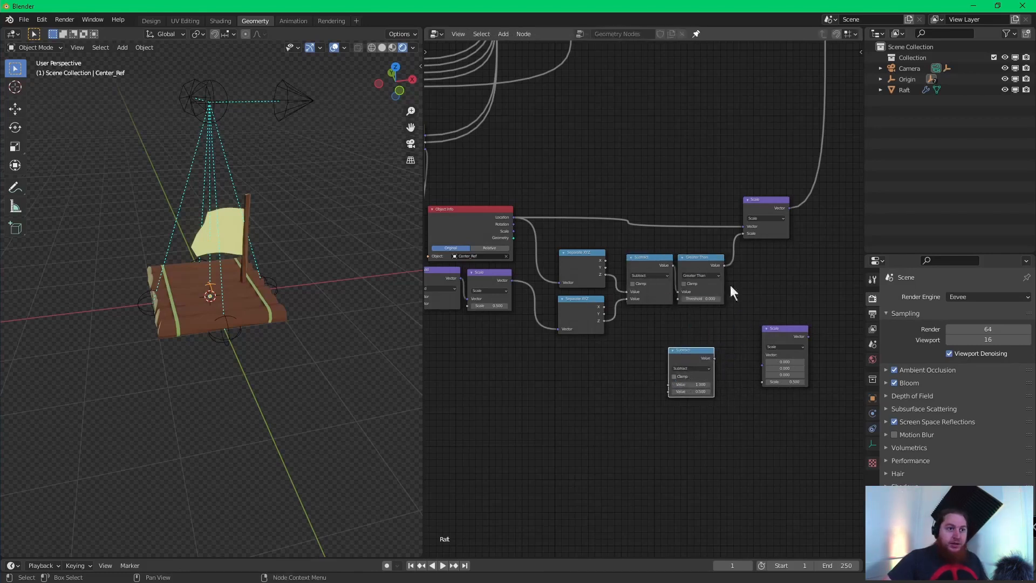
pyautogui.moveTo(724, 264); pyautogui.dragTo(668, 392)
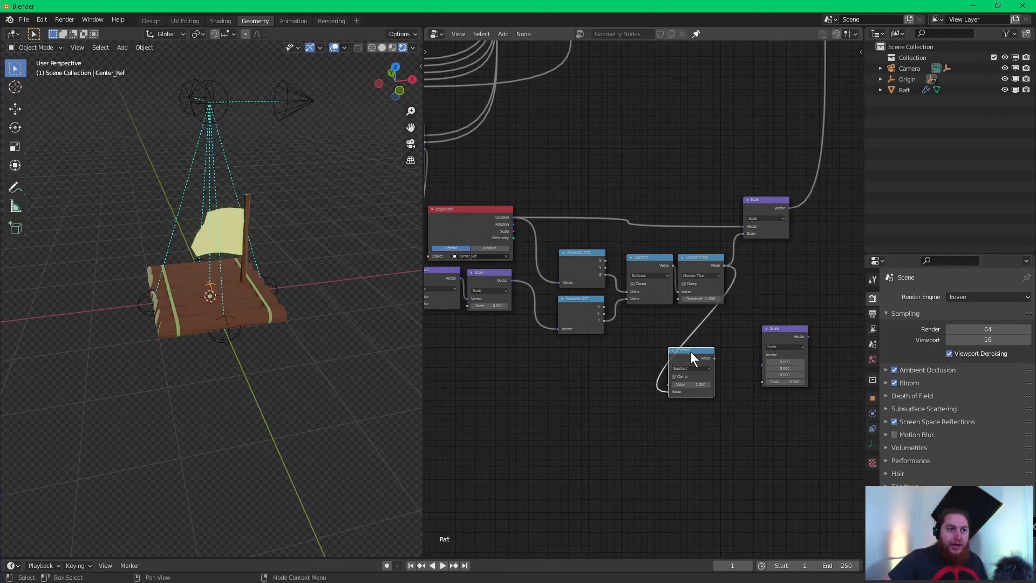
pyautogui.moveTo(694, 351); pyautogui.dragTo(704, 315)
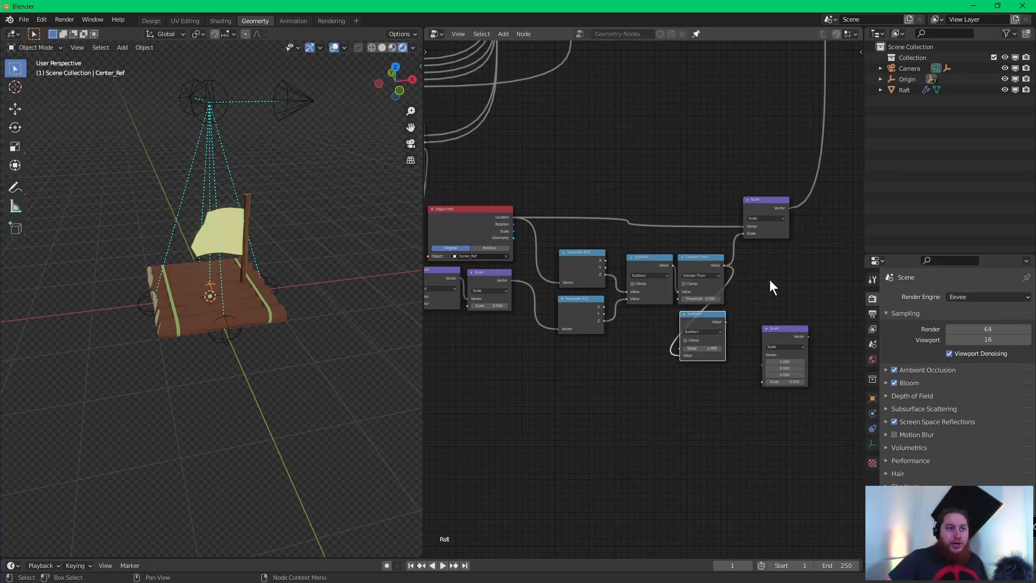
# - Connect the one-minus Subtract output to the lower Scale node's Scale input and the midpoint's scaled vector to its Vector input
pyautogui.moveTo(776, 345); pyautogui.dragTo(779, 381)
pyautogui.scroll(1, 750, 322)
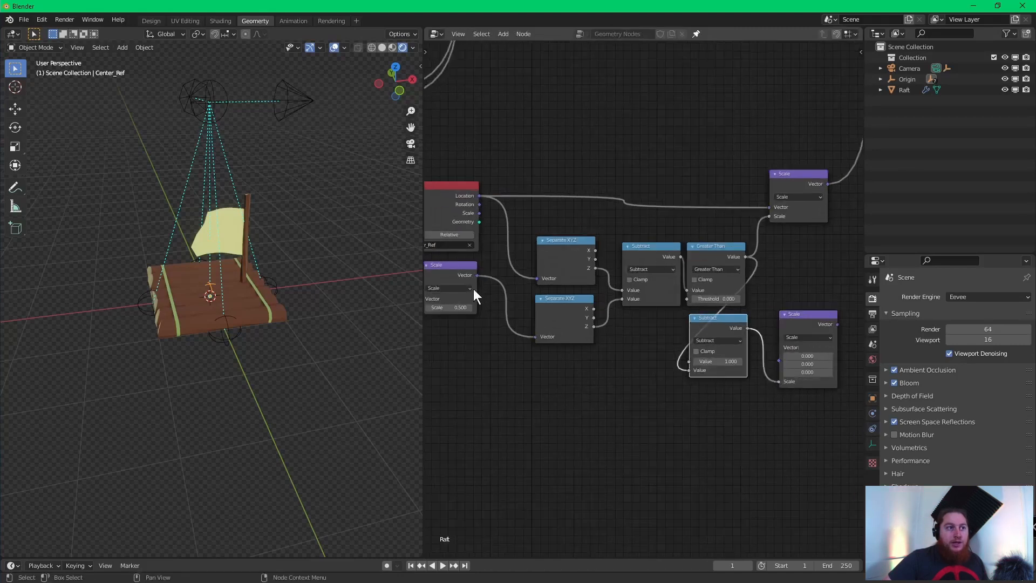
pyautogui.moveTo(478, 273); pyautogui.dragTo(790, 307)
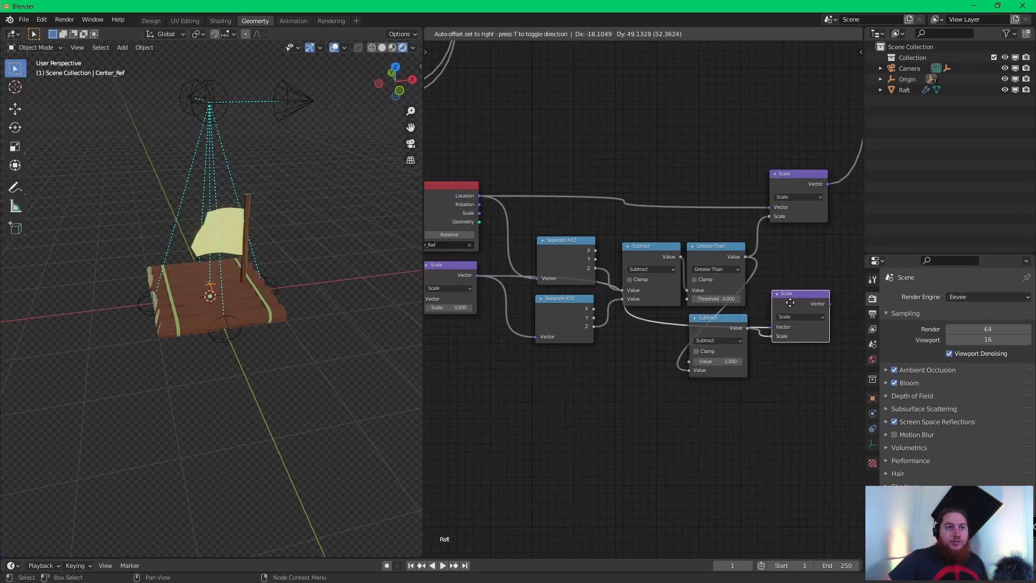
# - Duplicate the upper Scale node, place the copy beyond both Scale nodes, and change its operation to Add
pyautogui.moveTo(825, 252); pyautogui.dragTo(674, 302, button='middle')
pyautogui.scroll(-4, 683, 297)
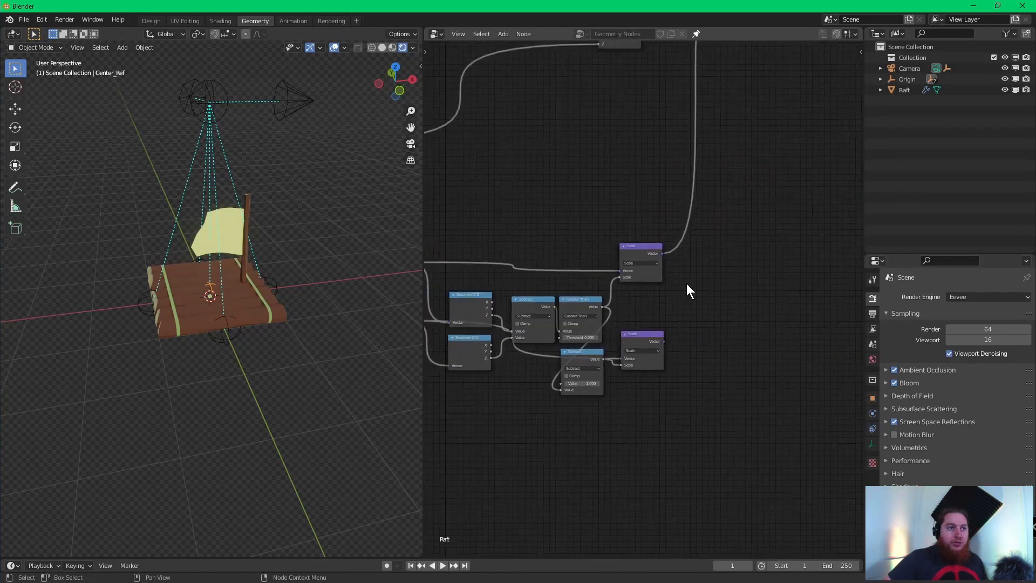
pyautogui.click(628, 244)
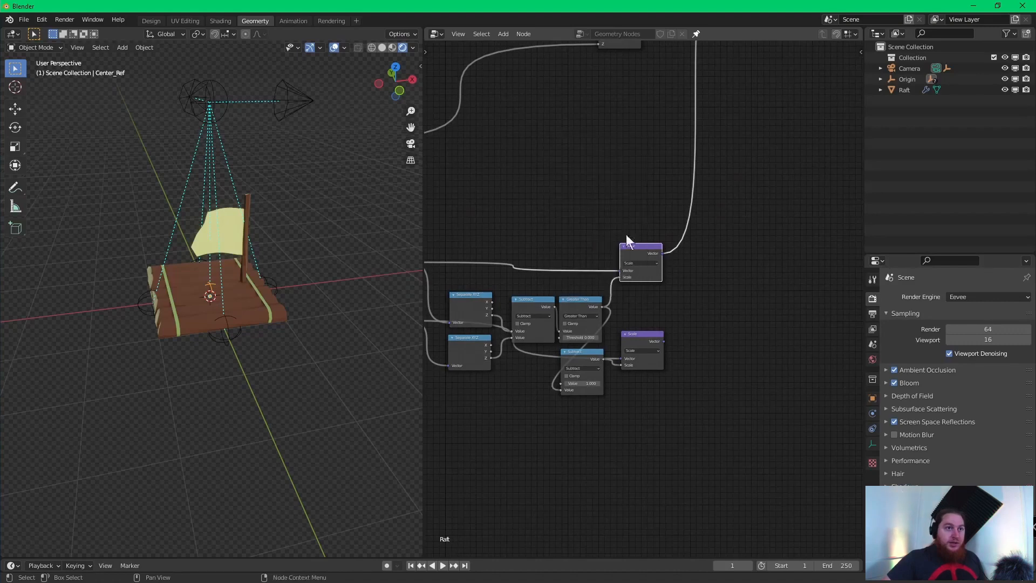
pyautogui.hotkey('shift', 'd')
pyautogui.click(732, 287)
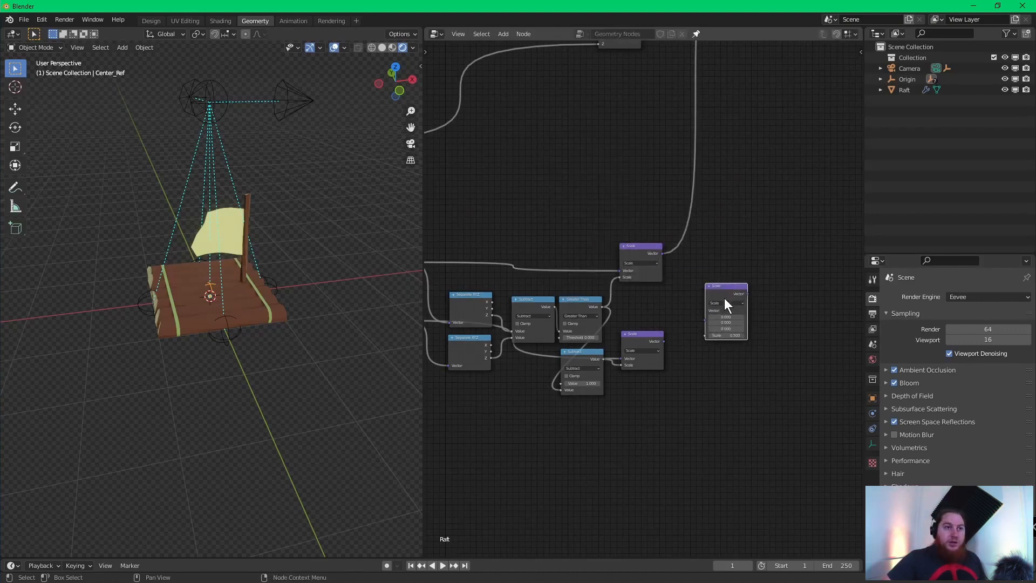
pyautogui.click(724, 301)
pyautogui.click(712, 310)
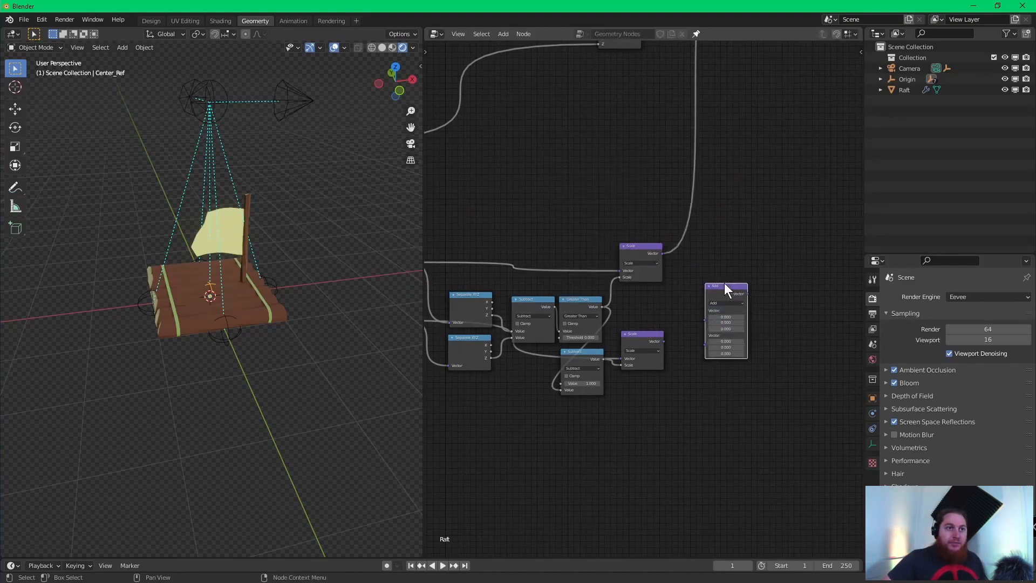
# - Insert the Add node on the upper Scale node's output link and connect the lower Scale node's Vector to its second input
pyautogui.moveTo(722, 281)
pyautogui.mouseDown()
pyautogui.moveTo(689, 238)
pyautogui.moveTo(706, 271)
pyautogui.moveTo(693, 240)
pyautogui.moveTo(723, 263)
pyautogui.moveTo(713, 278)
pyautogui.mouseUp()
pyautogui.moveTo(663, 341); pyautogui.dragTo(701, 308)
pyautogui.moveTo(713, 265); pyautogui.dragTo(688, 268)
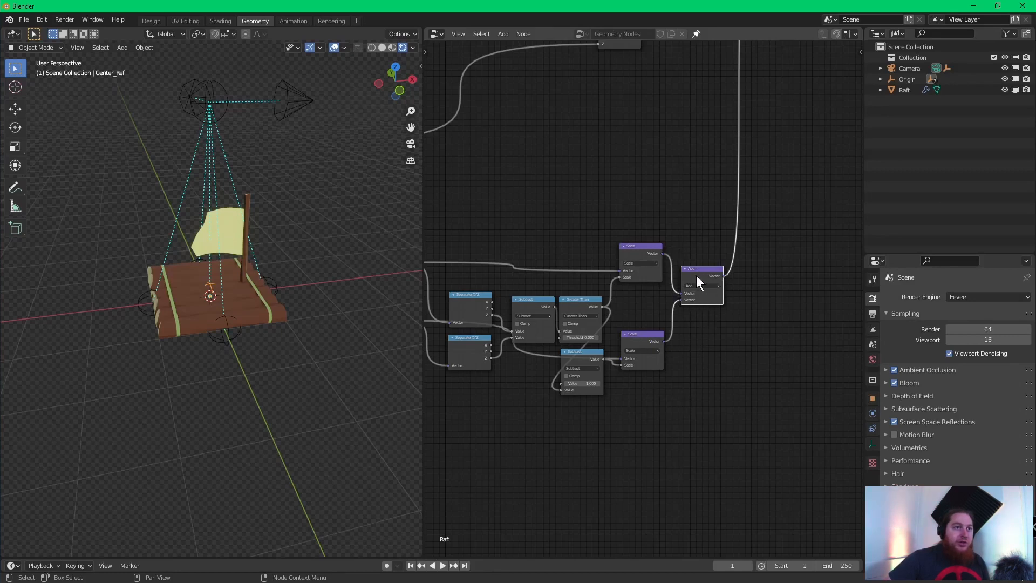
# - Test the raft's response by moving the Front_Ref empty horizontally and along the Z axis, then cancel the moves
pyautogui.scroll(-3, 696, 275)
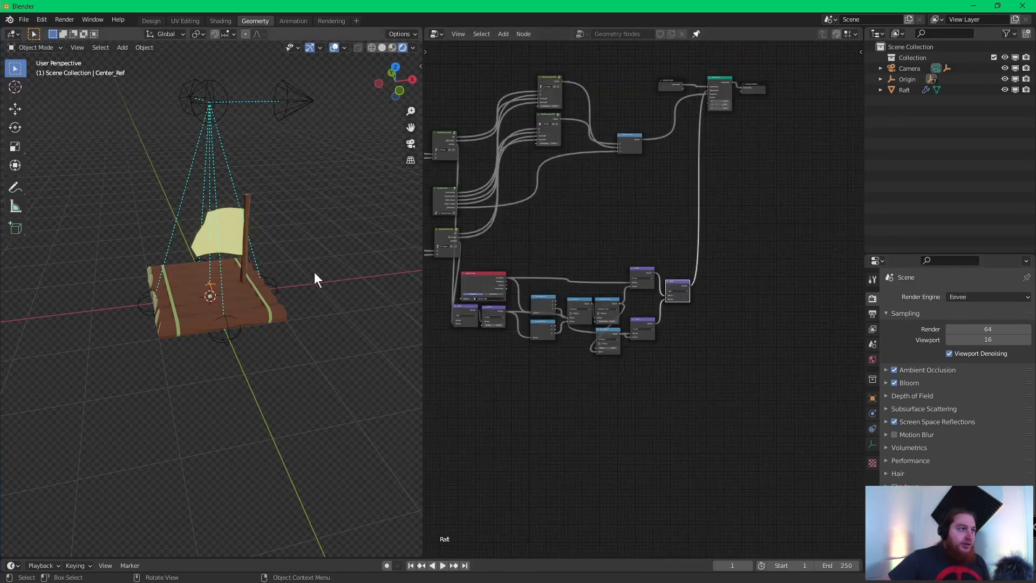
pyautogui.moveTo(277, 281); pyautogui.dragTo(274, 285)
pyautogui.scroll(2, 274, 285)
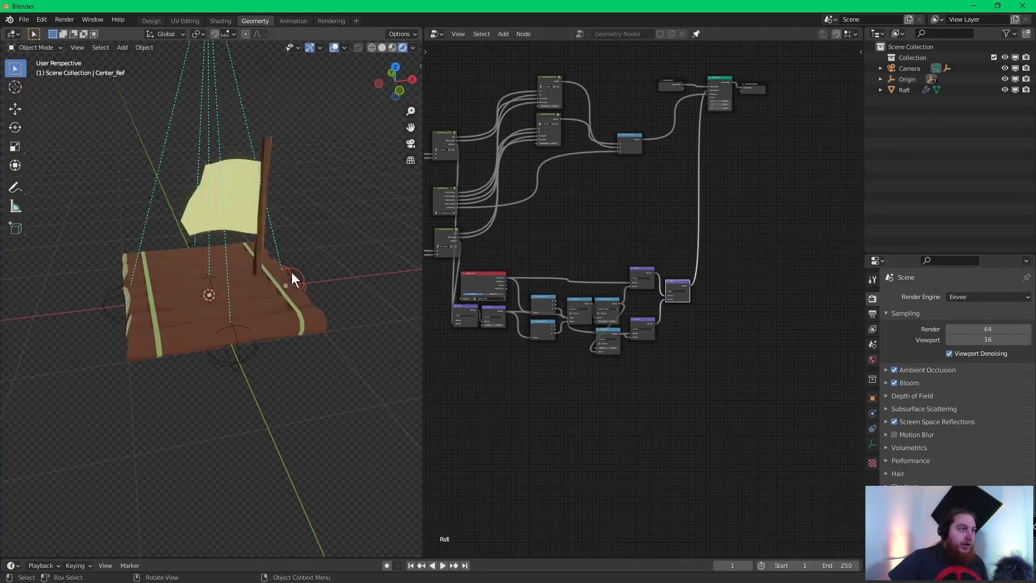
pyautogui.click(297, 275)
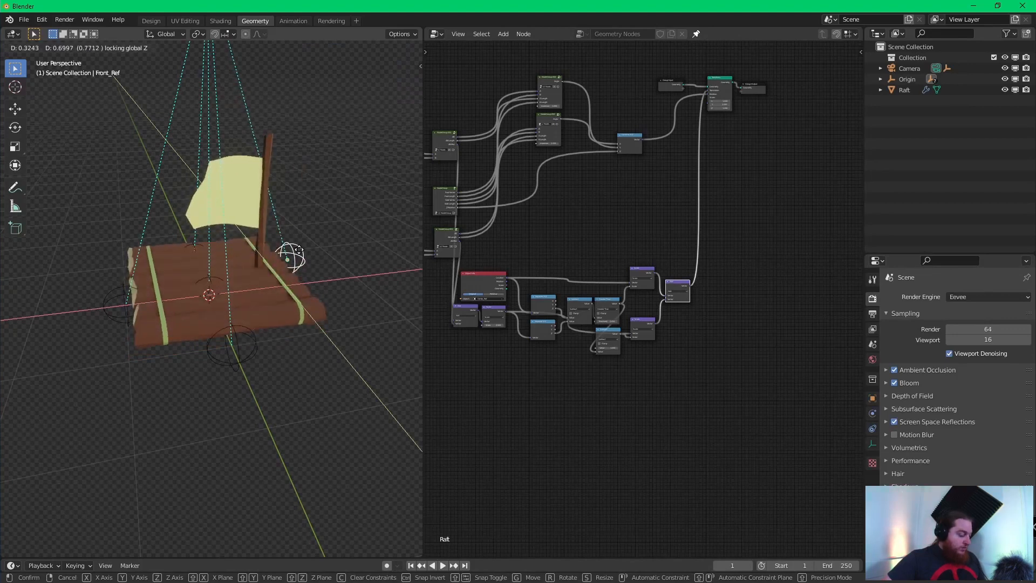
pyautogui.click(299, 271)
pyautogui.press('g')
pyautogui.press('z')
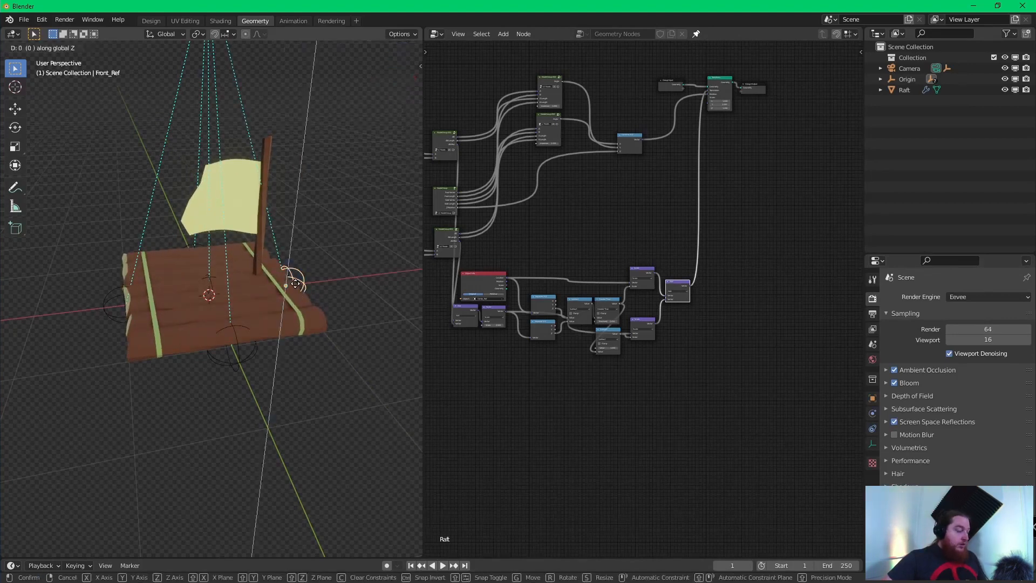
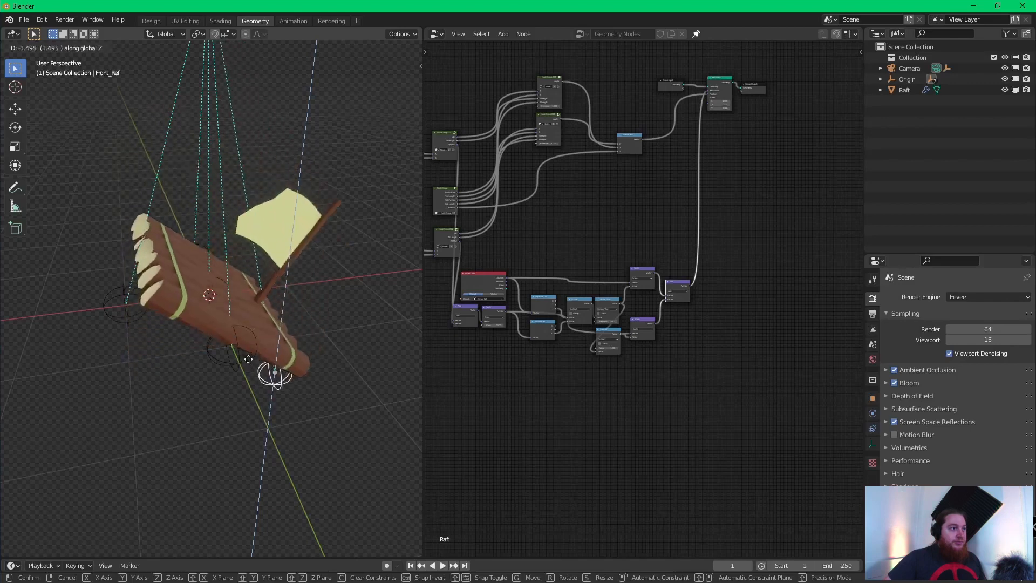
pyautogui.rightClick(242, 314)
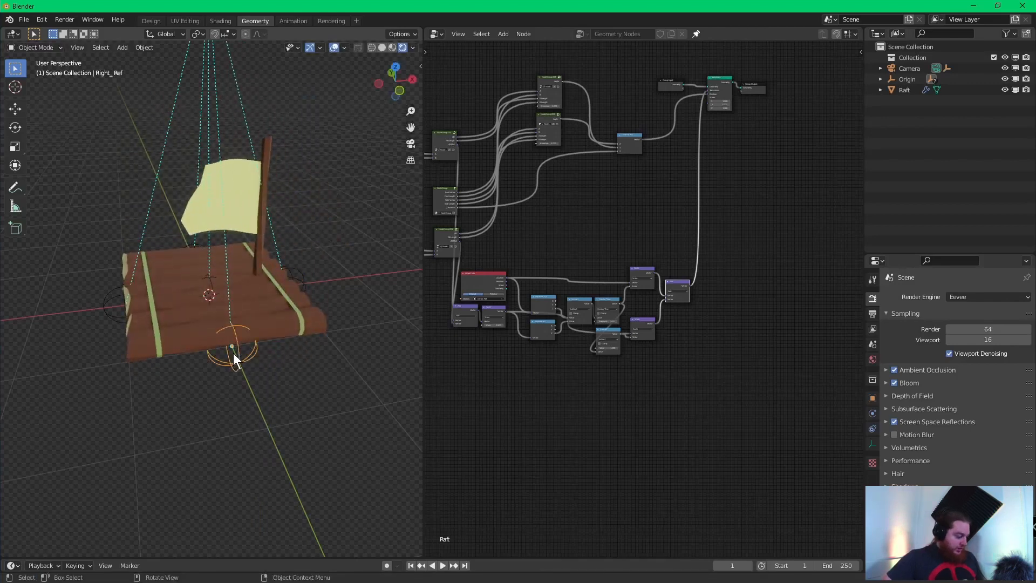
# - Test the raft's response by moving the Right_Ref empty along the Z axis, then cancel the move
pyautogui.press('g')
pyautogui.press('z')
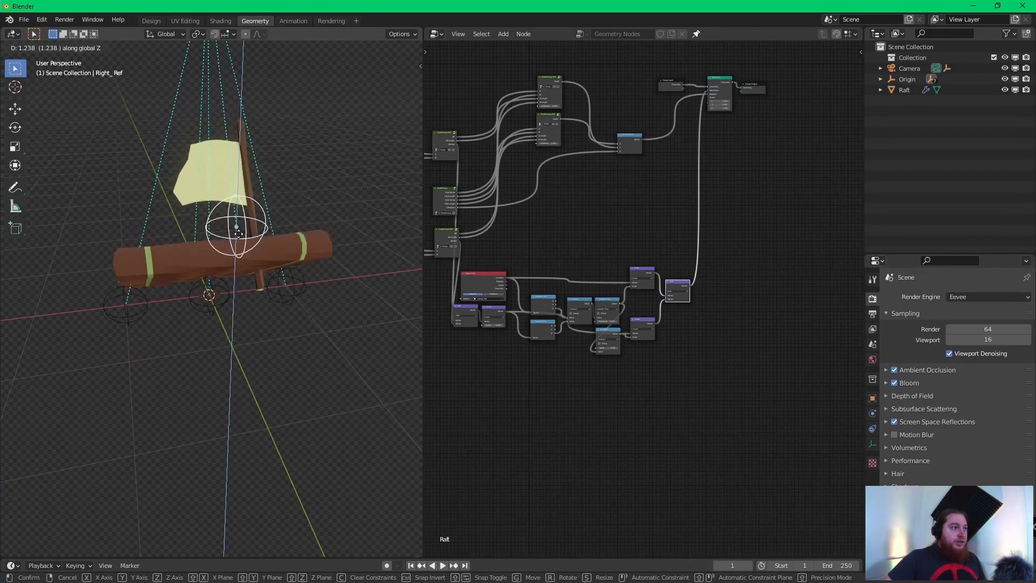
pyautogui.rightClick(237, 233)
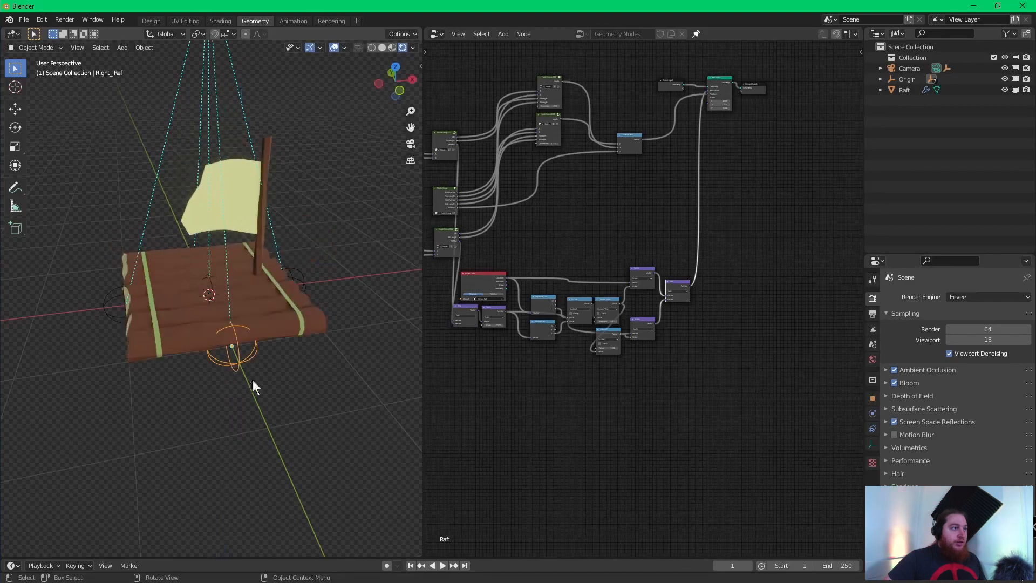
pyautogui.scroll(-2, 523, 272)
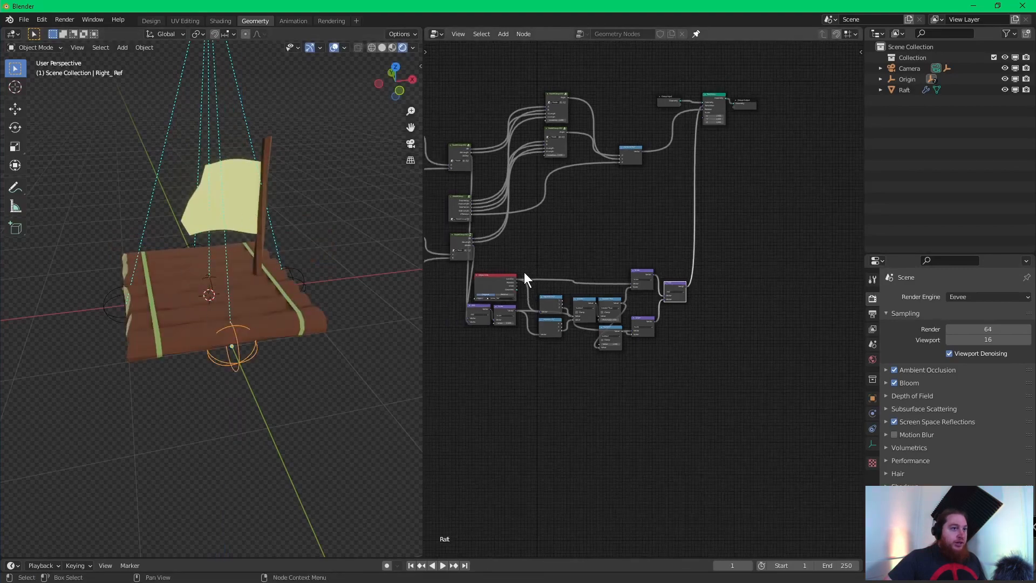
pyautogui.moveTo(605, 245); pyautogui.dragTo(683, 282, button='middle')
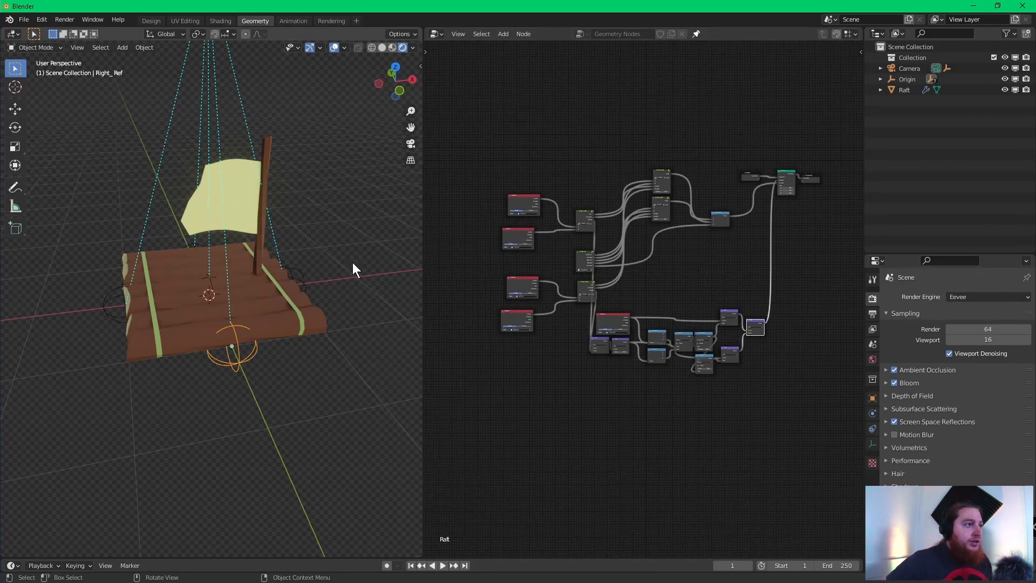
pyautogui.scroll(-6, 350, 262)
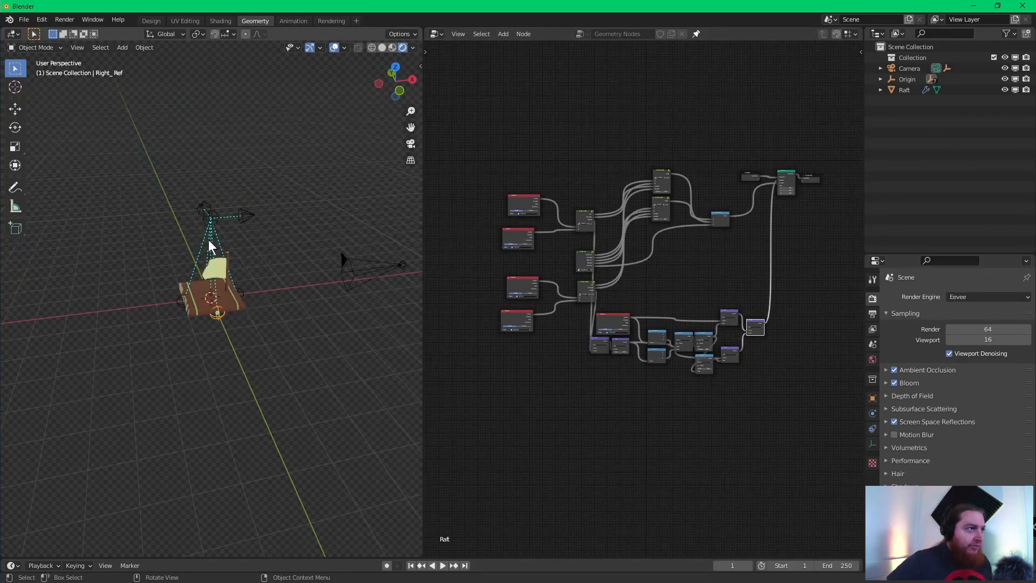
# - Add a mesh plane to the scene at the raft's location
pyautogui.scroll(4, 306, 275)
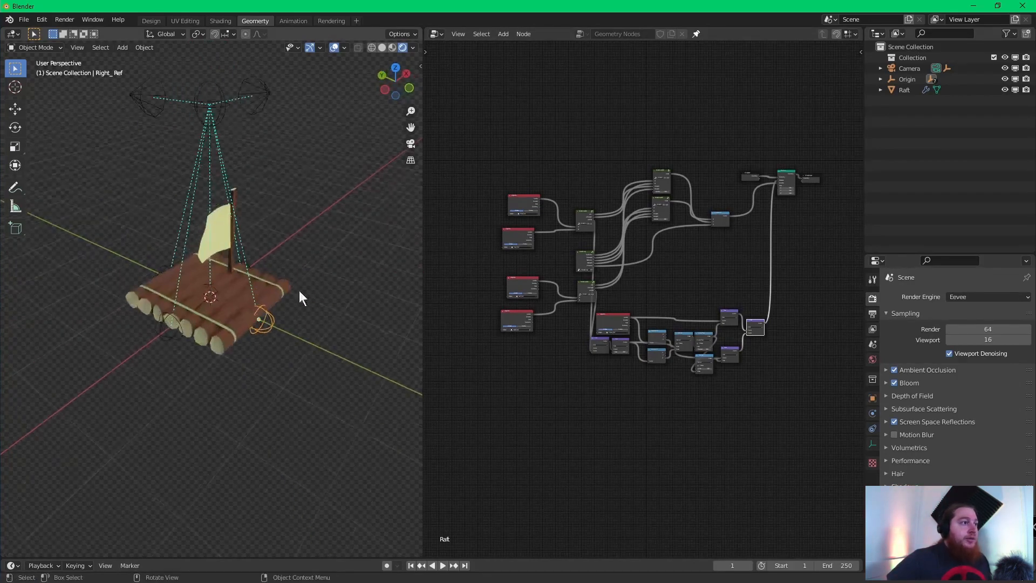
pyautogui.scroll(-2, 330, 311)
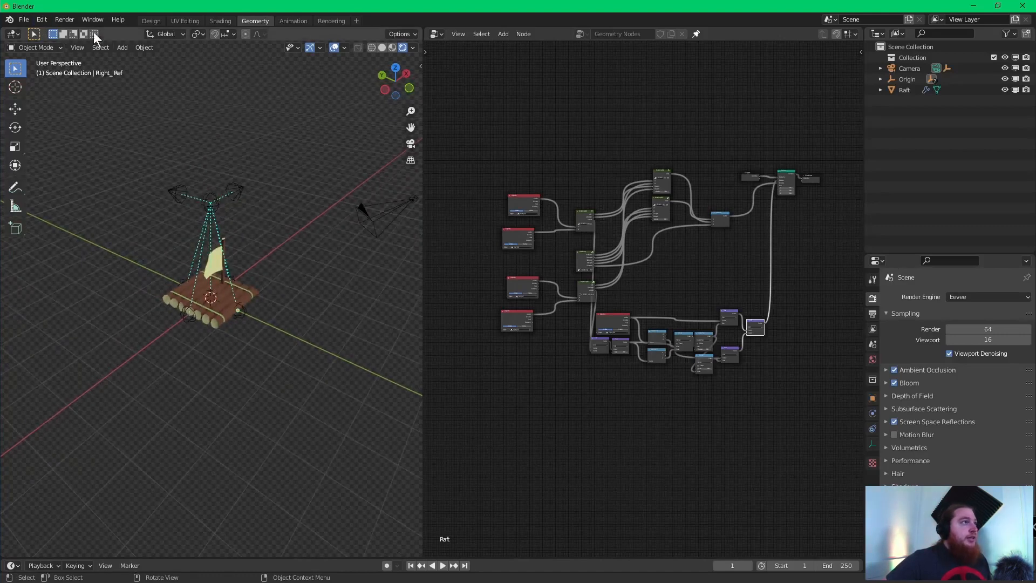
pyautogui.click(119, 47)
pyautogui.moveTo(141, 60)
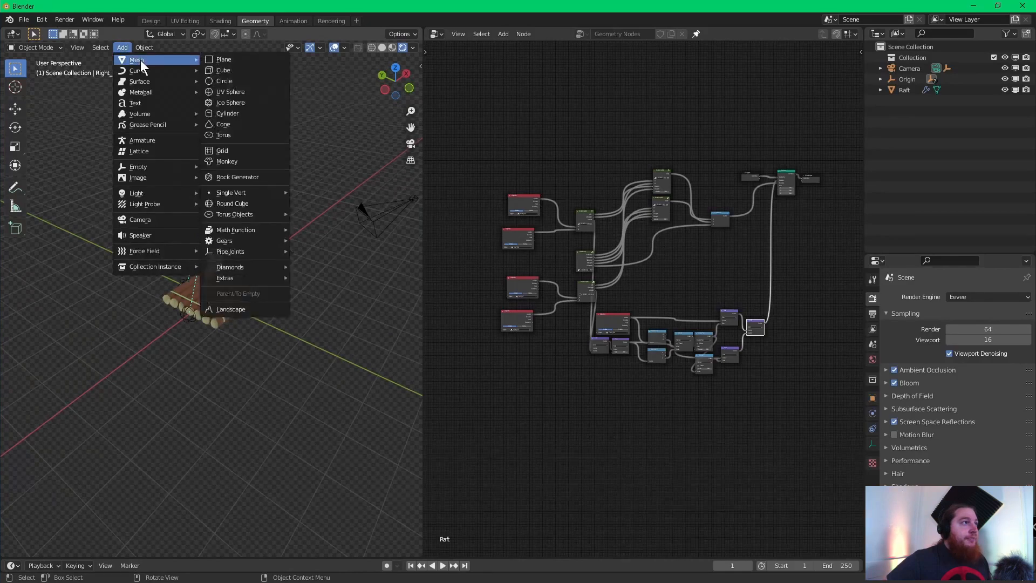
pyautogui.click(210, 60)
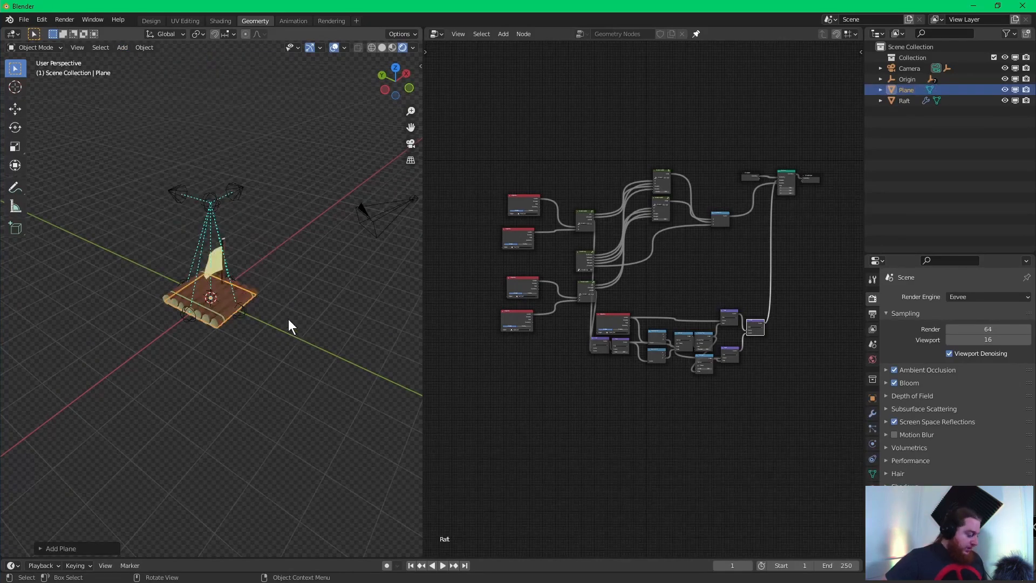
pyautogui.click(297, 302)
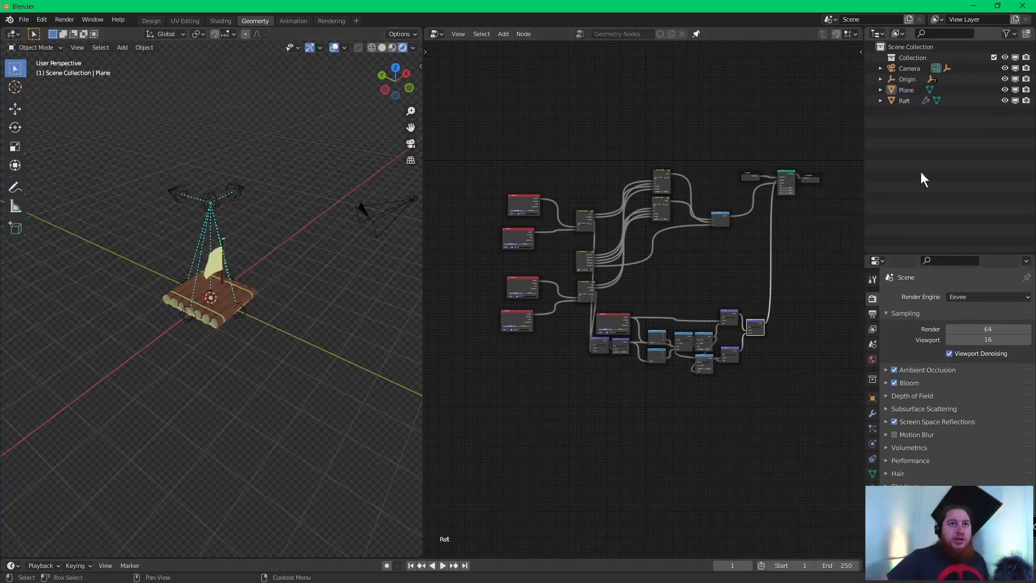
# - Add an Ocean modifier to the plane
pyautogui.click(900, 90)
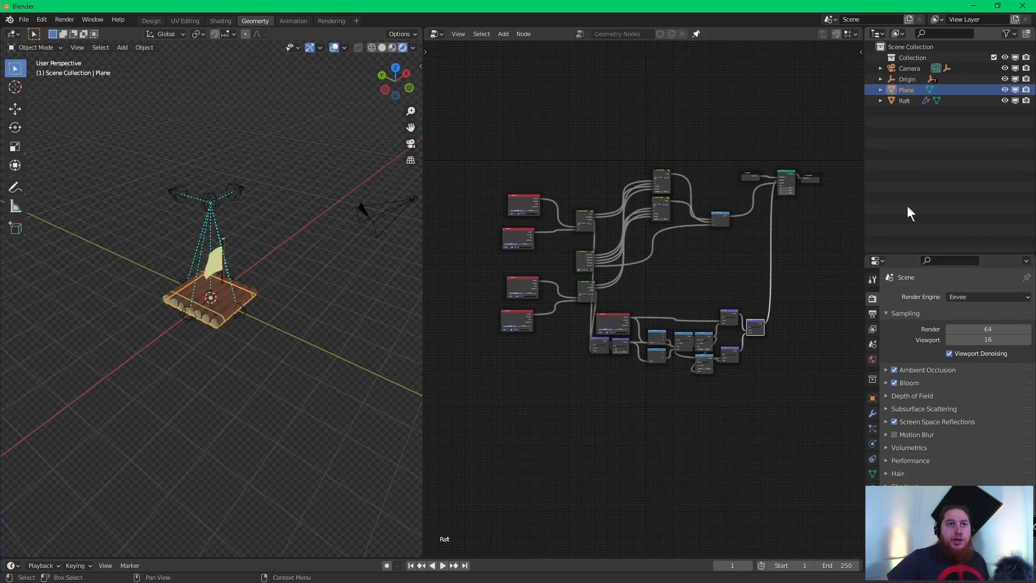
pyautogui.click(873, 473)
pyautogui.click(875, 420)
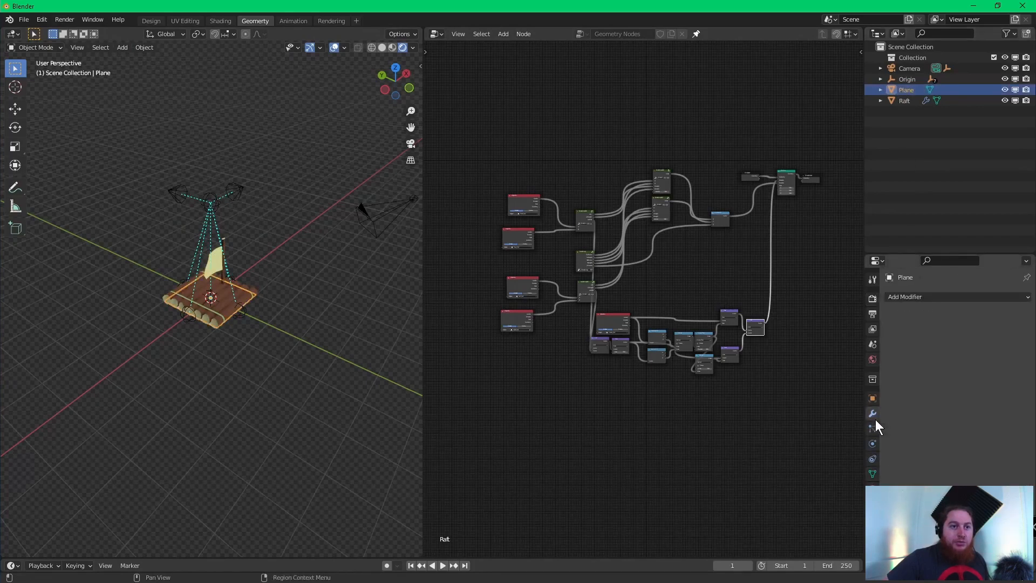
pyautogui.click(920, 301)
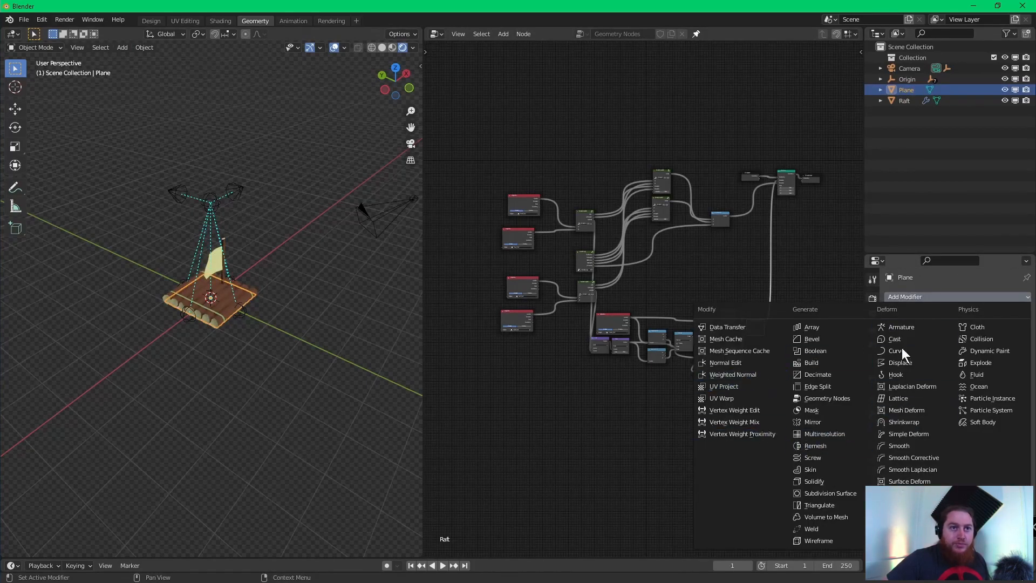
pyautogui.click(966, 386)
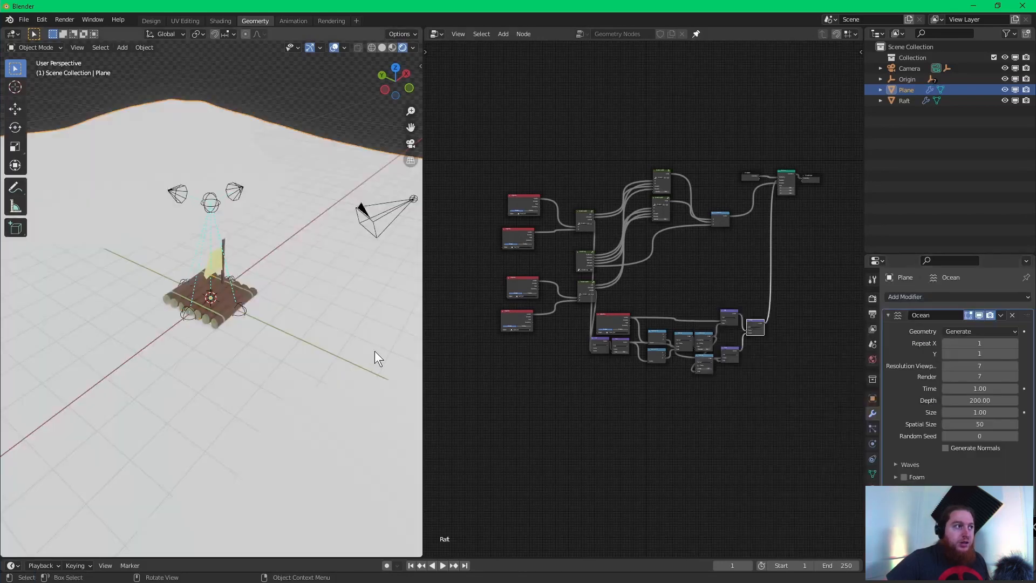
# - Set the Ocean modifier's size to 2.00 and switch the viewport to wireframe shading
pyautogui.scroll(-4, 375, 350)
pyautogui.moveTo(306, 341); pyautogui.dragTo(278, 313, button='middle')
pyautogui.scroll(3, 225, 278)
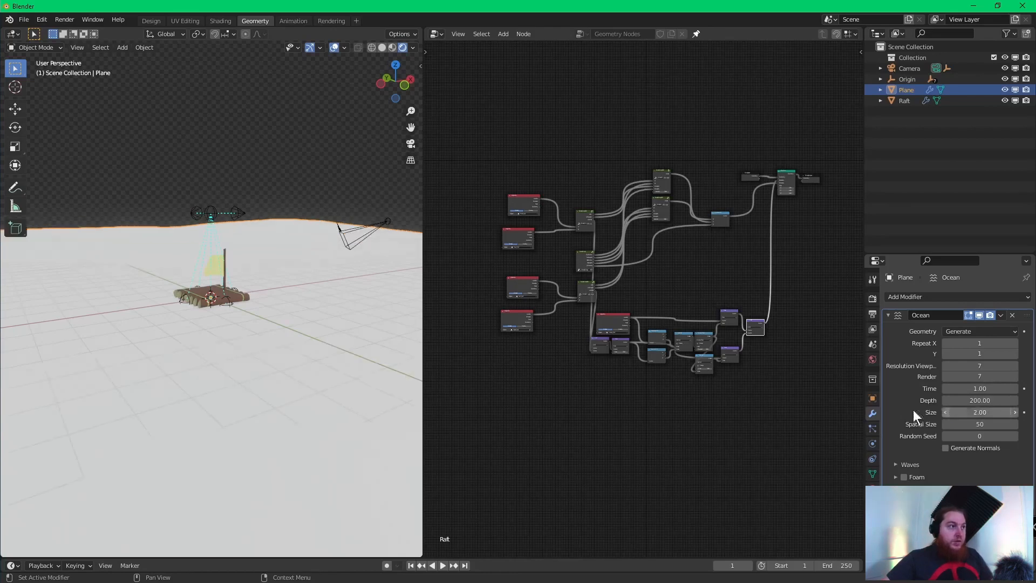
pyautogui.moveTo(187, 224); pyautogui.dragTo(205, 247, button='middle')
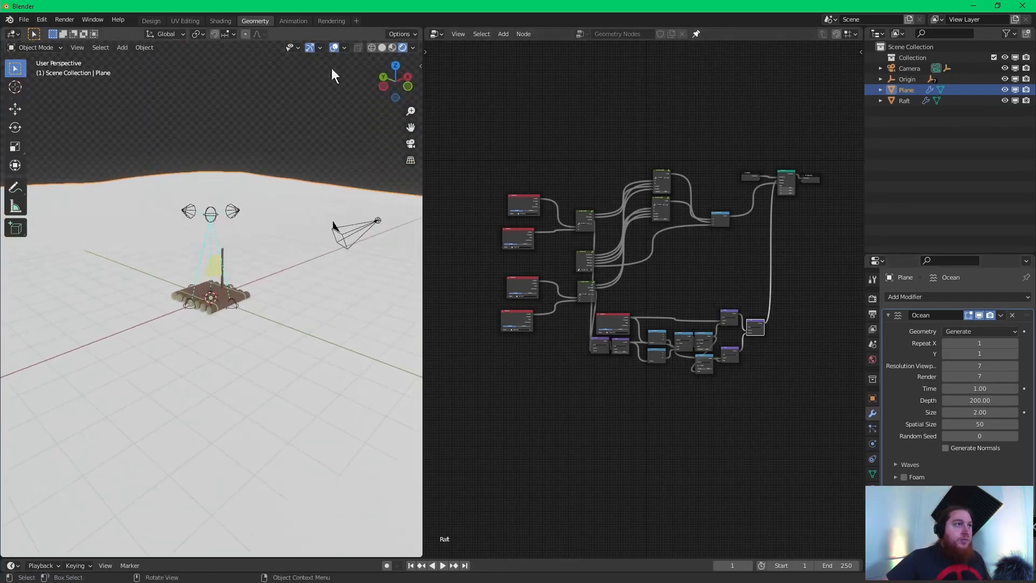
pyautogui.click(372, 48)
pyautogui.moveTo(318, 205)
pyautogui.mouseDown(button='middle')
pyautogui.moveTo(301, 296)
pyautogui.moveTo(220, 281)
pyautogui.moveTo(319, 311)
pyautogui.mouseUp(button='middle')
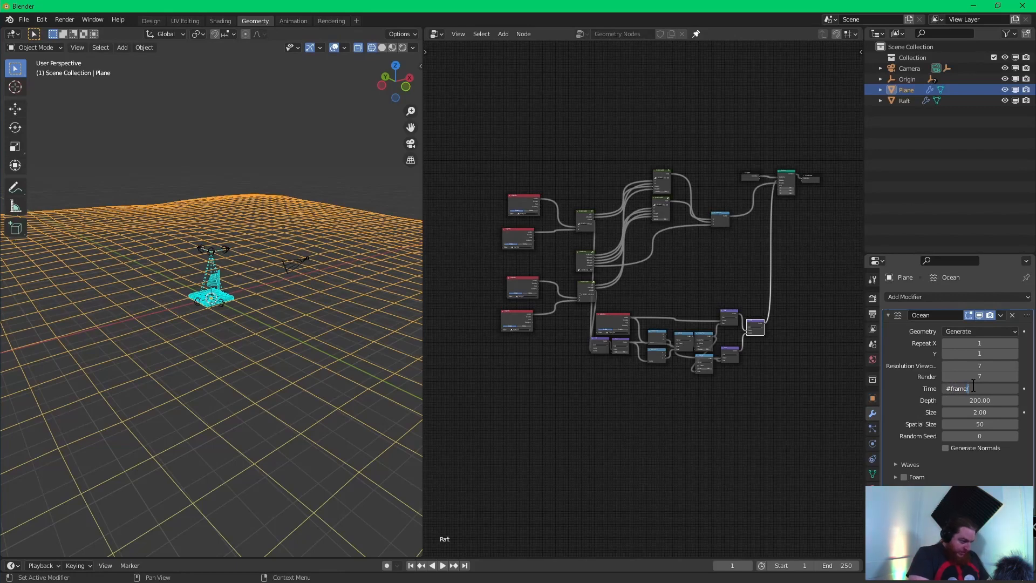
# - Drive the Ocean modifier's Time with a #frame expression and play the animation
pyautogui.press('Return')
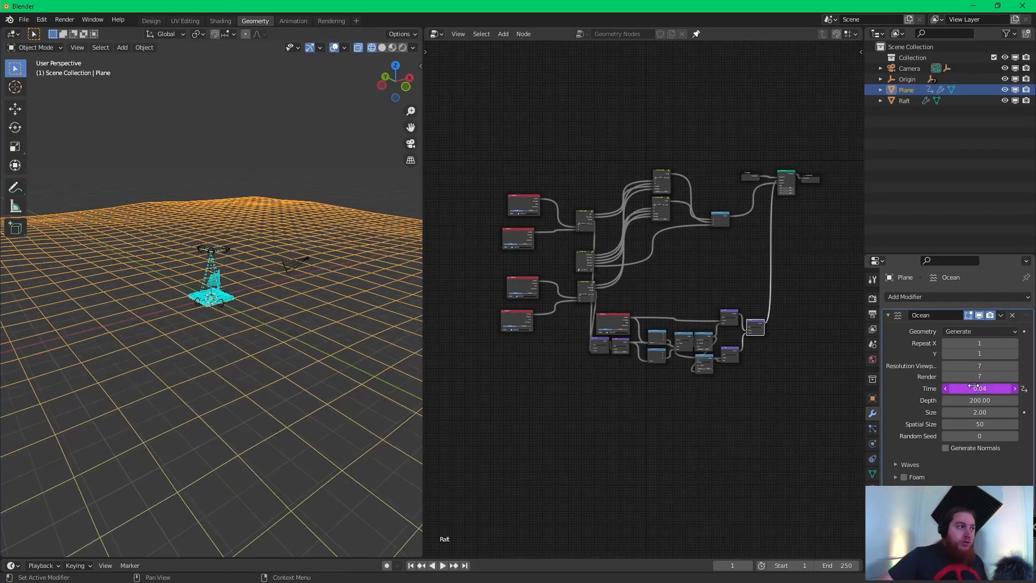
pyautogui.click(443, 566)
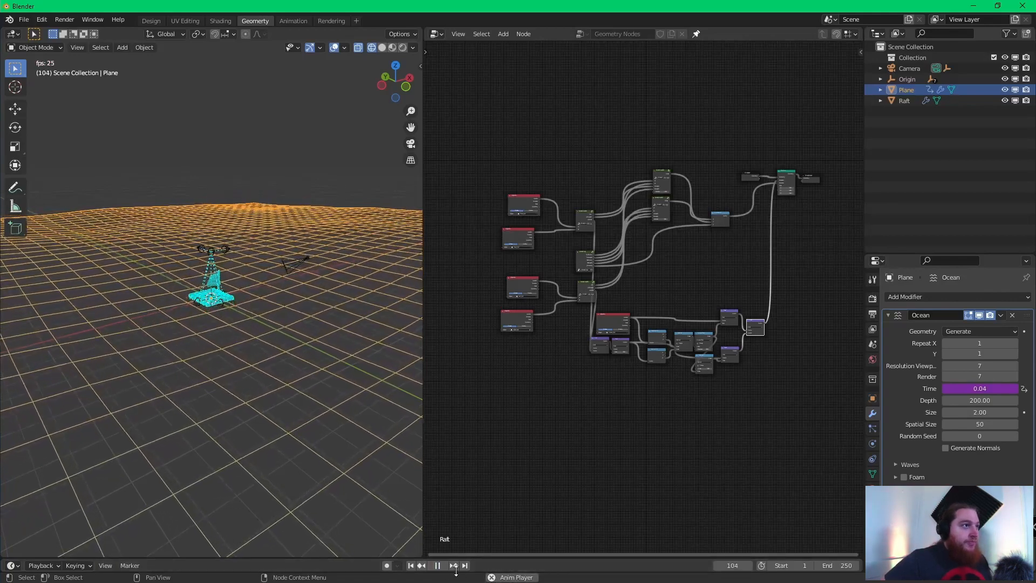
pyautogui.scroll(5, 276, 284)
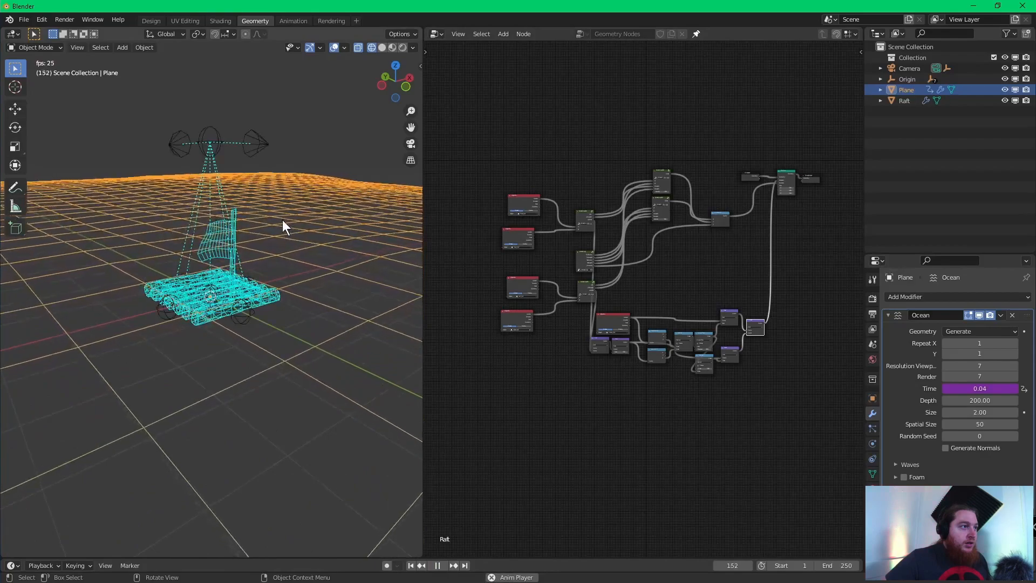
pyautogui.moveTo(282, 219)
pyautogui.mouseDown(button='middle')
pyautogui.moveTo(266, 244)
pyautogui.moveTo(208, 231)
pyautogui.moveTo(269, 251)
pyautogui.moveTo(272, 230)
pyautogui.mouseUp(button='middle')
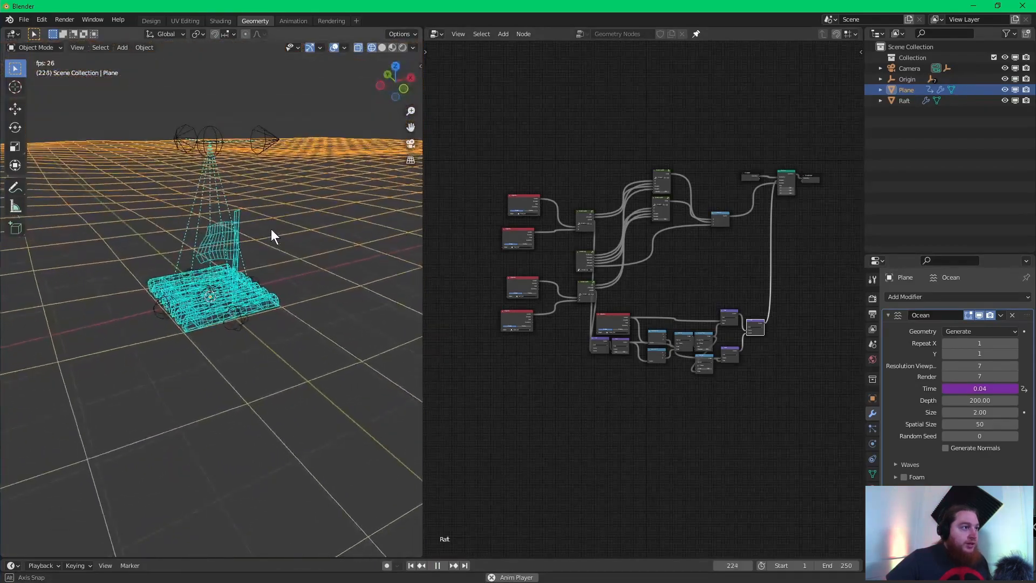
# - Add a Shrinkwrap constraint to the Right_Ref empty with the ocean plane as its target
pyautogui.click(235, 320)
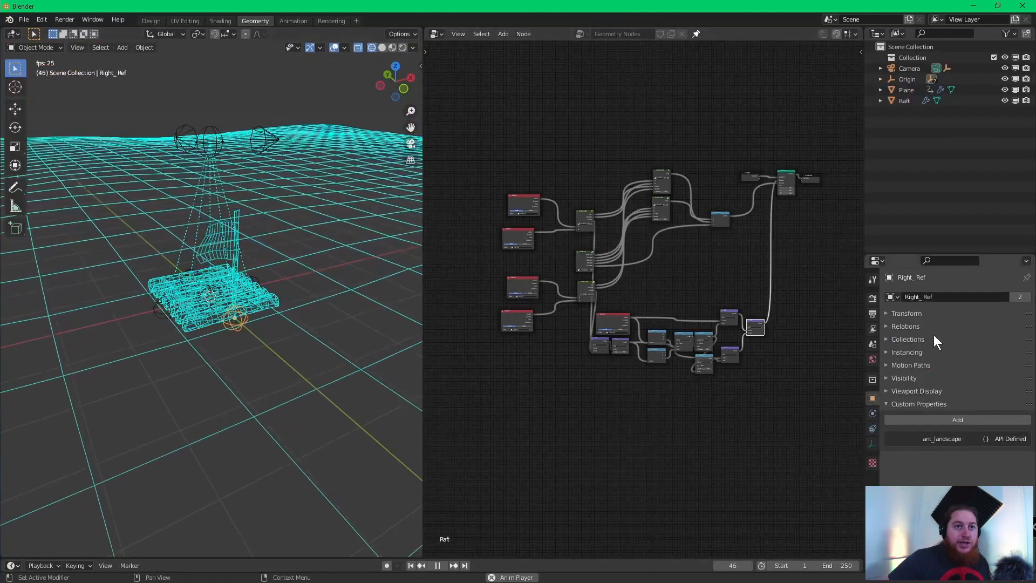
pyautogui.click(873, 426)
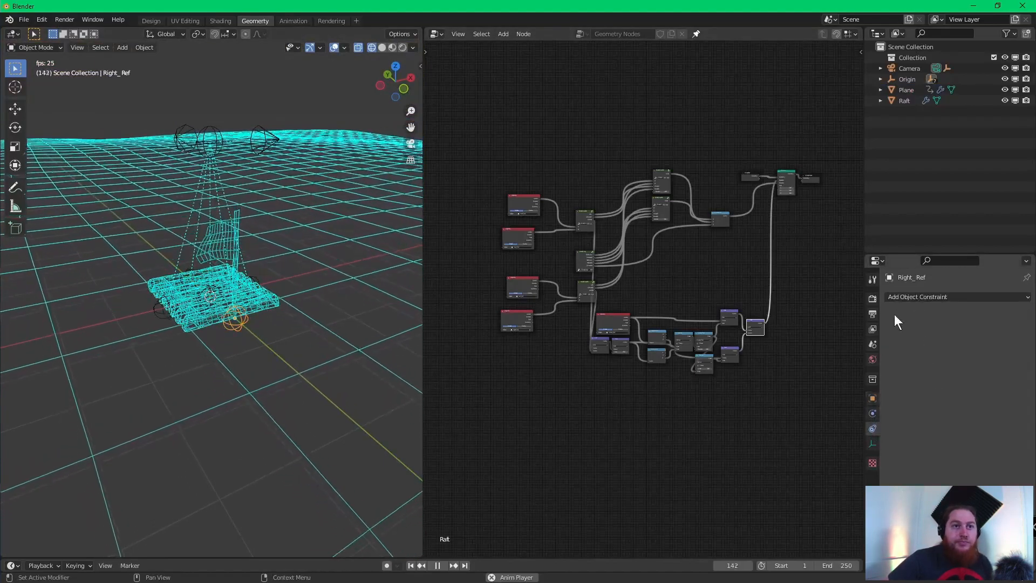
pyautogui.click(906, 293)
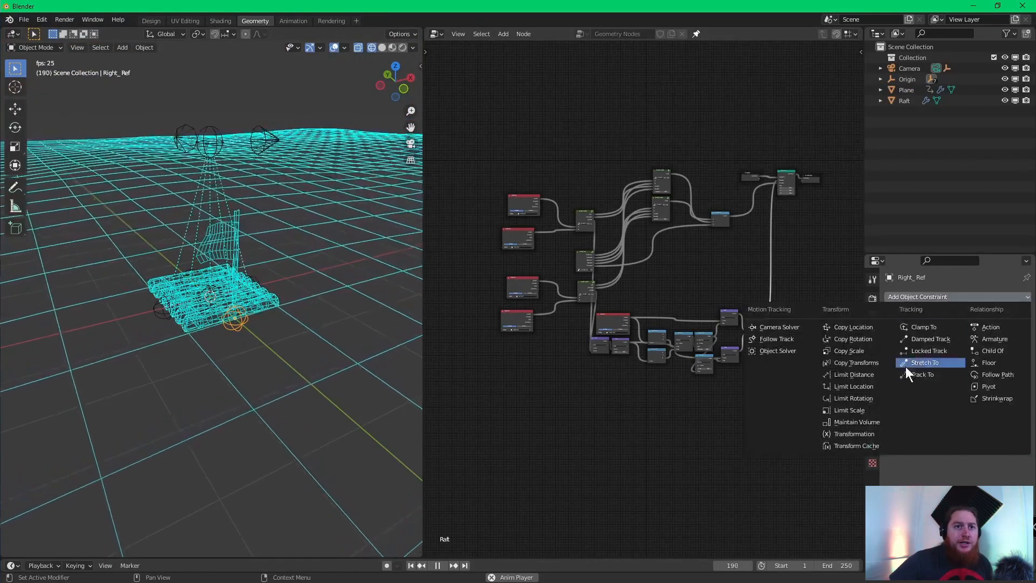
pyautogui.click(998, 397)
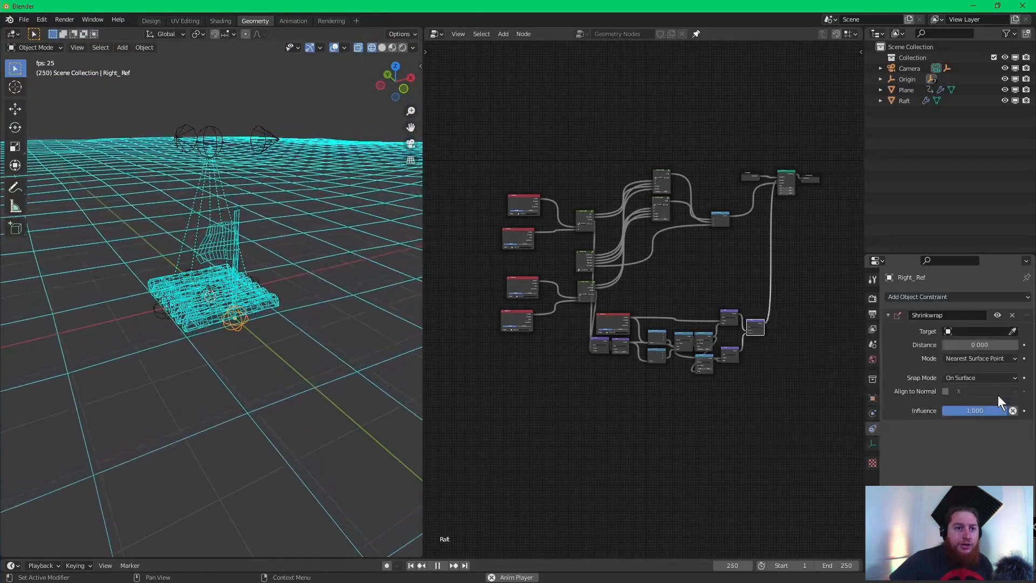
pyautogui.click(977, 330)
pyautogui.click(919, 349)
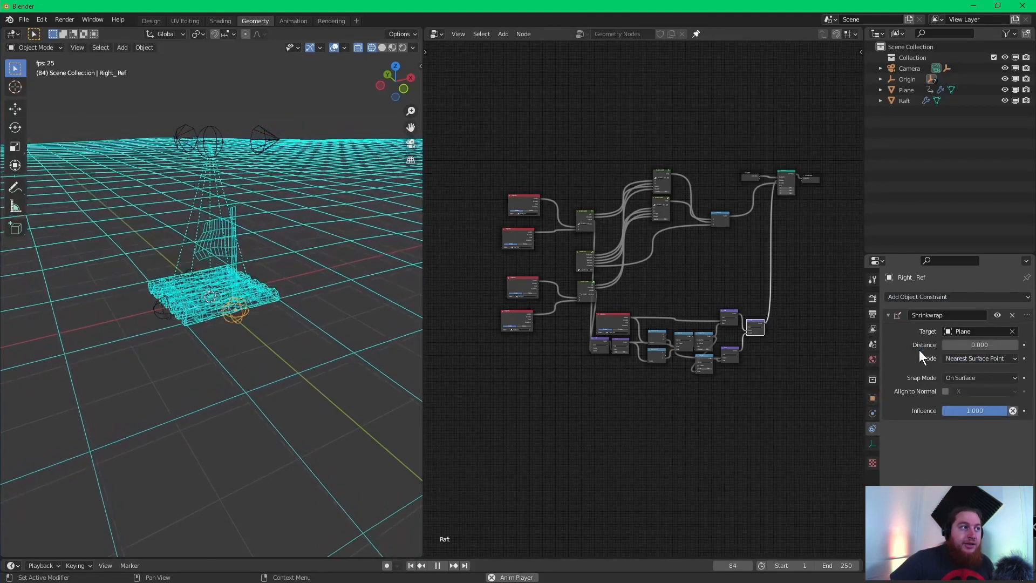
# - Set the Right_Ref Shrinkwrap constraint's mode to Project along the -Z axis
pyautogui.click(974, 360)
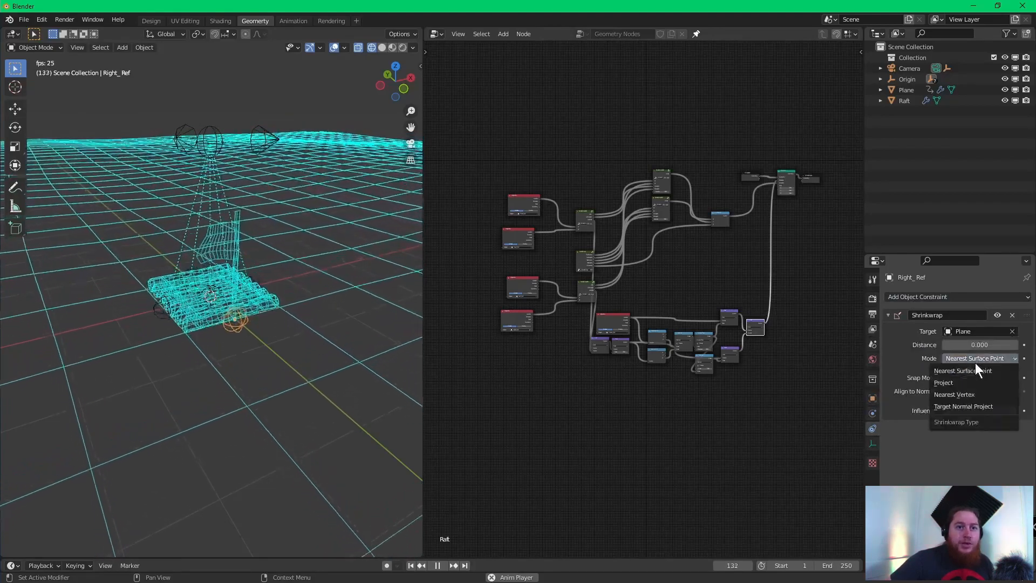
pyautogui.click(965, 381)
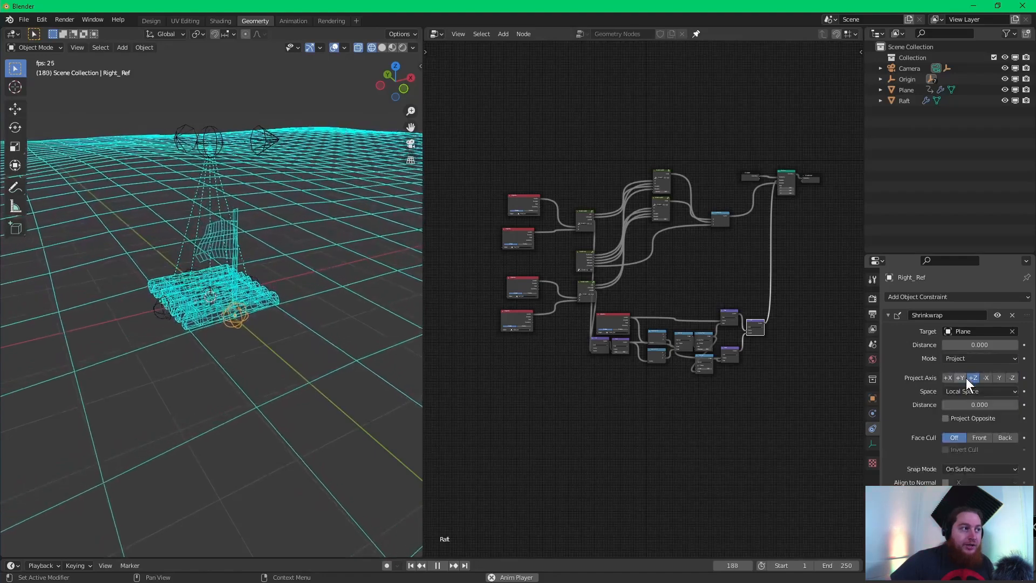
pyautogui.click(974, 378)
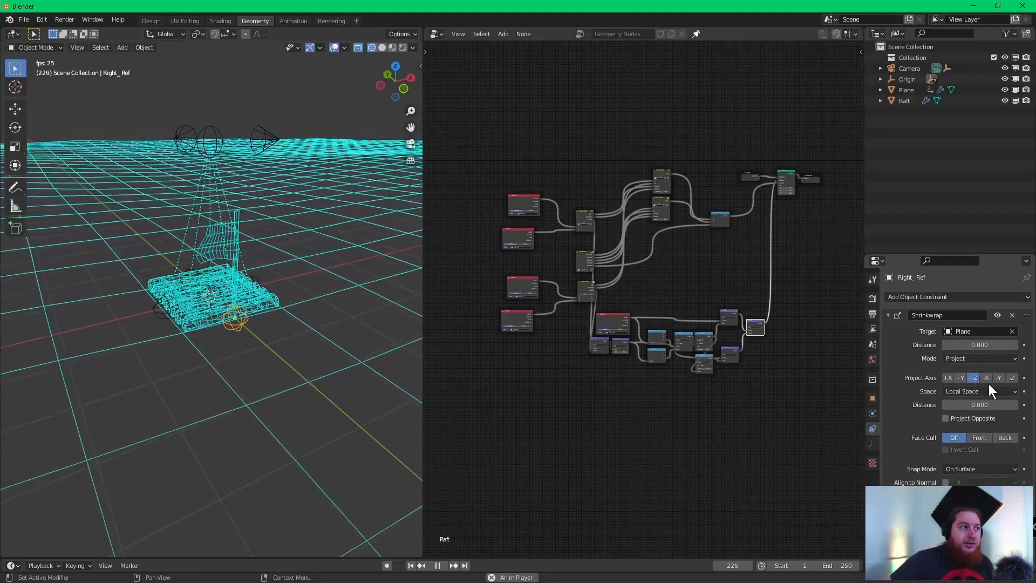
pyautogui.click(1009, 380)
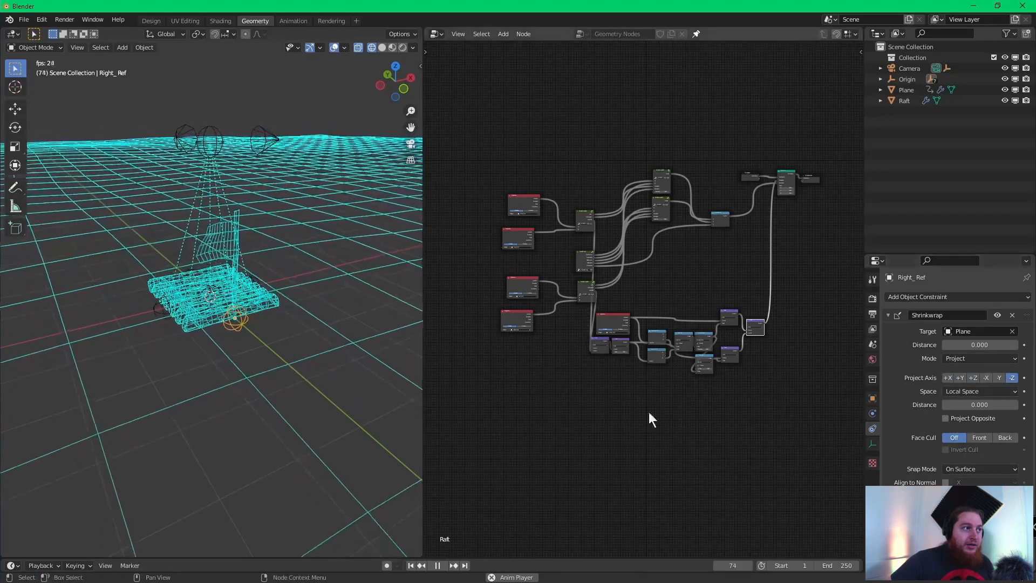
# - Examine the raft and its reference empties up close from a low angle while the ocean animation plays
pyautogui.click(303, 263)
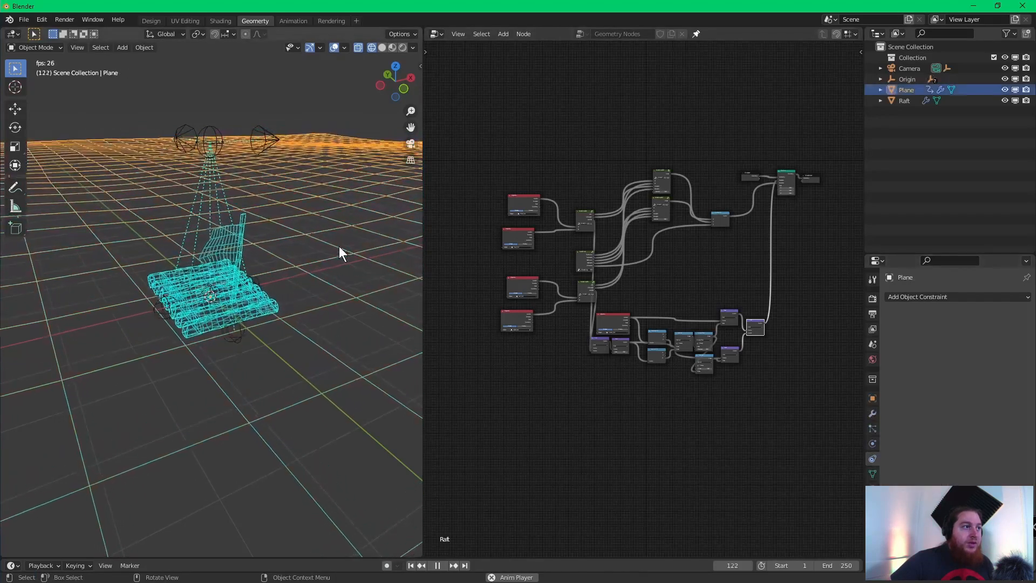
pyautogui.scroll(5, 265, 312)
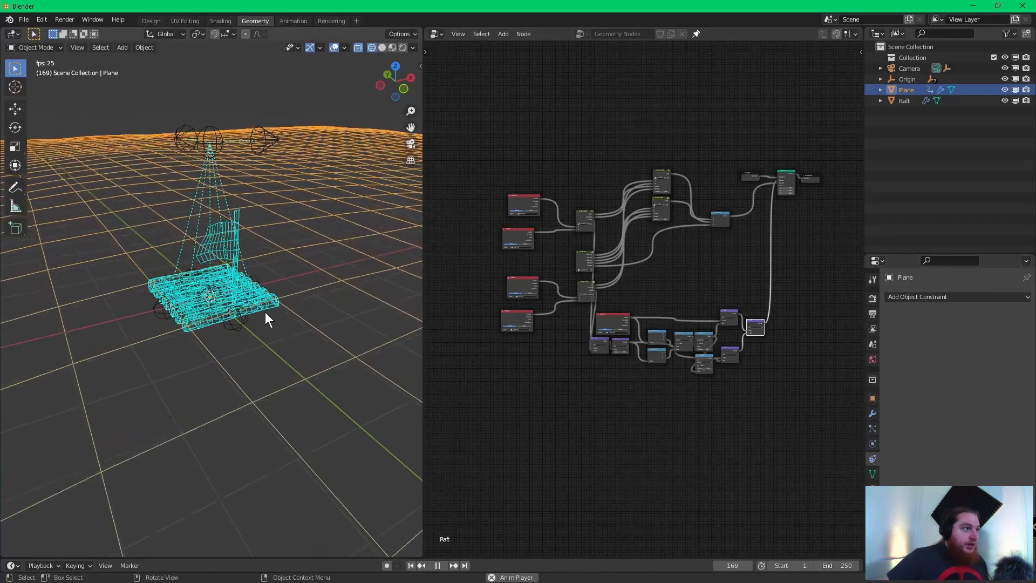
pyautogui.moveTo(288, 338); pyautogui.dragTo(271, 308, button='middle')
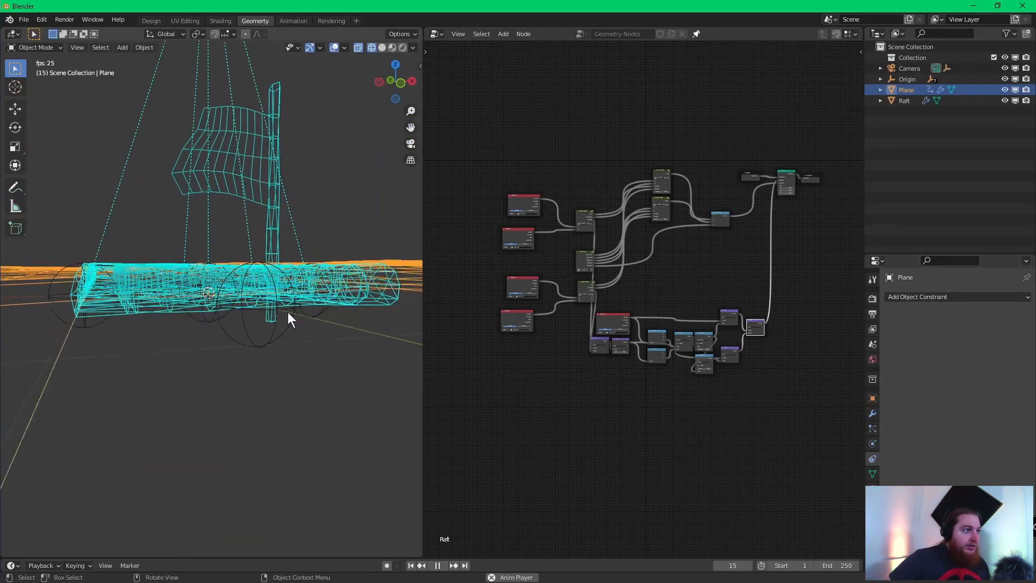
pyautogui.scroll(-5, 280, 312)
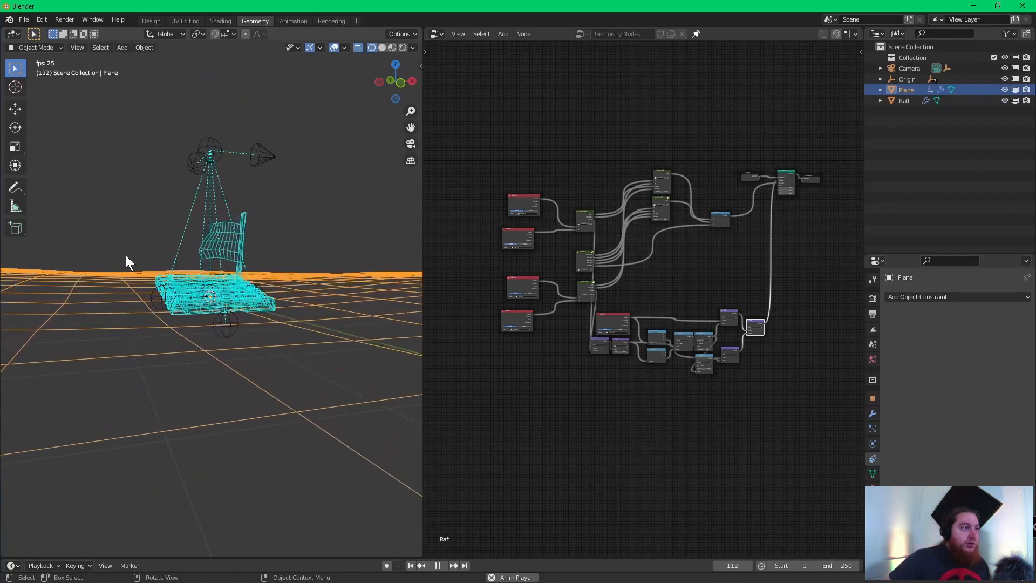
# - Move the Center_Ref, Front_Ref, Left_Ref, Rear_Ref and Right_Ref empties together 1 m up along the global Z axis
pyautogui.moveTo(126, 255); pyautogui.dragTo(329, 320)
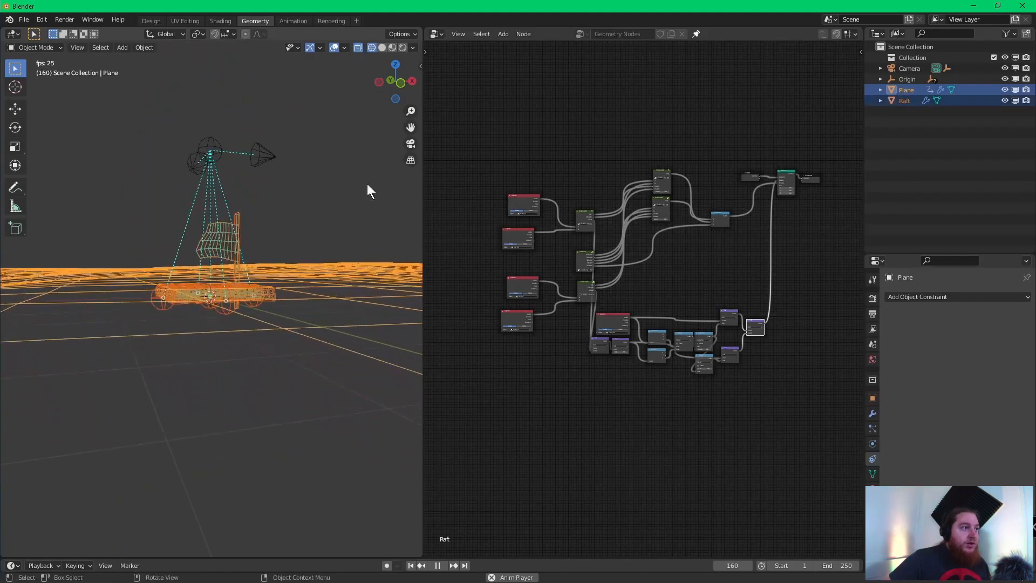
pyautogui.click(881, 81)
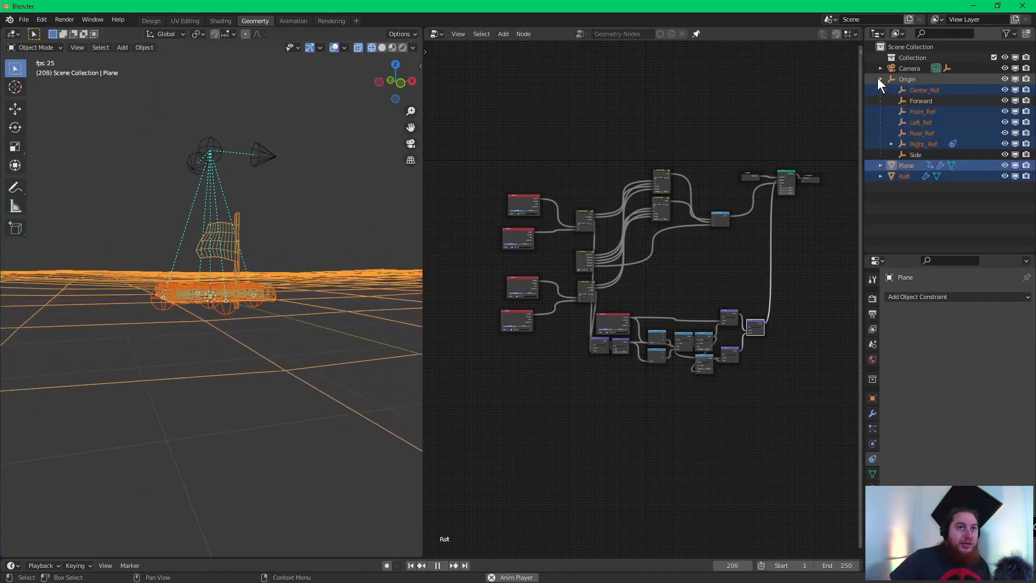
pyautogui.click(937, 211)
pyautogui.click(916, 92)
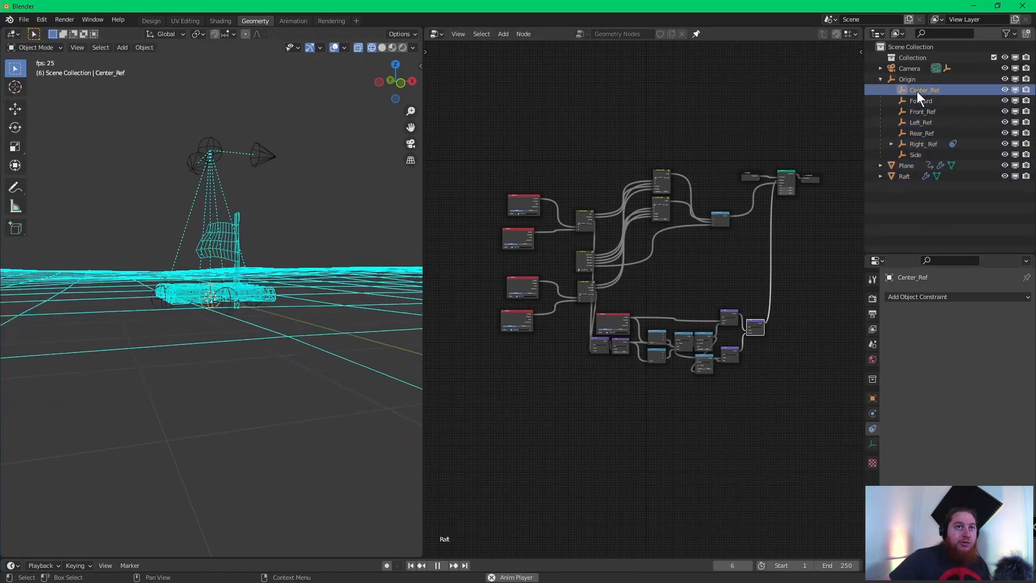
pyautogui.keyDown('ctrl'); pyautogui.click(918, 111); pyautogui.keyUp('ctrl')
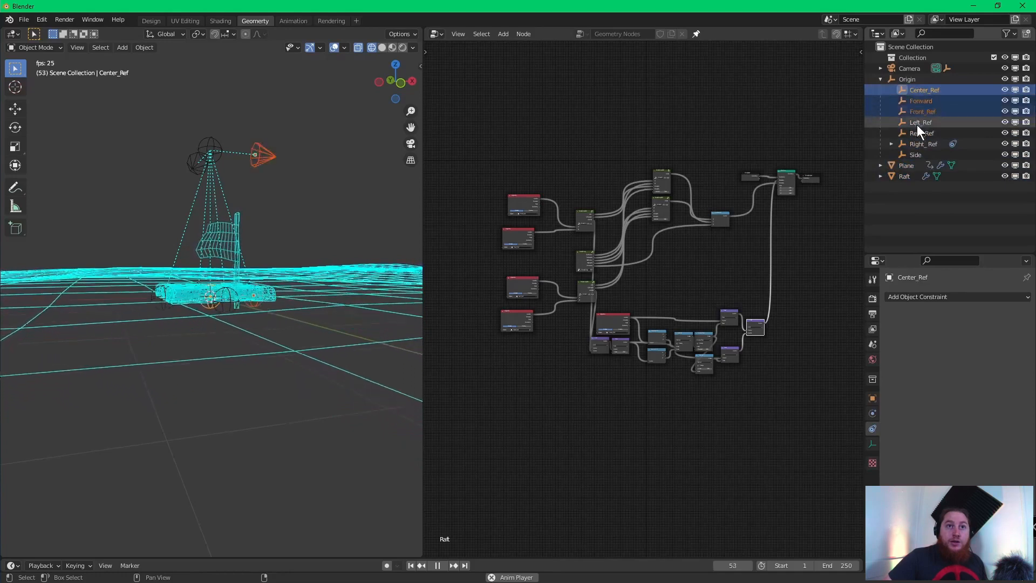
pyautogui.keyDown('ctrl'); pyautogui.click(913, 101); pyautogui.keyUp('ctrl')
pyautogui.keyDown('ctrl'); pyautogui.click(913, 101); pyautogui.keyUp('ctrl')
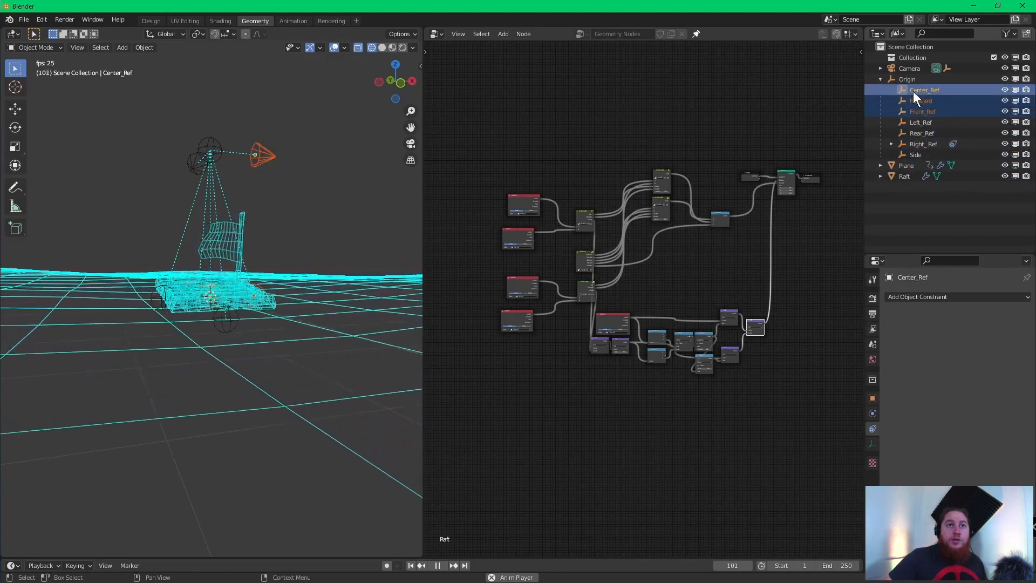
pyautogui.keyDown('ctrl'); pyautogui.click(923, 112); pyautogui.keyUp('ctrl')
pyautogui.keyDown('ctrl'); pyautogui.click(917, 123); pyautogui.keyUp('ctrl')
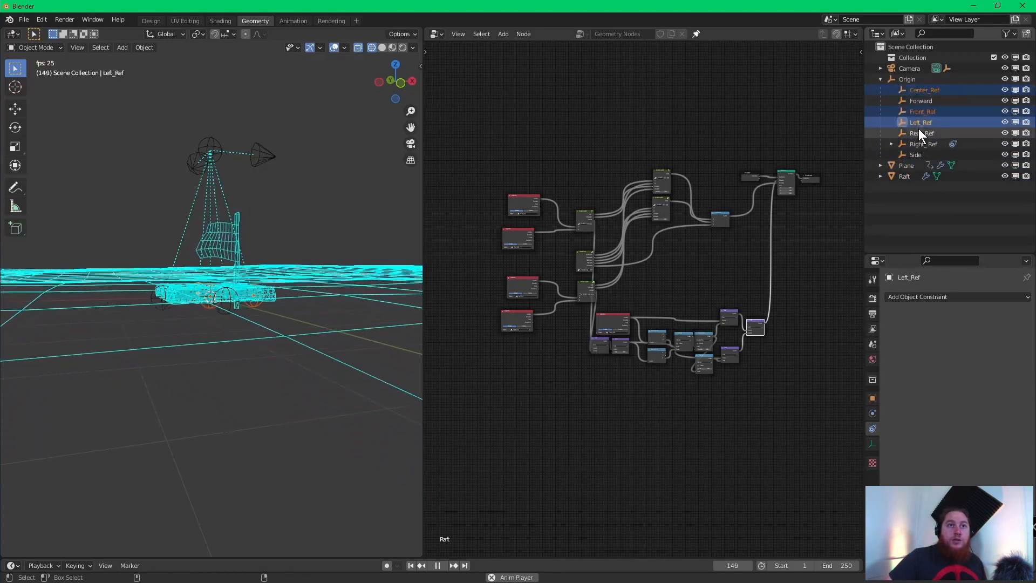
pyautogui.keyDown('ctrl'); pyautogui.click(917, 134); pyautogui.keyUp('ctrl')
pyautogui.keyDown('ctrl'); pyautogui.click(916, 143); pyautogui.keyUp('ctrl')
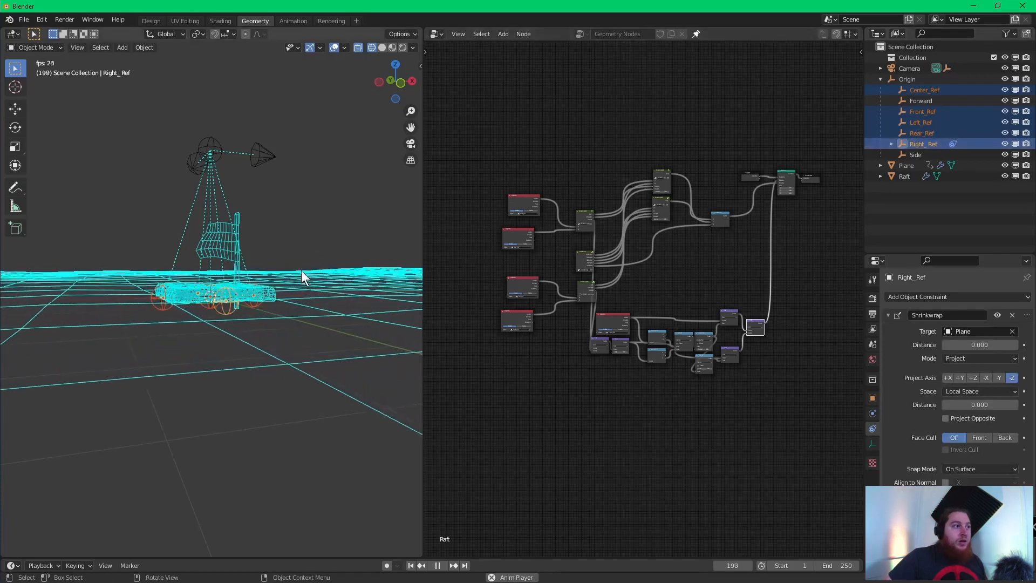
pyautogui.press('g')
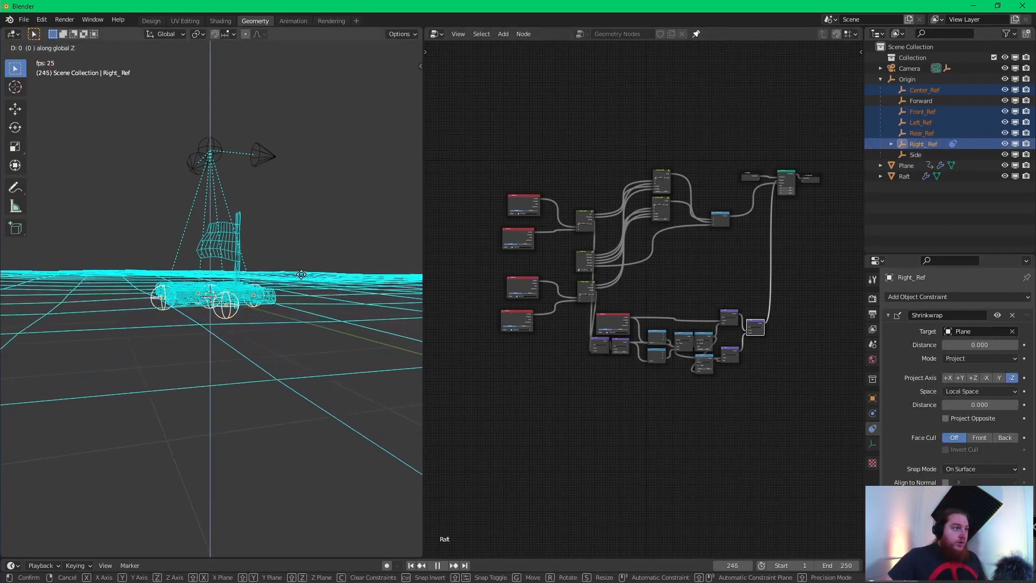
pyautogui.press('z')
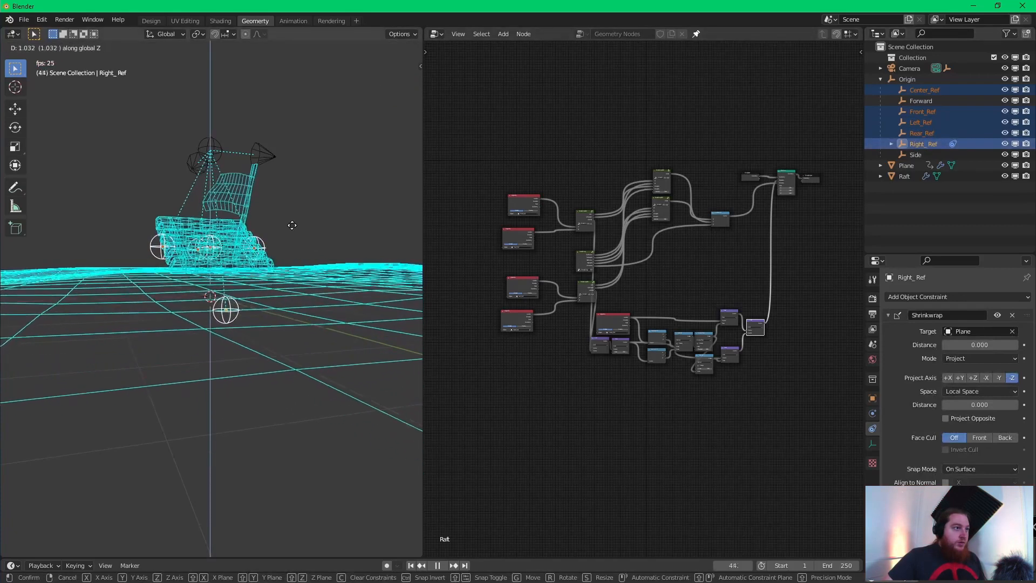
pyautogui.press('1')
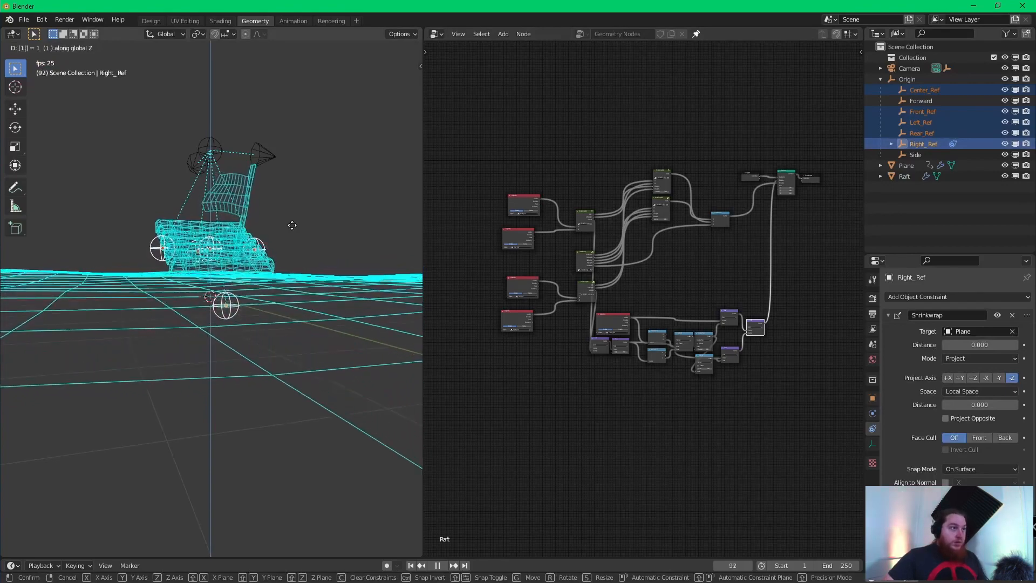
pyautogui.press('Return')
pyautogui.moveTo(292, 225); pyautogui.dragTo(324, 197, button='middle')
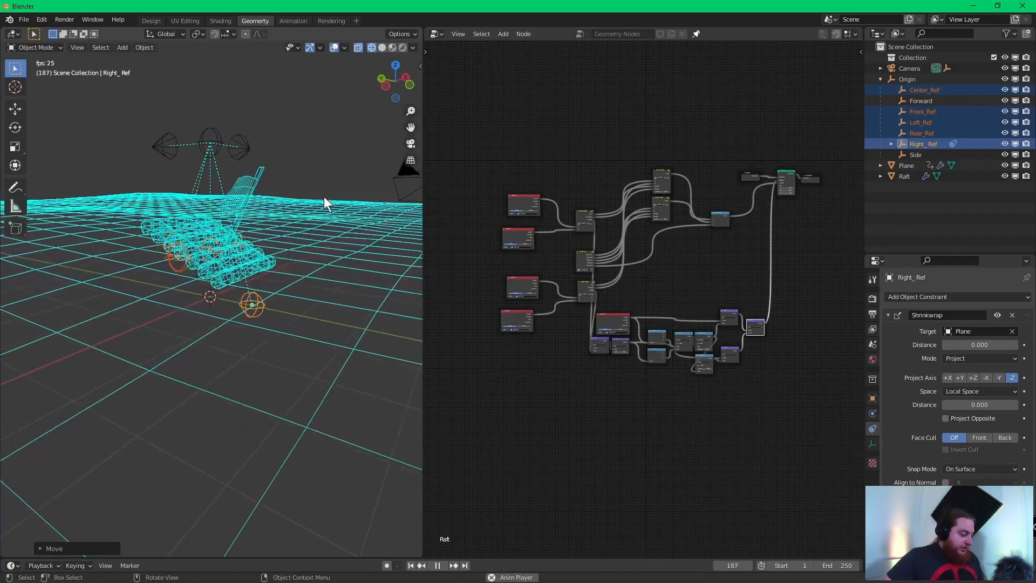
pyautogui.click(175, 263)
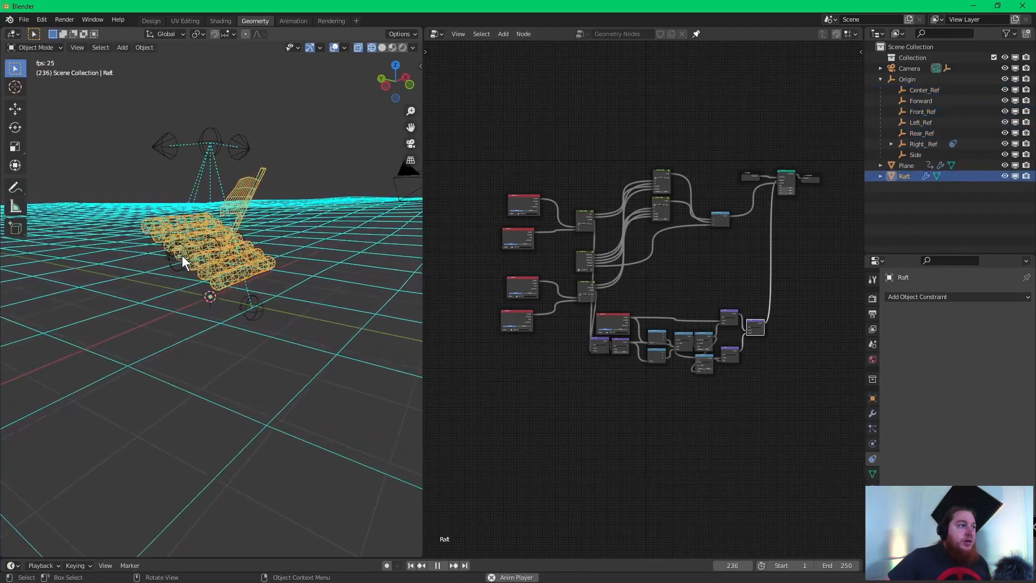
pyautogui.click(174, 257)
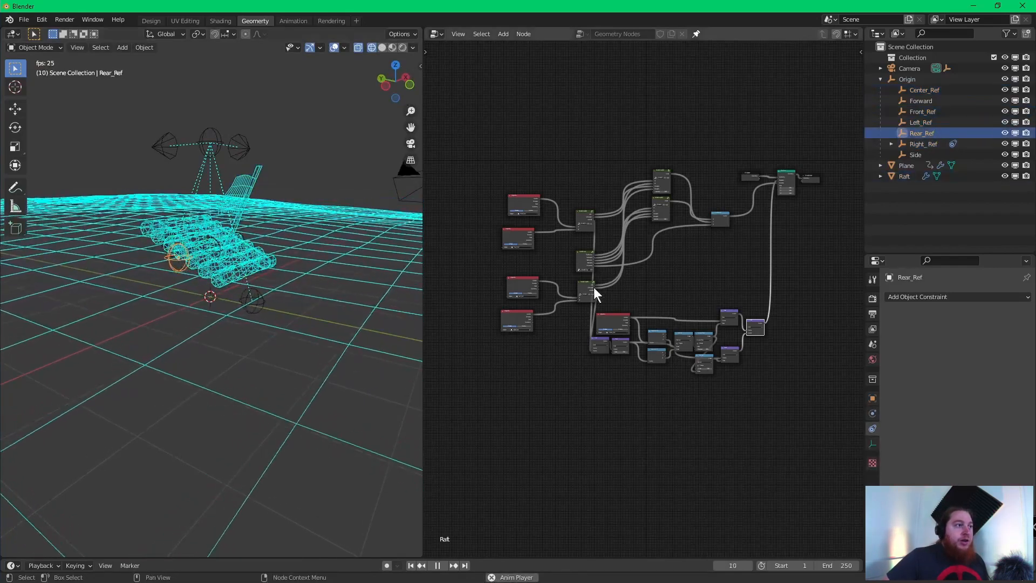
pyautogui.click(921, 297)
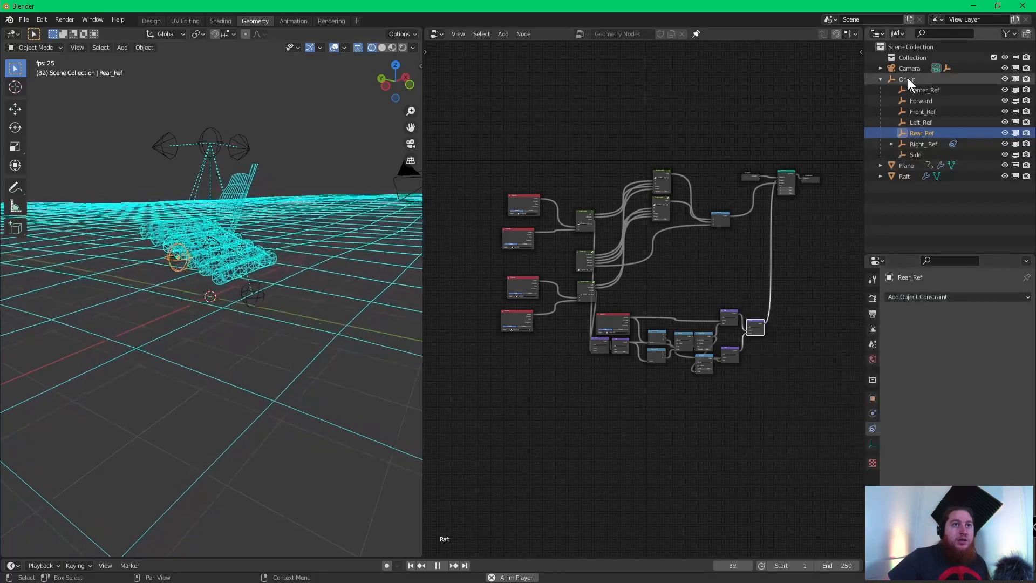
pyautogui.click(928, 111)
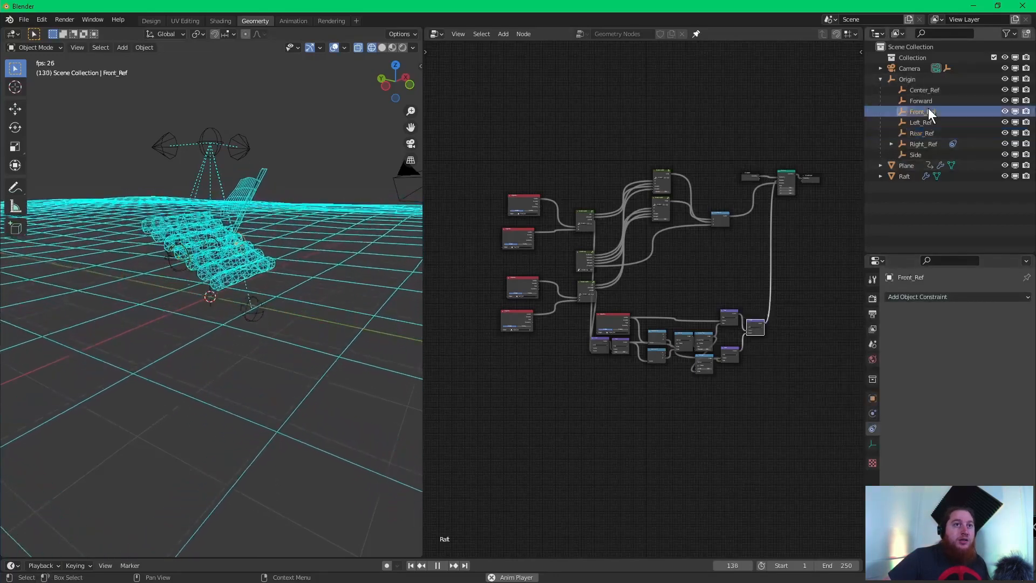
pyautogui.click(921, 142)
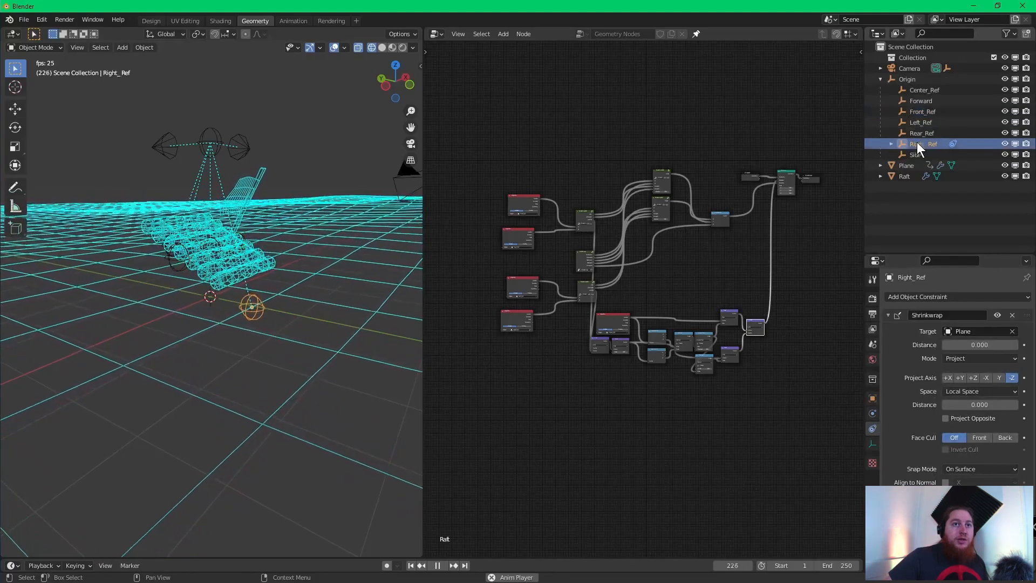
pyautogui.keyDown('ctrl'); pyautogui.click(912, 133); pyautogui.keyUp('ctrl')
pyautogui.keyDown('ctrl'); pyautogui.click(914, 126); pyautogui.keyUp('ctrl')
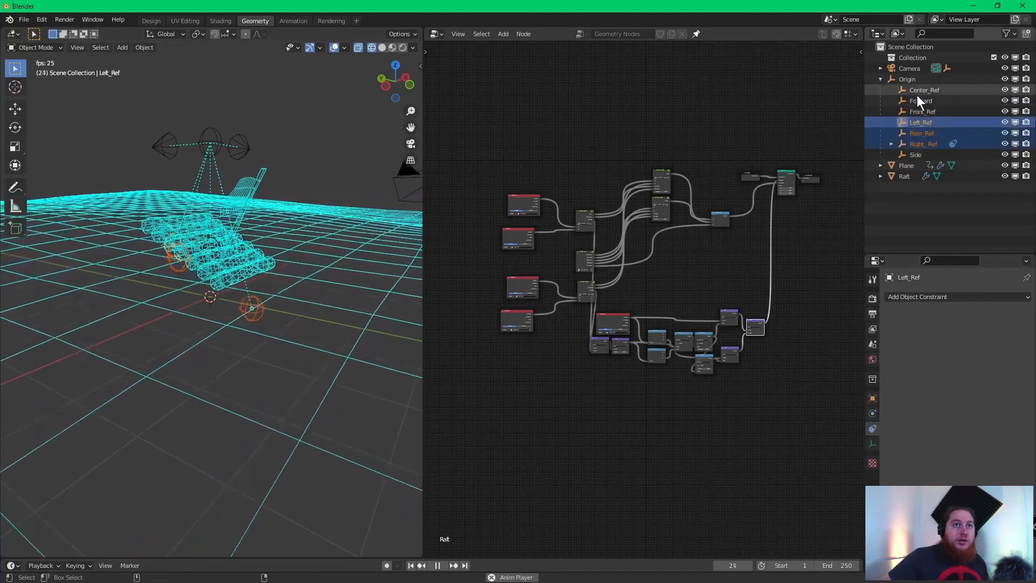
pyautogui.keyDown('ctrl'); pyautogui.click(917, 91); pyautogui.keyUp('ctrl')
pyautogui.keyDown('ctrl'); pyautogui.click(925, 110); pyautogui.keyUp('ctrl')
pyautogui.keyDown('ctrl'); pyautogui.click(923, 143); pyautogui.keyUp('ctrl')
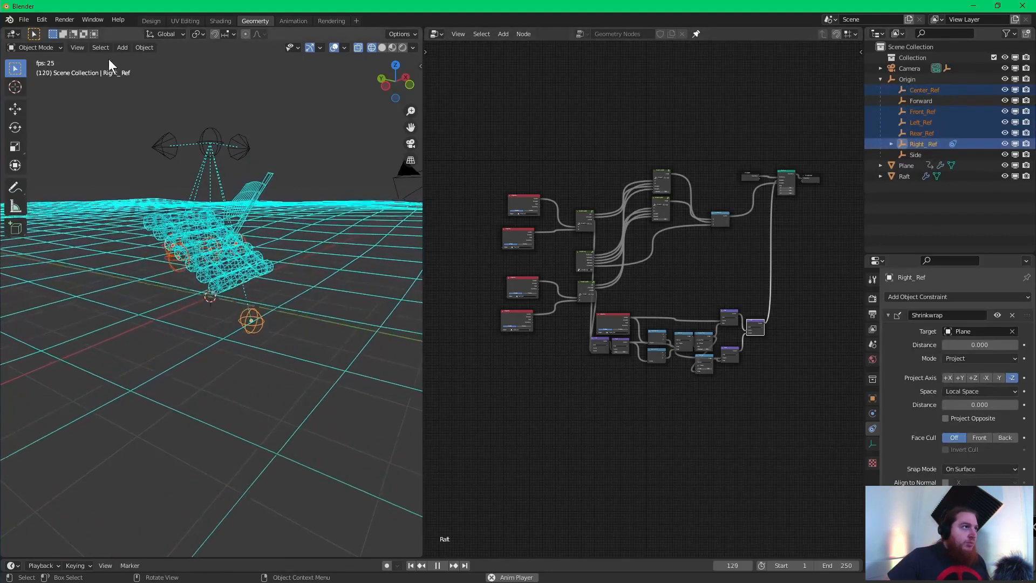
pyautogui.click(143, 47)
pyautogui.moveTo(142, 82)
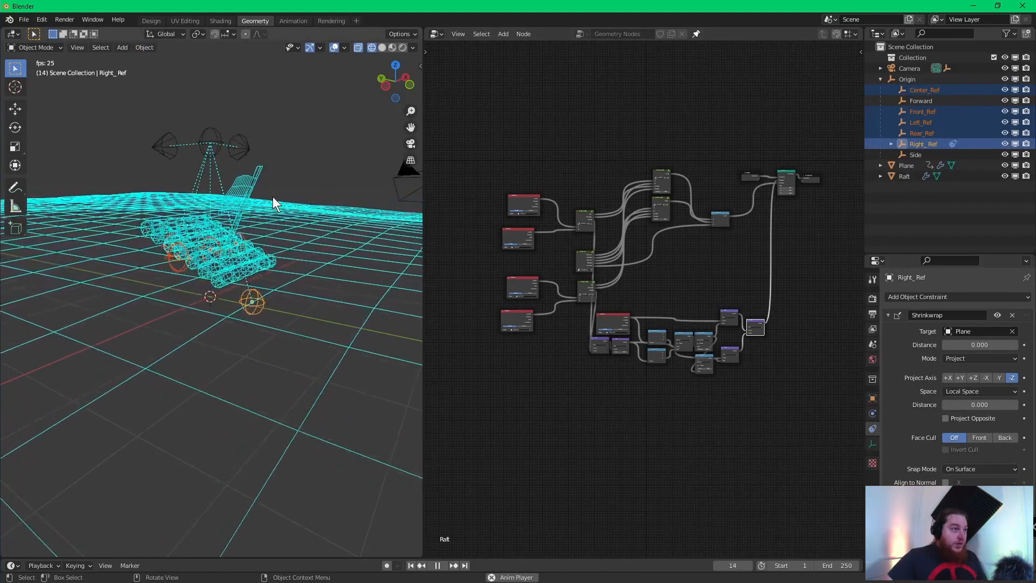
pyautogui.hotkey('shift', 'l')
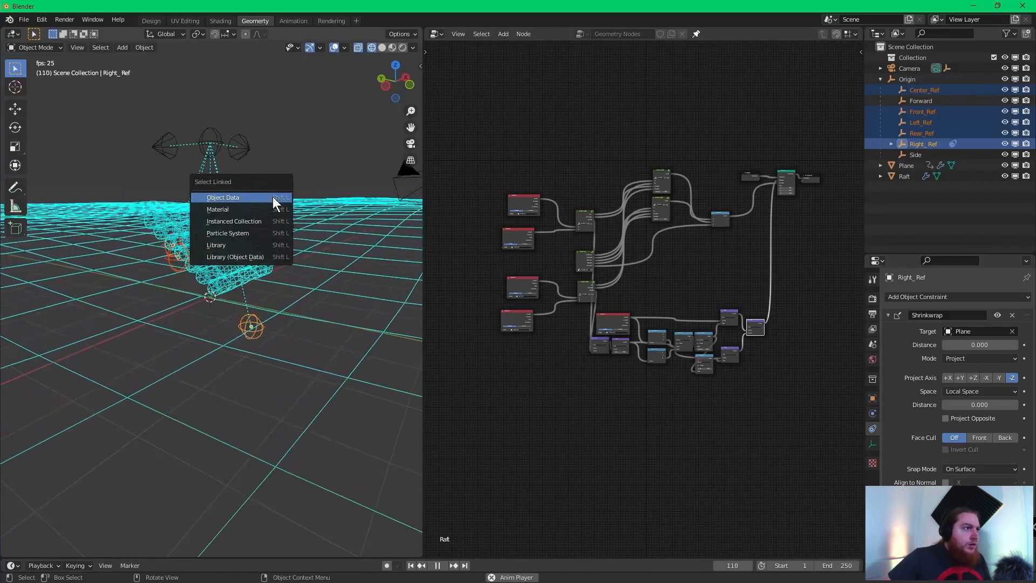
pyautogui.click(280, 195)
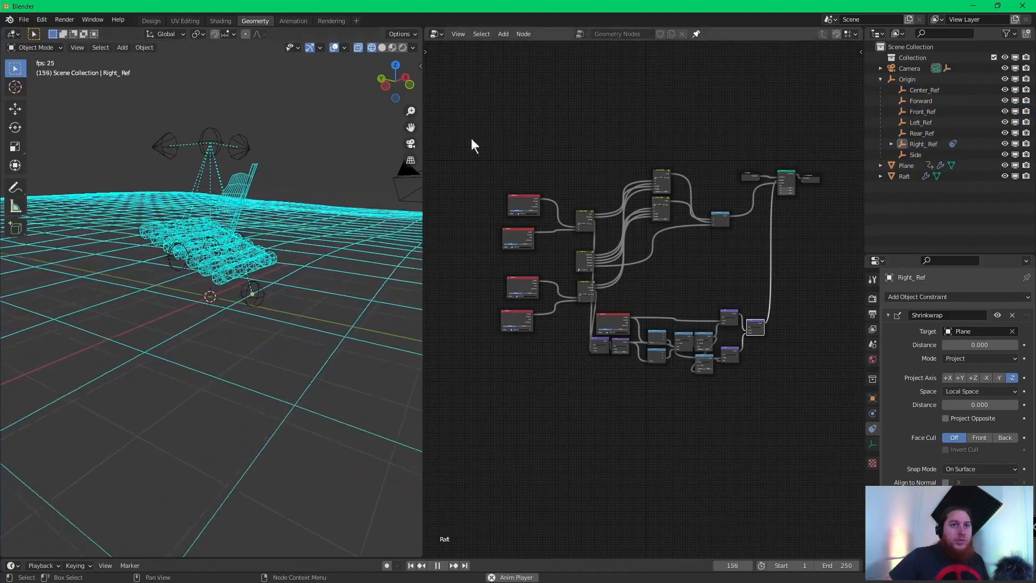
# - Add a Shrinkwrap constraint to the Rear_Ref empty targeting Plane, in Project mode along the -Z axis
pyautogui.click(933, 303)
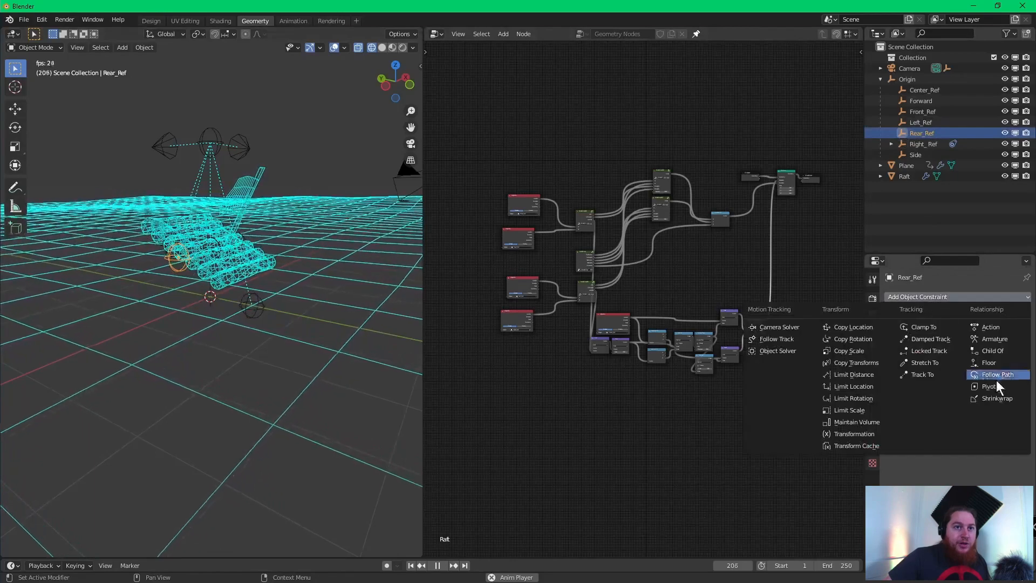
pyautogui.click(1000, 396)
pyautogui.click(958, 331)
pyautogui.click(936, 348)
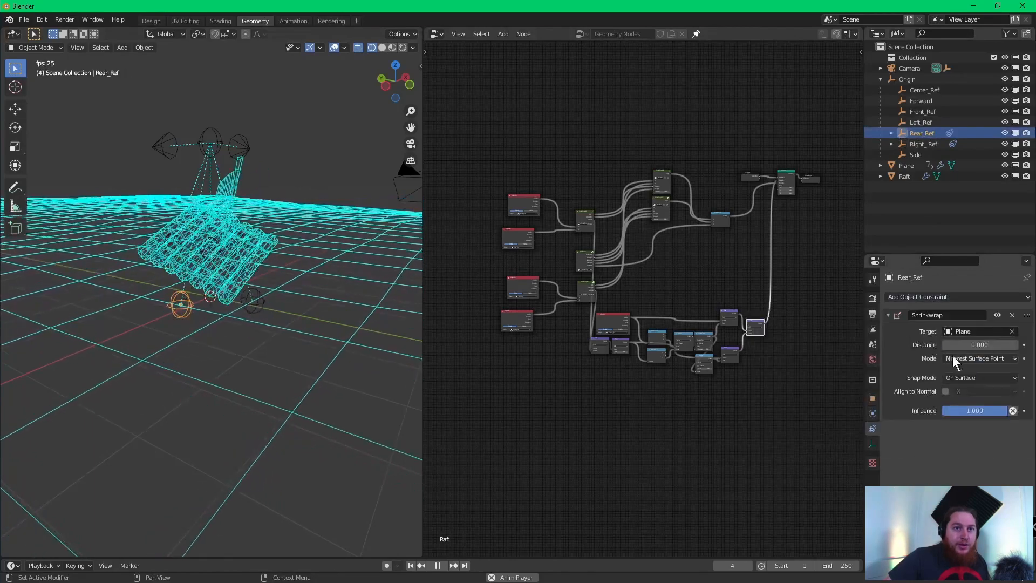
pyautogui.click(978, 356)
pyautogui.click(980, 368)
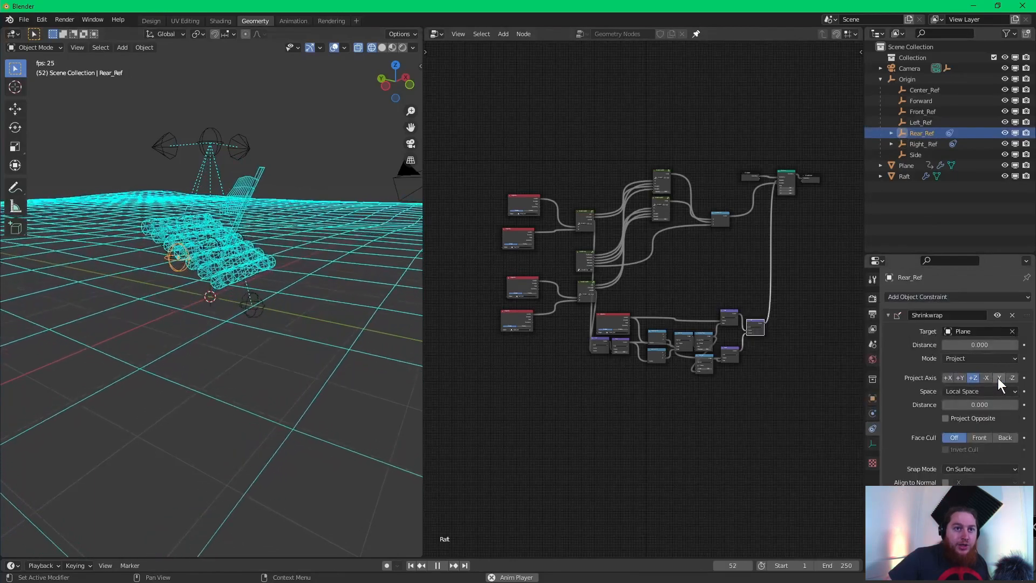
# - Add a Shrinkwrap constraint to the Left_Ref empty targeting Plane, in Project mode along the -Z axis
pyautogui.click(926, 123)
pyautogui.click(949, 296)
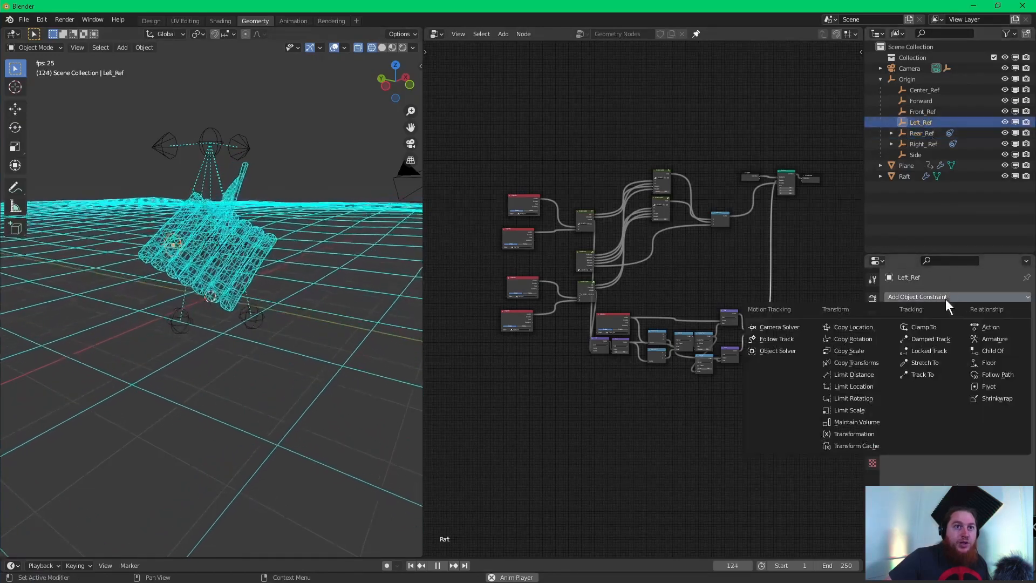
pyautogui.click(986, 405)
pyautogui.click(979, 331)
pyautogui.click(948, 346)
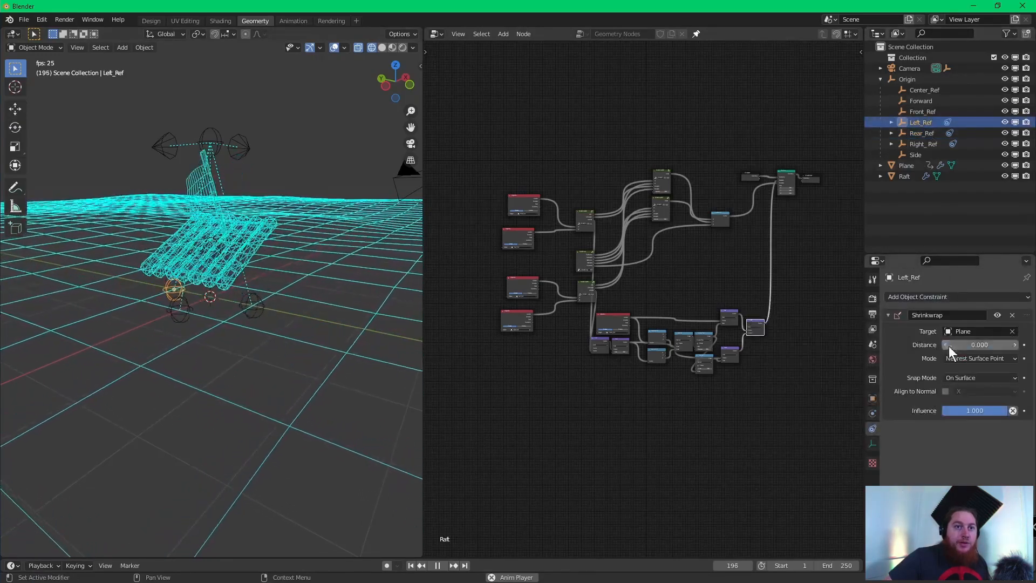
pyautogui.click(978, 357)
pyautogui.click(964, 382)
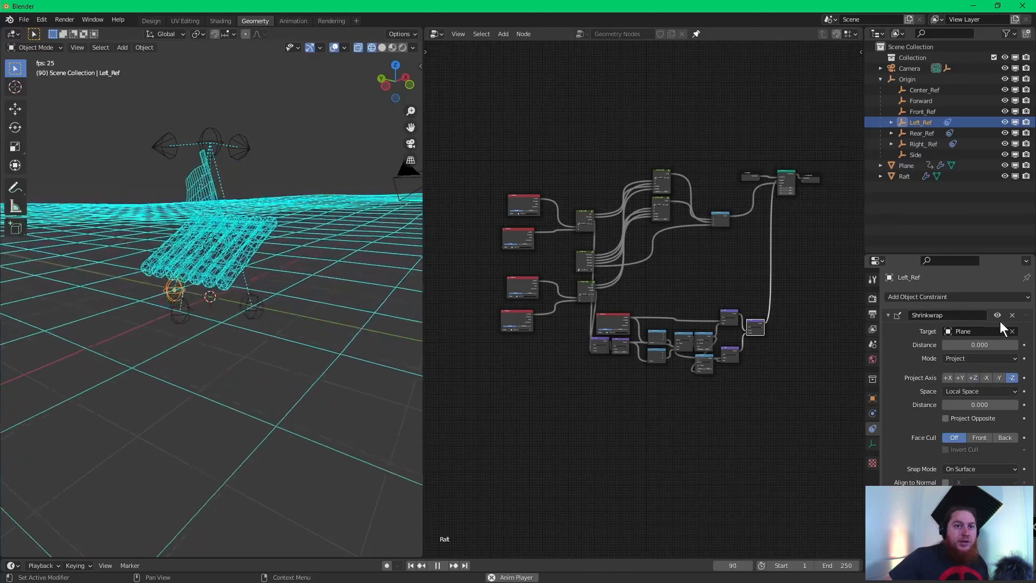
# - Add a Shrinkwrap constraint to the Front_Ref empty targeting Plane, in Project mode along the -Z axis
pyautogui.click(923, 112)
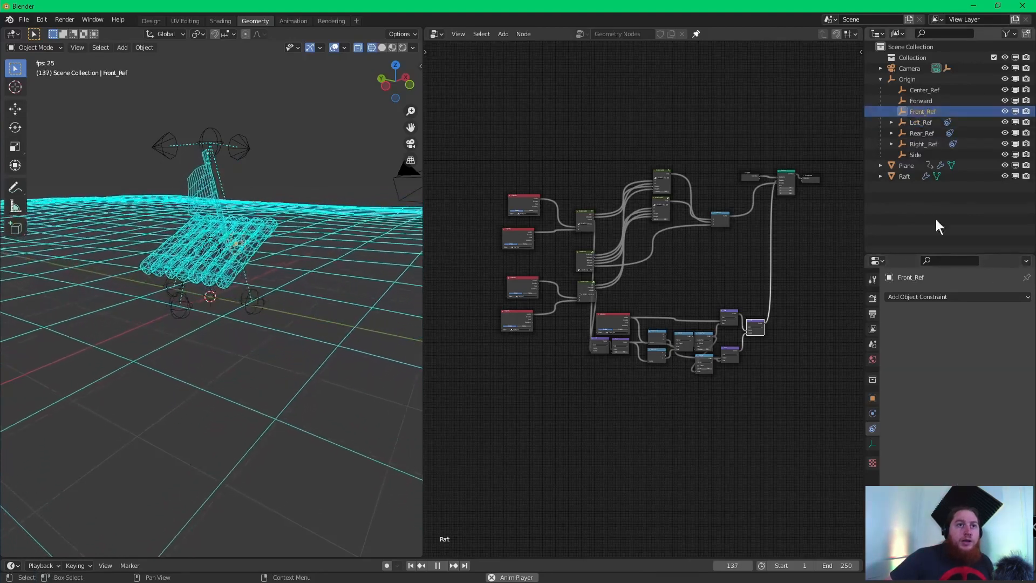
pyautogui.click(972, 297)
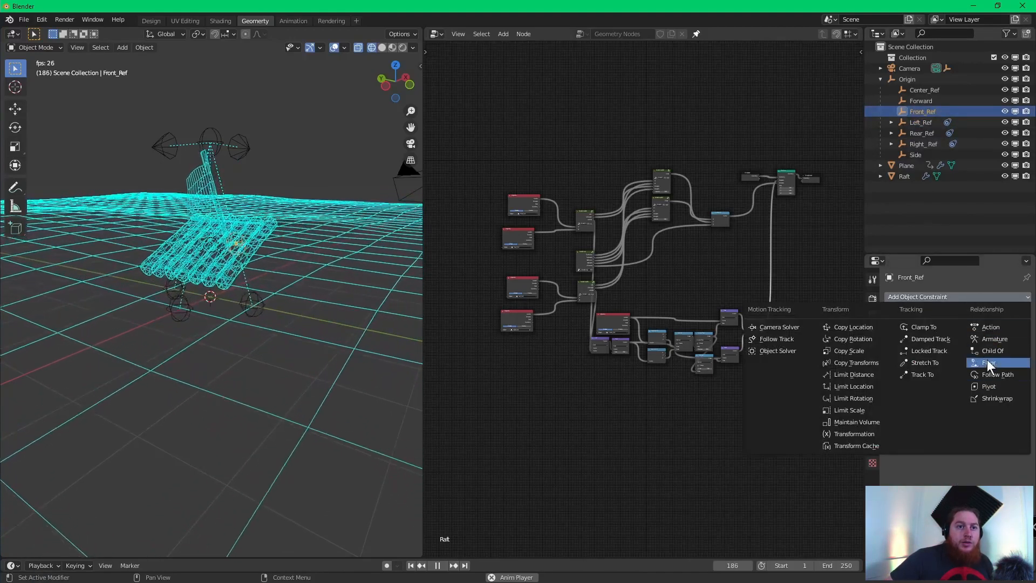
pyautogui.click(993, 397)
pyautogui.click(971, 331)
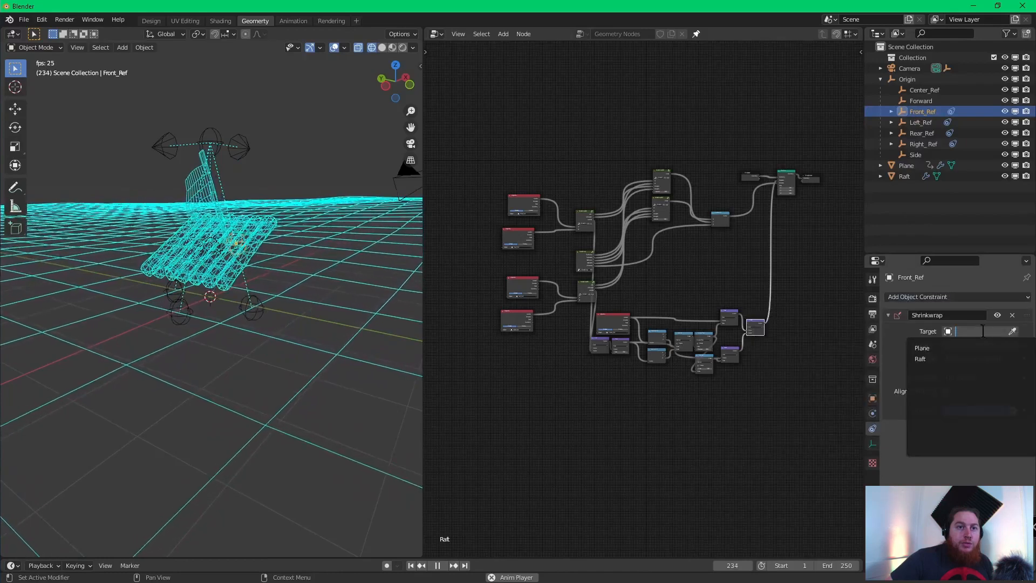
pyautogui.click(951, 349)
pyautogui.click(974, 358)
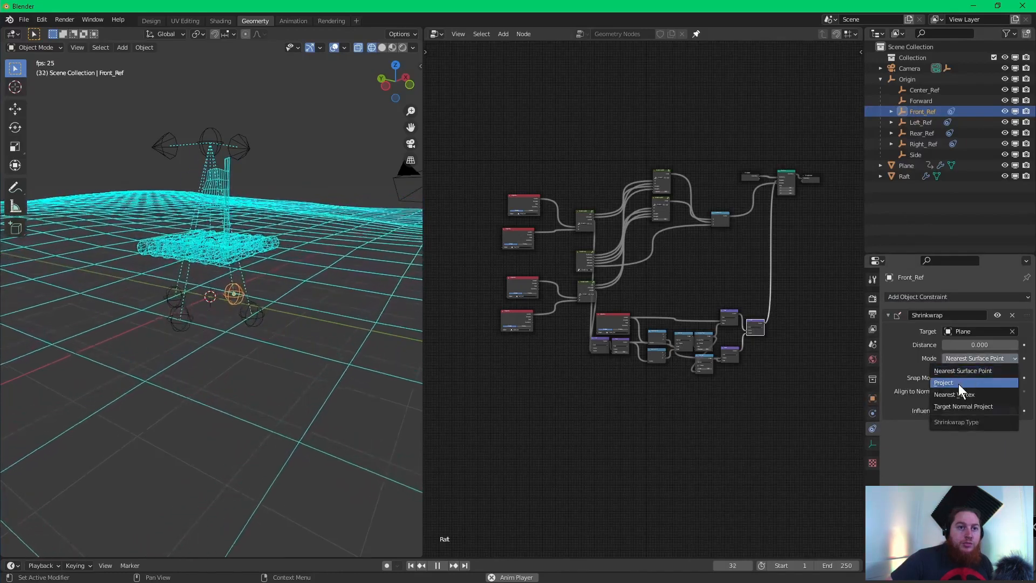
pyautogui.click(959, 383)
pyautogui.click(1011, 377)
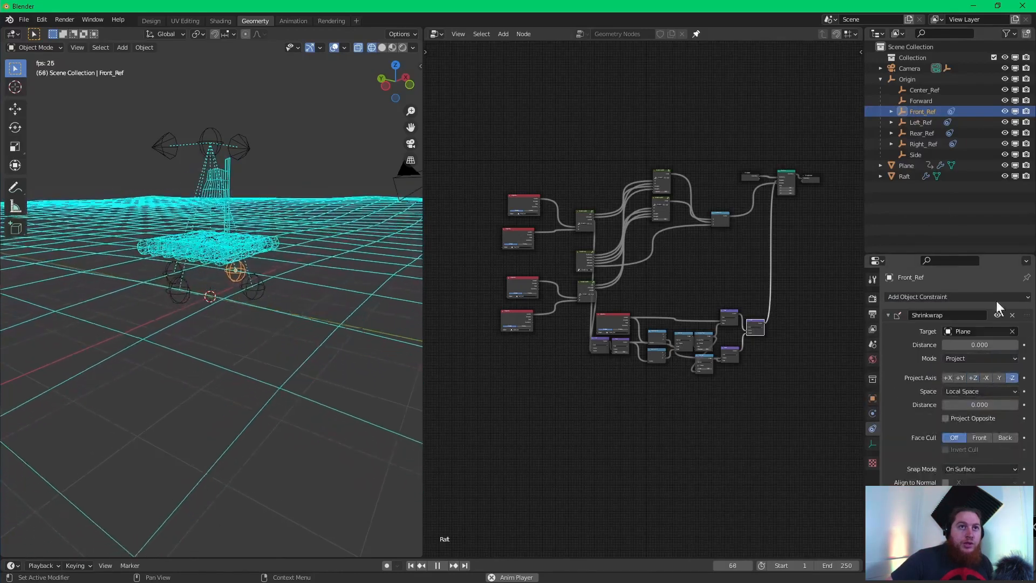
# - Add a Shrinkwrap constraint to the Center_Ref empty targeting Plane, in Project mode along the -Z axis
pyautogui.click(923, 90)
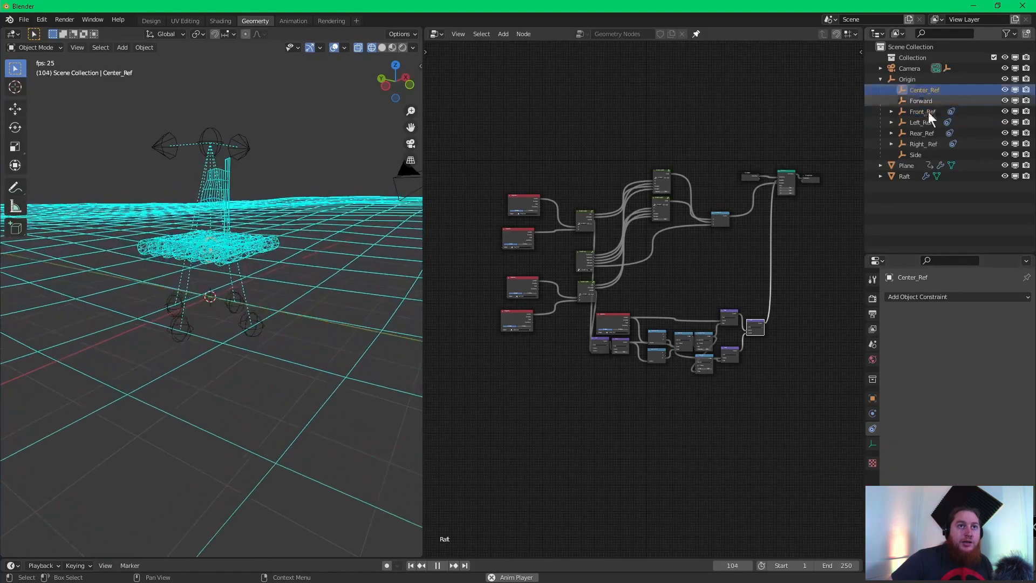
pyautogui.click(969, 297)
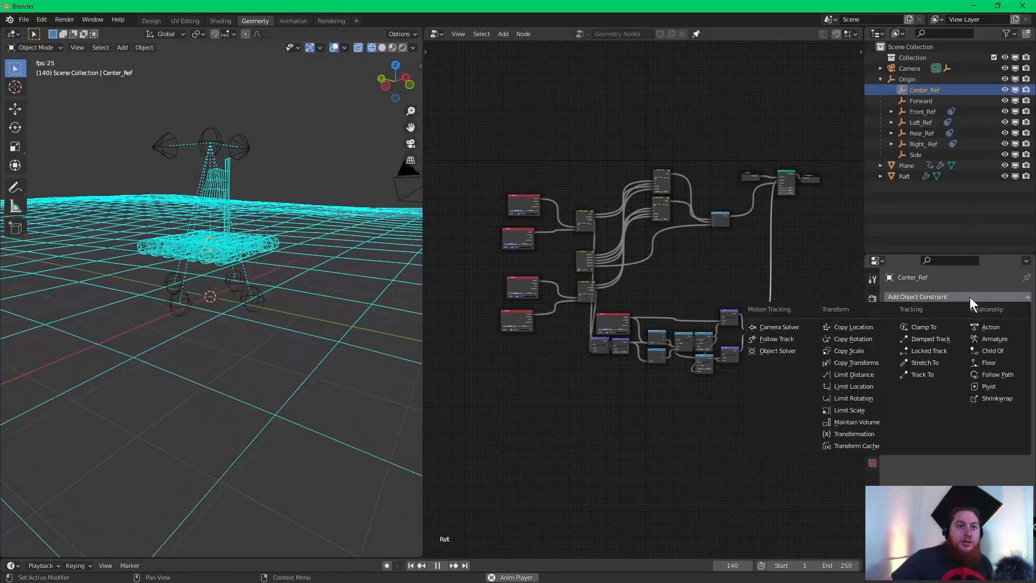
pyautogui.click(1008, 398)
pyautogui.click(980, 331)
pyautogui.click(968, 354)
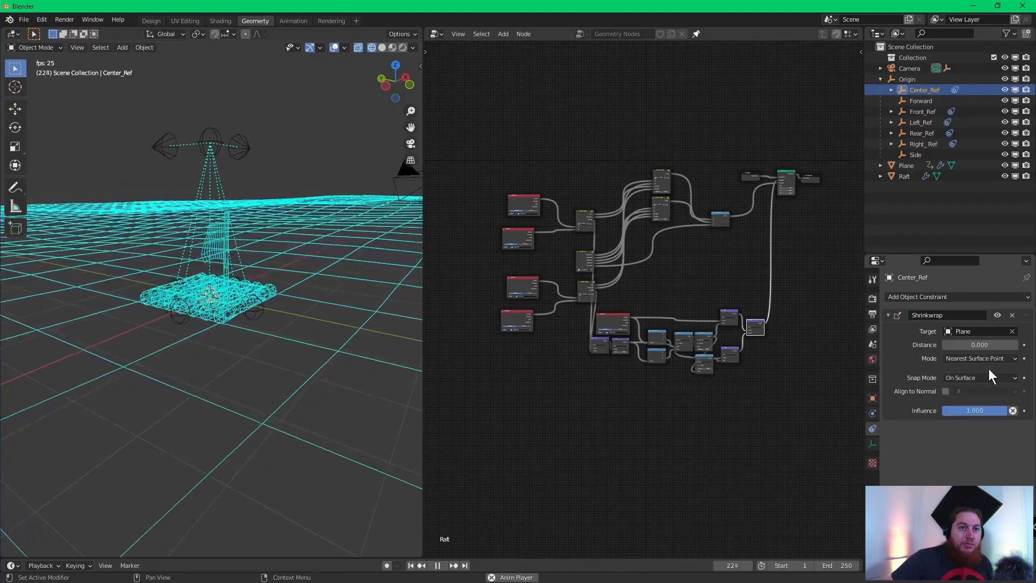
pyautogui.click(983, 359)
pyautogui.click(963, 379)
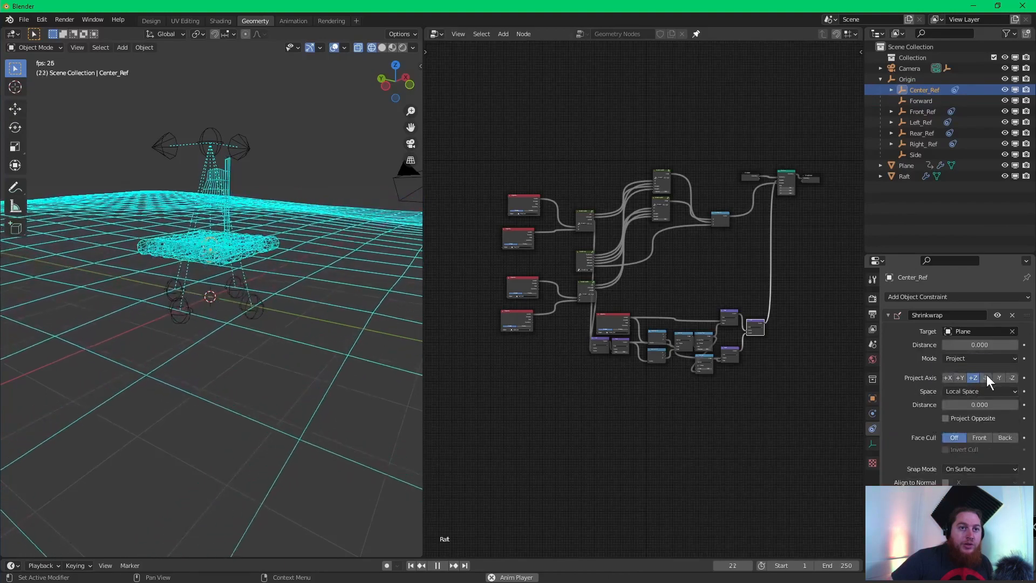
pyautogui.click(1012, 378)
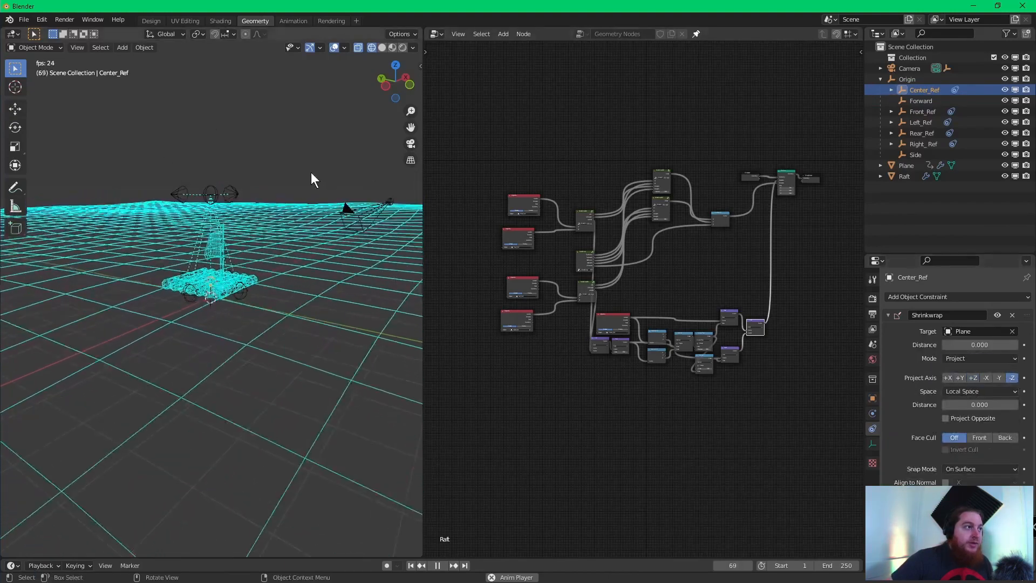
# - Switch the 3D viewport from wireframe to rendered shading to view the raft on the ocean
pyautogui.moveTo(311, 173); pyautogui.dragTo(216, 212, button='middle')
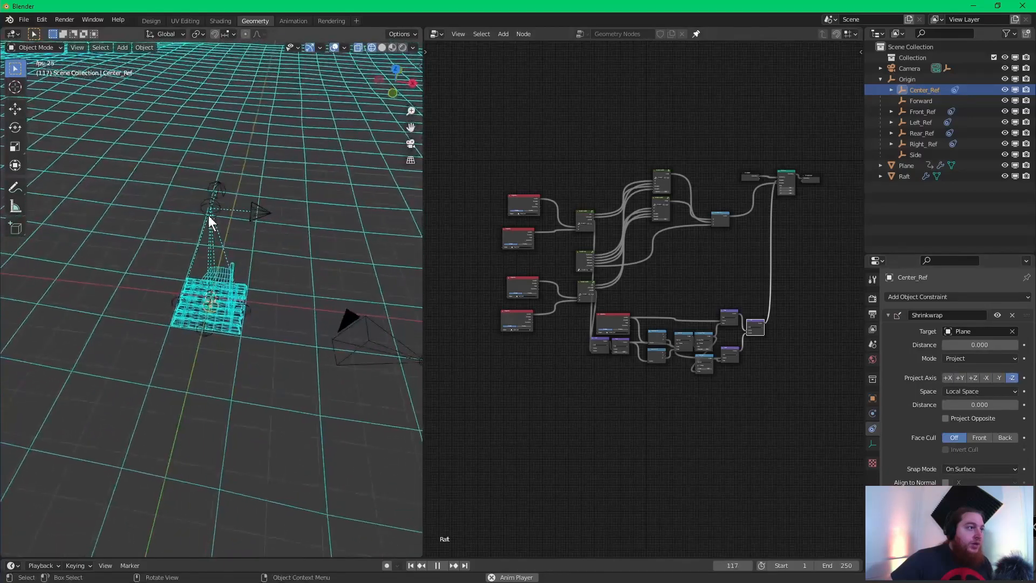
pyautogui.moveTo(280, 221); pyautogui.dragTo(277, 191, button='middle')
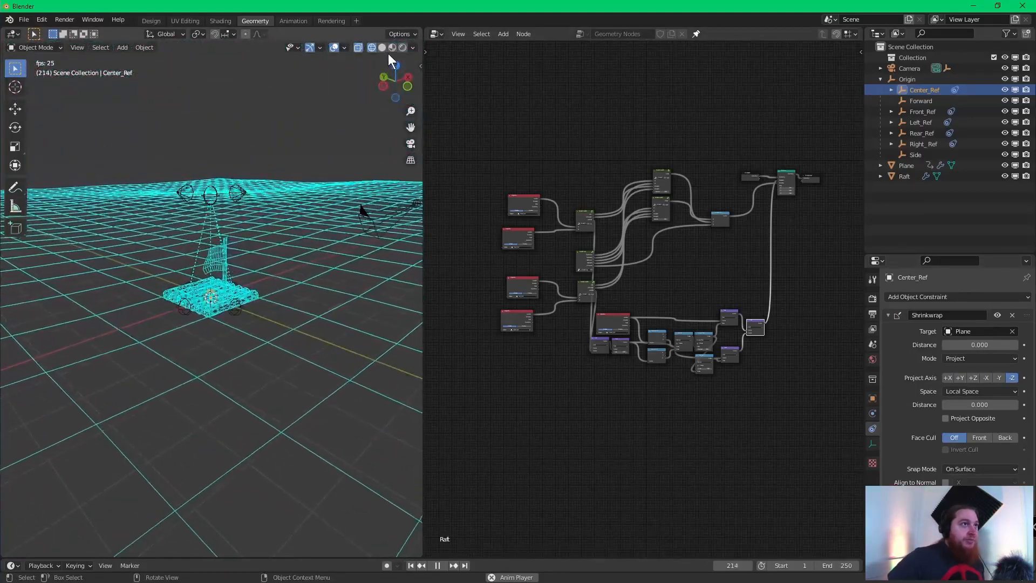
pyautogui.click(403, 47)
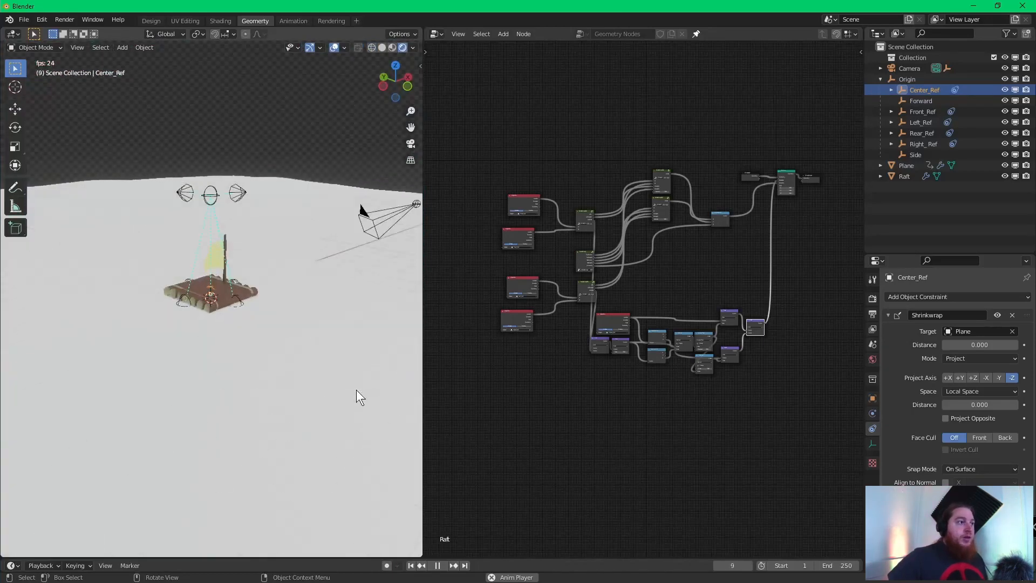
pyautogui.scroll(4, 318, 357)
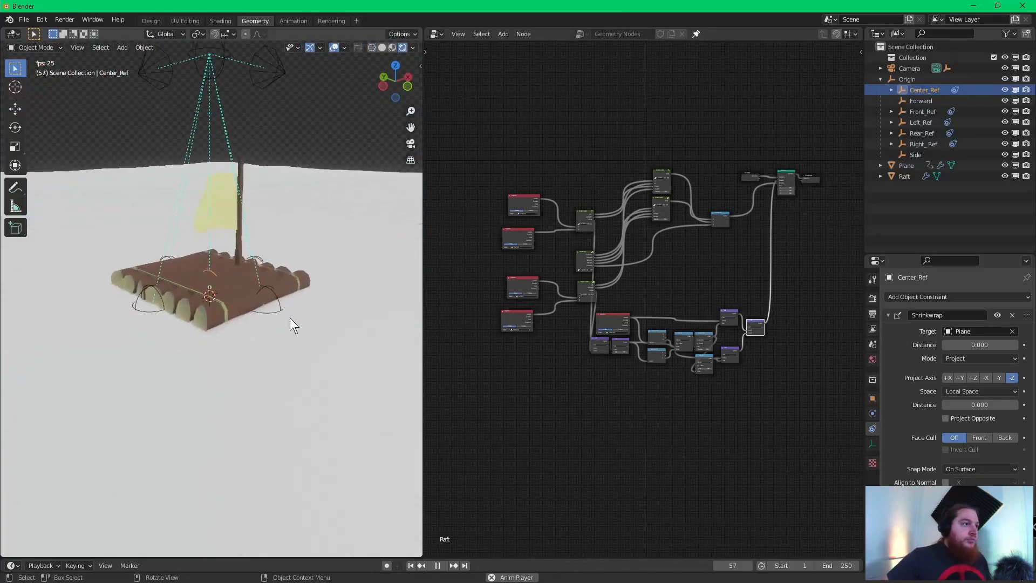
# - Give the ocean Plane a new material with a black base color and a roughness of 0
pyautogui.click(382, 290)
pyautogui.scroll(-5, 384, 288)
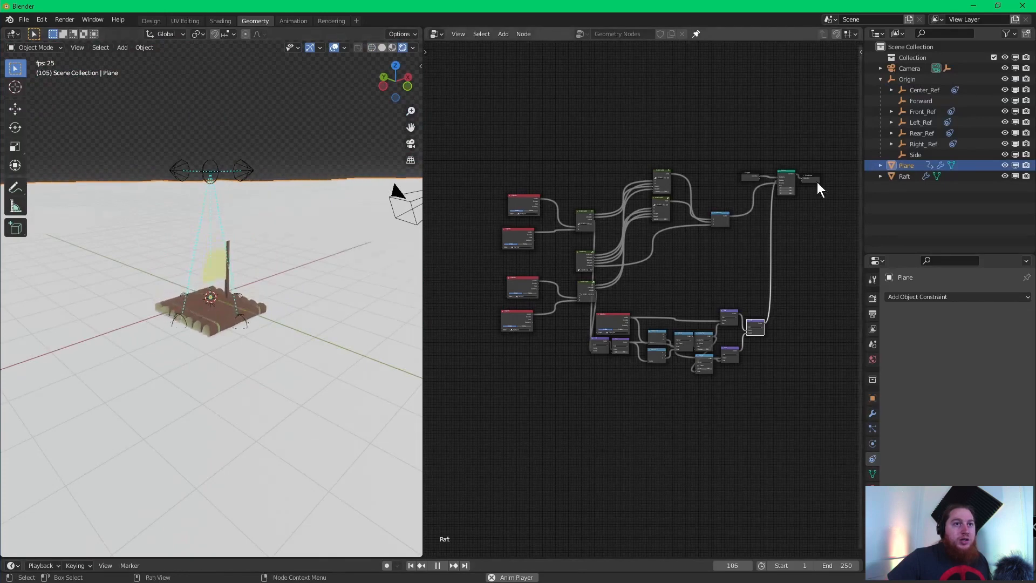
pyautogui.click(873, 489)
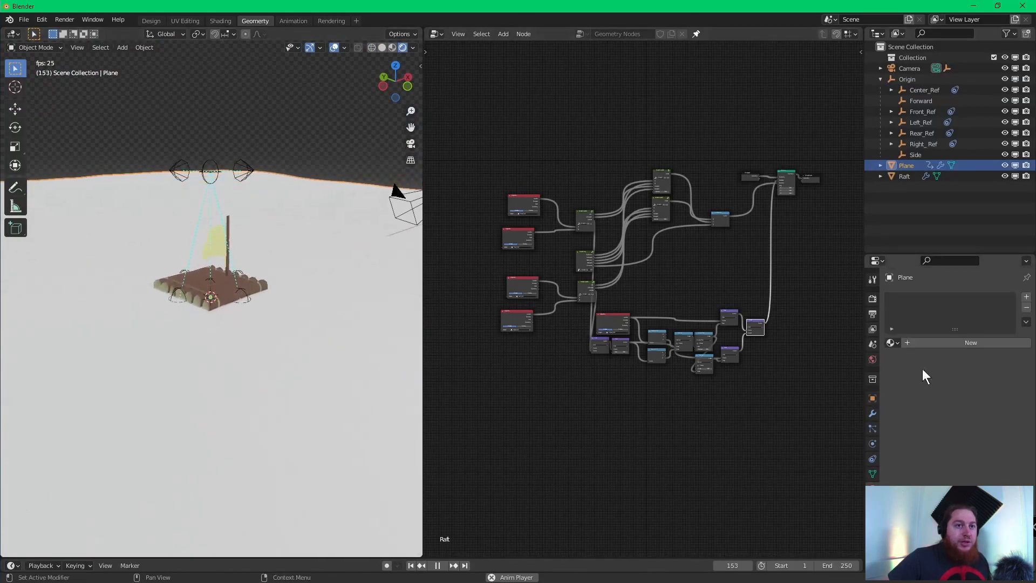
pyautogui.click(917, 342)
pyautogui.click(987, 454)
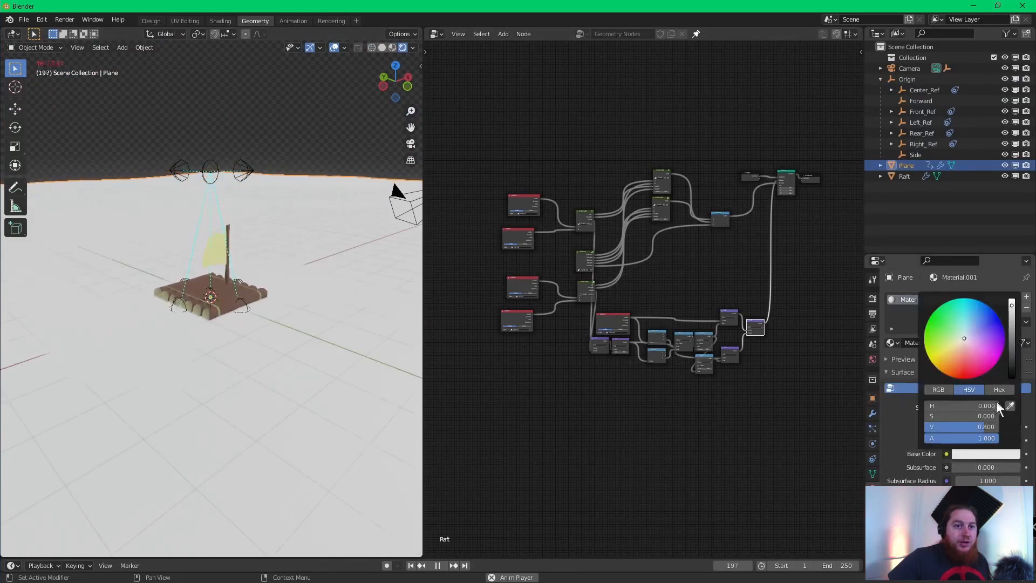
pyautogui.moveTo(1013, 336); pyautogui.dragTo(1012, 379)
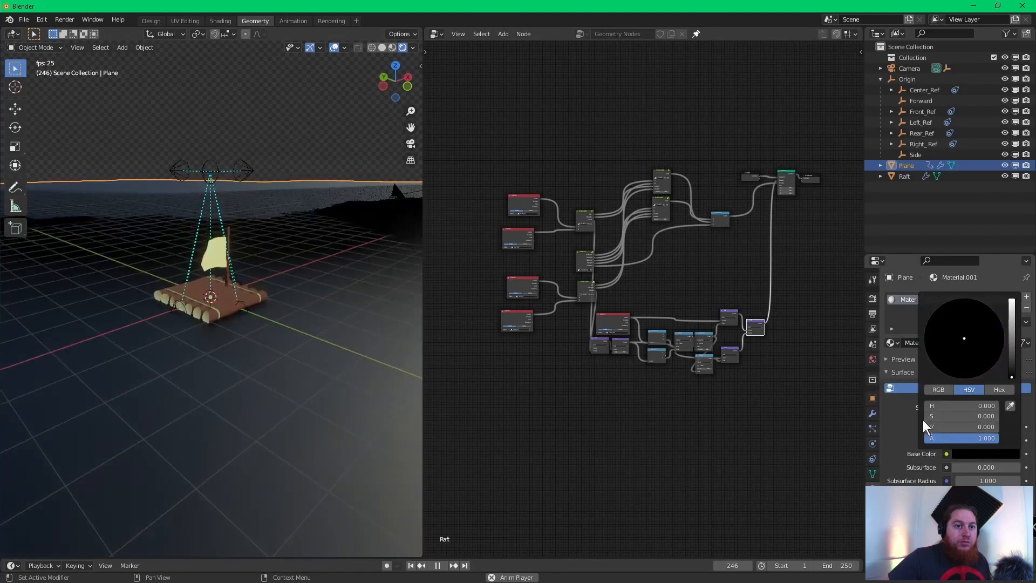
pyautogui.scroll(-5, 913, 431)
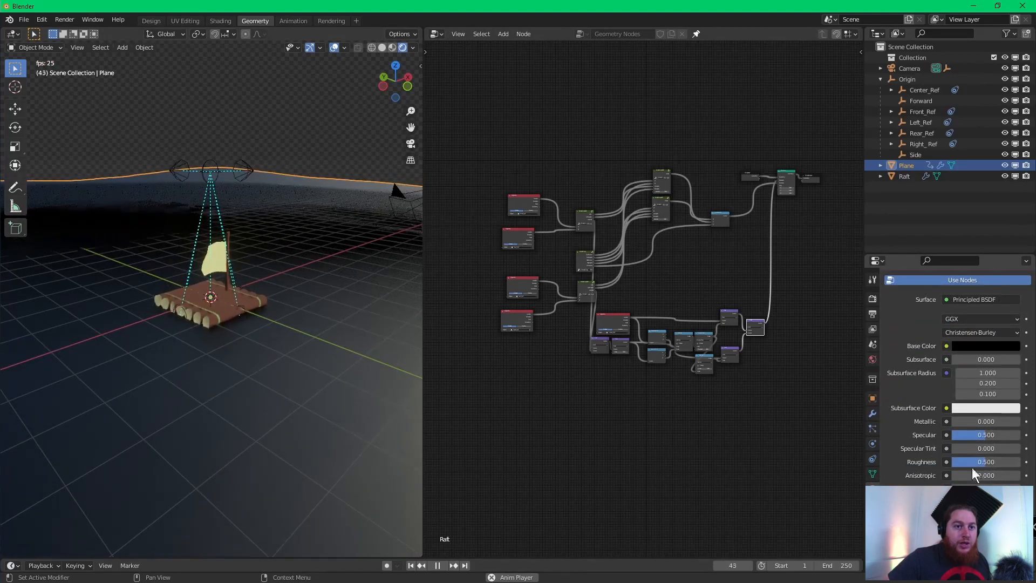
pyautogui.moveTo(986, 461); pyautogui.dragTo(949, 464)
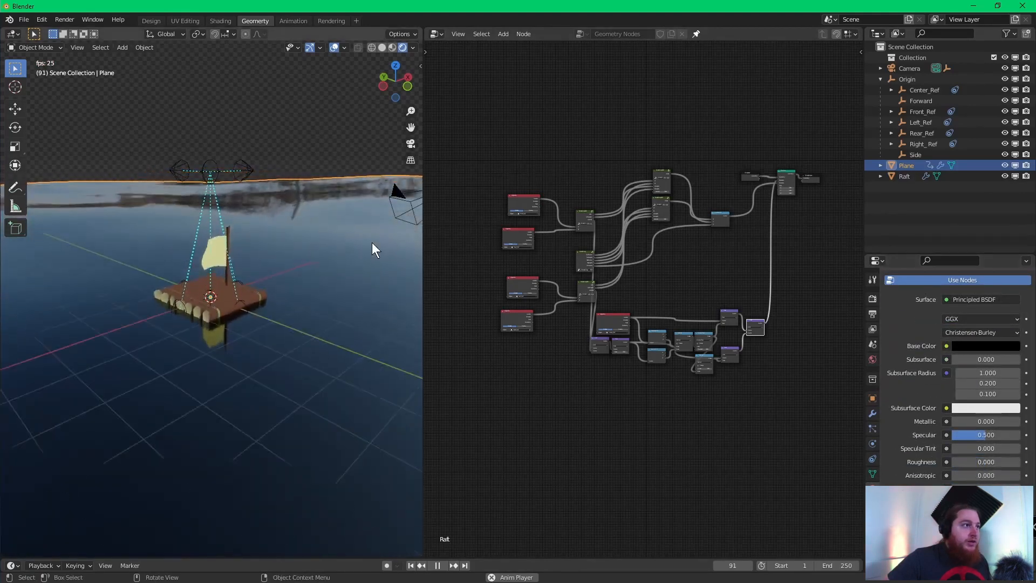
# - Temporarily hide the viewport overlays to watch the raft ride the waves, and turn them back on
pyautogui.scroll(-2, 346, 228)
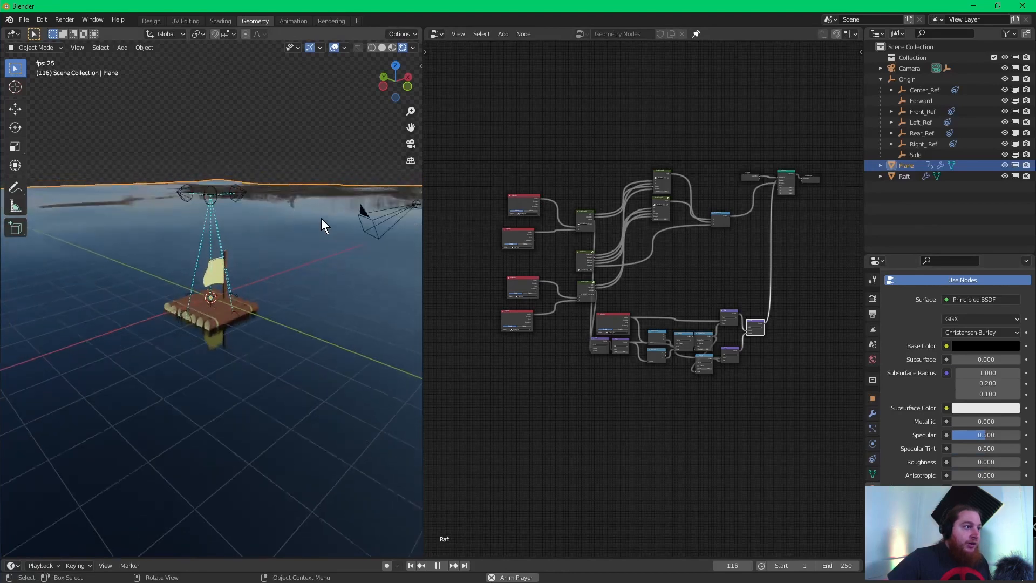
pyautogui.click(333, 48)
pyautogui.moveTo(290, 114); pyautogui.dragTo(259, 176, button='middle')
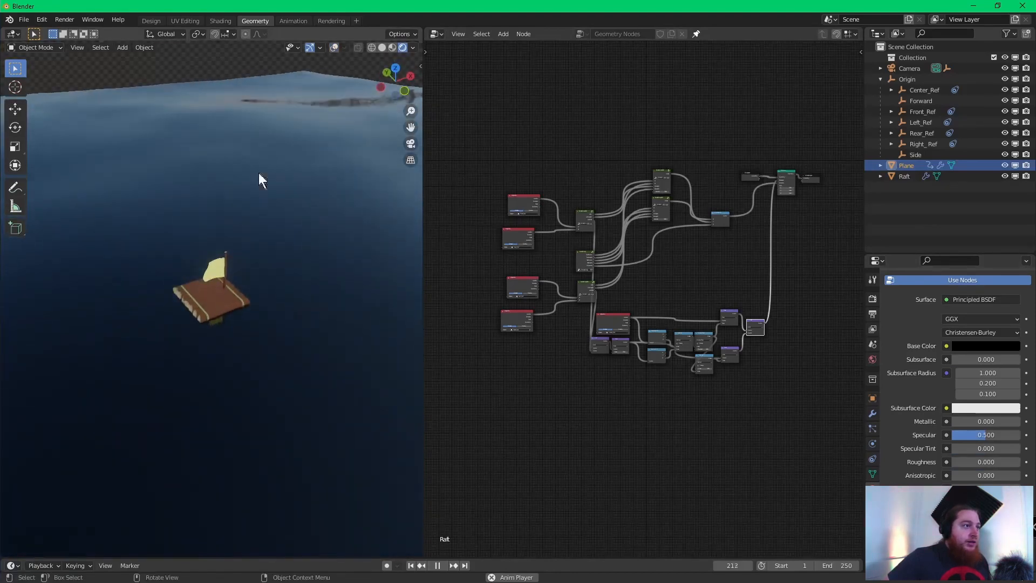
pyautogui.click(334, 47)
# - Move the Origin empty horizontally across the ocean with the global Z axis locked
pyautogui.click(213, 222)
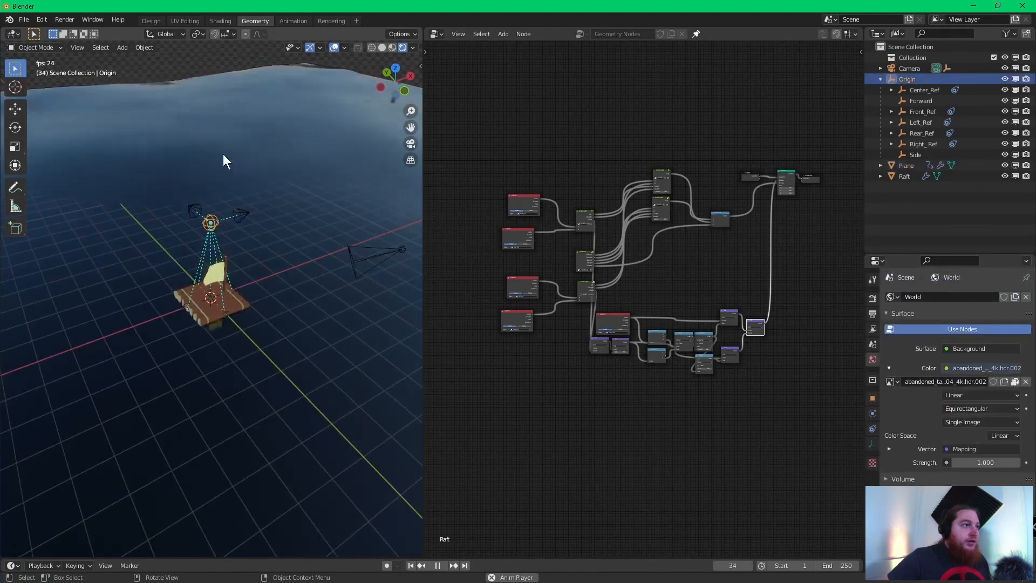
pyautogui.moveTo(223, 153); pyautogui.dragTo(260, 191, button='middle')
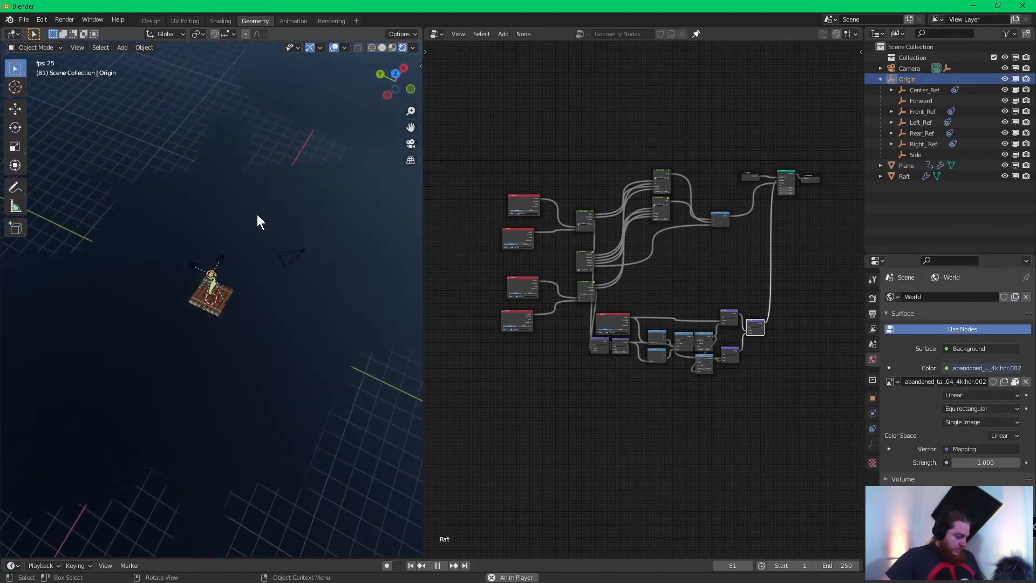
pyautogui.press('g')
pyautogui.press('z')
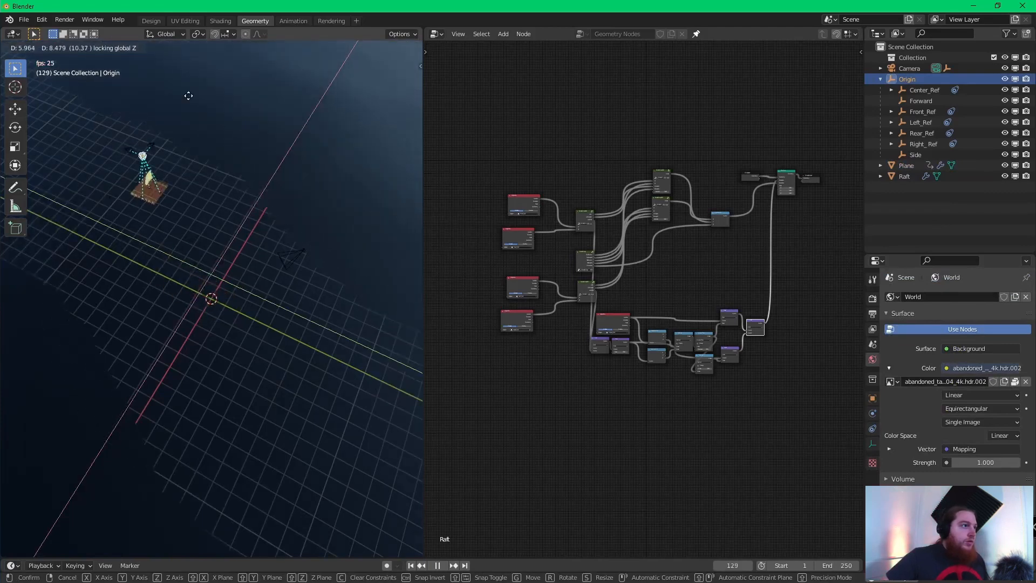
pyautogui.click(215, 54)
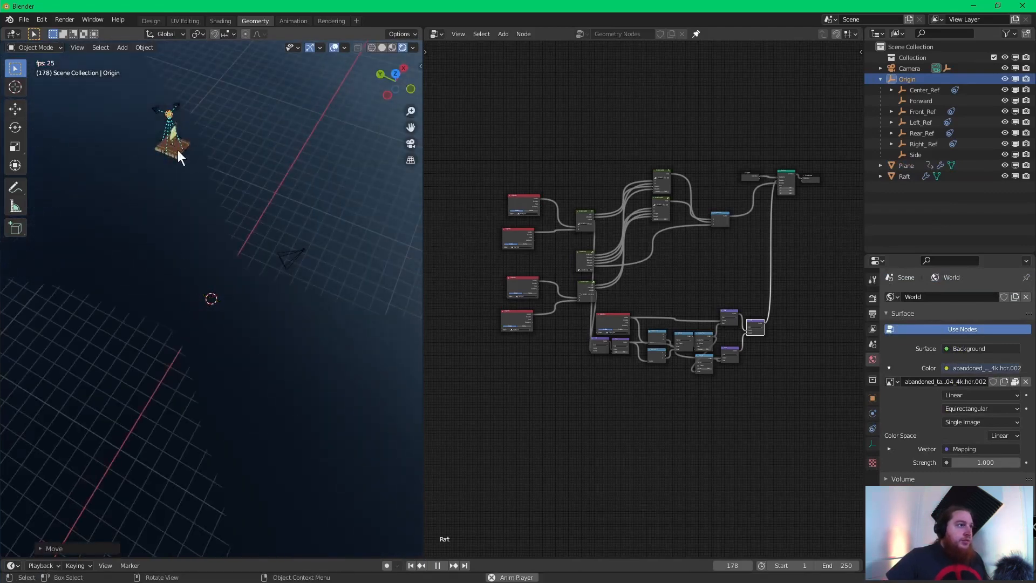
# - Rotate the Origin empty freely around the global Z axis to turn the raft on the water
pyautogui.scroll(5, 237, 154)
pyautogui.keyDown('shift'); pyautogui.moveTo(240, 116); pyautogui.dragTo(351, 403, button='middle'); pyautogui.keyUp('shift')
pyautogui.scroll(4, 254, 295)
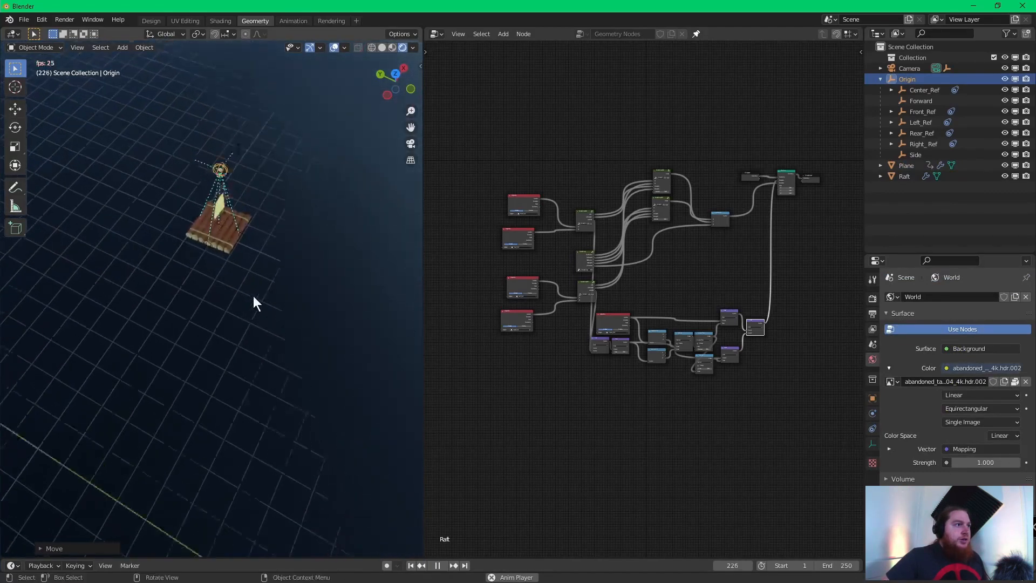
pyautogui.moveTo(259, 211); pyautogui.dragTo(38, 252, button='middle')
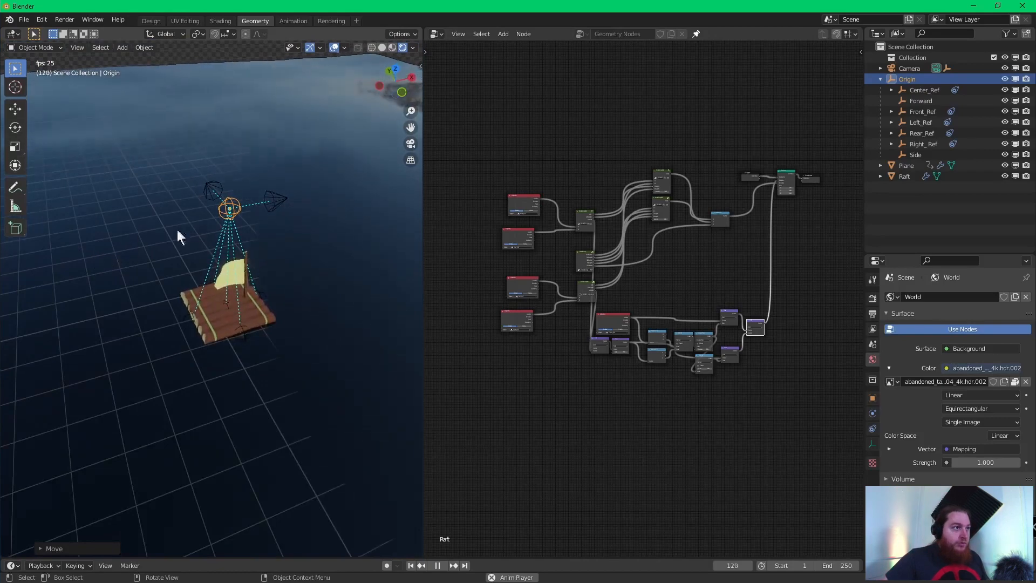
pyautogui.moveTo(307, 296); pyautogui.dragTo(285, 222, button='middle')
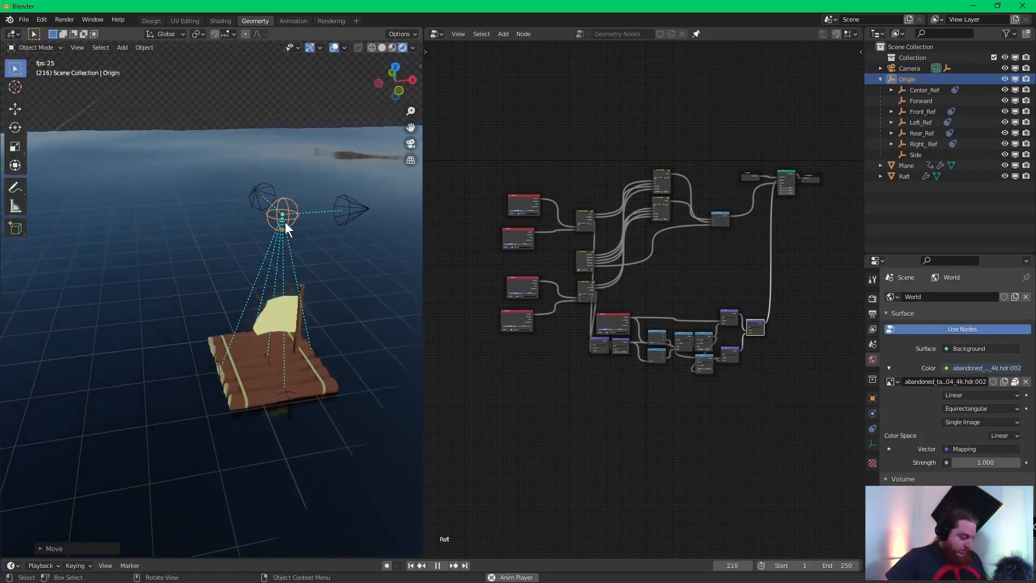
pyautogui.press('r')
pyautogui.press('z')
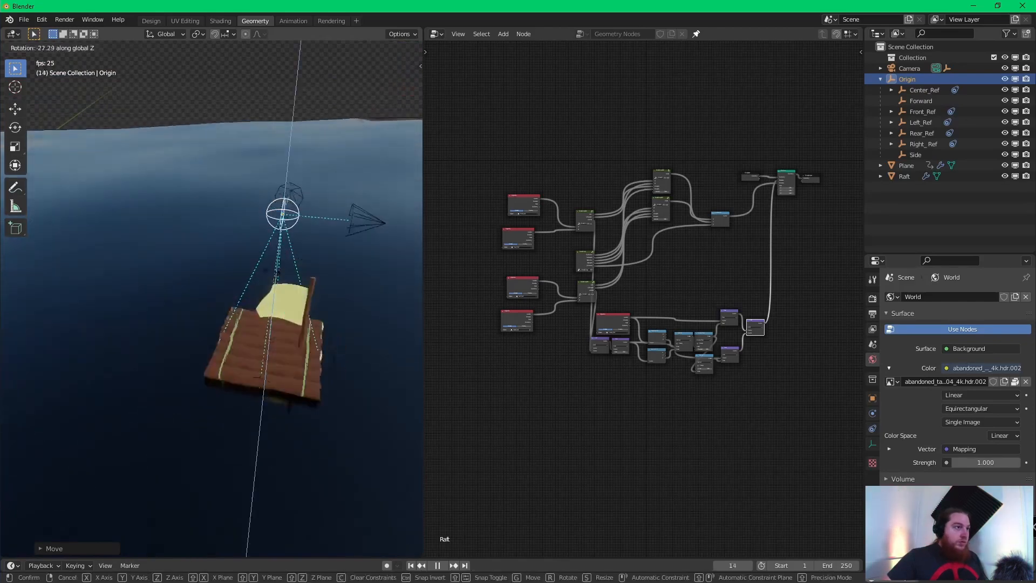
pyautogui.click(232, 276)
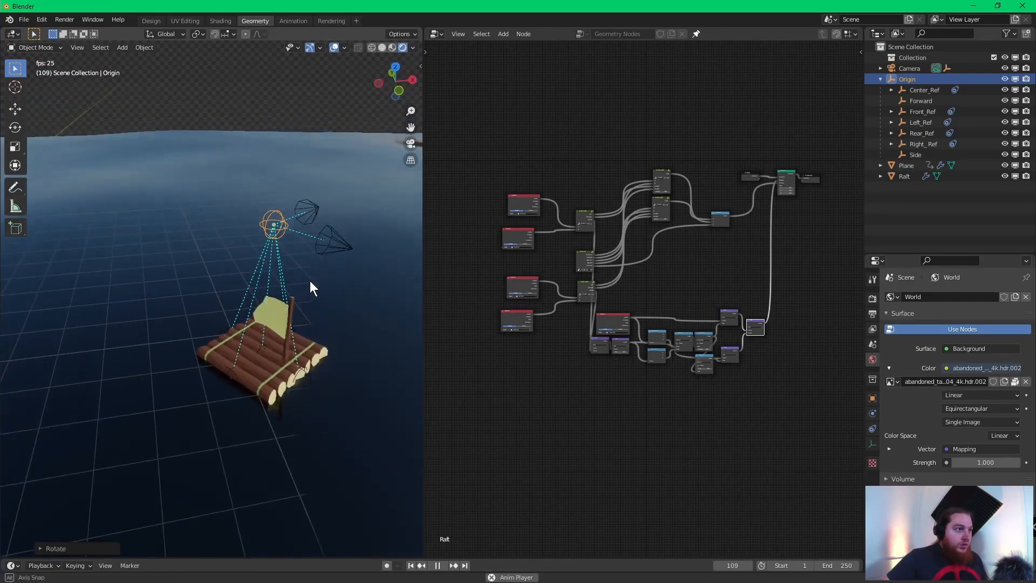
pyautogui.moveTo(310, 281); pyautogui.dragTo(219, 248, button='middle')
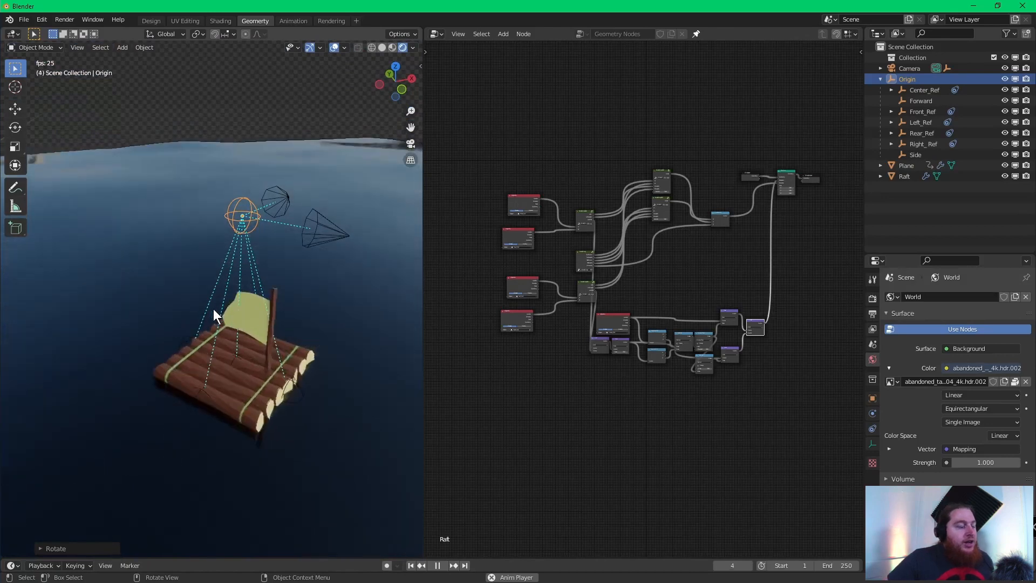
# - Inspect the raft's tilt on the waves from close up and pause the animation at frame 119
pyautogui.click(295, 411)
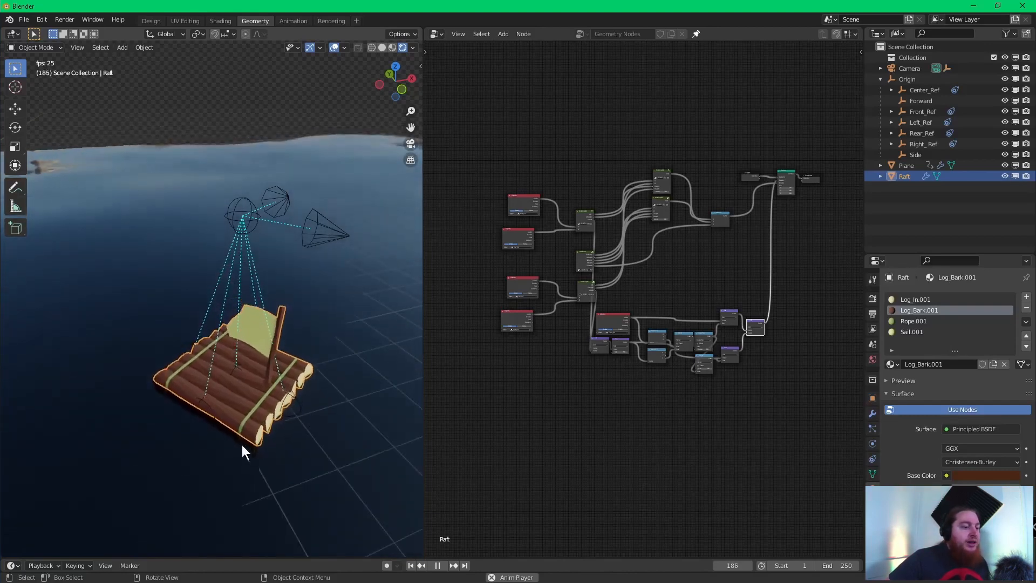
pyautogui.moveTo(269, 394); pyautogui.dragTo(237, 349, button='middle')
pyautogui.keyDown('shift'); pyautogui.moveTo(98, 309); pyautogui.dragTo(192, 307, button='middle'); pyautogui.keyUp('shift')
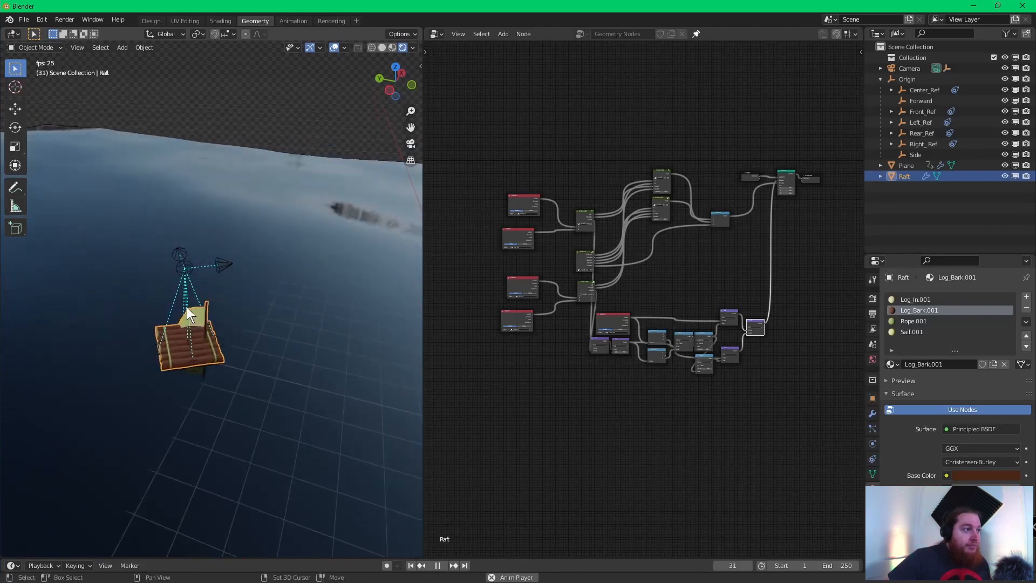
pyautogui.scroll(4, 183, 345)
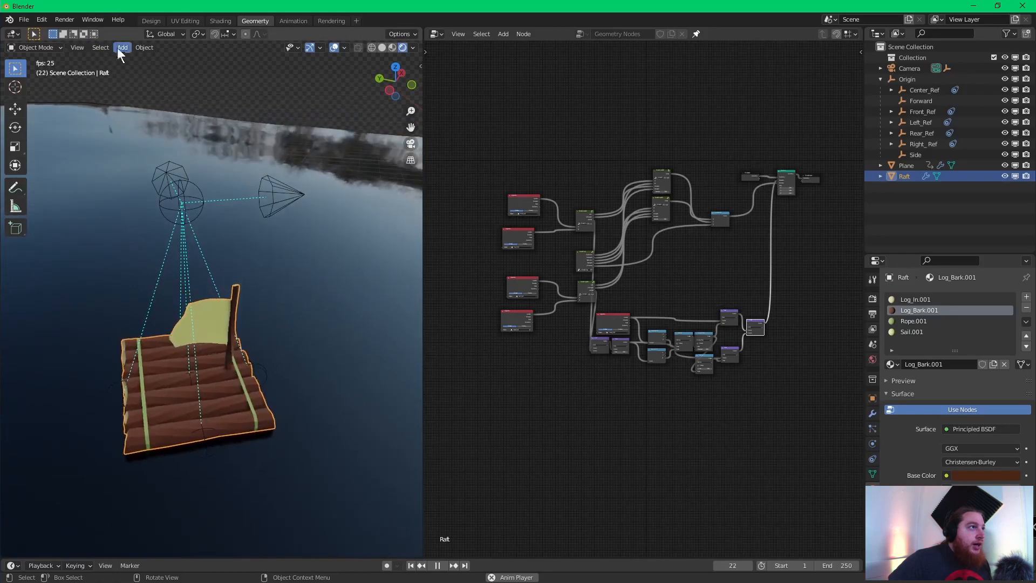
pyautogui.click(76, 47)
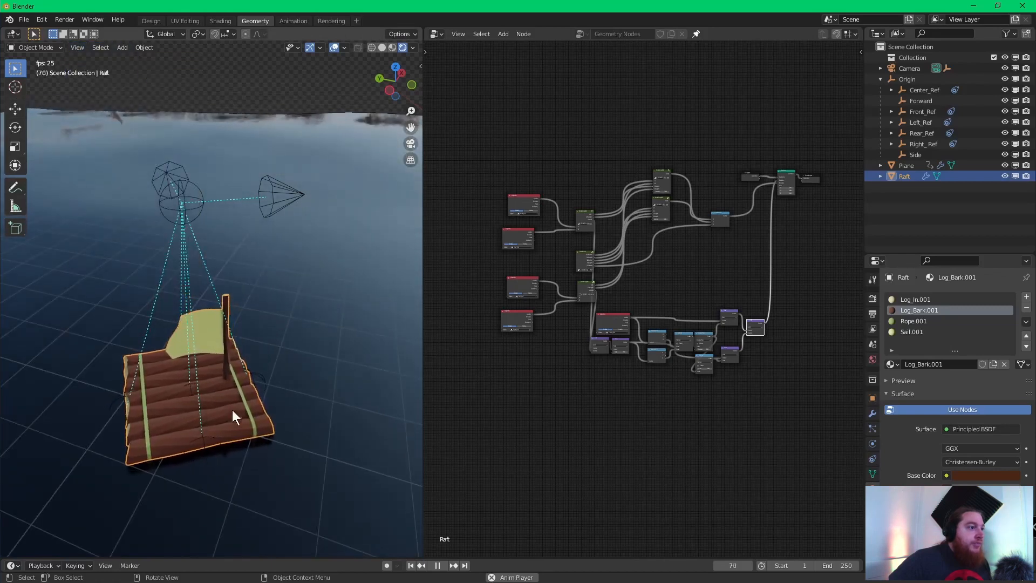
pyautogui.click(437, 565)
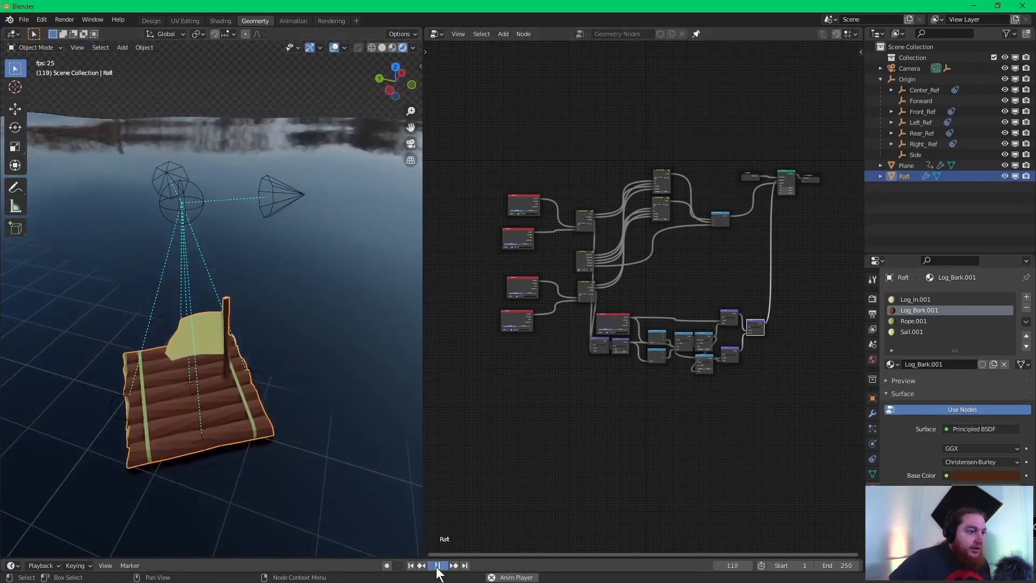
# - Select the Center_Ref empty and frame the view on it to examine the middle of the raft's deck
pyautogui.moveTo(184, 391); pyautogui.dragTo(221, 343, button='middle')
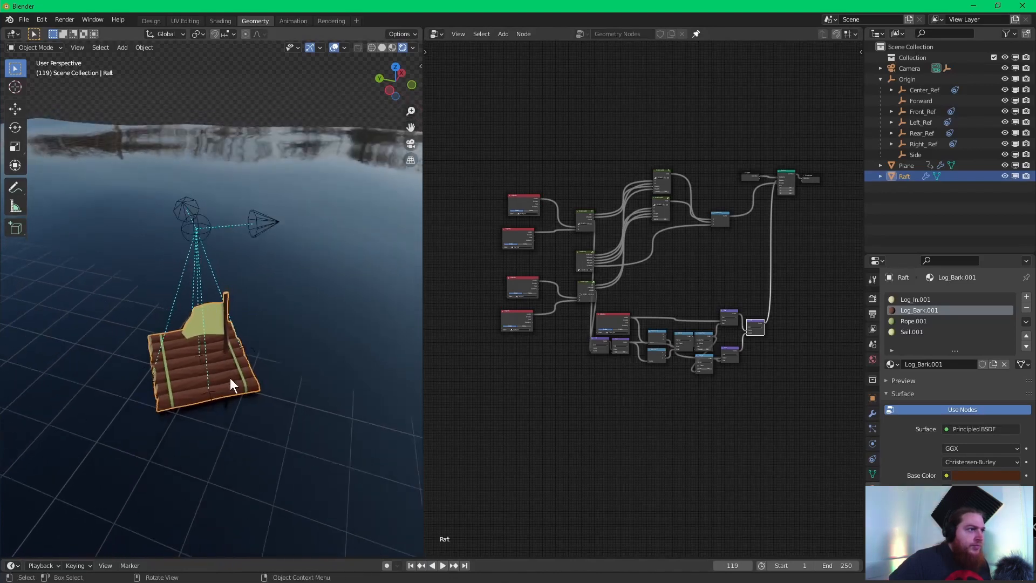
pyautogui.click(188, 229)
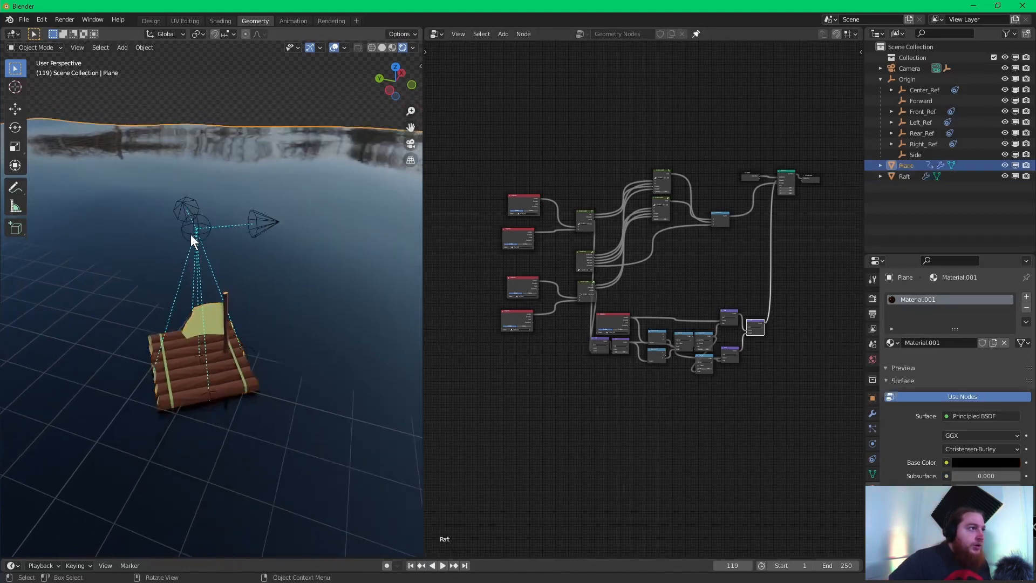
pyautogui.click(201, 359)
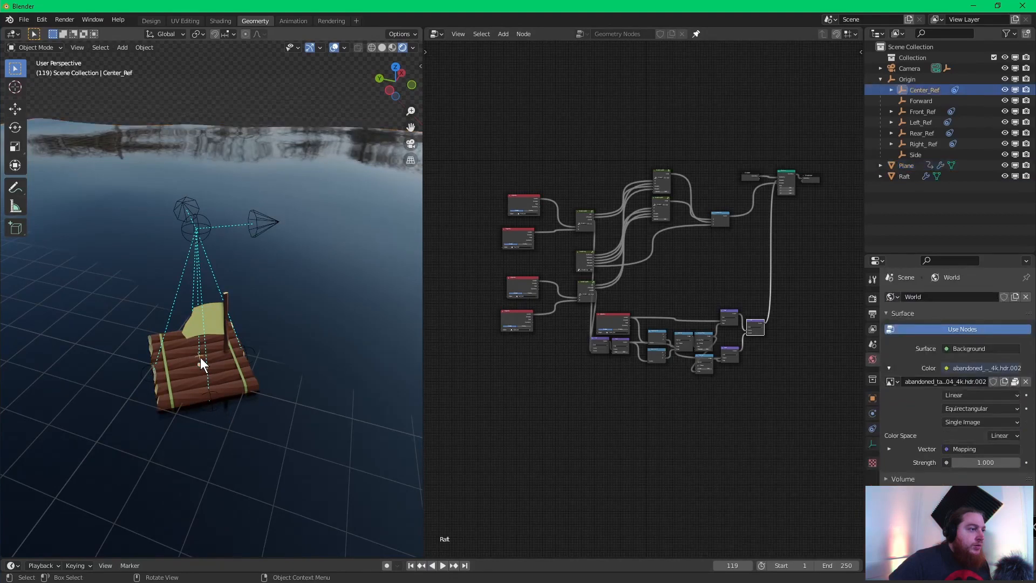
pyautogui.click(77, 49)
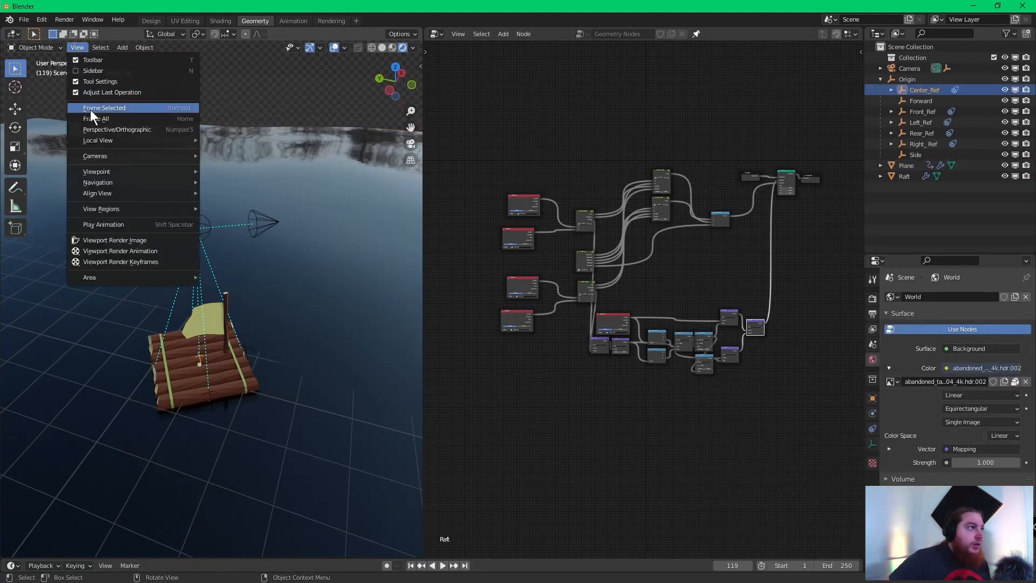
pyautogui.click(91, 107)
pyautogui.scroll(-5, 232, 255)
pyautogui.moveTo(205, 247)
pyautogui.mouseDown(button='middle')
pyautogui.moveTo(257, 247)
pyautogui.moveTo(222, 245)
pyautogui.mouseUp(button='middle')
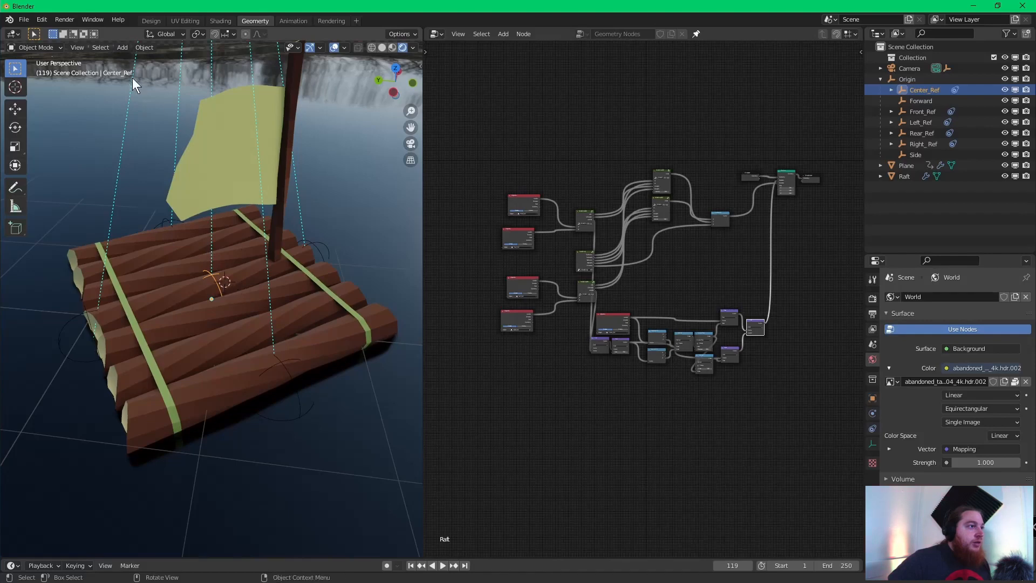
# - Add a circle empty at the 3D cursor on the raft's deck
pyautogui.click(123, 47)
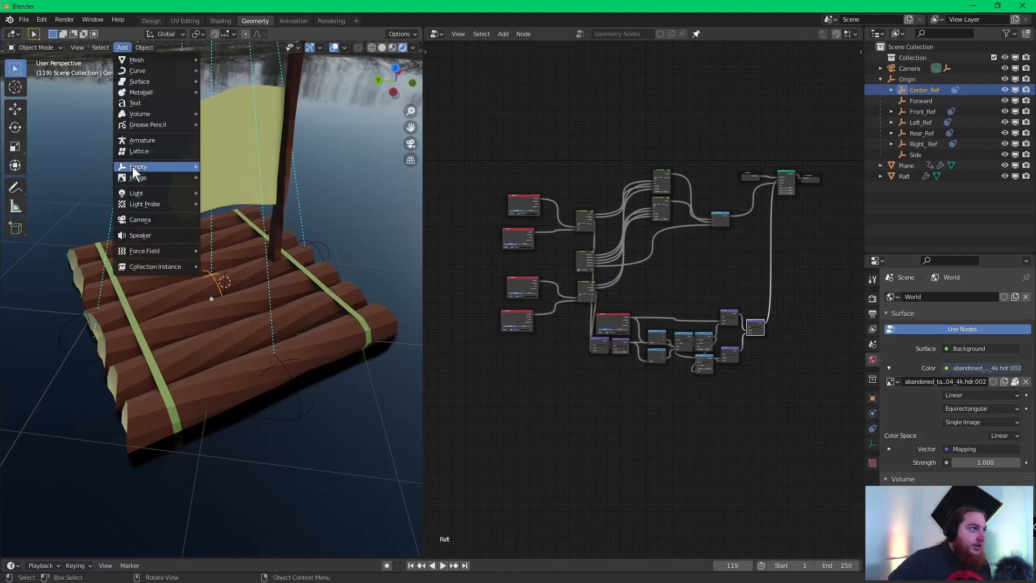
pyautogui.moveTo(148, 166)
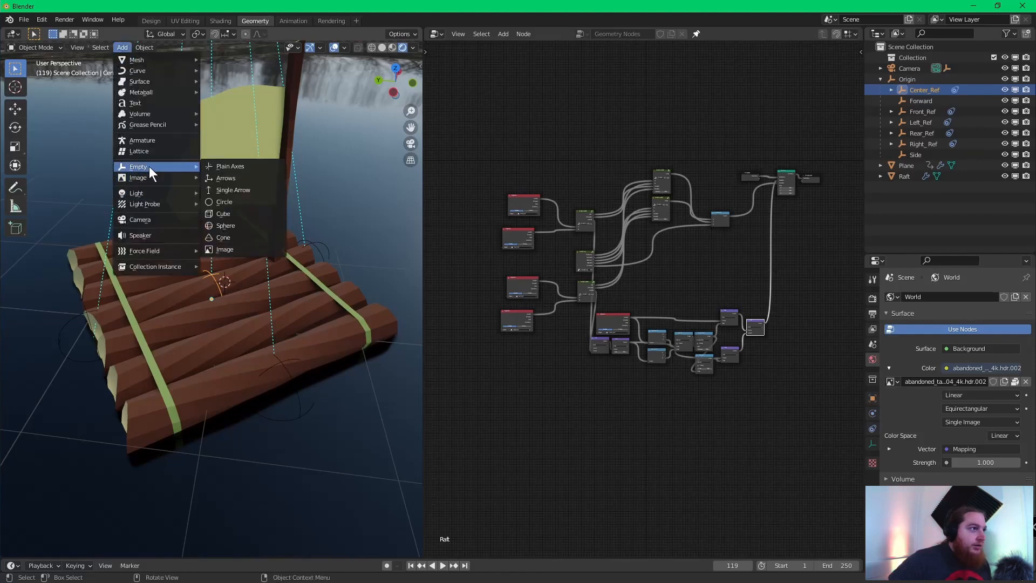
pyautogui.click(232, 202)
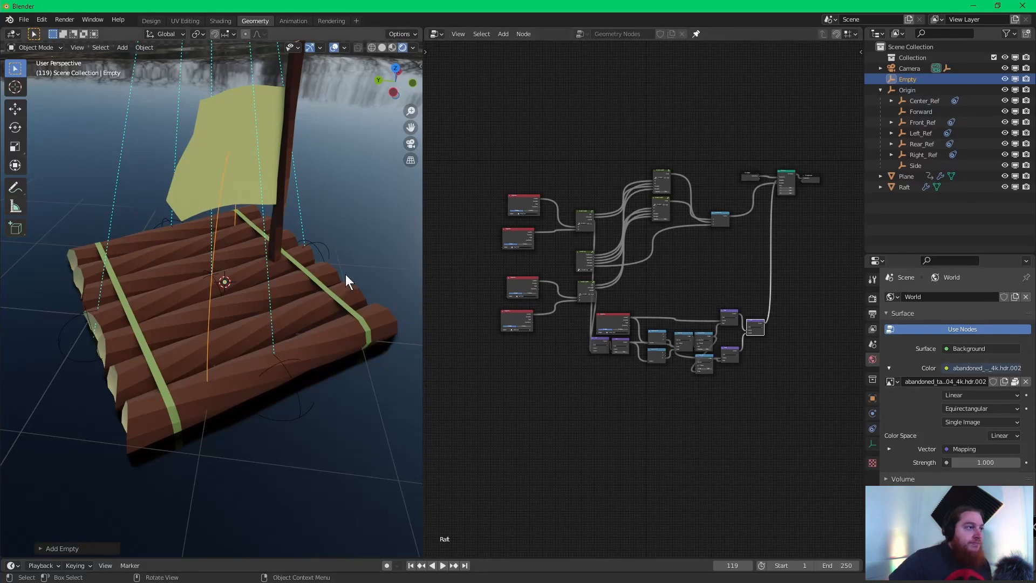
pyautogui.scroll(-3, 346, 274)
pyautogui.moveTo(329, 265)
pyautogui.mouseDown(button='middle')
pyautogui.moveTo(277, 257)
pyautogui.moveTo(314, 265)
pyautogui.mouseUp(button='middle')
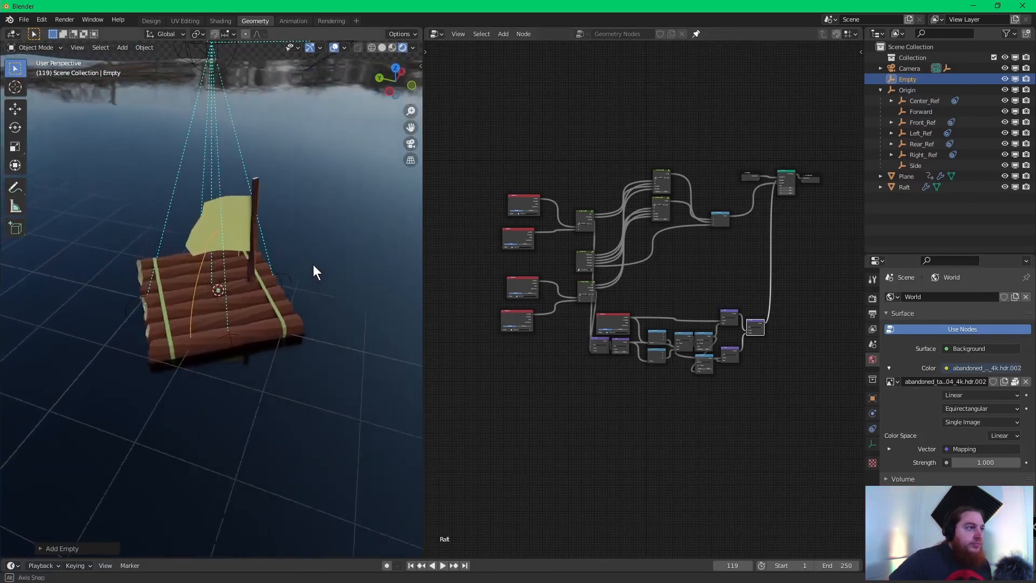
pyautogui.scroll(3, 313, 265)
pyautogui.scroll(4, 264, 296)
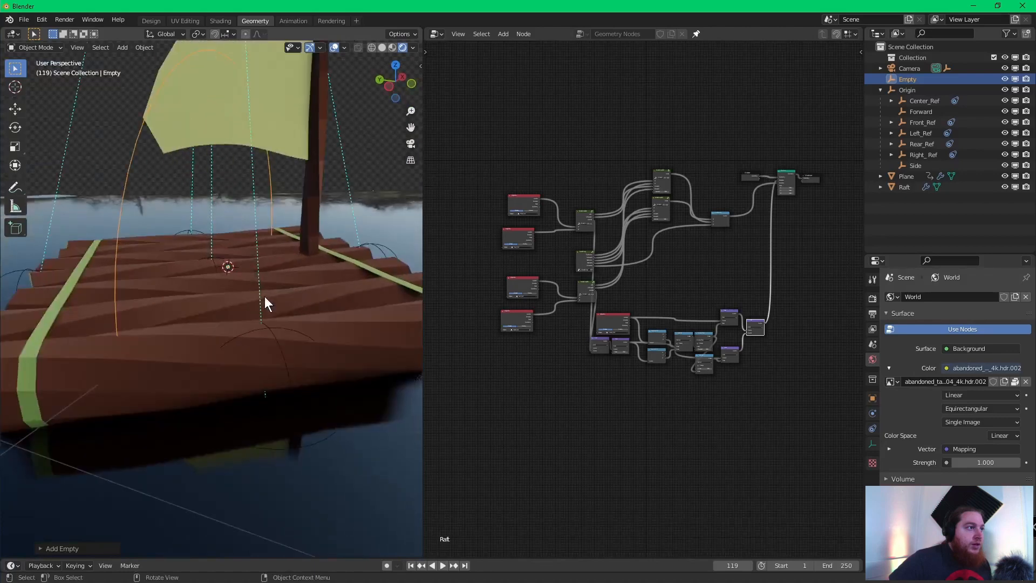
# - Inspect in Edit Mode where the raft's original mesh lies relative to the floating raft, and return to Object Mode
pyautogui.click(316, 288)
pyautogui.press('Tab')
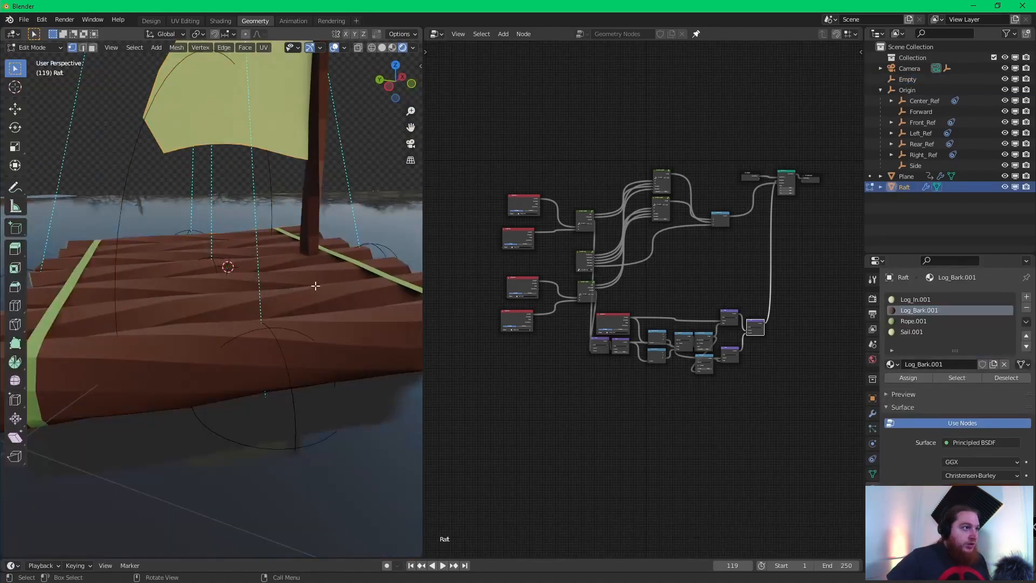
pyautogui.scroll(-6, 271, 268)
pyautogui.moveTo(271, 268); pyautogui.dragTo(302, 100, button='middle')
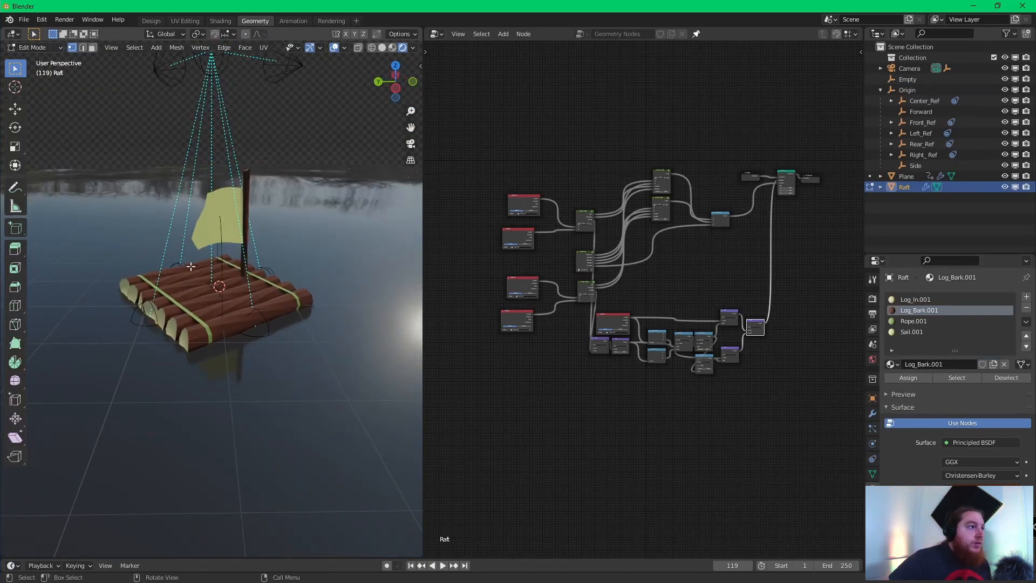
pyautogui.scroll(3, 195, 267)
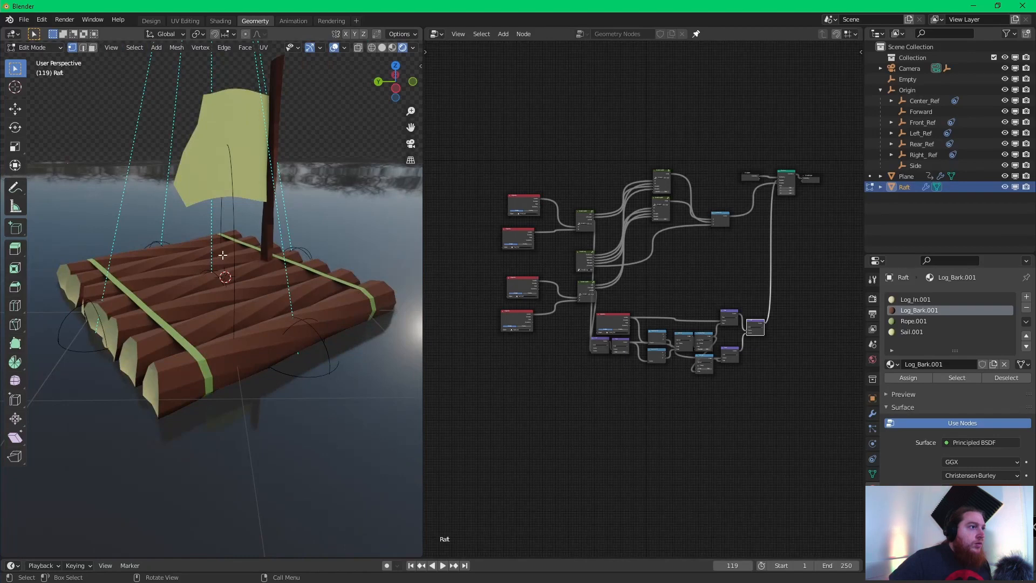
pyautogui.scroll(-14, 295, 222)
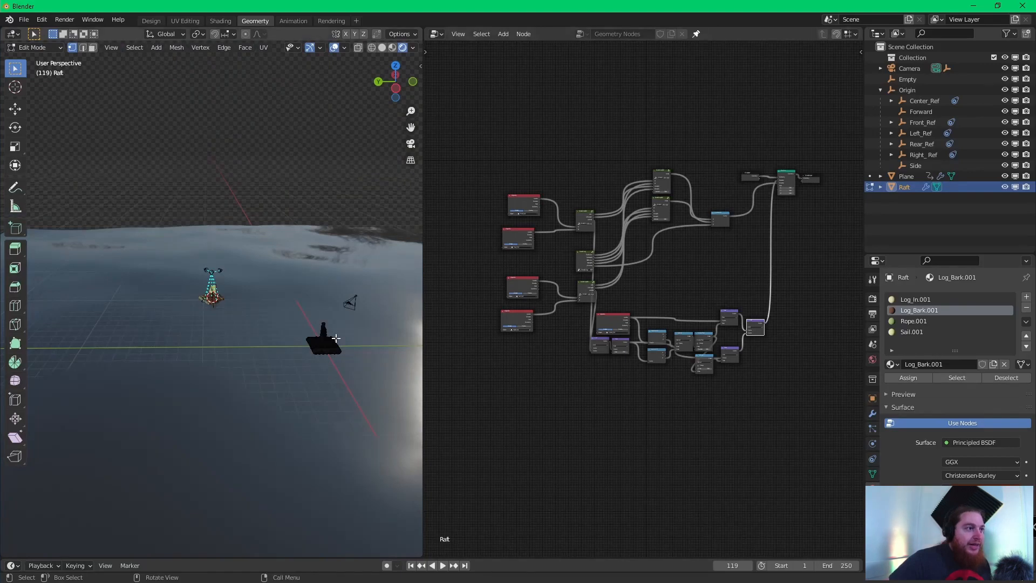
pyautogui.press('Tab')
pyautogui.scroll(14, 269, 266)
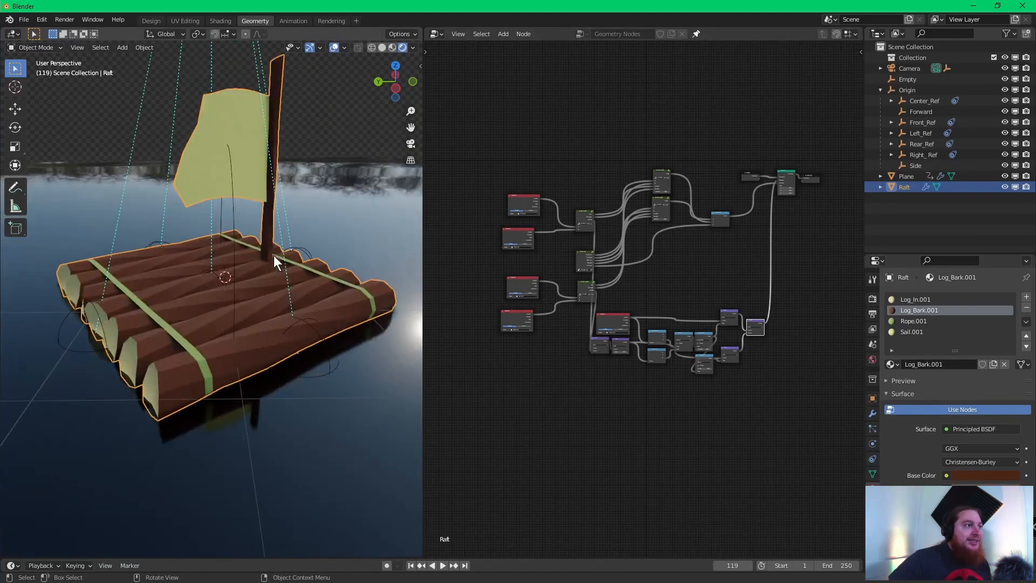
# - Reset the Origin empty's location and rotation to 0 on all axes
pyautogui.scroll(5, 270, 252)
pyautogui.scroll(-7, 266, 248)
pyautogui.scroll(6, 265, 248)
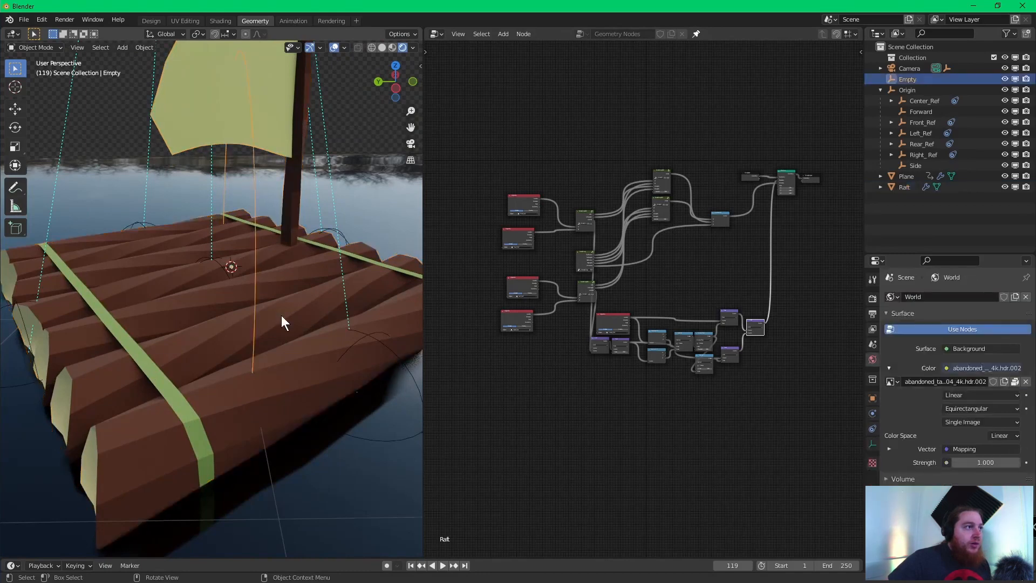
pyautogui.scroll(-8, 278, 310)
pyautogui.scroll(-5, 278, 310)
pyautogui.keyDown('shift'); pyautogui.moveTo(317, 305); pyautogui.dragTo(225, 286, button='middle'); pyautogui.keyUp('shift')
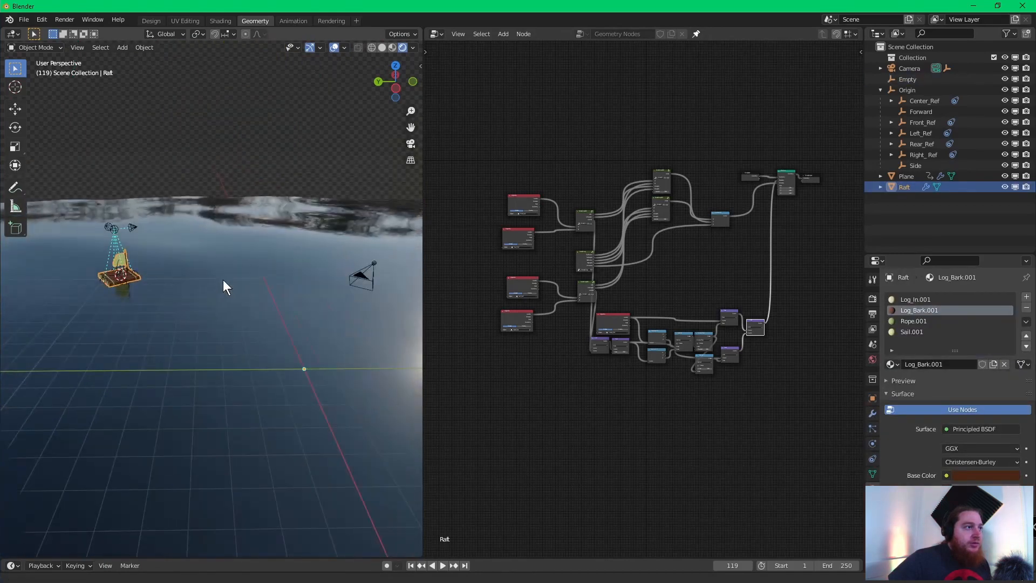
pyautogui.click(114, 226)
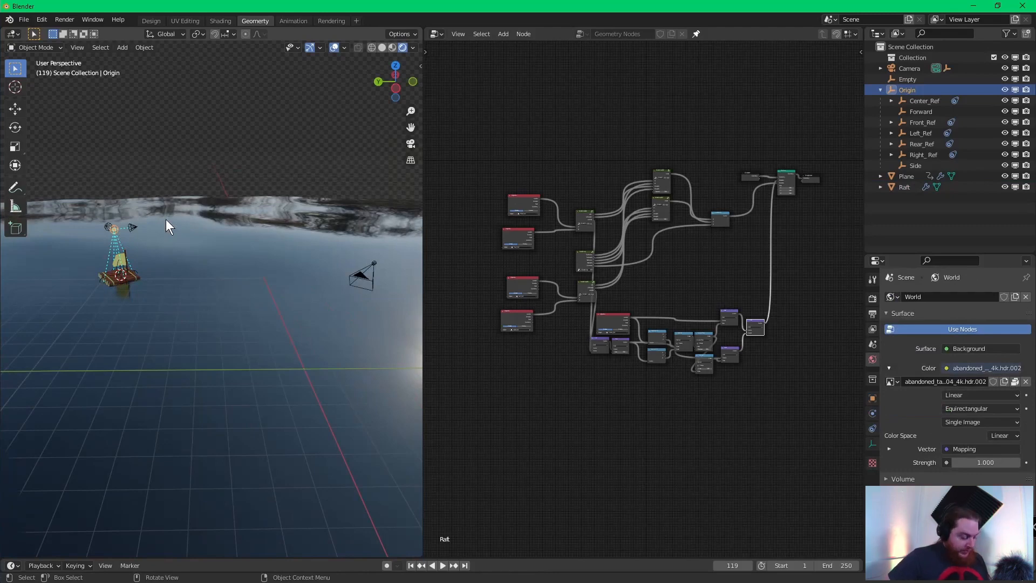
pyautogui.press('n')
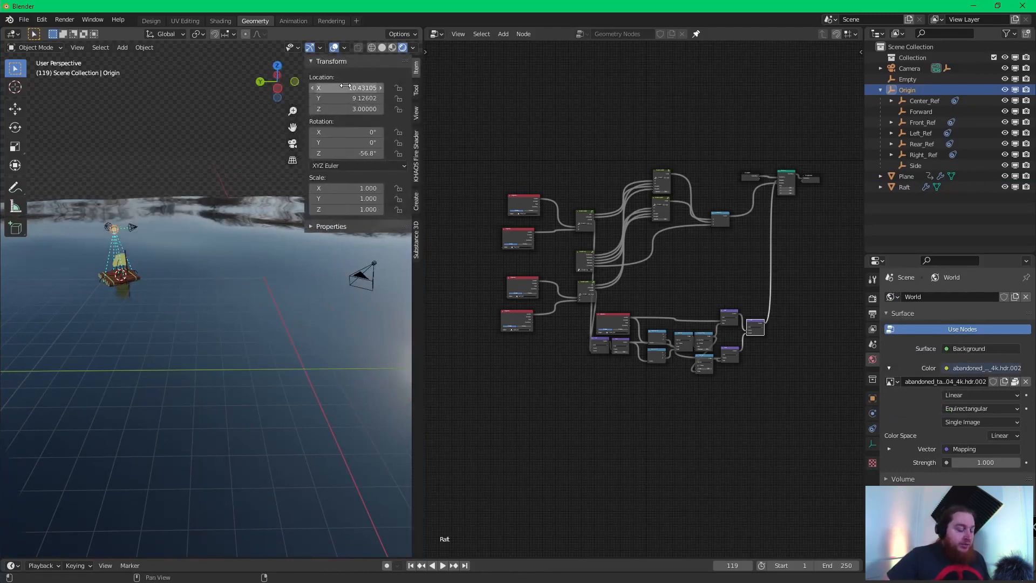
pyautogui.press('BackSpace')
pyautogui.press('BackSpace')
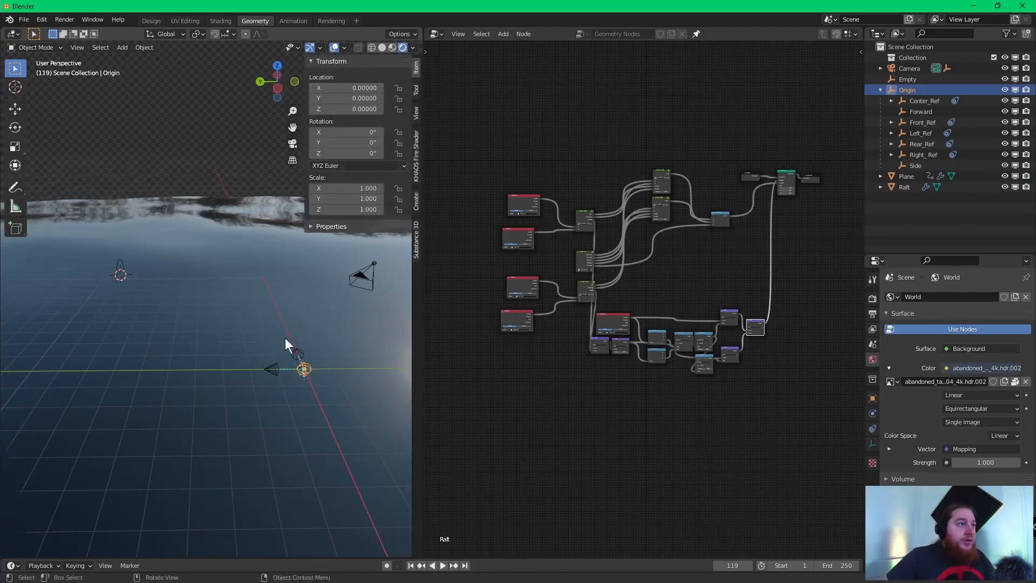
# - Set the Origin empty's Z location to 3 so it sits above the water at the world centre
pyautogui.keyDown('shift'); pyautogui.moveTo(285, 338); pyautogui.dragTo(330, 402, button='middle'); pyautogui.keyUp('shift')
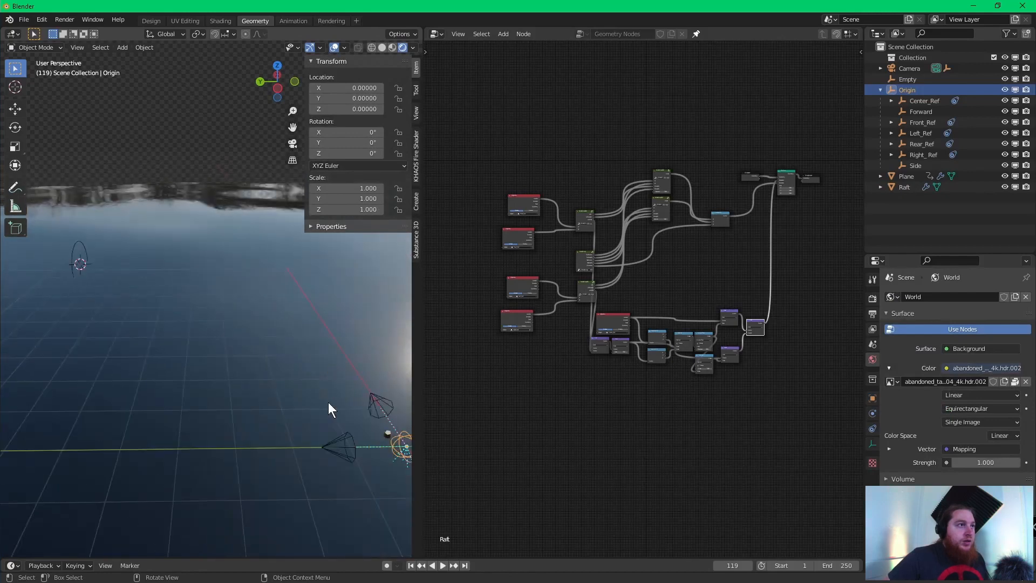
pyautogui.click(336, 109)
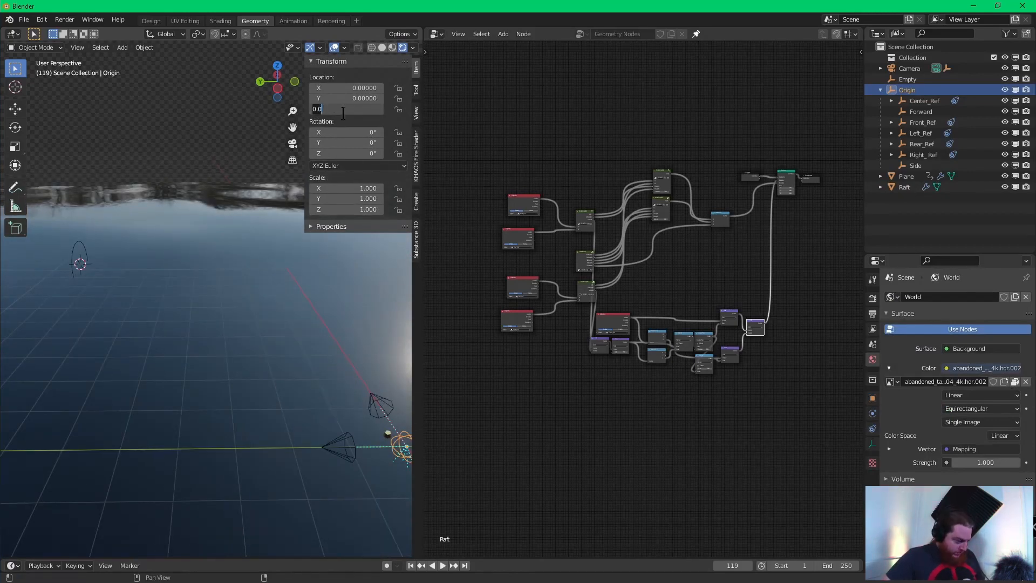
pyautogui.press('Return')
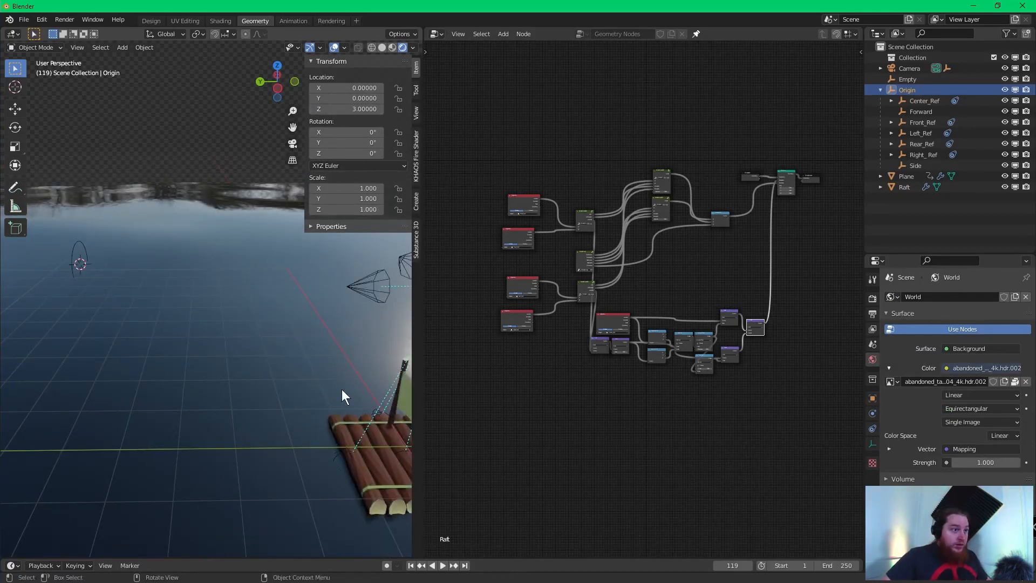
pyautogui.moveTo(340, 391); pyautogui.dragTo(217, 340, button='middle')
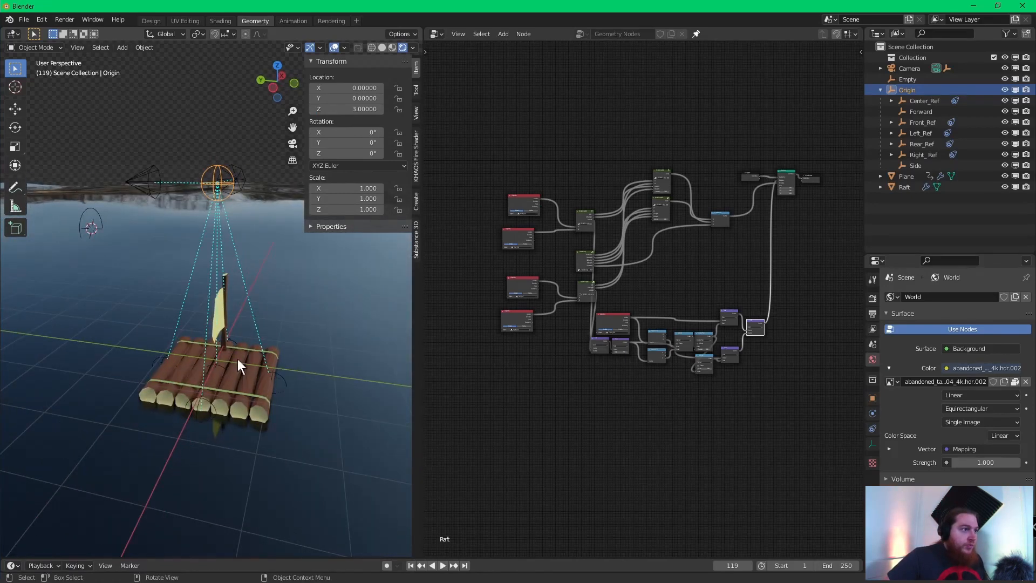
# - Place the 3D cursor on the raft's deck and snap the new circle empty to it, keeping the offset
pyautogui.keyDown('shift'); pyautogui.rightClick(233, 378); pyautogui.keyUp('shift')
pyautogui.click(84, 214)
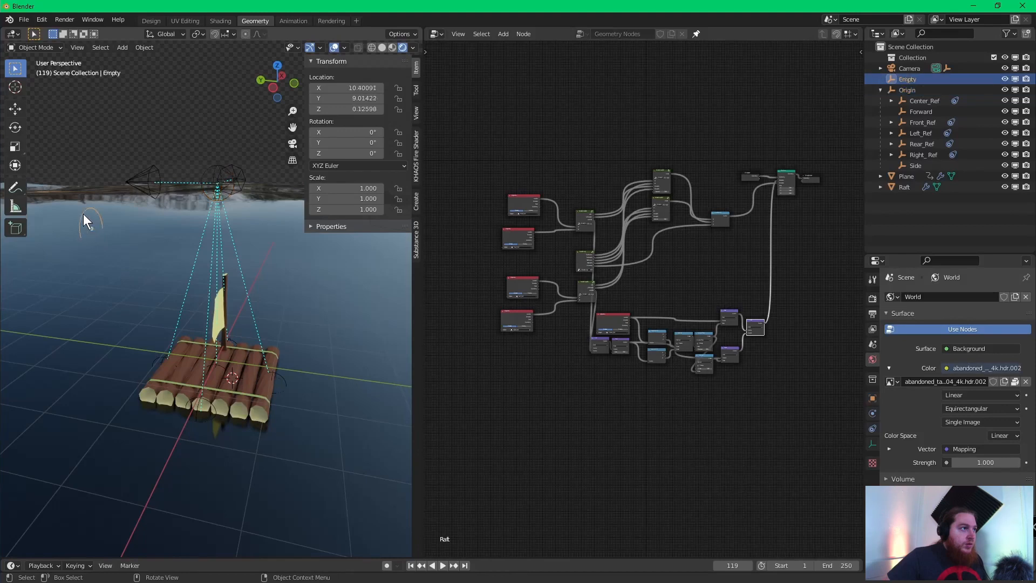
pyautogui.hotkey('shift', 's')
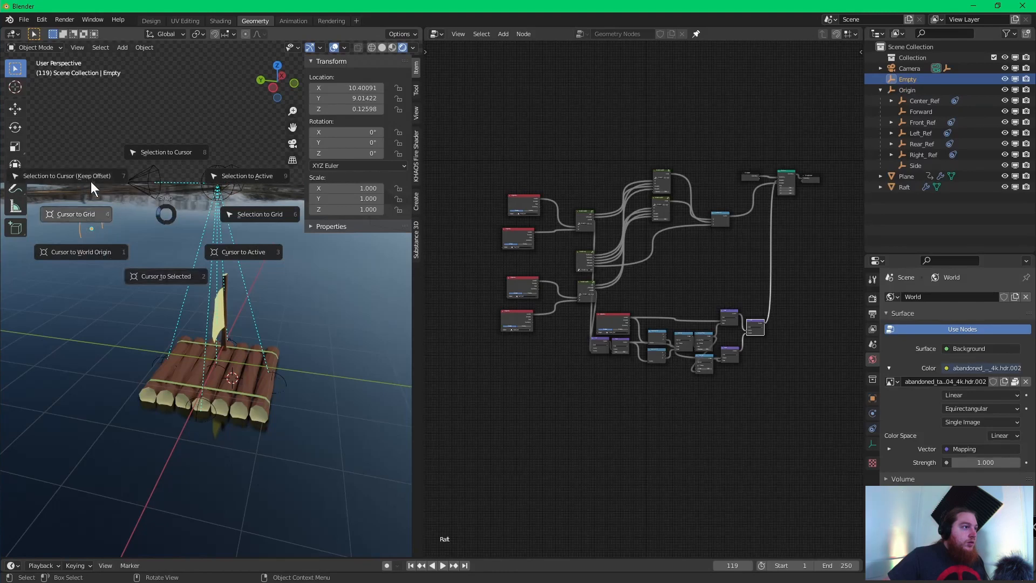
pyautogui.click(76, 175)
pyautogui.moveTo(265, 324); pyautogui.dragTo(228, 375, button='middle')
pyautogui.moveTo(172, 359); pyautogui.dragTo(175, 357, button='middle')
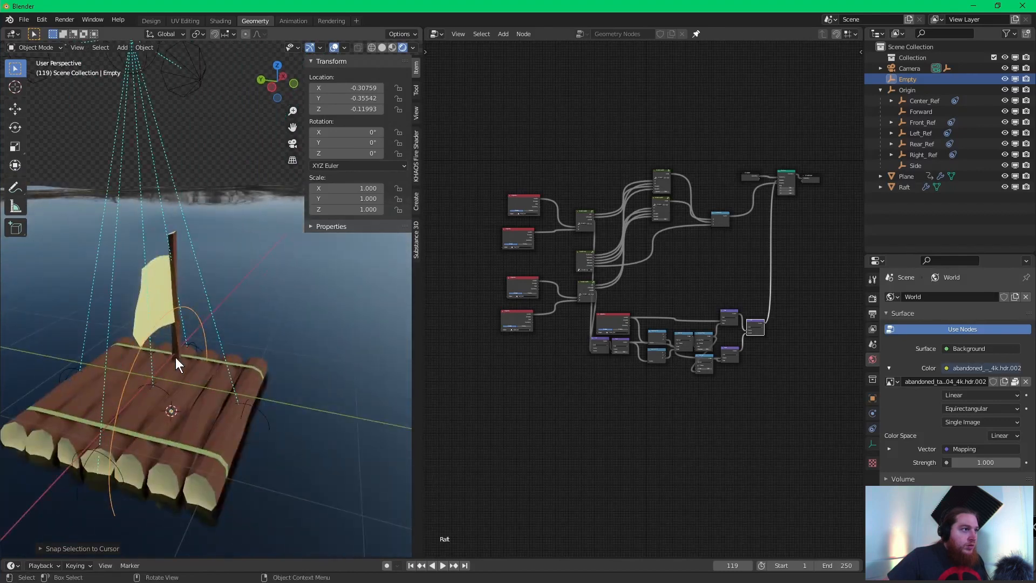
# - In the raft's Edit Mode, select vertices along the top middle of the logs plus one vertex on the sail's outer edge
pyautogui.click(187, 388)
pyautogui.press('Tab')
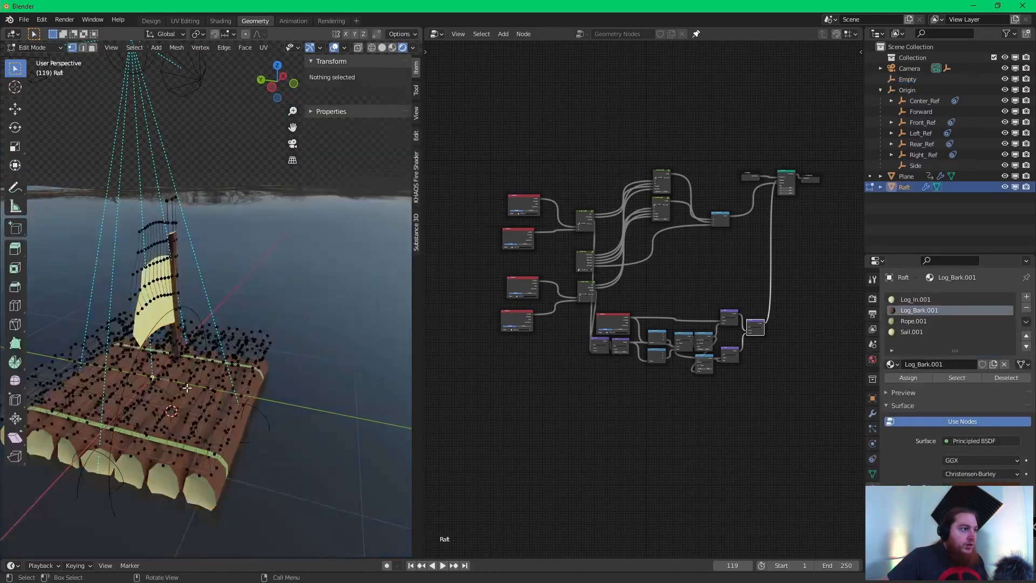
pyautogui.moveTo(200, 381); pyautogui.dragTo(212, 369, button='middle')
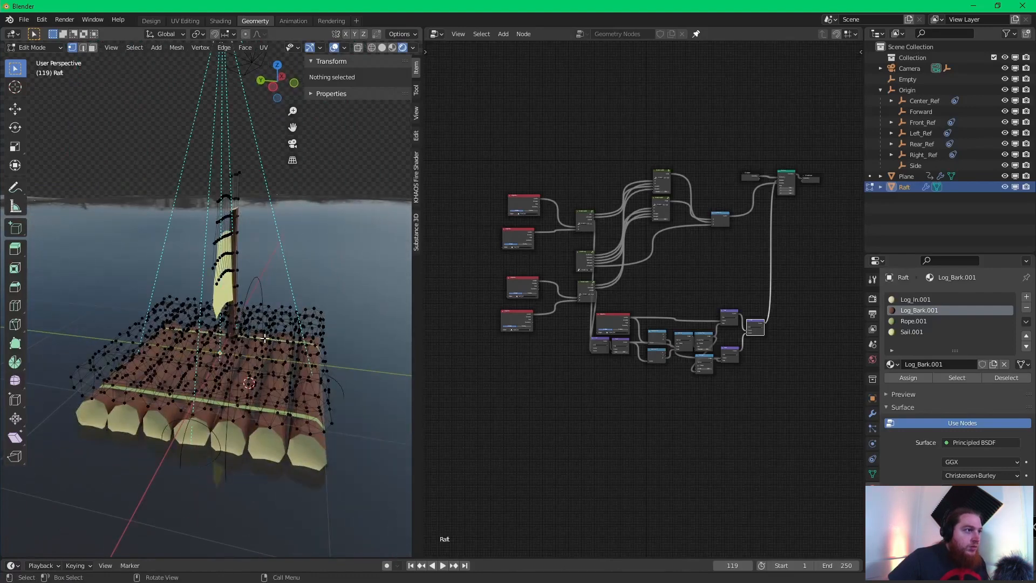
pyautogui.click(290, 84)
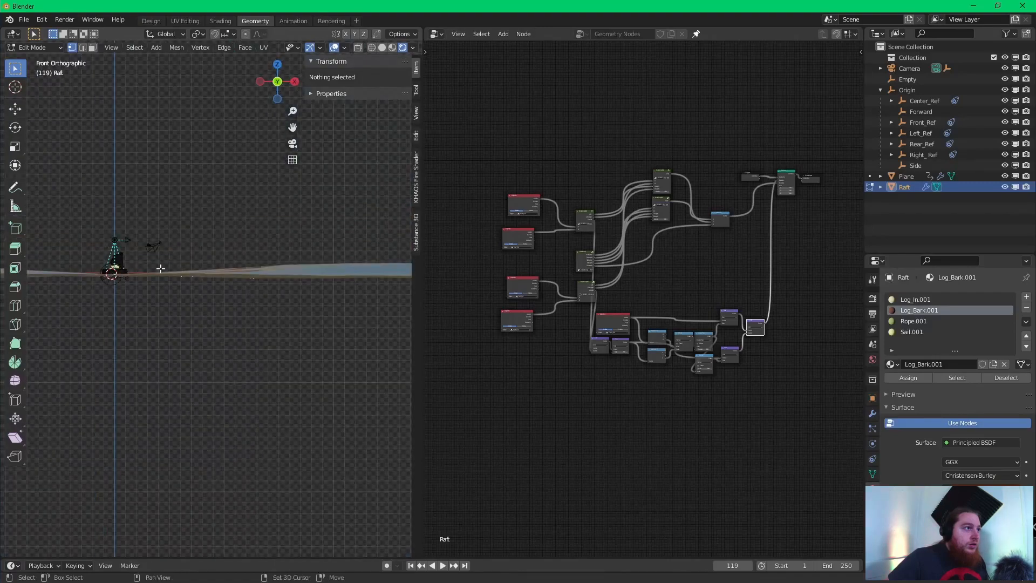
pyautogui.scroll(8, 289, 283)
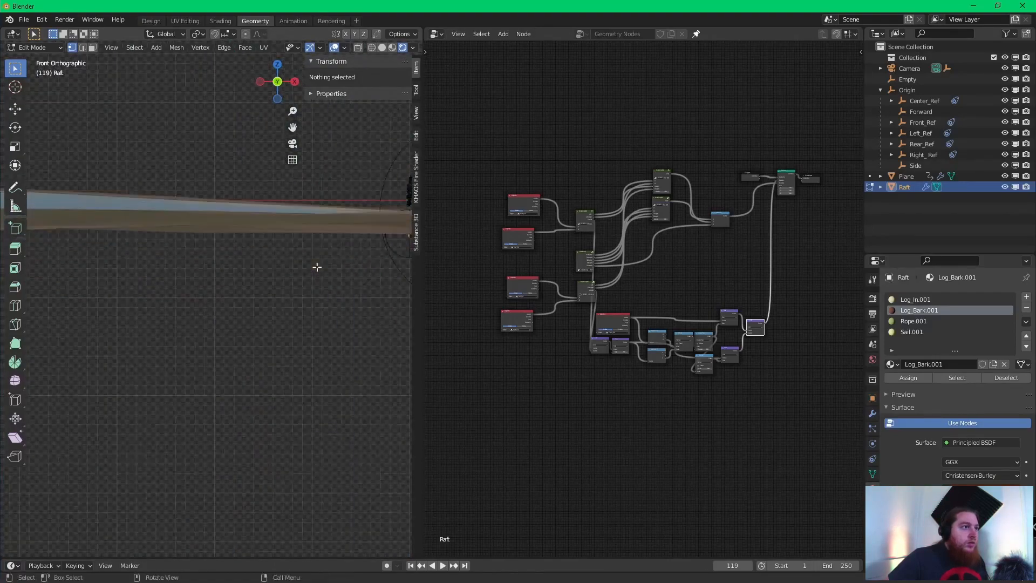
pyautogui.keyDown('shift'); pyautogui.moveTo(164, 401); pyautogui.dragTo(116, 409, button='middle'); pyautogui.keyUp('shift')
pyautogui.scroll(3, 287, 343)
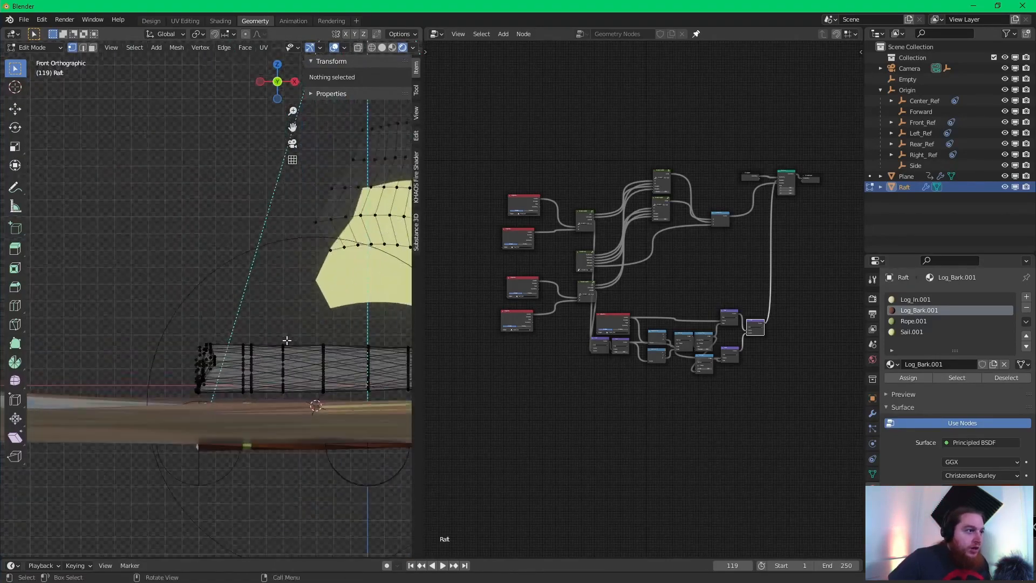
pyautogui.keyDown('shift'); pyautogui.moveTo(282, 333); pyautogui.dragTo(168, 345, button='middle'); pyautogui.keyUp('shift')
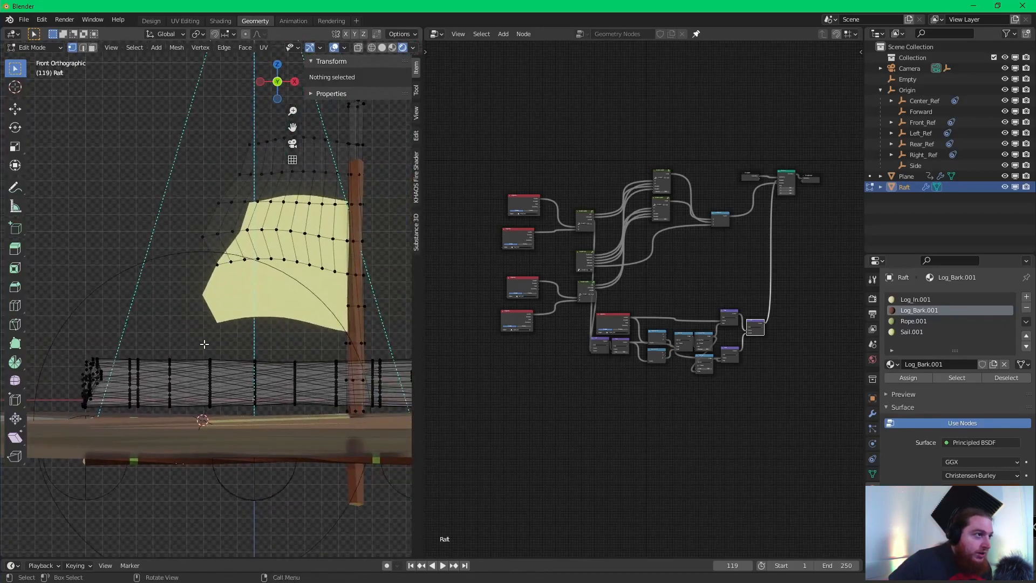
pyautogui.moveTo(195, 342); pyautogui.dragTo(282, 373)
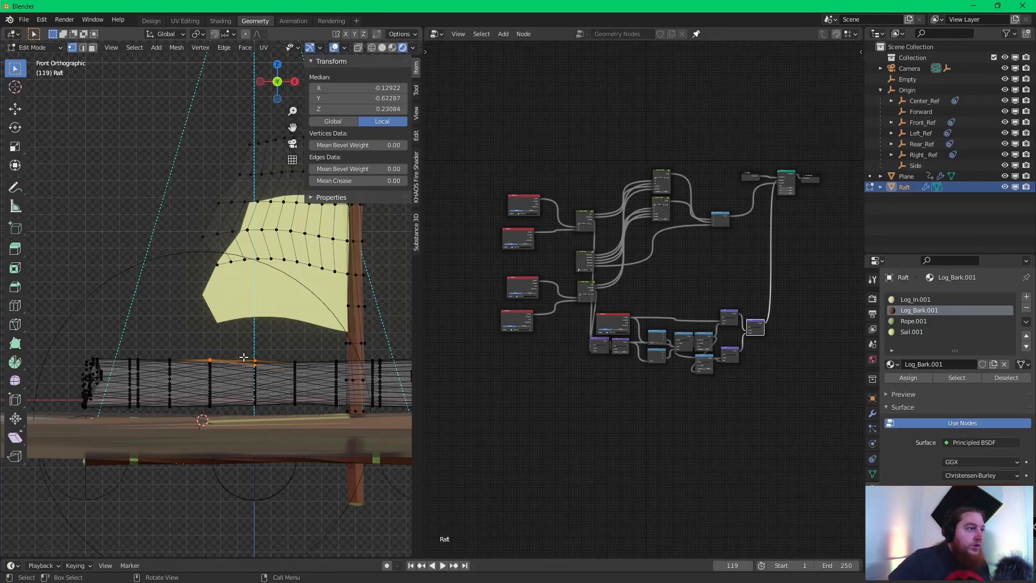
pyautogui.keyDown('shift'); pyautogui.click(202, 238); pyautogui.keyUp('shift')
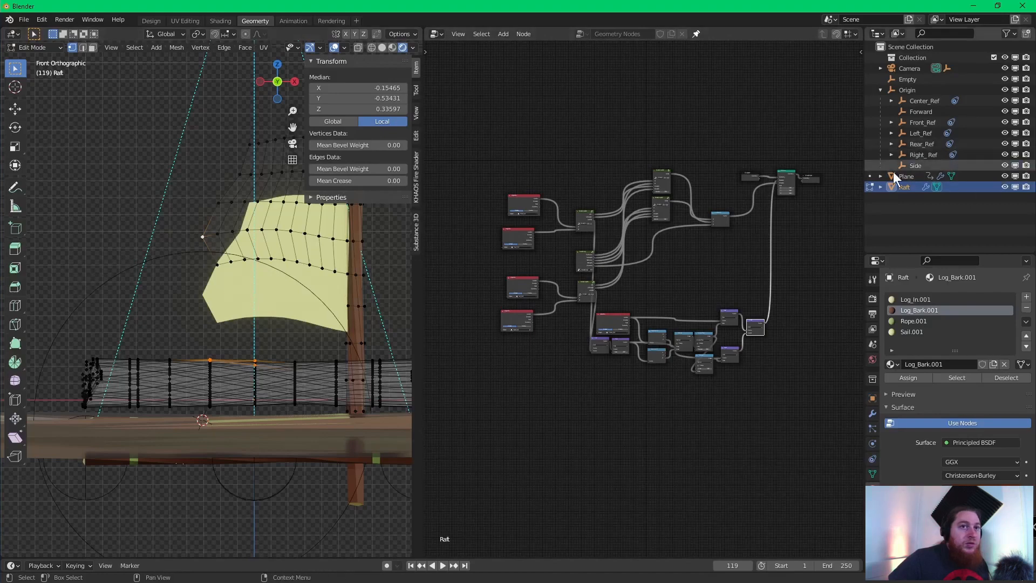
# - Collapse the Origin hierarchy, select the circle empty, and hook the selected raft vertices to a new object
pyautogui.keyDown('shift'); pyautogui.click(903, 78); pyautogui.keyUp('shift')
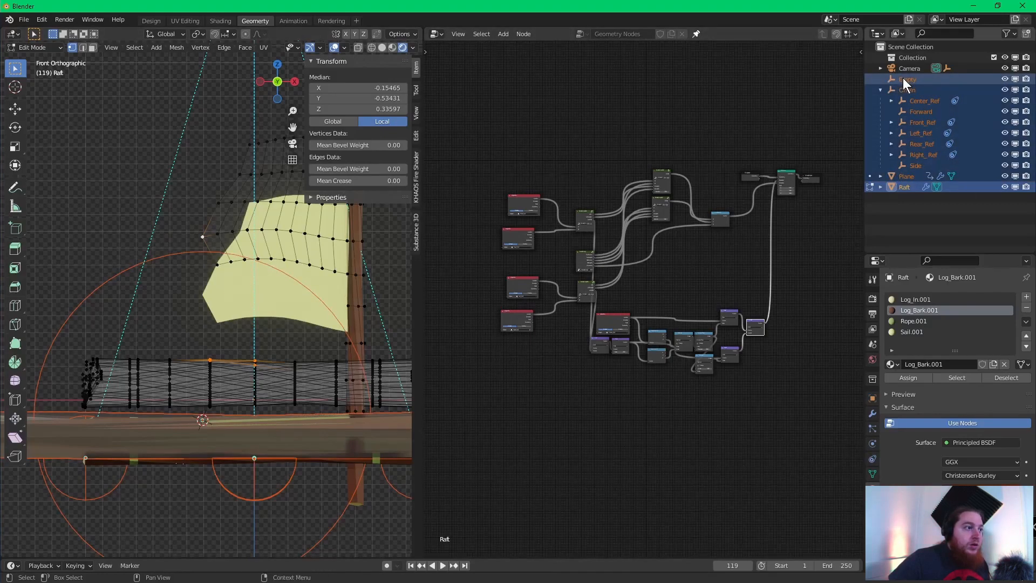
pyautogui.click(893, 177)
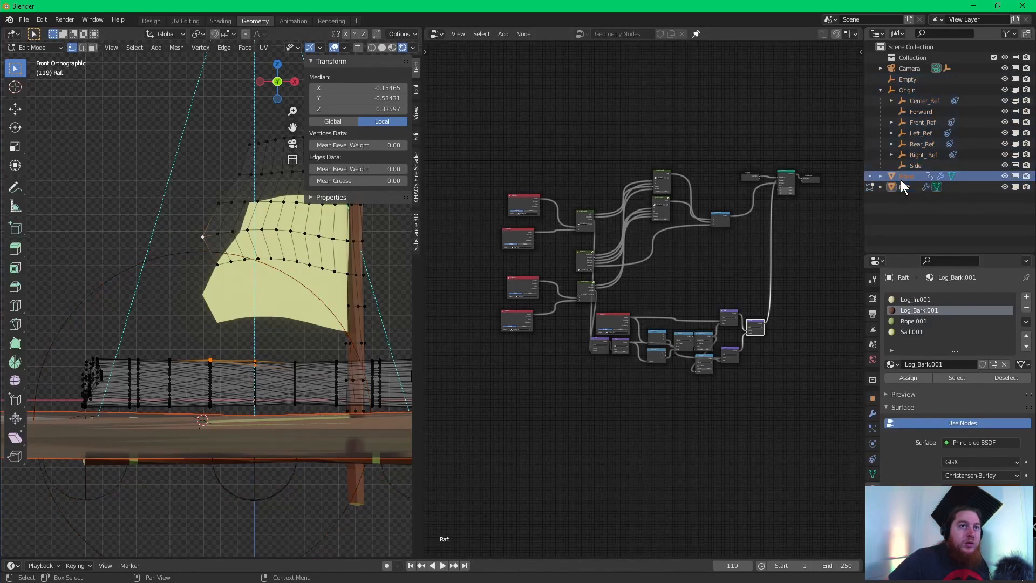
pyautogui.click(879, 90)
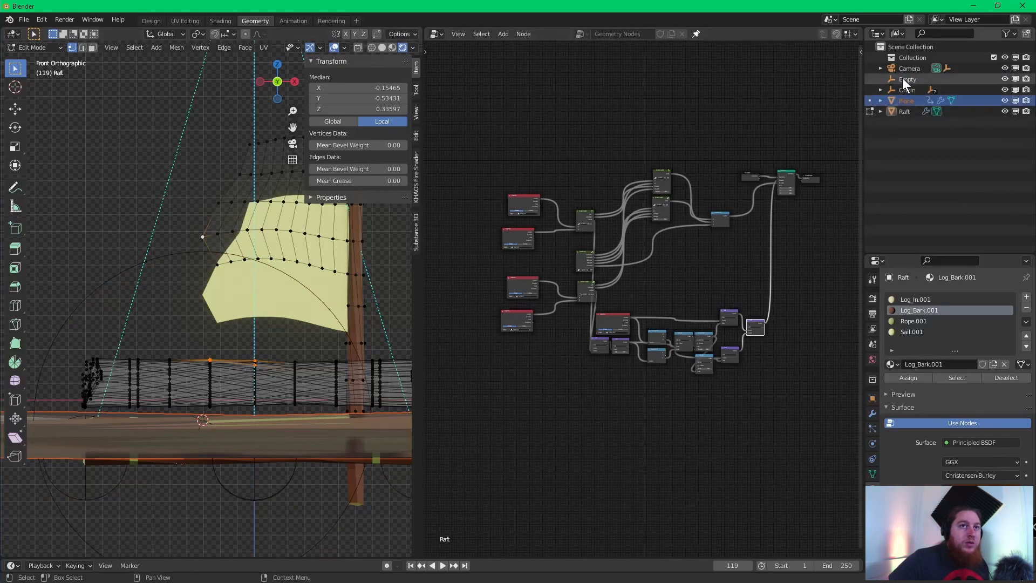
pyautogui.click(901, 79)
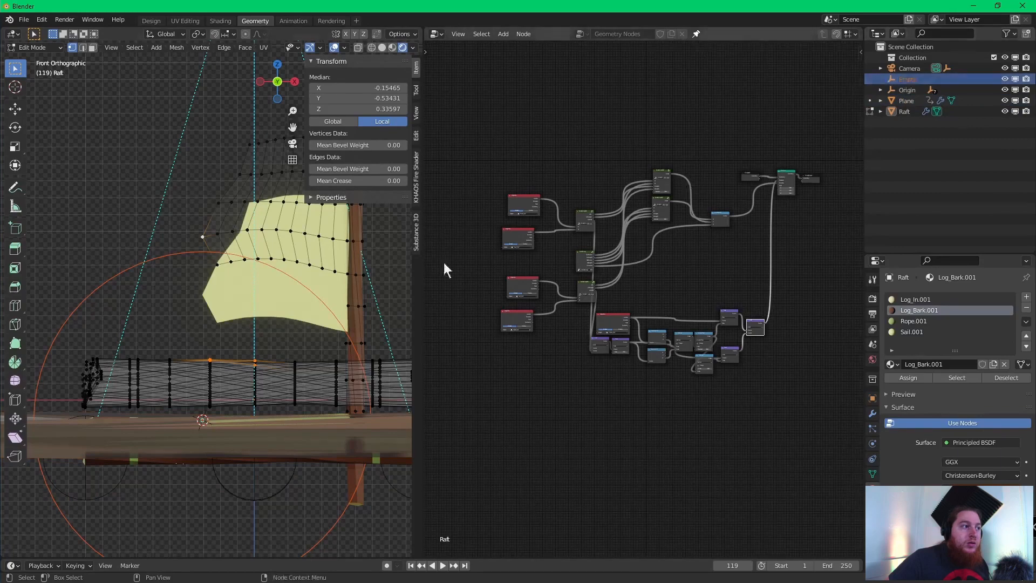
pyautogui.hotkey('ctrl', 'h')
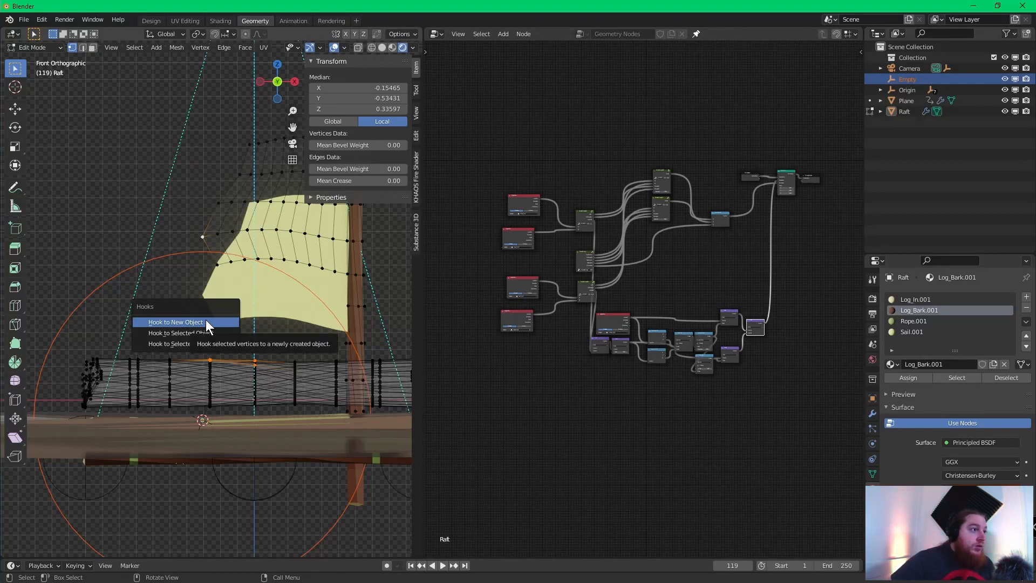
pyautogui.click(205, 323)
# - Clear the vertex selection, delete the original circle empty, and return to Object Mode
pyautogui.moveTo(82, 161); pyautogui.dragTo(203, 274, button='middle')
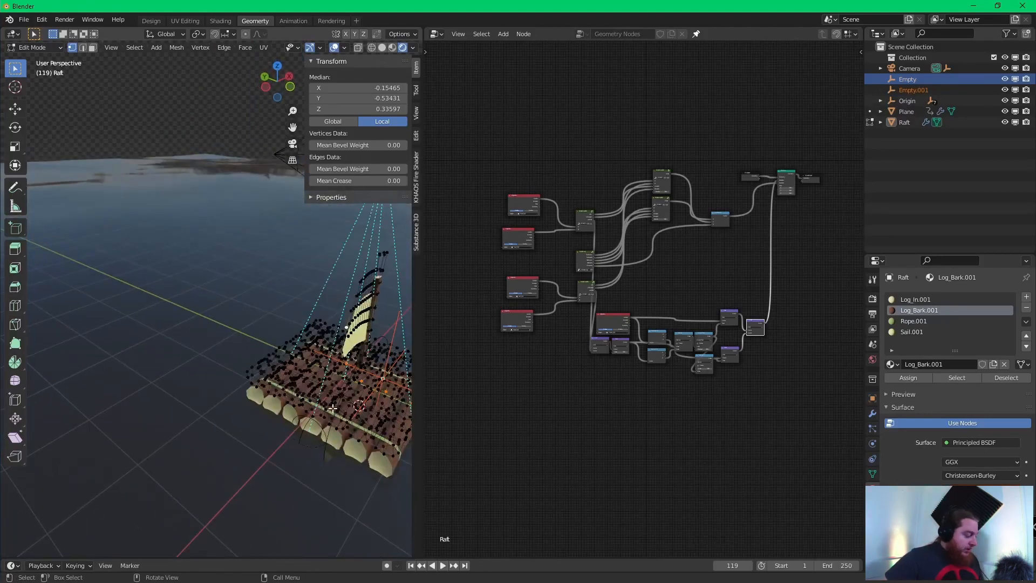
pyautogui.keyDown('shift'); pyautogui.moveTo(378, 388); pyautogui.dragTo(247, 365, button='middle'); pyautogui.keyUp('shift')
pyautogui.scroll(5, 247, 365)
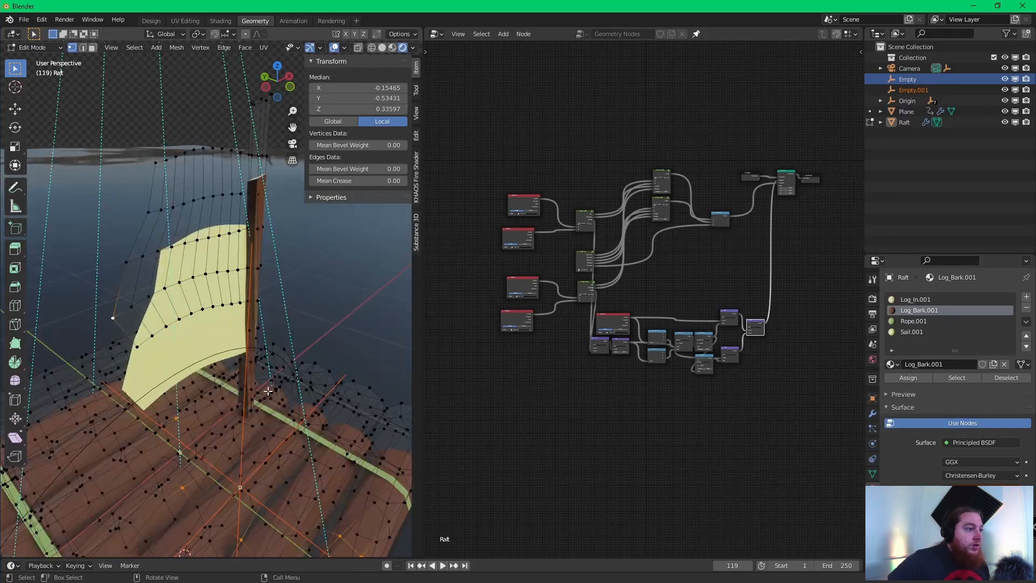
pyautogui.scroll(-2, 268, 390)
pyautogui.scroll(-2, 300, 387)
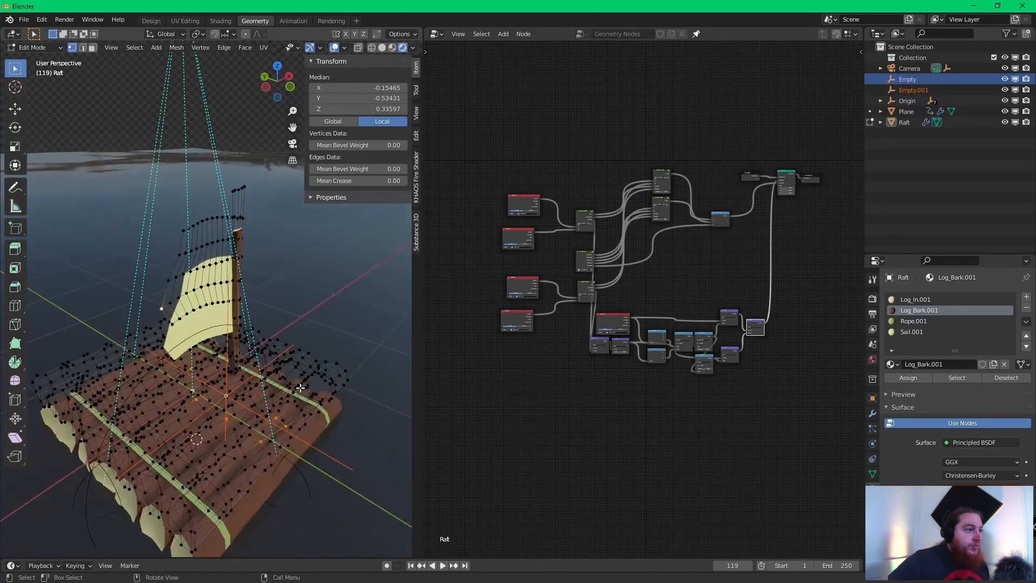
pyautogui.click(335, 324)
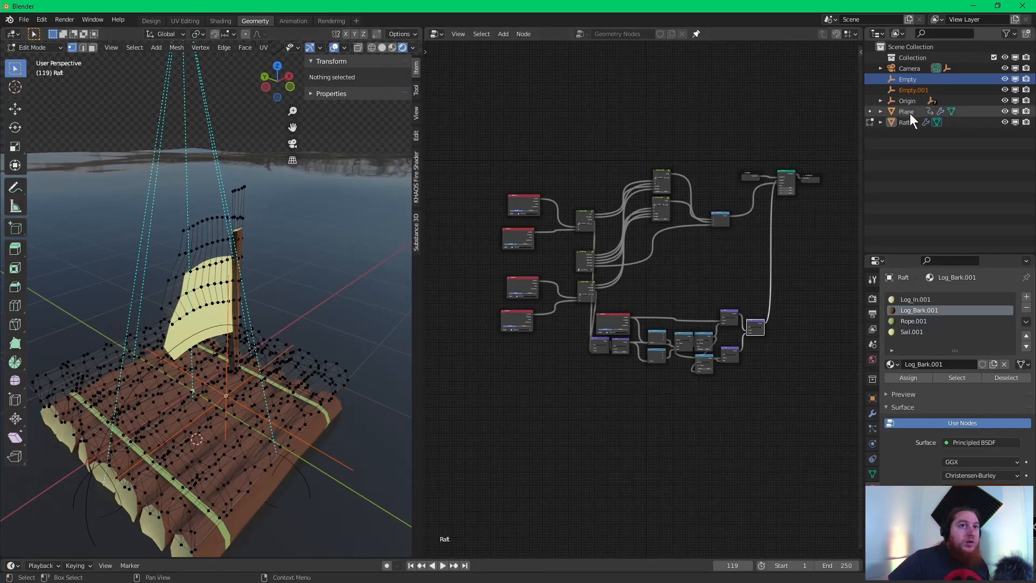
pyautogui.click(904, 81)
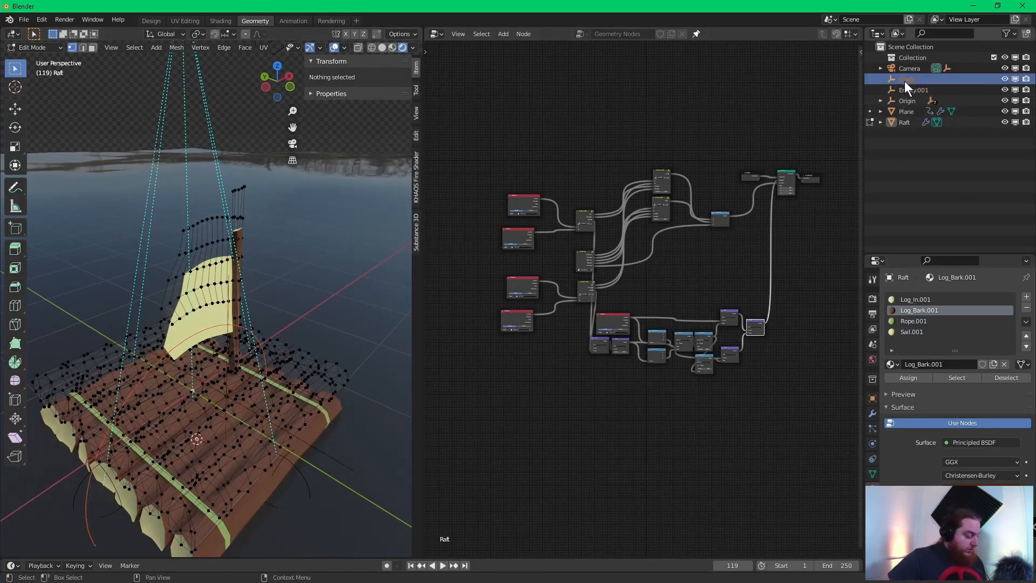
pyautogui.press('x')
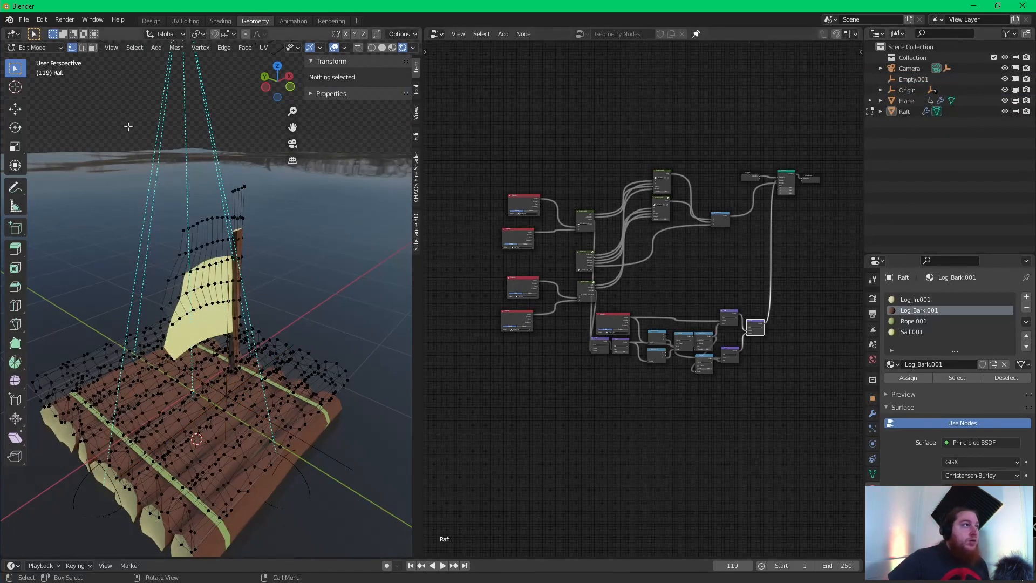
pyautogui.press('Tab')
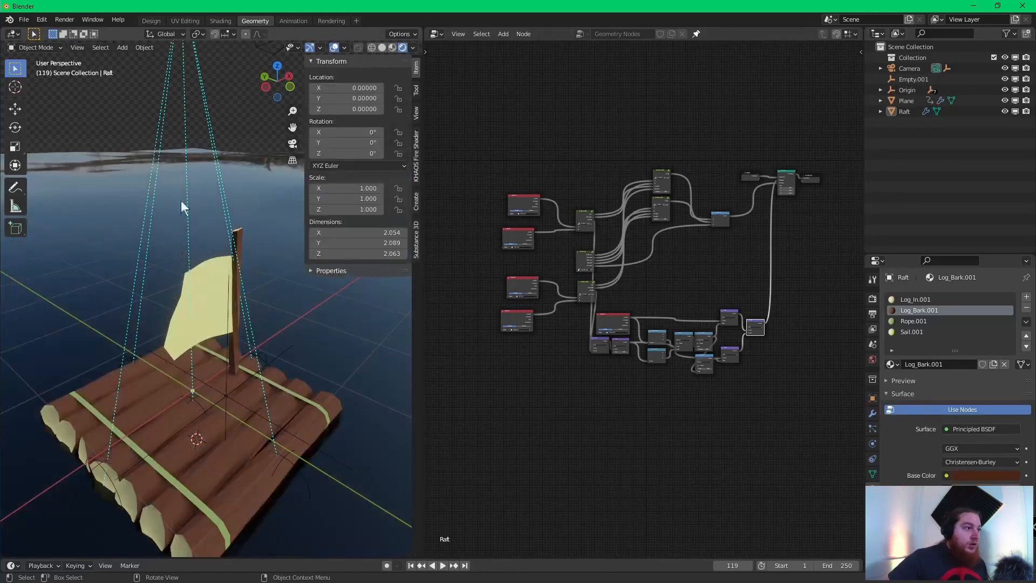
# - Try moving the Origin empty horizontally with Z locked to test whether the hook empty follows the raft
pyautogui.scroll(-3, 226, 392)
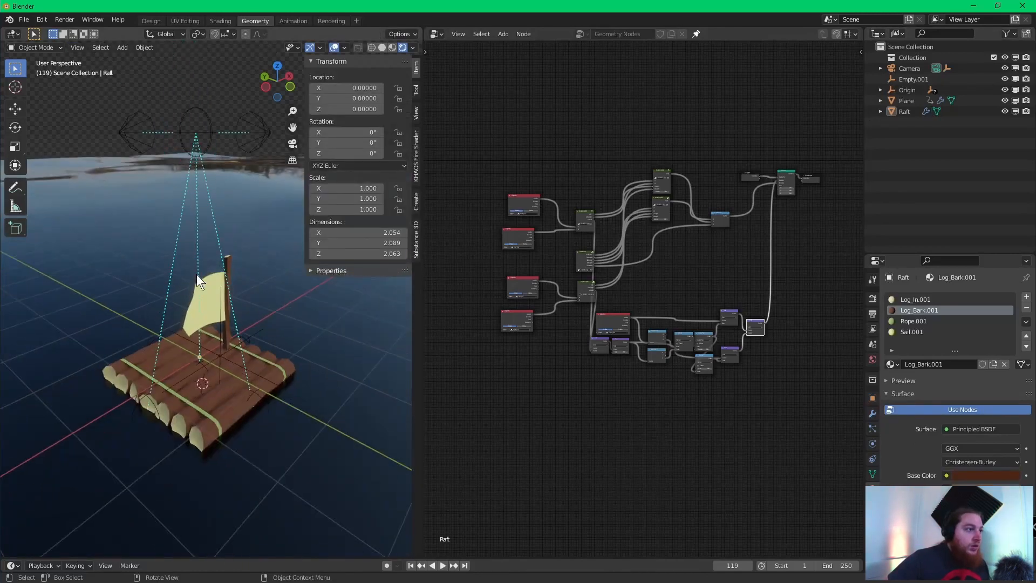
pyautogui.click(188, 114)
pyautogui.moveTo(188, 113); pyautogui.dragTo(247, 191, button='middle')
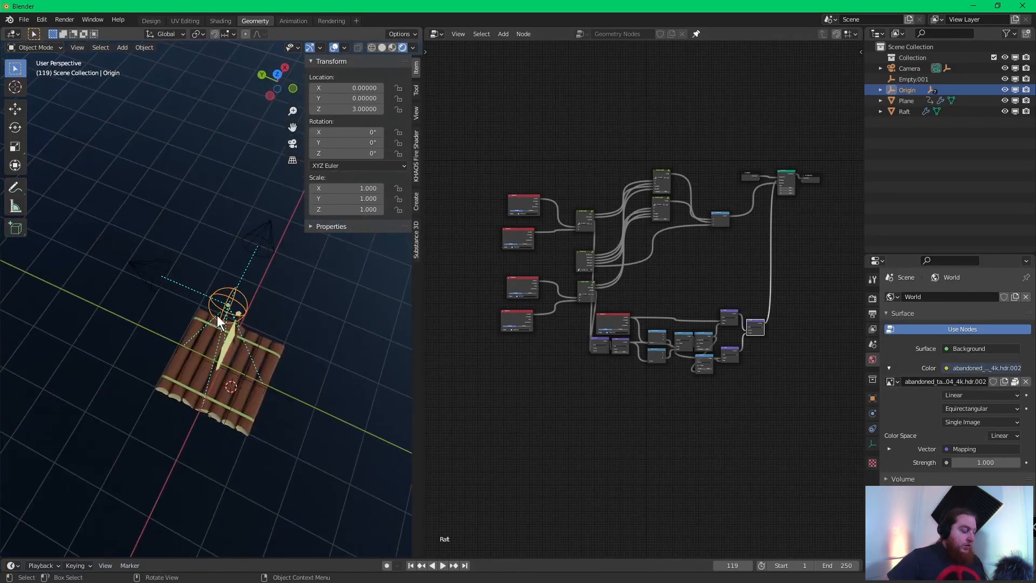
pyautogui.press('g')
pyautogui.hotkey('shift', 'z')
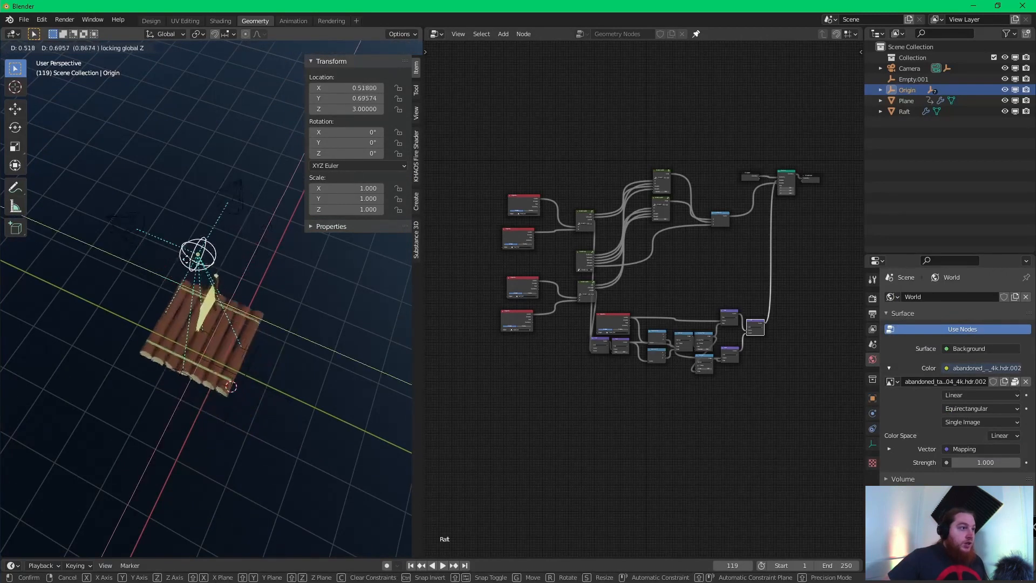
pyautogui.rightClick(274, 338)
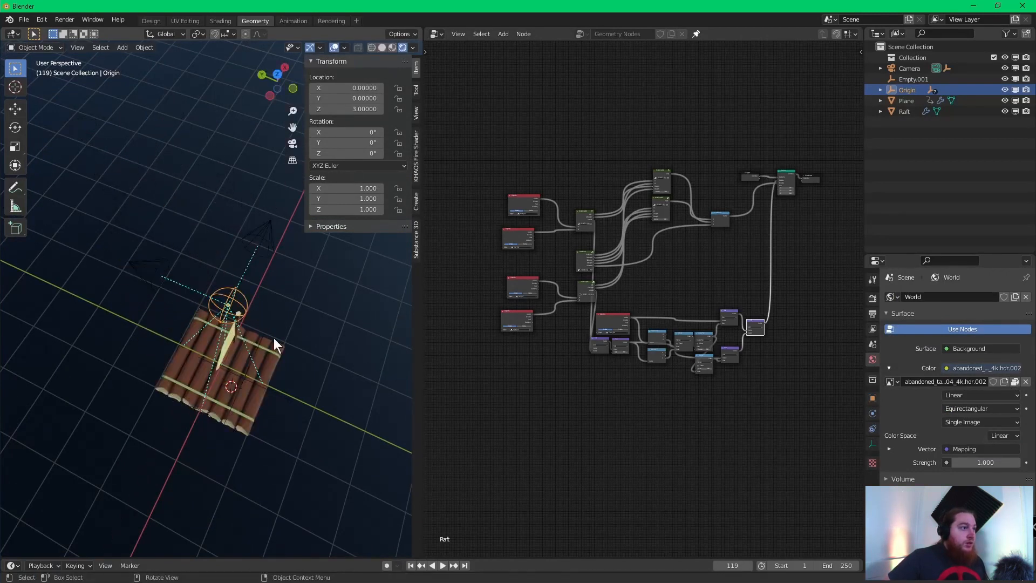
# - Inspect the hook empty's data and constraint settings, along with the raft's modifier stack
pyautogui.moveTo(274, 338); pyautogui.dragTo(153, 357, button='middle')
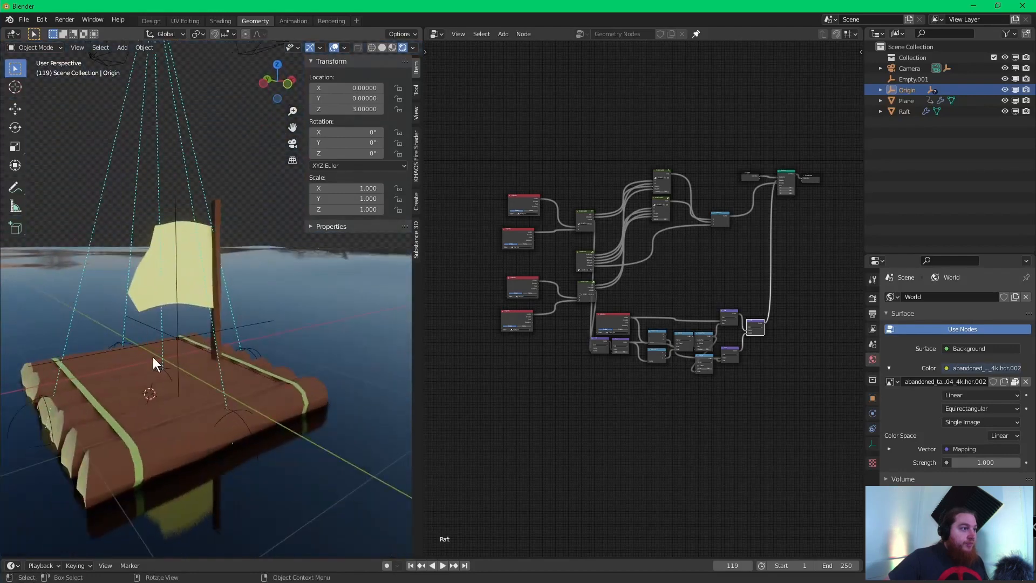
pyautogui.click(176, 336)
pyautogui.click(872, 445)
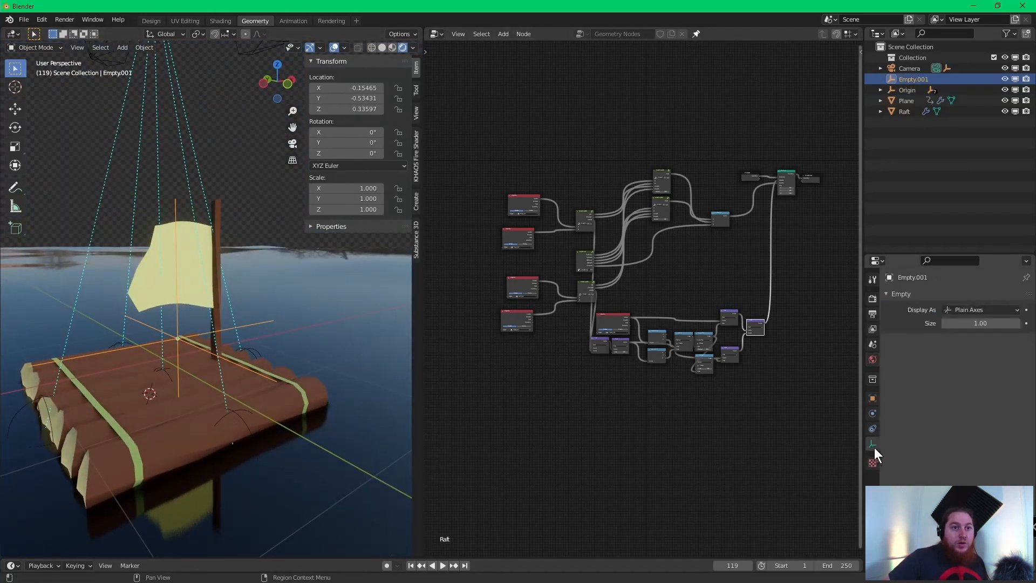
pyautogui.click(872, 428)
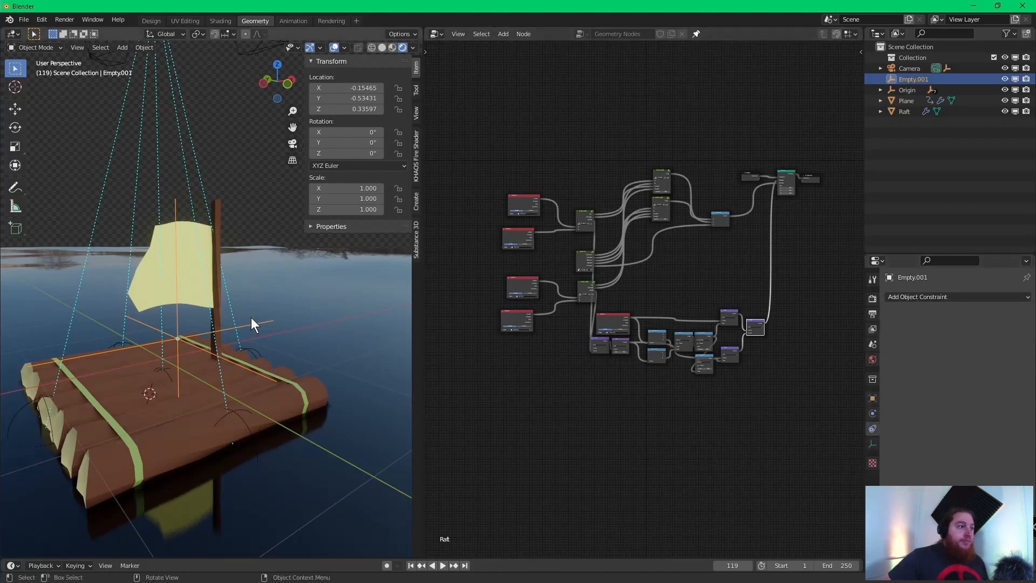
pyautogui.moveTo(273, 300); pyautogui.dragTo(240, 372, button='middle')
pyautogui.scroll(3, 217, 397)
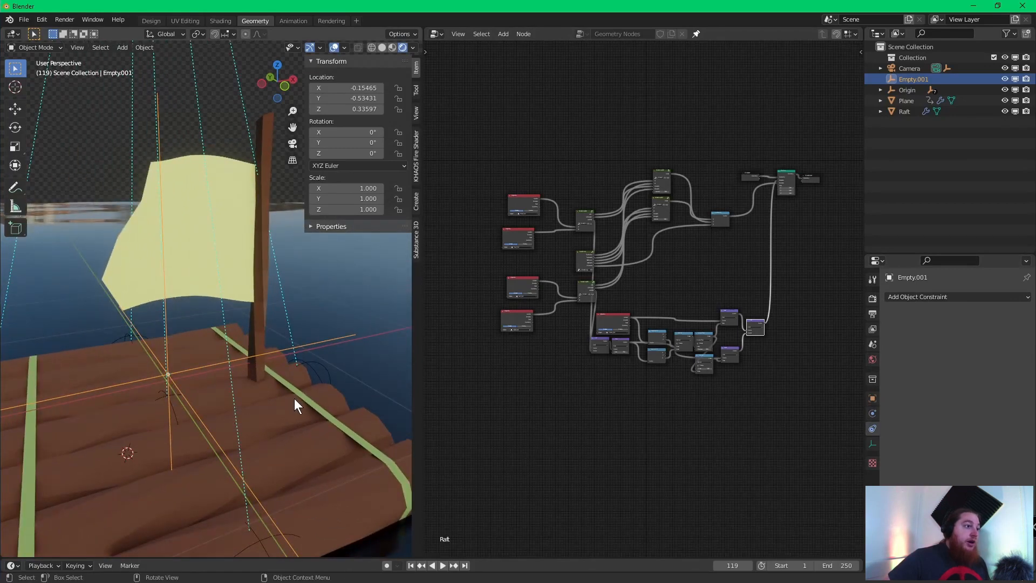
pyautogui.scroll(-3, 296, 413)
pyautogui.click(247, 368)
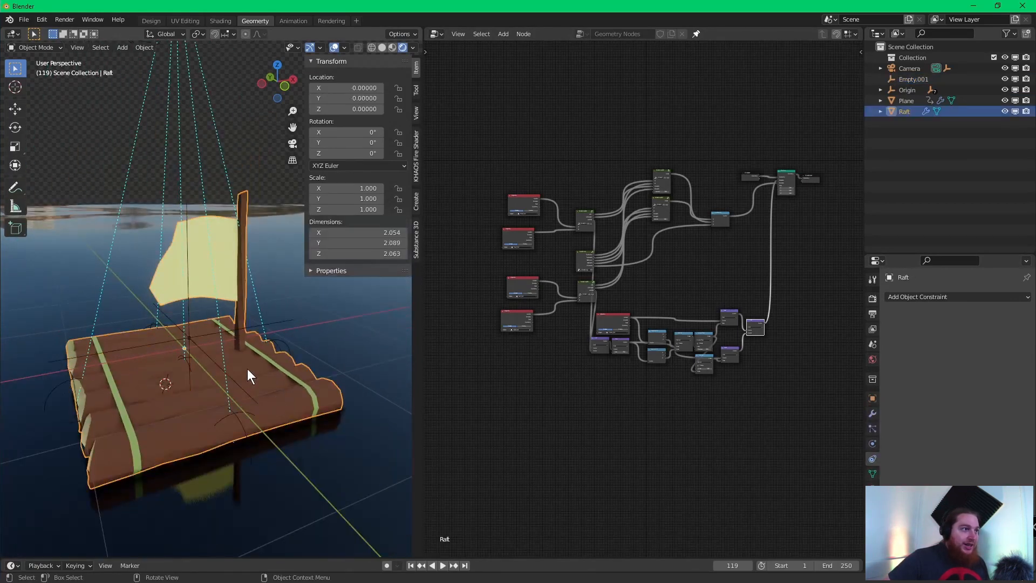
pyautogui.click(872, 414)
pyautogui.click(1012, 315)
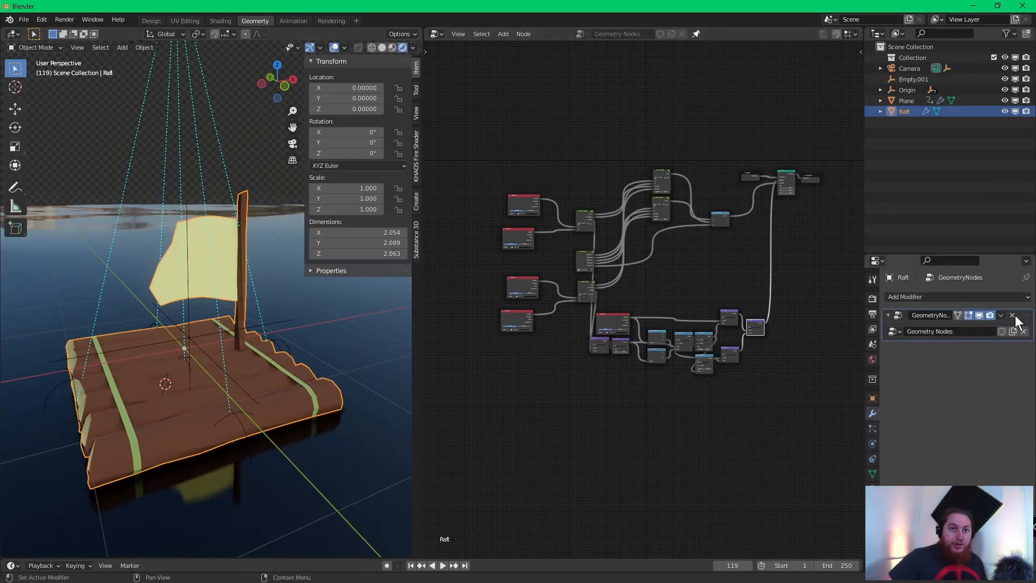
# - Enter Edit Mode on the raft and select one vertex at each of the deck's four outer corners
pyautogui.press('Tab')
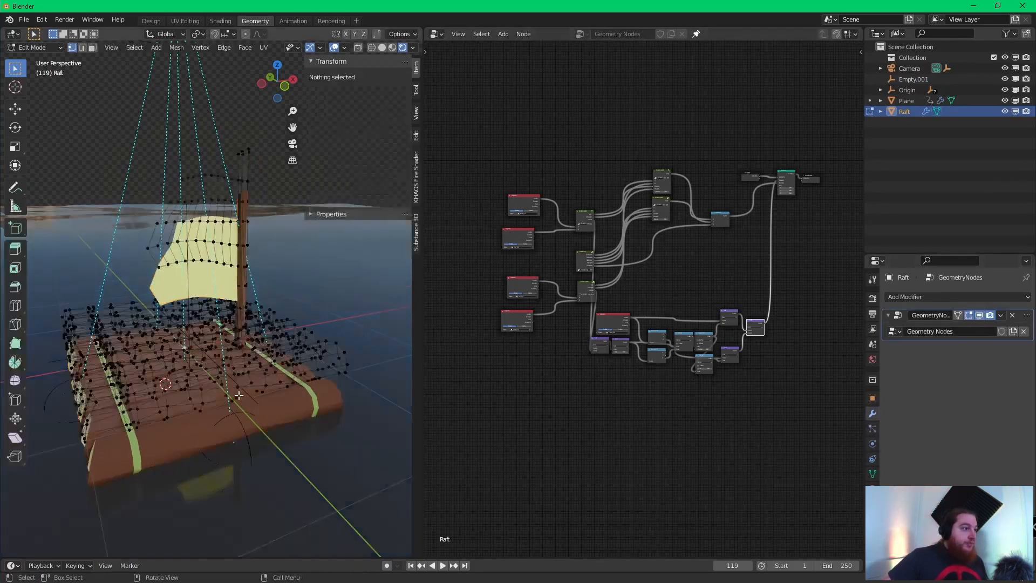
pyautogui.scroll(4, 324, 394)
pyautogui.scroll(-2, 365, 391)
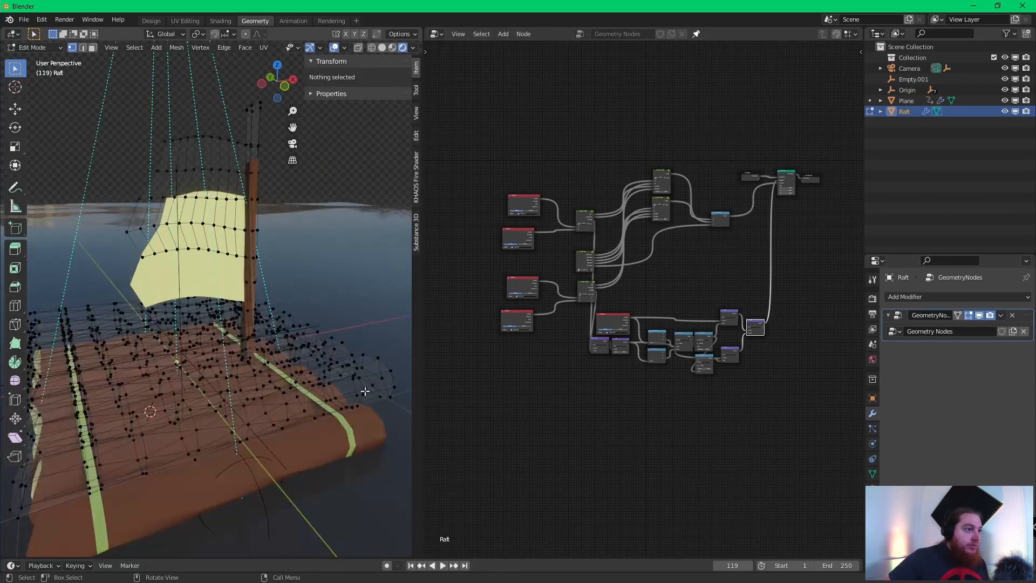
pyautogui.click(377, 358)
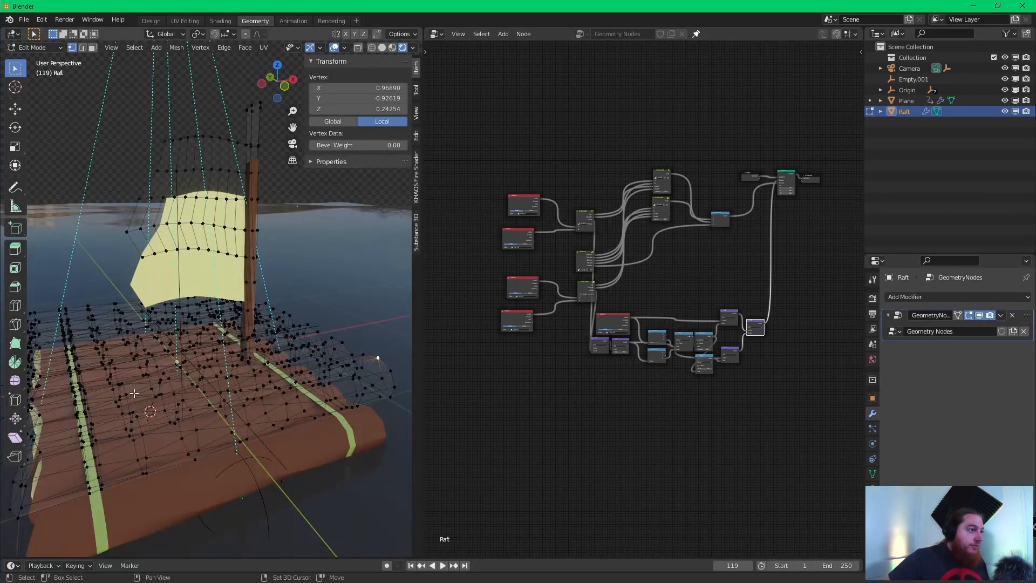
pyautogui.moveTo(135, 393); pyautogui.dragTo(120, 444, button='middle')
pyautogui.keyDown('shift'); pyautogui.click(118, 448); pyautogui.keyUp('shift')
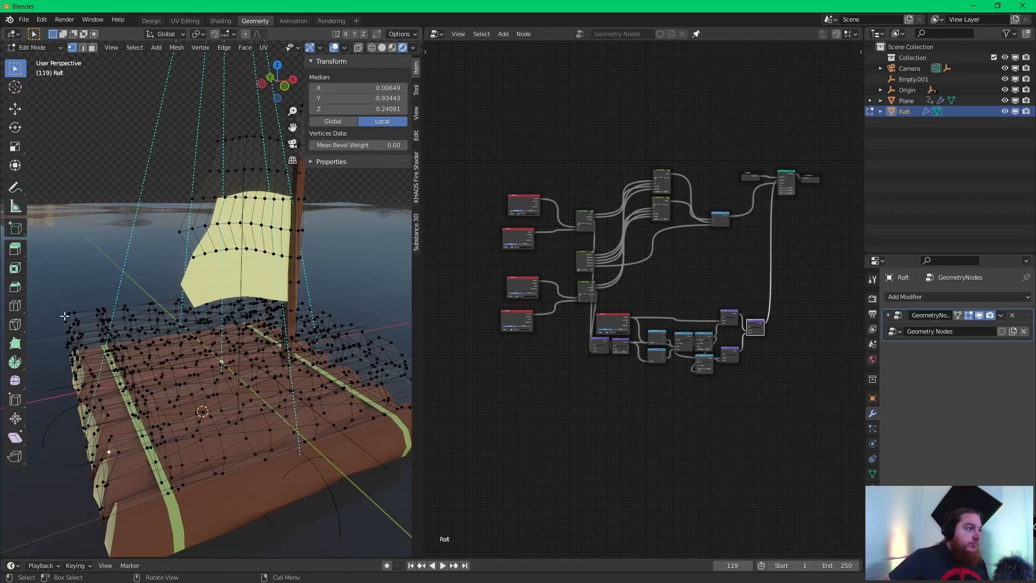
pyautogui.moveTo(363, 307); pyautogui.dragTo(272, 314, button='middle')
pyautogui.keyDown('shift'); pyautogui.click(265, 301); pyautogui.keyUp('shift')
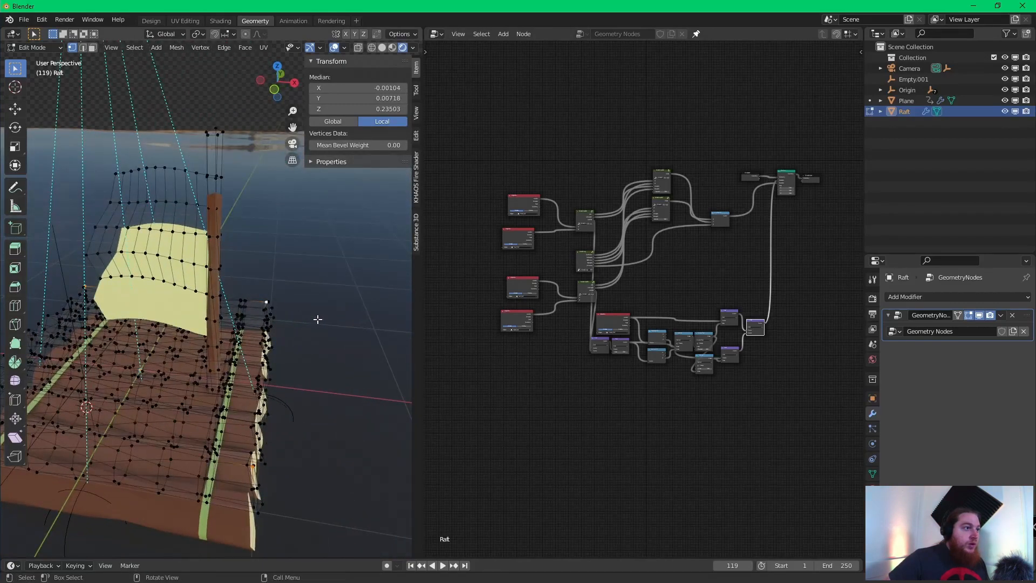
# - Assign the selected corner vertices to a new vertex group named PlaneRef and return to Object Mode
pyautogui.scroll(-3, 317, 320)
pyautogui.moveTo(220, 353); pyautogui.dragTo(273, 344, button='middle')
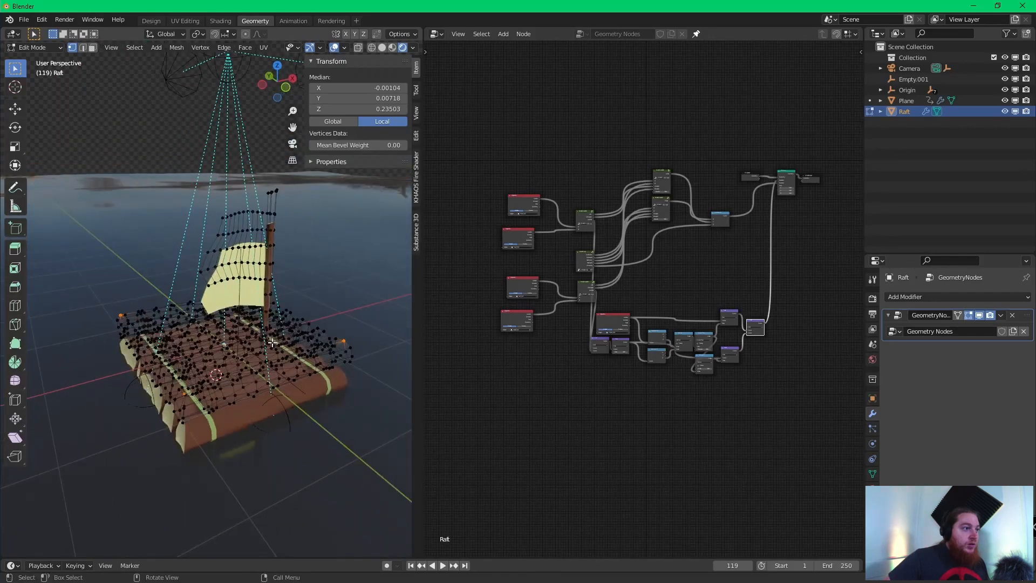
pyautogui.click(873, 474)
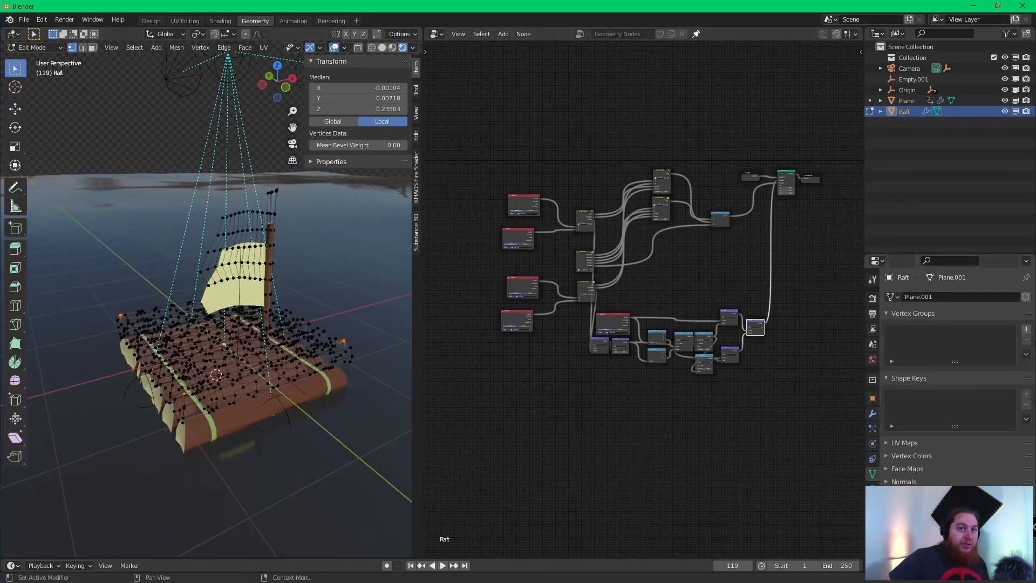
pyautogui.click(1026, 329)
pyautogui.click(899, 397)
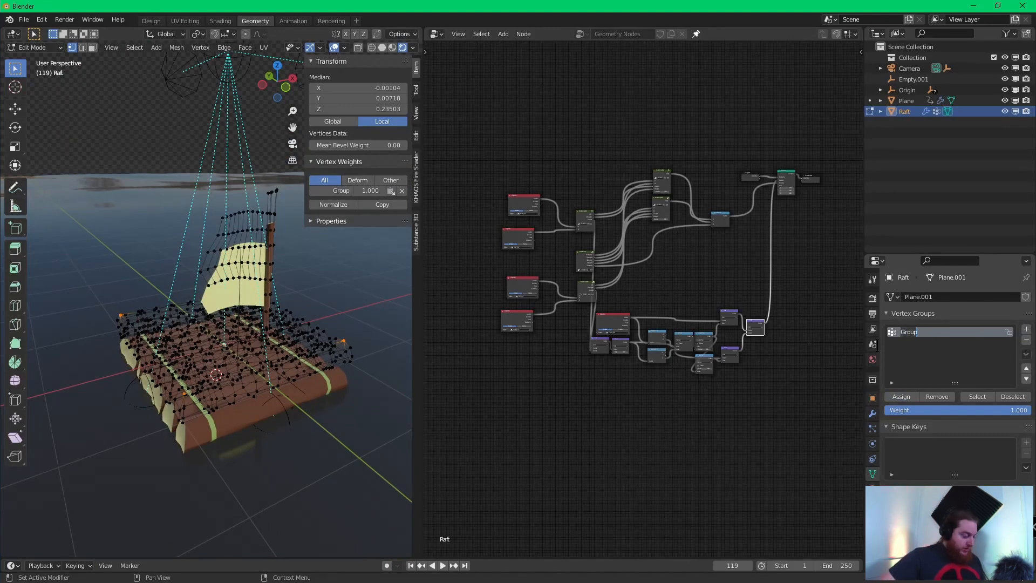
pyautogui.write('P')
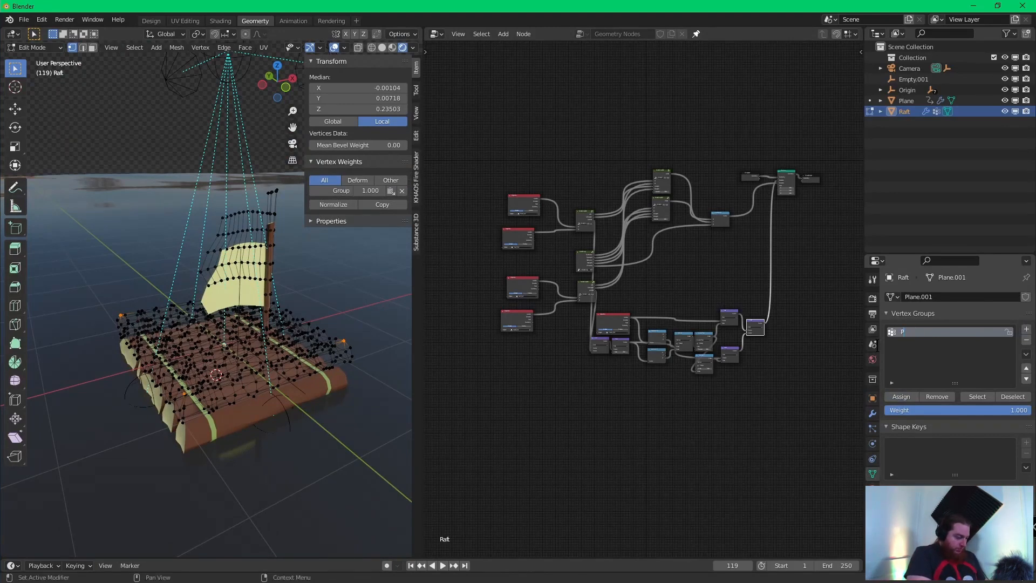
pyautogui.write('lane')
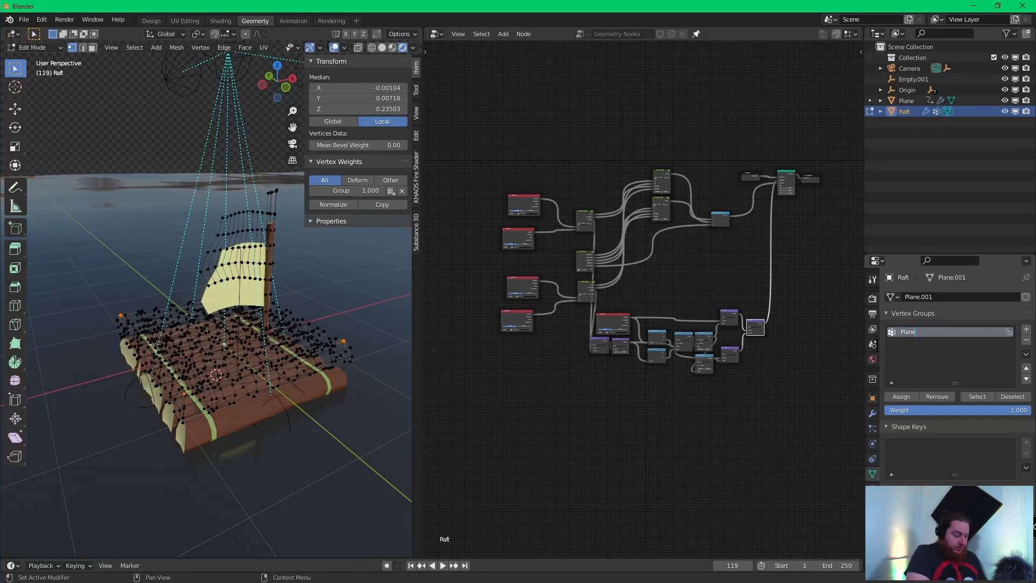
pyautogui.write('Ref')
pyautogui.press('Return')
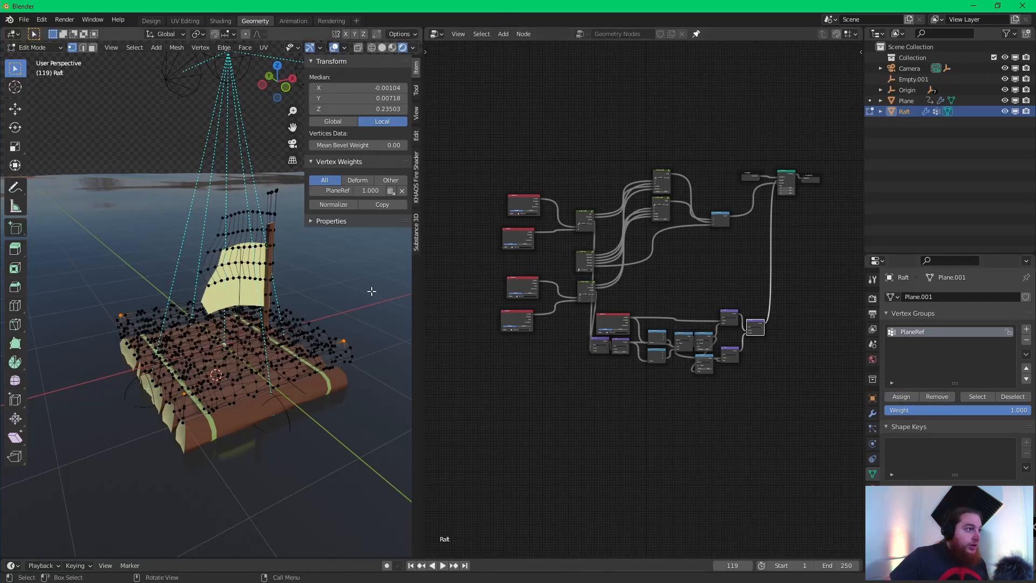
pyautogui.press('Tab')
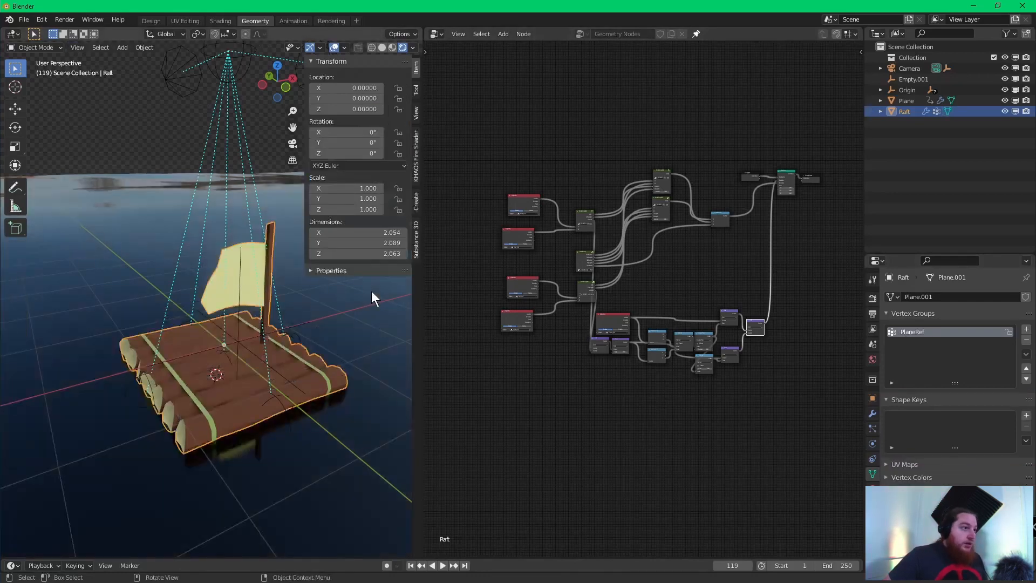
# - Try a Track To constraint on Empty.001 with target Raft, vertex group PlaneRef and up axis Z
pyautogui.click(238, 330)
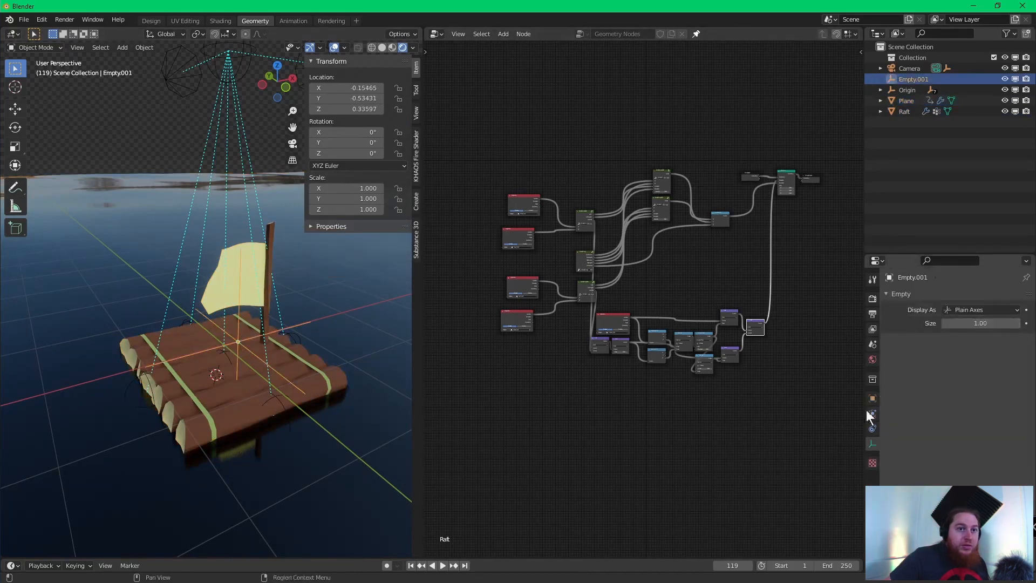
pyautogui.click(874, 429)
pyautogui.click(955, 298)
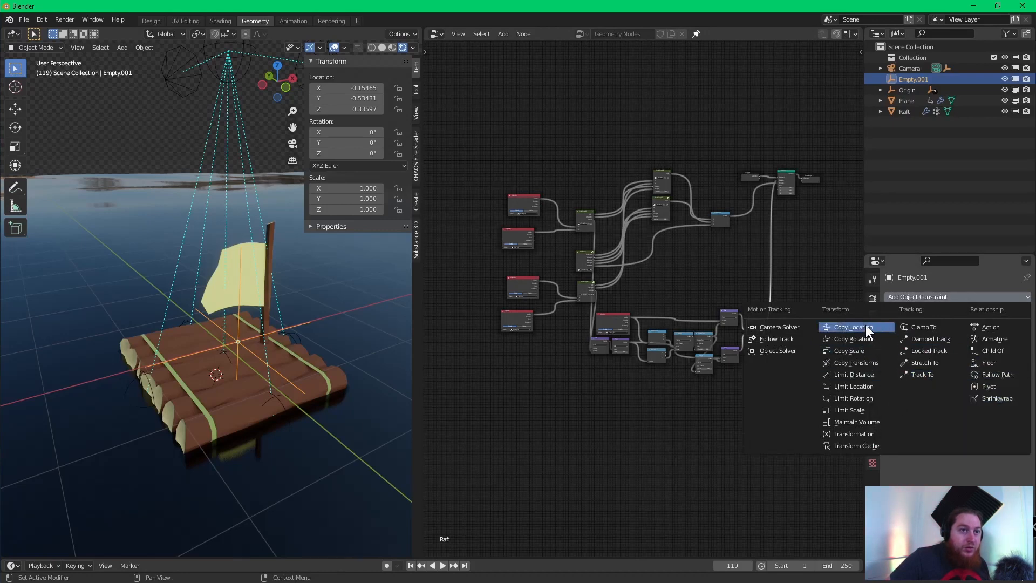
pyautogui.click(924, 375)
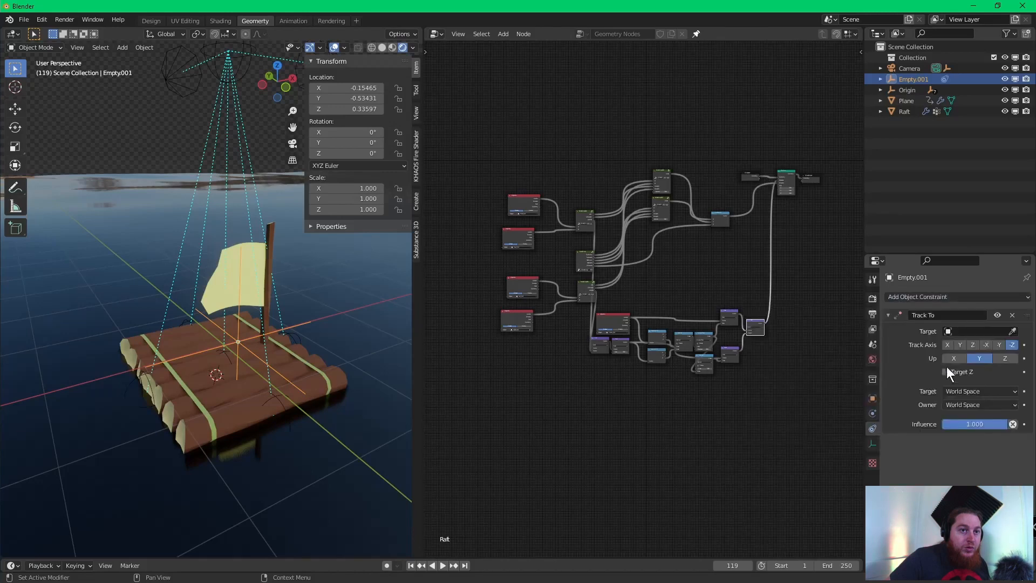
pyautogui.click(979, 331)
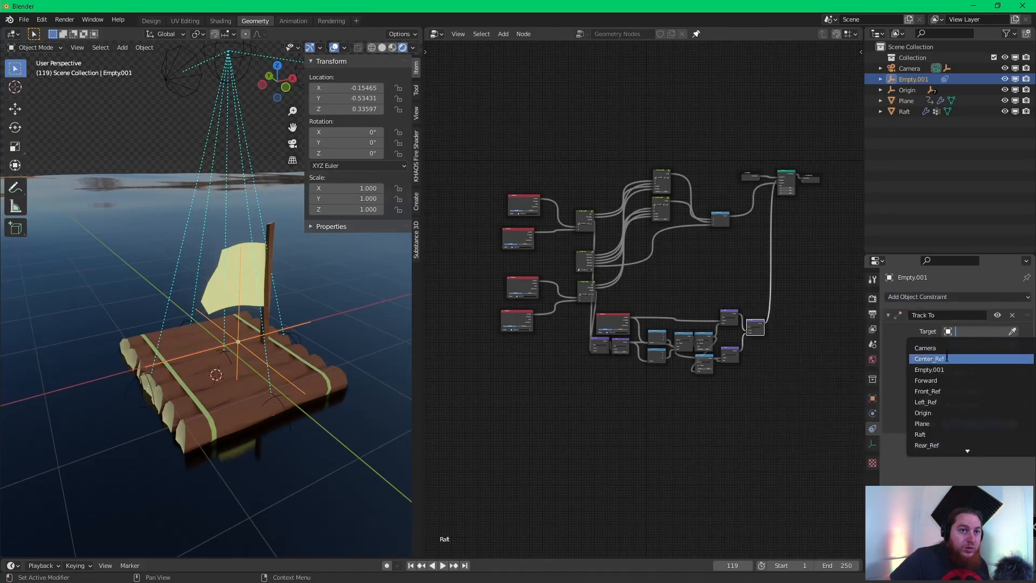
pyautogui.click(942, 434)
pyautogui.click(973, 346)
pyautogui.click(945, 363)
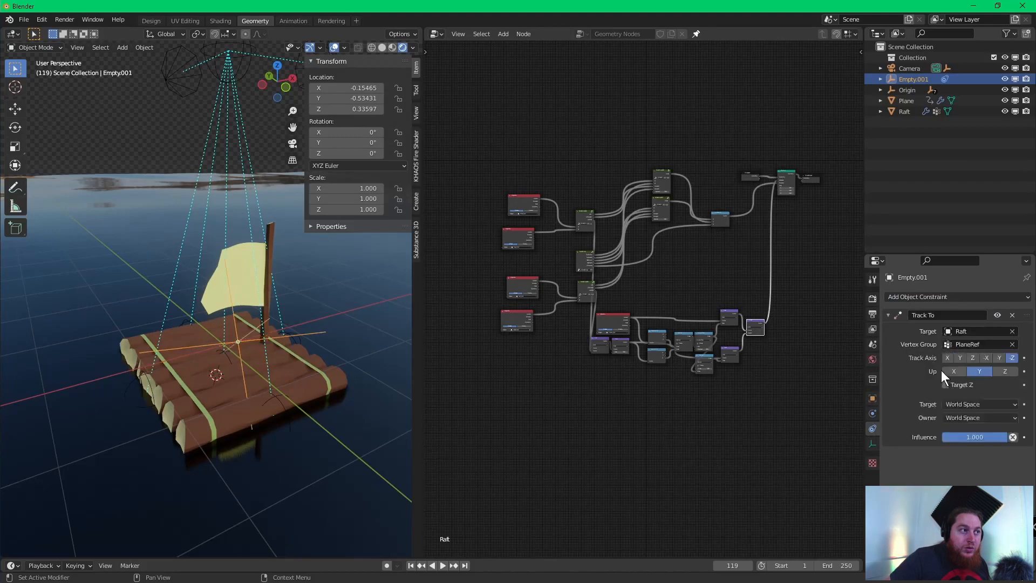
pyautogui.moveTo(316, 302); pyautogui.dragTo(284, 289, button='middle')
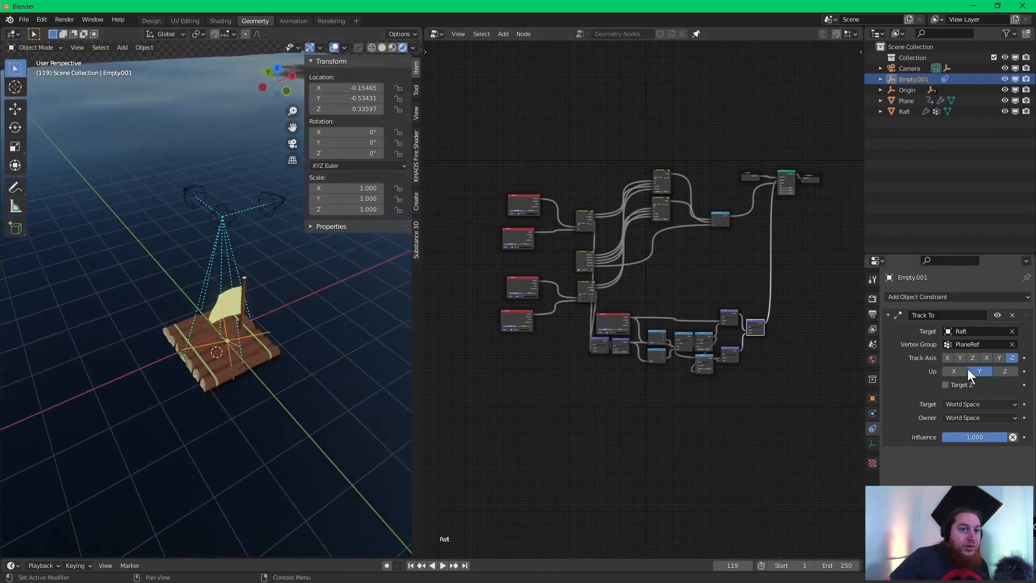
pyautogui.click(1005, 371)
# - Move the Origin empty horizontally with Z locked to about X -3.62, Y 2.07
pyautogui.scroll(3, 280, 325)
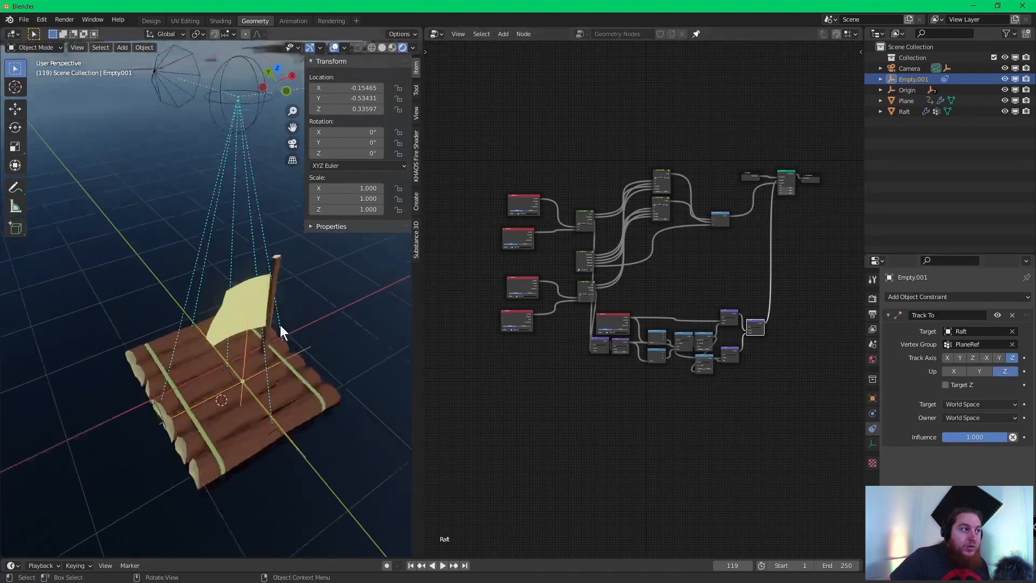
pyautogui.moveTo(280, 325); pyautogui.dragTo(245, 299, button='middle')
pyautogui.scroll(-5, 244, 279)
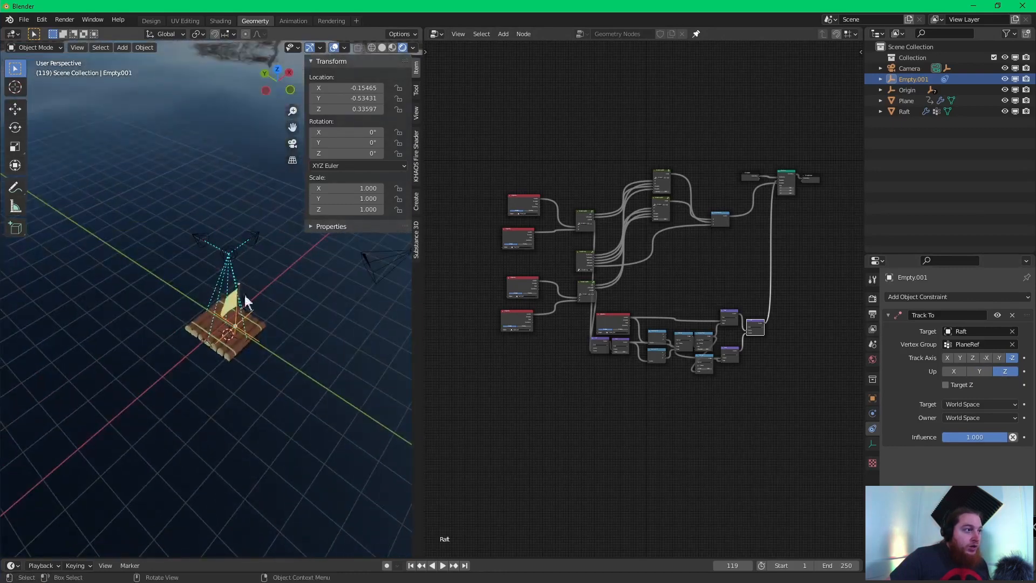
pyautogui.click(230, 246)
pyautogui.press('g')
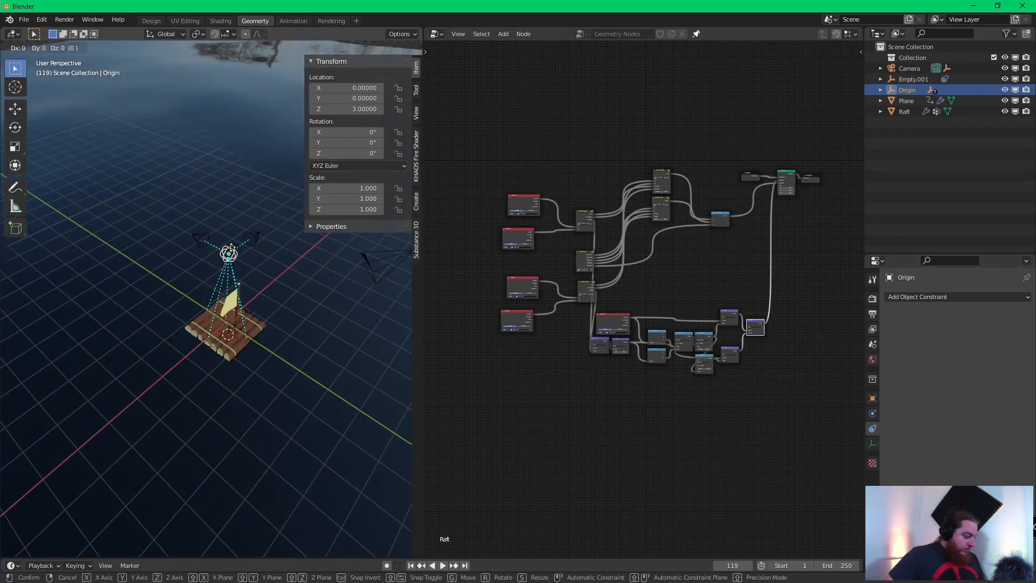
pyautogui.hotkey('shift', 'z')
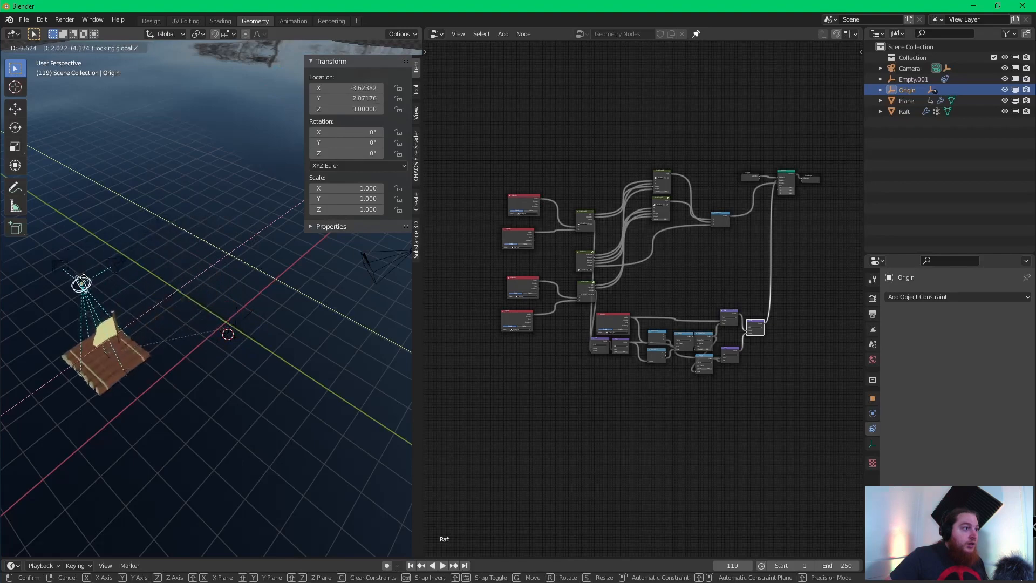
pyautogui.click(83, 278)
pyautogui.rightClick(83, 277)
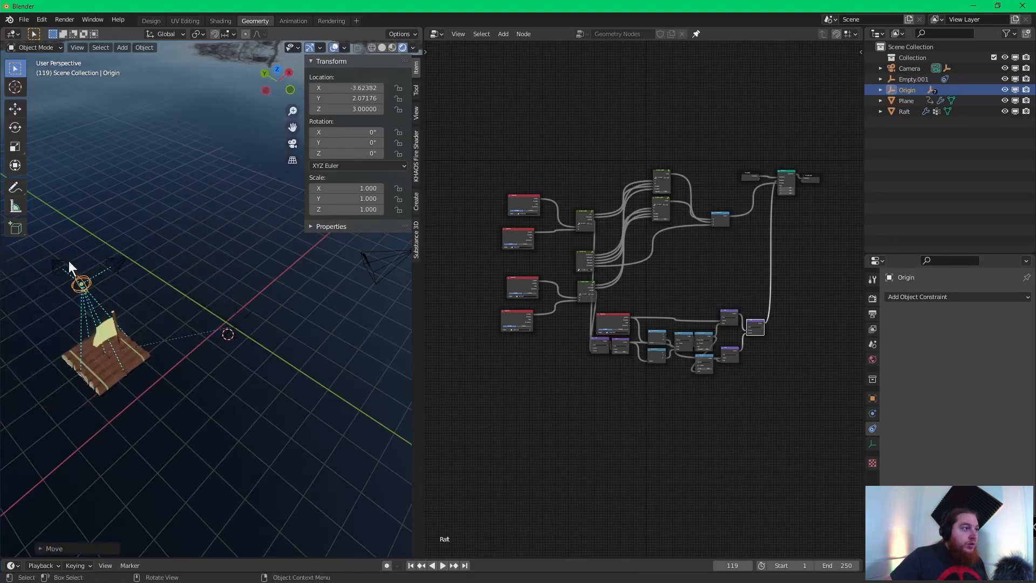
# - Replace the Track To constraint on Empty.001 with a Child Of constraint targeting Raft's PlaneRef vertex group
pyautogui.click(236, 320)
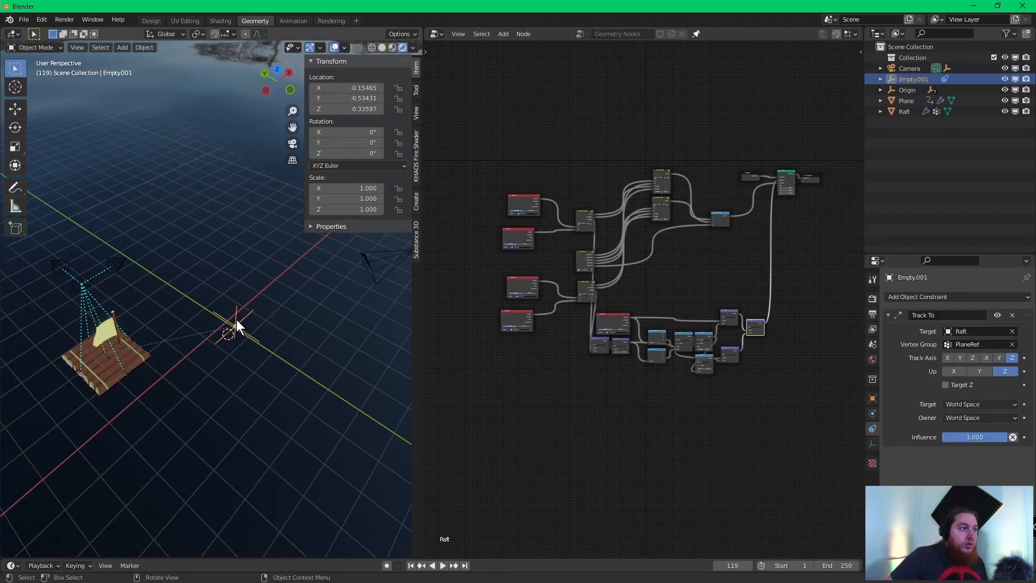
pyautogui.click(1012, 314)
pyautogui.click(987, 298)
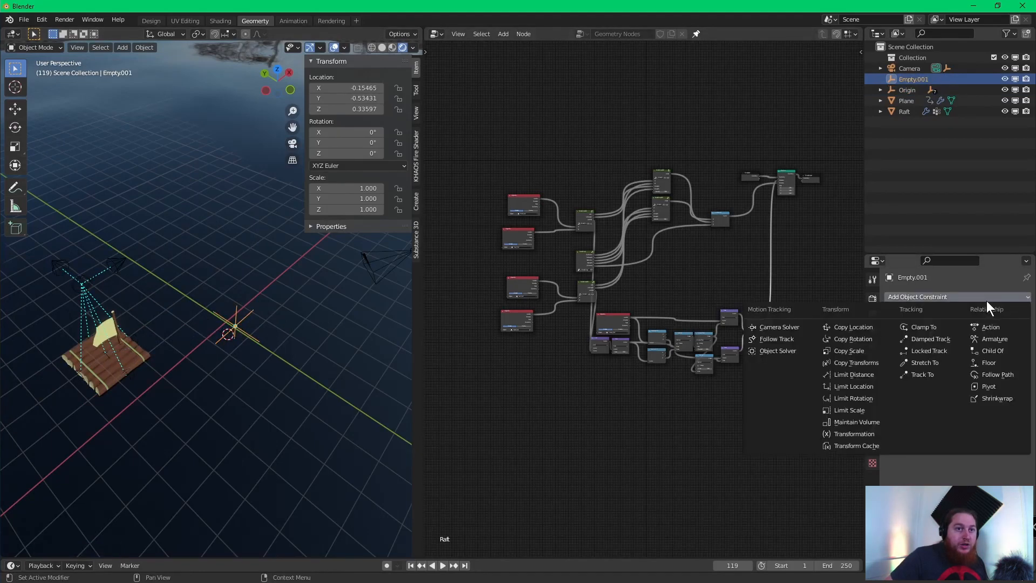
pyautogui.click(998, 351)
pyautogui.click(963, 333)
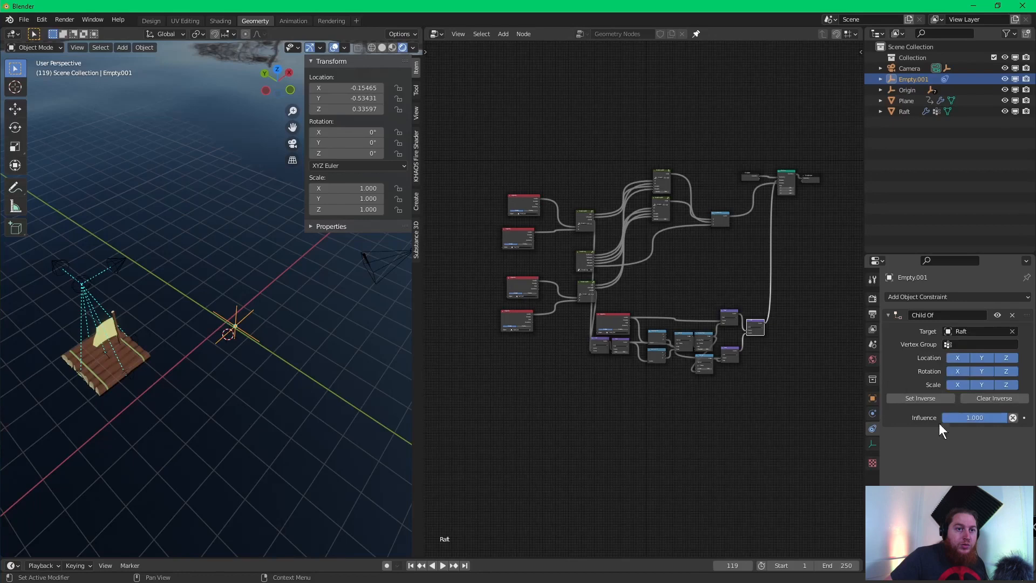
pyautogui.click(979, 344)
pyautogui.click(966, 362)
# - Select the Origin empty, play the animation and examine from several angles how Empty.001 follows the raft
pyautogui.scroll(3, 145, 319)
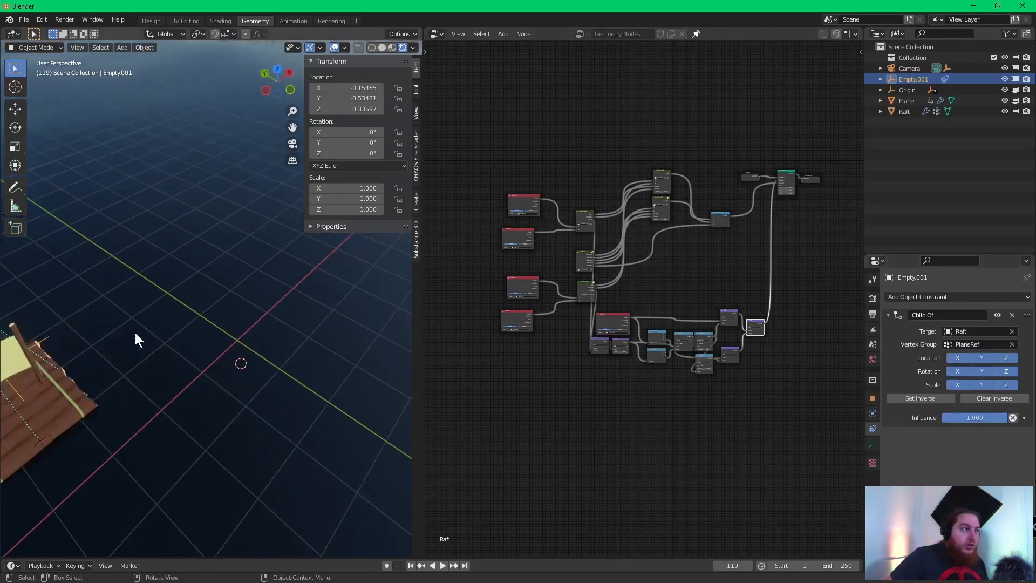
pyautogui.moveTo(135, 333); pyautogui.dragTo(185, 321, button='middle')
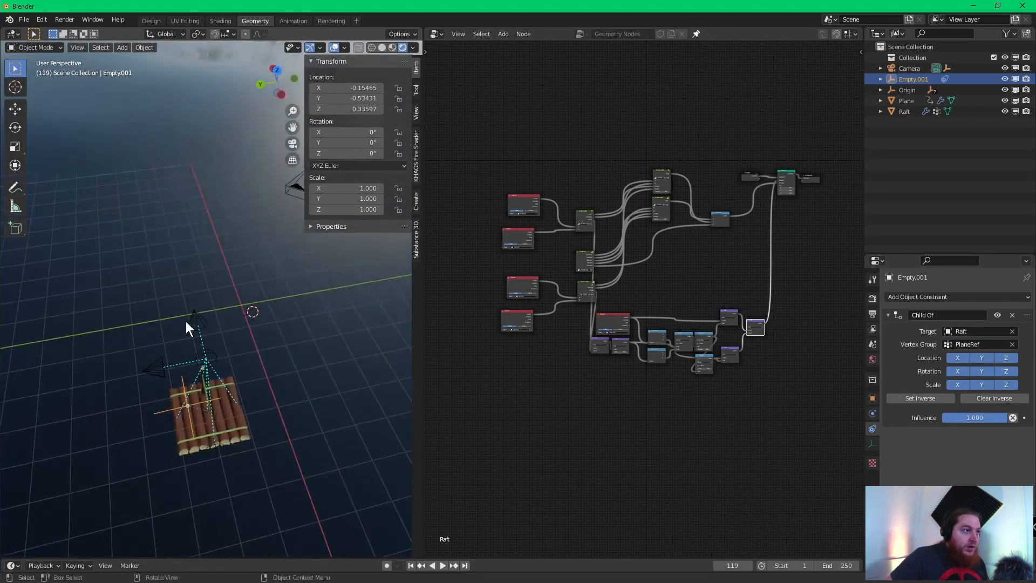
pyautogui.click(209, 356)
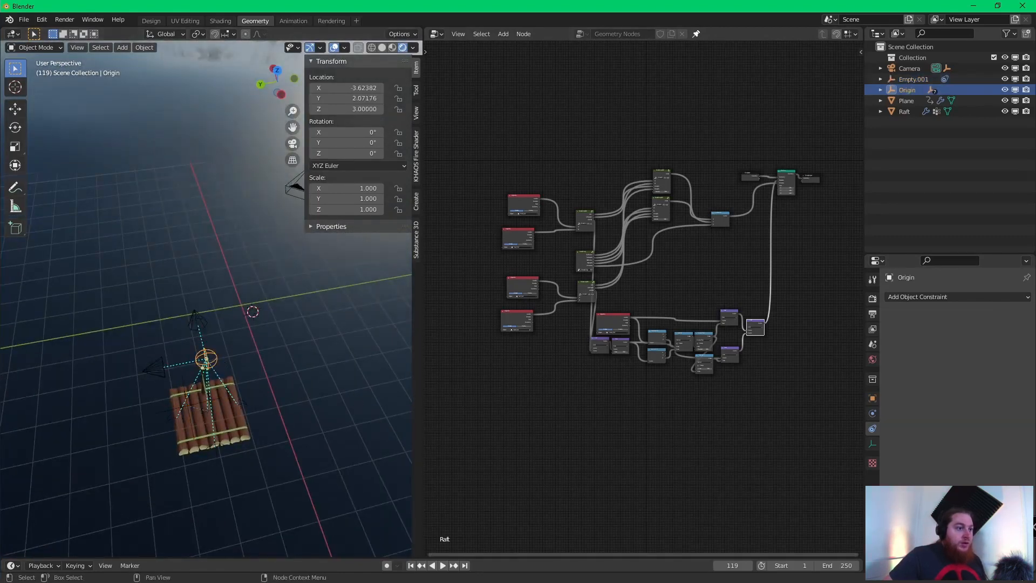
pyautogui.click(443, 565)
pyautogui.moveTo(290, 419); pyautogui.dragTo(310, 289, button='middle')
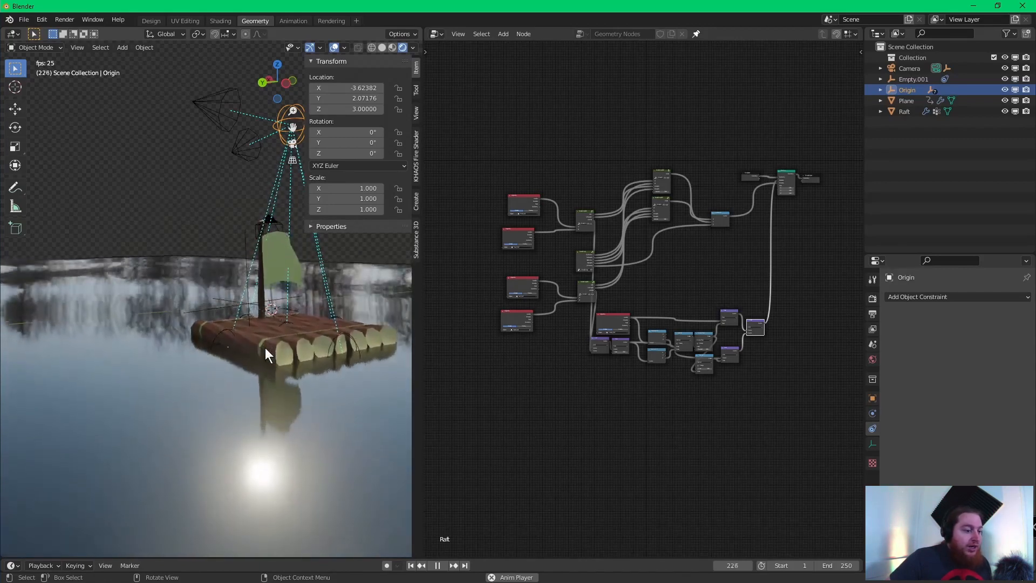
pyautogui.moveTo(299, 313); pyautogui.dragTo(265, 340, button='middle')
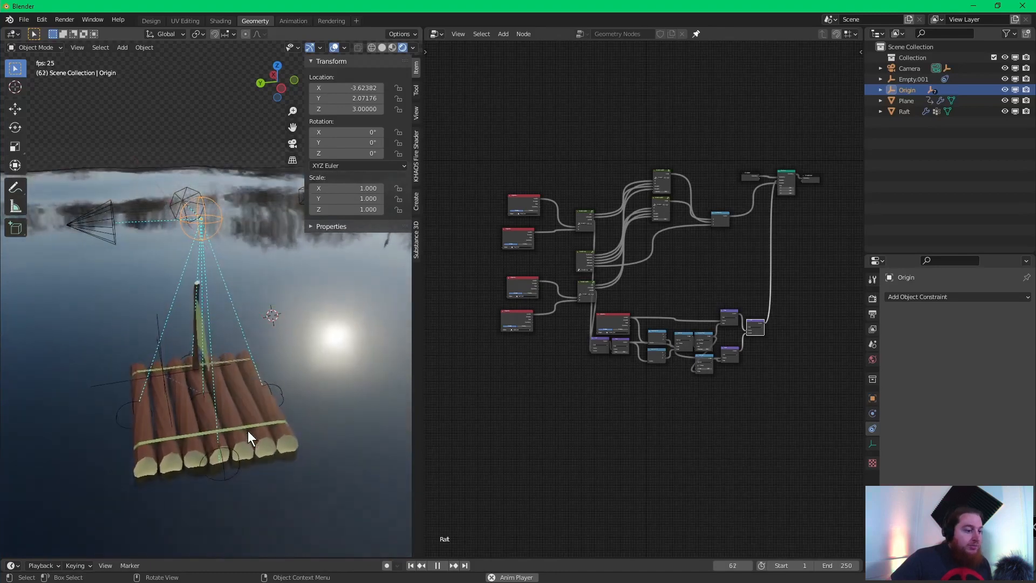
pyautogui.moveTo(247, 430); pyautogui.dragTo(189, 411, button='middle')
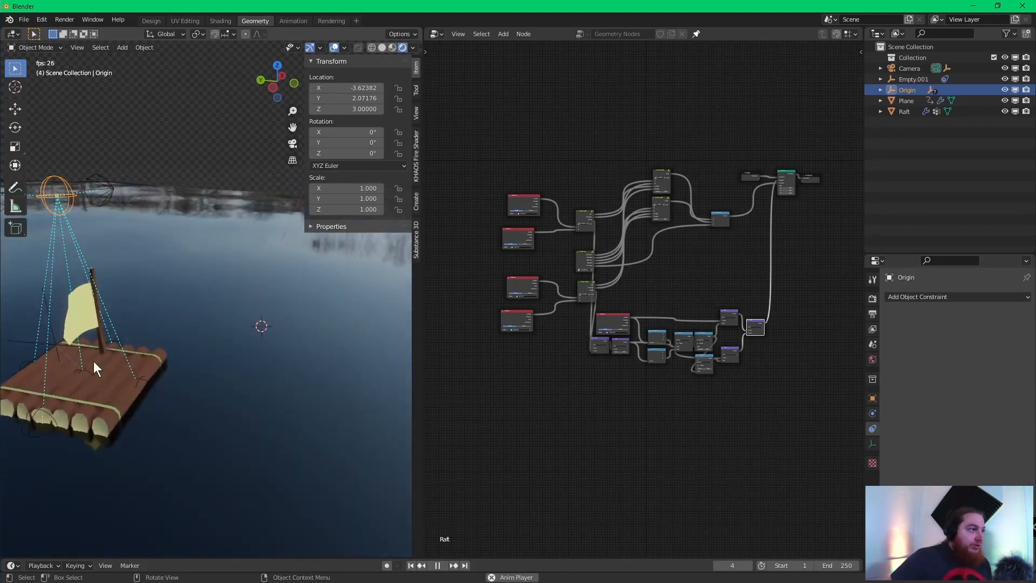
pyautogui.moveTo(87, 344); pyautogui.dragTo(103, 351, button='middle')
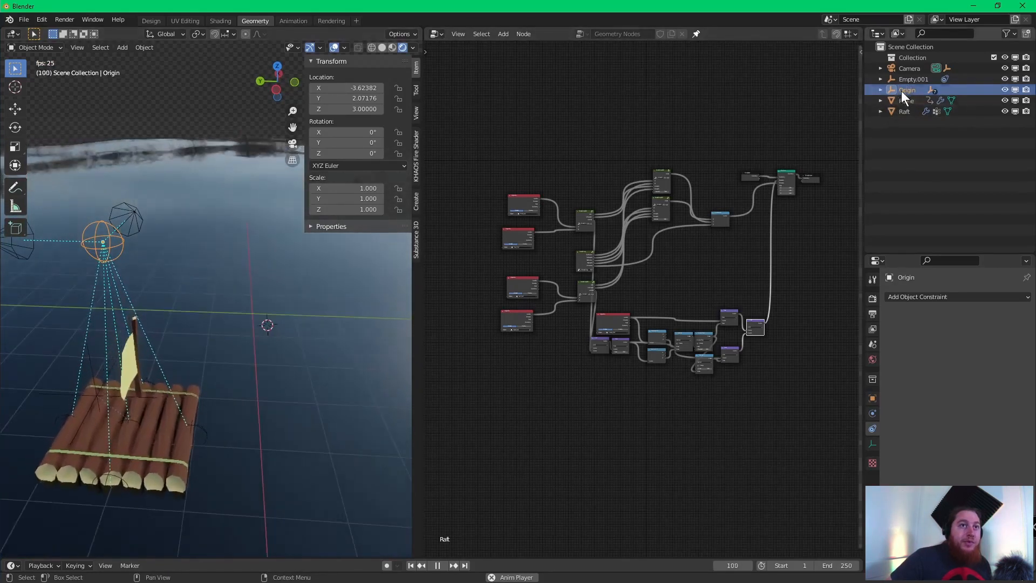
pyautogui.moveTo(193, 291); pyautogui.dragTo(208, 243, button='middle')
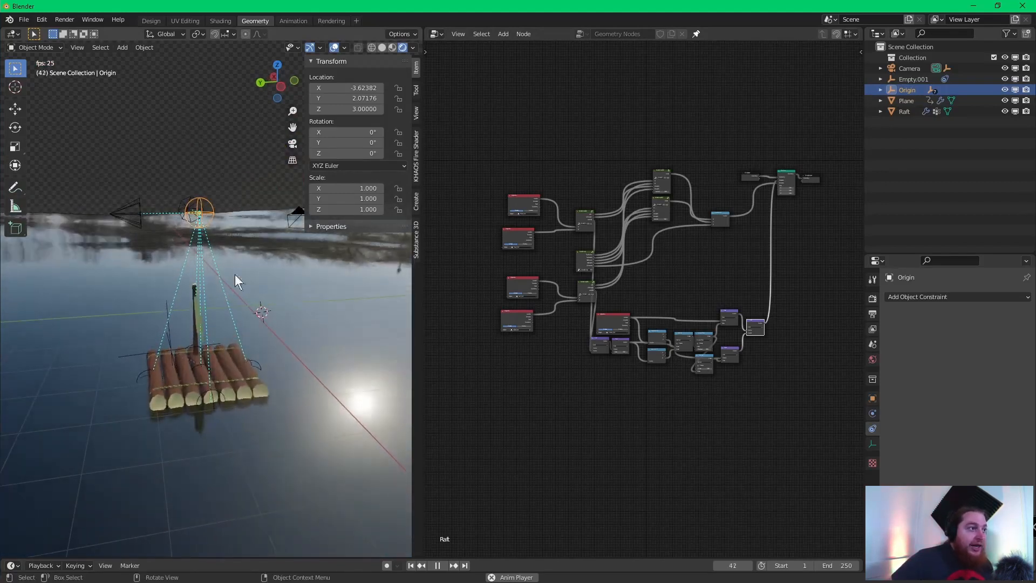
pyautogui.moveTo(265, 268); pyautogui.dragTo(236, 286, button='middle')
pyautogui.moveTo(172, 323); pyautogui.dragTo(203, 197, button='middle')
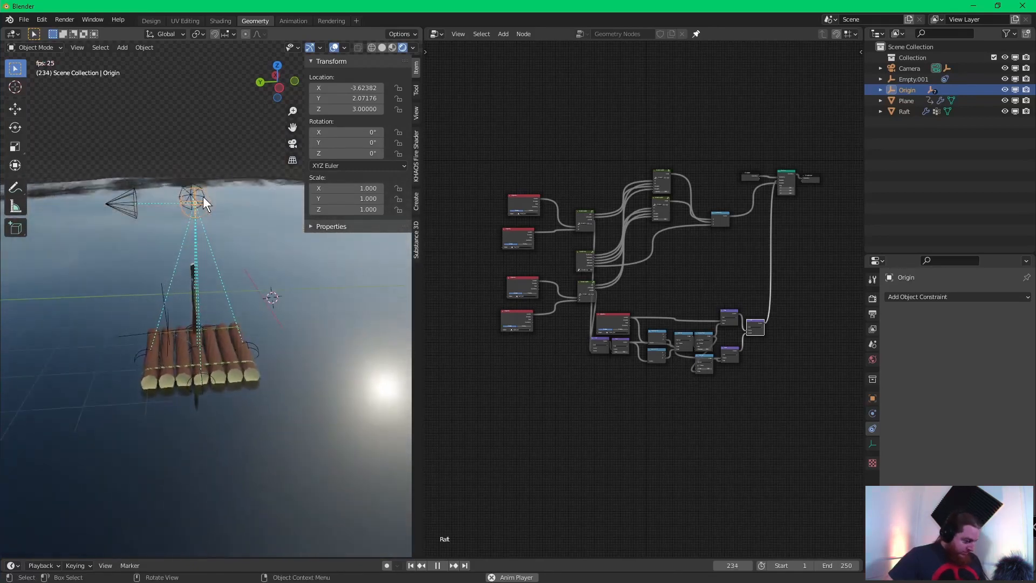
# - Rotate the Origin empty about -38° around the global Z axis while the animation plays
pyautogui.press('r')
pyautogui.press('z')
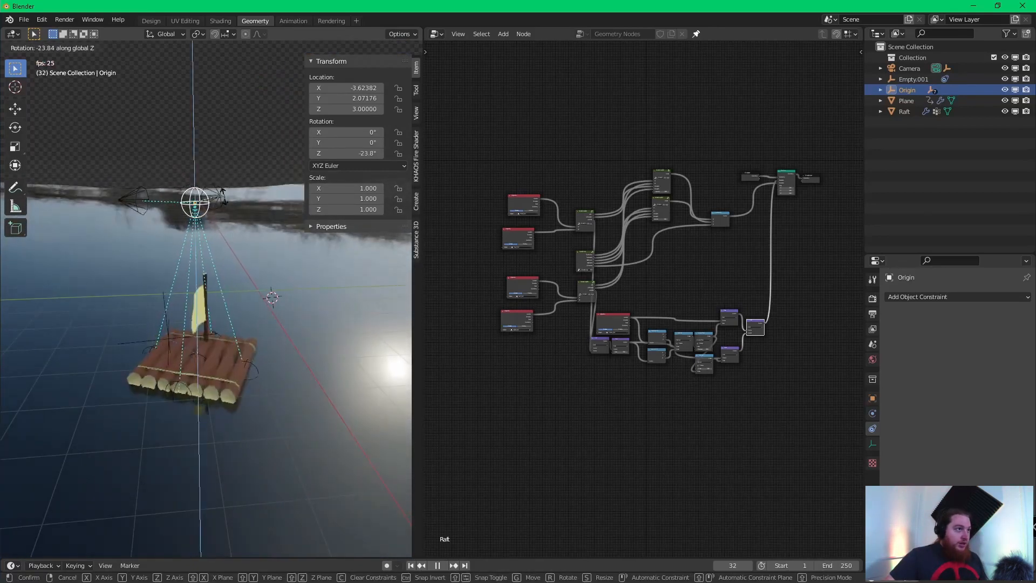
pyautogui.click(254, 209)
pyautogui.scroll(-3, 265, 240)
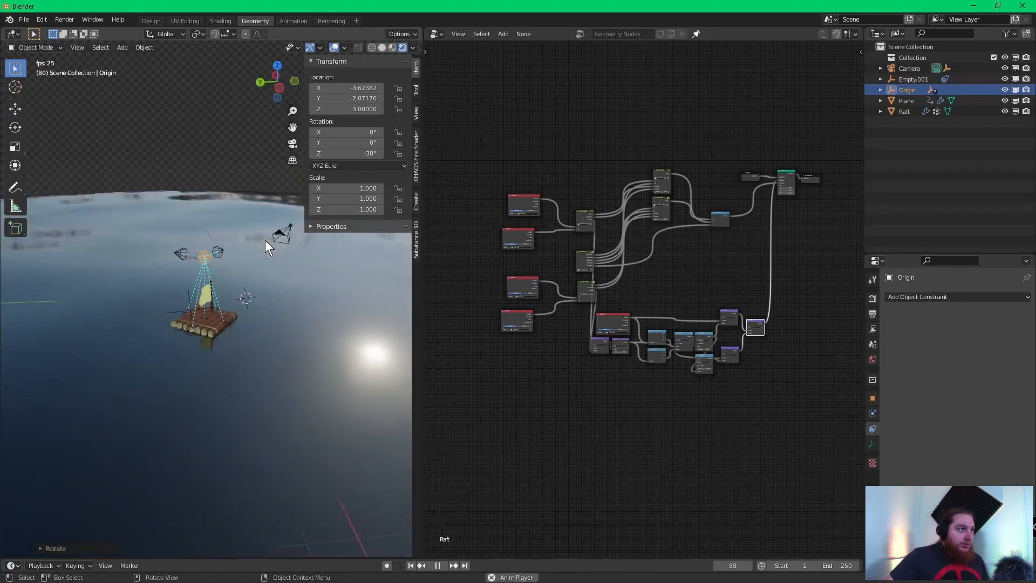
pyautogui.moveTo(265, 240); pyautogui.dragTo(206, 261, button='middle')
pyautogui.keyDown('shift'); pyautogui.moveTo(127, 216); pyautogui.dragTo(214, 272, button='middle'); pyautogui.keyUp('shift')
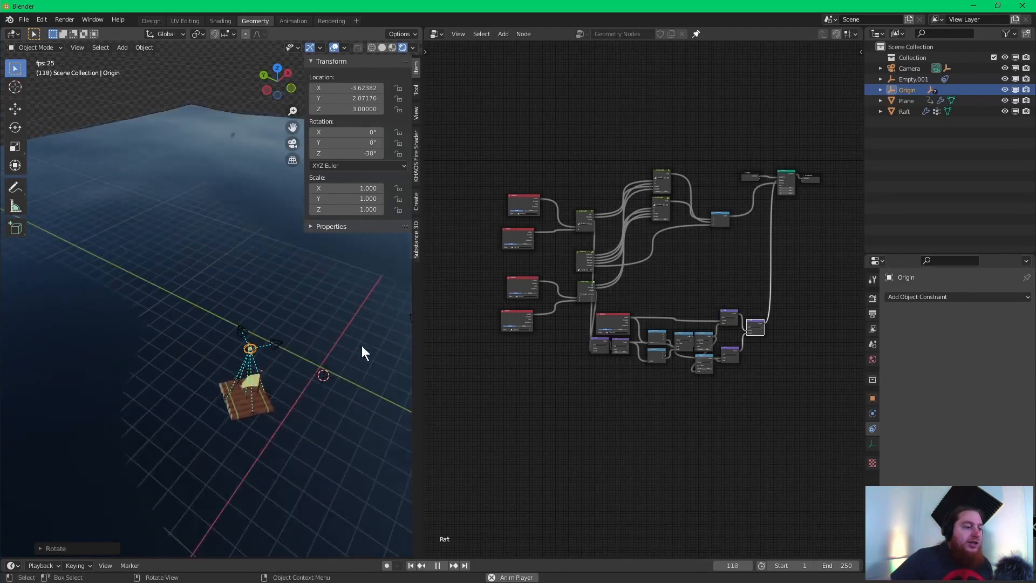
pyautogui.moveTo(361, 346); pyautogui.dragTo(248, 354, button='middle')
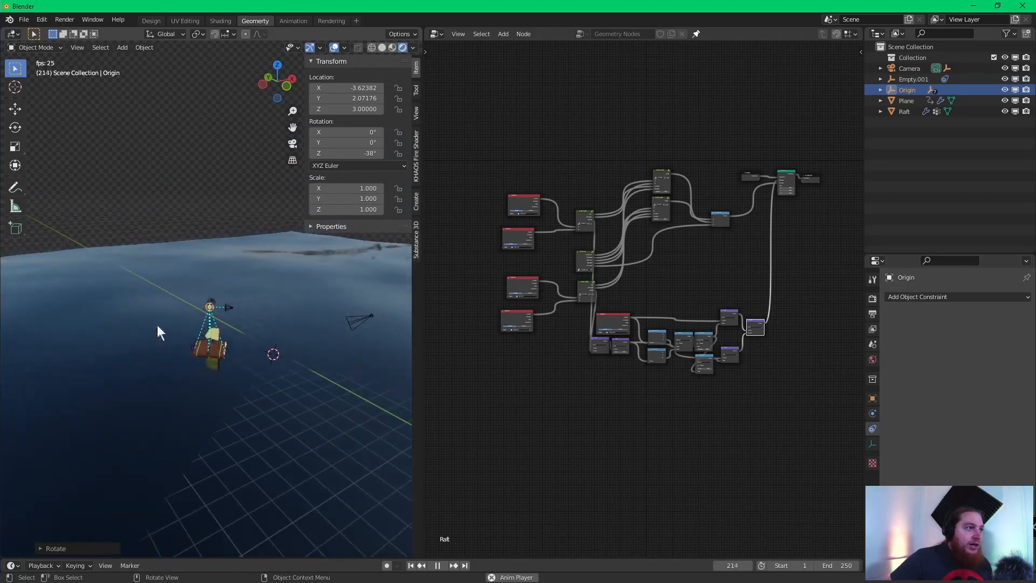
pyautogui.moveTo(201, 345); pyautogui.dragTo(266, 343, button='middle')
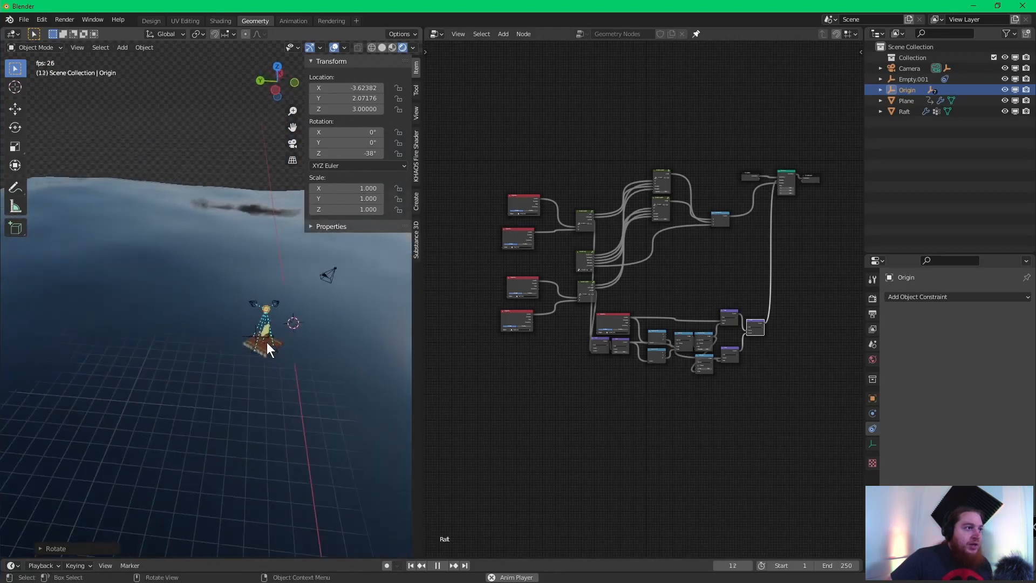
# - Try rotating the Origin empty around the global Z axis to check how Empty.001 follows the raft
pyautogui.scroll(6, 362, 370)
pyautogui.keyDown('shift'); pyautogui.moveTo(355, 372); pyautogui.dragTo(261, 442, button='middle'); pyautogui.keyUp('shift')
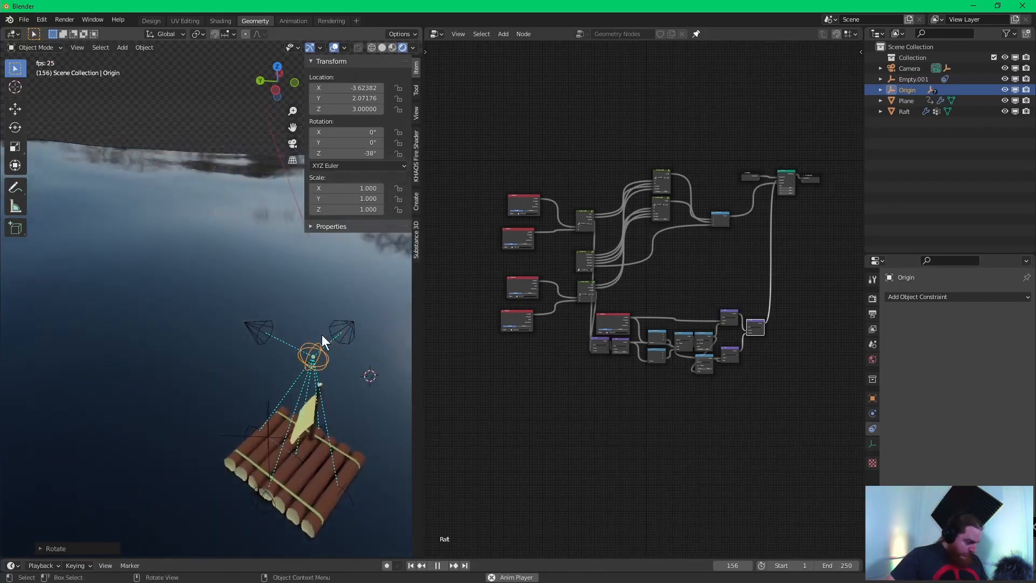
pyautogui.press('r')
pyautogui.press('z')
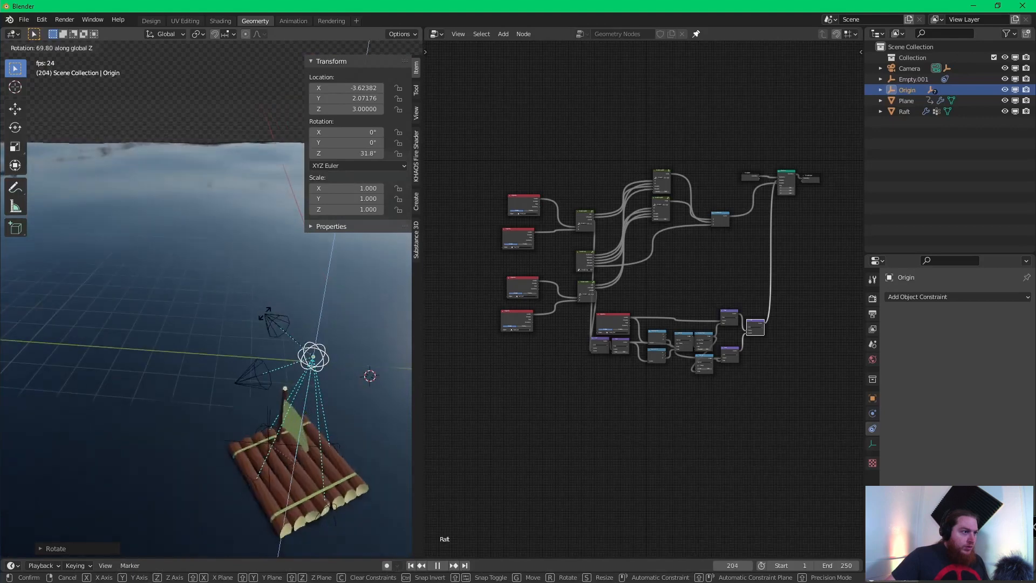
pyautogui.press('Escape')
# - Disable X, Y and Z rotation inheritance in the Child Of constraint on Empty.001
pyautogui.click(268, 442)
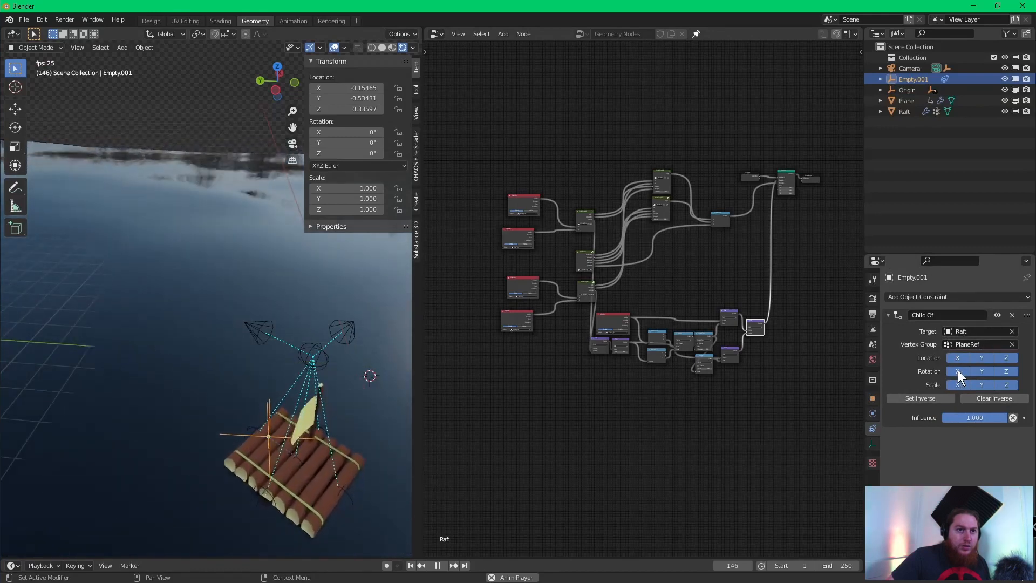
pyautogui.click(983, 372)
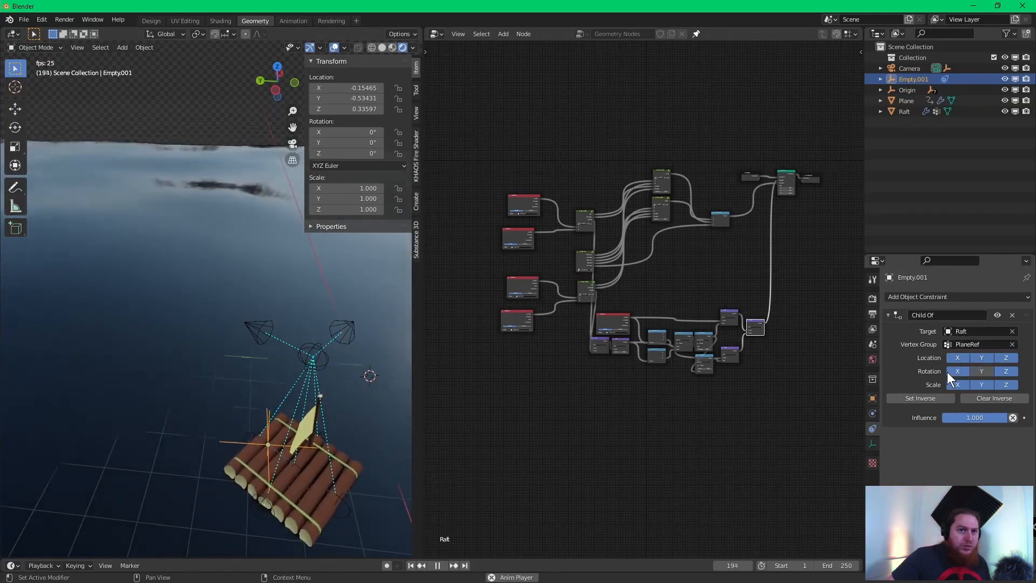
pyautogui.click(948, 372)
pyautogui.click(1007, 371)
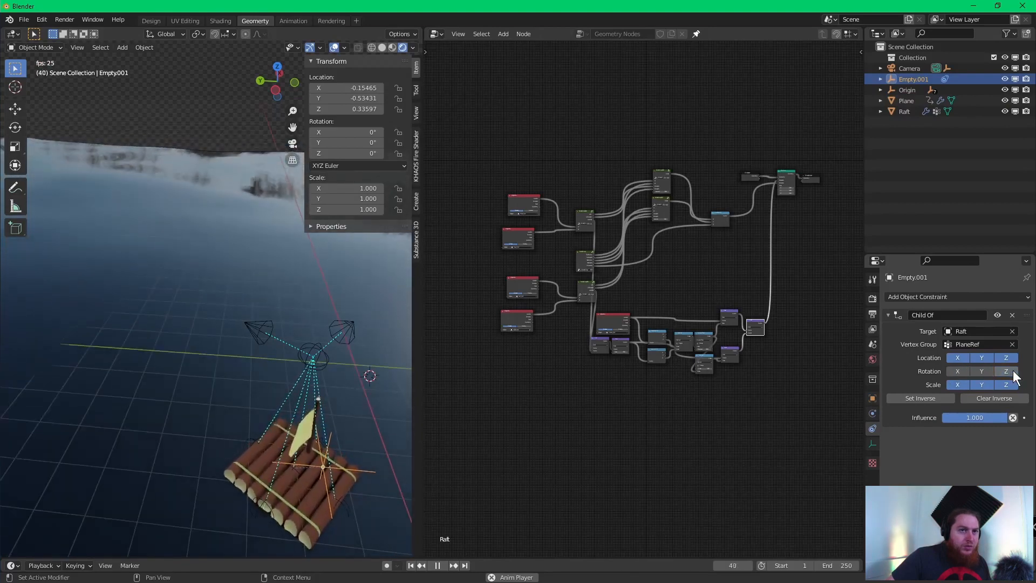
# - Try rotating the Origin empty around global Z again to test Empty.001 without inherited rotation
pyautogui.click(324, 349)
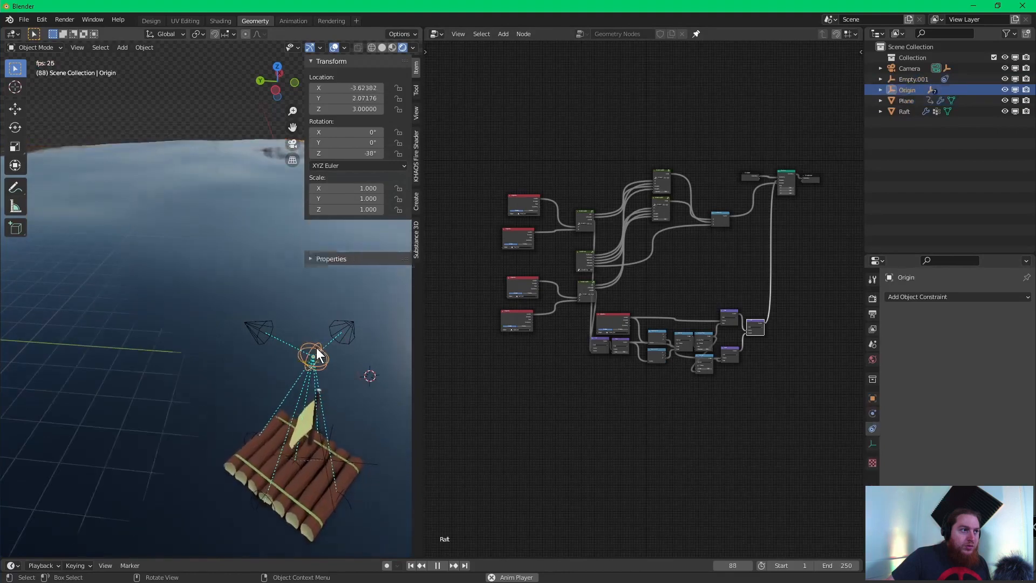
pyautogui.click(329, 346)
pyautogui.press('r')
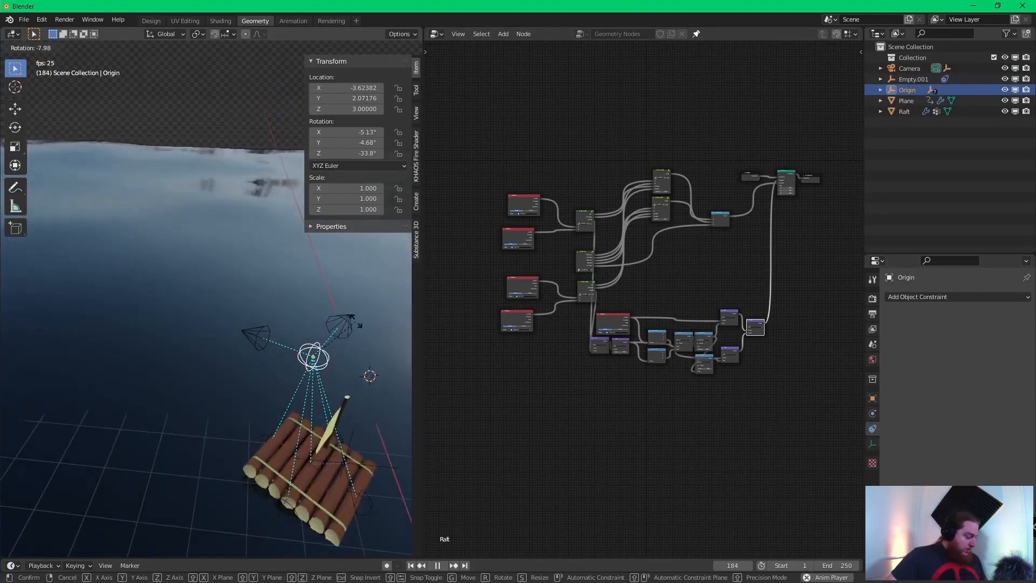
pyautogui.press('z')
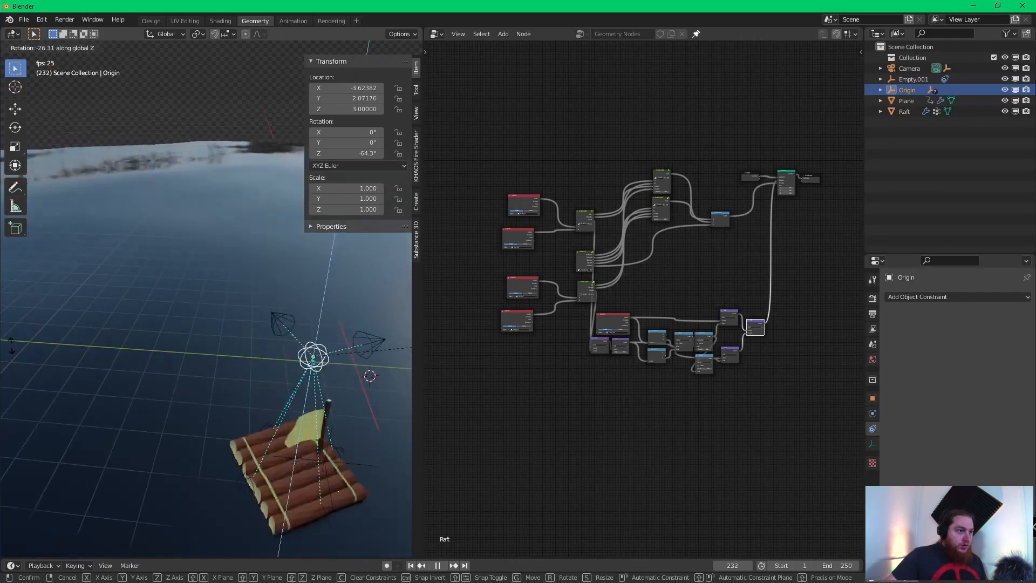
pyautogui.click(21, 375)
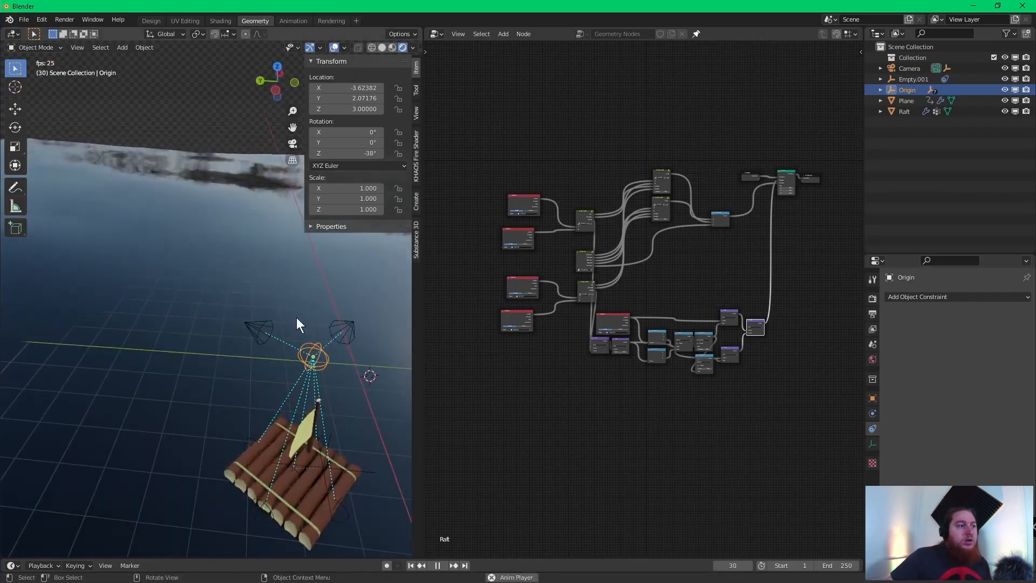
# - Examine the floating raft and its reference empties from low, high and distant viewpoints during playback
pyautogui.moveTo(340, 476); pyautogui.dragTo(248, 395, button='middle')
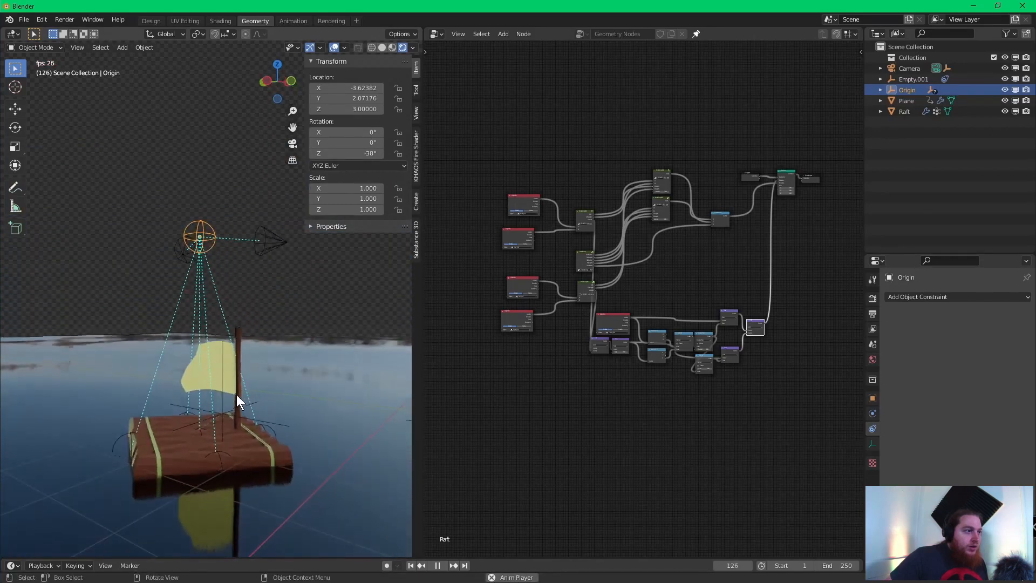
pyautogui.moveTo(208, 199); pyautogui.dragTo(240, 256, button='middle')
pyautogui.scroll(-4, 216, 224)
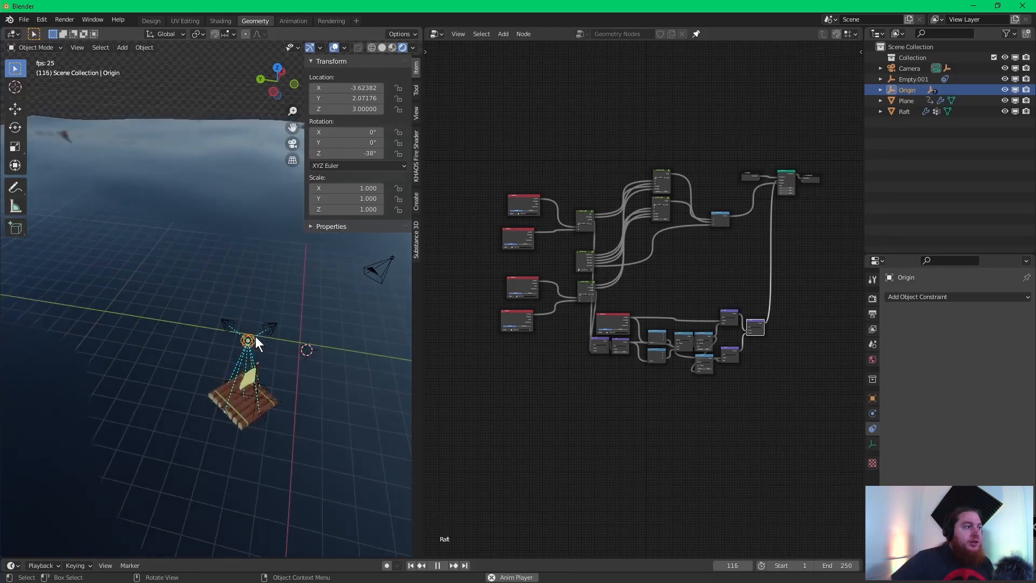
pyautogui.scroll(-3, 255, 331)
pyautogui.moveTo(212, 239); pyautogui.dragTo(256, 258, button='middle')
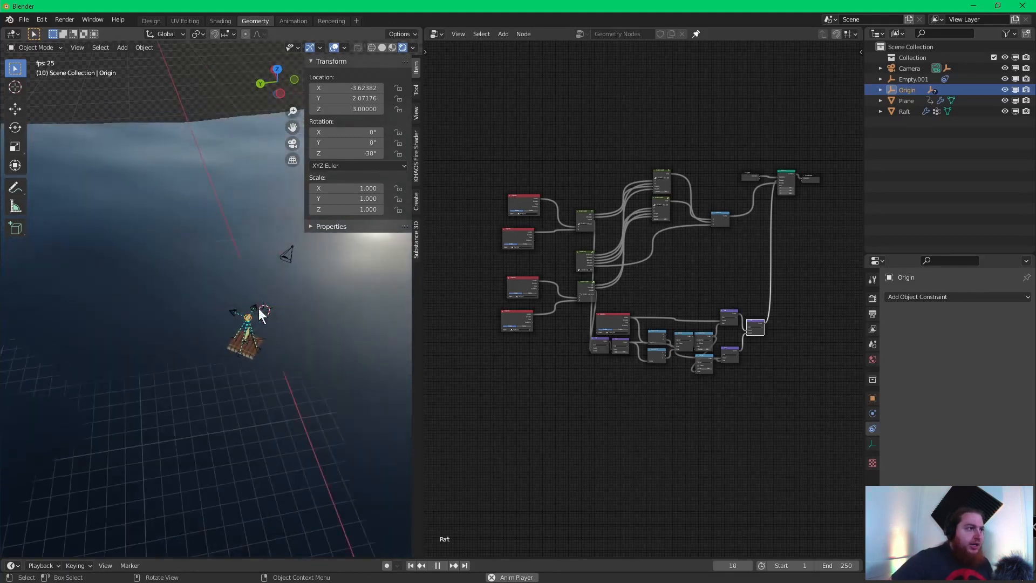
pyautogui.scroll(4, 269, 313)
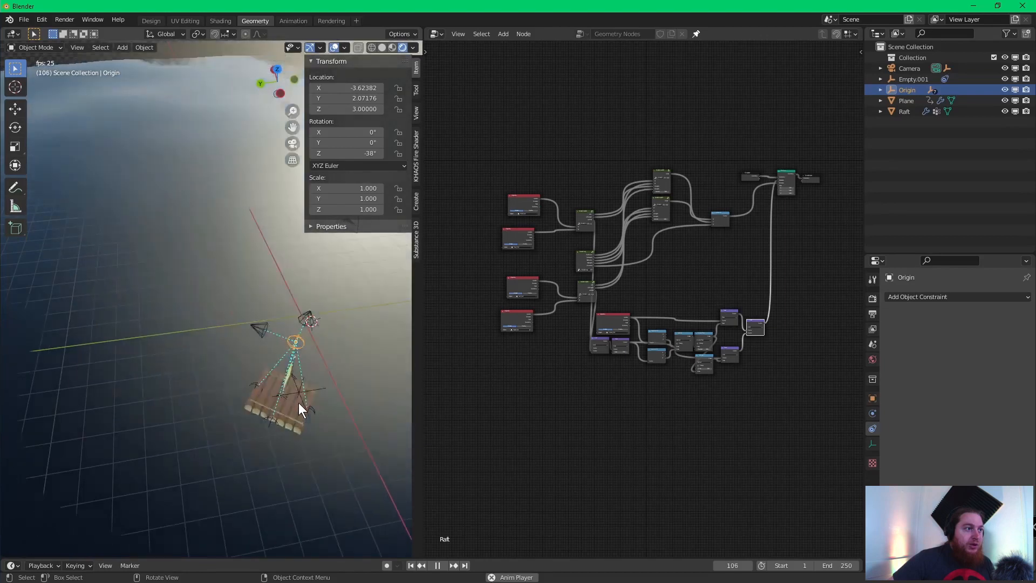
pyautogui.scroll(2, 289, 364)
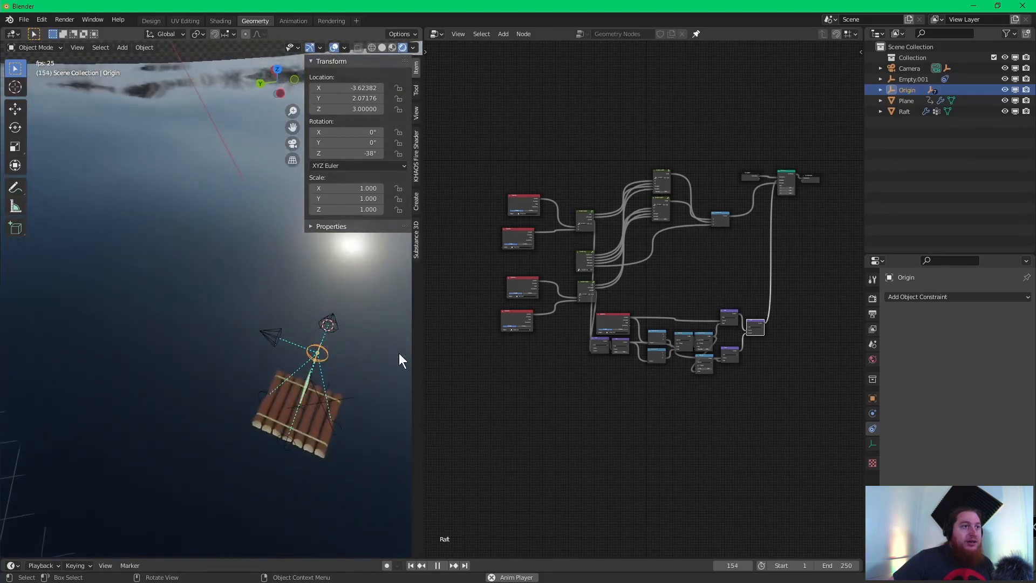